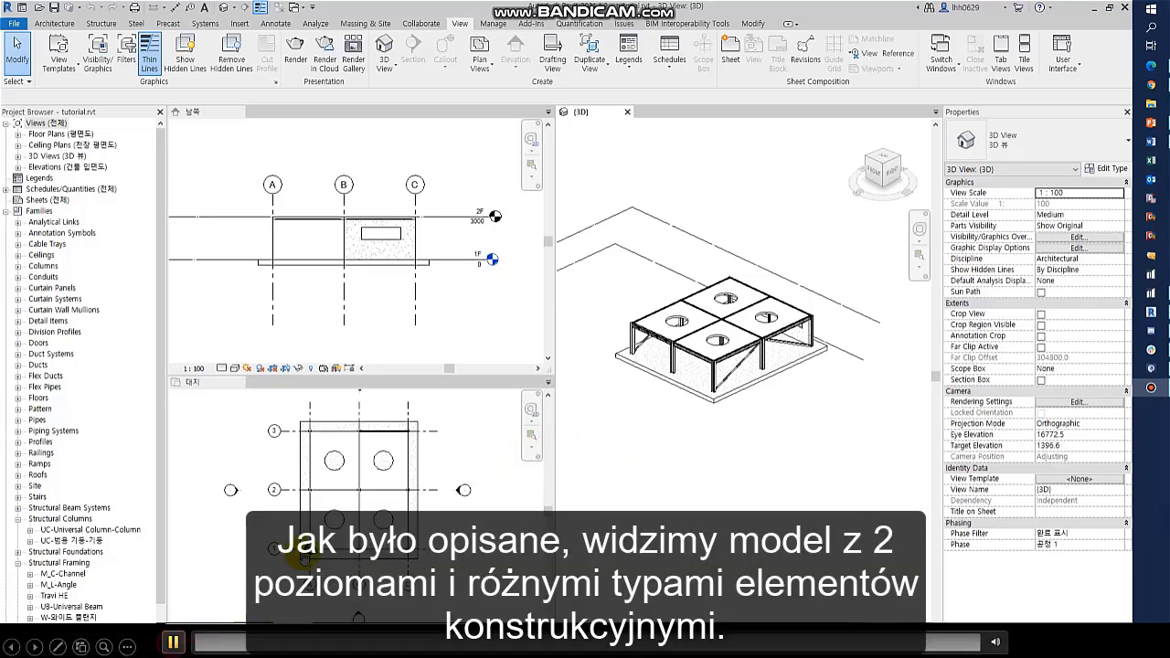
# Step: Examine the level 2F in the elevation and the grids A, B, C and 1, 2, 3 in the floor plan
pyautogui.click(517, 280)
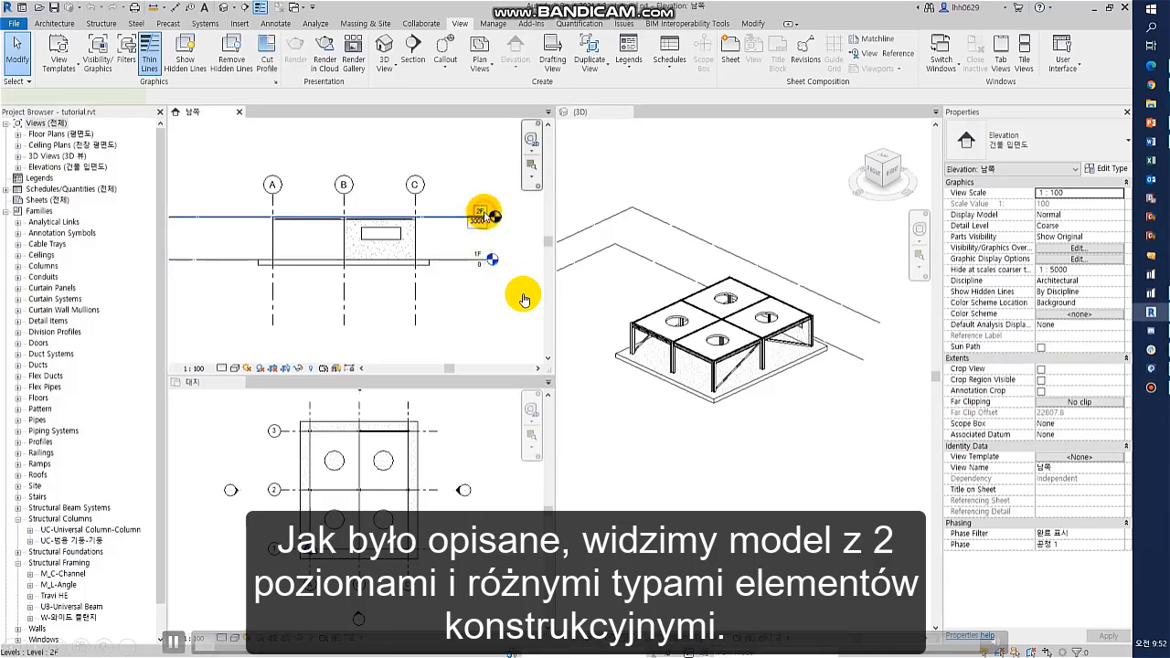
pyautogui.click(484, 216)
pyautogui.click(454, 535)
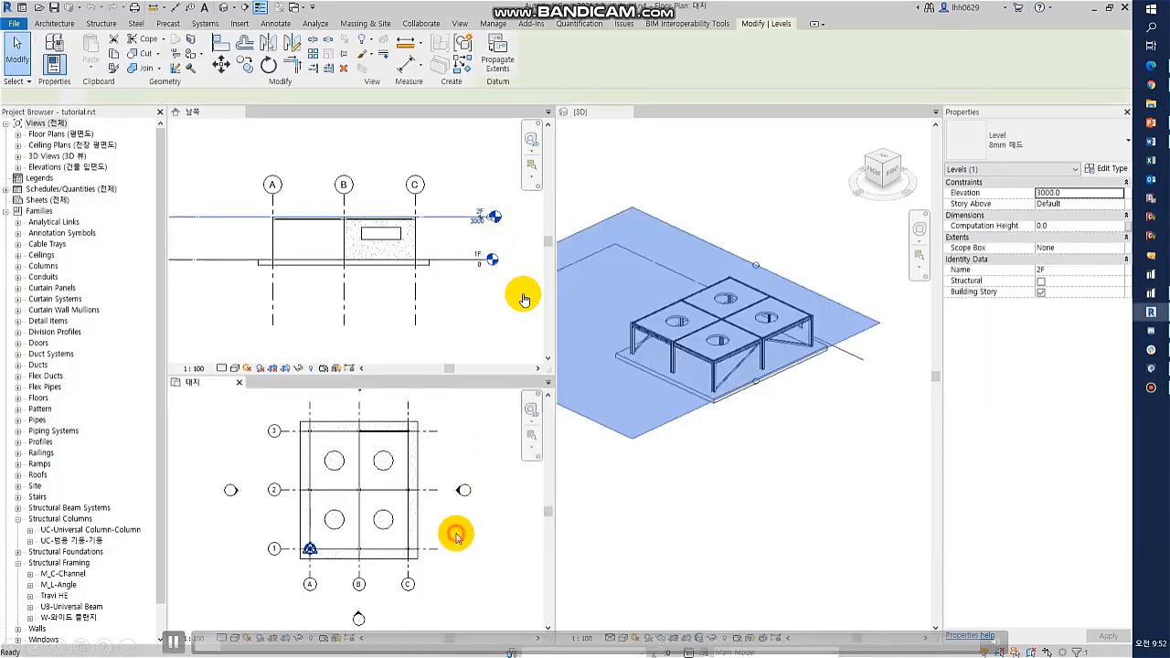
pyautogui.click(310, 587)
pyautogui.click(358, 586)
pyautogui.click(408, 585)
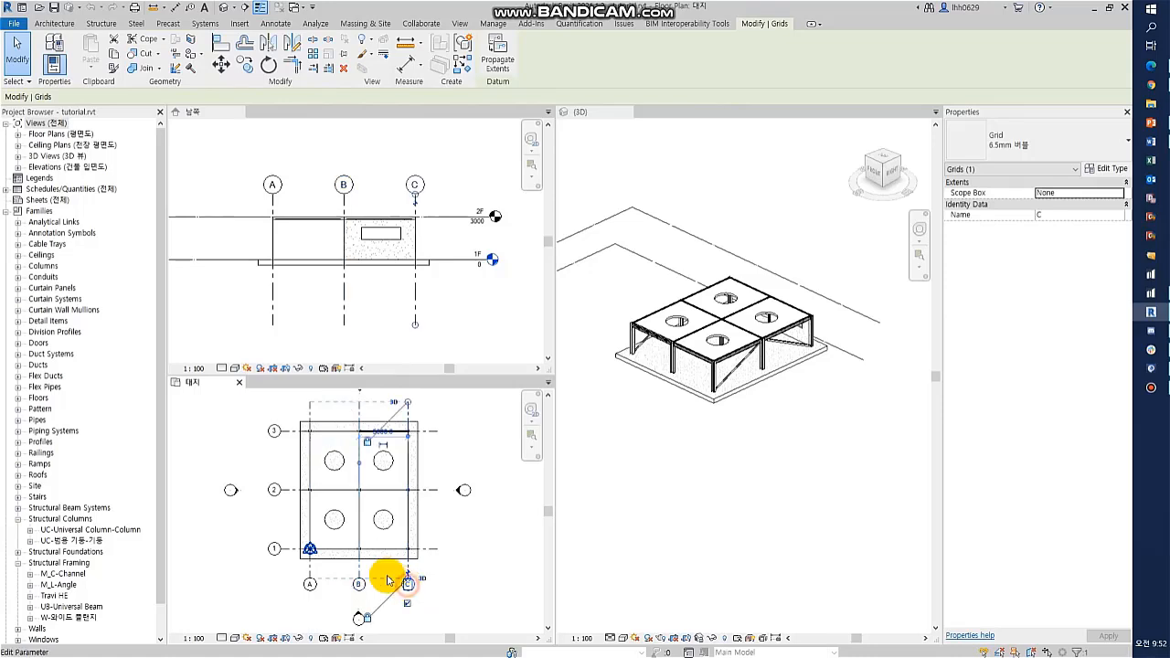
pyautogui.click(275, 548)
pyautogui.click(275, 490)
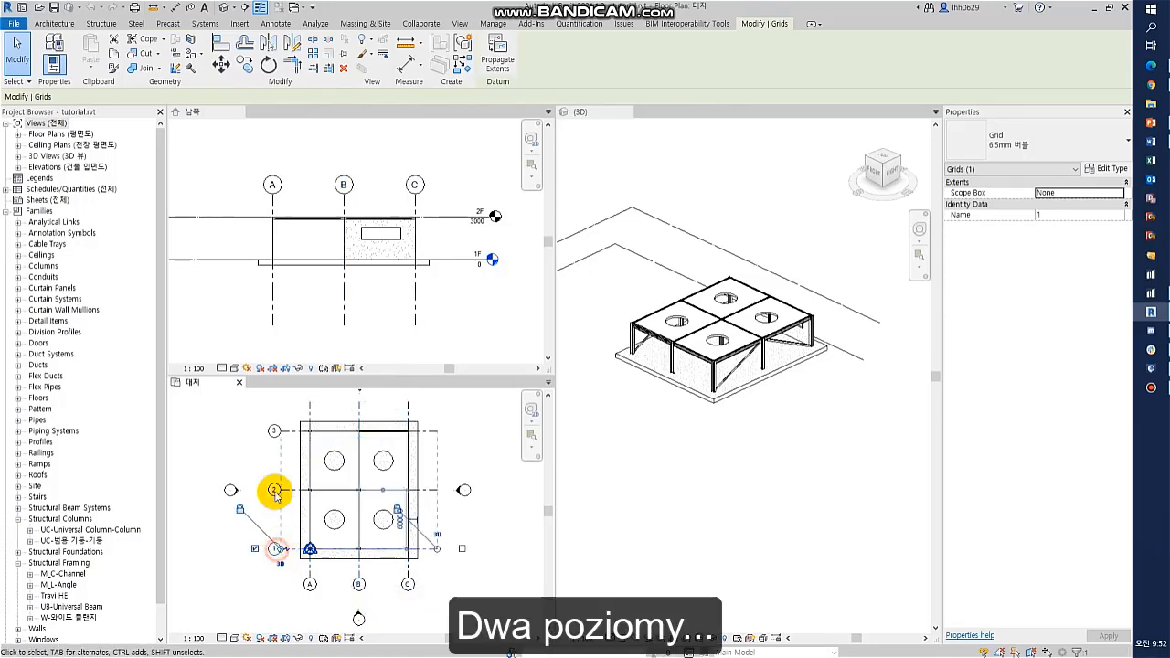
pyautogui.click(276, 431)
# Step: Examine the structural elements in the 3D view: the corner column, the edge beam and the wall with the opening
pyautogui.click(718, 411)
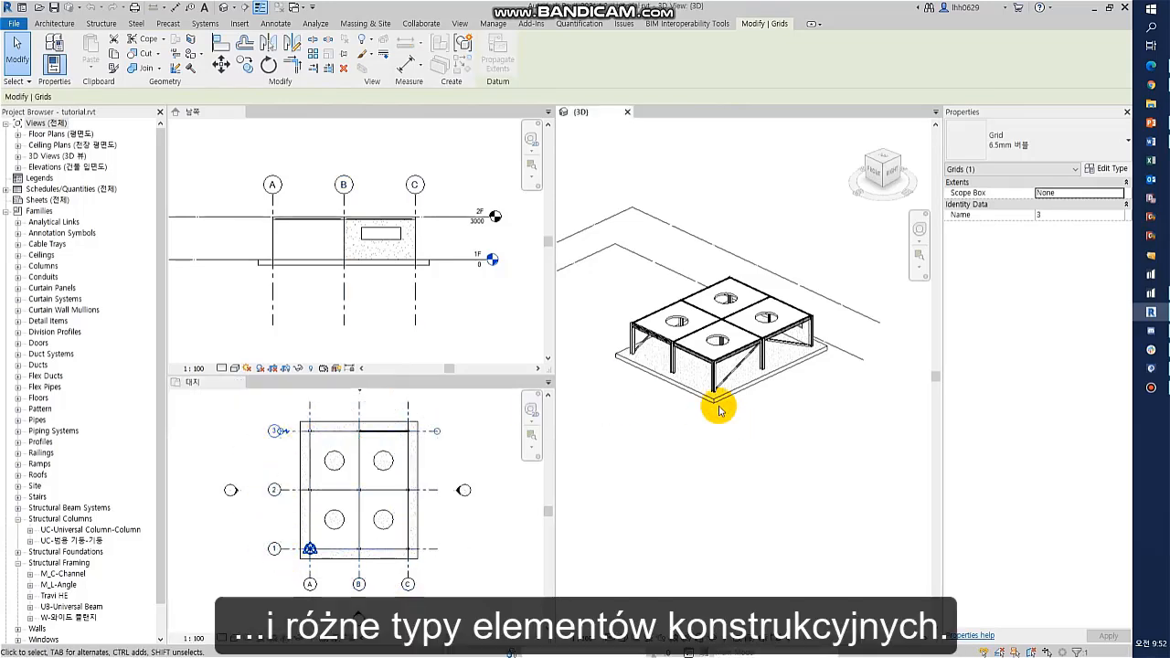
pyautogui.click(716, 370)
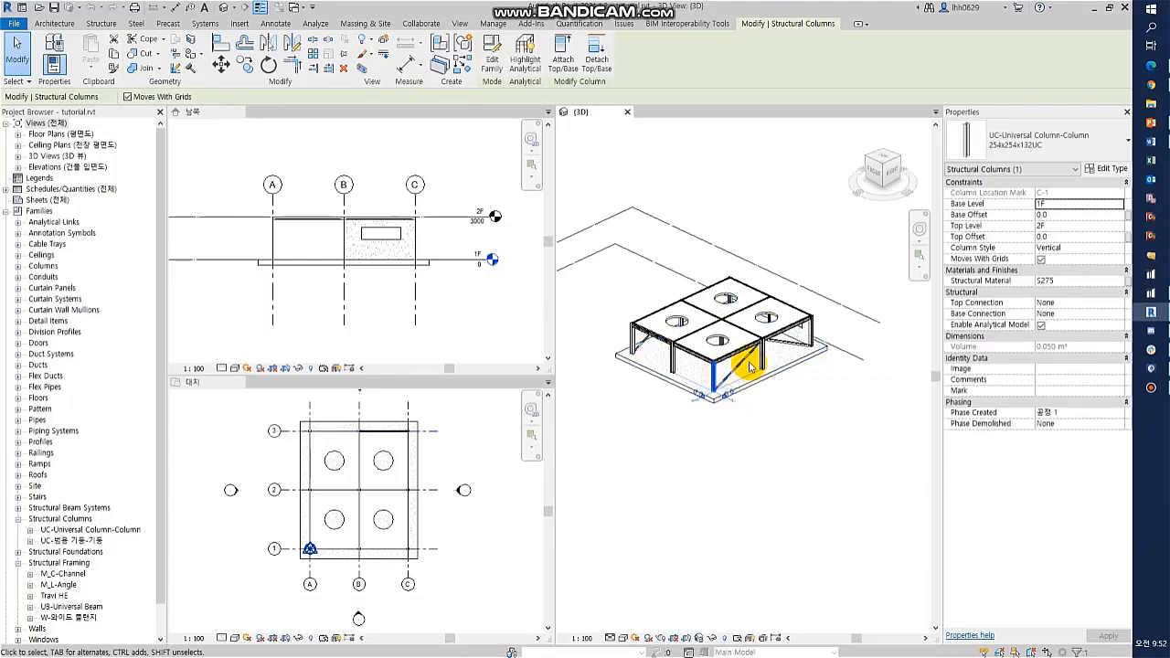
pyautogui.click(735, 354)
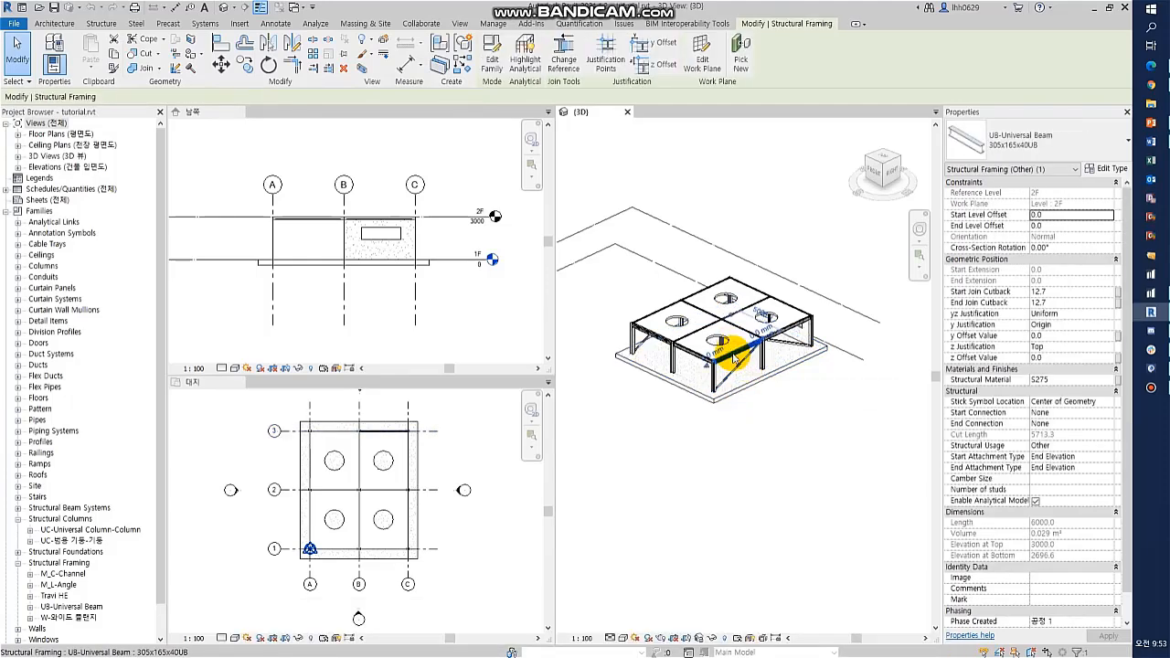
pyautogui.click(727, 343)
pyautogui.press('Escape')
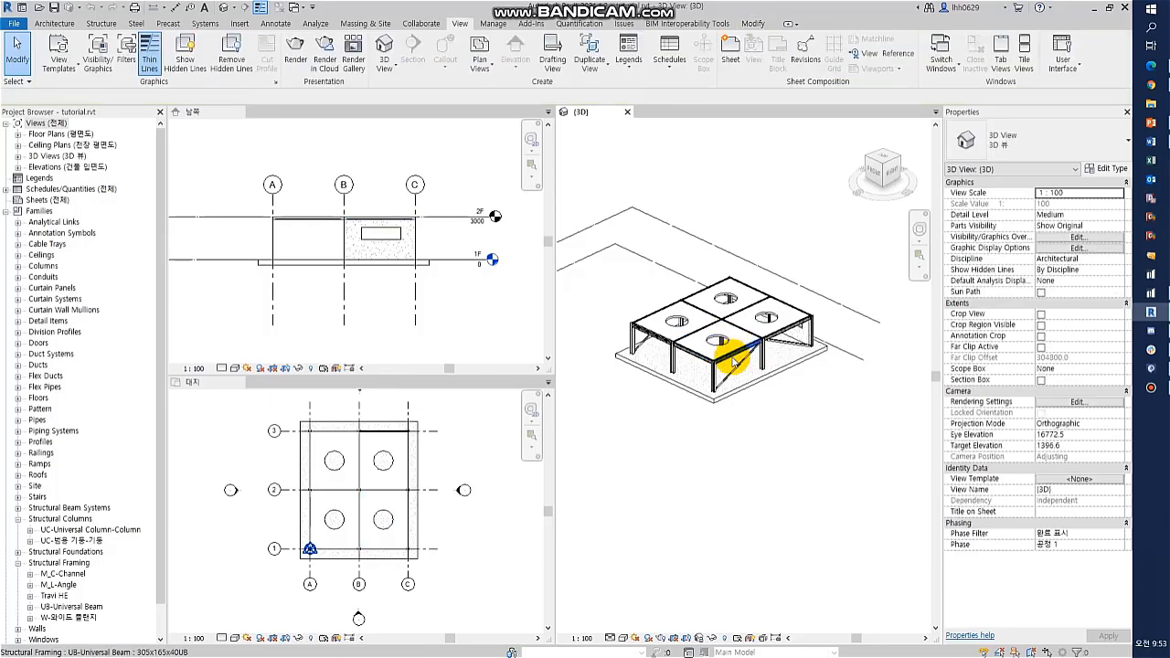
pyautogui.click(687, 391)
pyautogui.click(778, 431)
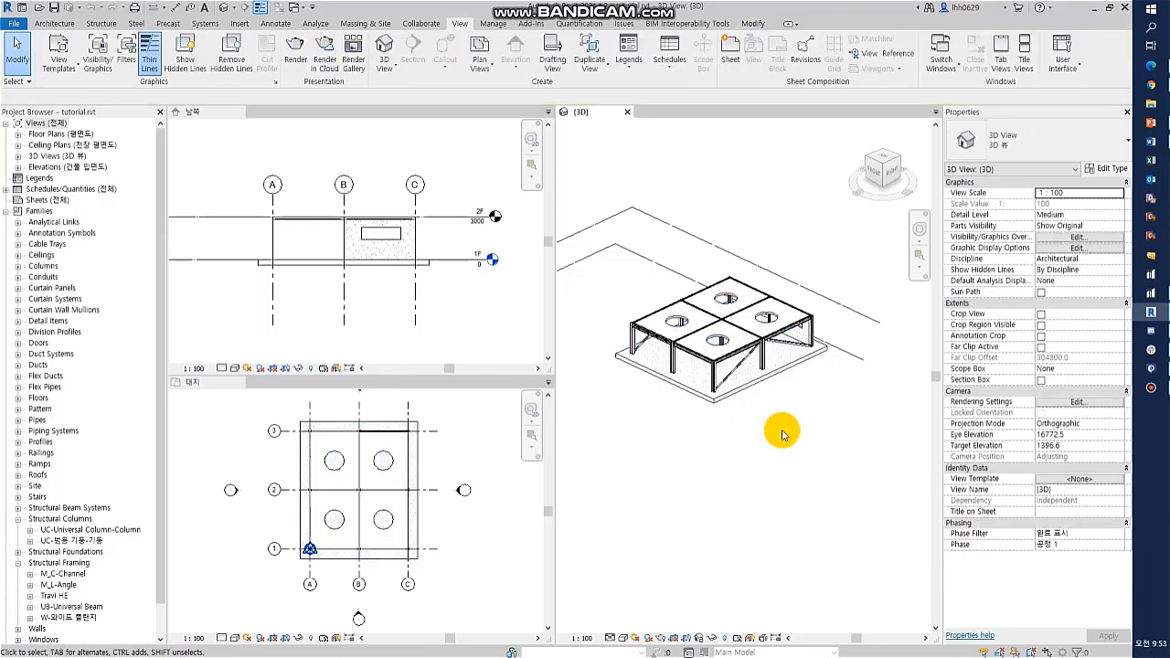
pyautogui.keyDown('shift'); pyautogui.moveTo(778, 431); pyautogui.dragTo(723, 410, button='middle'); pyautogui.keyUp('shift')
pyautogui.keyDown('shift'); pyautogui.moveTo(813, 426); pyautogui.dragTo(635, 395, button='middle'); pyautogui.keyUp('shift')
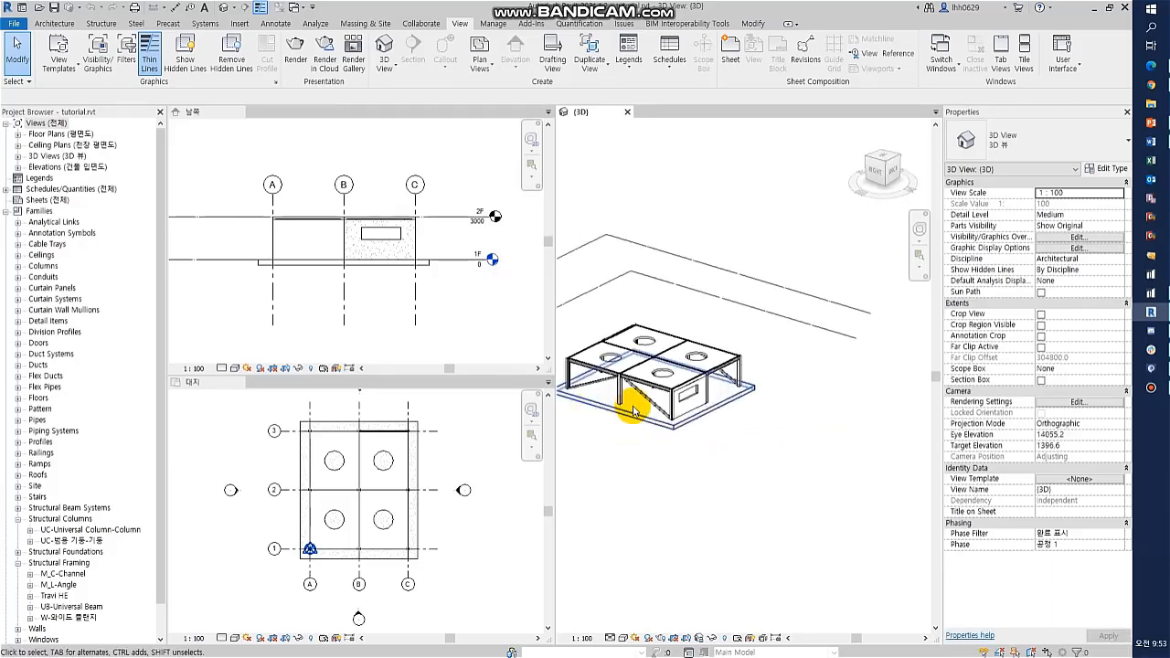
pyautogui.click(695, 397)
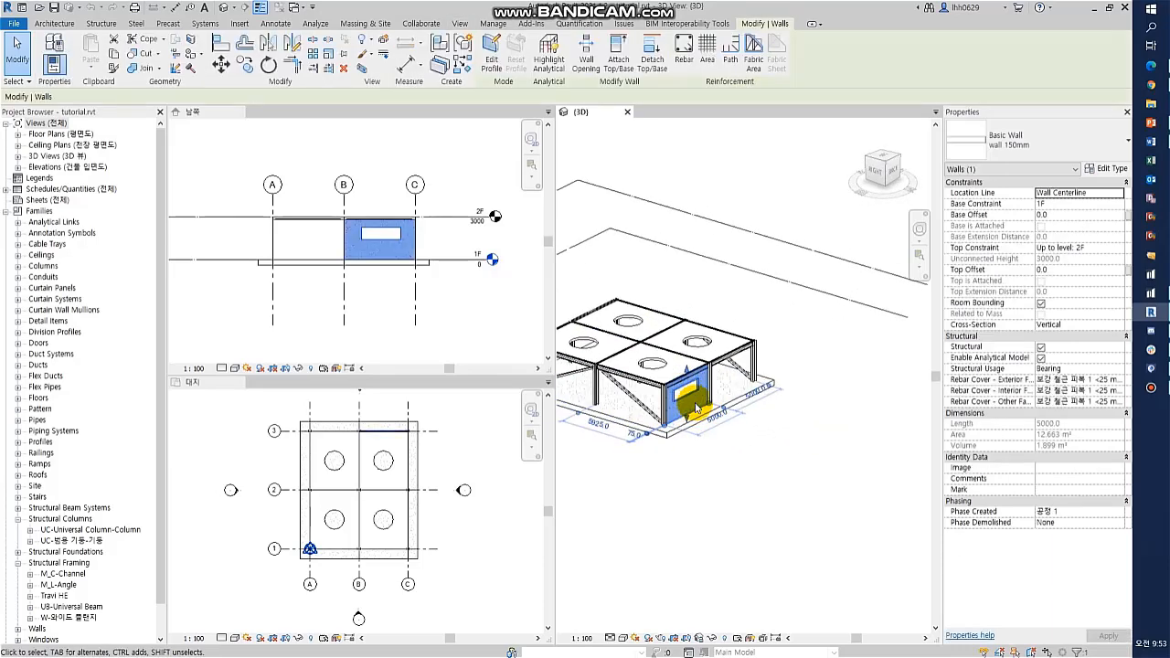
pyautogui.click(695, 444)
pyautogui.keyDown('shift'); pyautogui.moveTo(700, 444); pyautogui.dragTo(762, 447, button='middle'); pyautogui.keyUp('shift')
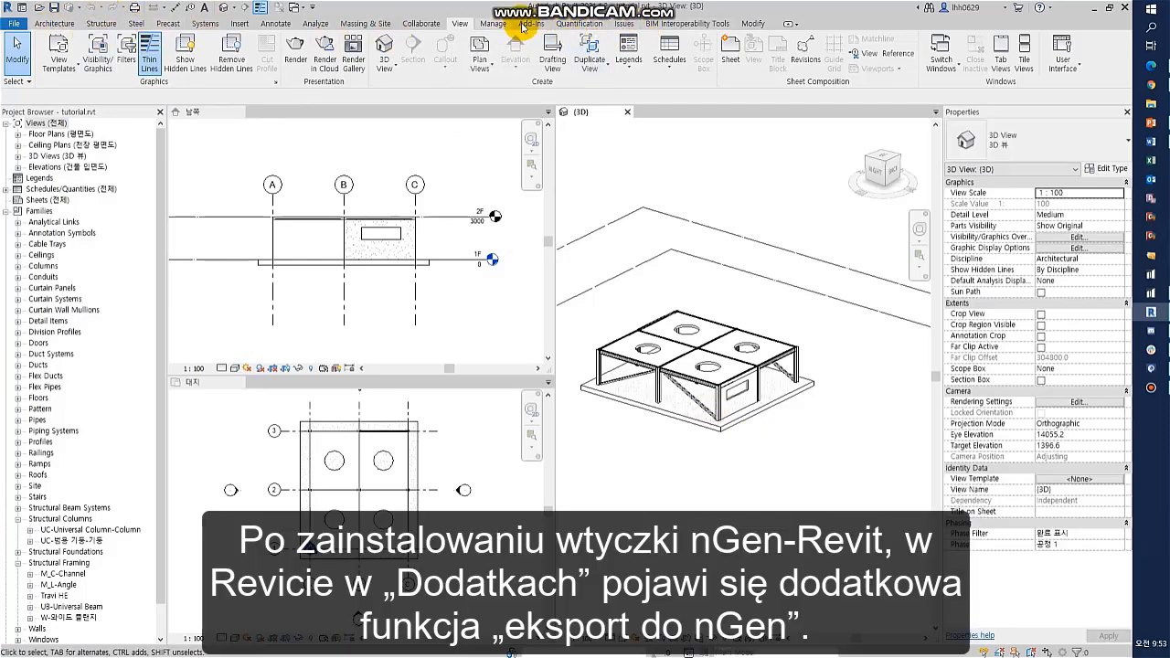
# Step: Start the Export to nGen add-in and review and accept the user-defined material mapping
pyautogui.click(531, 24)
pyautogui.click(45, 71)
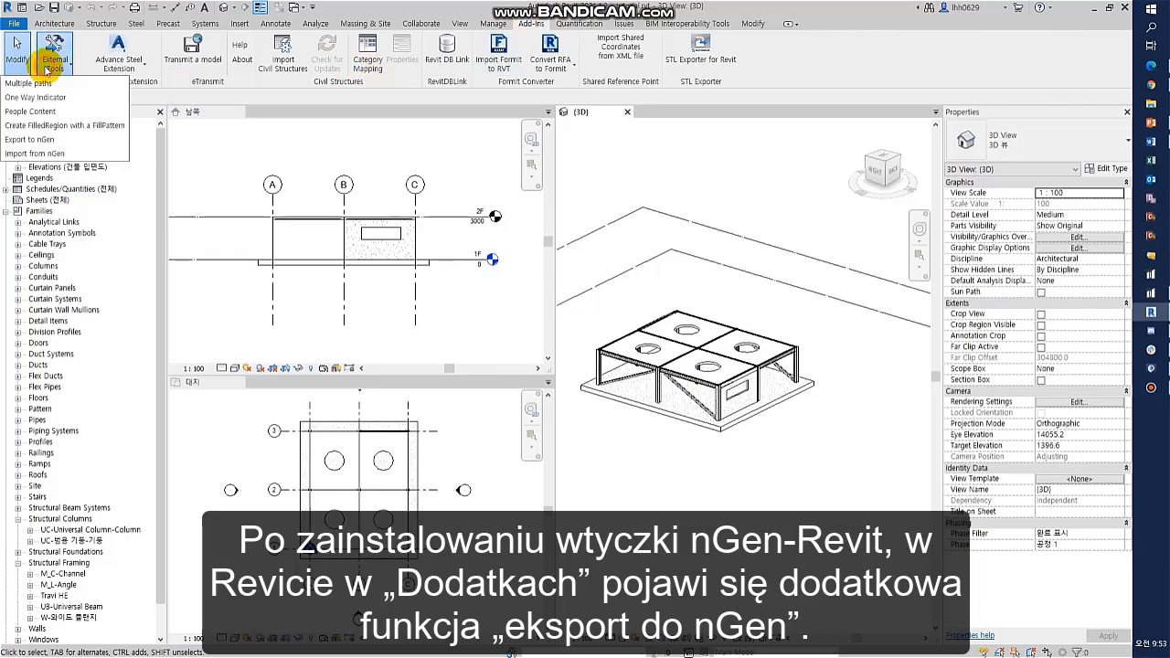
pyautogui.click(50, 141)
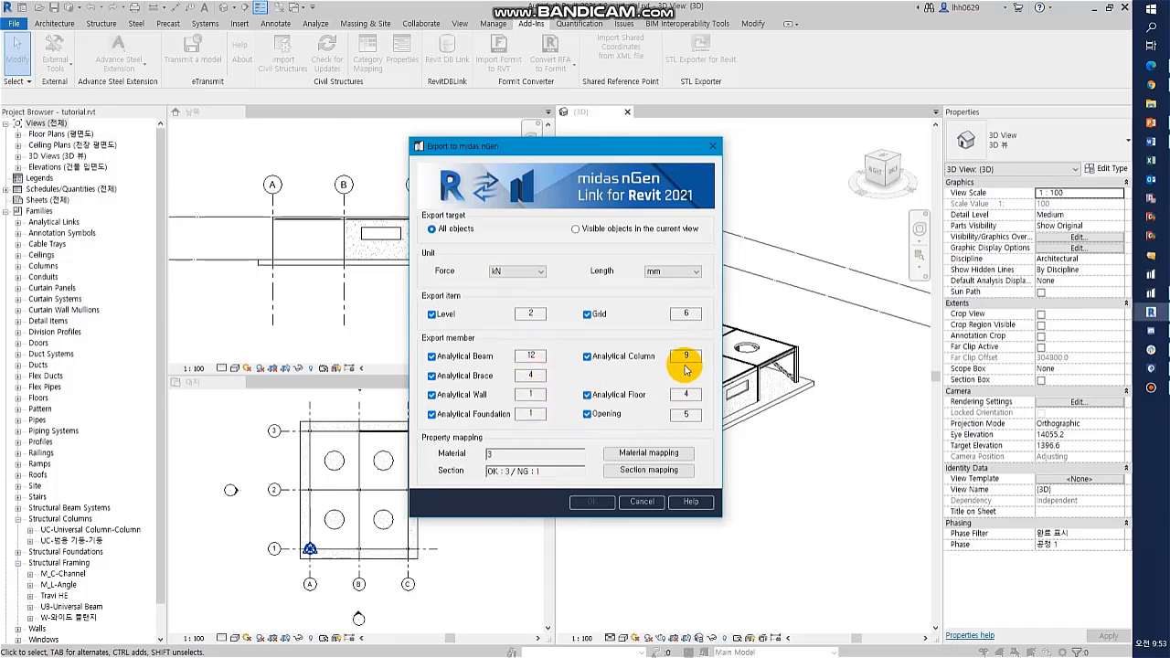
pyautogui.click(648, 452)
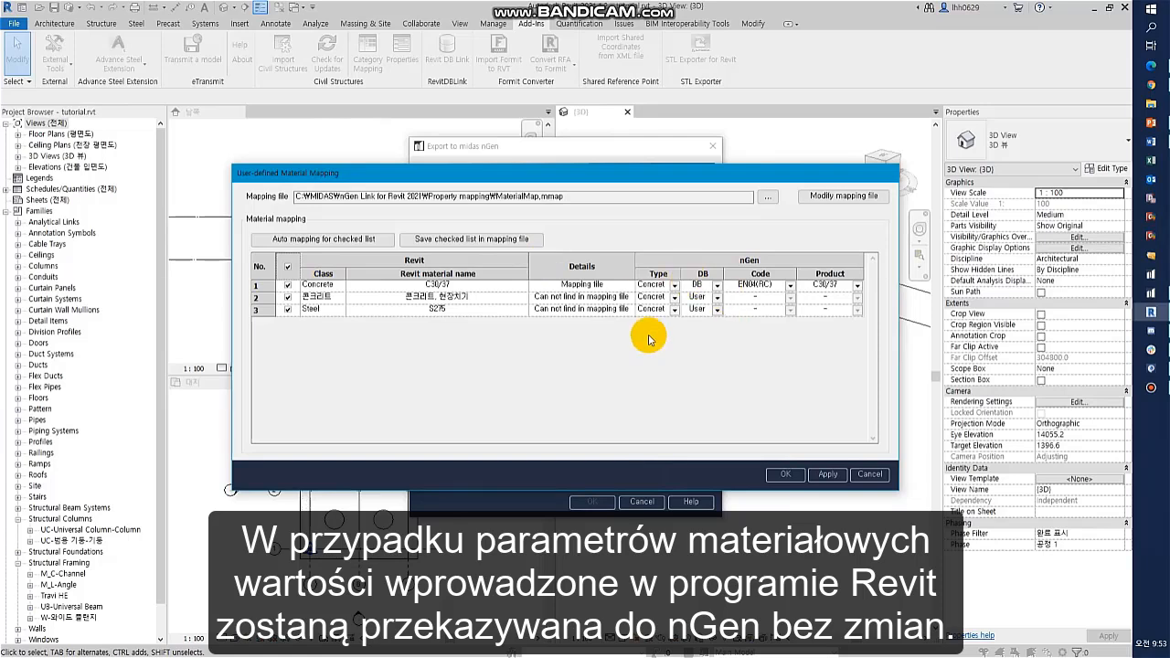
pyautogui.click(790, 477)
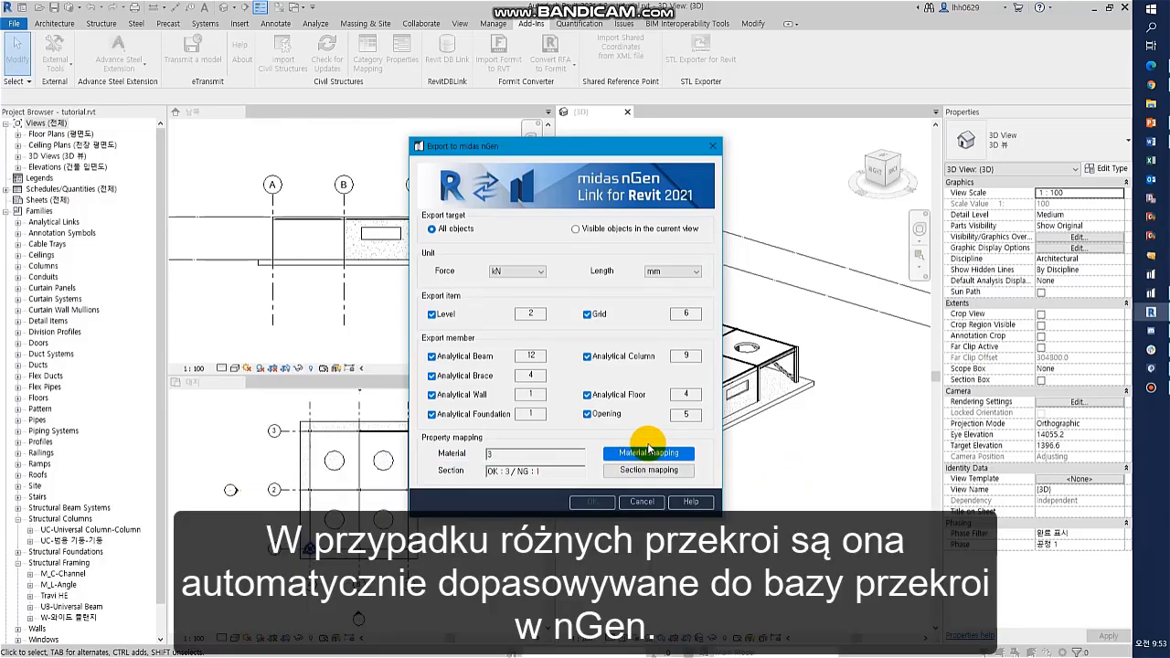
# Step: In the section mapping, set the Travi HE beam's database to User and choose I-Section as its nGen shape
pyautogui.click(627, 470)
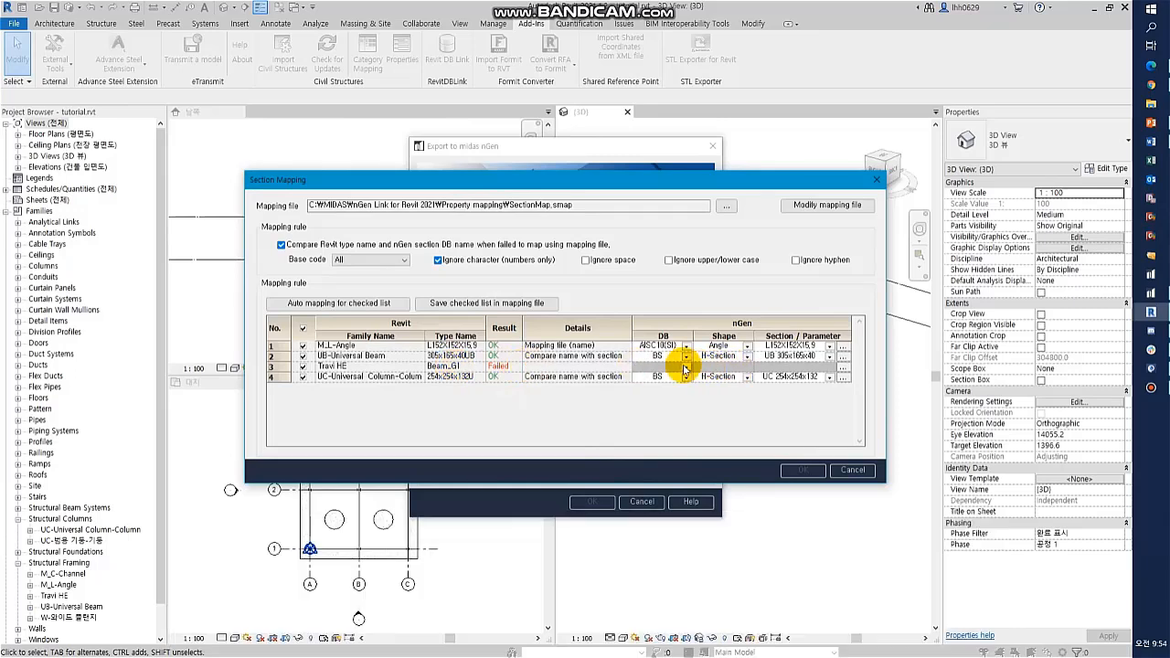
pyautogui.click(686, 366)
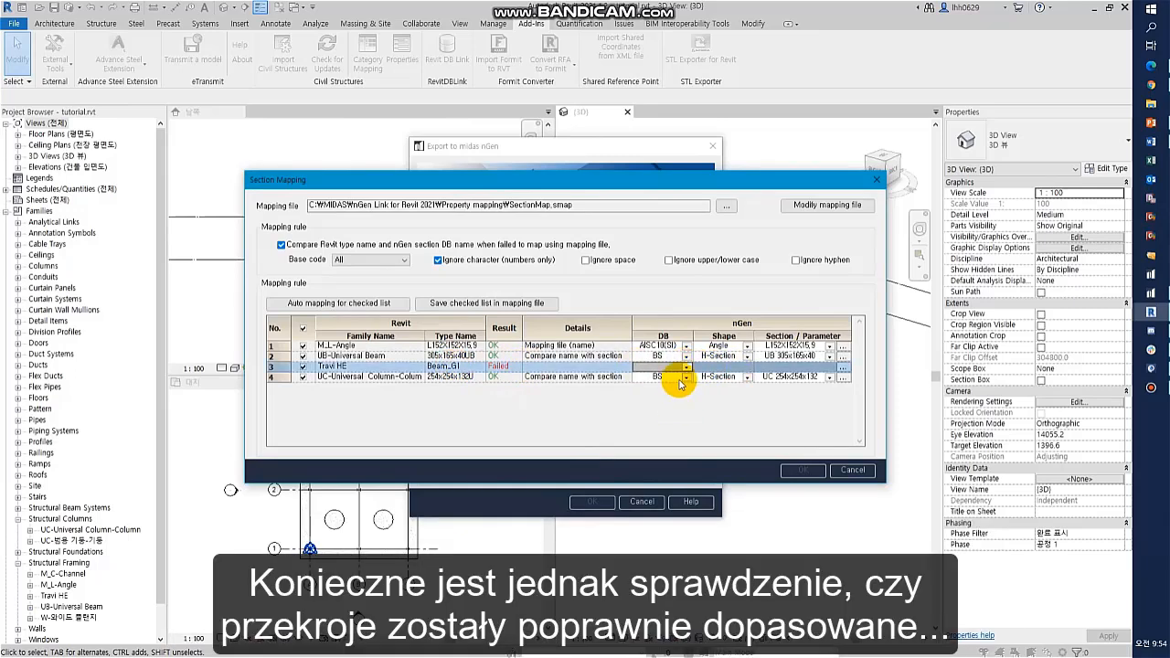
pyautogui.click(468, 355)
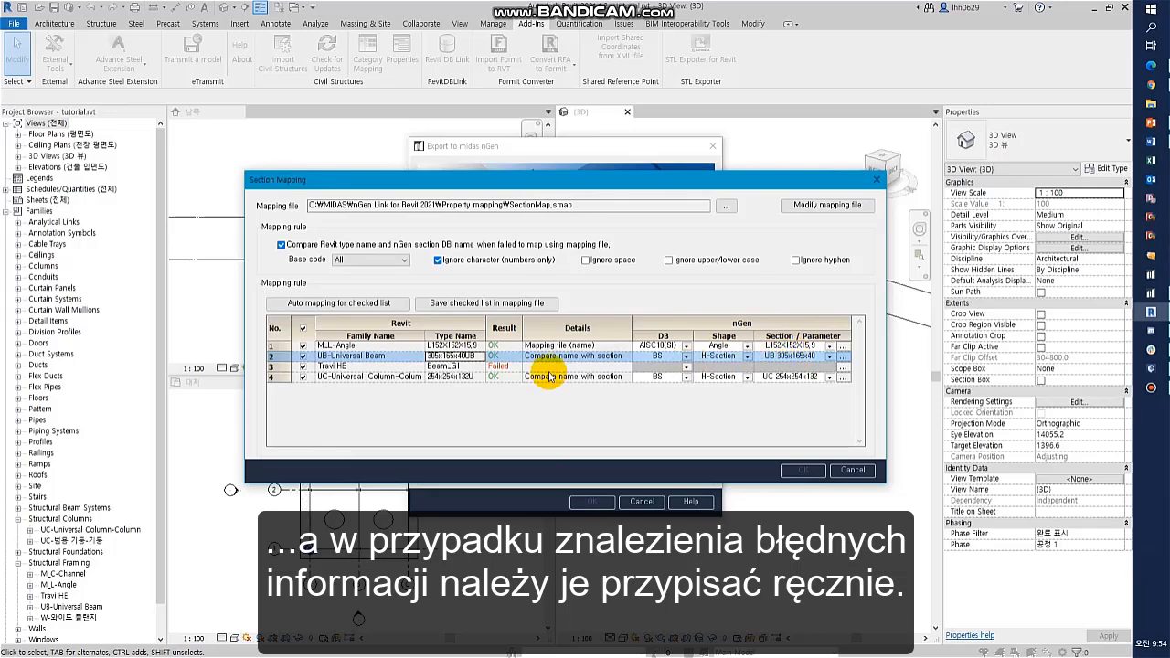
pyautogui.click(686, 367)
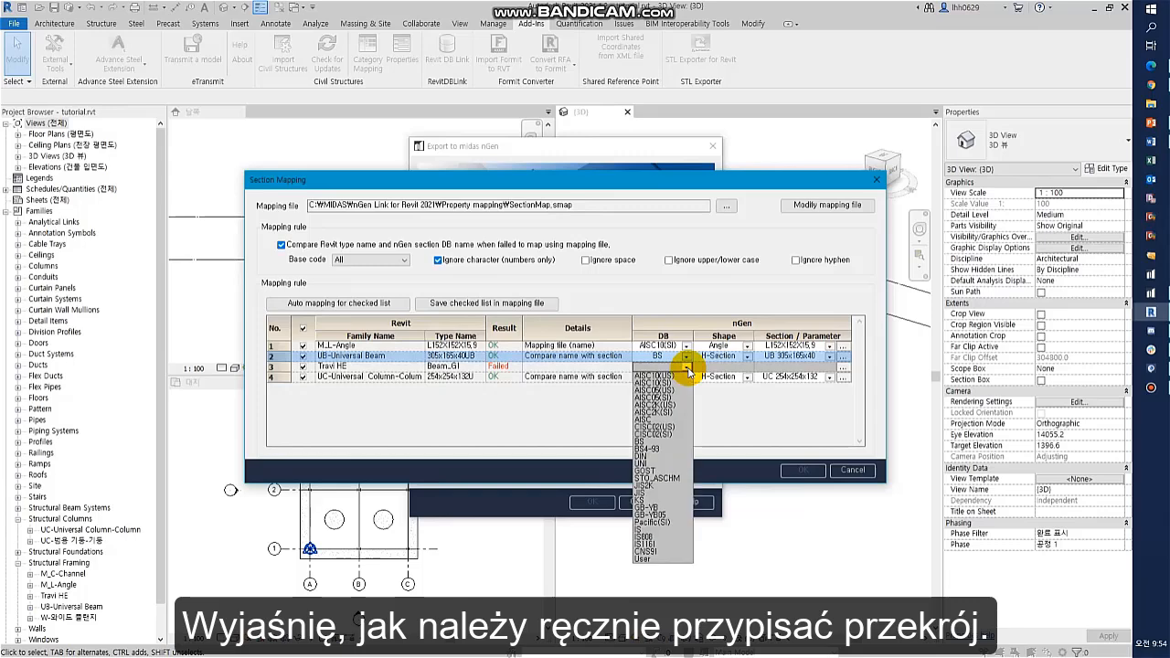
pyautogui.click(640, 560)
pyautogui.click(842, 367)
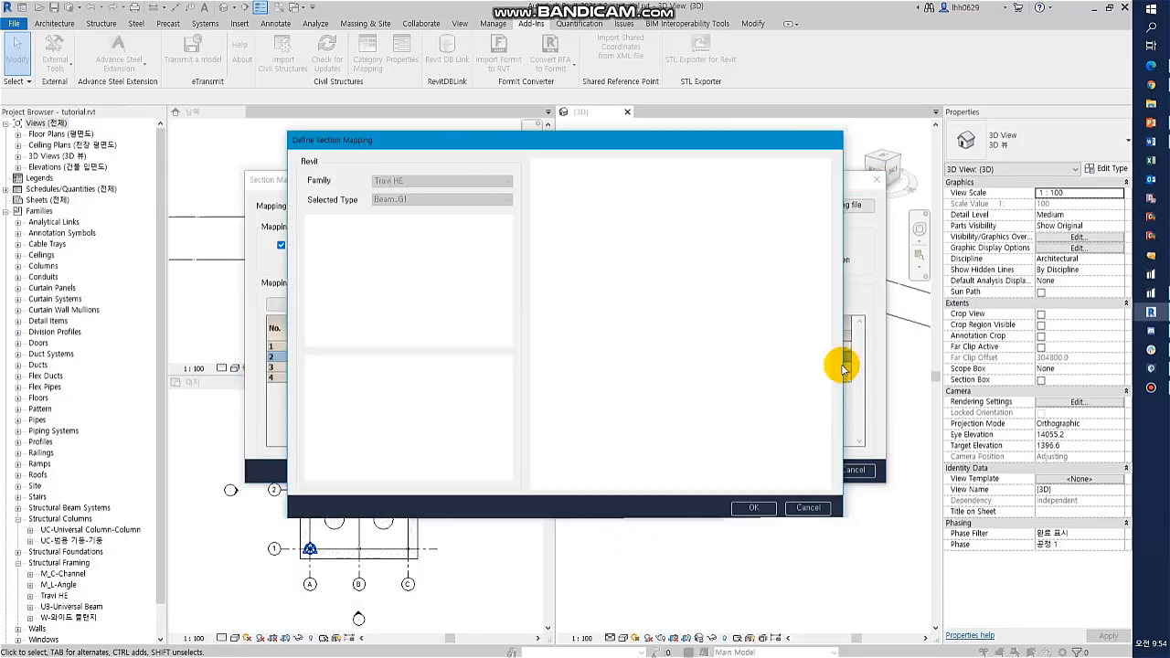
pyautogui.click(722, 181)
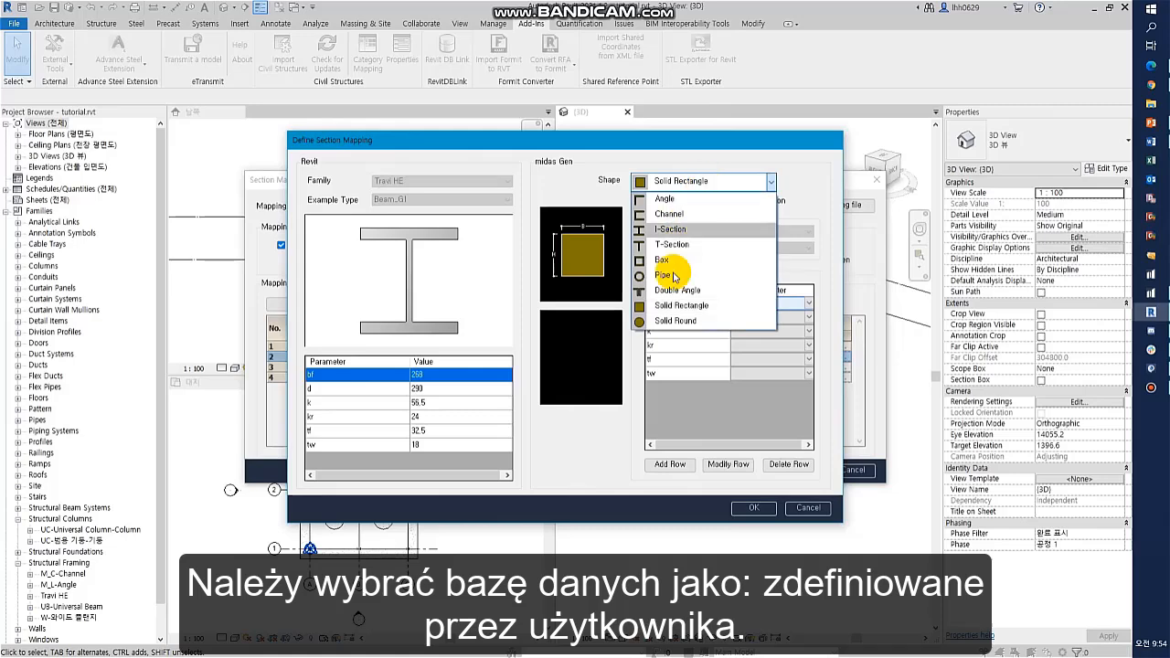
pyautogui.click(681, 229)
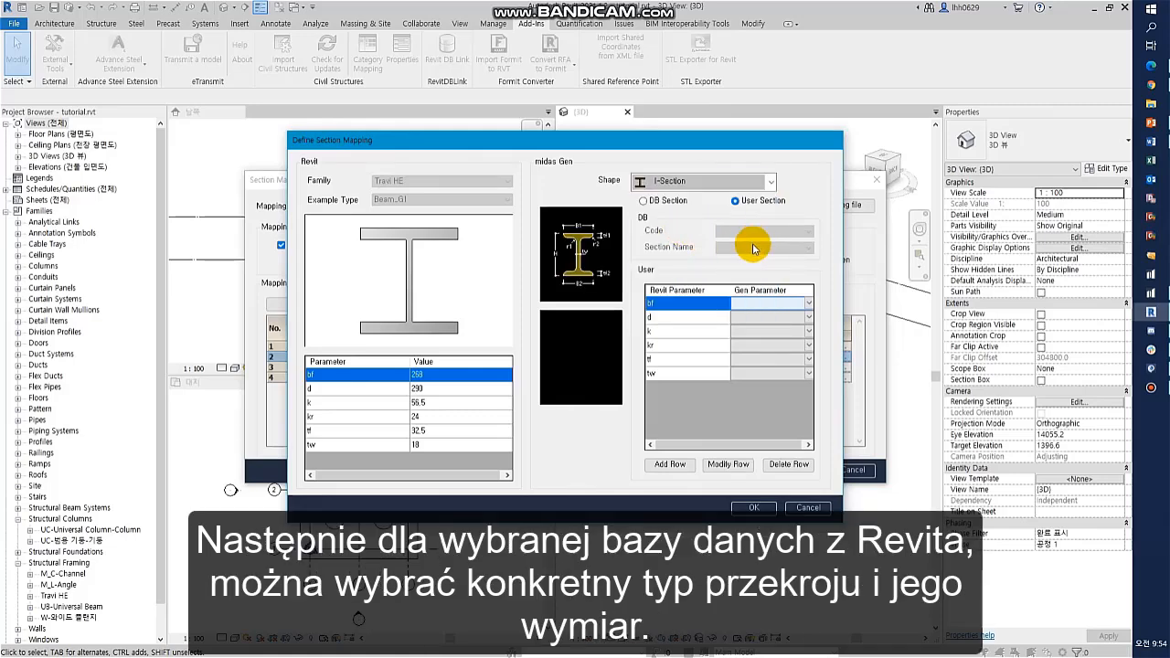
# Step: Assign the database section HEA200 from the UNI code to the Travi HE beam
pyautogui.click(644, 201)
pyautogui.click(808, 231)
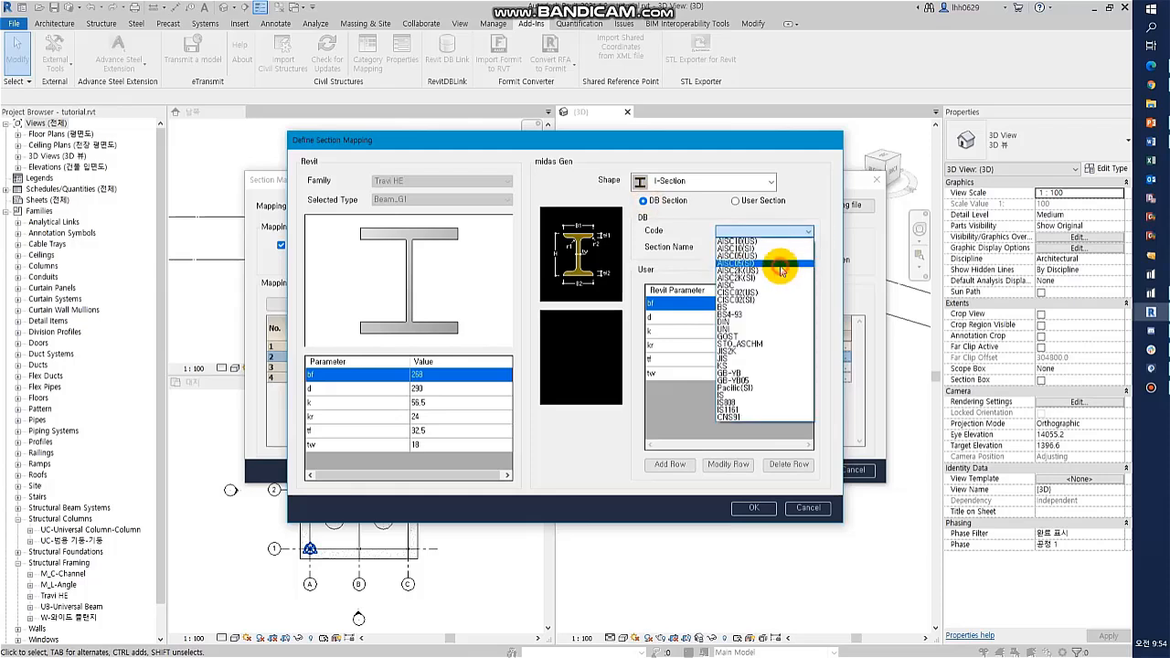
pyautogui.click(761, 329)
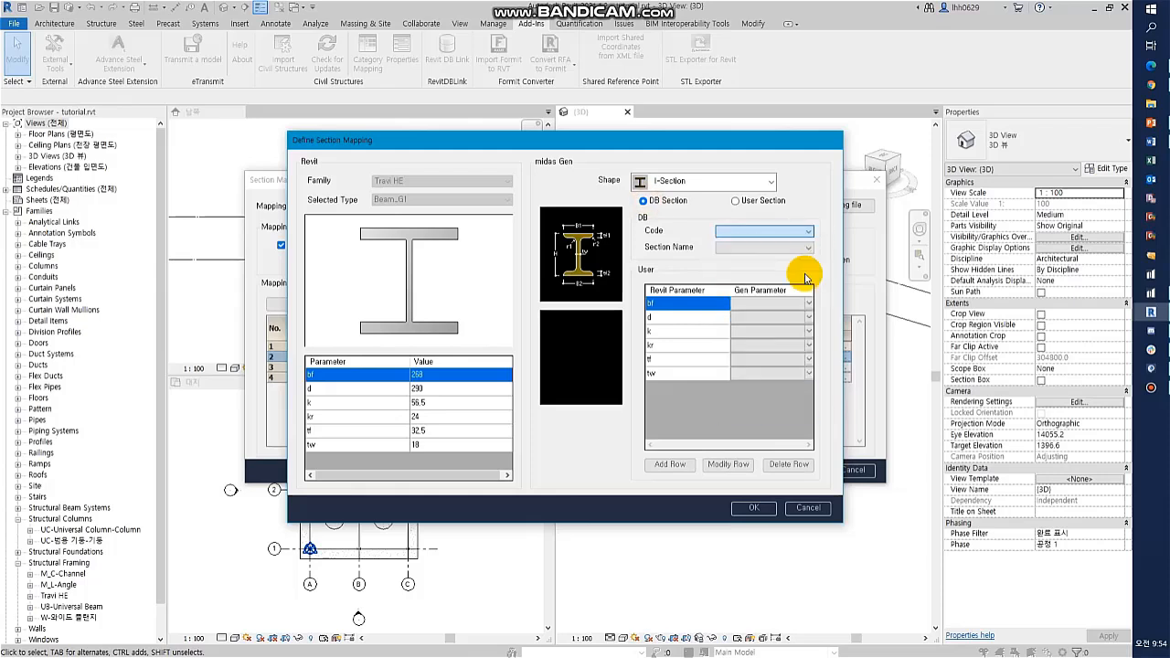
pyautogui.click(804, 248)
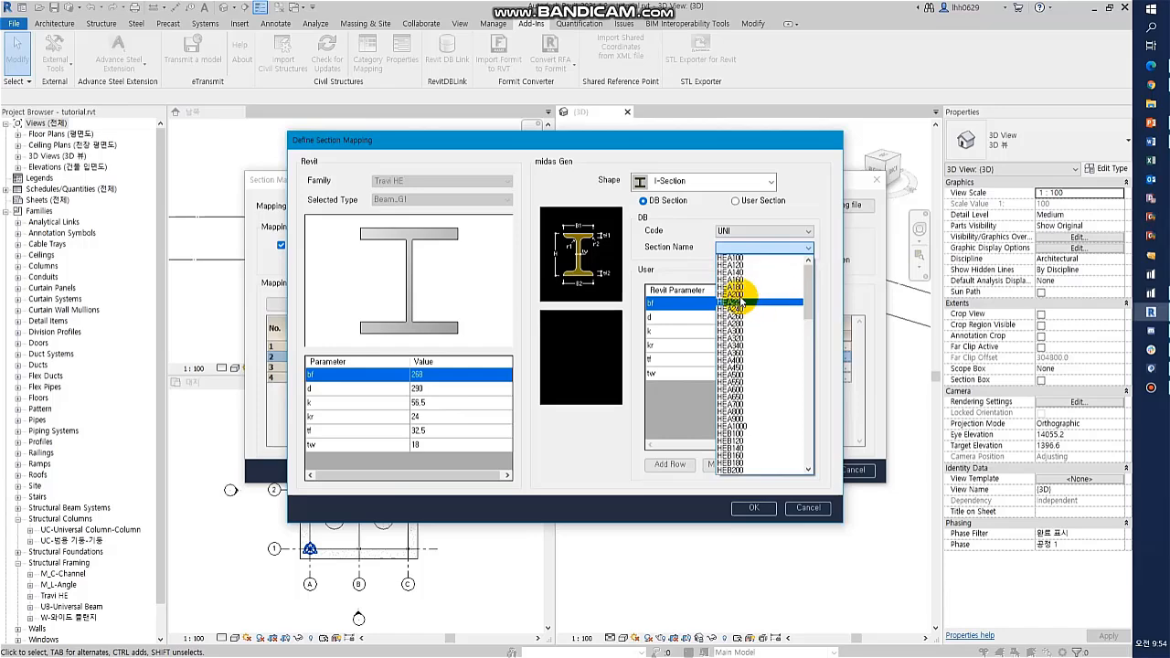
pyautogui.click(736, 296)
# Step: Define and accept a user section matching bf to B1, d to H, k to r1, kr to r2, tf to tf1 and tw to tw
pyautogui.click(736, 200)
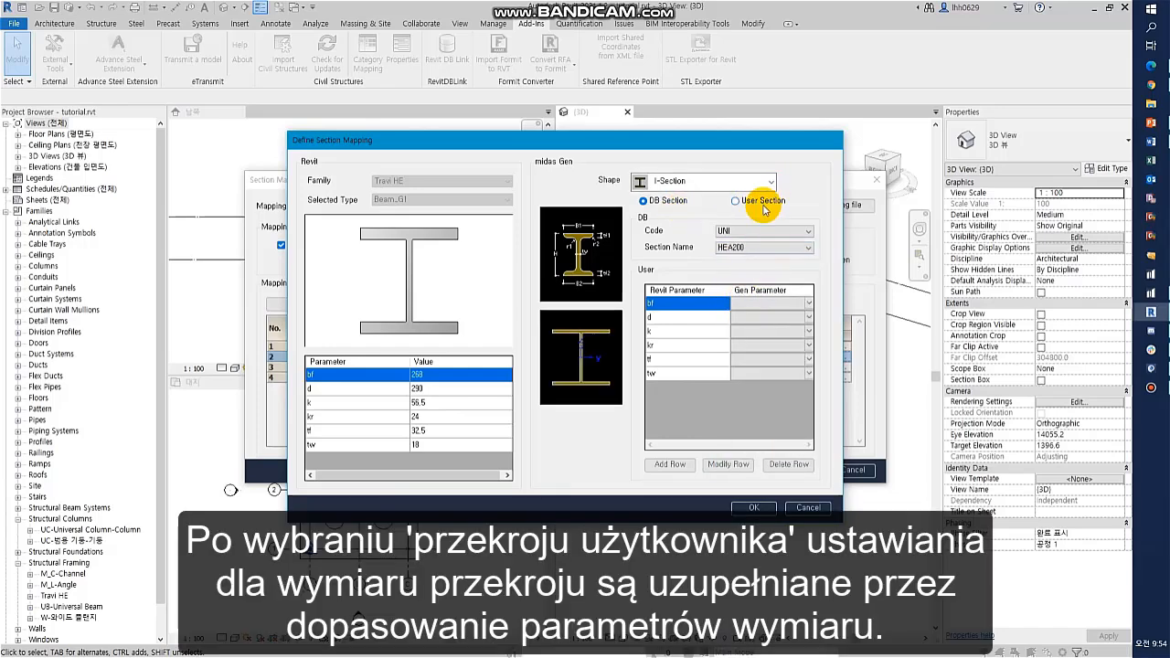
pyautogui.click(773, 306)
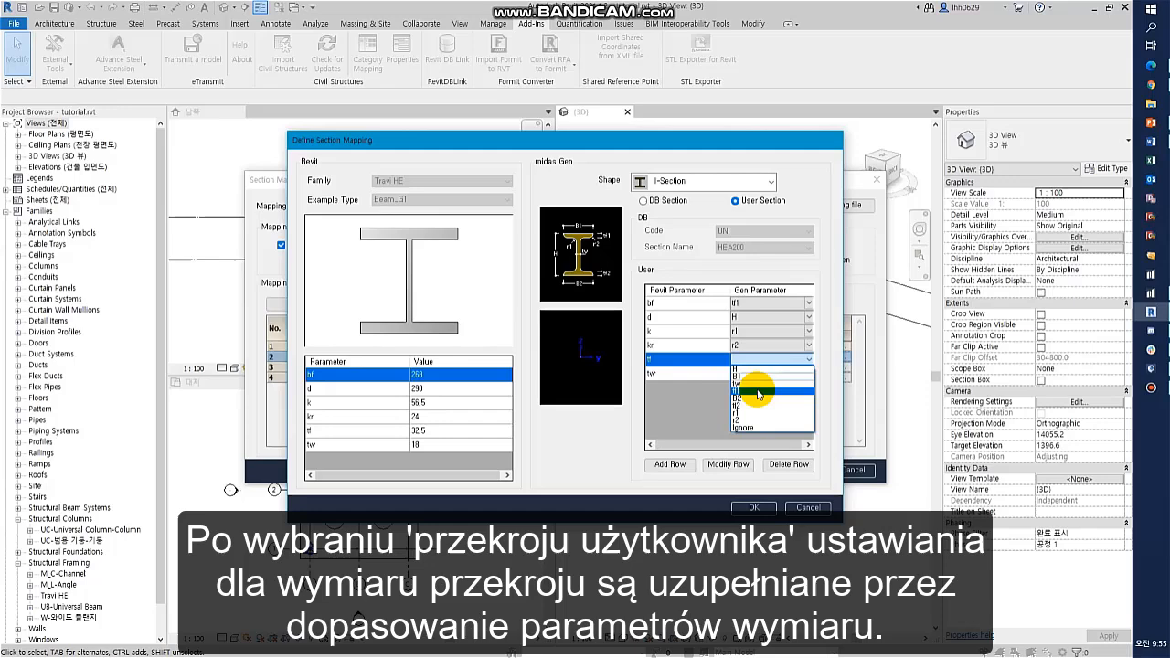
pyautogui.click(757, 393)
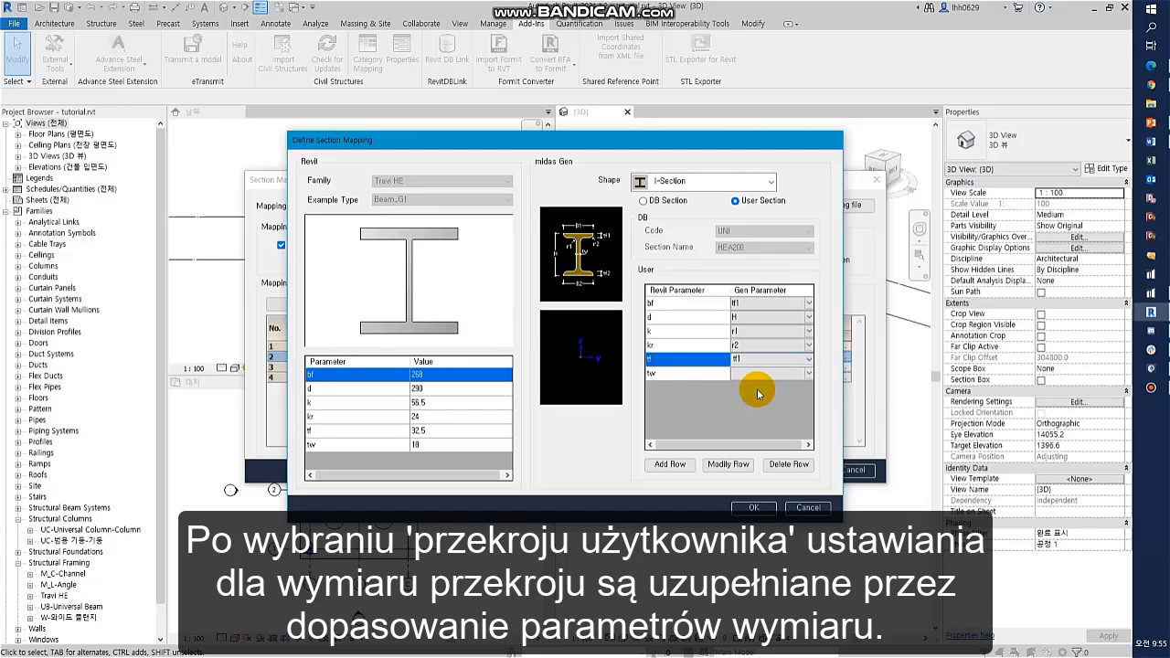
pyautogui.click(807, 375)
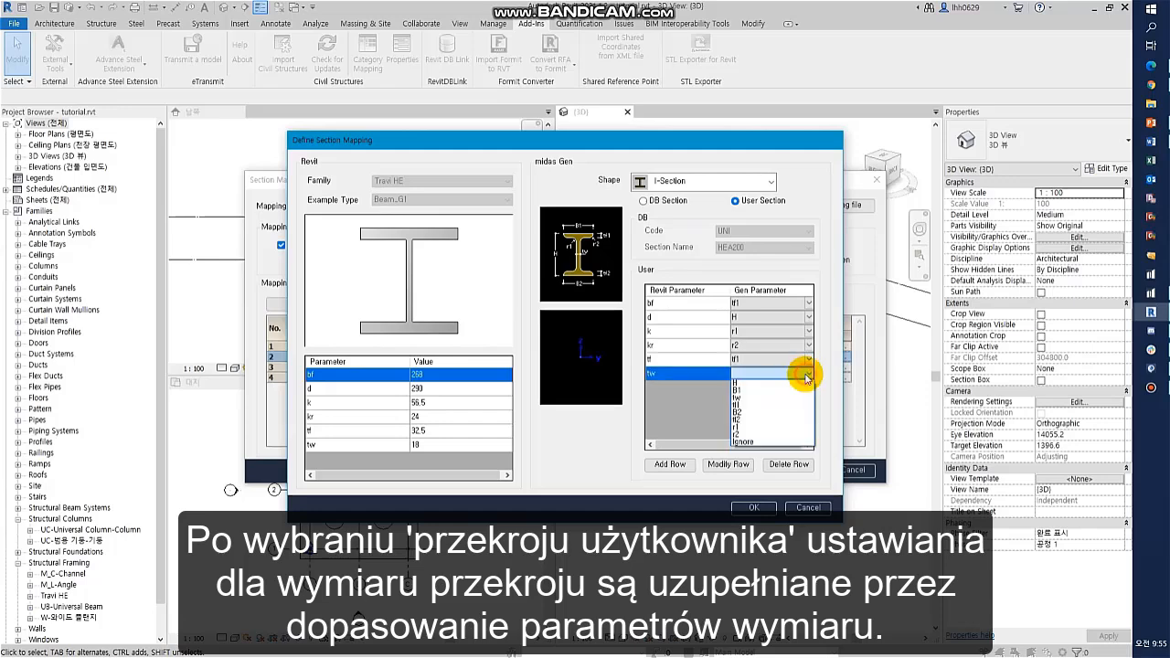
pyautogui.click(750, 398)
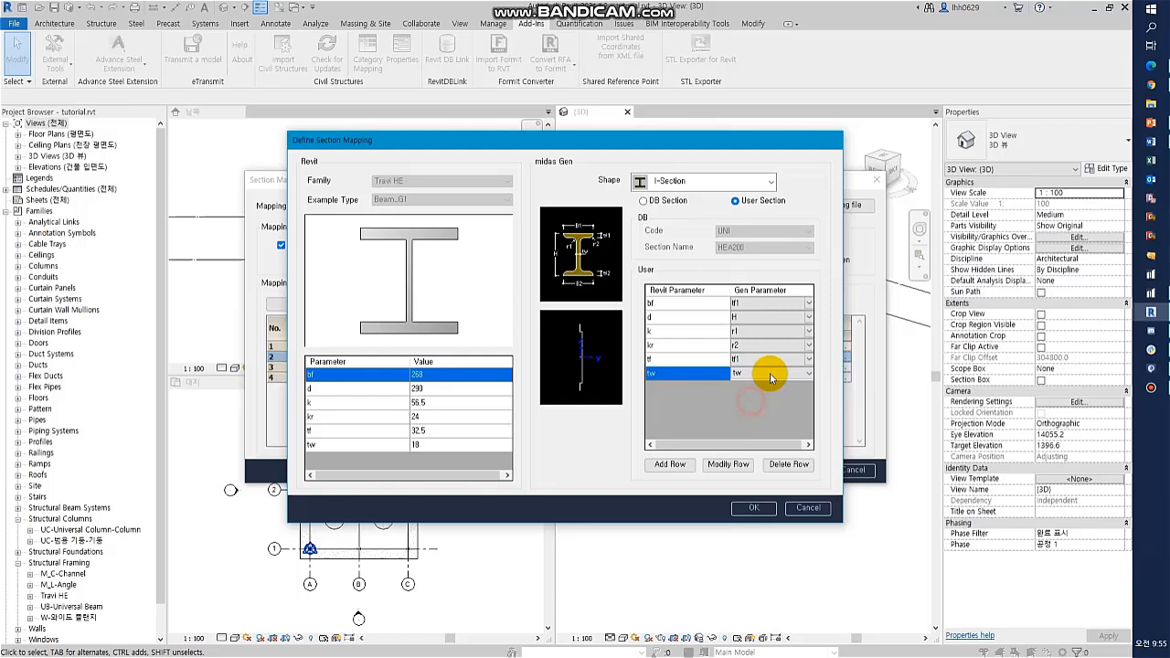
pyautogui.click(808, 304)
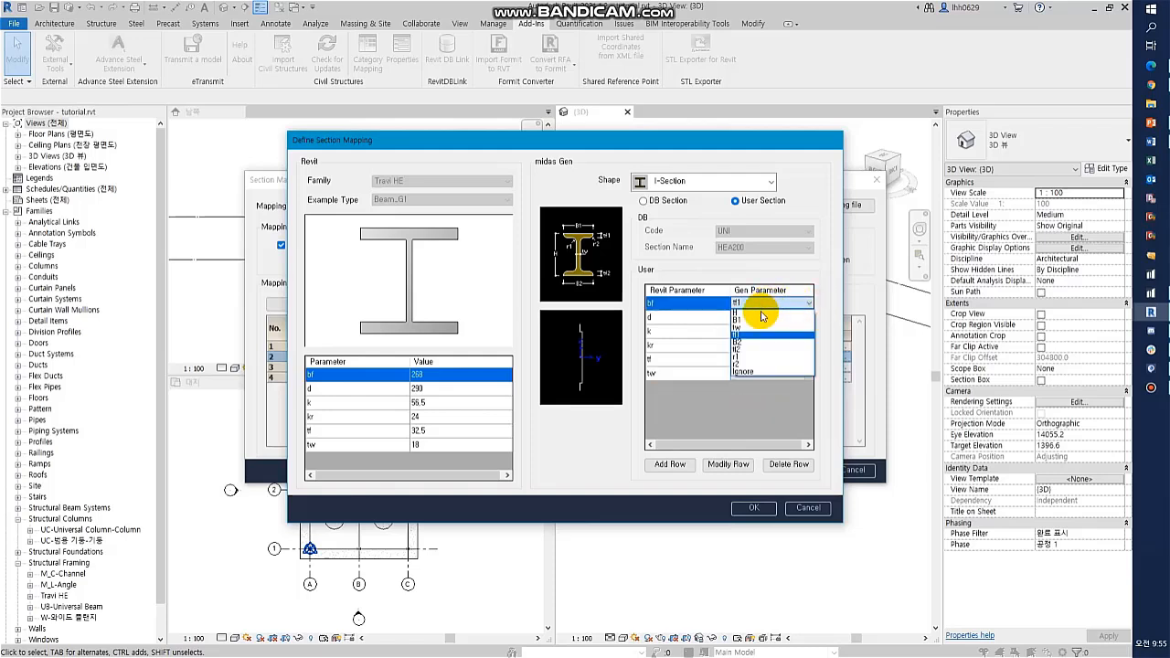
pyautogui.click(758, 322)
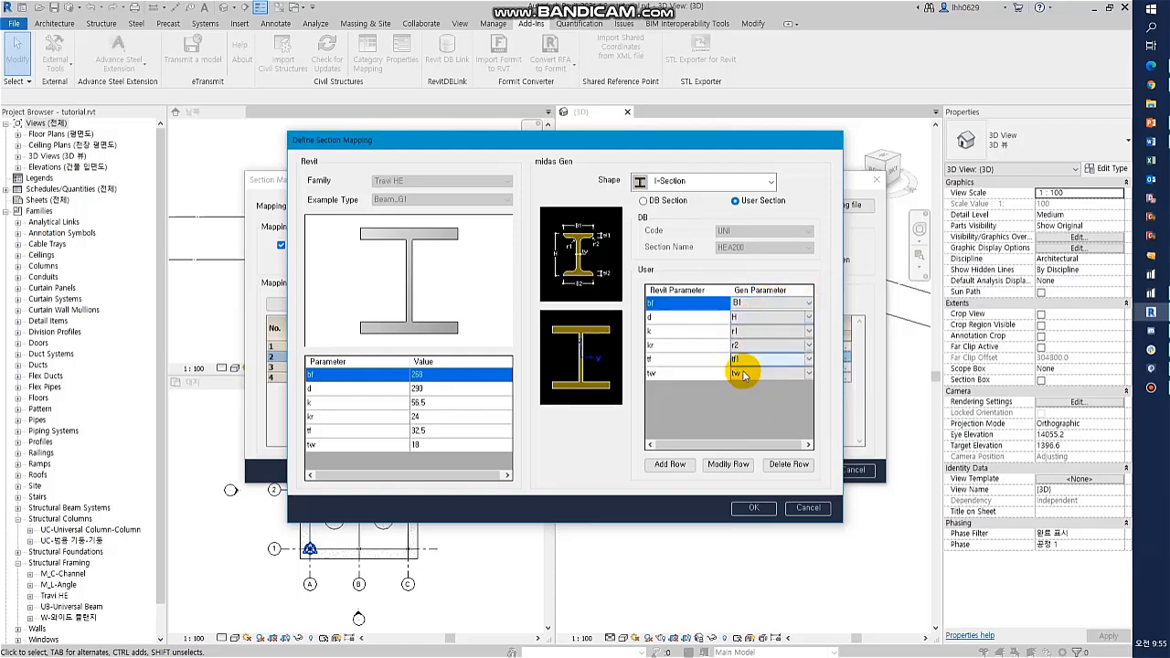
pyautogui.click(755, 509)
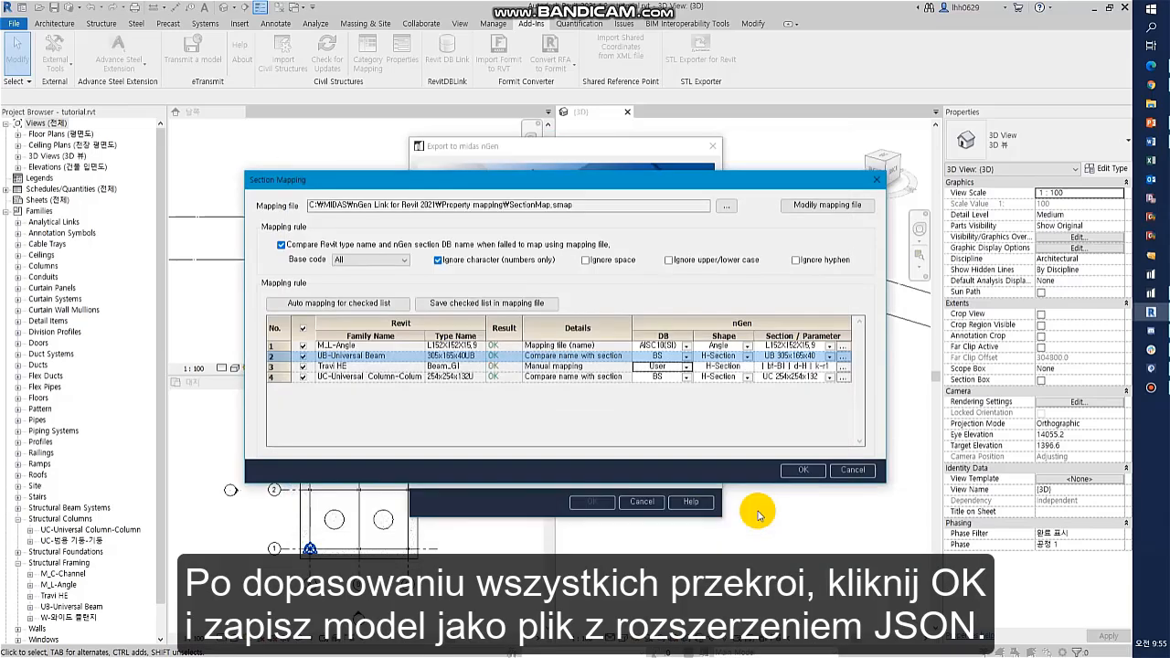
pyautogui.click(795, 470)
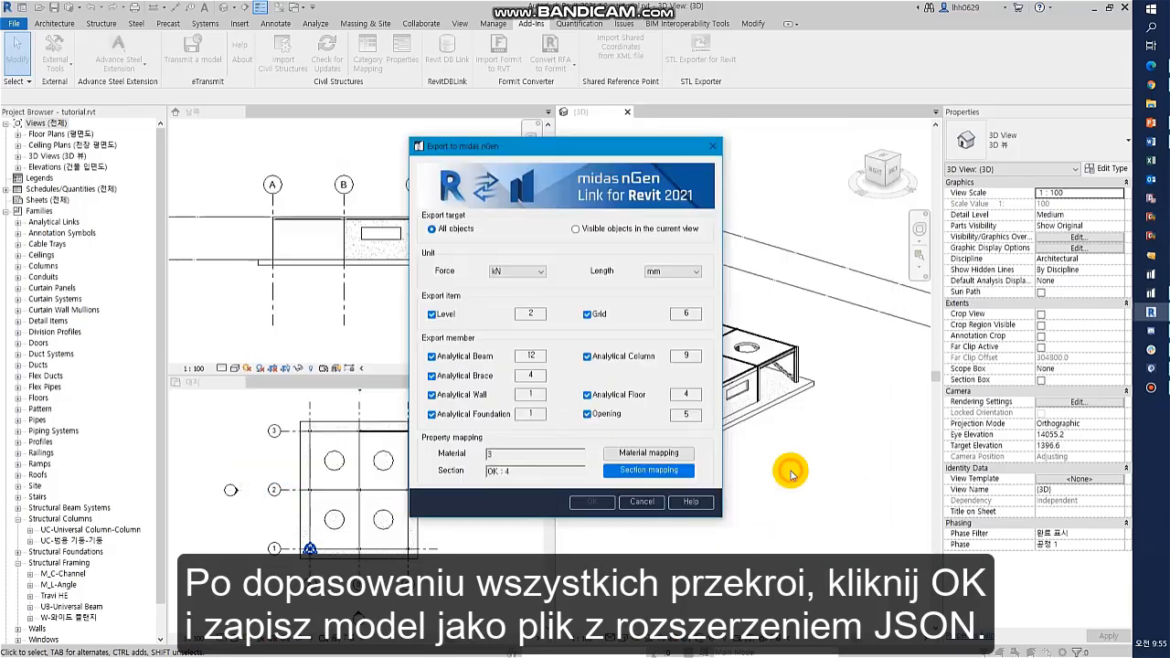
# Step: Accept the export settings and save the model for midas nGen as tutorial.json in the Downloads folder
pyautogui.click(593, 501)
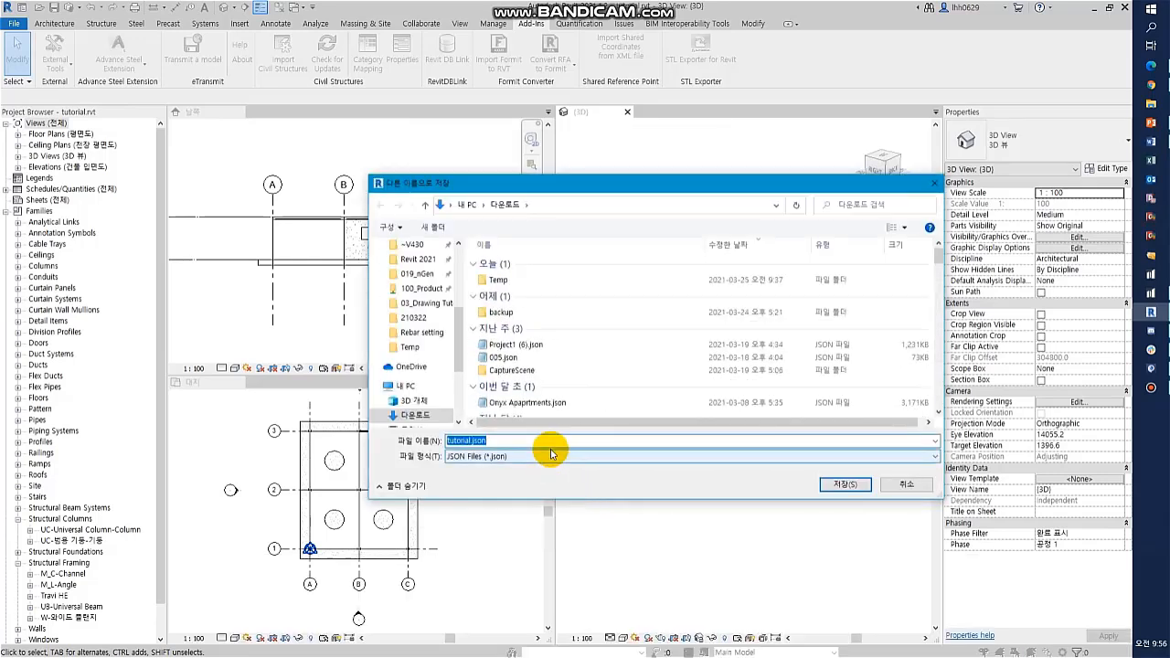
pyautogui.click(839, 486)
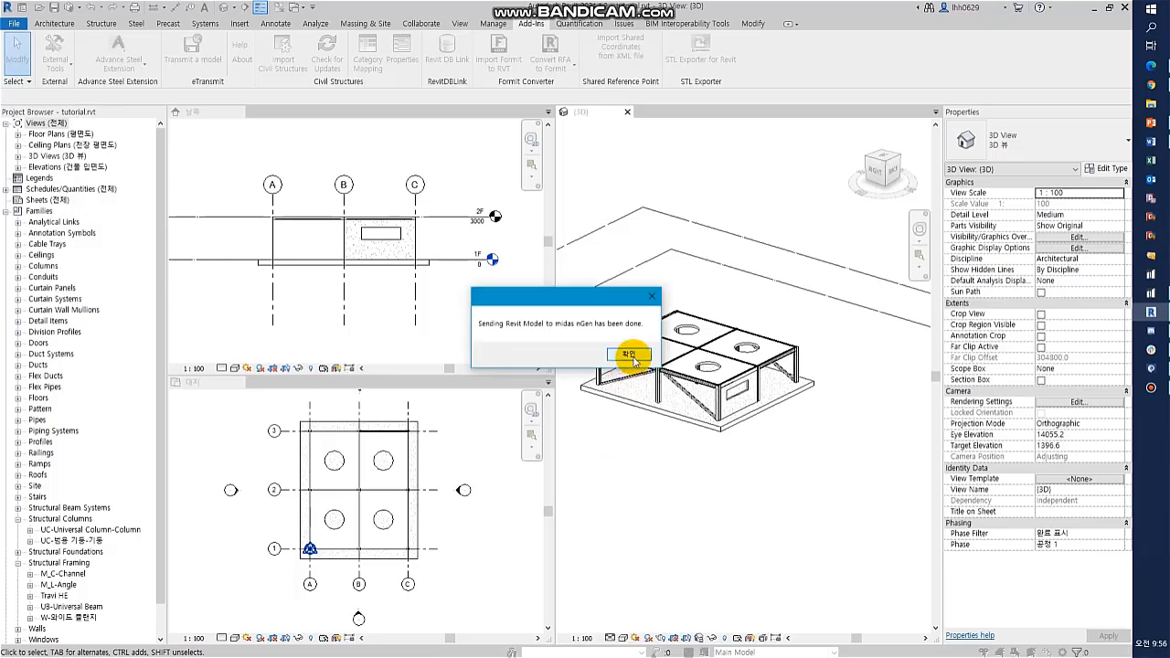
pyautogui.click(630, 356)
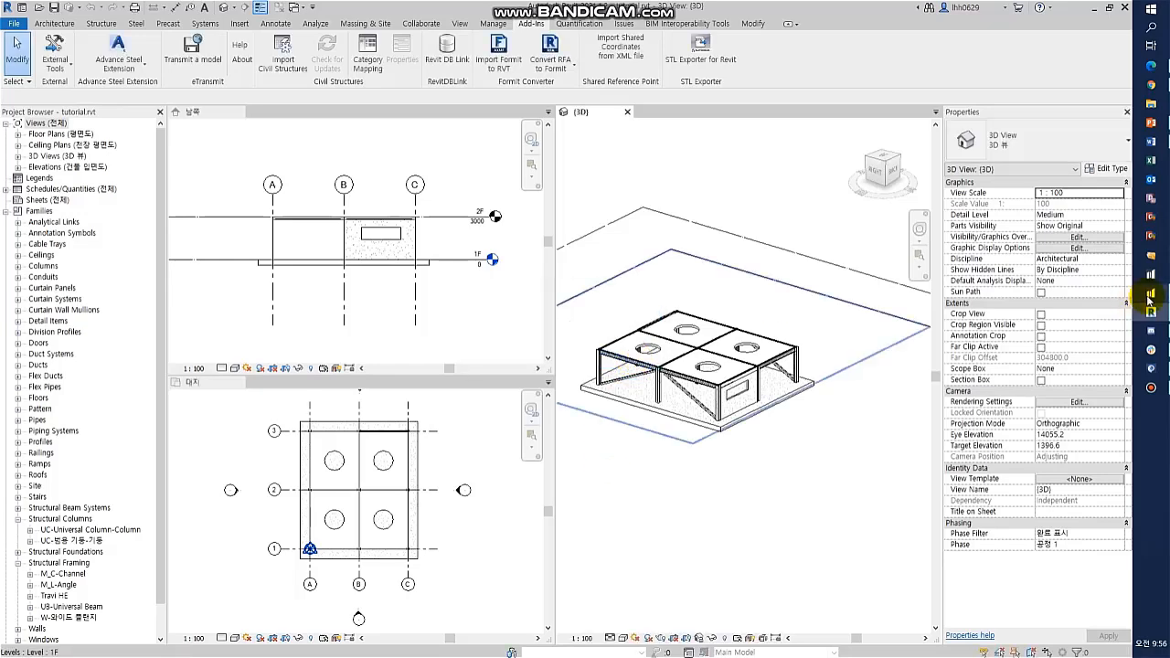
# Step: Switch to midas nGen and load tutorial.json from the Downloads folder as an Autodesk Revit JSON file
pyautogui.click(1150, 295)
pyautogui.click(38, 11)
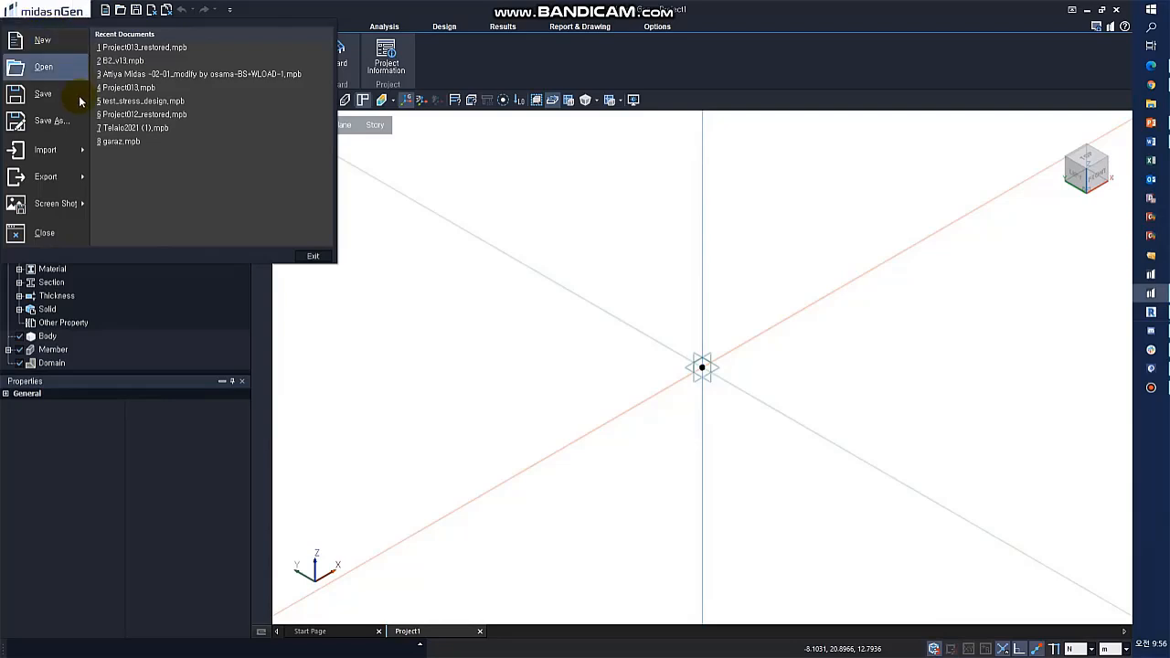
pyautogui.click(55, 150)
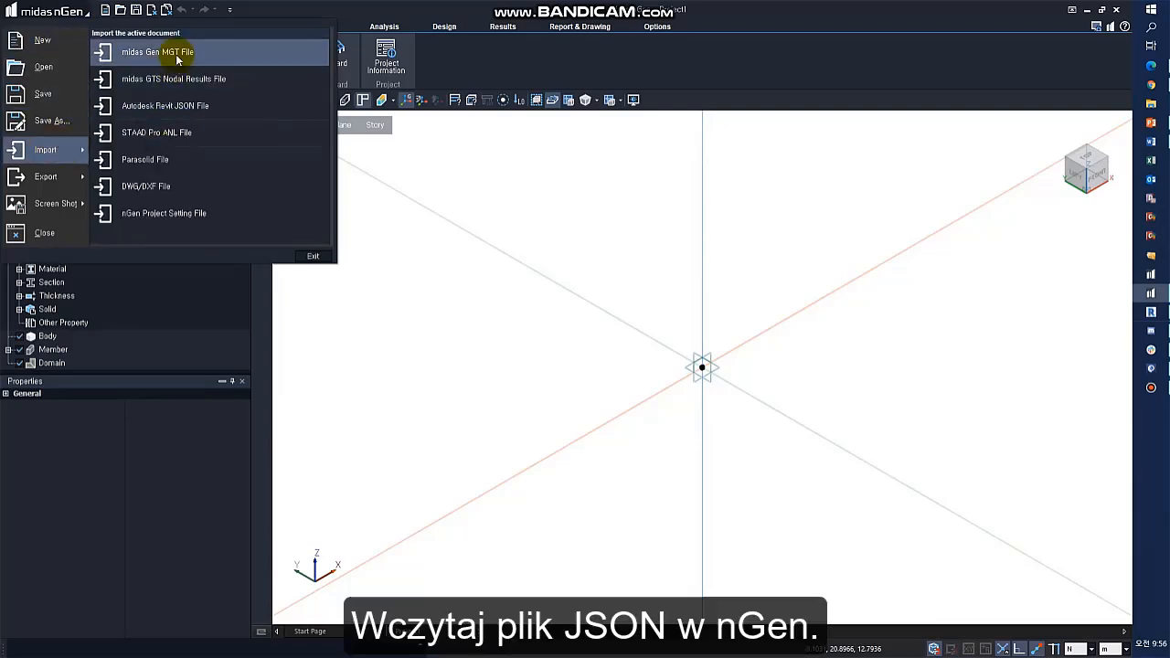
pyautogui.click(177, 108)
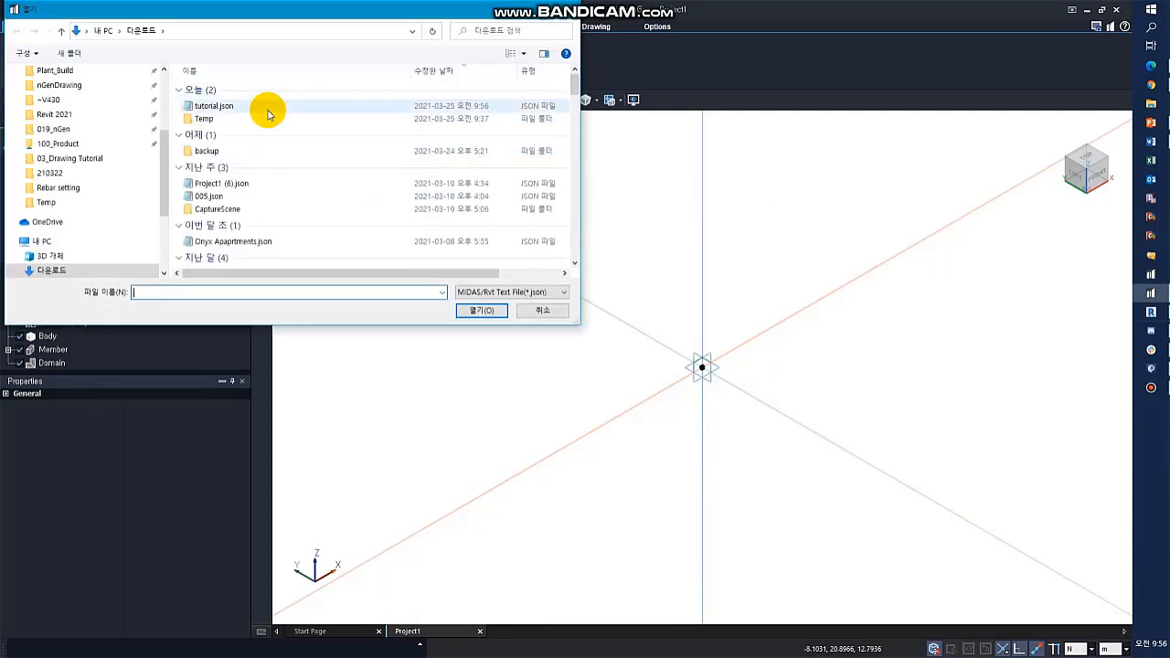
pyautogui.click(271, 107)
pyautogui.click(479, 310)
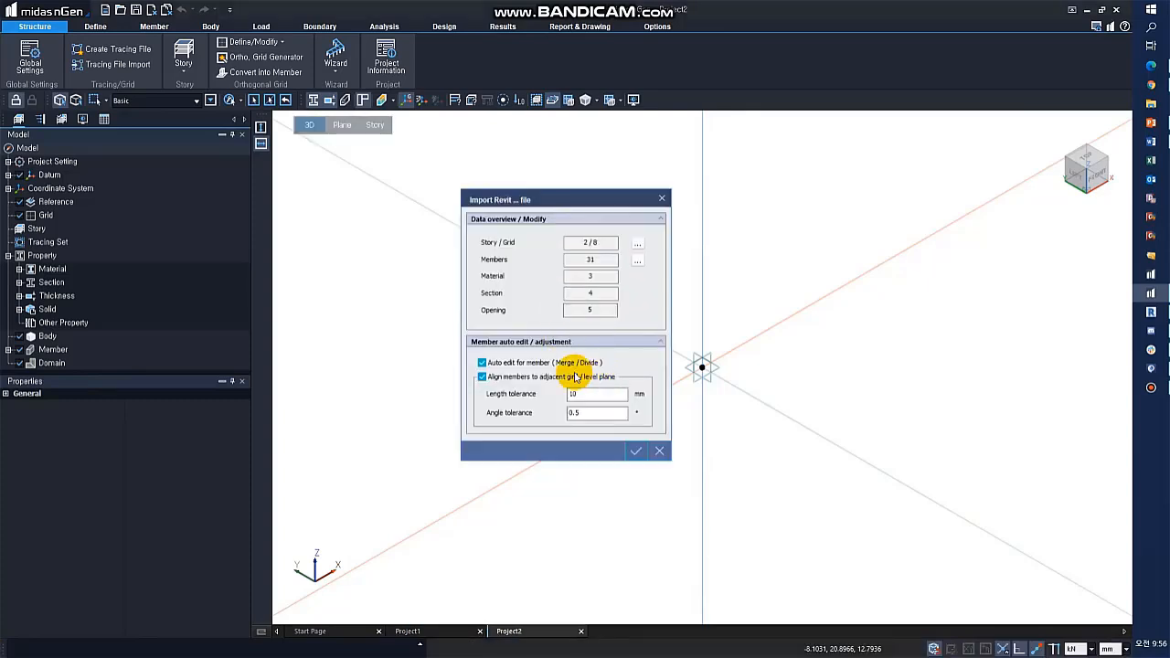
# Step: Review and accept the story/grid and member type settings, keeping the floor slabs as Plate, and complete the Revit file import
pyautogui.click(637, 242)
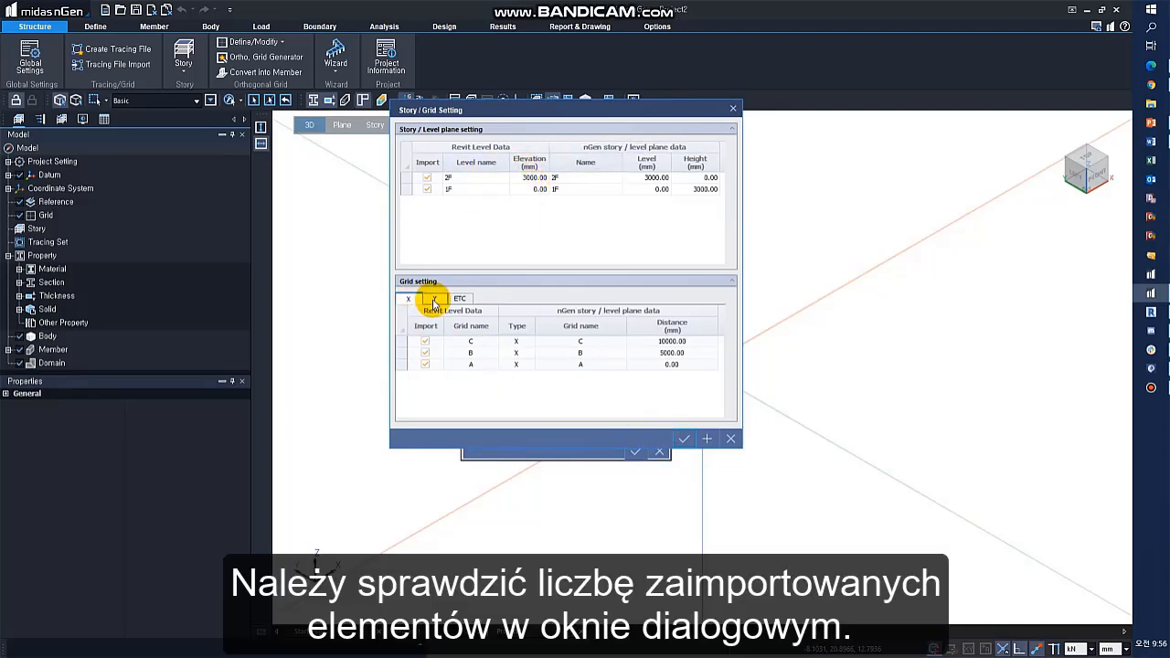
pyautogui.click(683, 440)
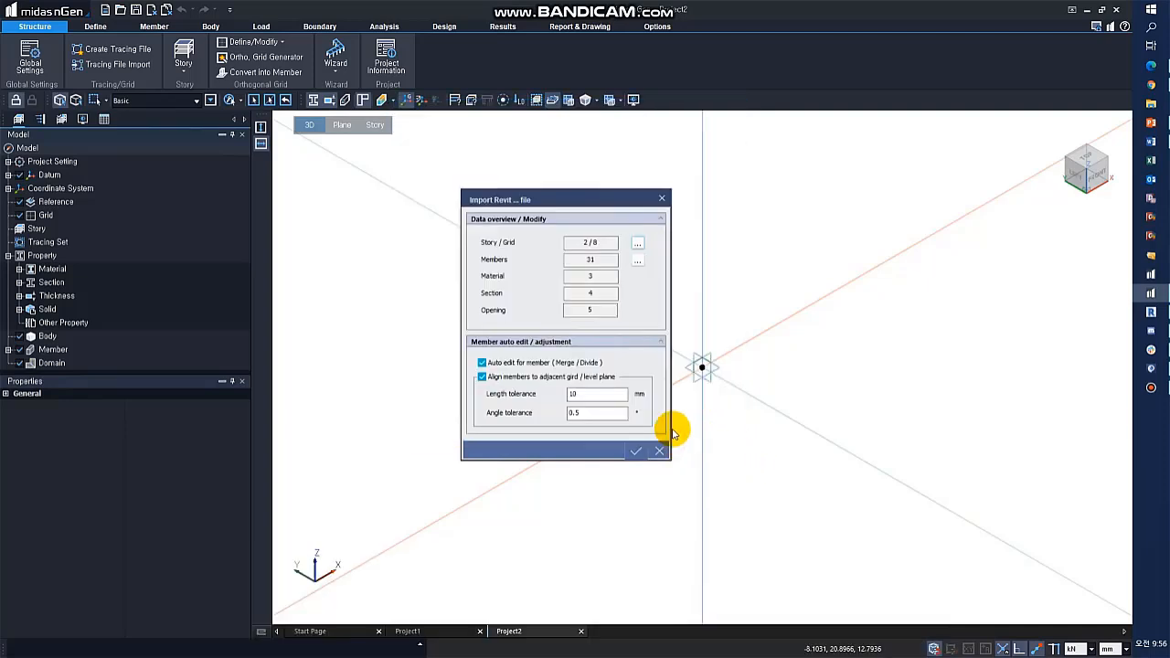
pyautogui.click(638, 261)
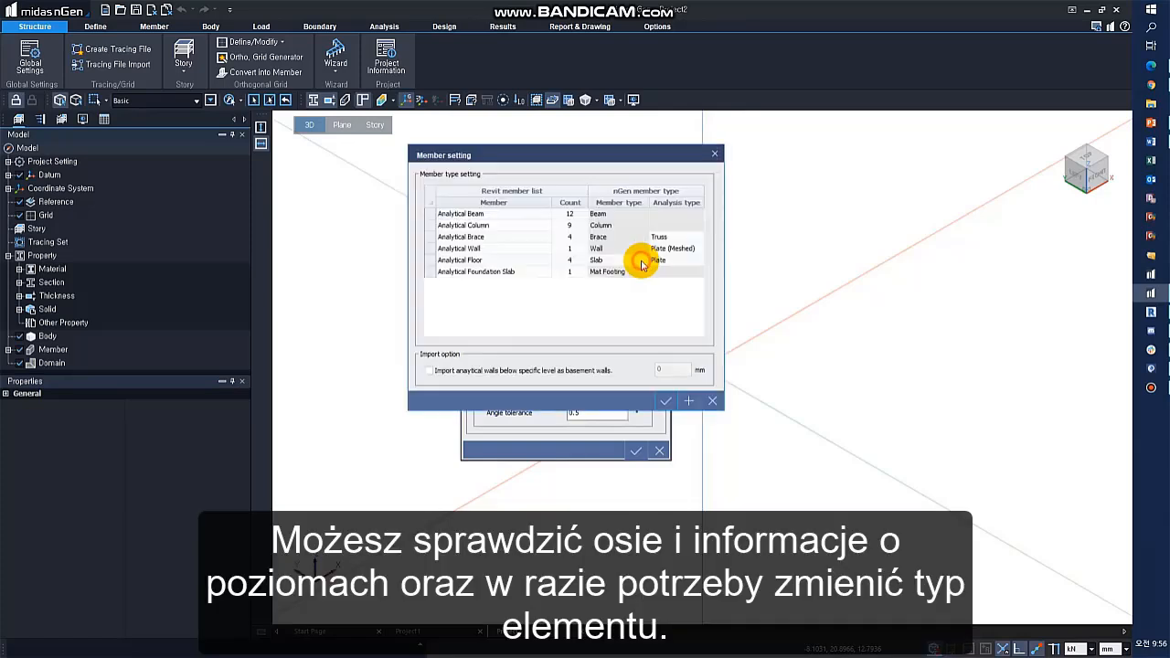
pyautogui.click(665, 261)
pyautogui.click(699, 262)
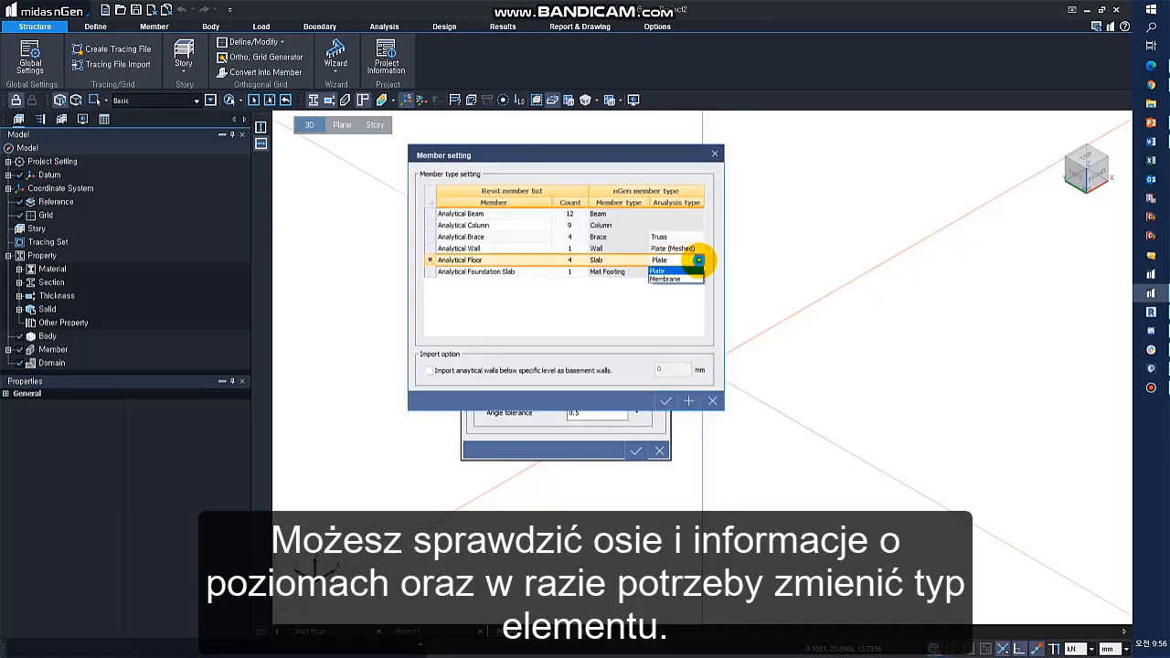
pyautogui.click(665, 402)
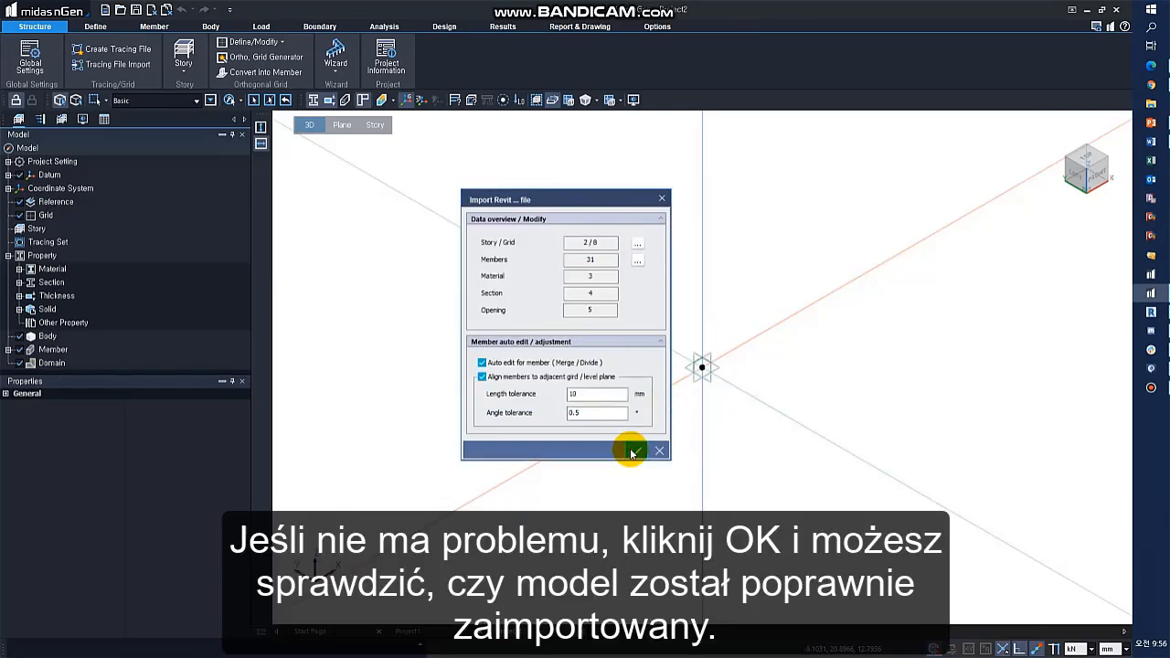
pyautogui.click(632, 450)
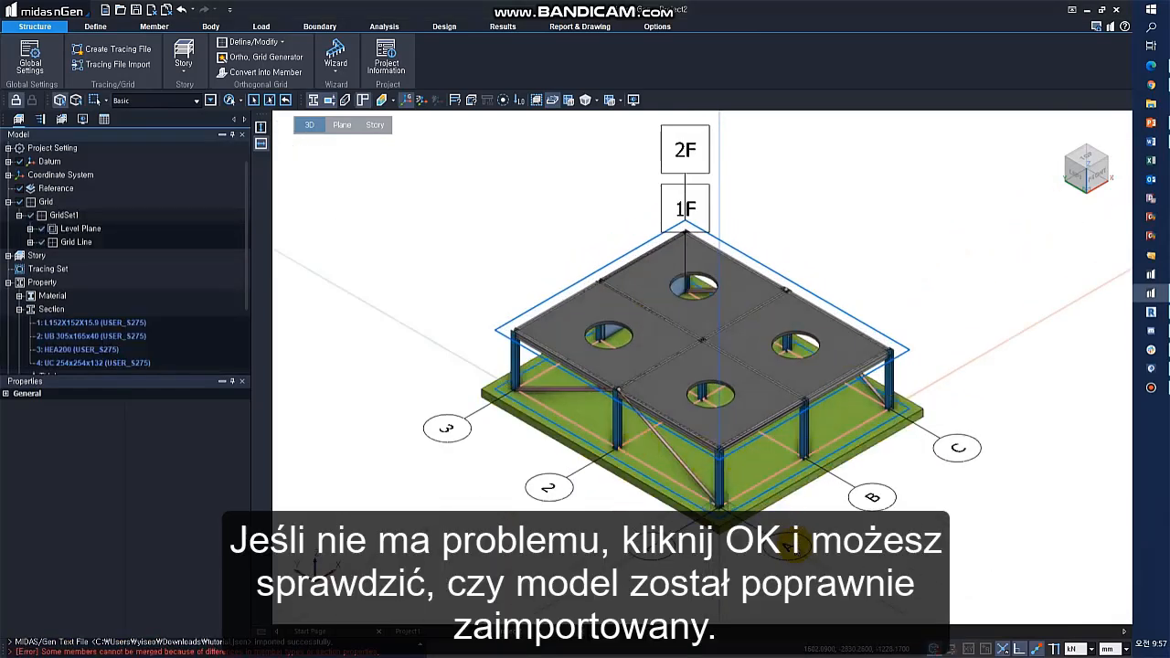
# Step: Export all objects with story and grid to a Revit JSON file named TEst_revit in the Downloads folder
pyautogui.keyDown('ctrl'); pyautogui.moveTo(818, 541); pyautogui.dragTo(790, 461, button='middle'); pyautogui.keyUp('ctrl')
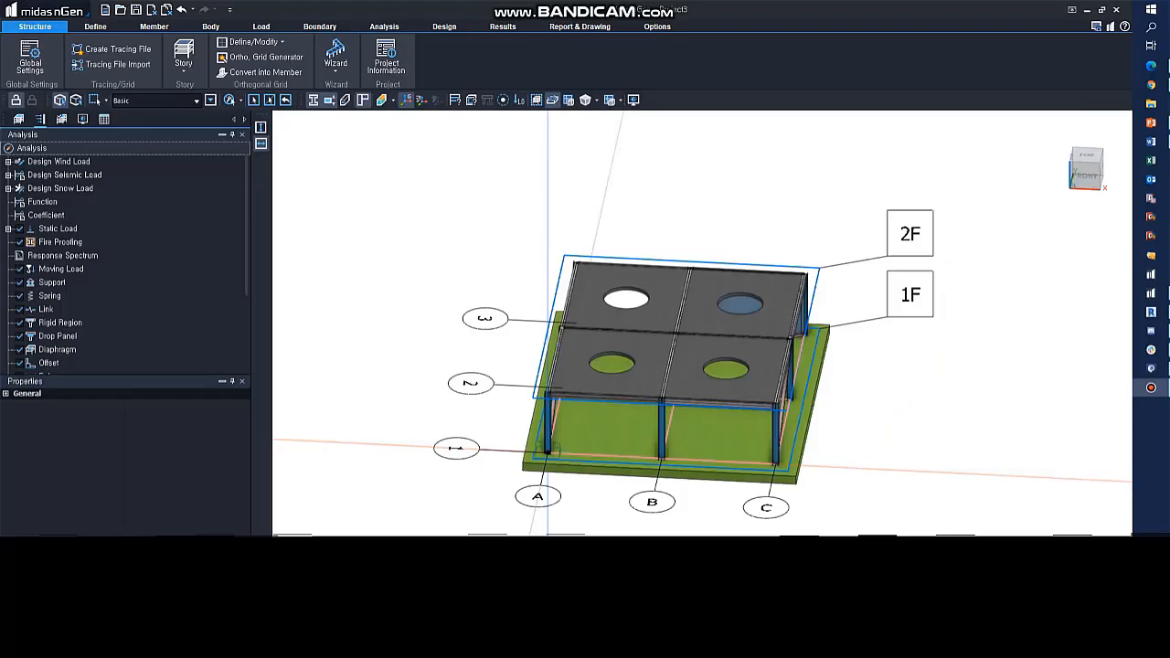
pyautogui.click(75, 645)
pyautogui.click(174, 642)
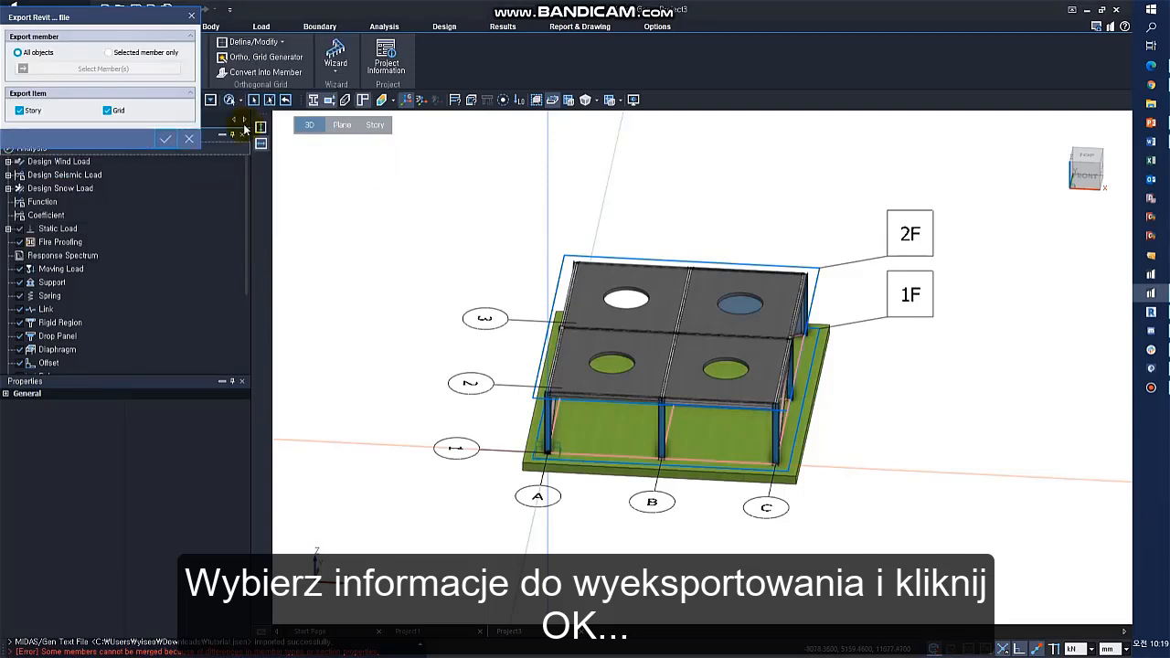
pyautogui.click(165, 141)
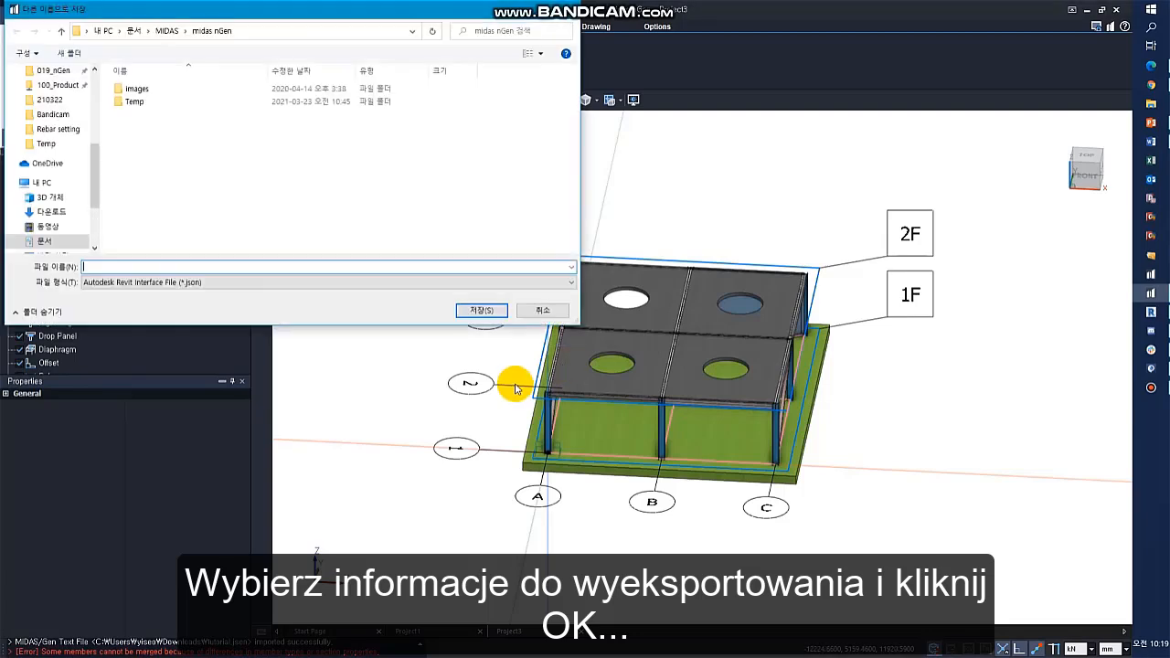
pyautogui.click(102, 30)
pyautogui.doubleClick(329, 109)
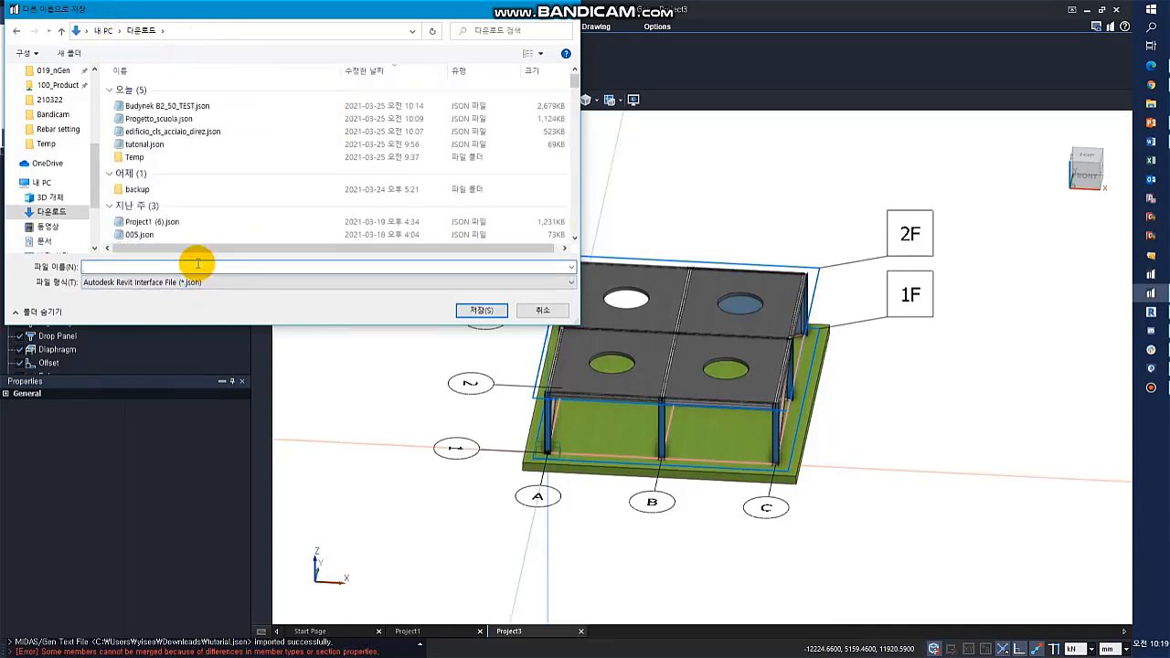
pyautogui.write('TEst')
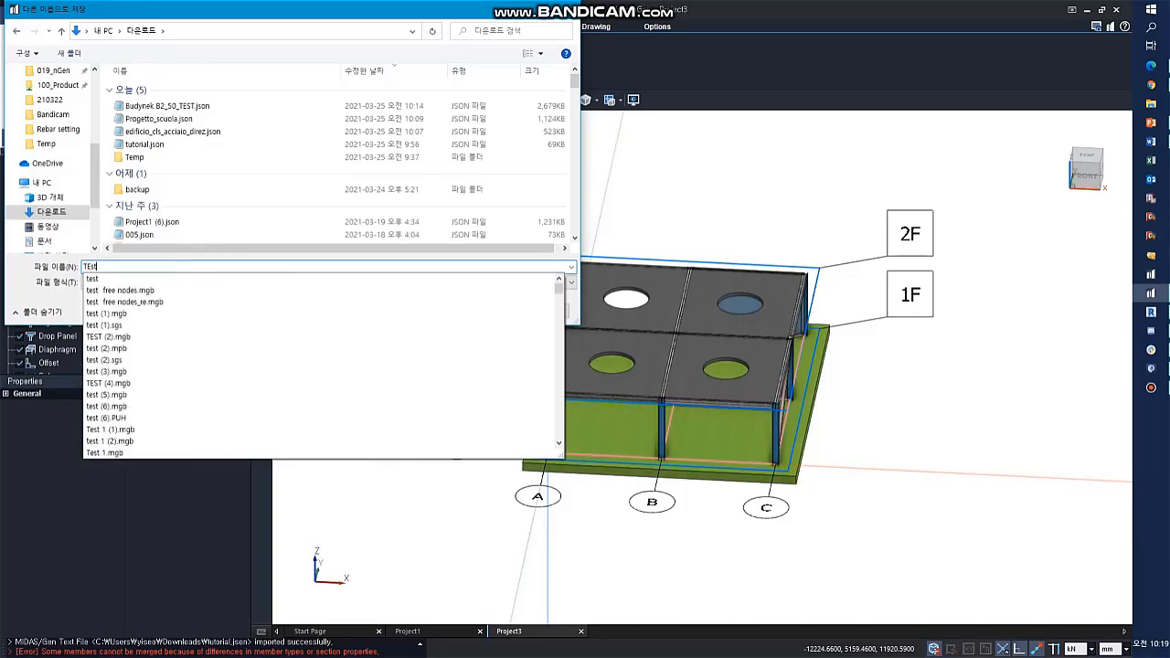
pyautogui.write('_revit')
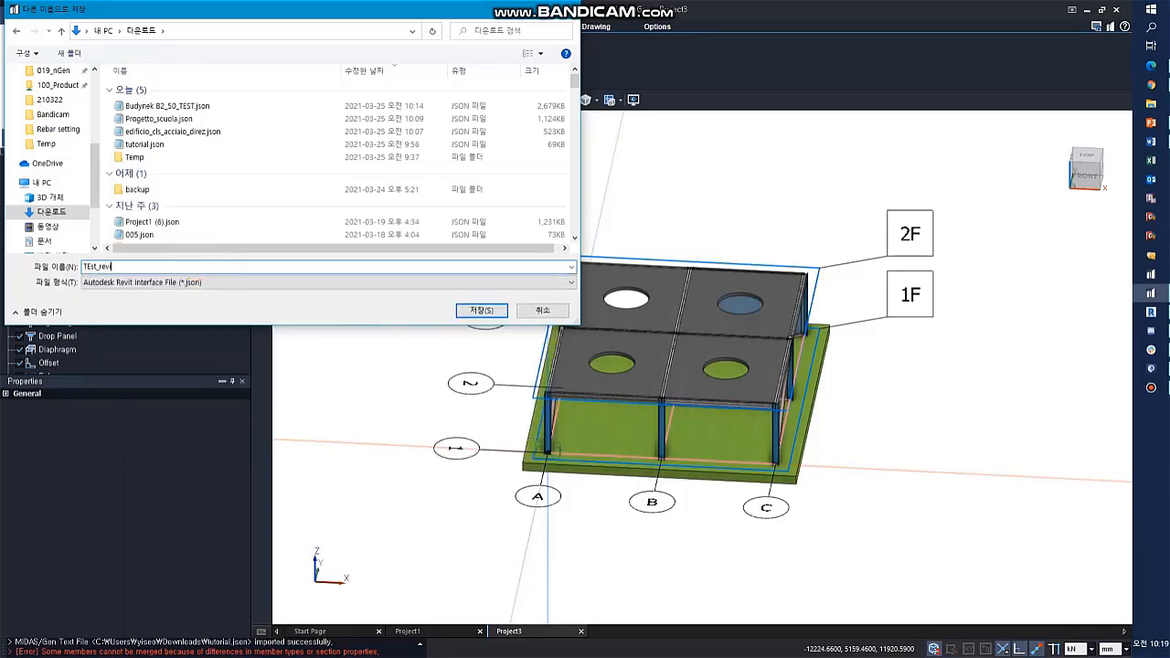
pyautogui.press('Return')
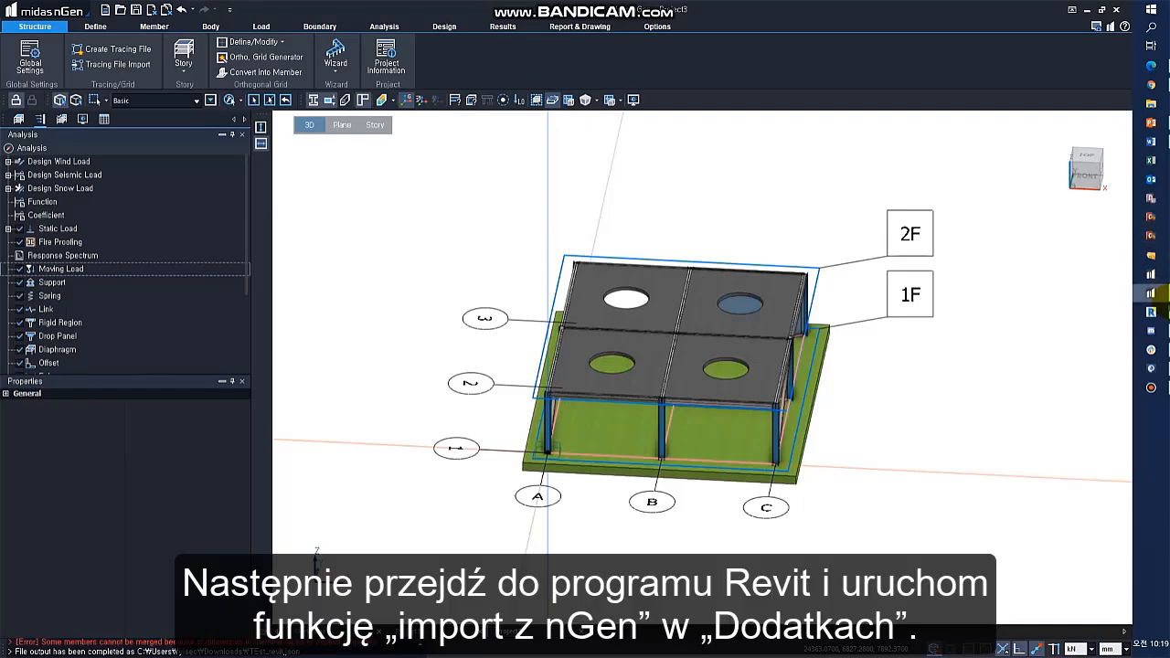
# Step: Switch to Revit, start the Import from nGen add-in with a new project named test_nGen, and choose the exported JSON file
pyautogui.click(1150, 311)
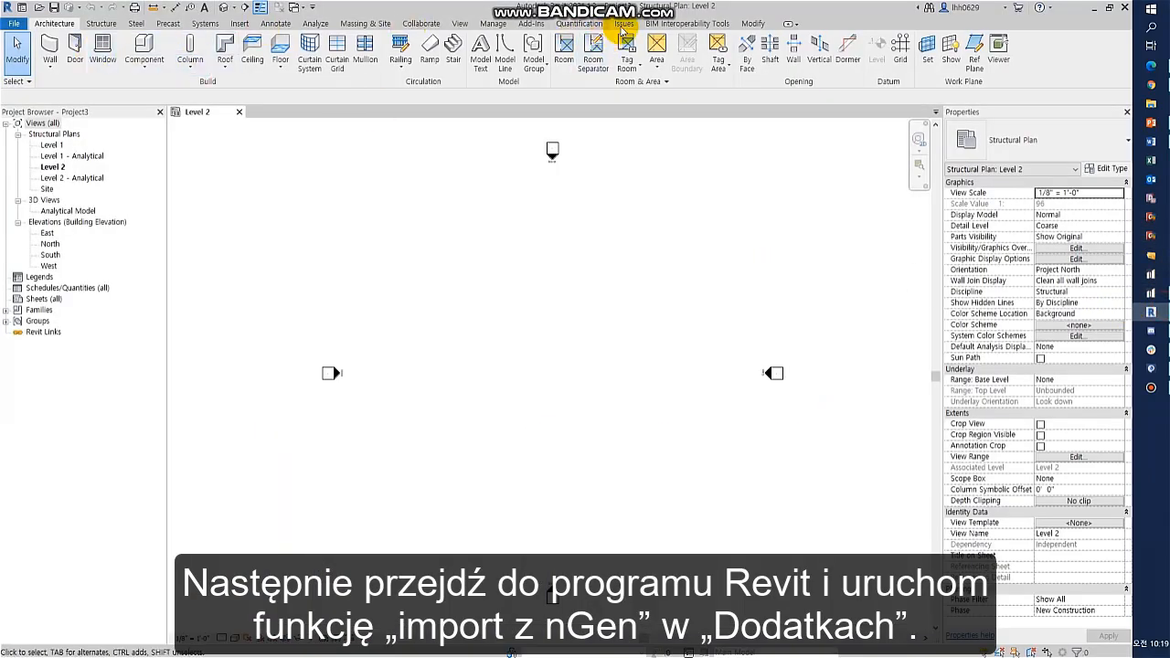
pyautogui.click(531, 24)
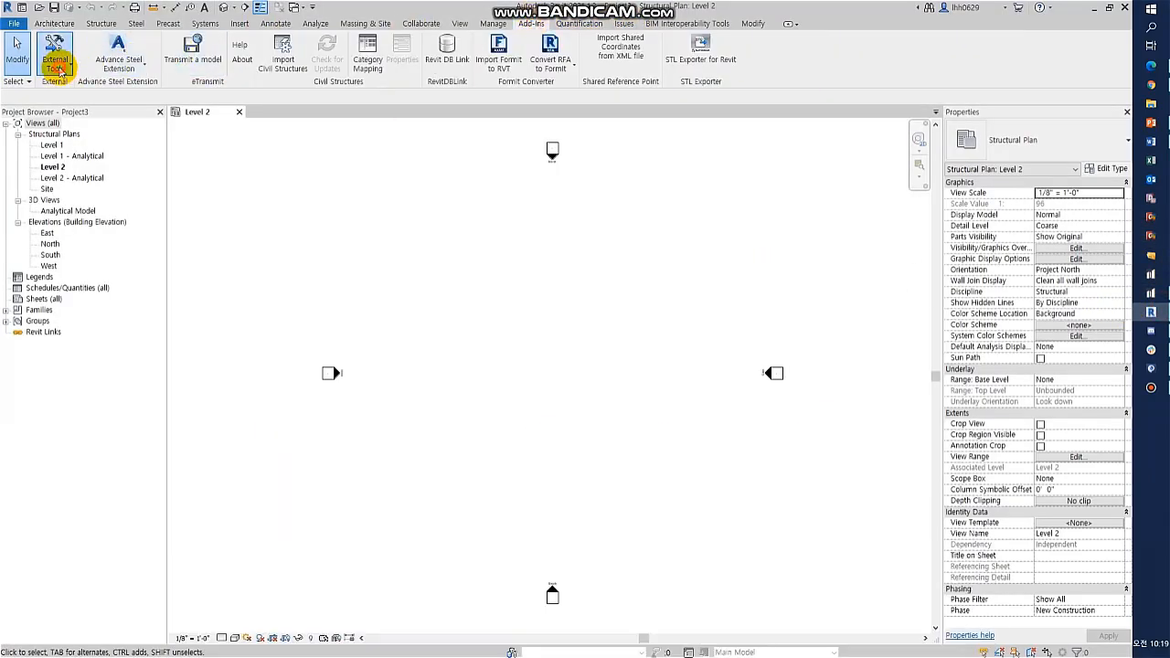
pyautogui.click(55, 57)
pyautogui.click(44, 153)
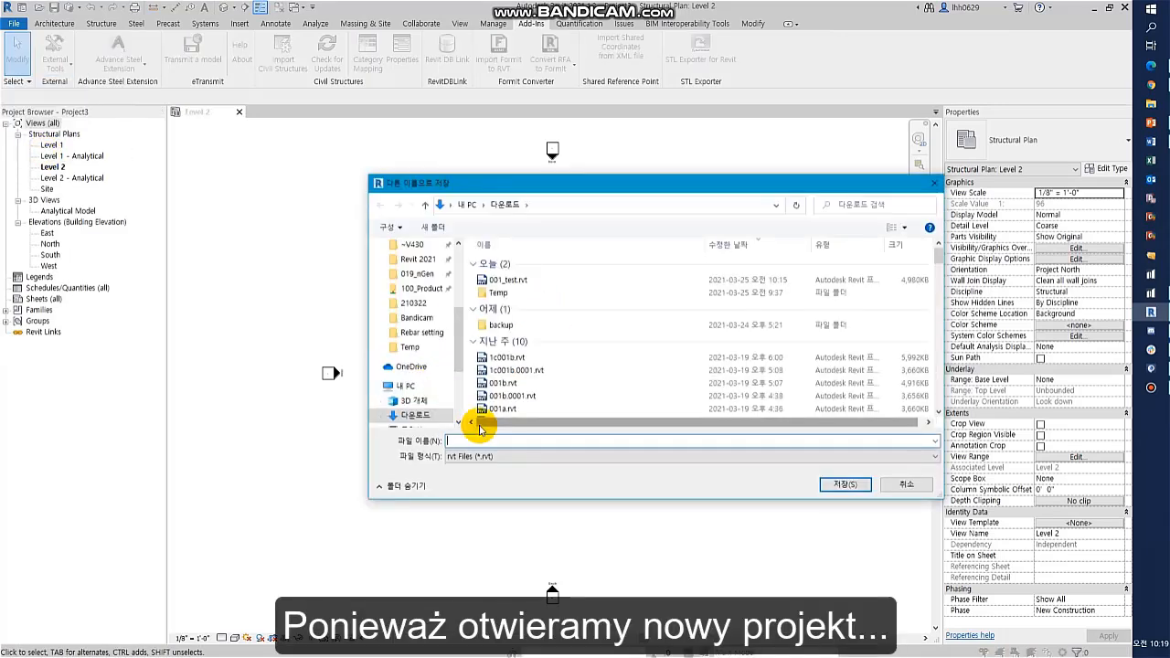
pyautogui.write('test_')
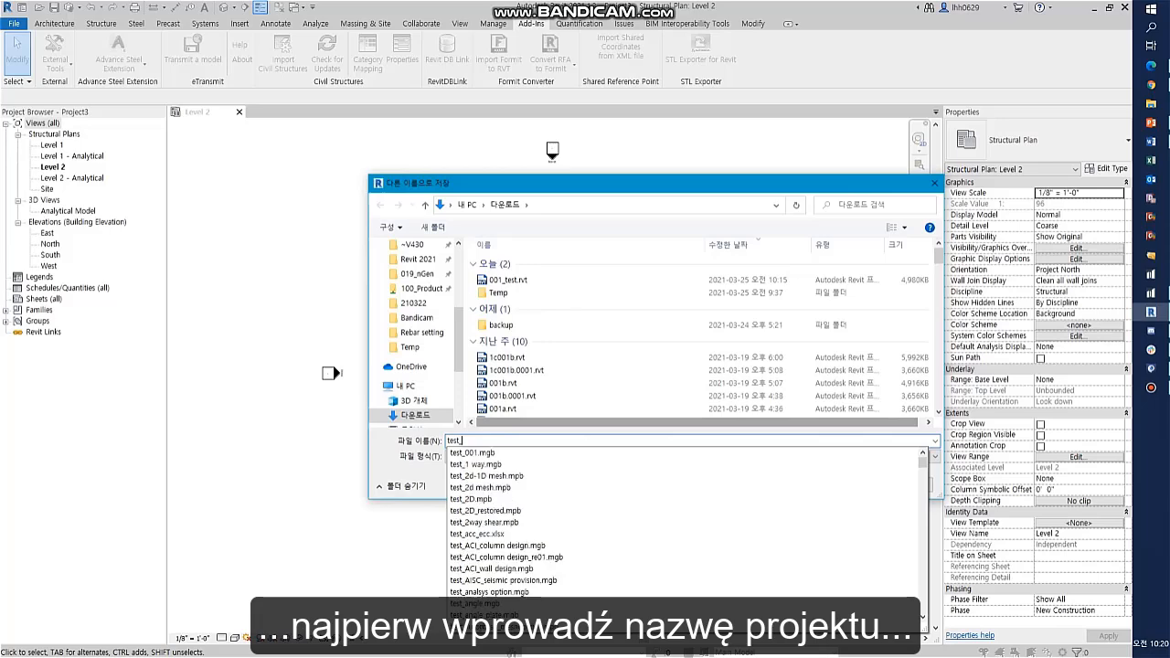
pyautogui.write('nGen')
pyautogui.press('Return')
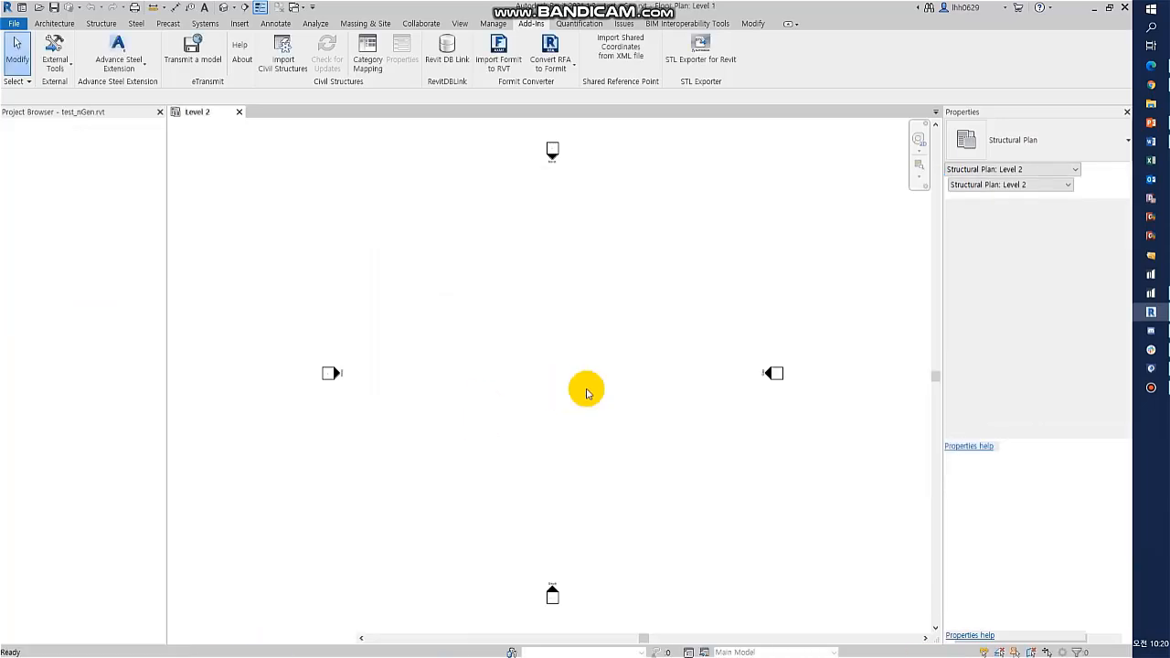
pyautogui.doubleClick(520, 272)
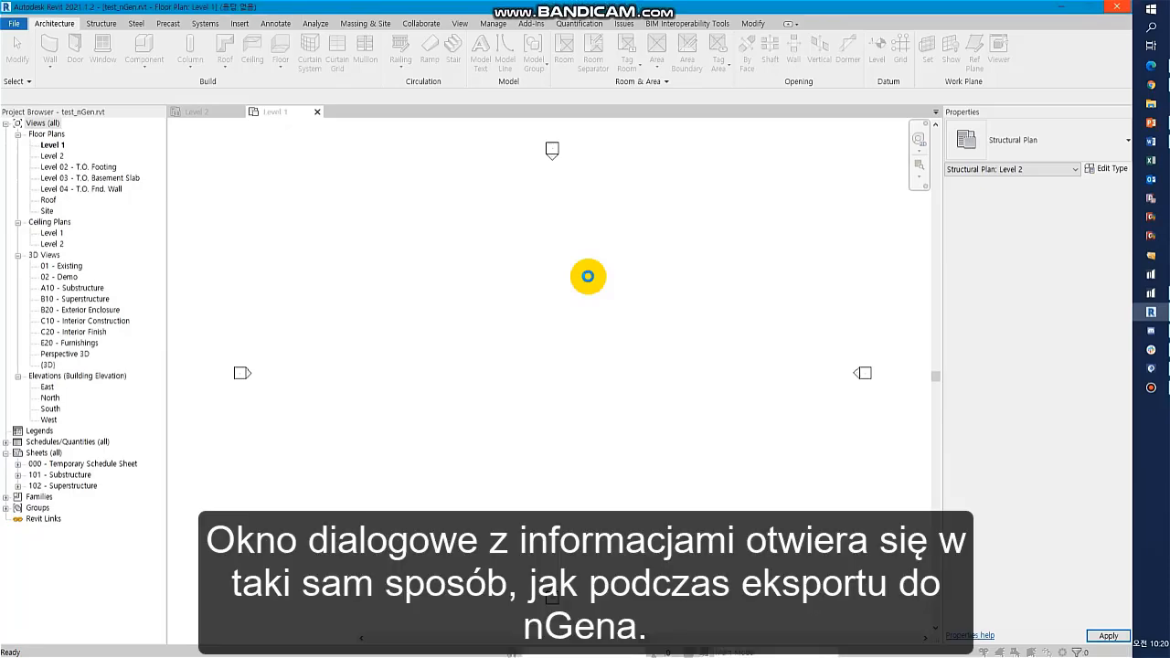
# Step: Open the section mapping and load the M_L-Angle.rfa family from the English library's Structural Framing Steel folder
pyautogui.click(646, 434)
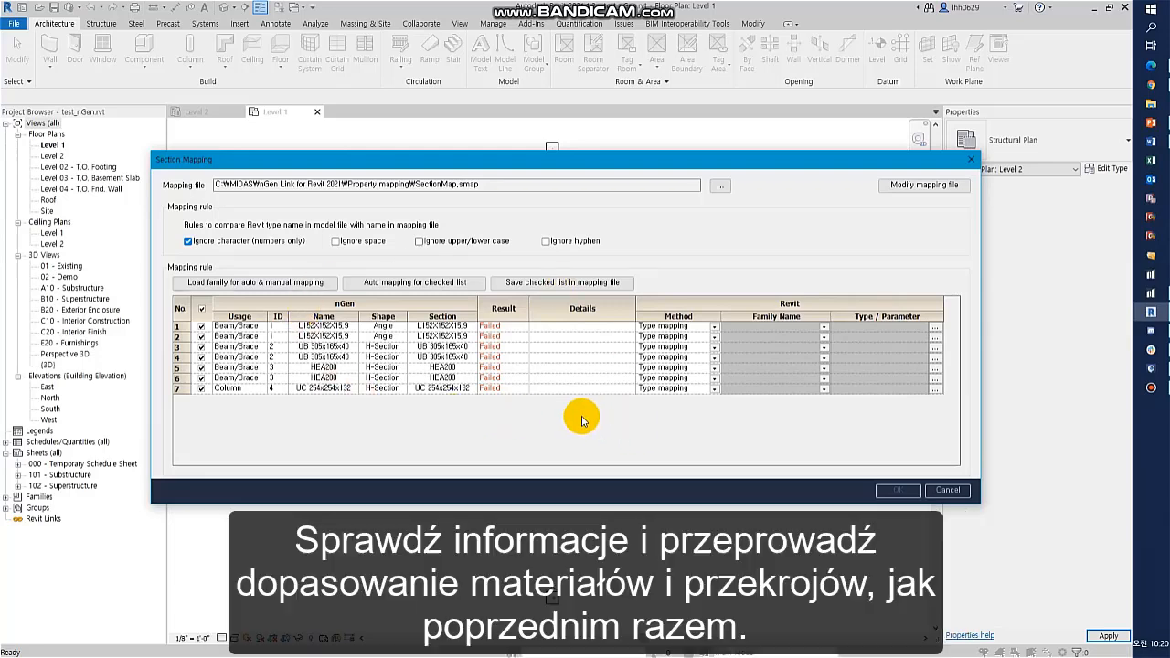
pyautogui.click(253, 284)
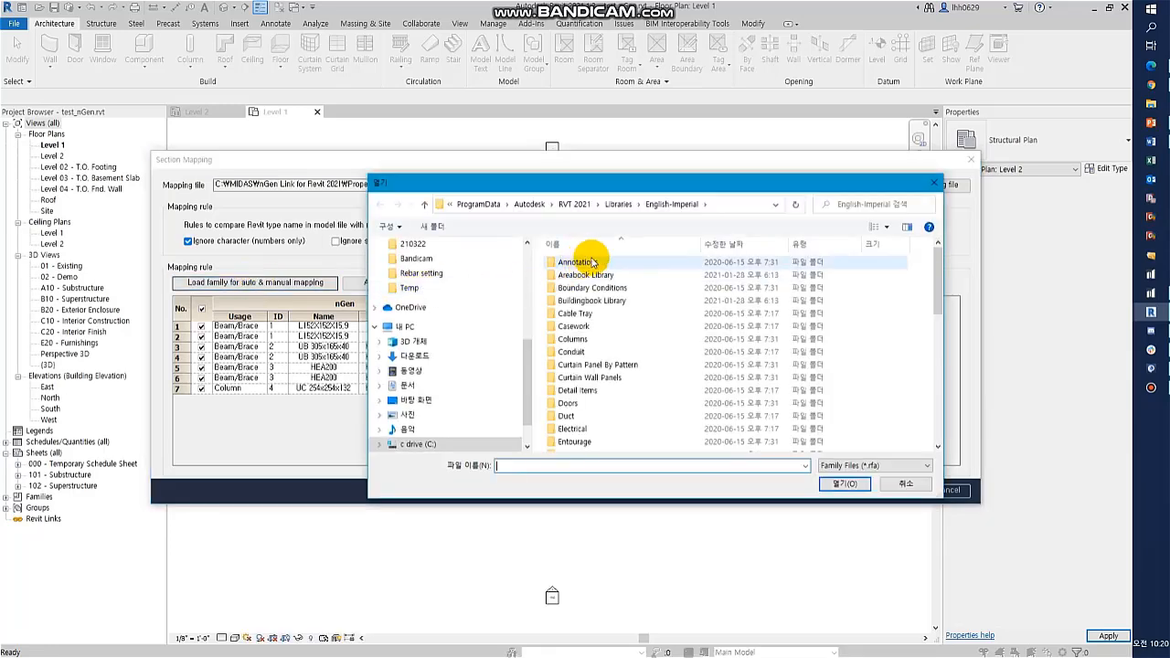
pyautogui.click(630, 205)
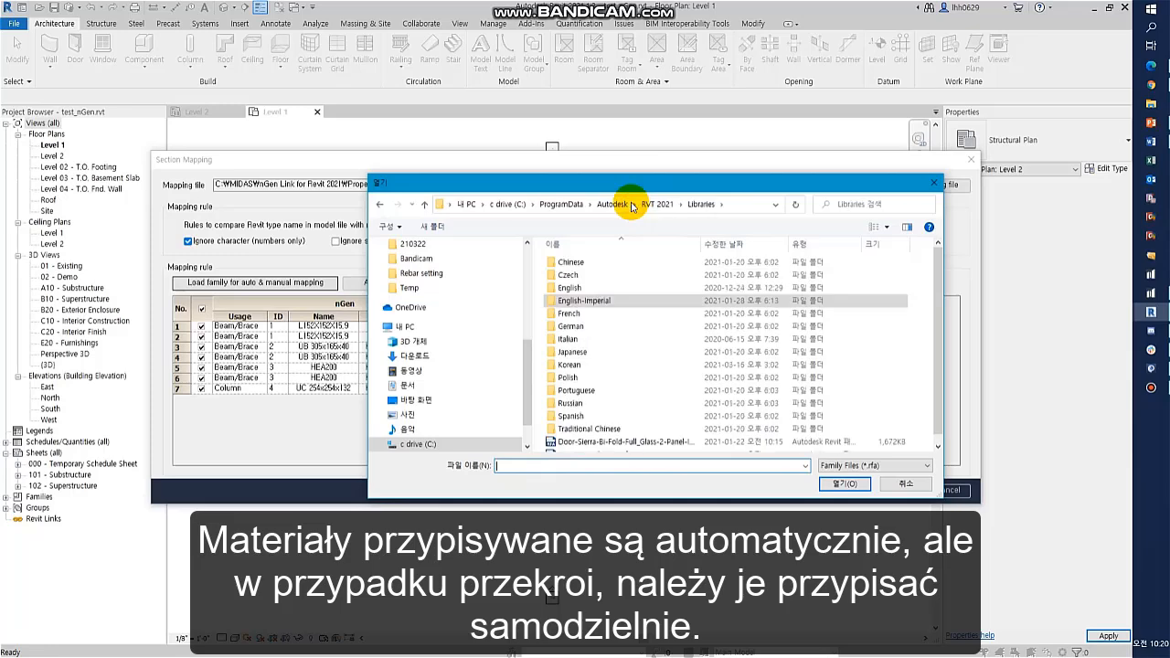
pyautogui.click(591, 302)
pyautogui.scroll(-7, 605, 352)
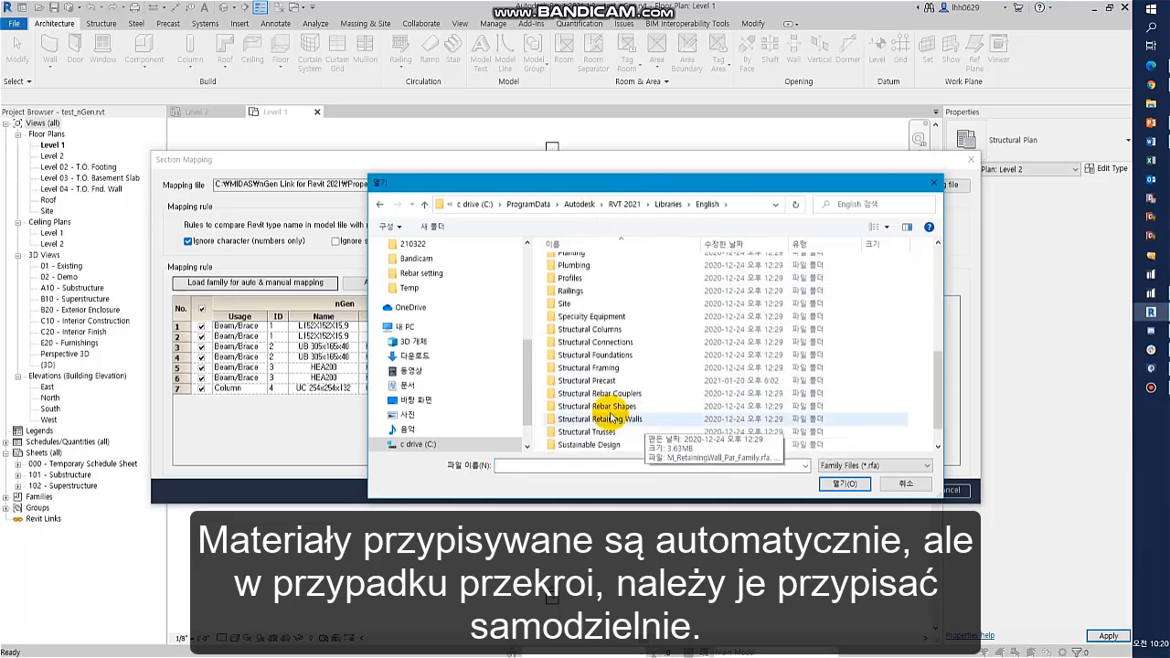
pyautogui.doubleClick(574, 368)
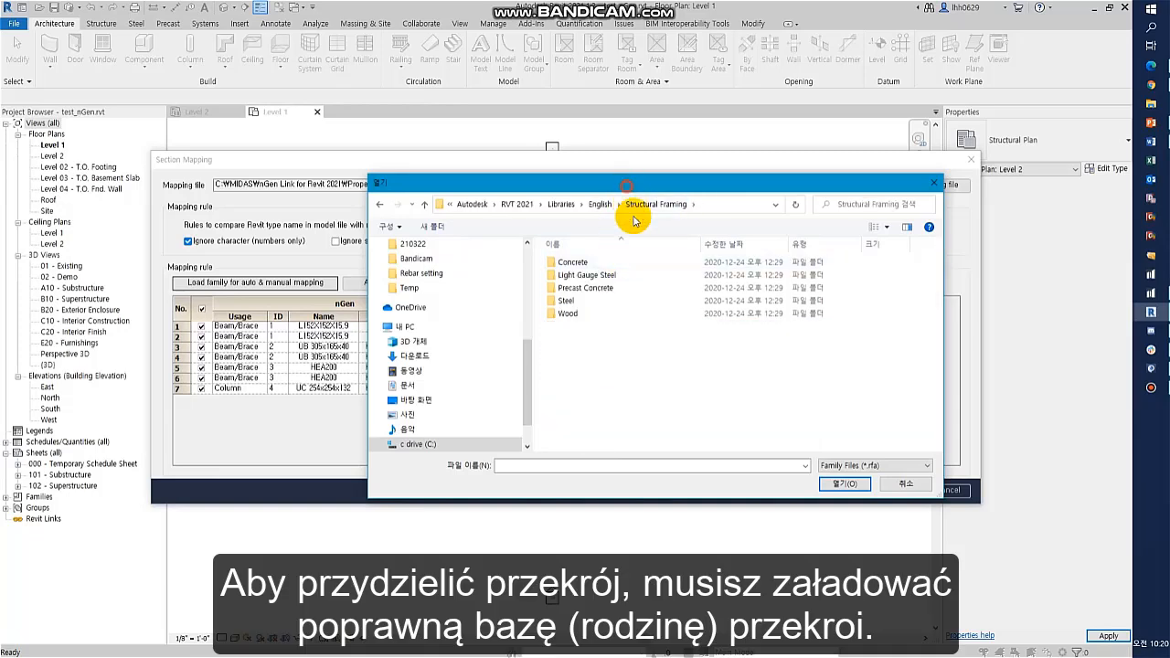
pyautogui.moveTo(634, 221); pyautogui.dragTo(759, 232)
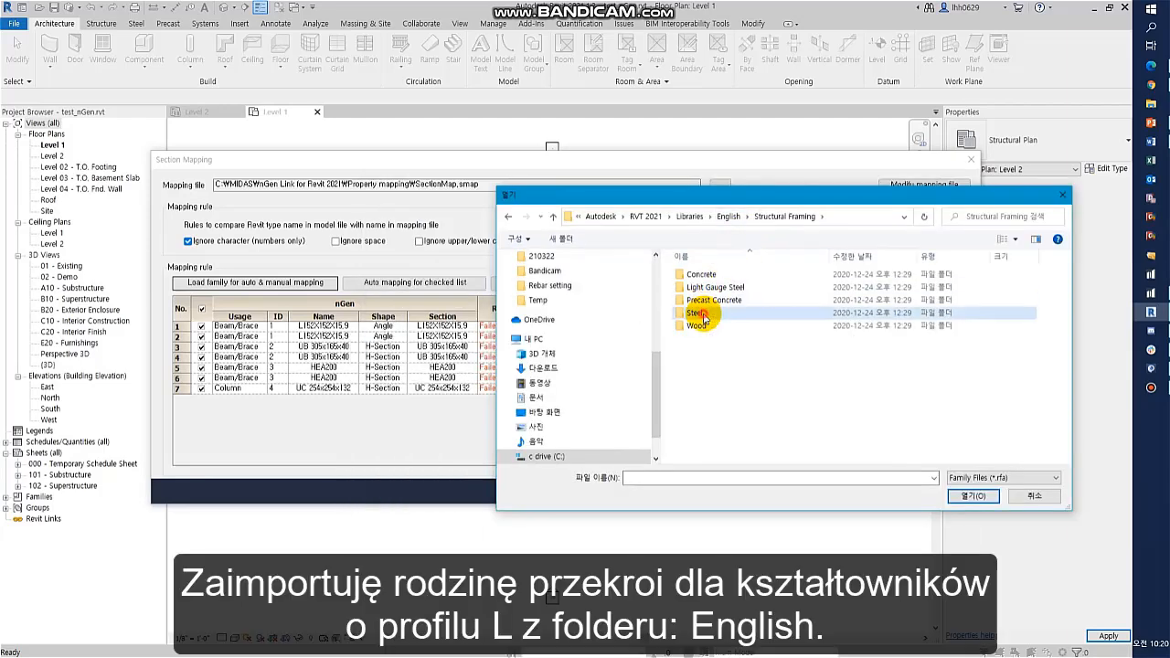
pyautogui.doubleClick(696, 314)
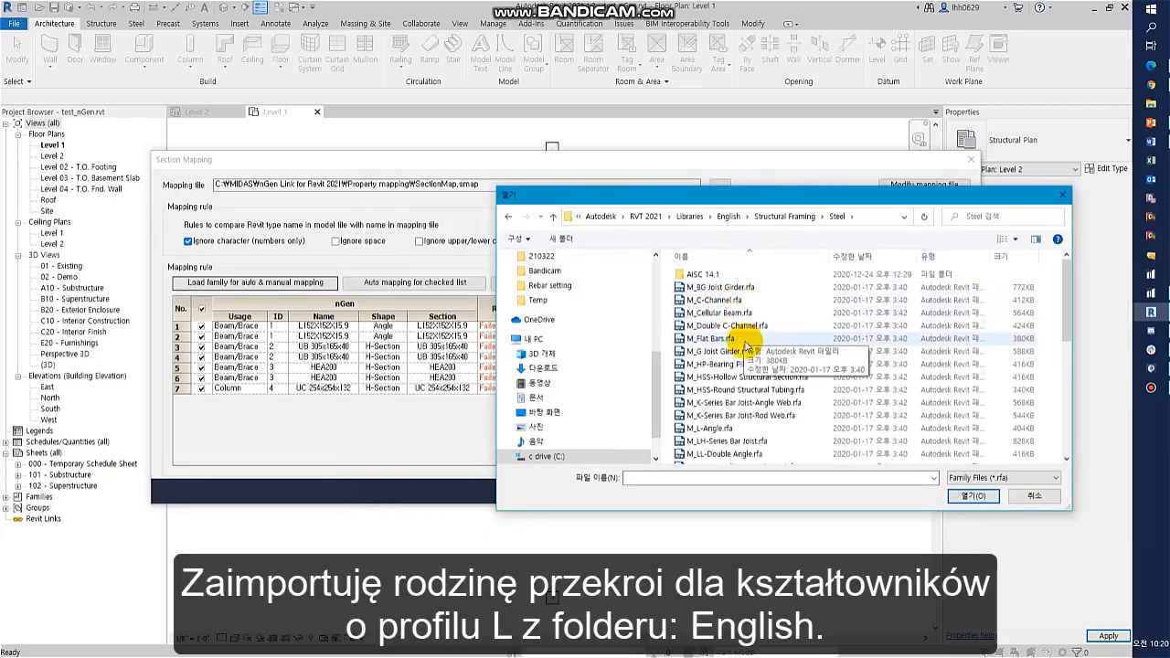
pyautogui.scroll(-1, 745, 347)
pyautogui.click(729, 393)
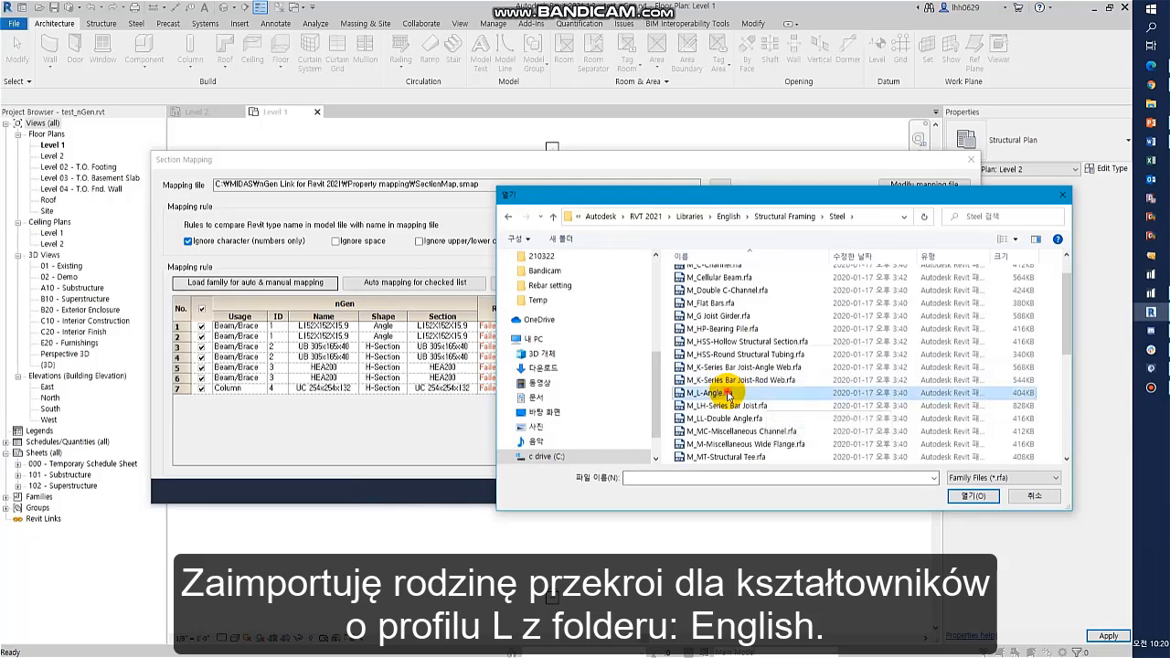
pyautogui.doubleClick(729, 393)
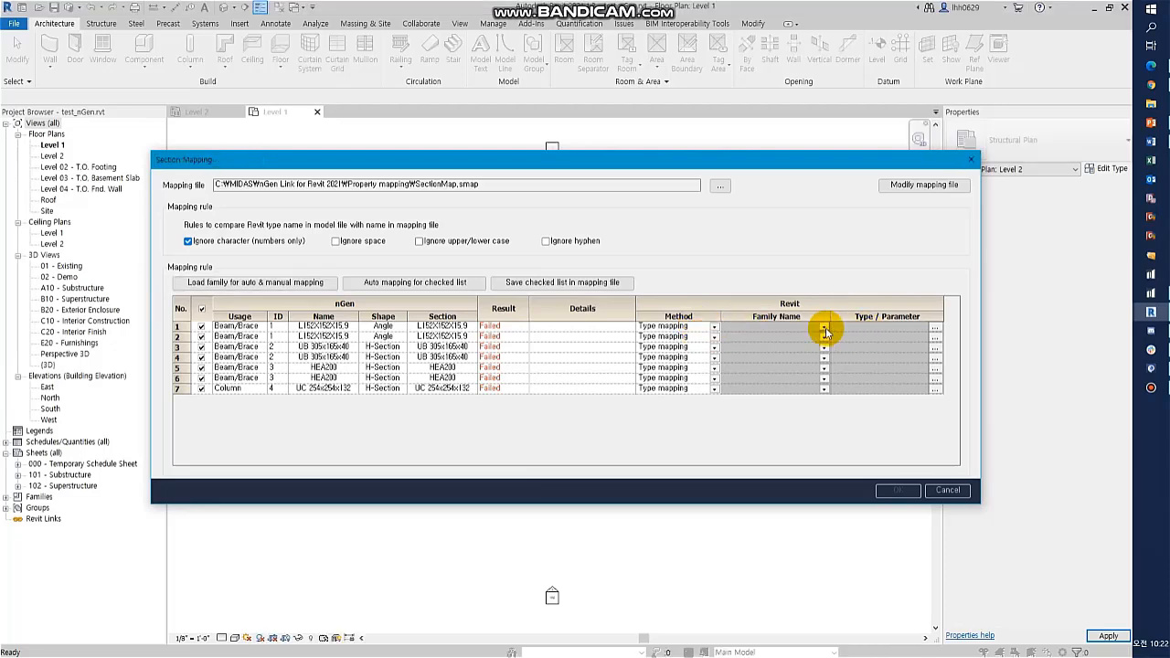
# Step: Map the first L152X152X15.9 angle section to the M_L-Angle family with type L152X152X15.9
pyautogui.click(712, 329)
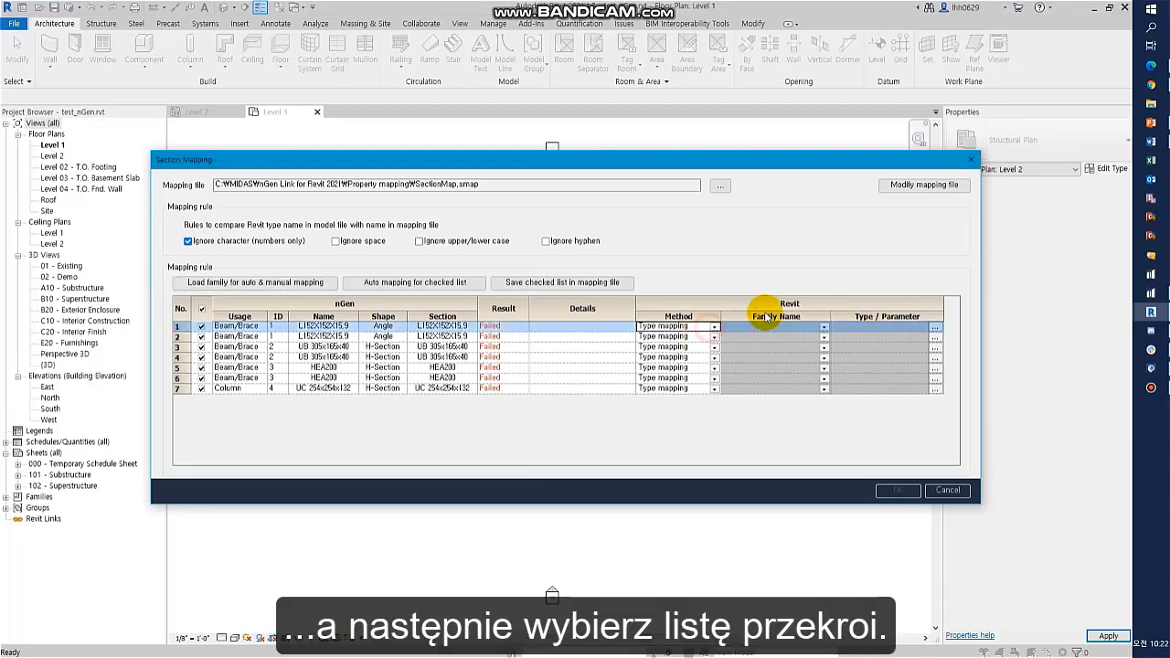
pyautogui.click(824, 329)
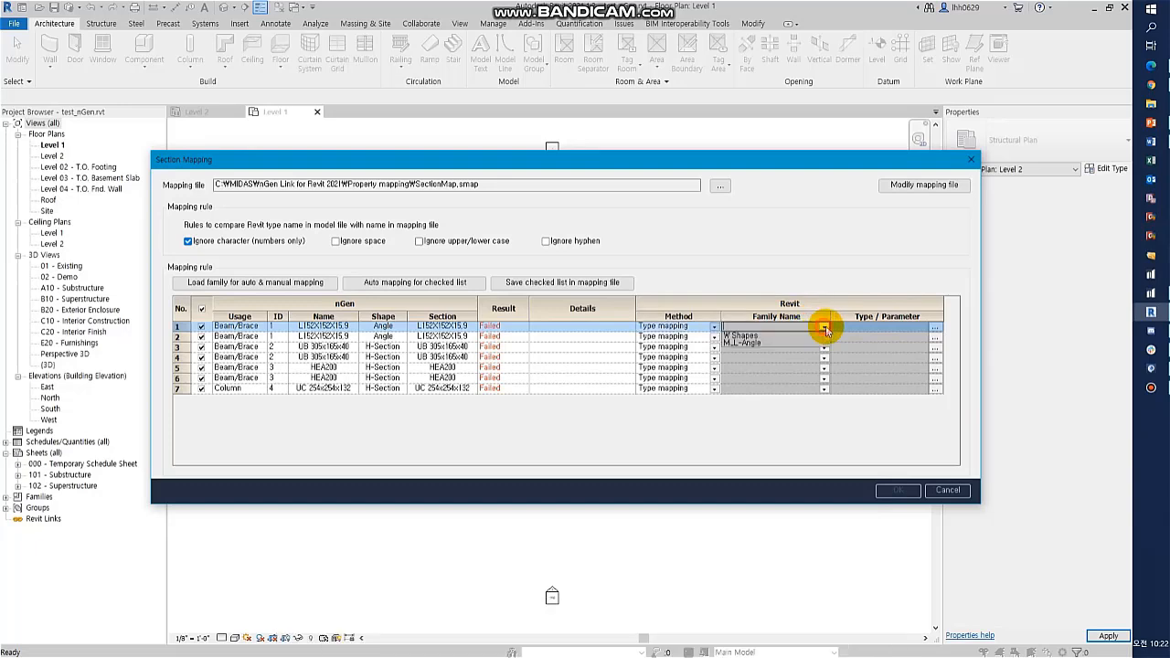
pyautogui.click(762, 343)
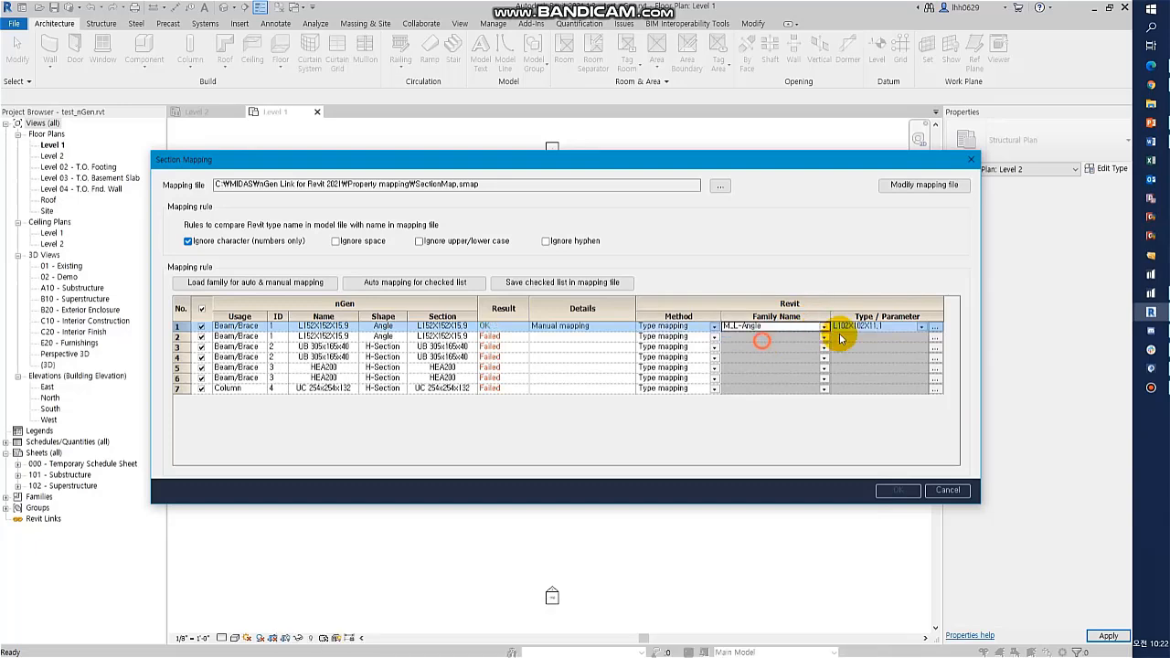
pyautogui.click(921, 327)
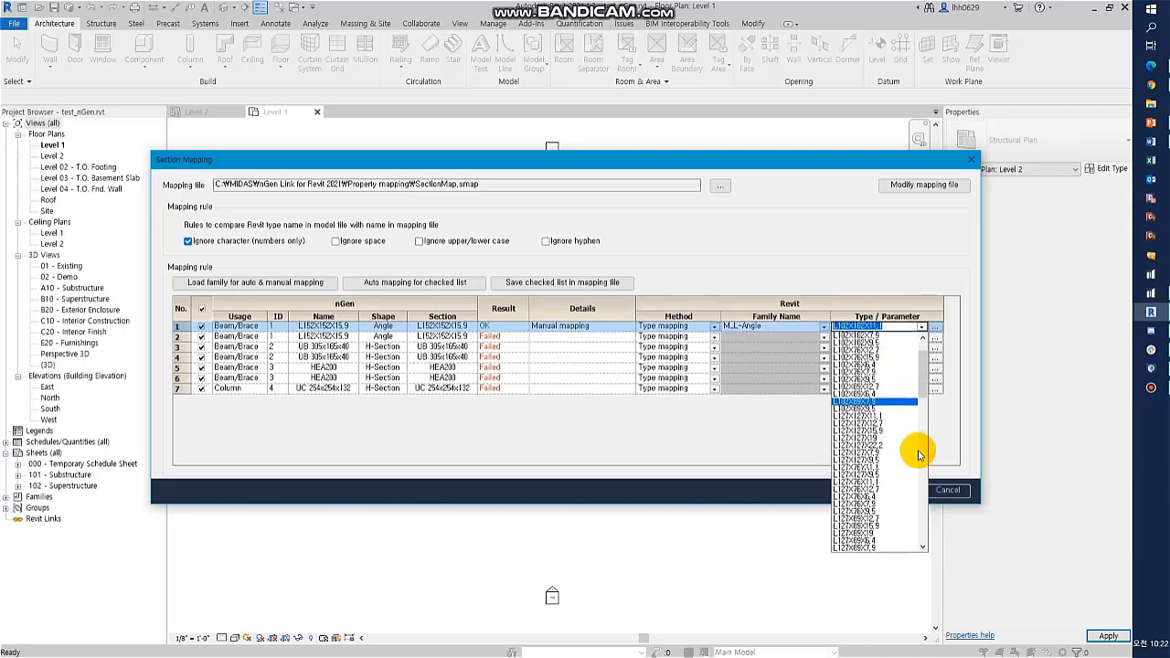
pyautogui.scroll(-5, 883, 457)
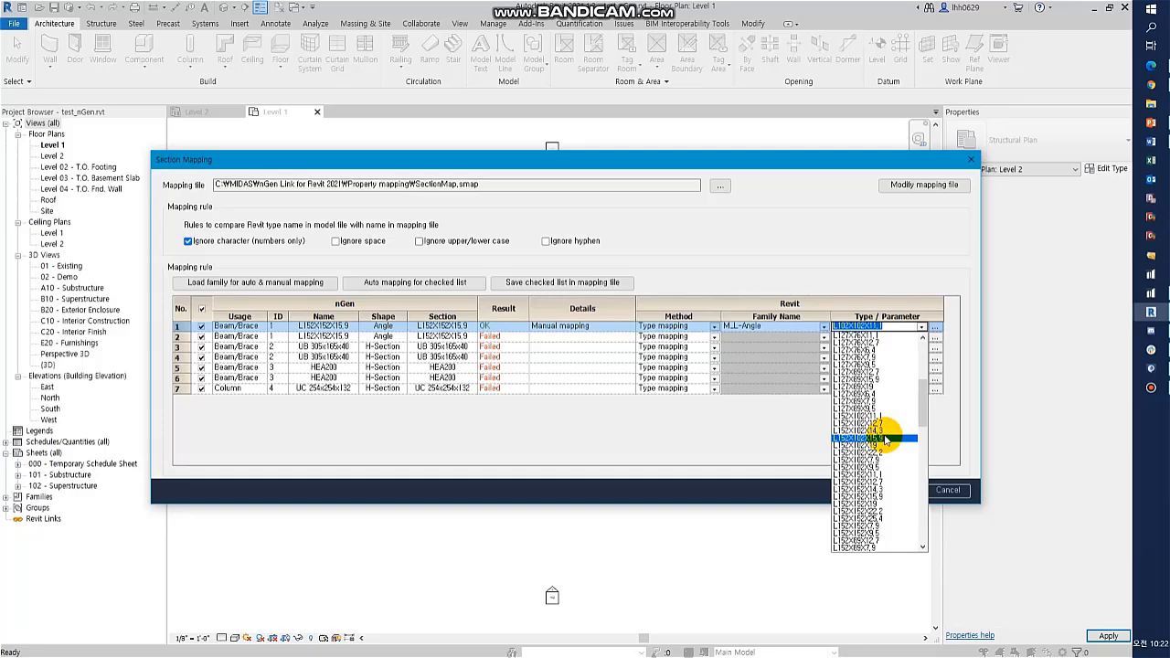
pyautogui.click(883, 504)
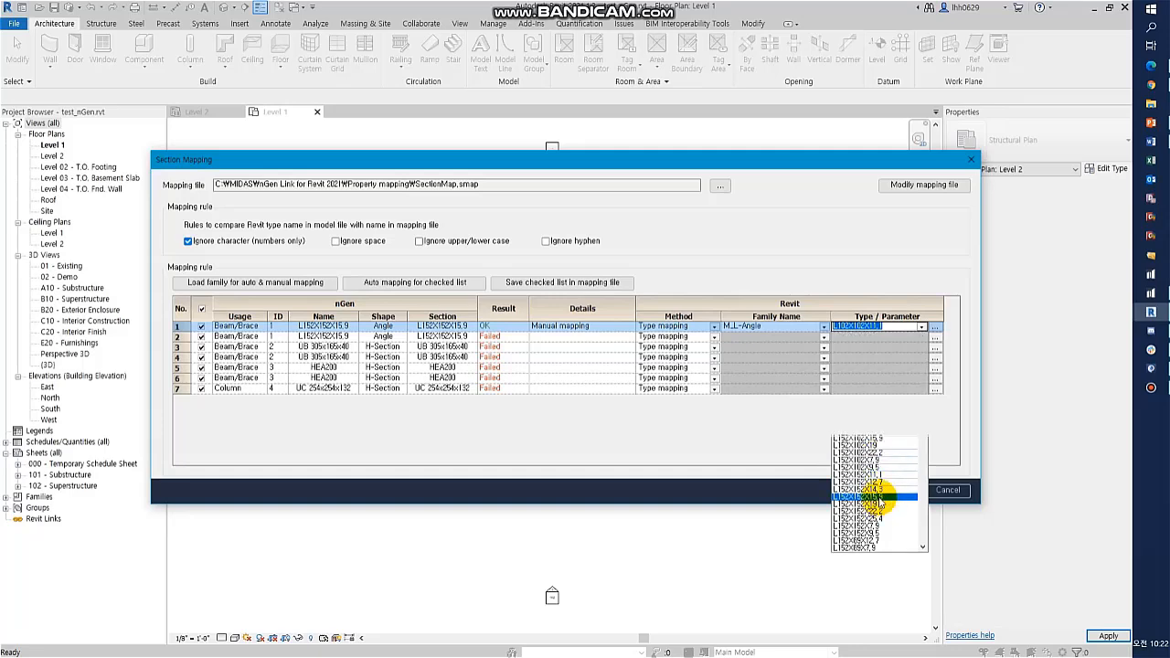
# Step: Map the second L152X152X15.9 angle section to the M_L-Angle family with type L152X152X15.9
pyautogui.click(825, 338)
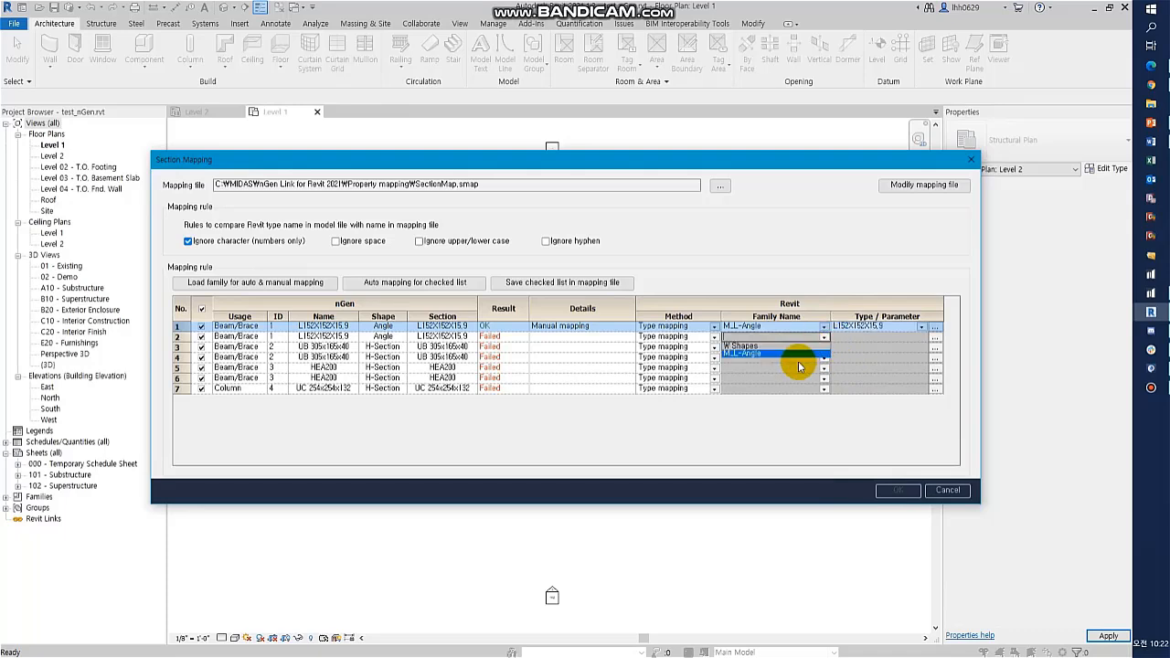
pyautogui.click(804, 354)
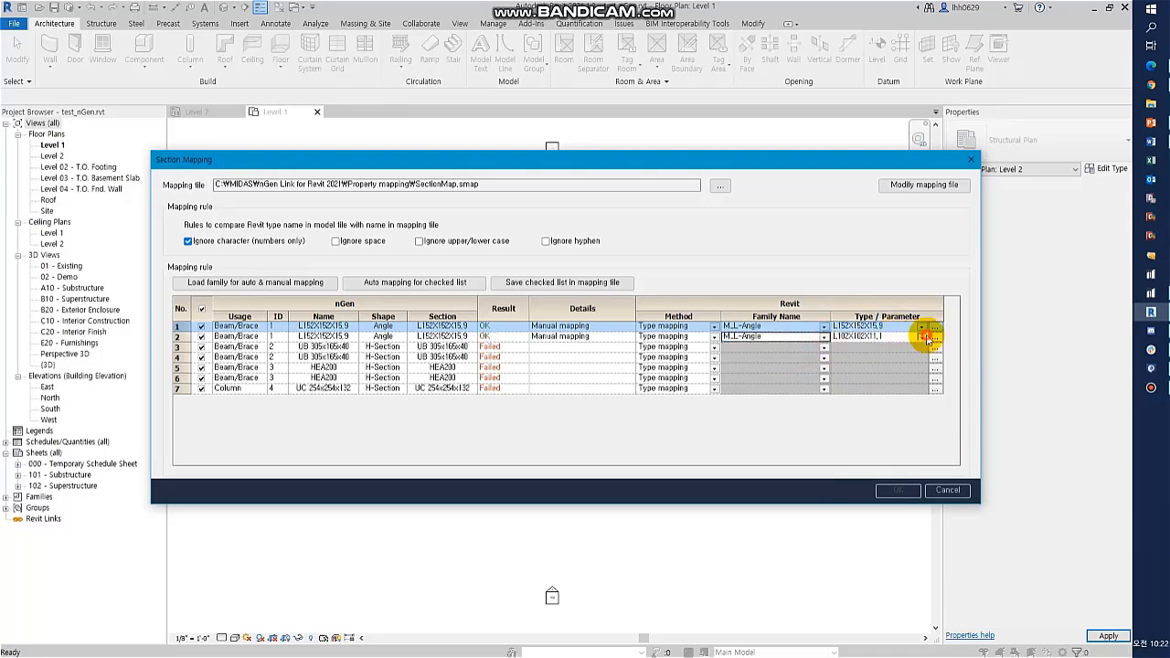
pyautogui.click(923, 337)
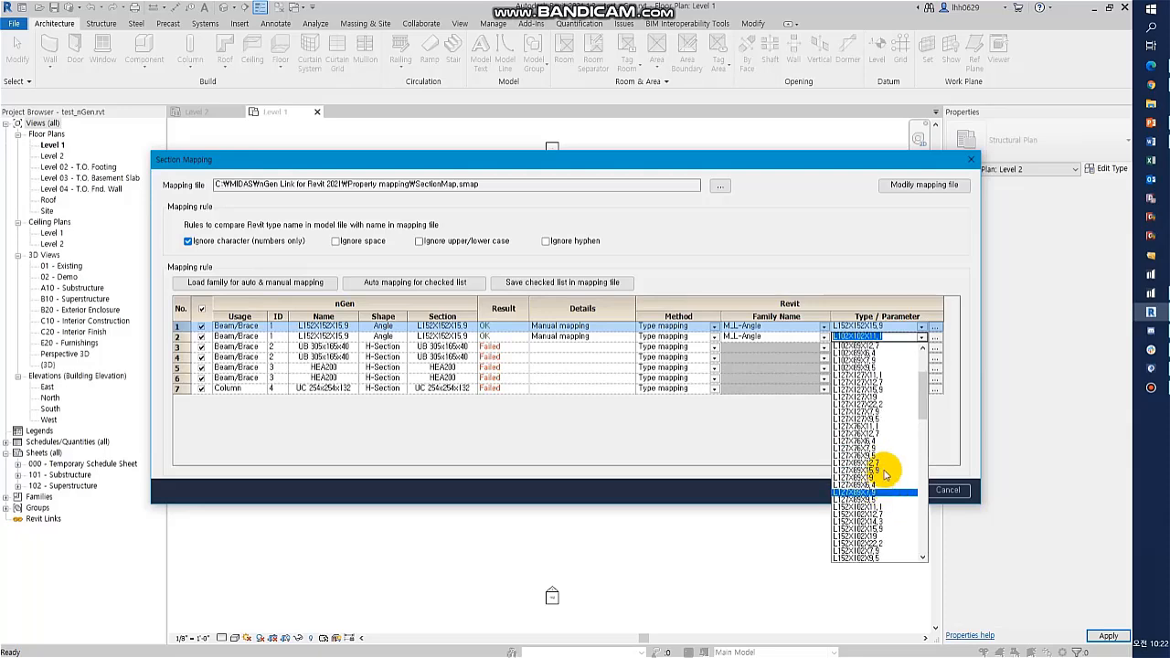
pyautogui.scroll(-3, 885, 474)
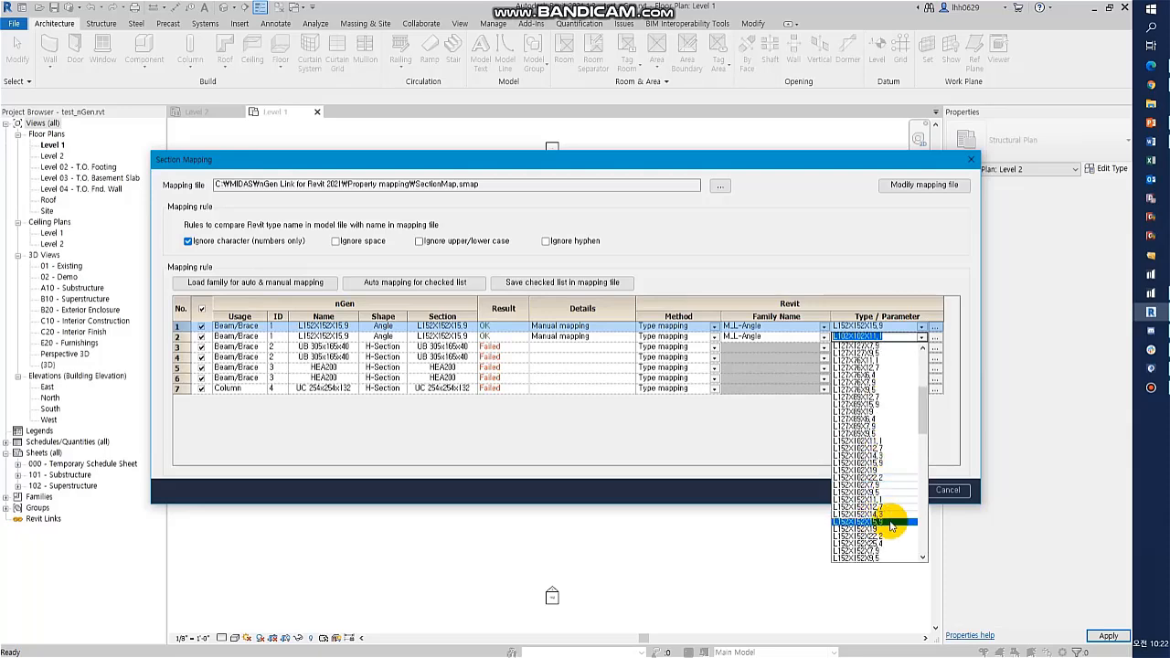
pyautogui.click(891, 524)
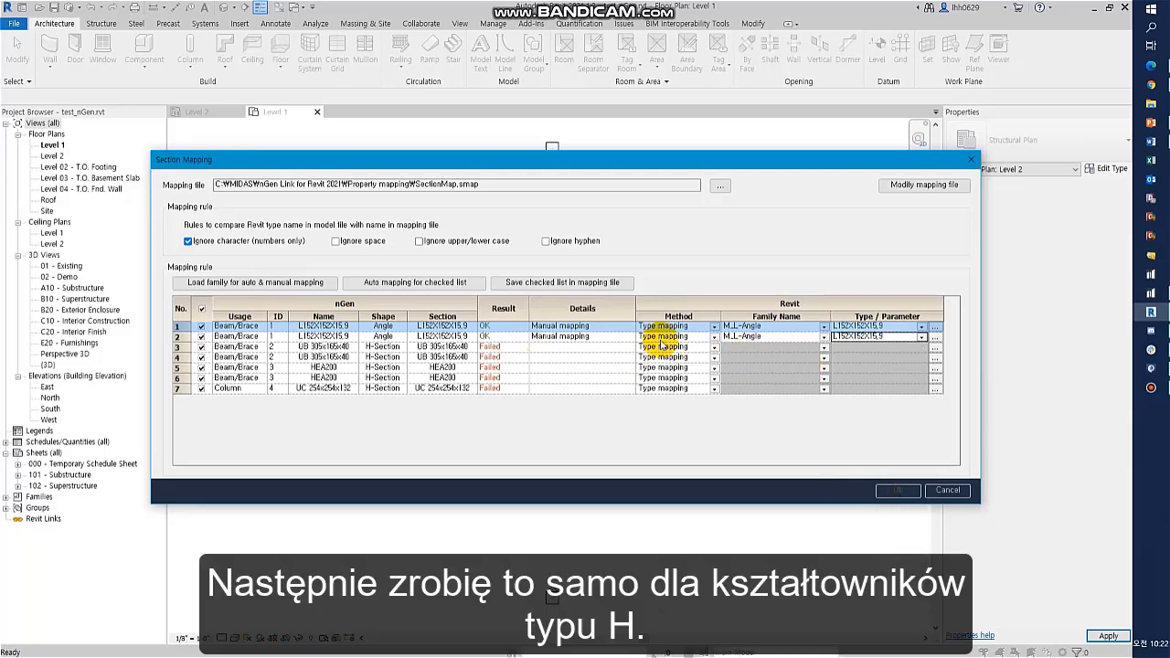
# Step: Load the HP Shapes.rfa family from the English-Imperial library's Structural Framing, Steel, AISC 14.1 folder
pyautogui.click(255, 282)
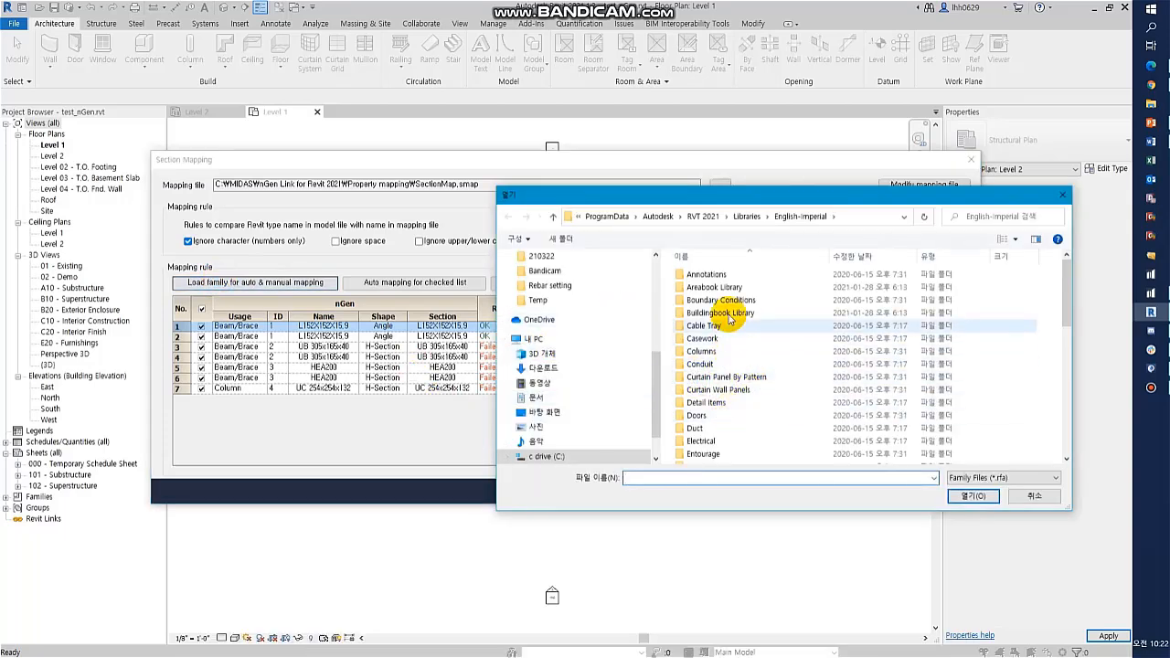
pyautogui.scroll(-3, 740, 398)
pyautogui.scroll(-5, 731, 407)
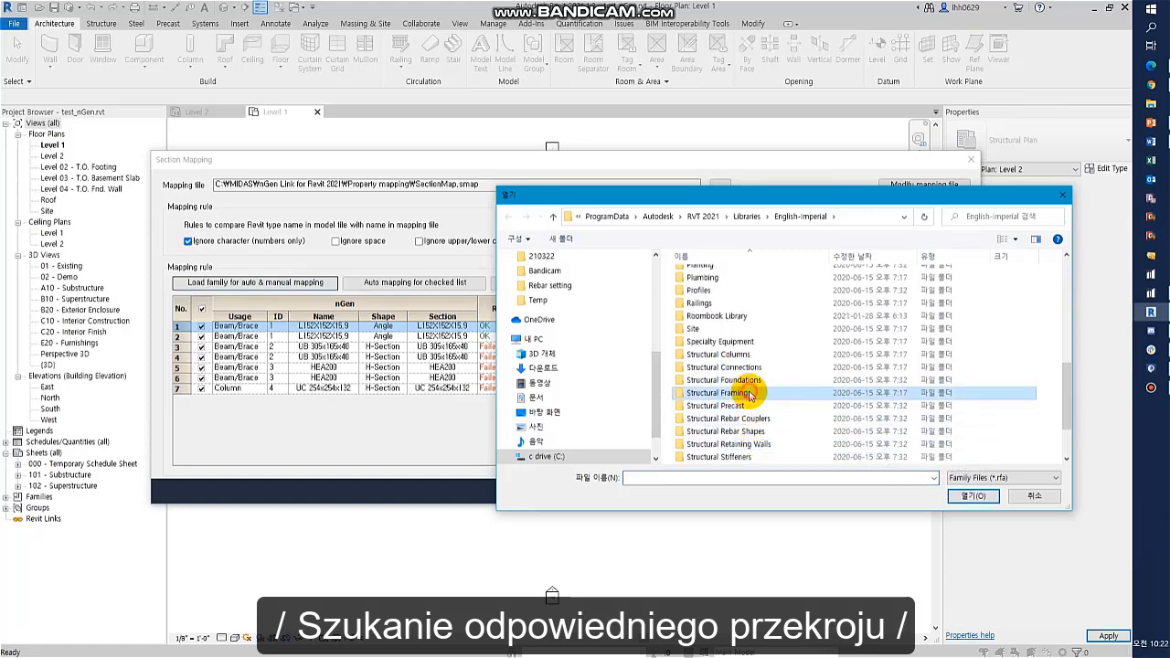
pyautogui.doubleClick(749, 393)
pyautogui.doubleClick(727, 313)
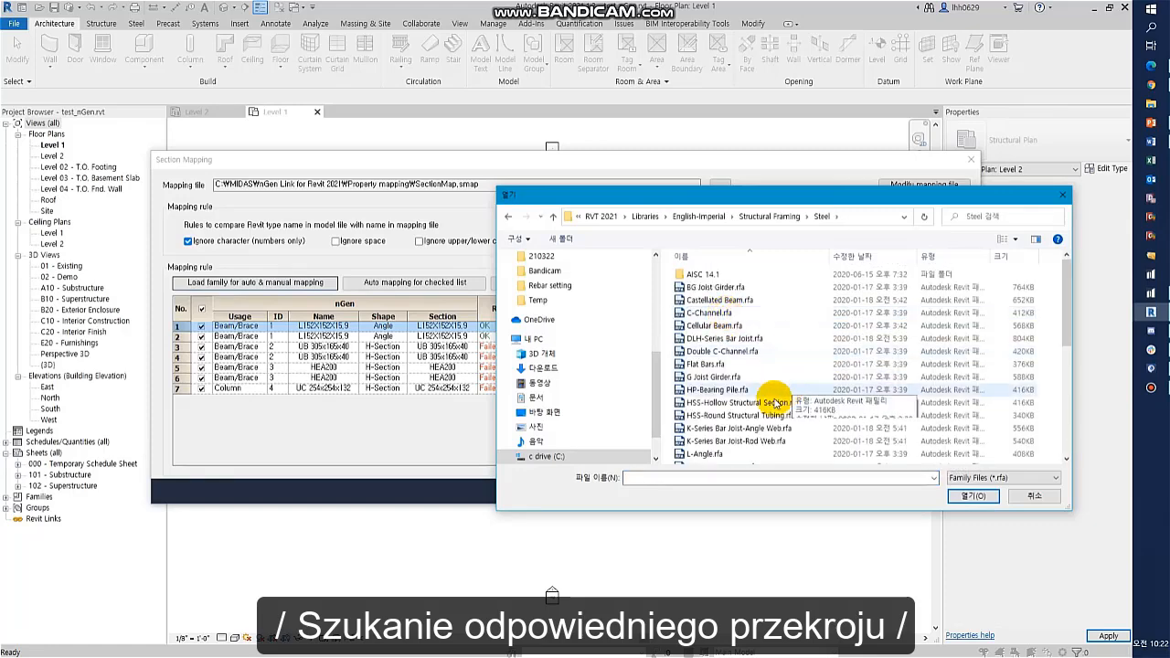
pyautogui.scroll(-4, 759, 421)
pyautogui.scroll(-3, 761, 424)
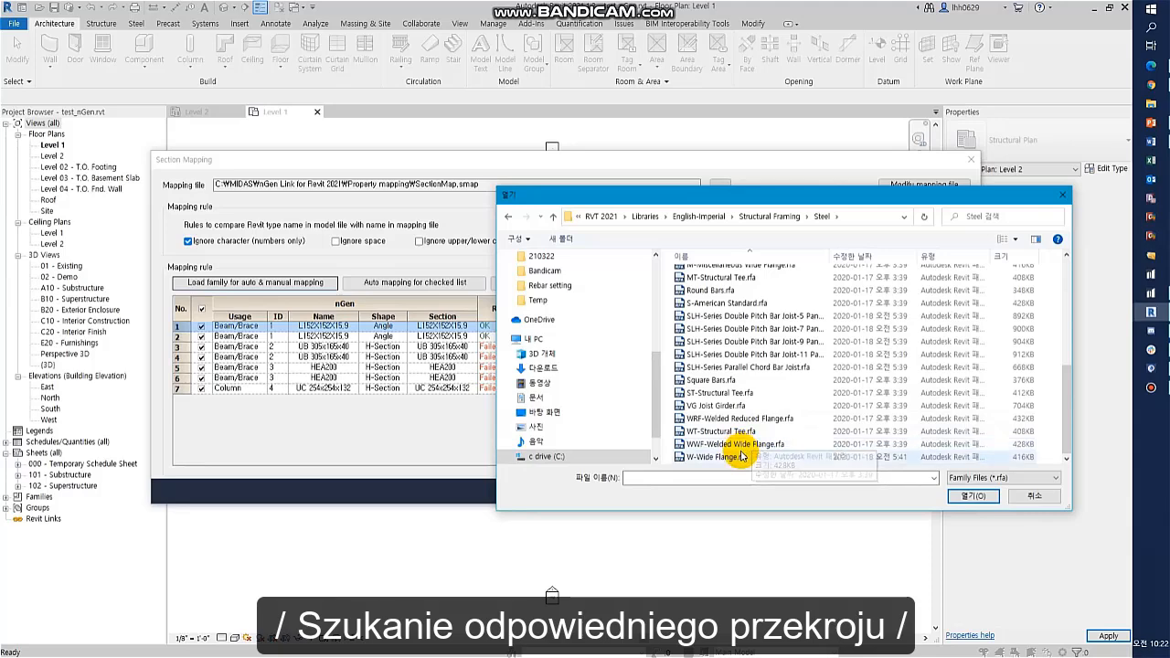
pyautogui.scroll(2, 742, 455)
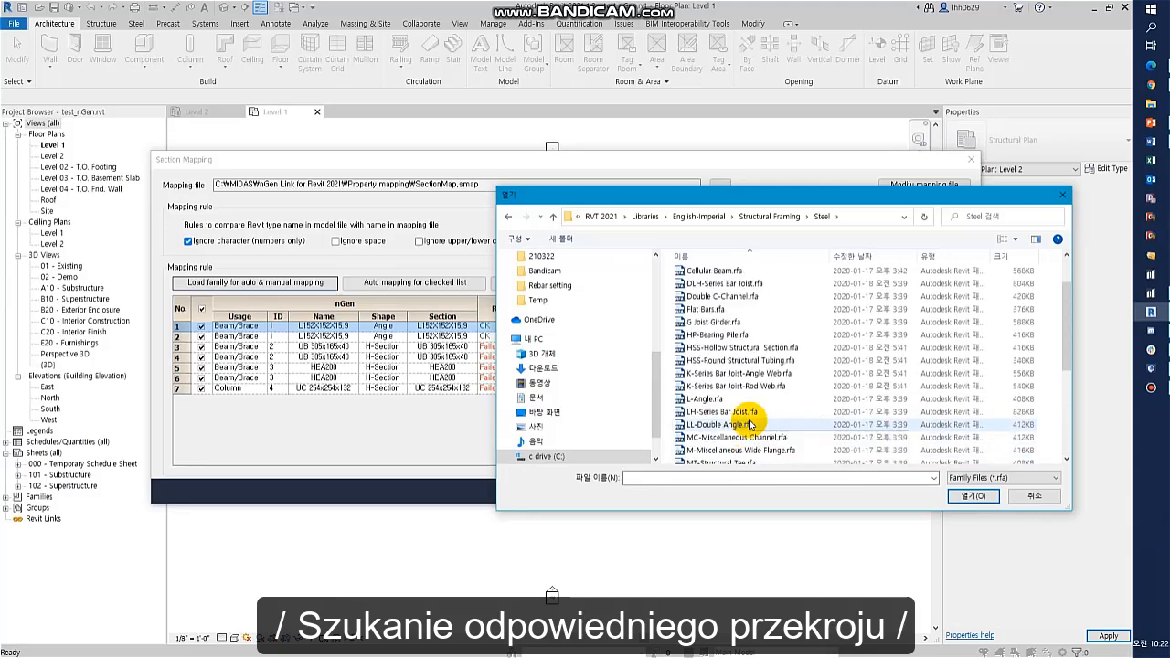
pyautogui.scroll(5, 750, 425)
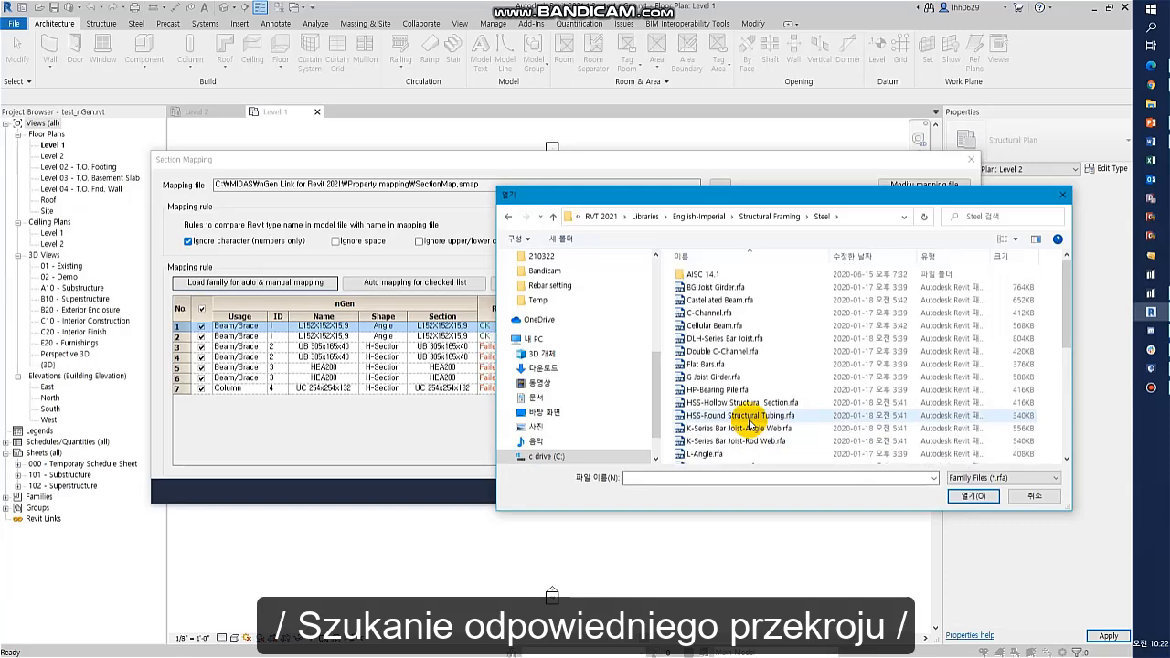
pyautogui.doubleClick(708, 275)
pyautogui.click(735, 289)
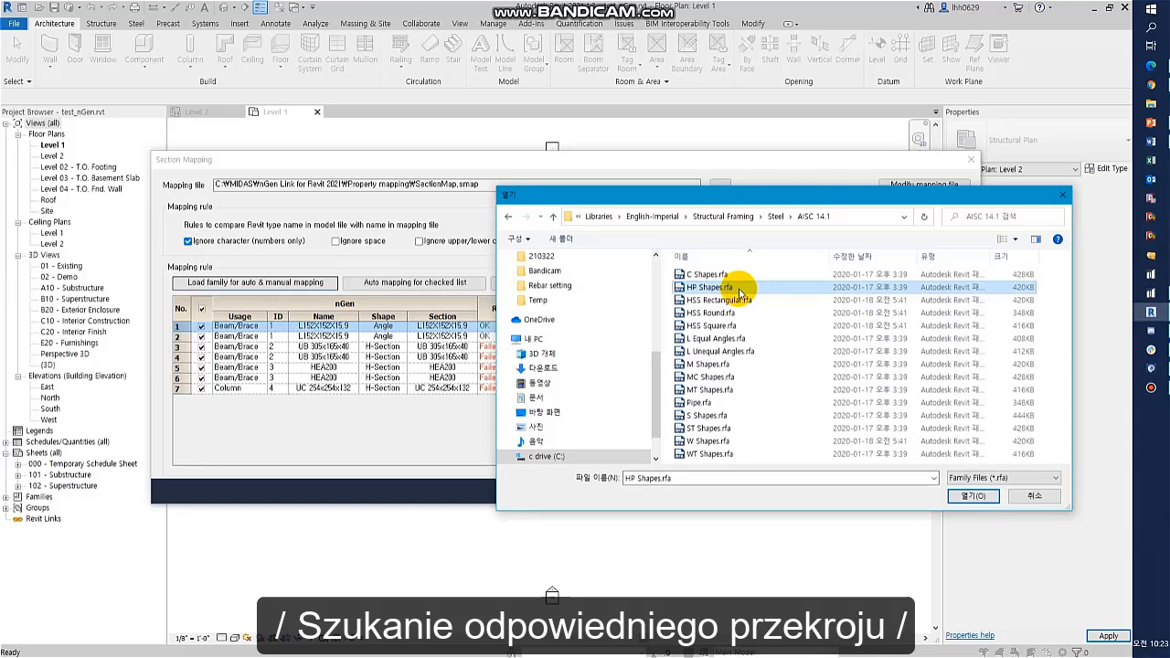
pyautogui.doubleClick(737, 289)
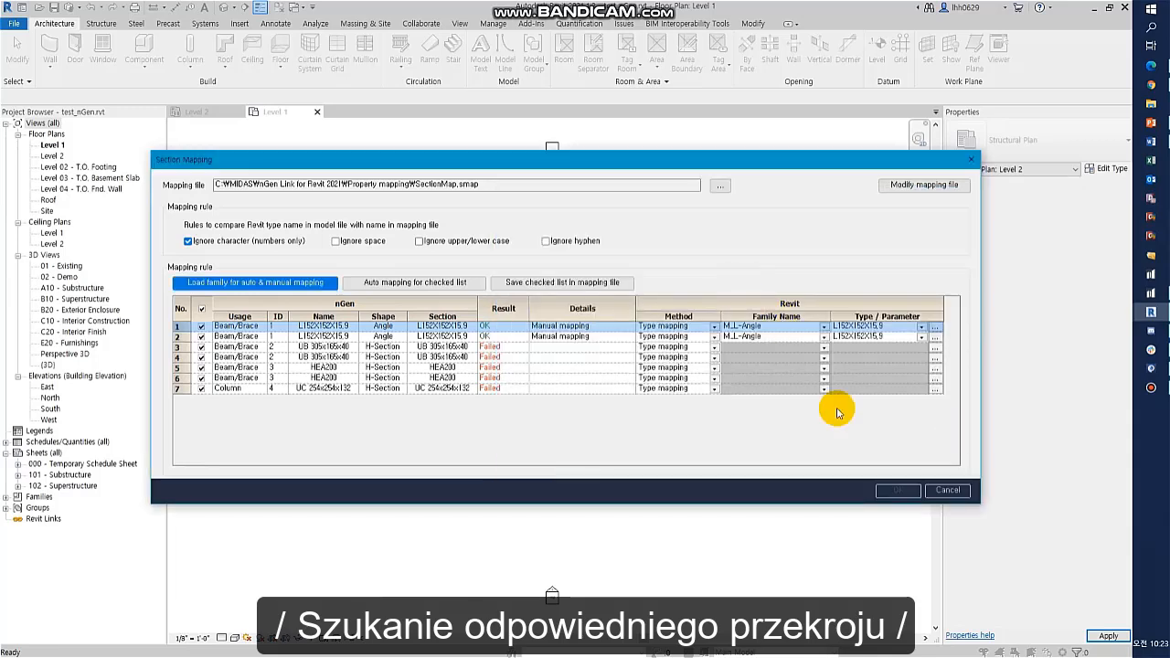
# Step: Try mapping the first UB 305x165x40 section to the HP Shapes family with type HP14X89
pyautogui.click(824, 346)
pyautogui.click(763, 373)
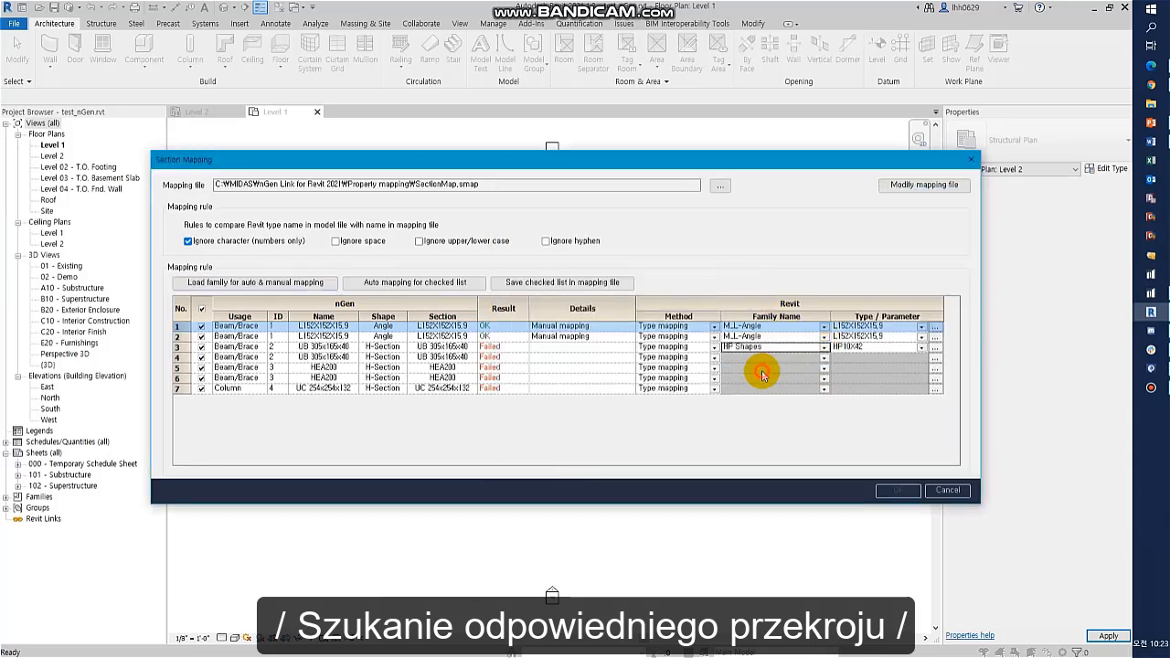
pyautogui.click(876, 349)
pyautogui.click(922, 348)
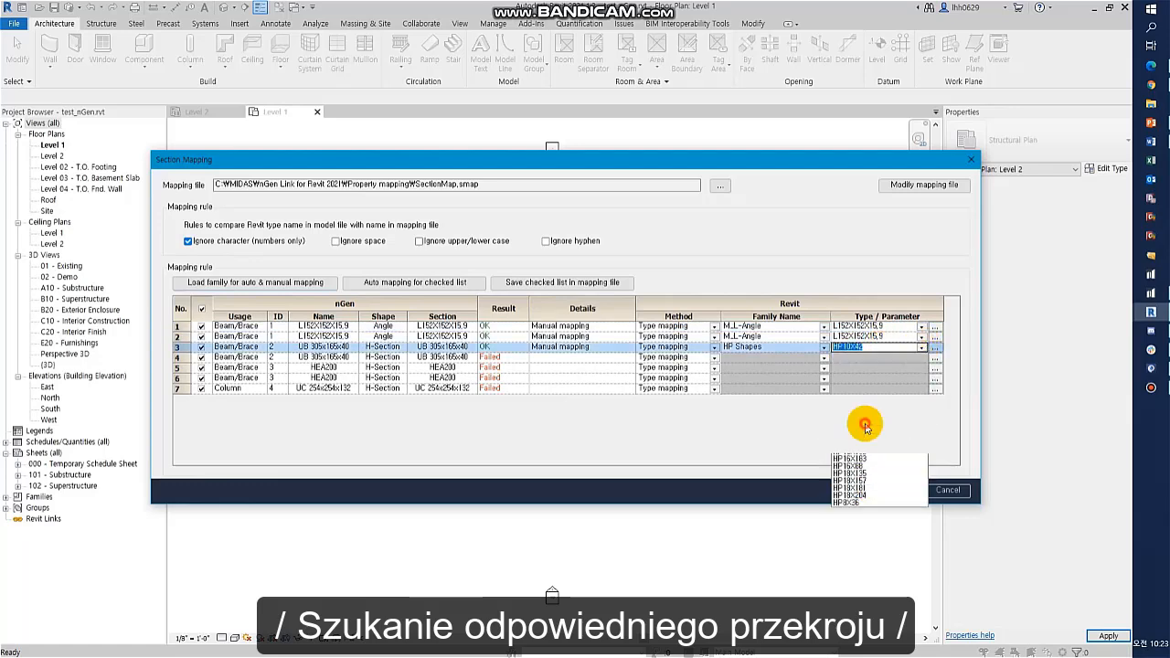
pyautogui.click(849, 421)
# Step: Load the UB-Universal Beam.rfa family from the English library's Structural Framing Steel folder
pyautogui.click(262, 282)
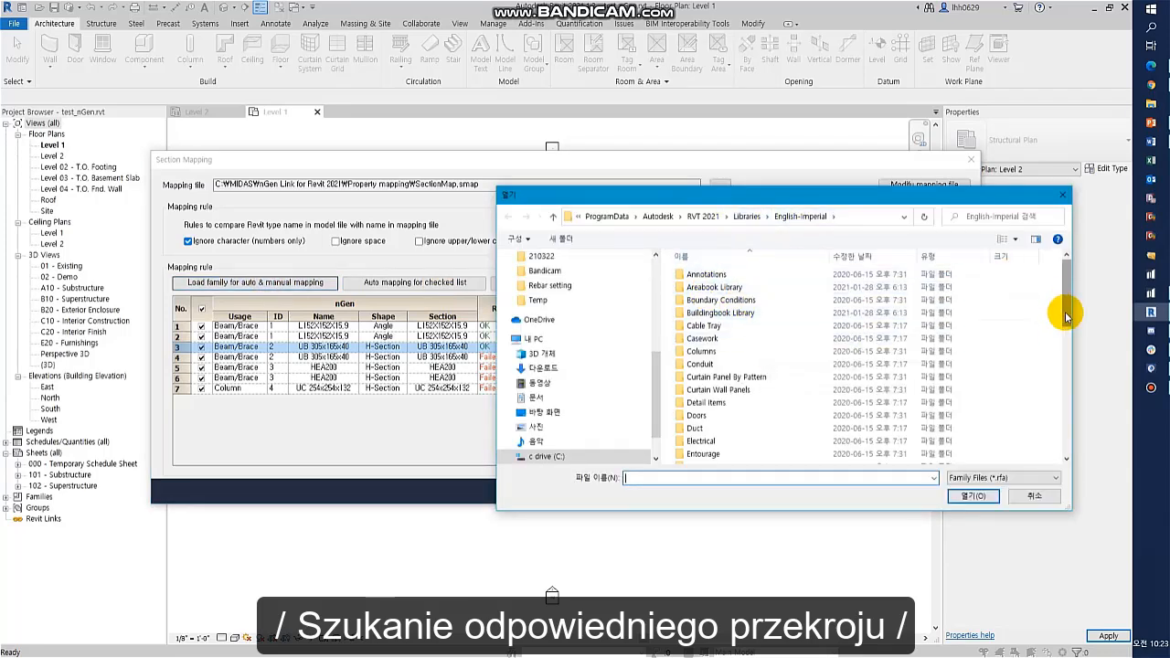
pyautogui.click(746, 217)
pyautogui.doubleClick(699, 299)
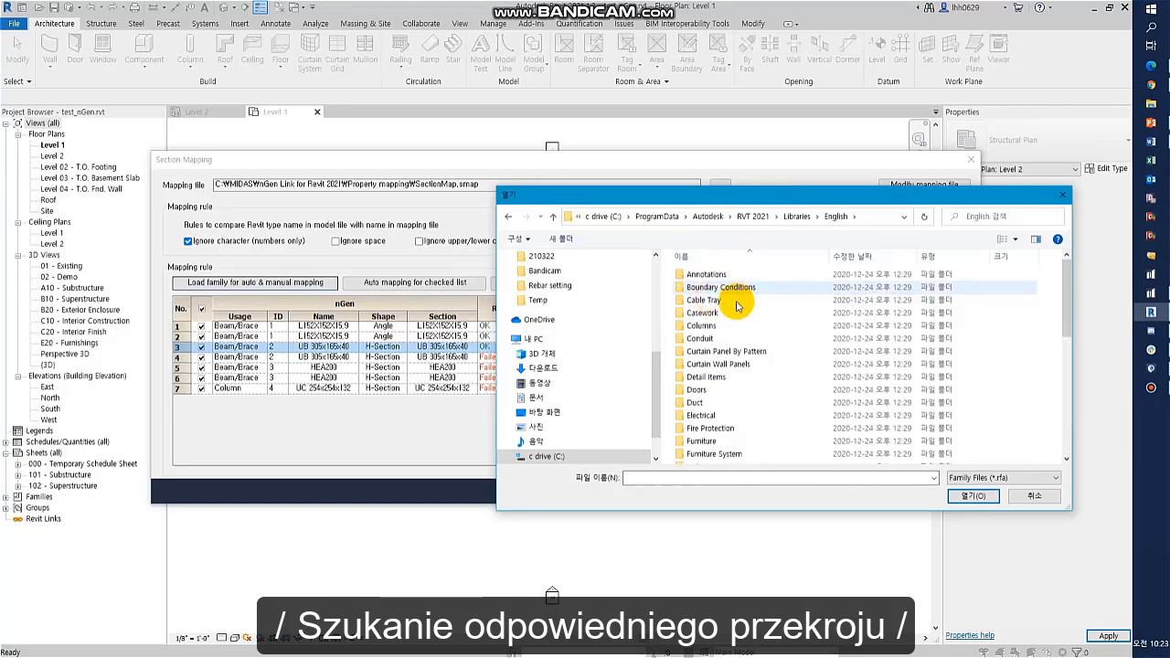
pyautogui.scroll(-5, 770, 443)
pyautogui.scroll(-2, 771, 446)
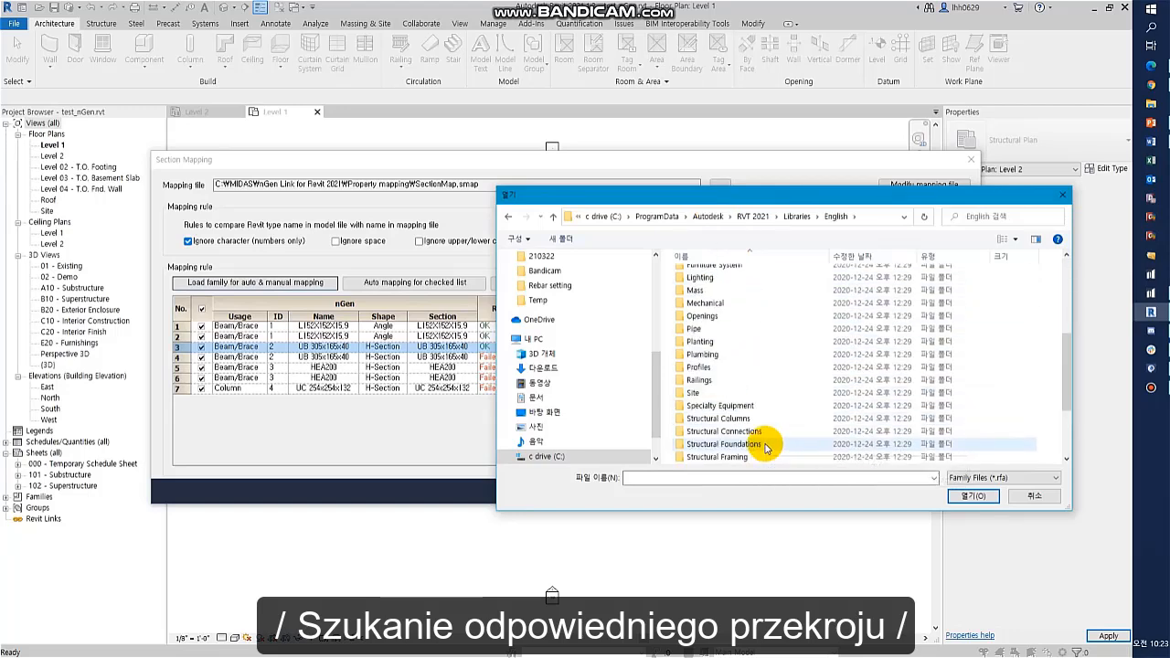
pyautogui.click(744, 420)
pyautogui.doubleClick(743, 419)
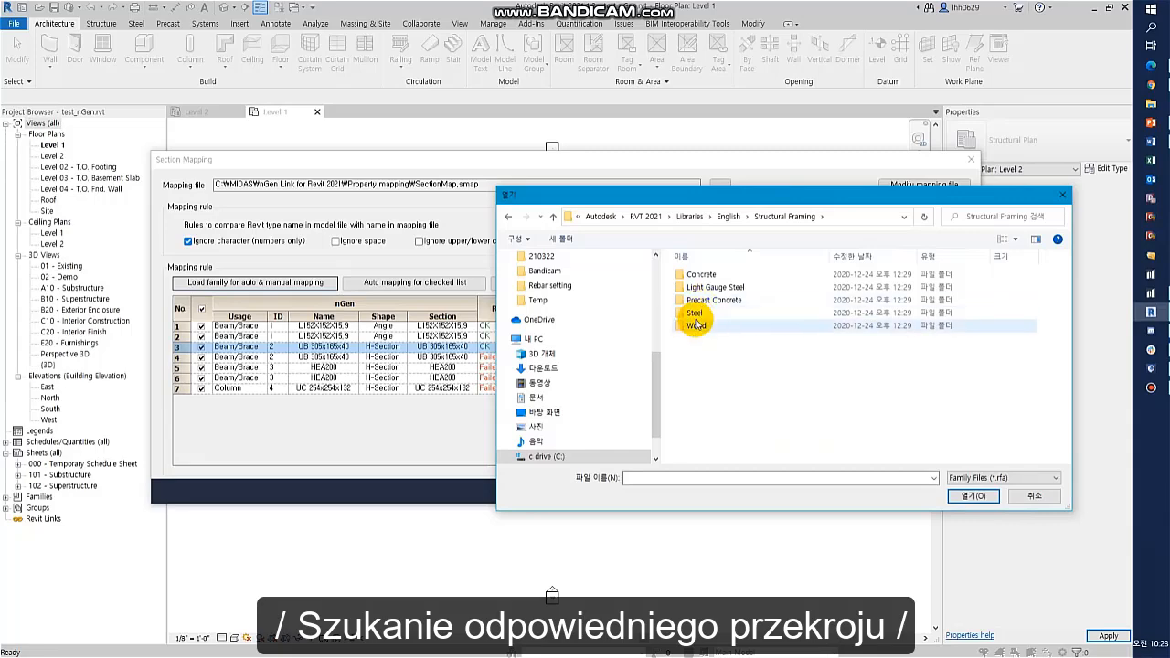
pyautogui.doubleClick(711, 316)
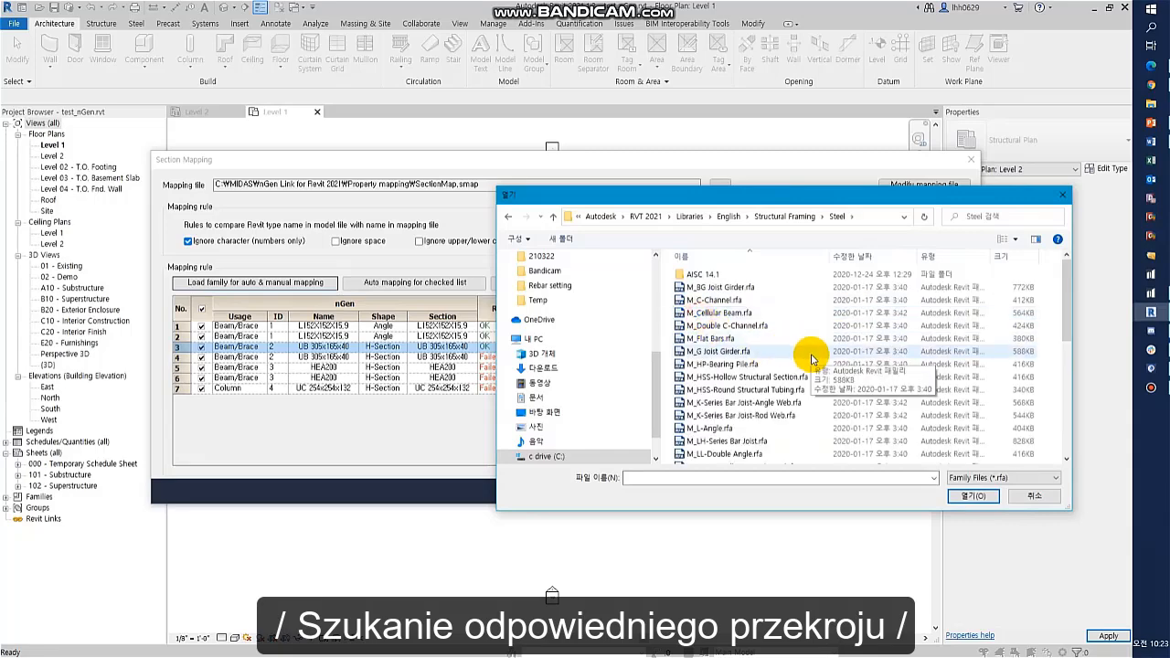
pyautogui.scroll(-7, 804, 357)
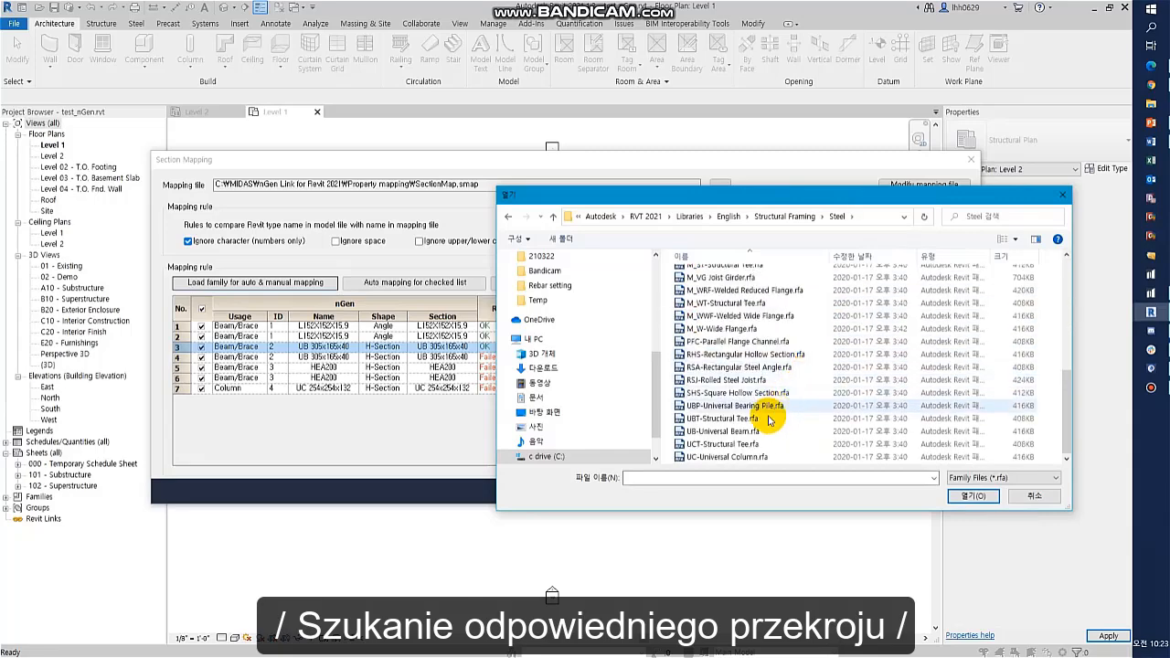
pyautogui.doubleClick(725, 432)
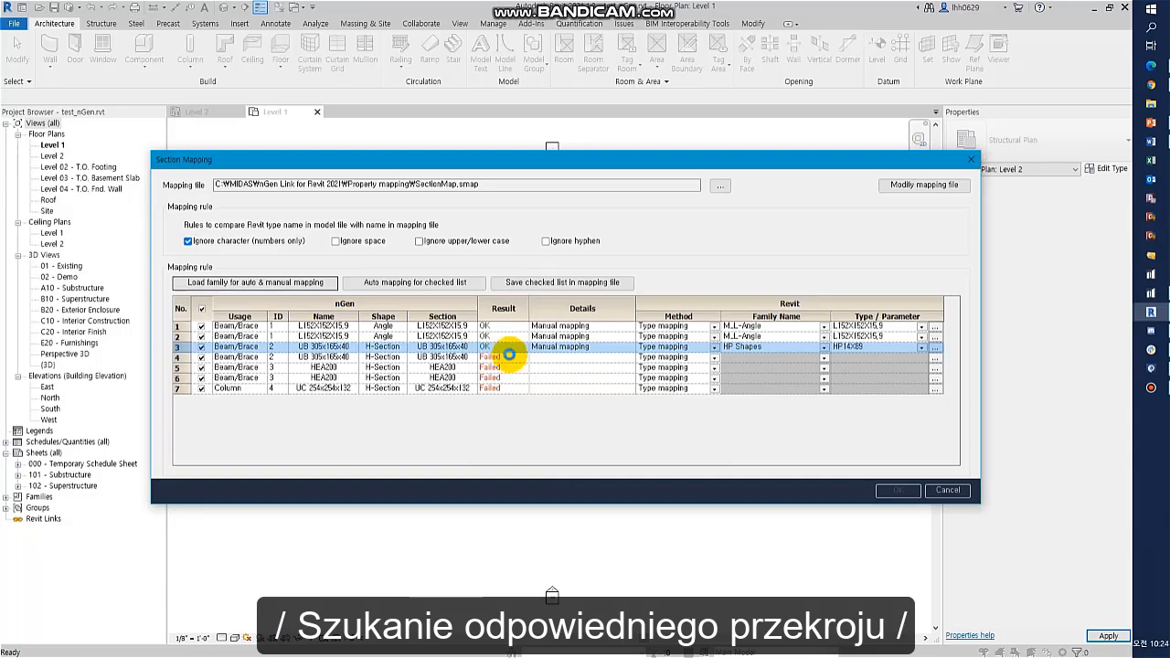
# Step: Remap the first UB 305x165x40 section to the UB-Universal Beam family with type 305x165x40UB
pyautogui.click(824, 347)
pyautogui.click(777, 368)
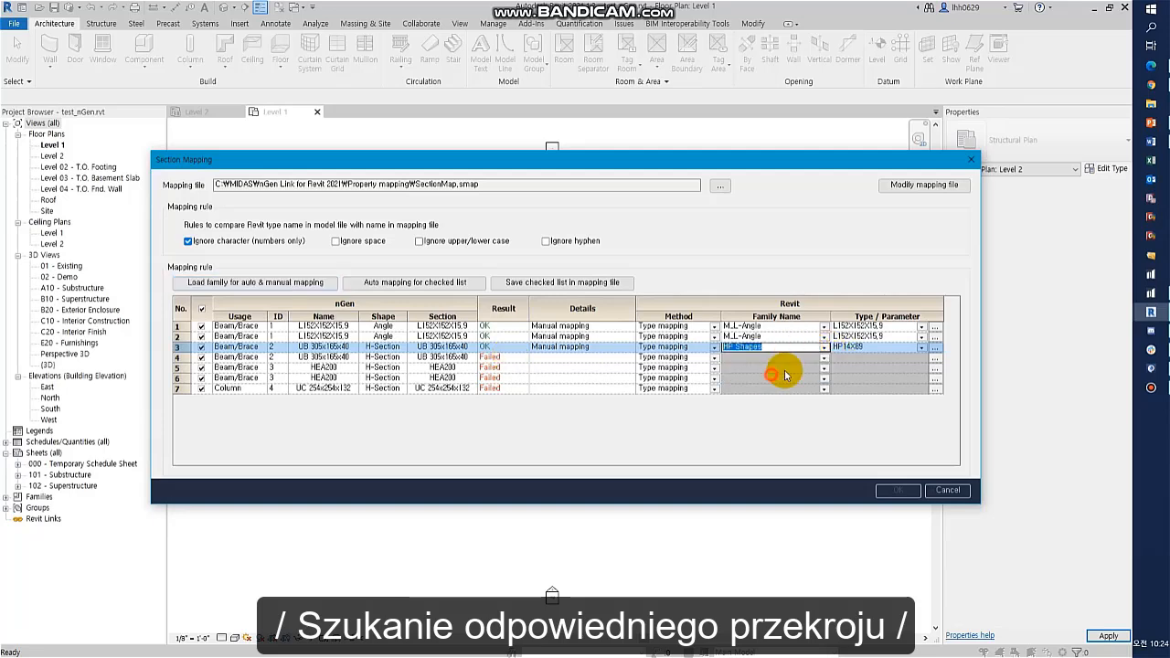
pyautogui.click(921, 348)
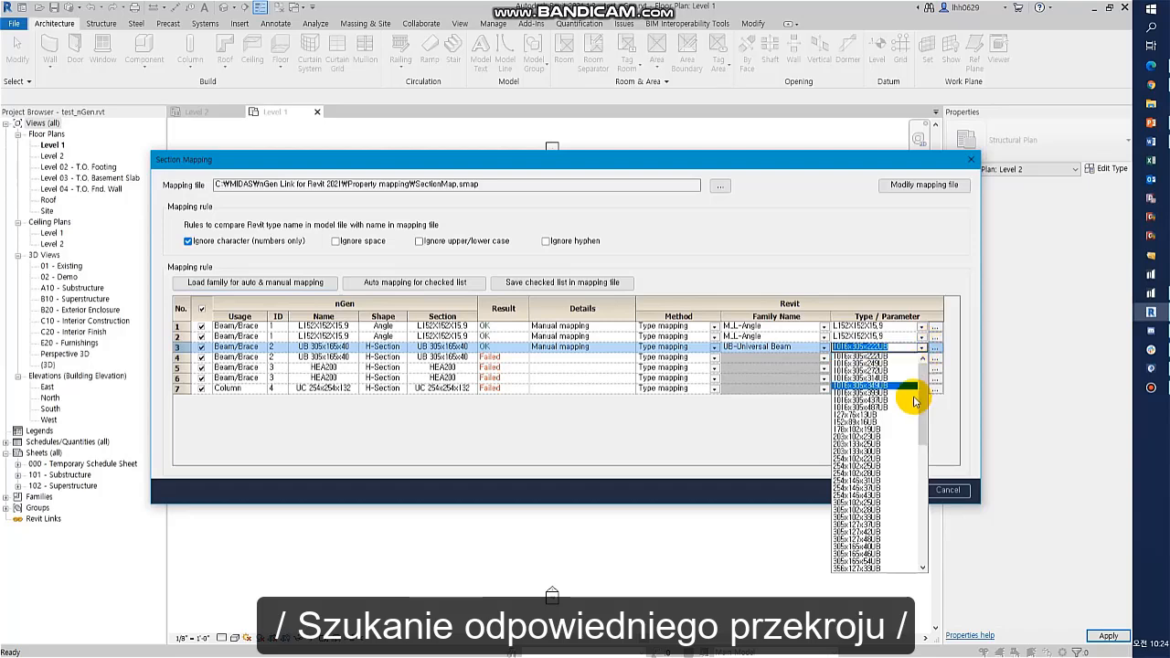
pyautogui.click(863, 547)
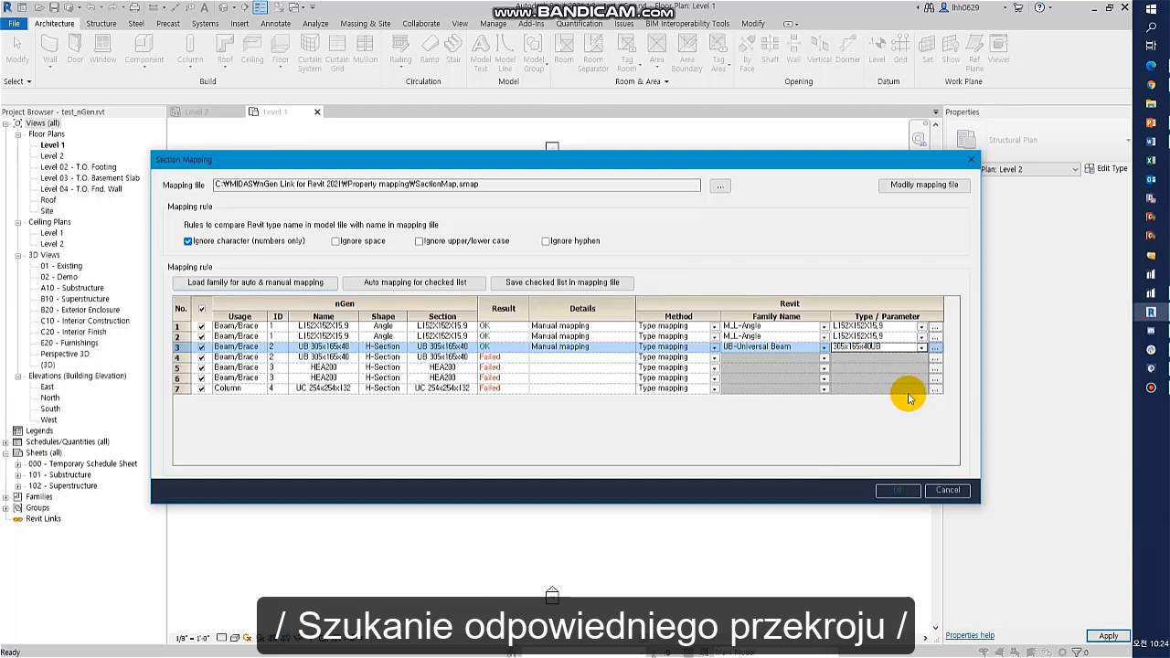
# Step: Map the second UB 305x165x40 section to the UB-Universal Beam family with type 305x165x40UB
pyautogui.click(825, 358)
pyautogui.click(778, 394)
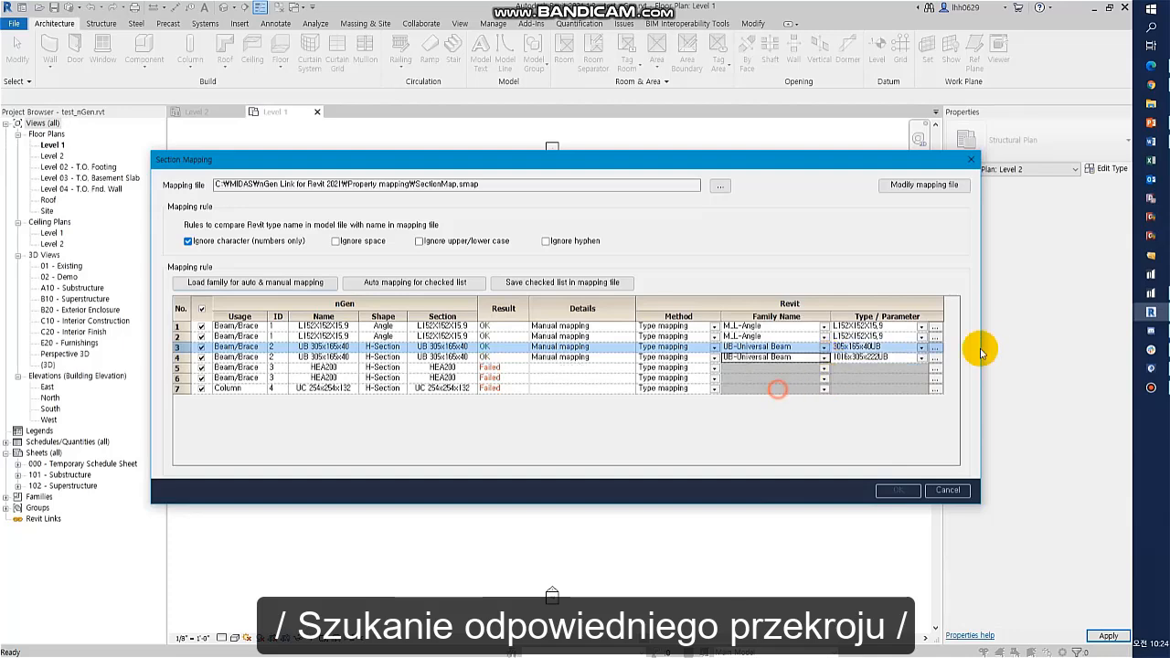
pyautogui.click(922, 359)
pyautogui.moveTo(921, 410); pyautogui.dragTo(920, 430)
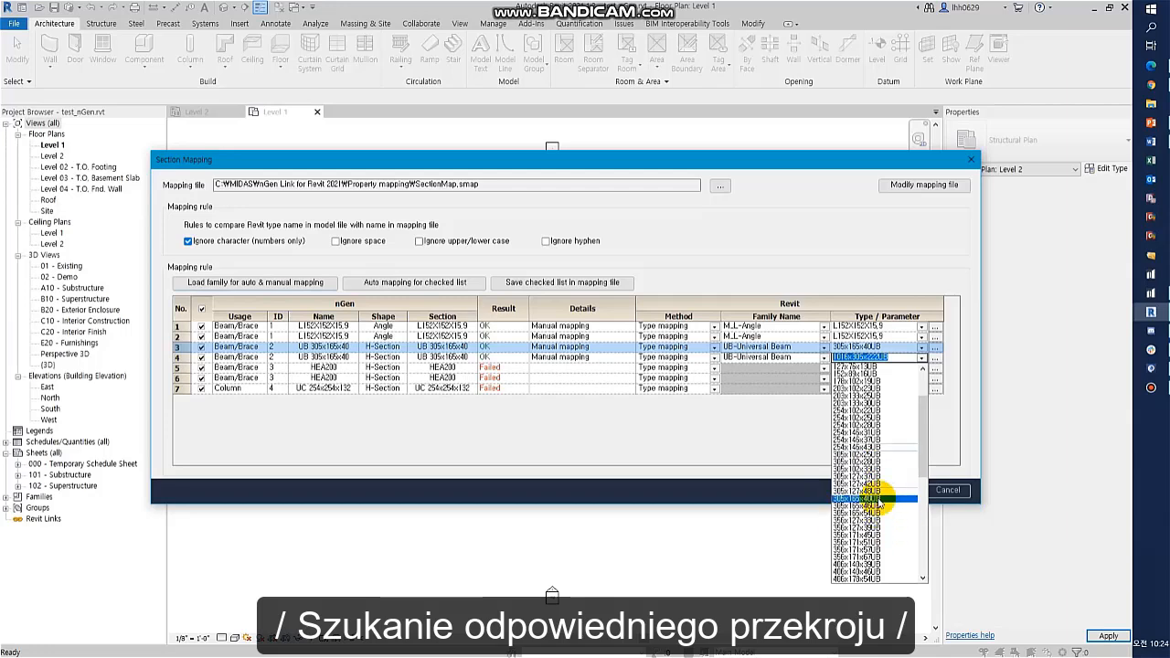
pyautogui.click(877, 499)
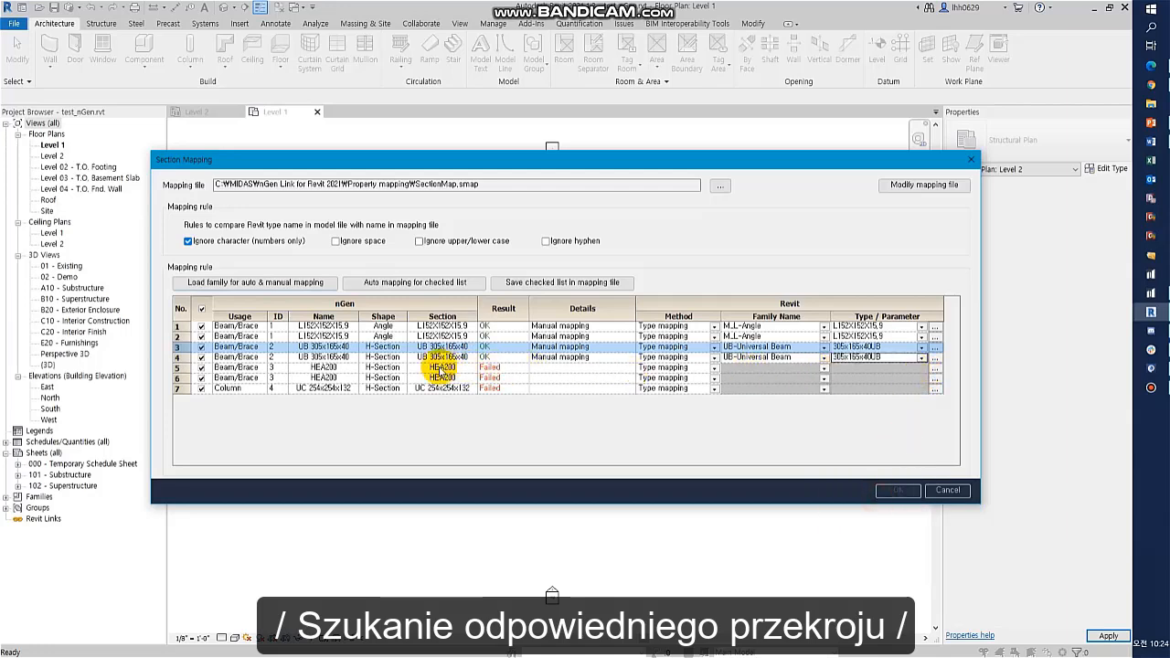
# Step: Map the first HEA200 section to the UB-Universal Beam family with type 127x76x13UB
pyautogui.click(824, 367)
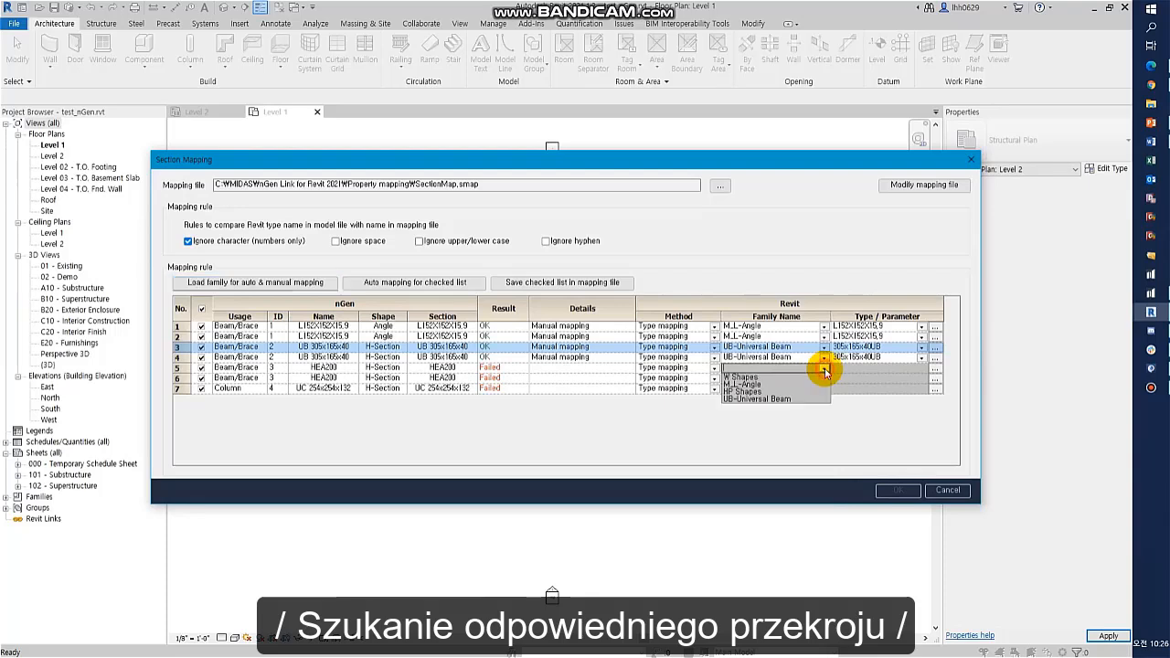
pyautogui.click(770, 399)
pyautogui.click(921, 369)
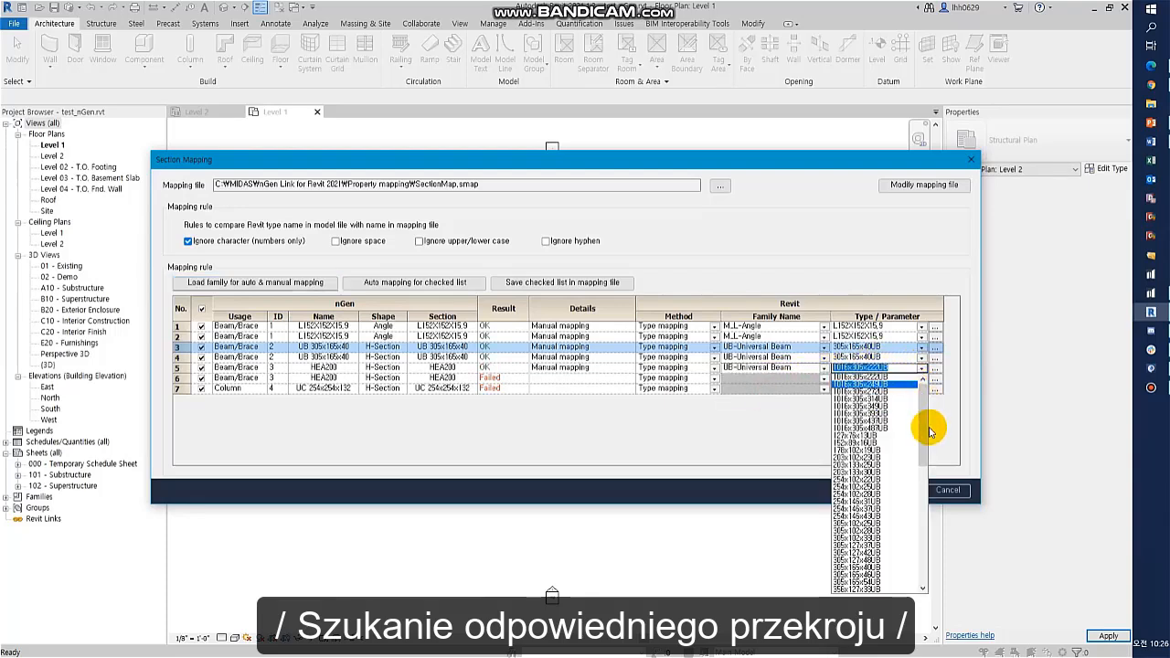
pyautogui.moveTo(930, 430); pyautogui.dragTo(930, 521)
pyautogui.scroll(3, 930, 521)
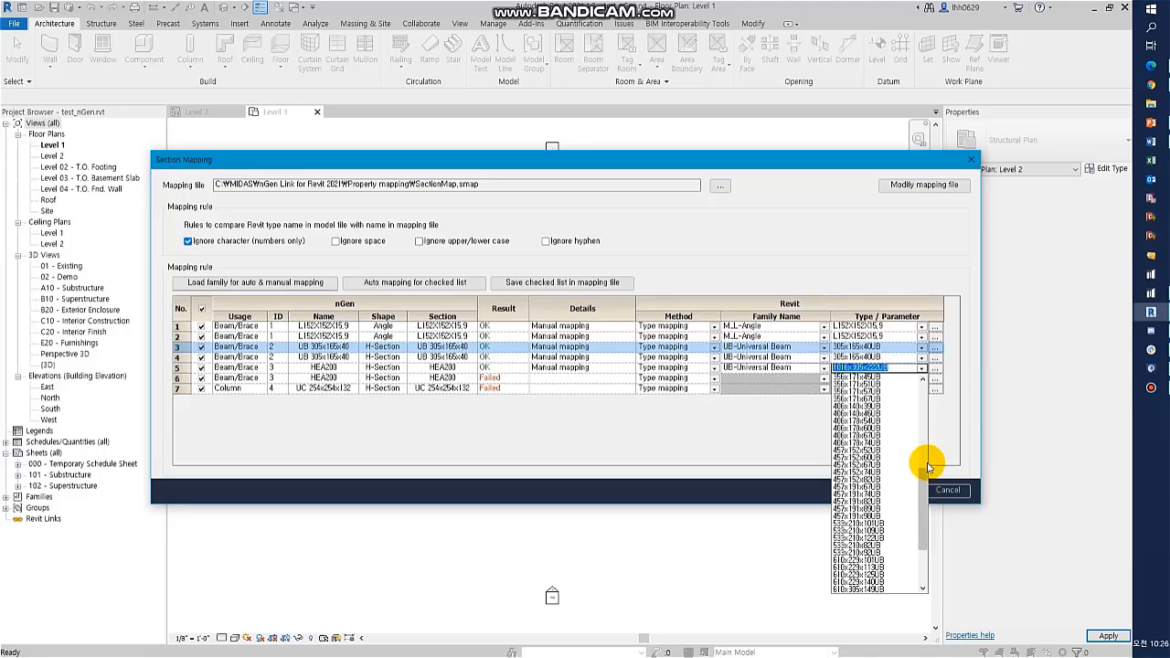
pyautogui.scroll(-4, 898, 418)
pyautogui.scroll(4, 898, 421)
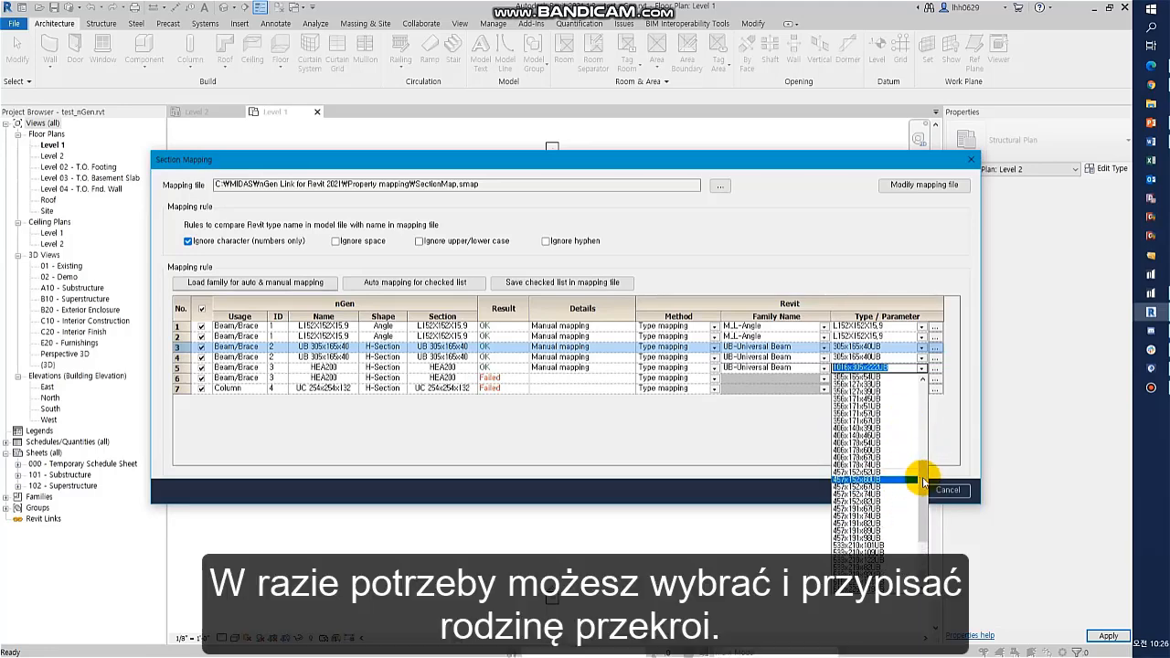
pyautogui.moveTo(929, 469); pyautogui.dragTo(922, 382)
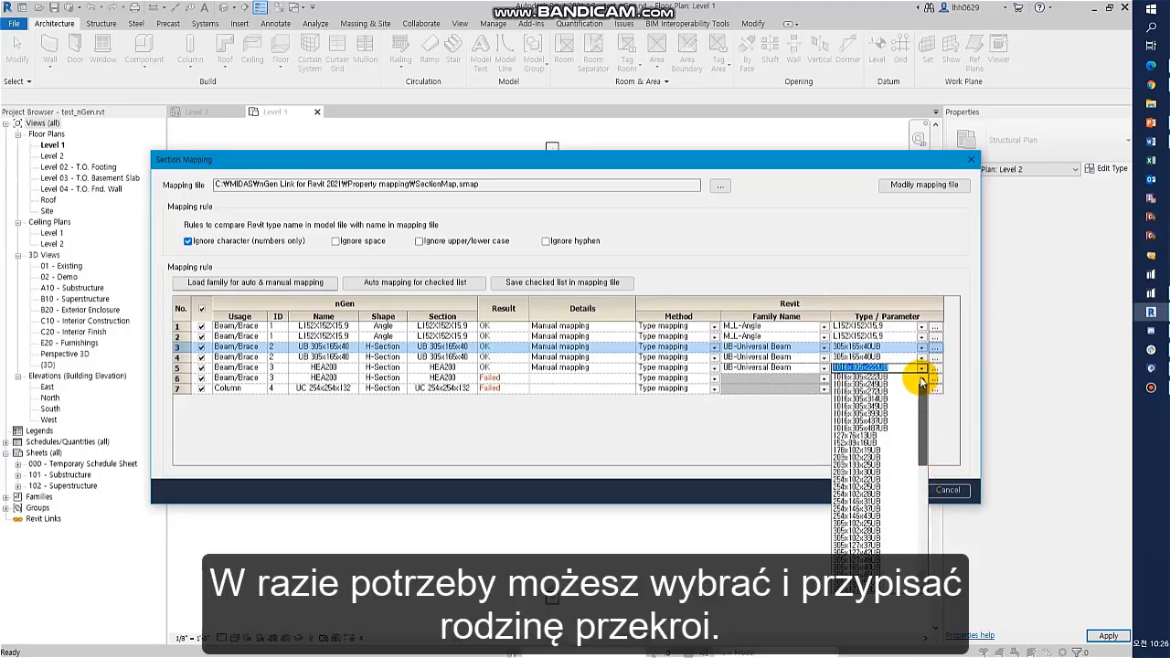
pyautogui.click(875, 436)
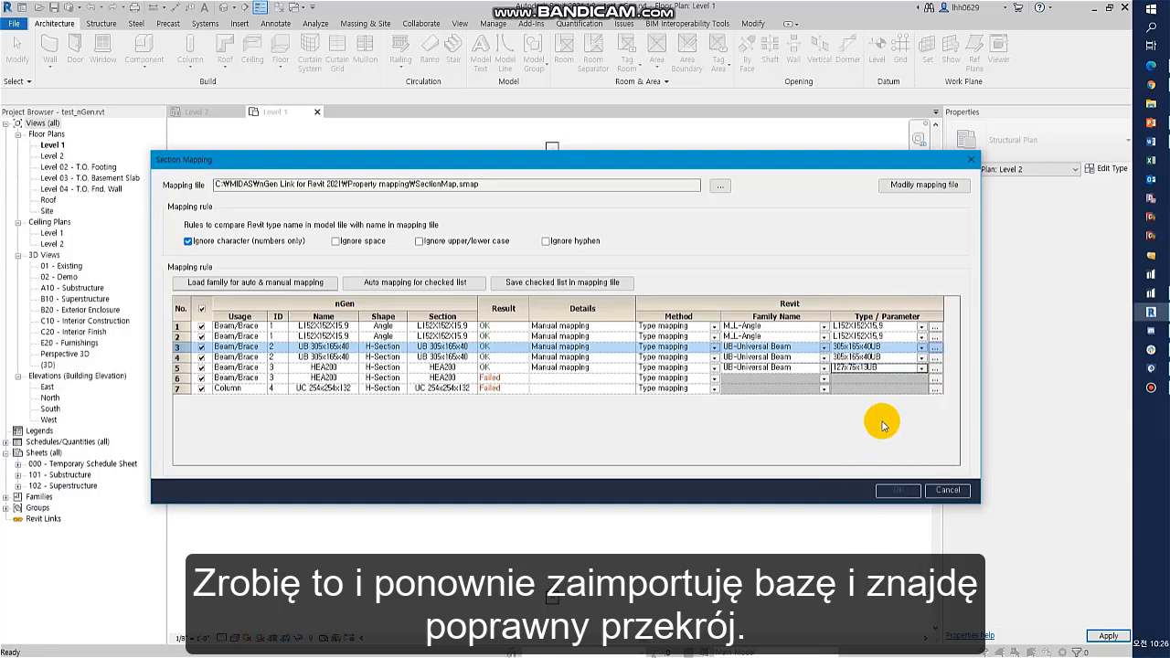
# Step: Map the second HEA200 section to the UB-Universal Beam family with type 127x76x13UB
pyautogui.click(807, 379)
pyautogui.click(824, 379)
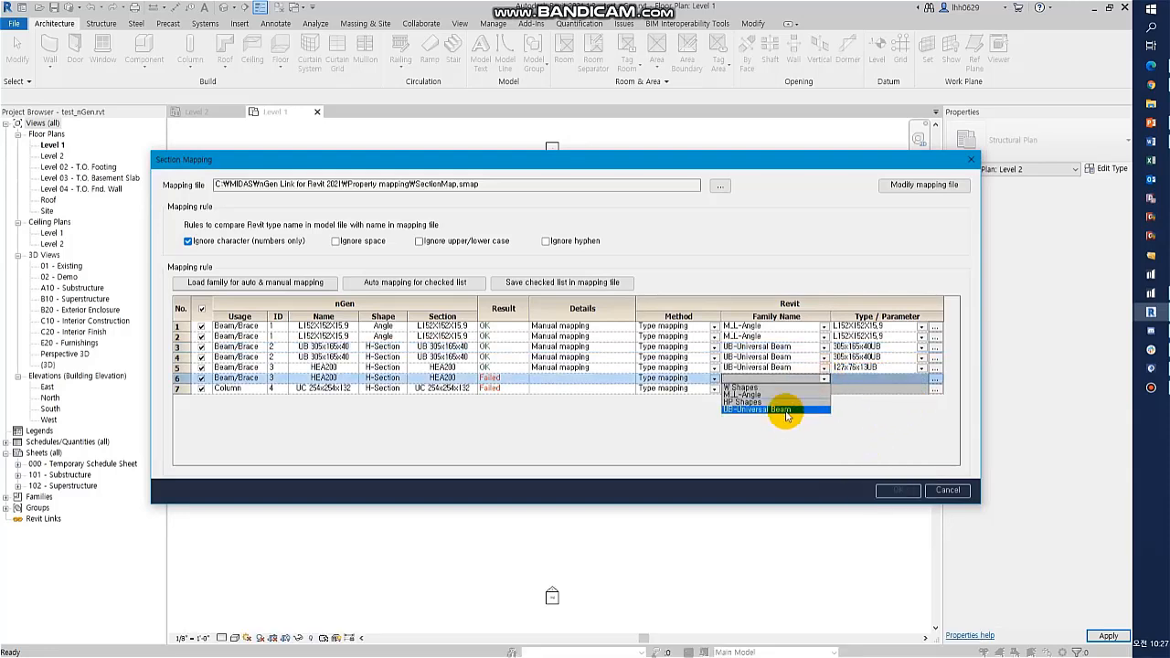
pyautogui.click(786, 410)
pyautogui.click(926, 381)
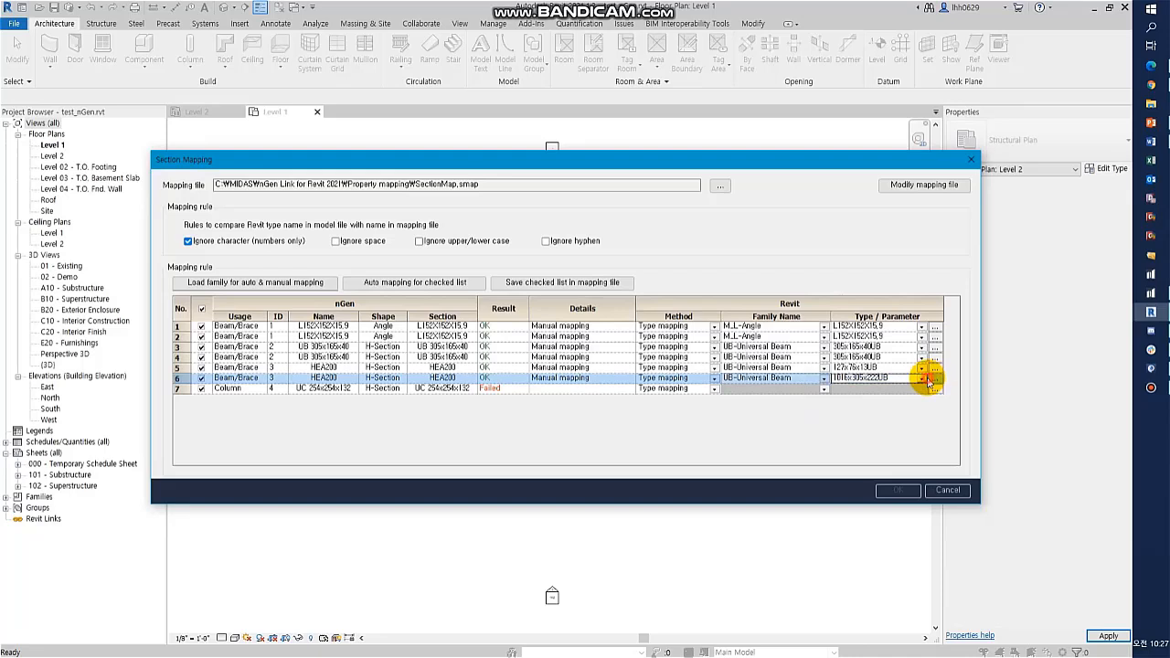
pyautogui.click(922, 379)
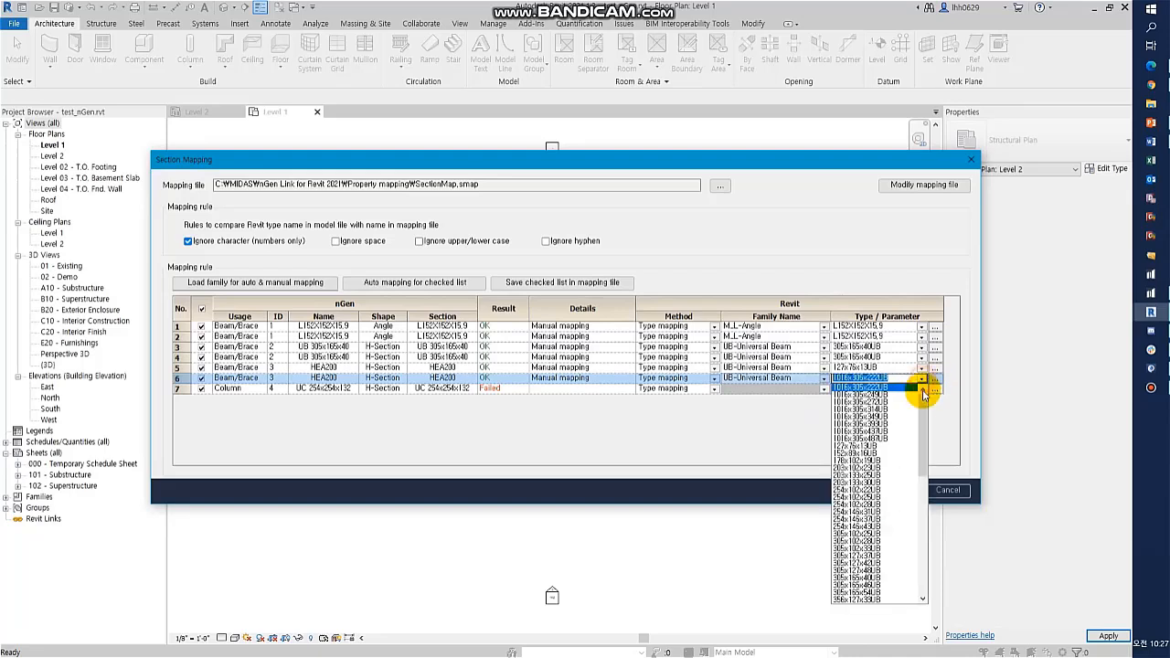
pyautogui.click(894, 448)
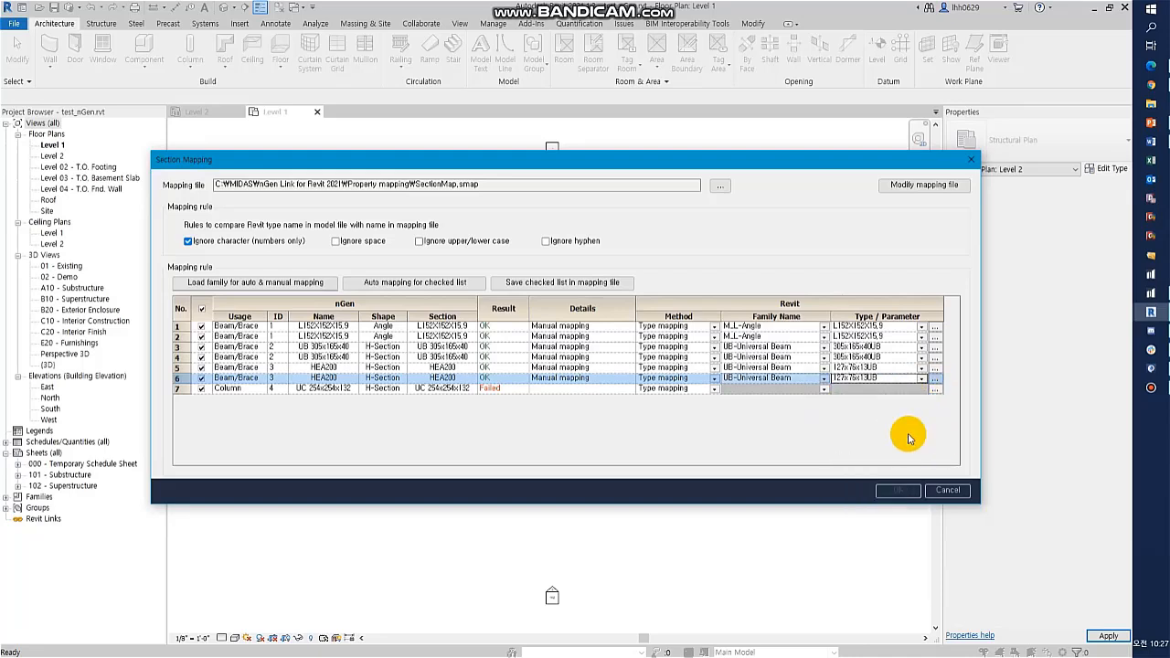
# Step: Load the UC-Universal Column-Column.rfa family from the English library's Structural Columns Steel folder
pyautogui.click(310, 283)
pyautogui.click(742, 216)
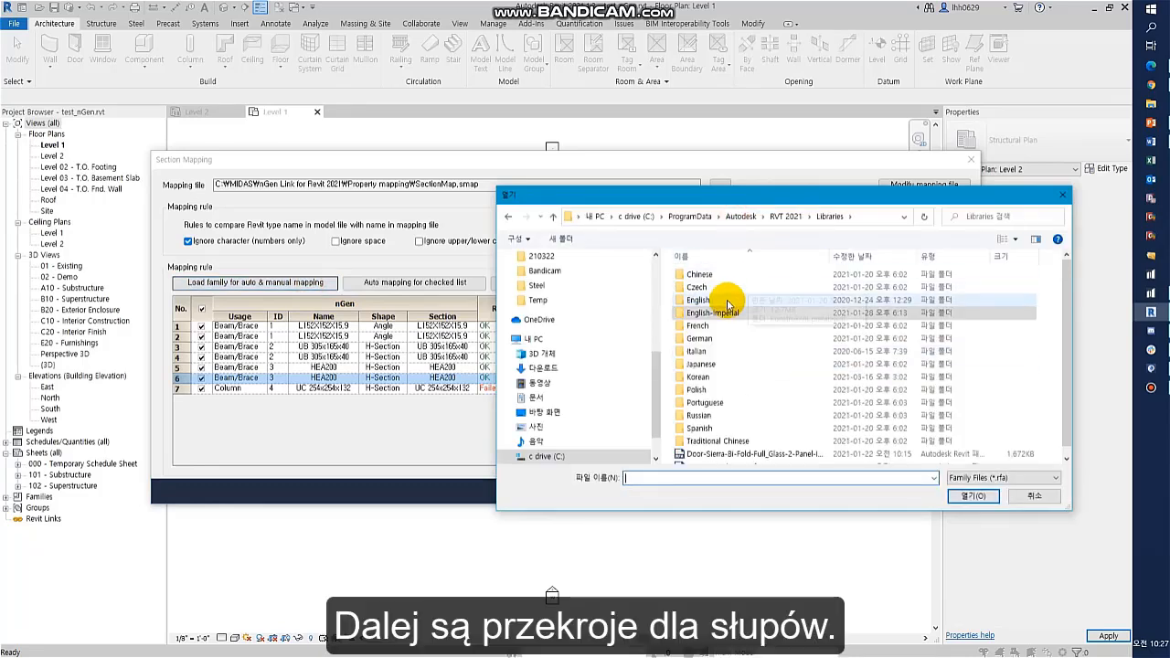
pyautogui.doubleClick(718, 300)
pyautogui.scroll(-5, 738, 448)
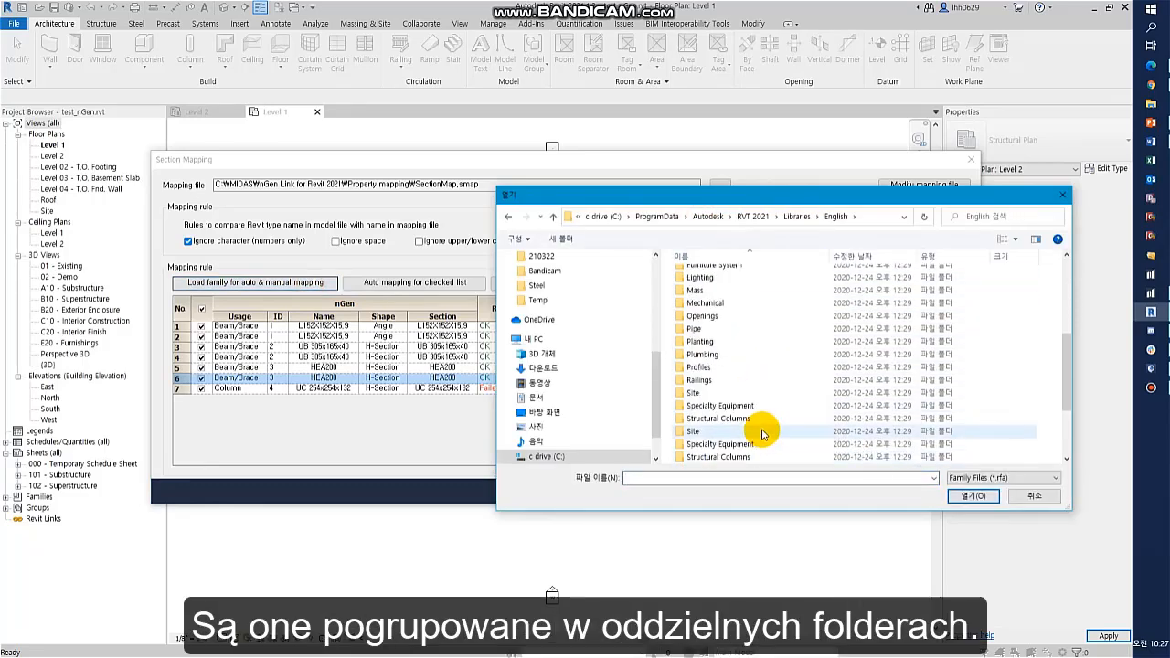
pyautogui.doubleClick(727, 419)
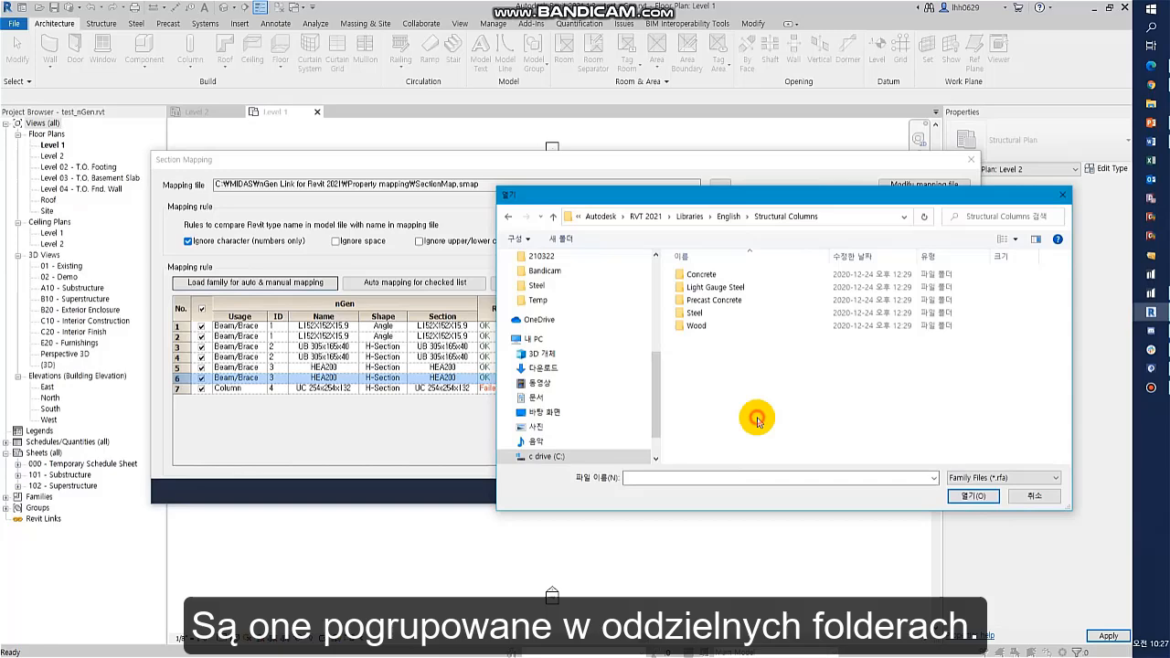
pyautogui.click(715, 314)
pyautogui.doubleClick(715, 315)
pyautogui.scroll(-5, 748, 388)
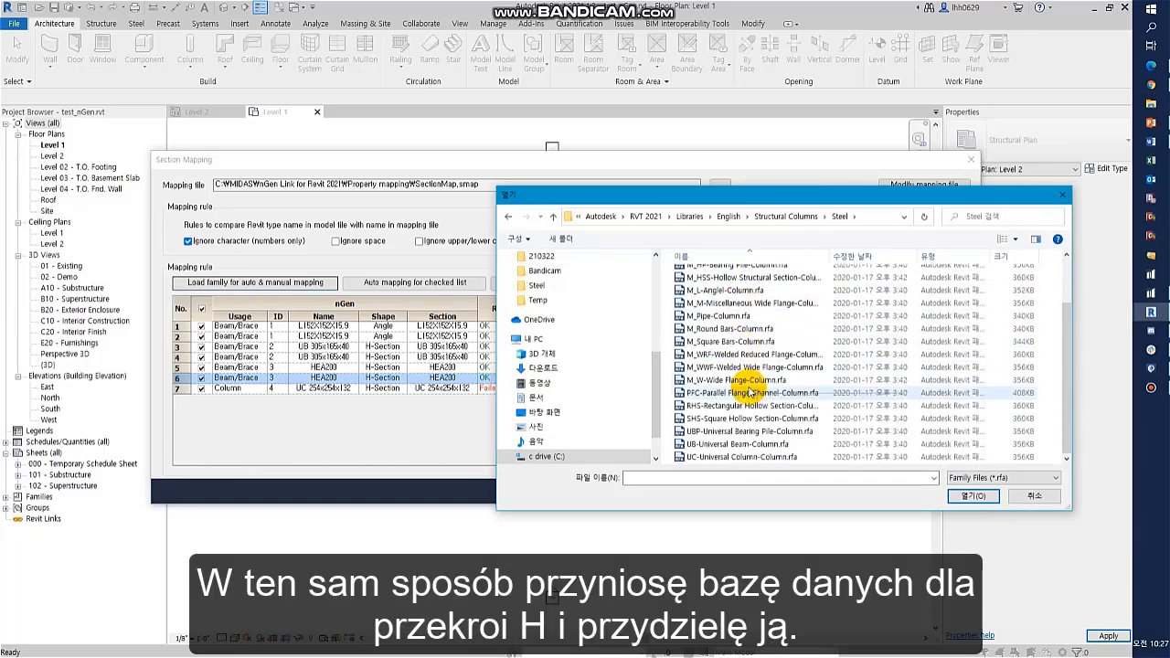
pyautogui.click(723, 458)
pyautogui.doubleClick(723, 457)
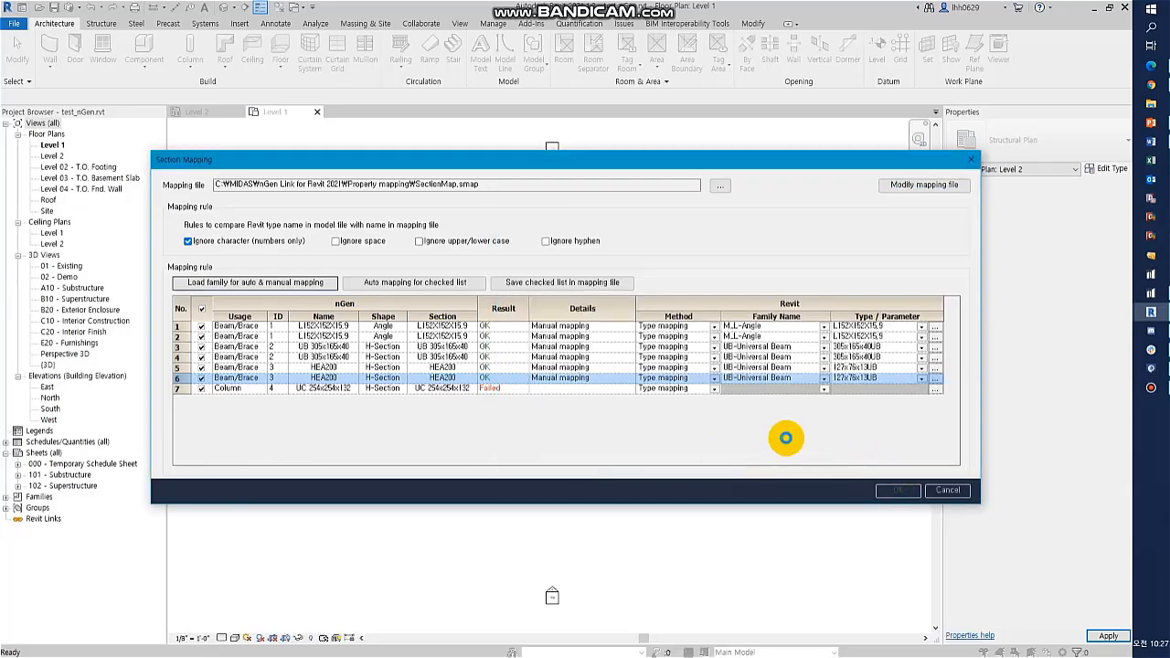
# Step: Map the UC 254x254x132 column section to the UC-Universal Column-Column family with type 254x254x132UC
pyautogui.click(823, 389)
pyautogui.click(782, 412)
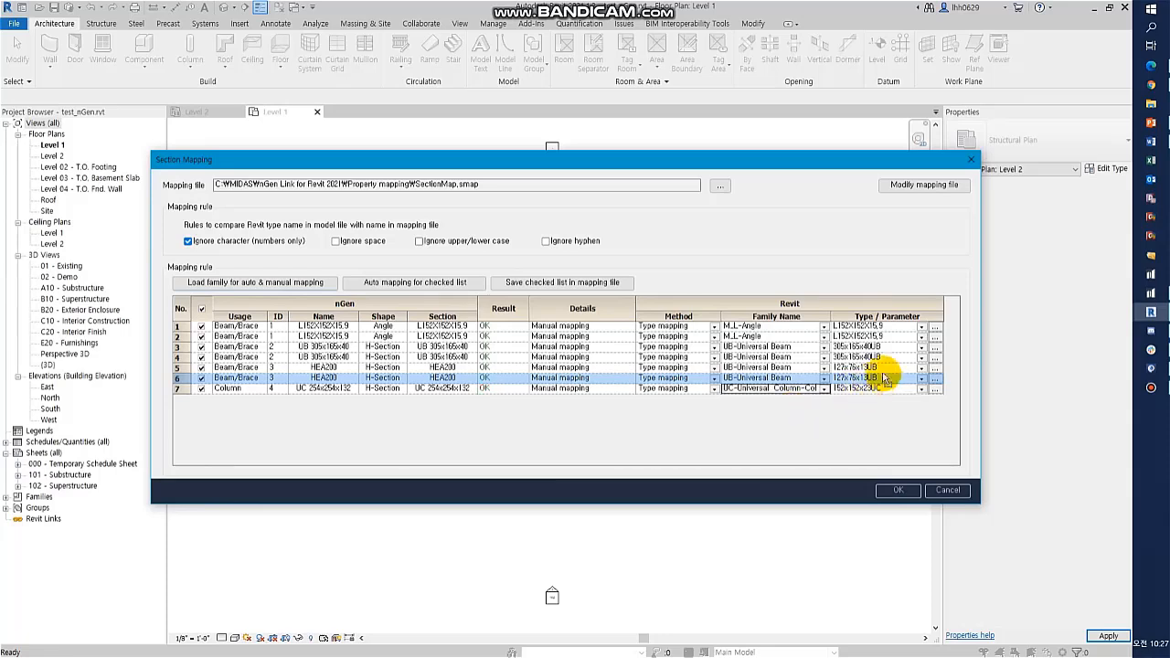
pyautogui.click(885, 390)
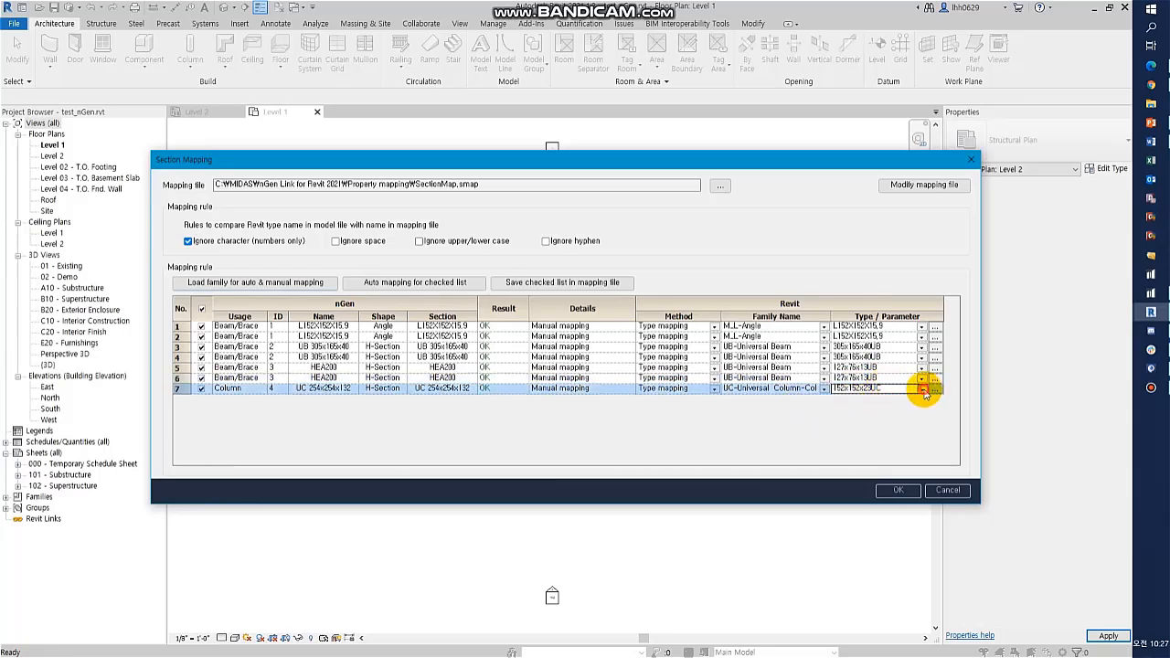
pyautogui.click(922, 389)
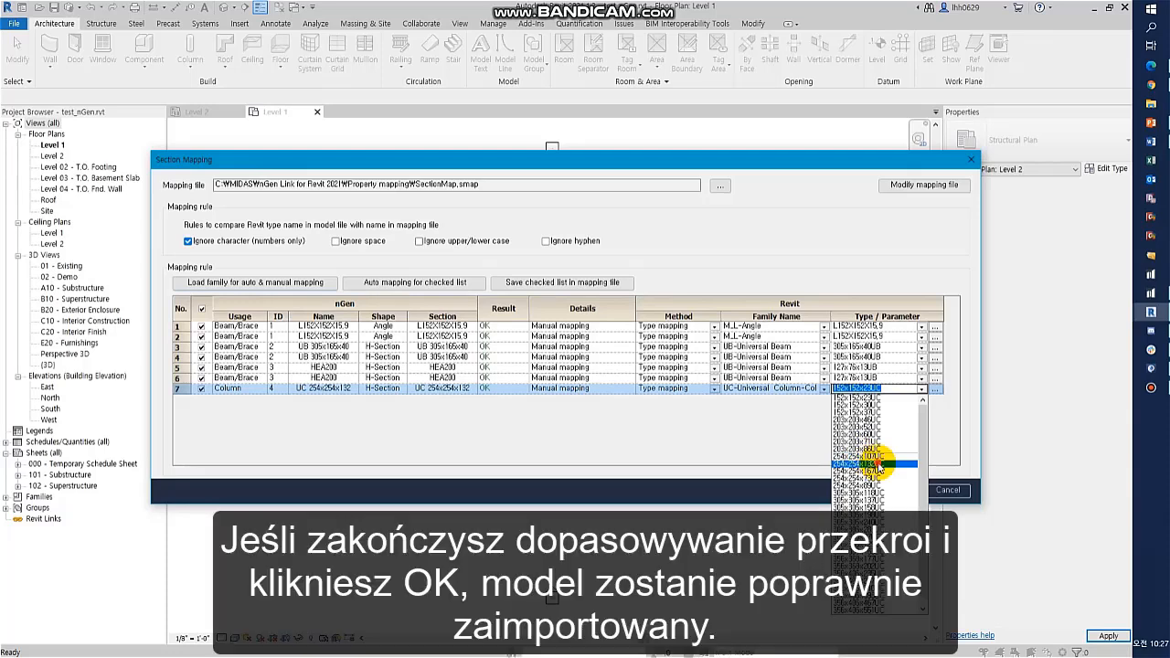
pyautogui.click(873, 463)
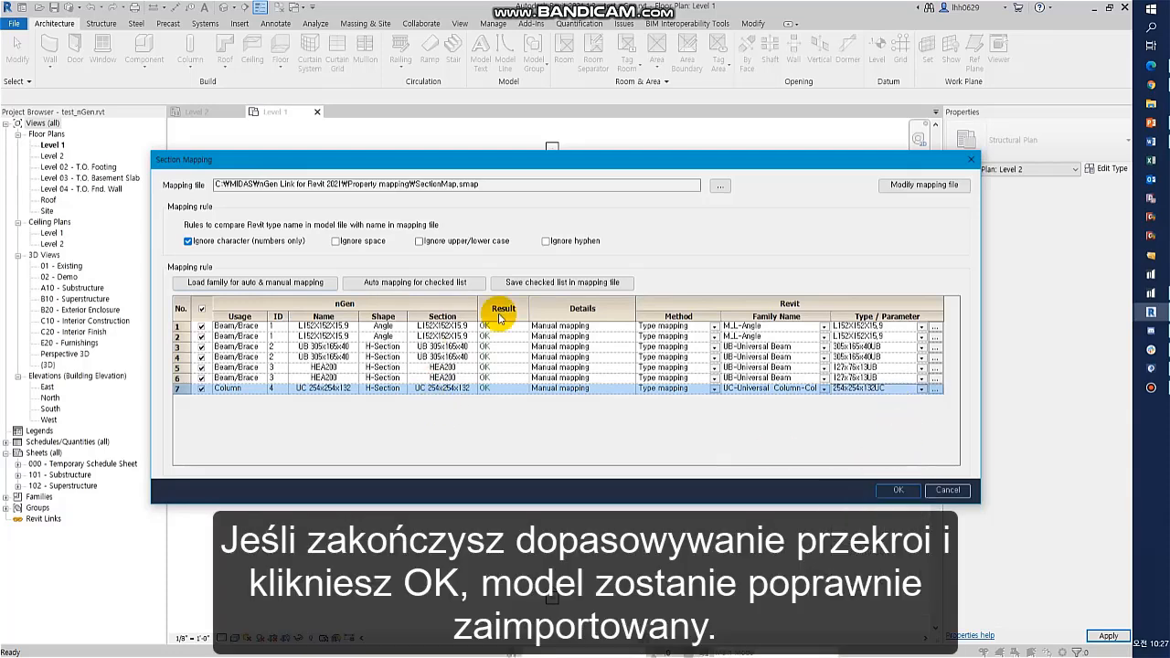
# Step: Import the nGen model with the completed section mapping and open the {3D} view
pyautogui.click(548, 282)
pyautogui.click(946, 490)
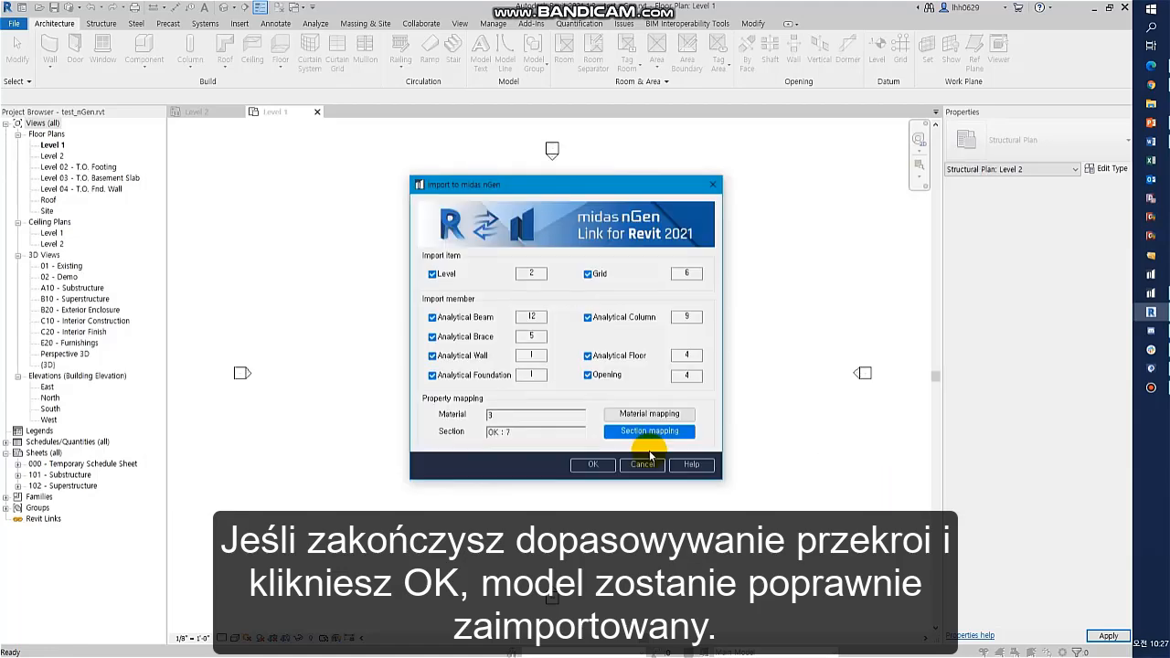
pyautogui.click(596, 466)
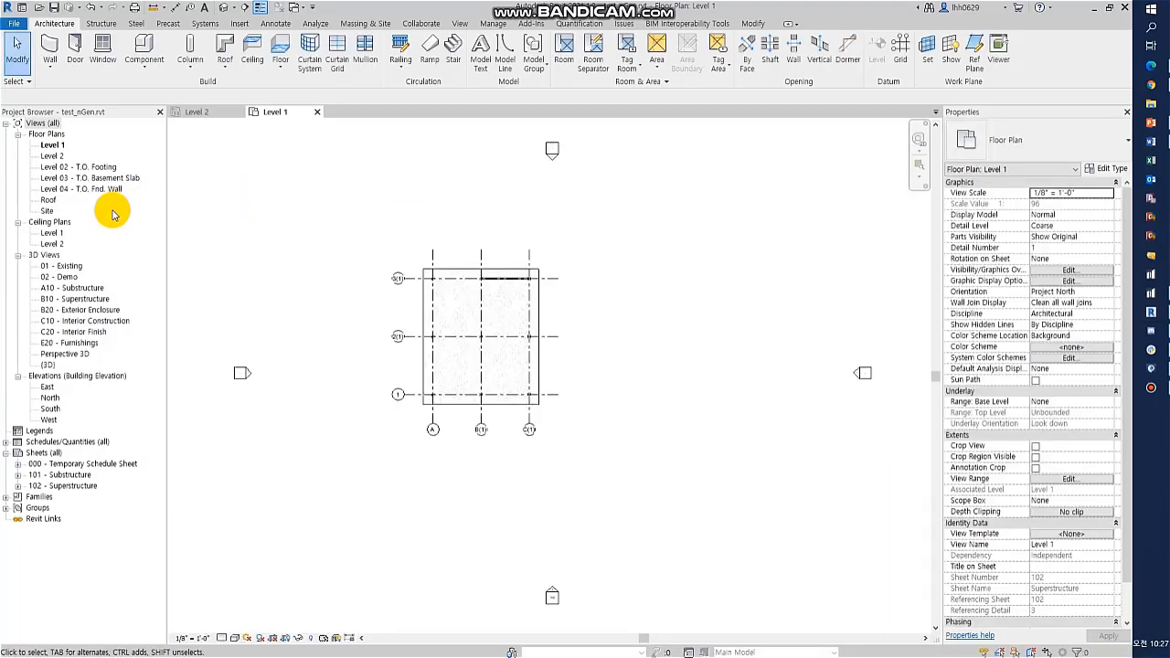
pyautogui.doubleClick(48, 365)
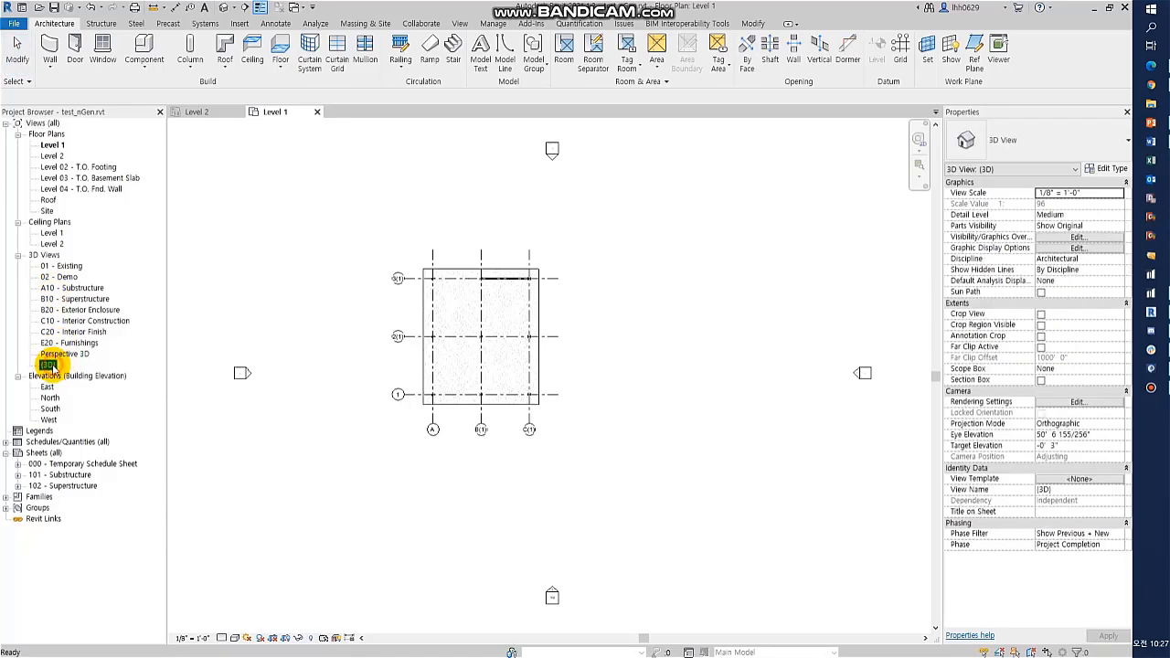
pyautogui.scroll(1, 534, 372)
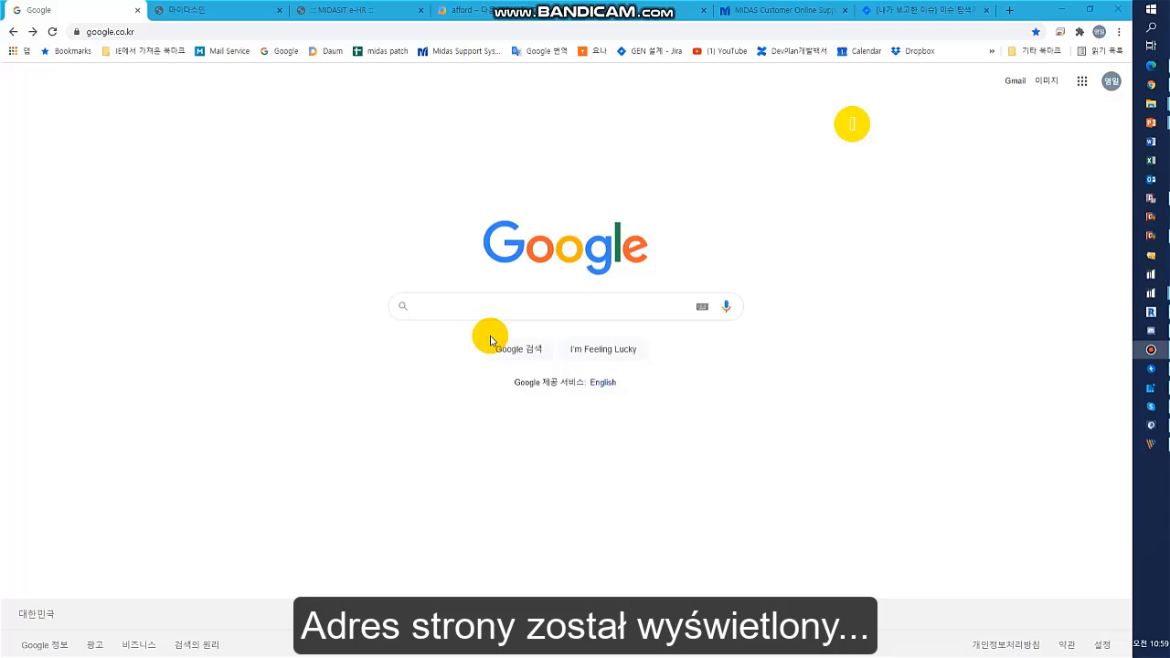
# Step: End the PowerPoint slide show without keeping the ink annotations, and play the video embedded on slide 12
pyautogui.rightClick(581, 408)
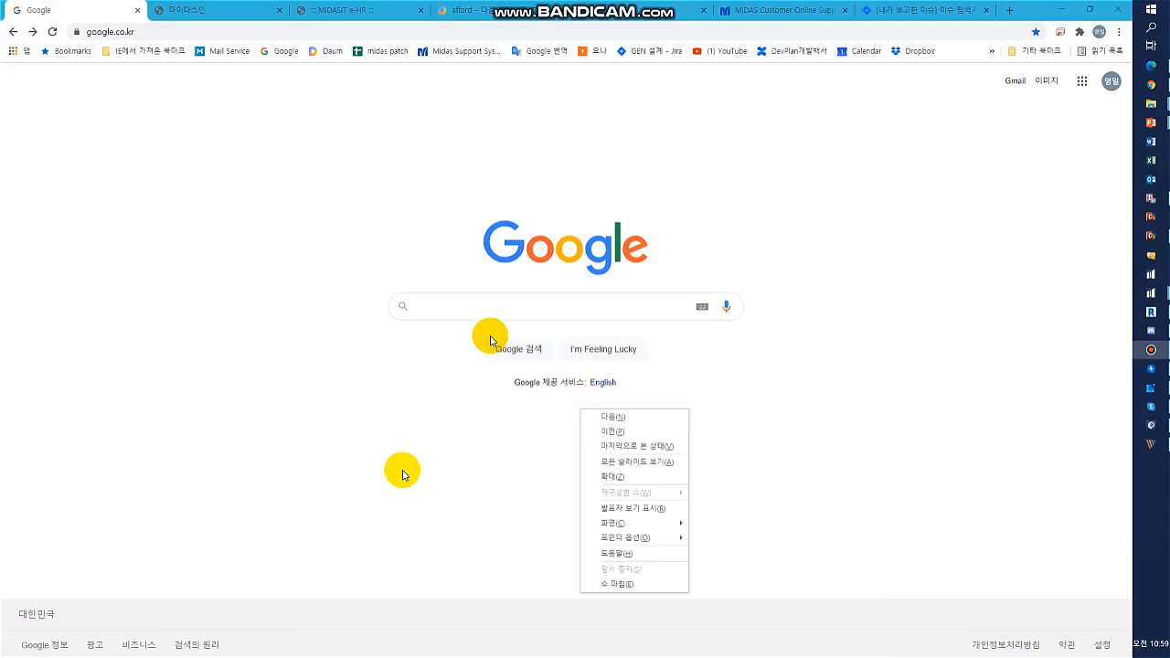
pyautogui.click(606, 587)
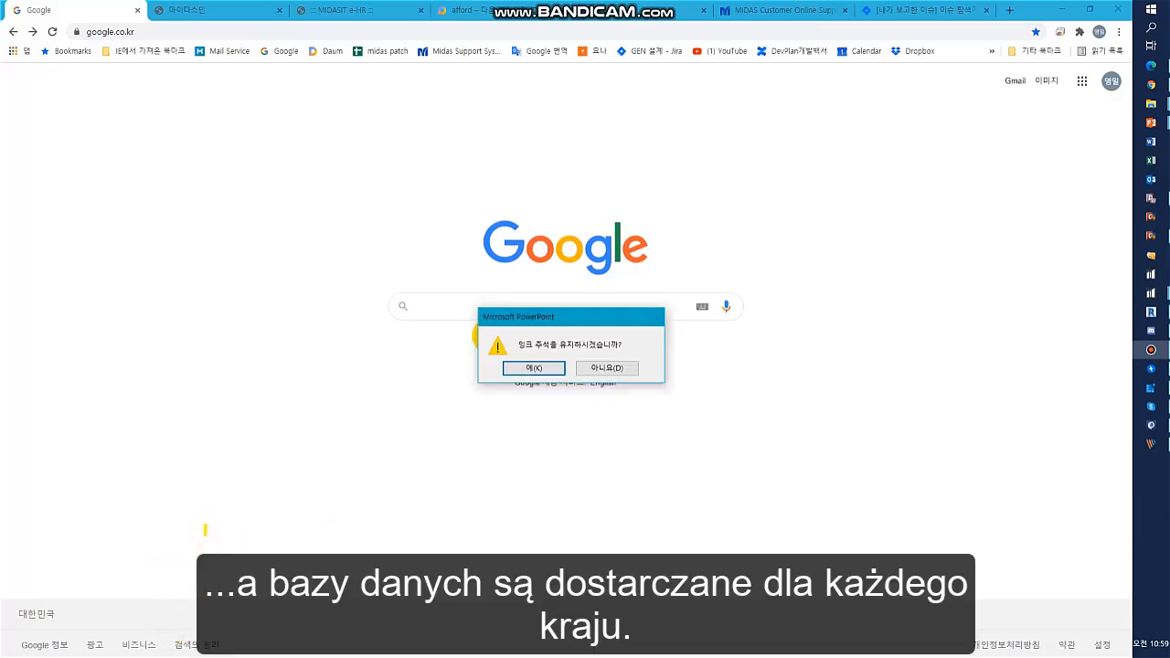
pyautogui.click(615, 367)
pyautogui.rightClick(298, 477)
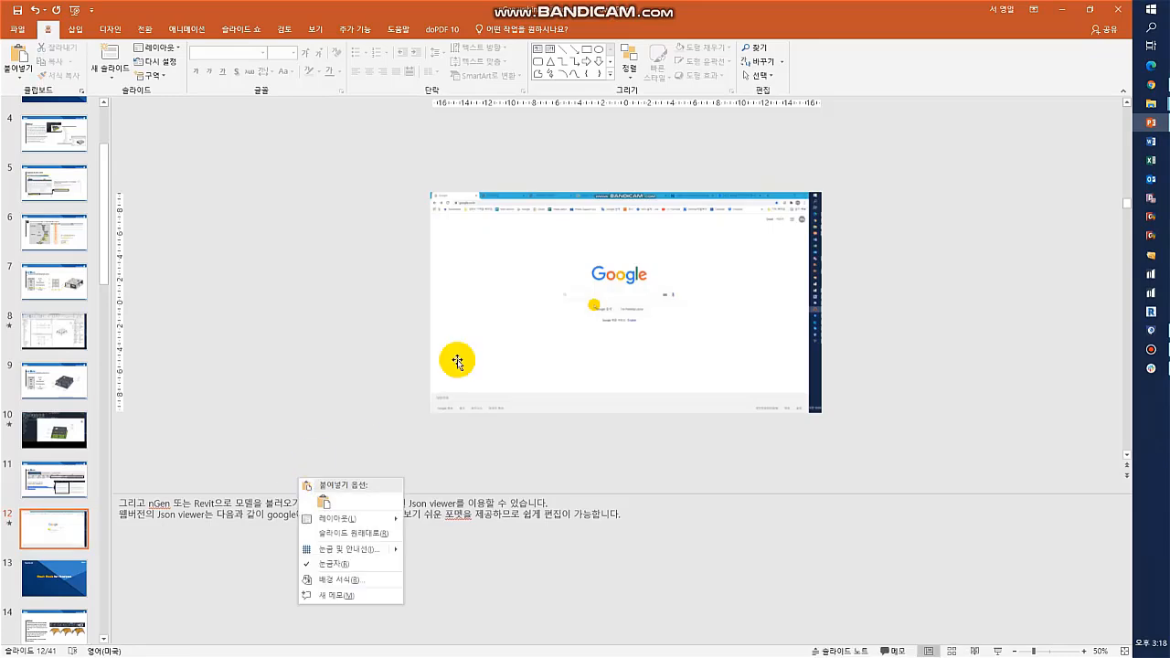
pyautogui.click(457, 360)
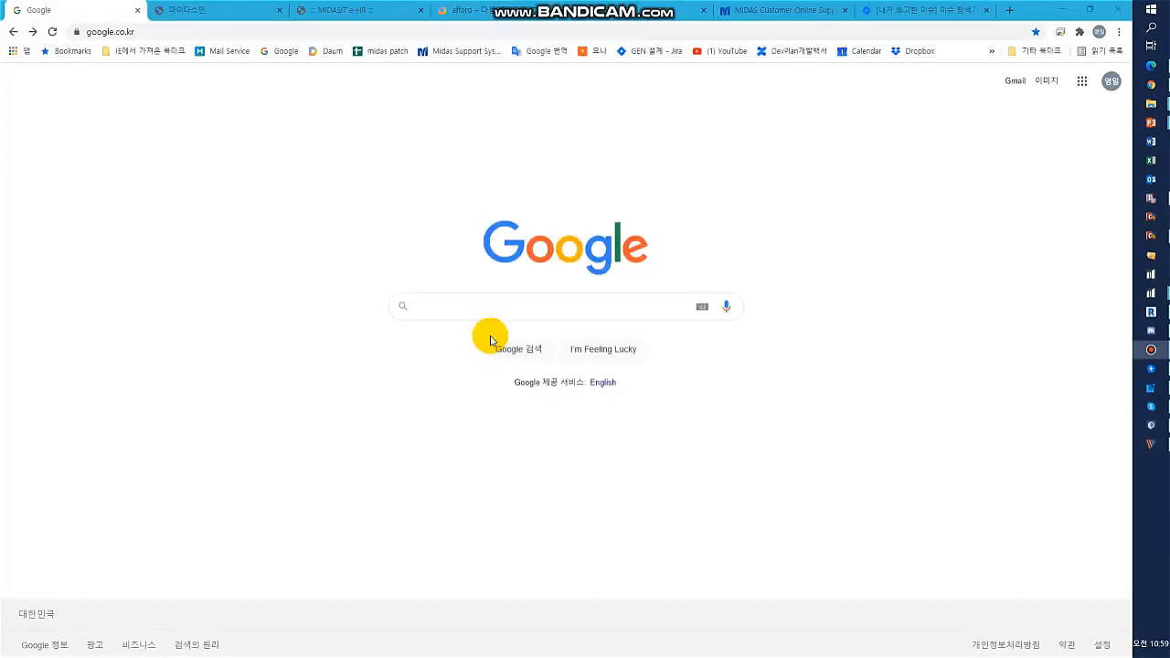
pyautogui.moveTo(117, 622)
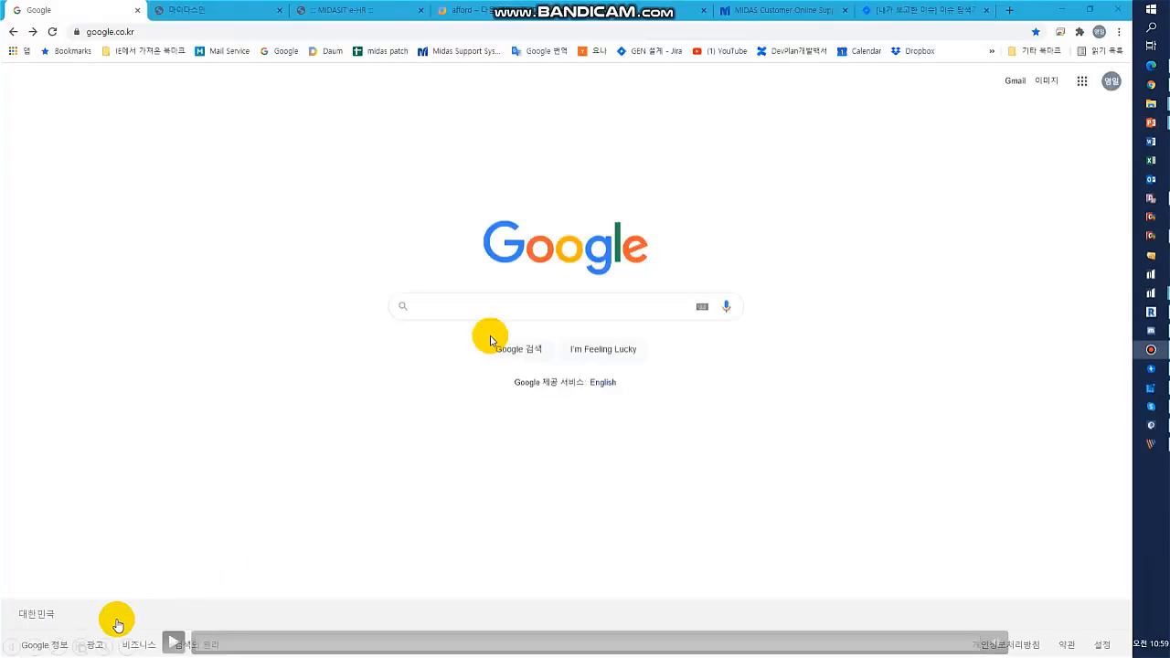
pyautogui.click(173, 642)
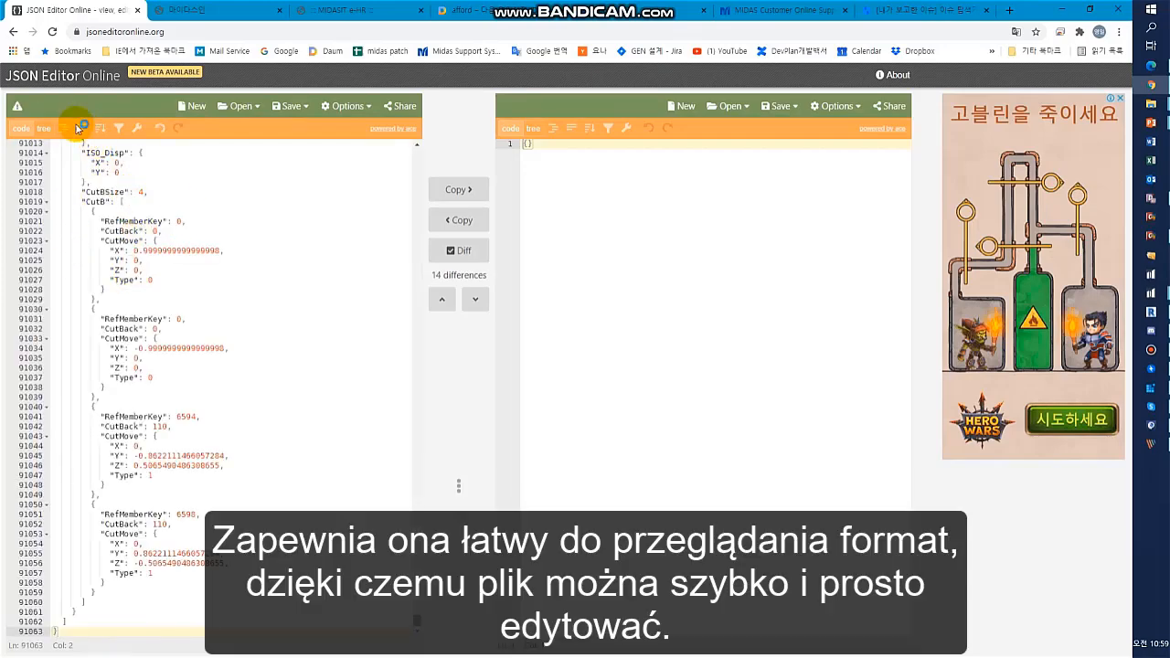
# Step: Show the model's JSON data as a tree and set the TYPE of MATERIAL item 1 to CONC02
pyautogui.click(43, 128)
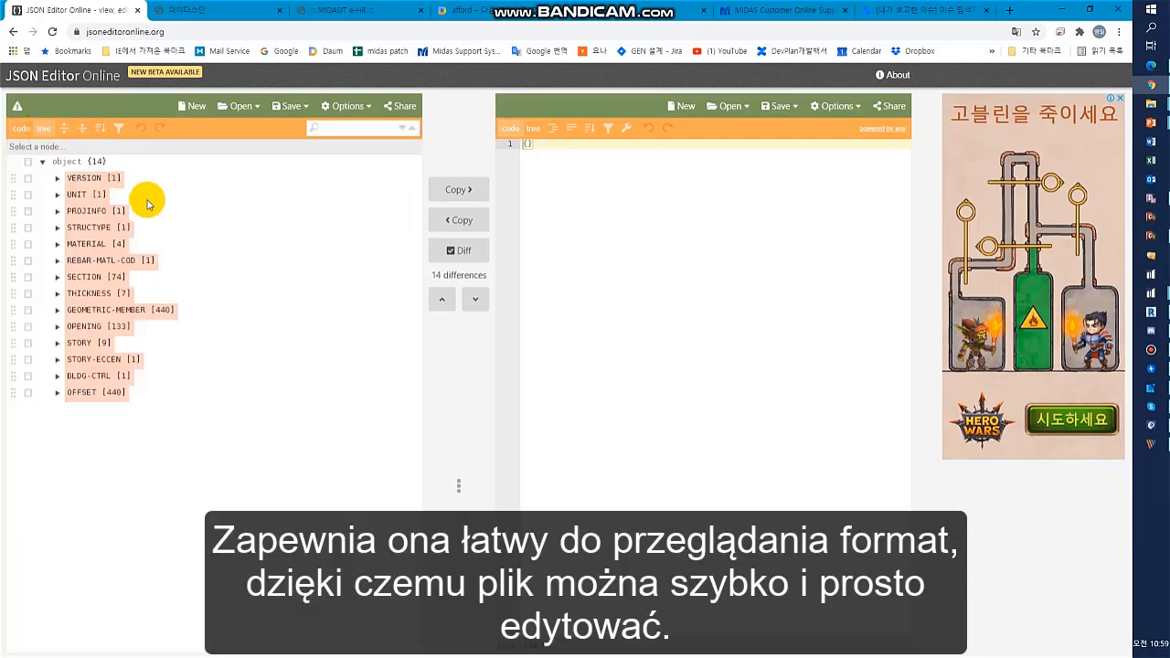
pyautogui.click(64, 210)
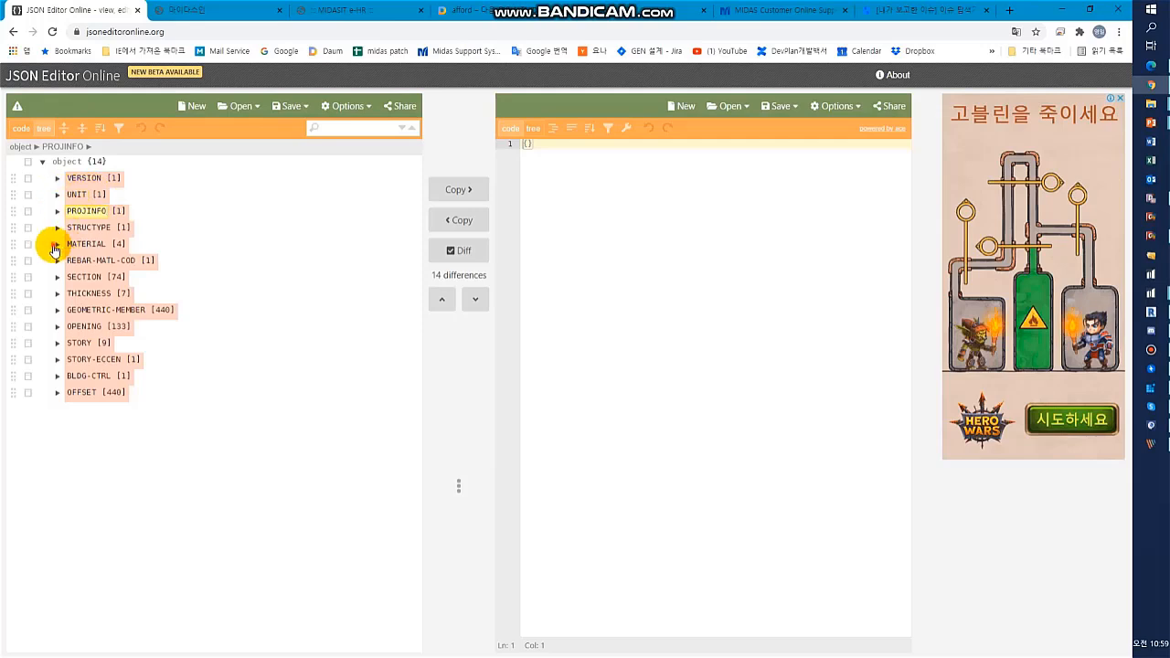
pyautogui.click(55, 245)
pyautogui.click(72, 277)
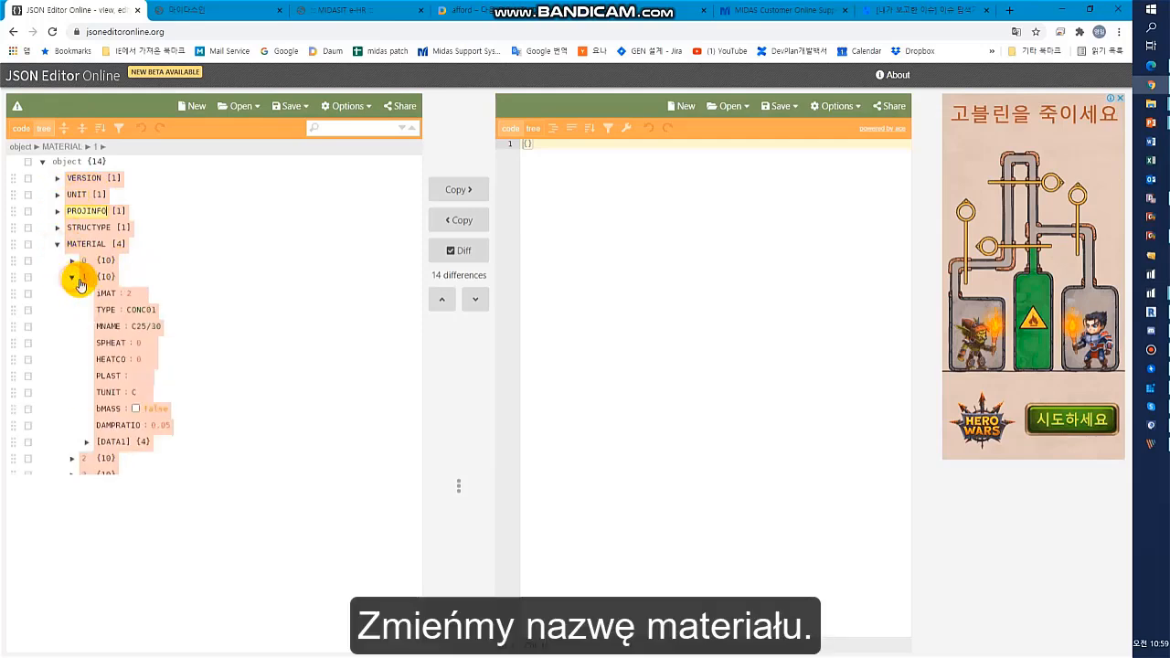
pyautogui.click(146, 310)
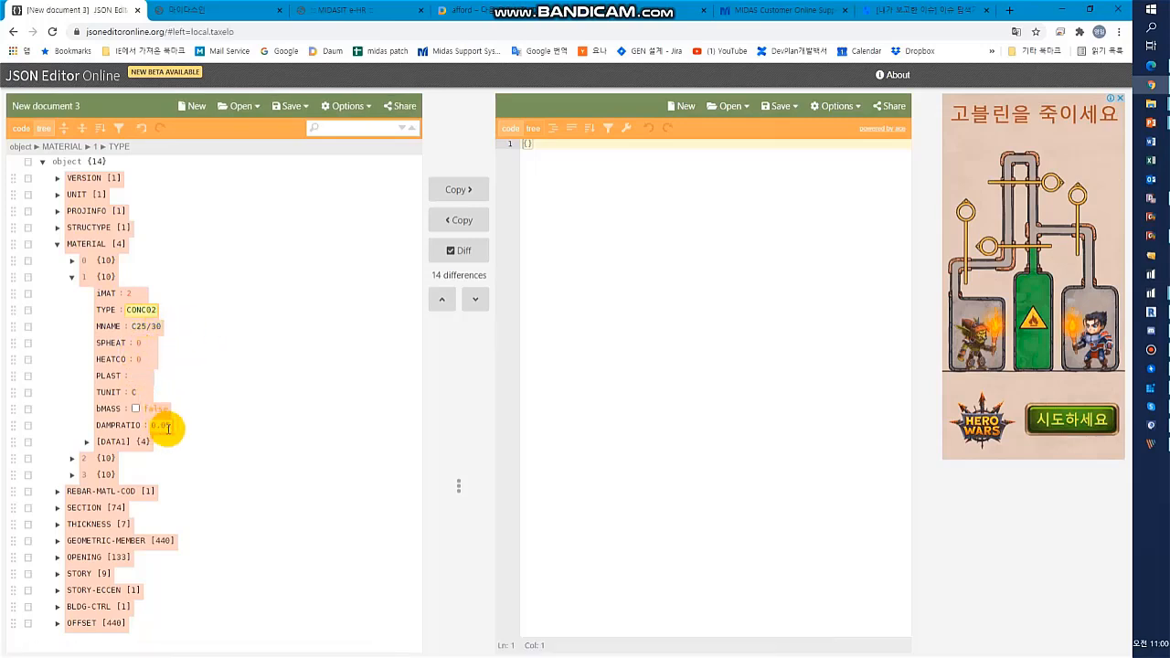
# Step: Expand MATERIAL item 2 in the JSON tree and set its TYPE to CONC01
pyautogui.click(72, 458)
pyautogui.click(136, 491)
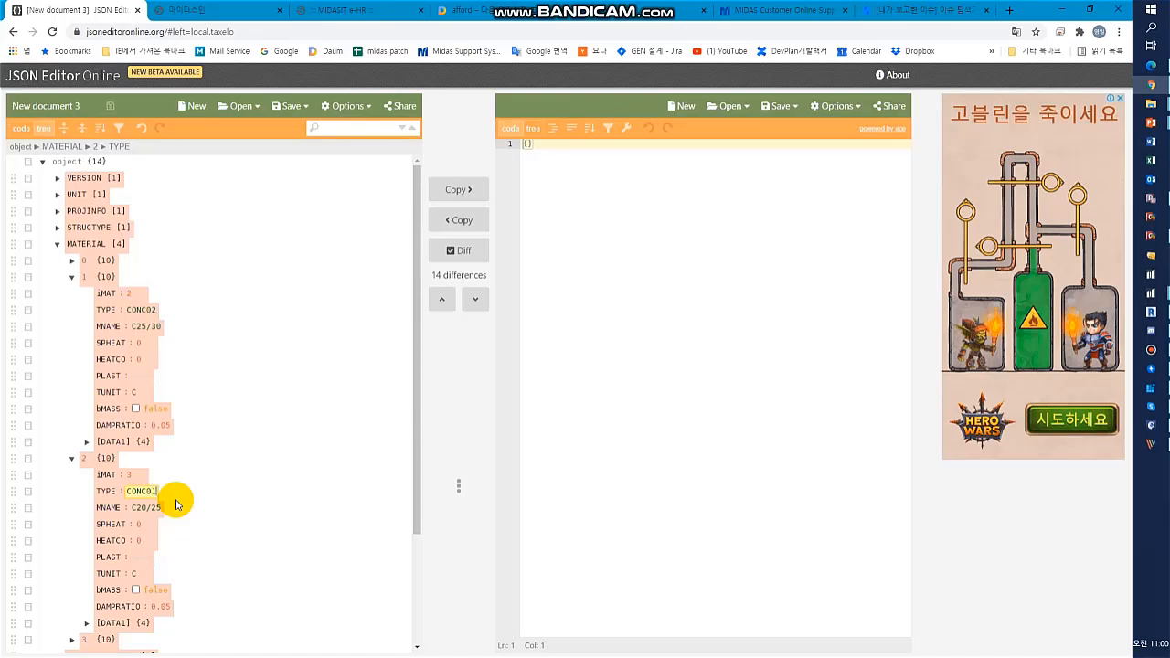
pyautogui.scroll(-2, 36, 431)
pyautogui.scroll(2, 36, 262)
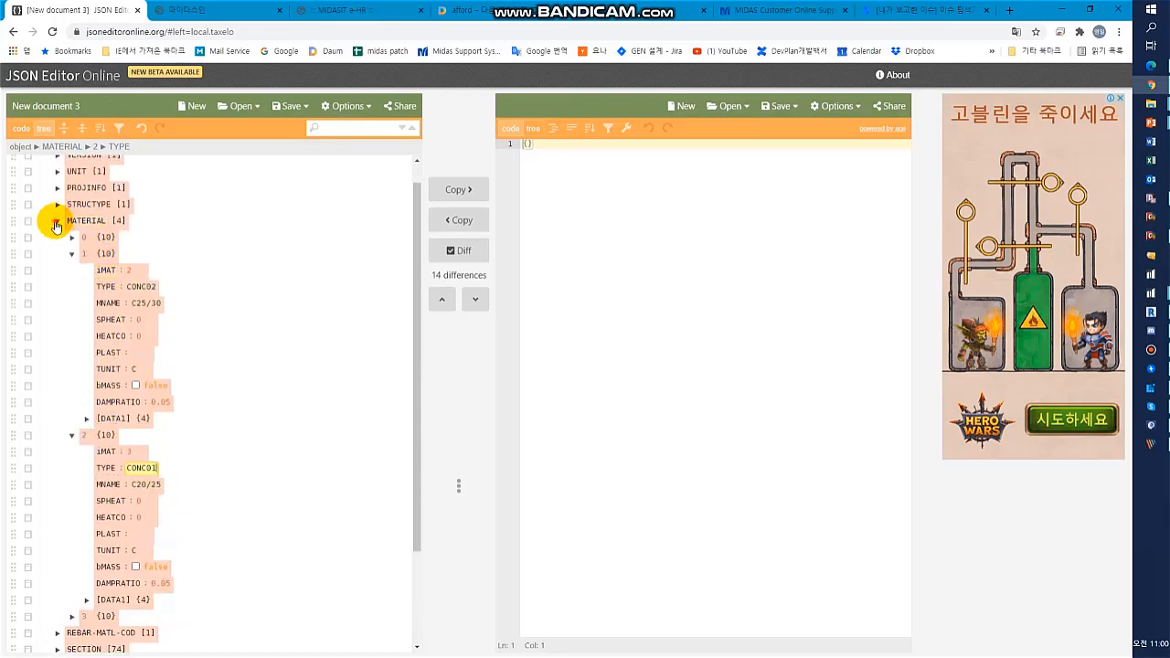
# Step: In the JSON tree, set SECTION item 1's SNAME to SB 250x1250 and D2 to 250, and open the document's save options
pyautogui.click(56, 222)
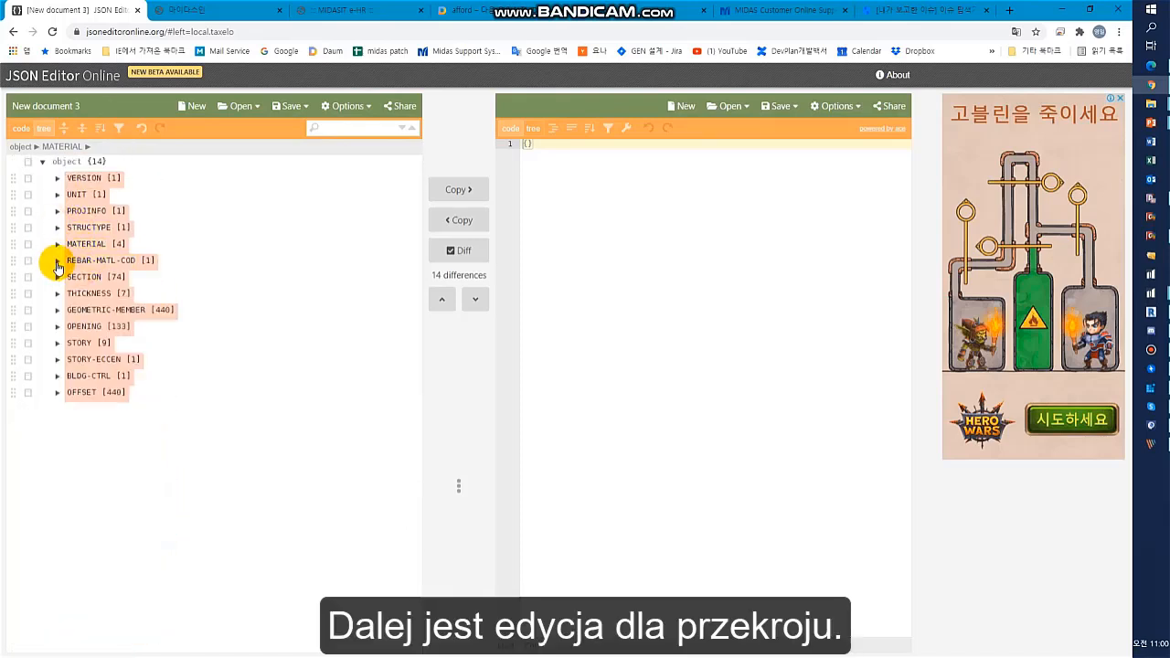
pyautogui.click(56, 278)
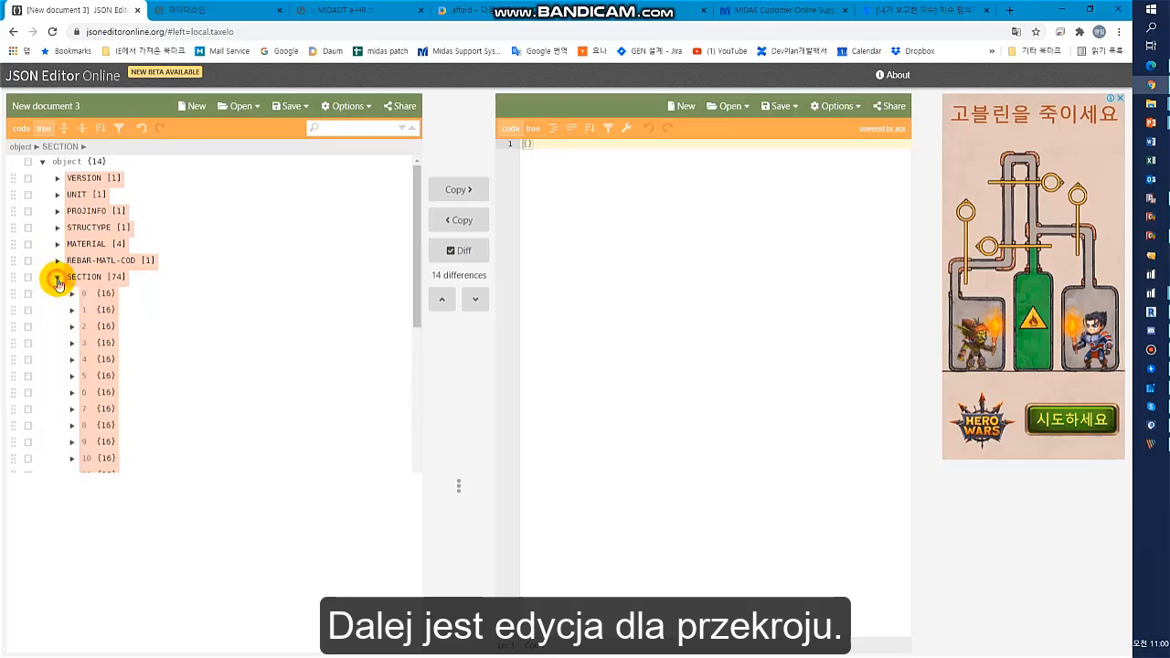
pyautogui.click(72, 309)
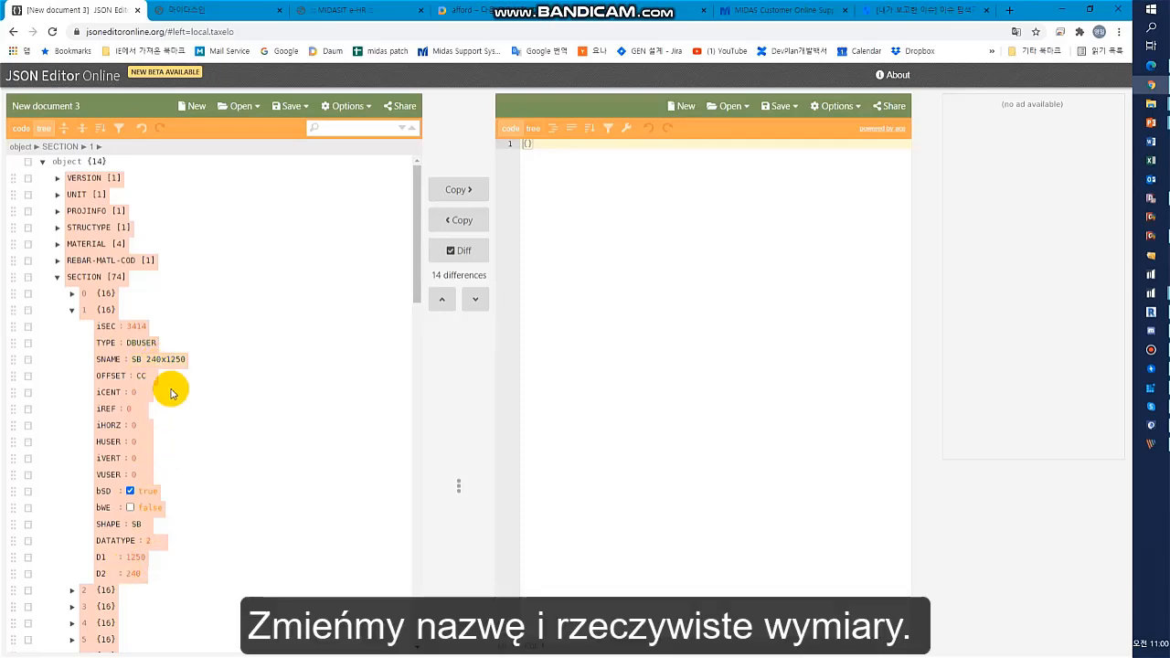
pyautogui.click(158, 362)
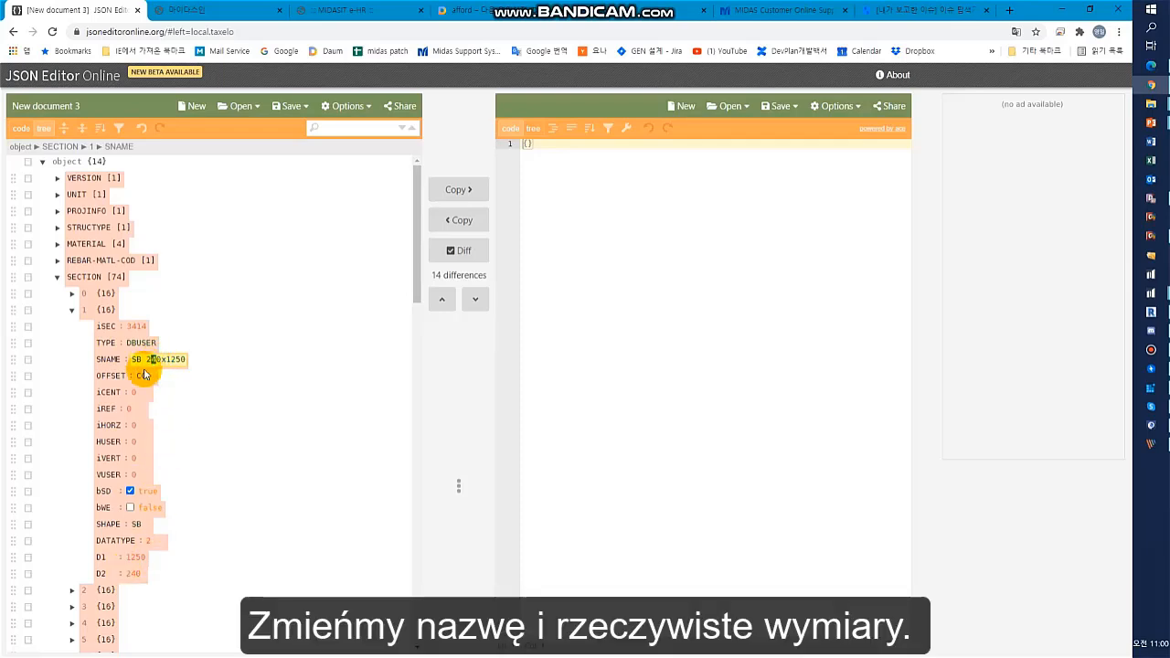
pyautogui.write('5')
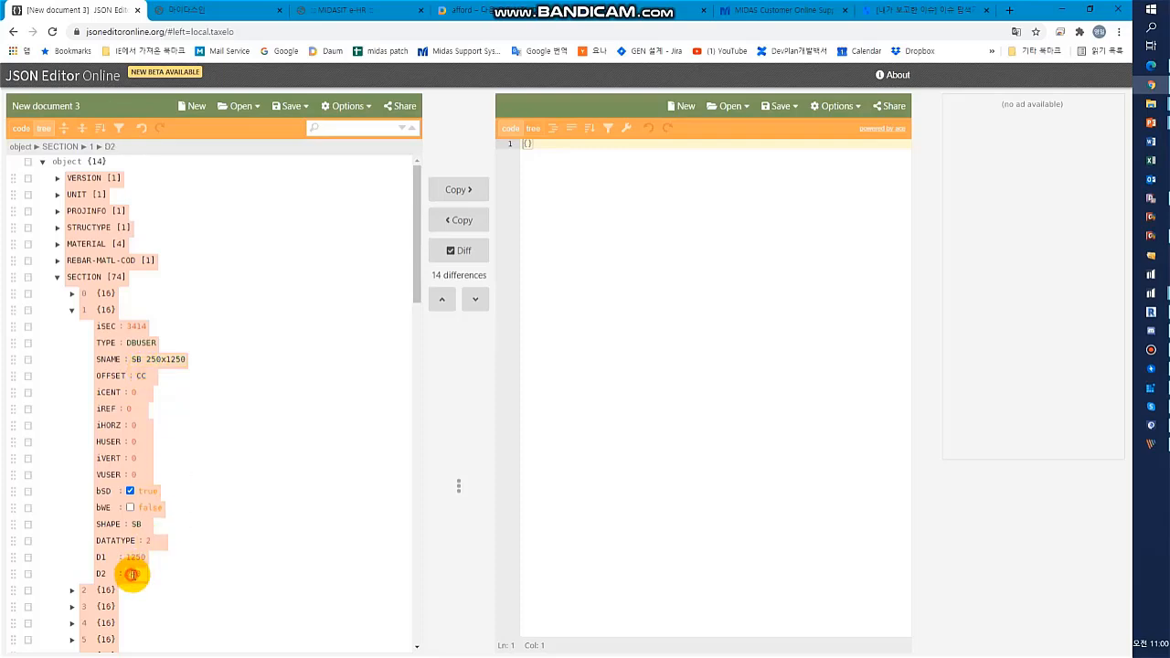
pyautogui.moveTo(134, 573); pyautogui.dragTo(111, 562)
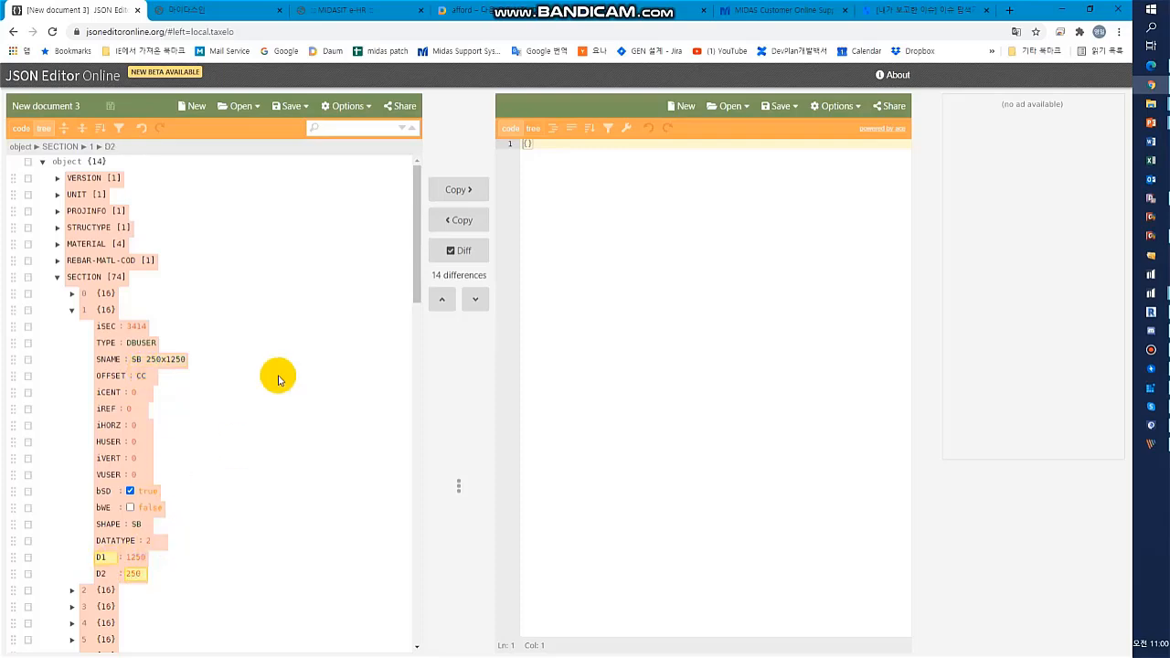
pyautogui.click(291, 106)
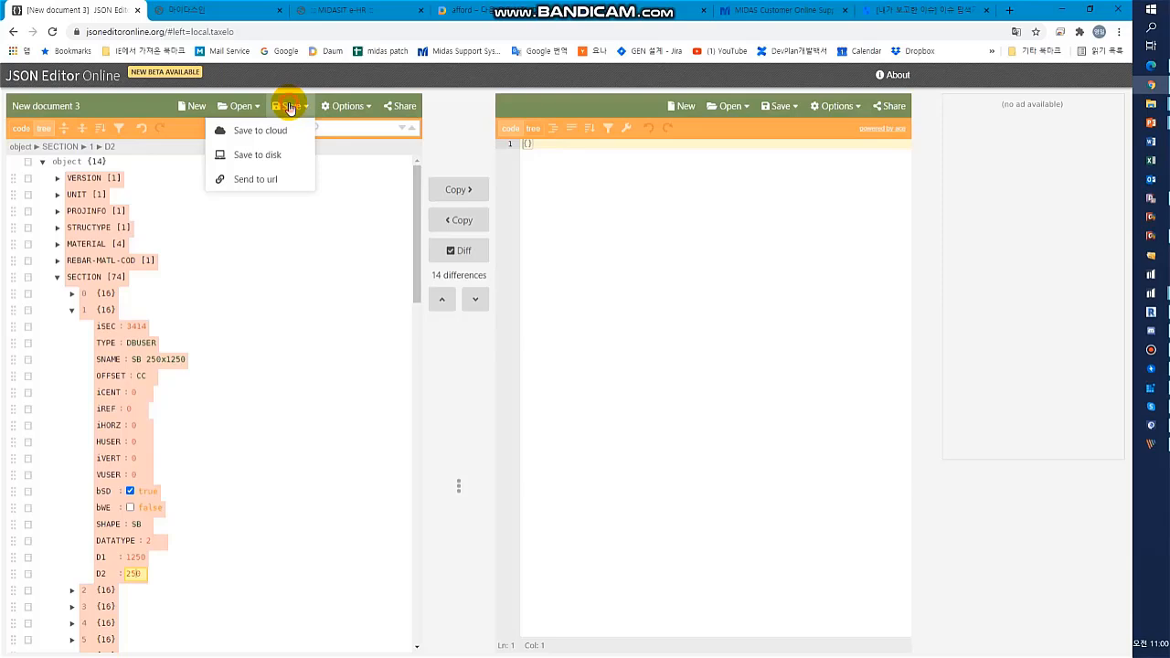
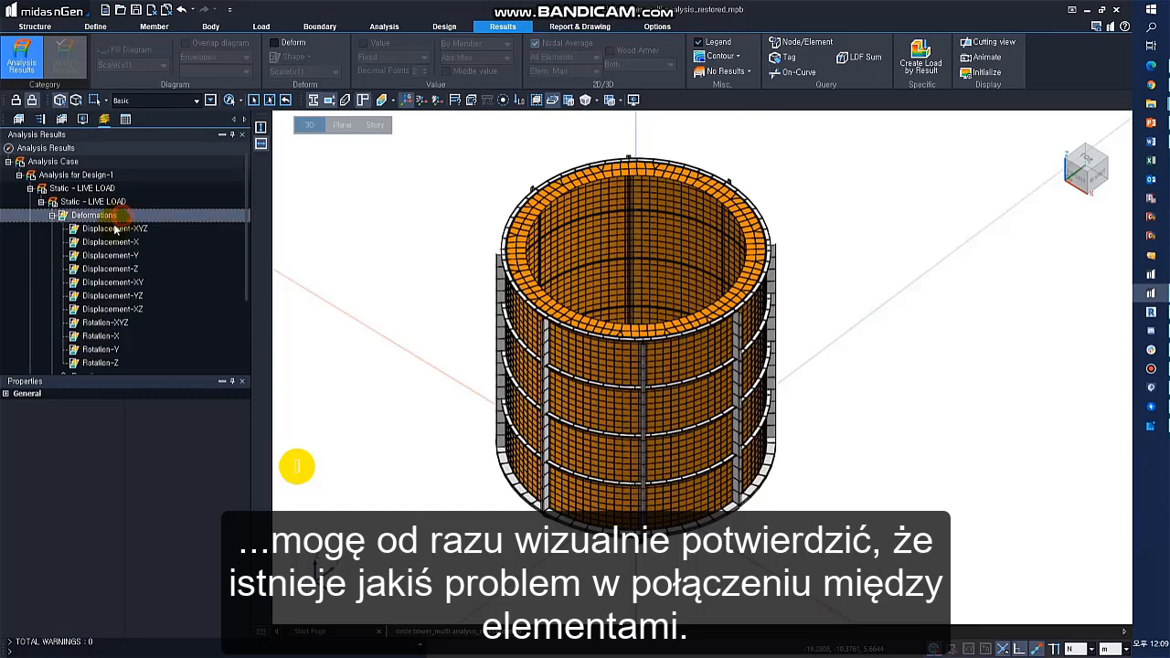
# Step: Switch to midas nGen and show the Displacement-XYZ results of the static live load on the deformed tower model
pyautogui.doubleClick(122, 228)
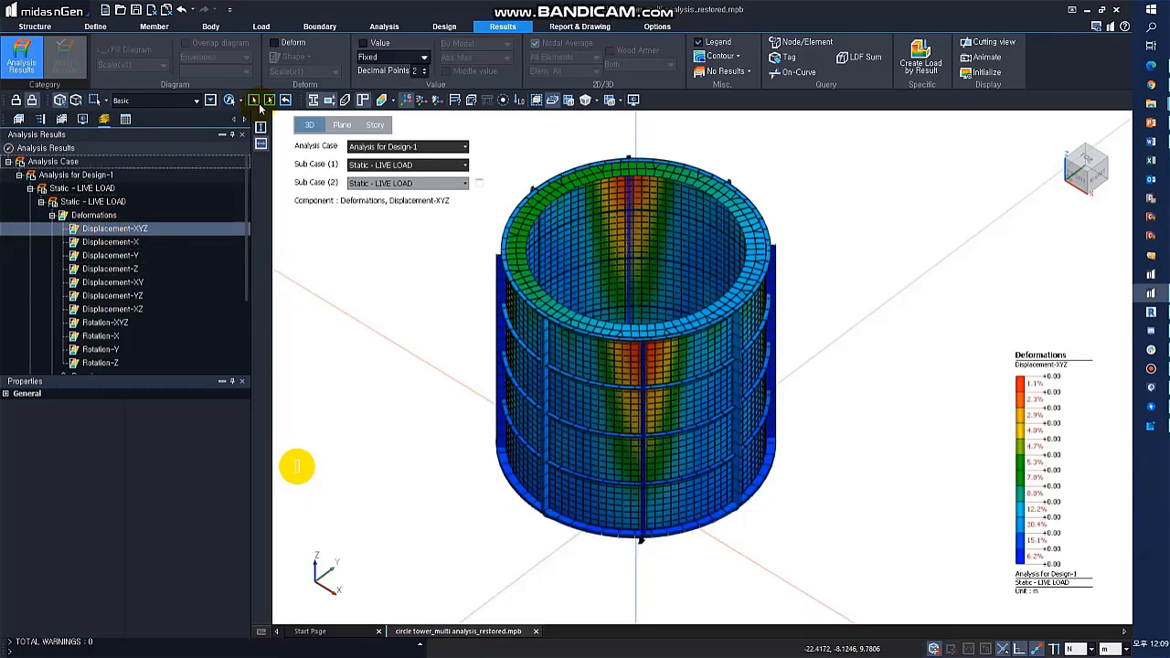
pyautogui.click(274, 42)
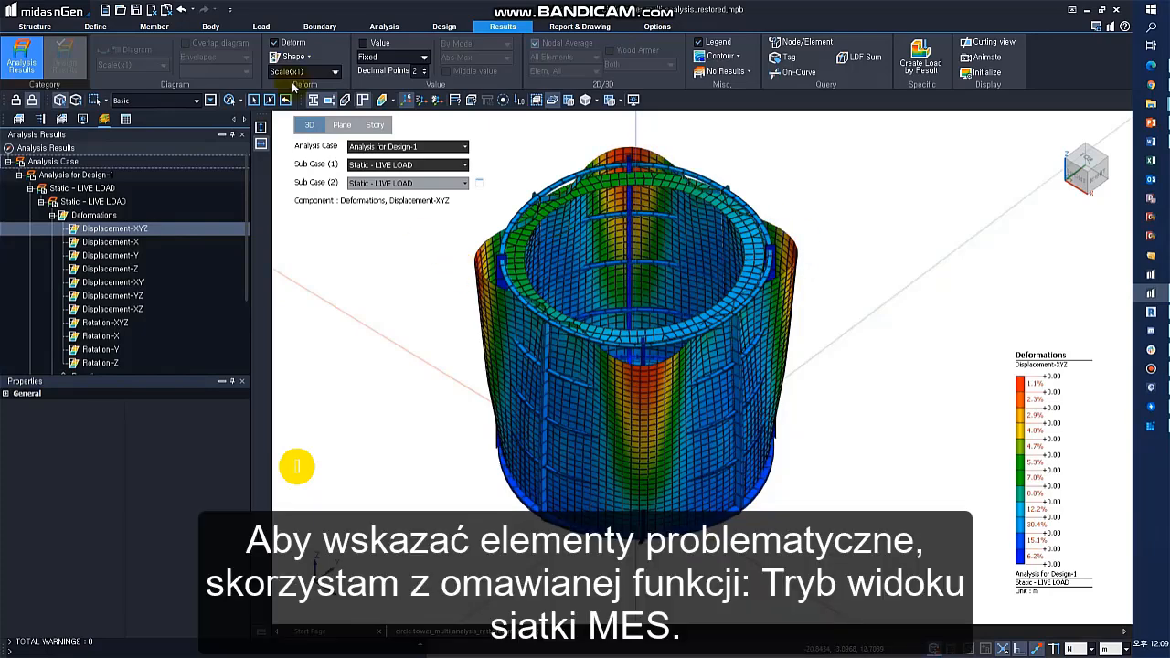
# Step: Enter Mesh View Mode and check the mesh result of all members for unconnected members
pyautogui.click(384, 28)
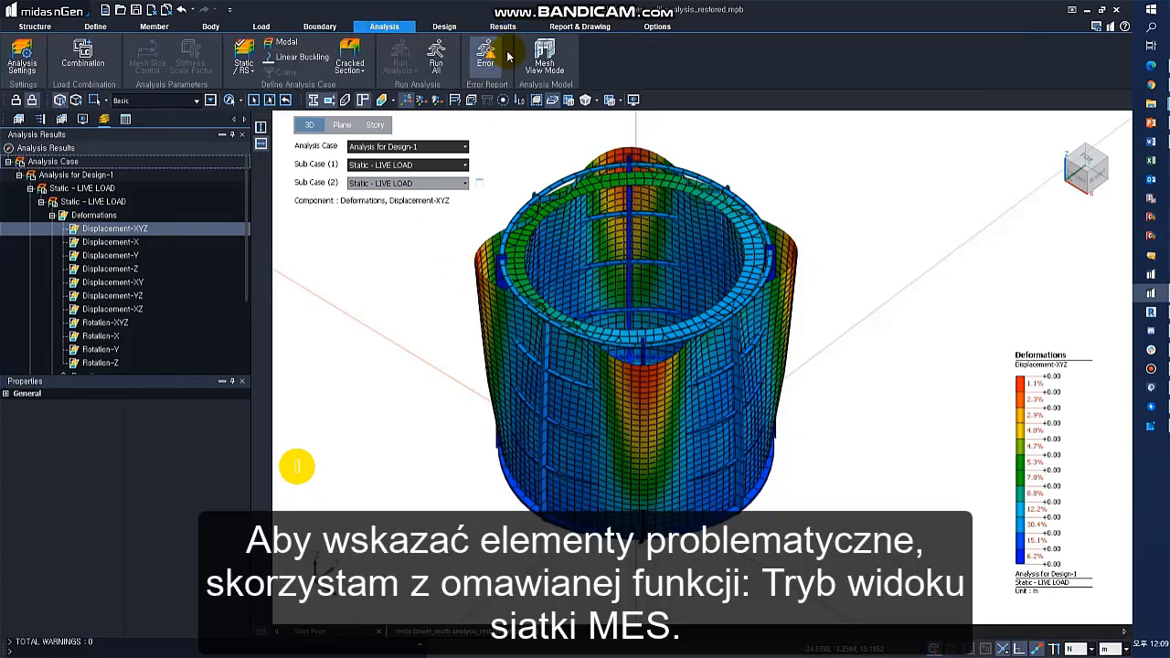
pyautogui.click(560, 66)
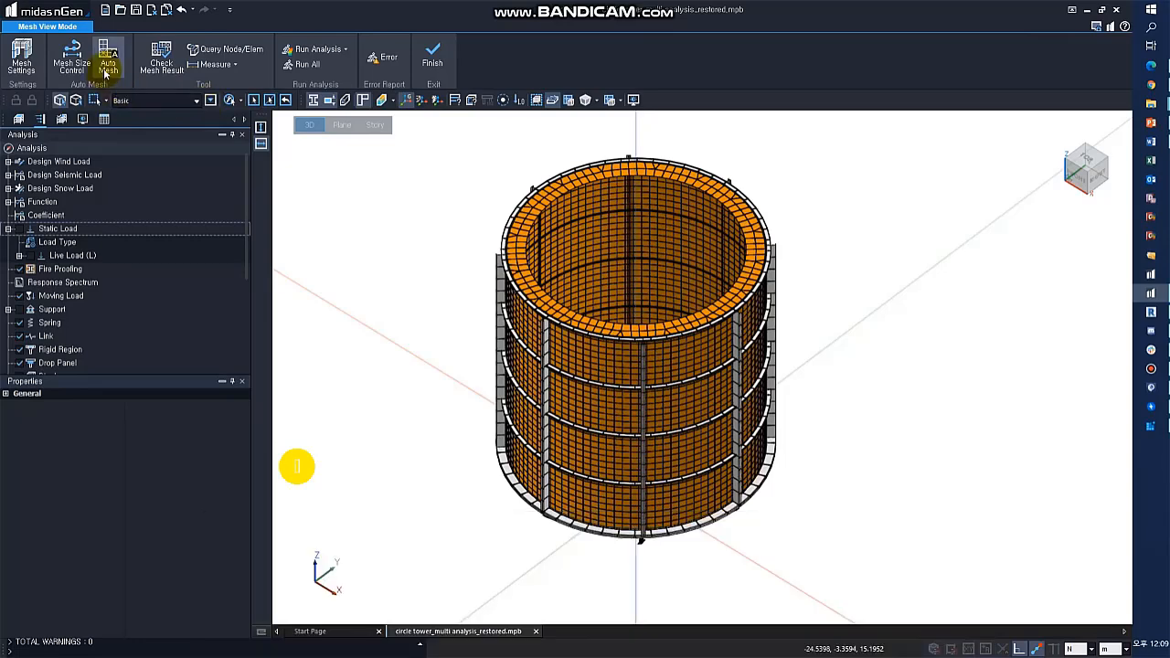
pyautogui.click(158, 57)
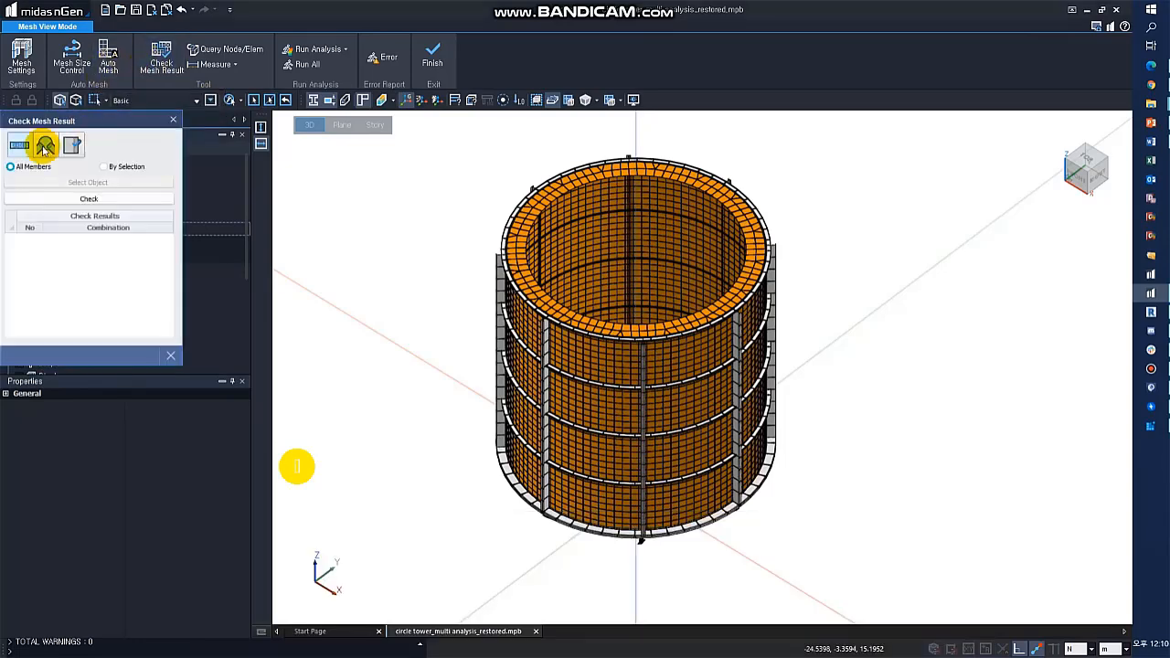
pyautogui.click(45, 198)
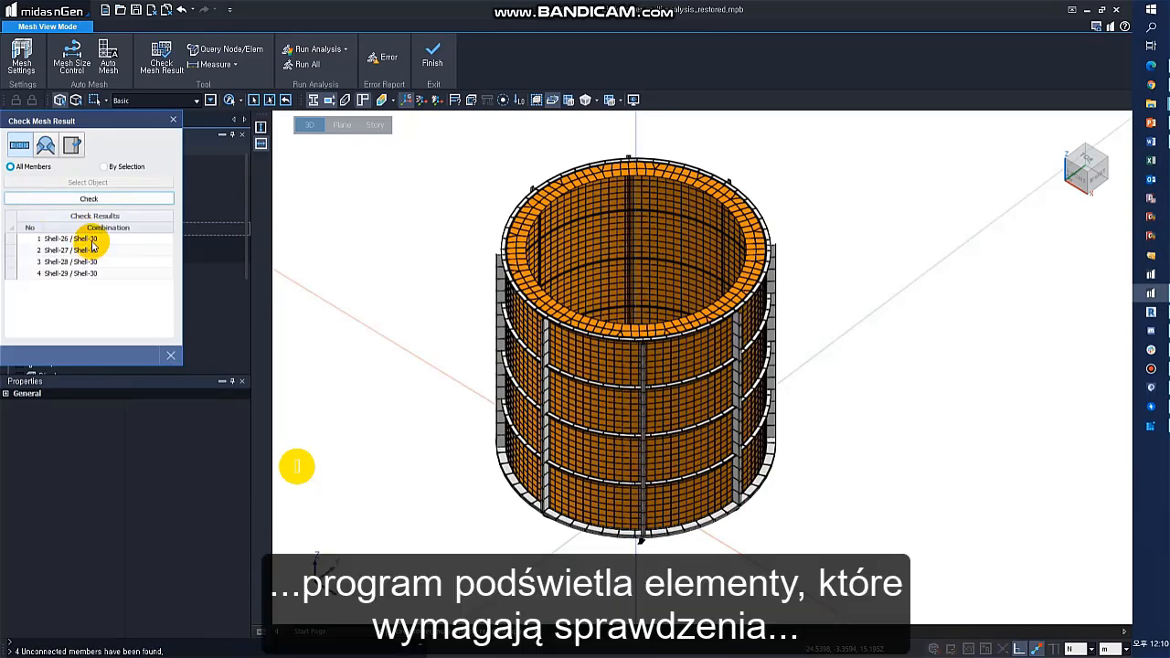
# Step: Locate the shell combinations listed in the mesh check on the tower, starting with Shell-26 / Shell-30
pyautogui.click(93, 241)
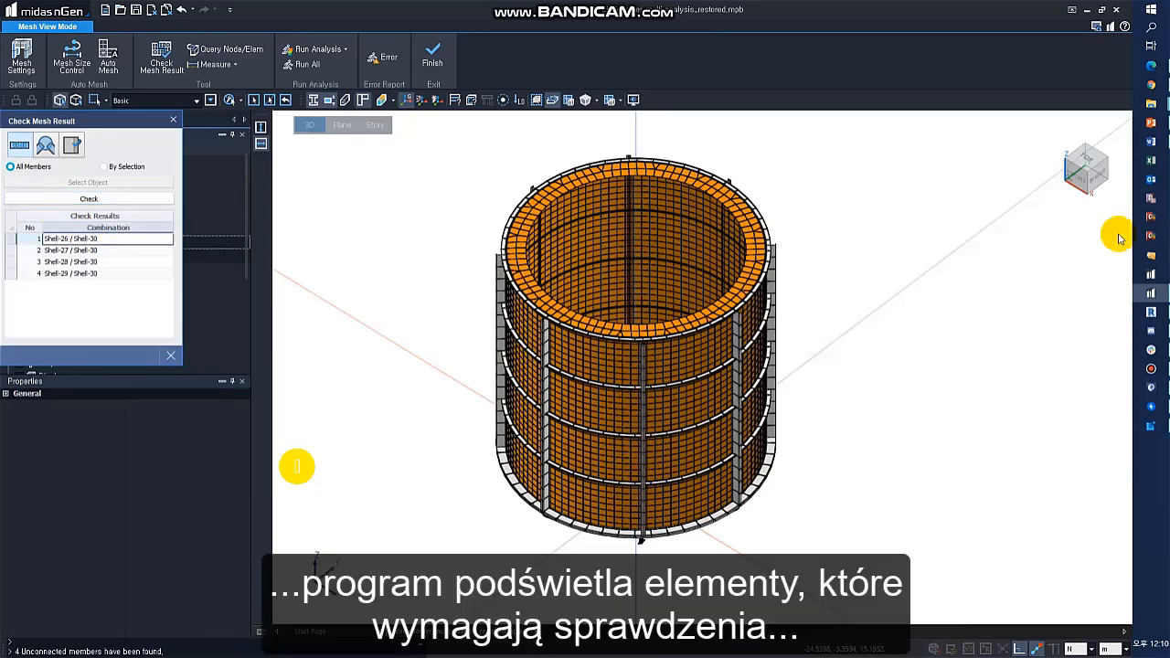
pyautogui.moveTo(1079, 174); pyautogui.dragTo(1104, 186)
pyautogui.click(1105, 186)
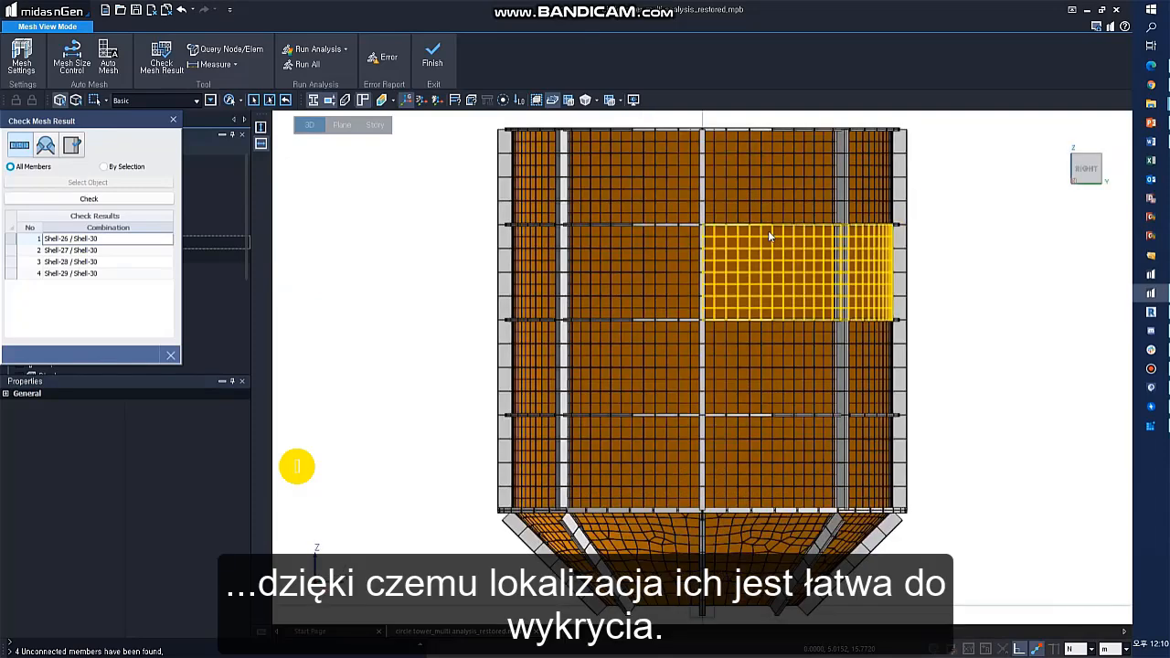
pyautogui.click(115, 251)
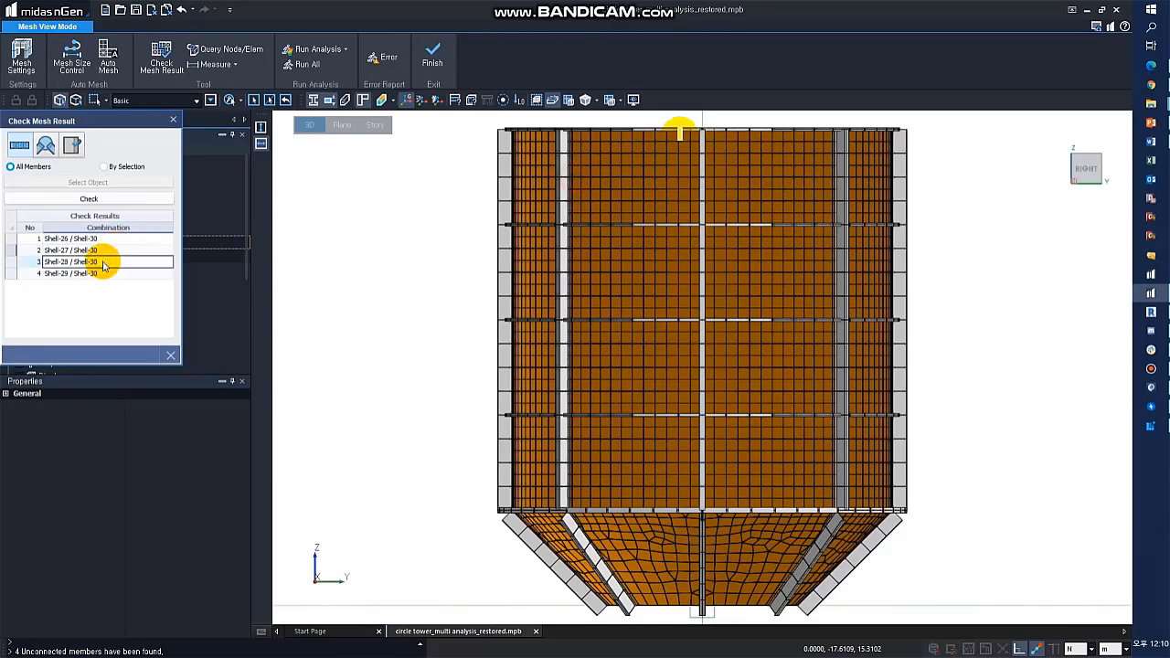
# Step: Select the uppermost wall shell and the adjoining ring shell to inspect their connection, and close the mesh check
pyautogui.keyDown('ctrl'); pyautogui.moveTo(454, 271); pyautogui.dragTo(444, 262, button='middle'); pyautogui.keyUp('ctrl')
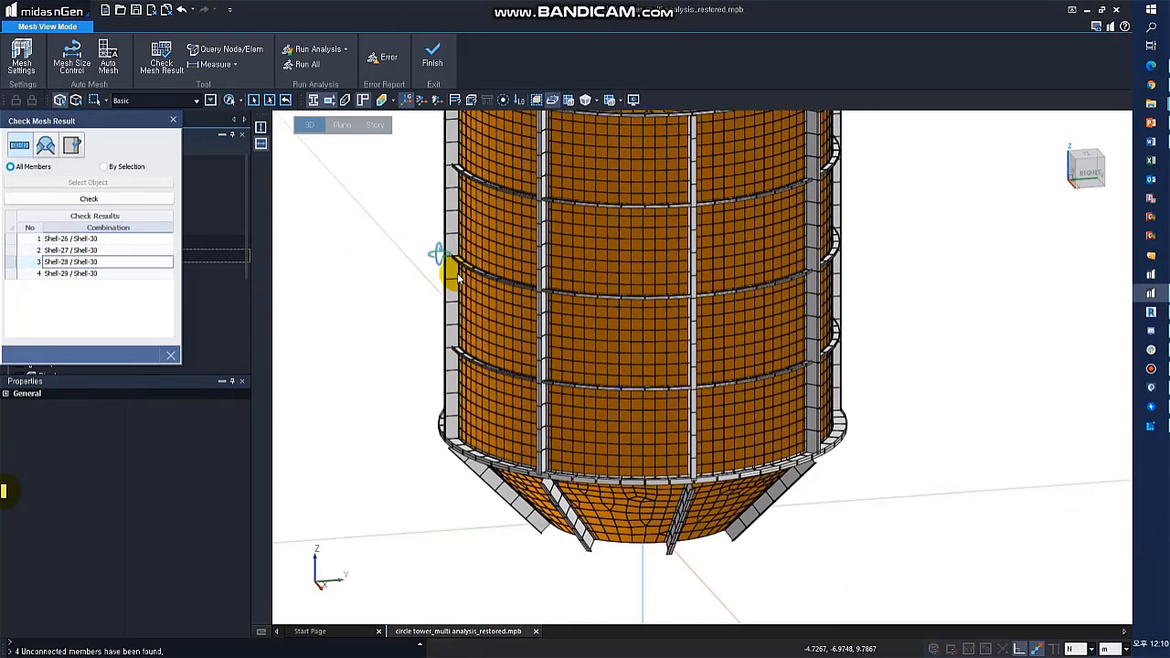
pyautogui.moveTo(515, 296); pyautogui.dragTo(544, 532, button='middle')
pyautogui.click(781, 364)
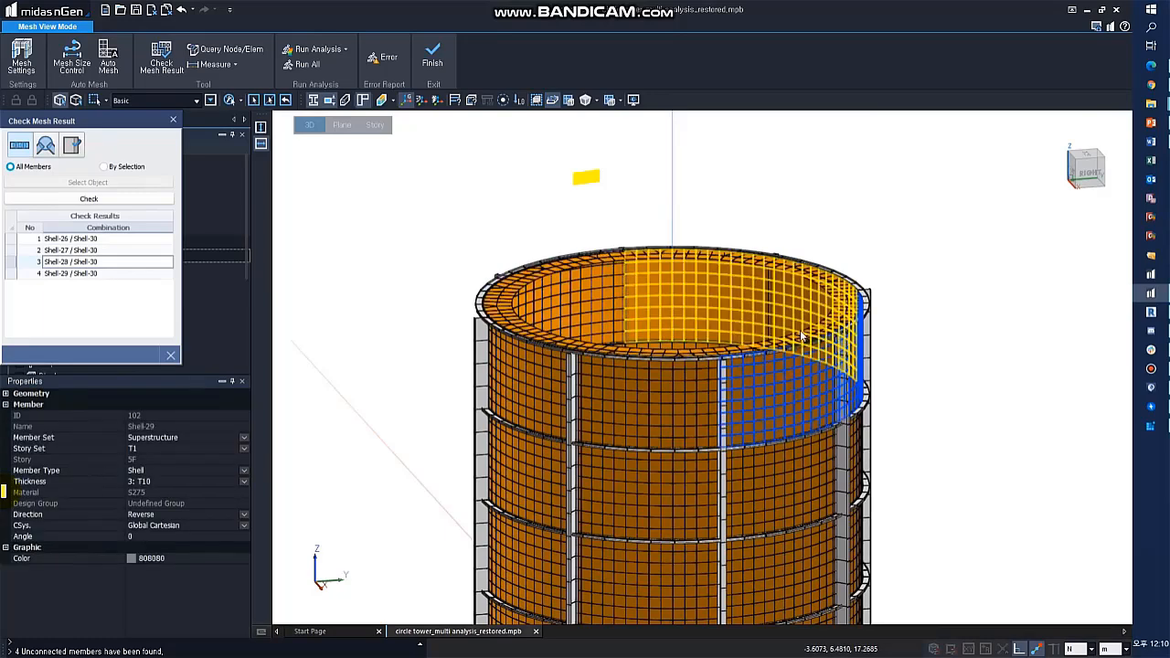
pyautogui.click(155, 311)
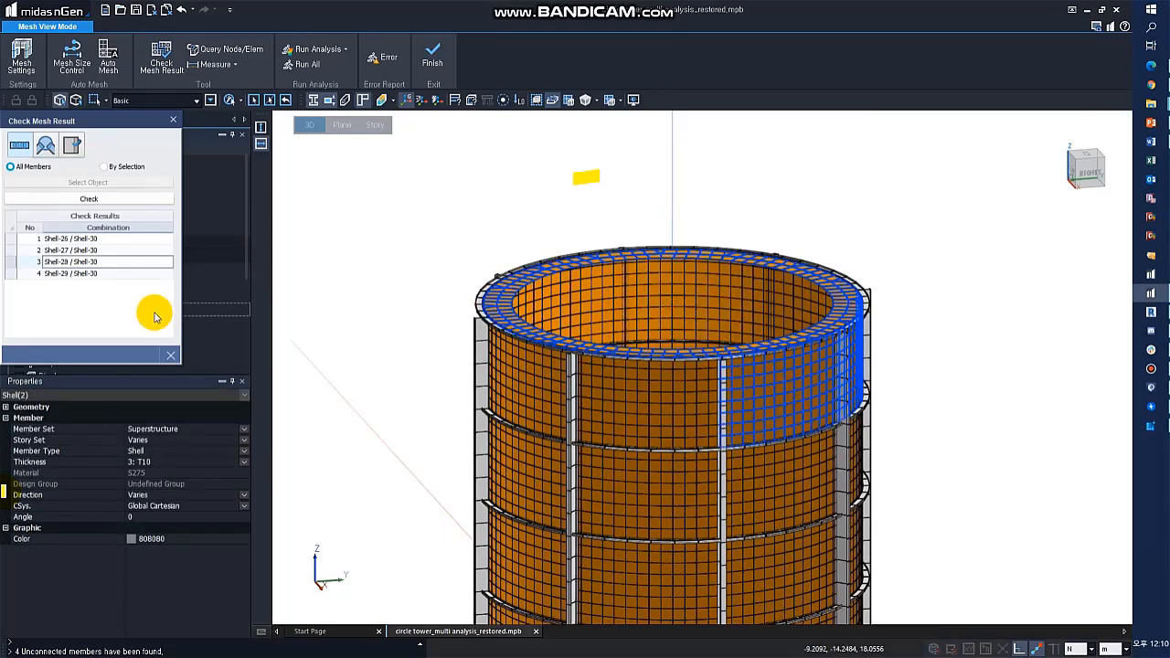
pyautogui.click(170, 360)
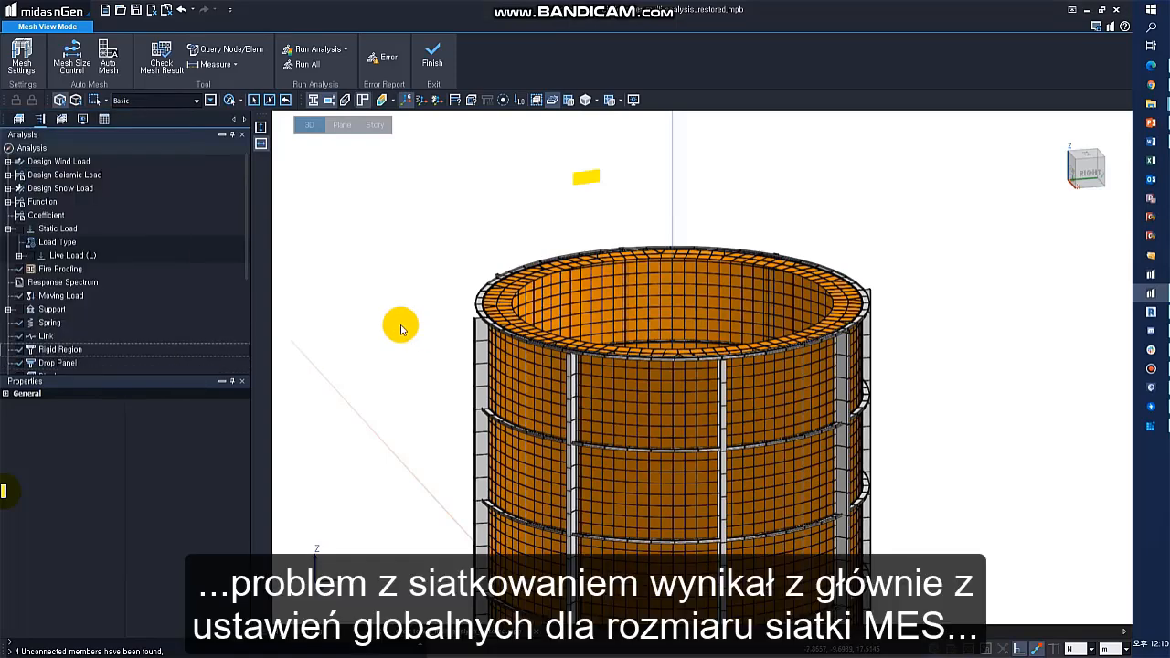
# Step: Leave Mesh View Mode, set the default 2D mesh length to 1 m in the analysis settings, and rerun the analysis
pyautogui.click(432, 51)
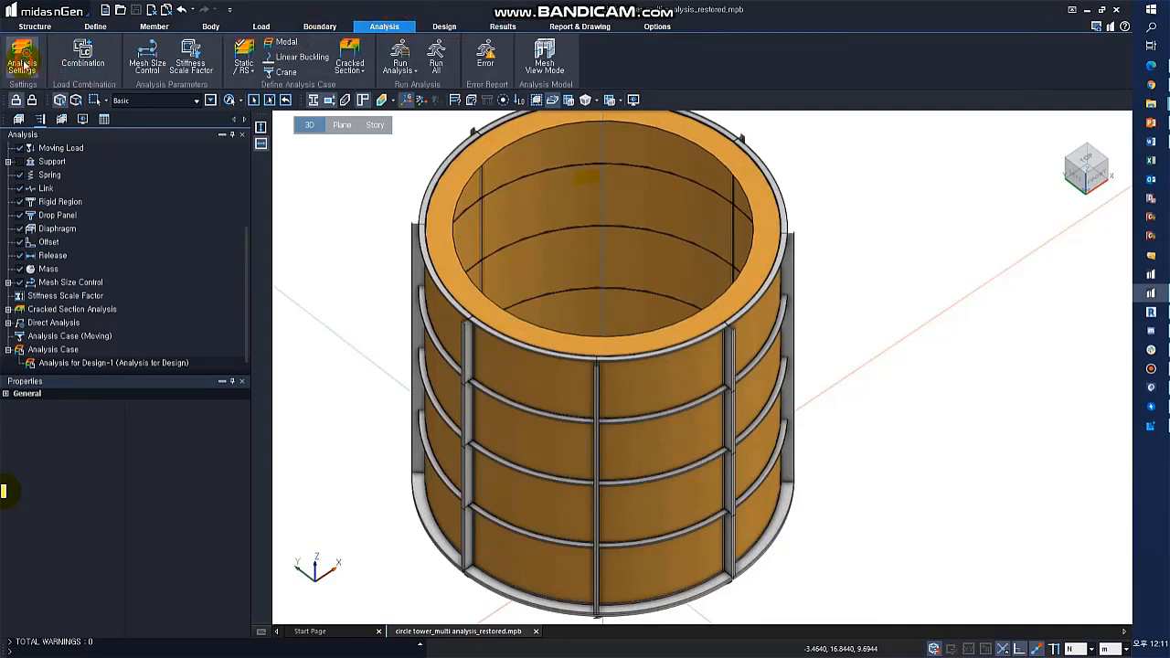
pyautogui.click(22, 60)
pyautogui.click(266, 210)
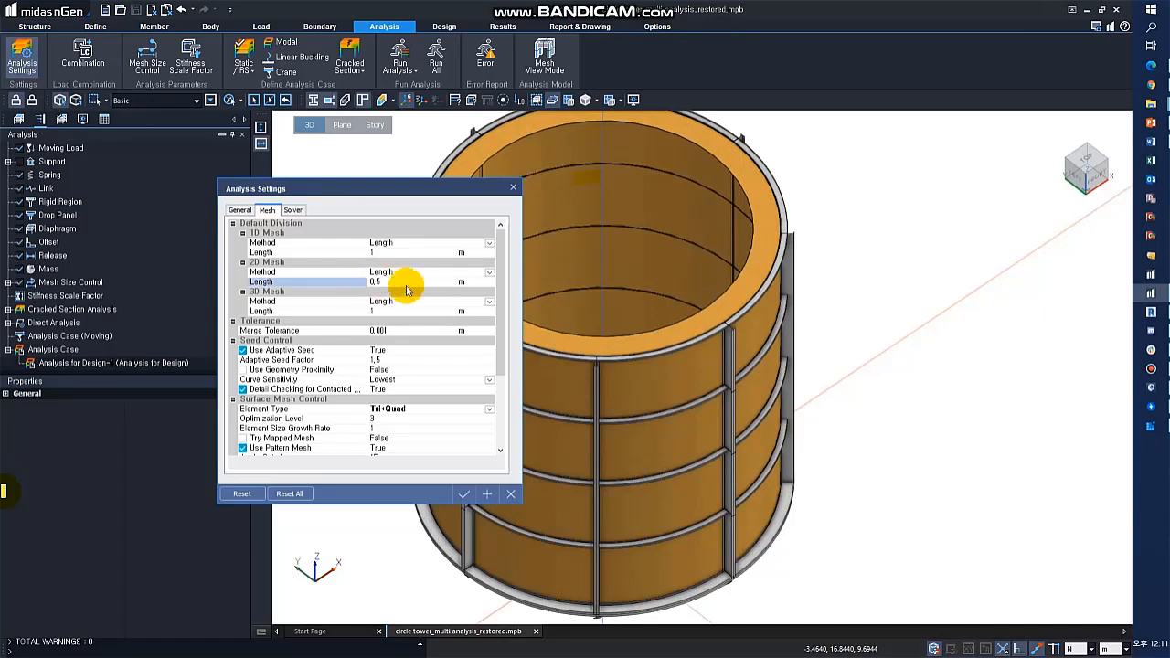
pyautogui.press('BackSpace')
pyautogui.press('BackSpace')
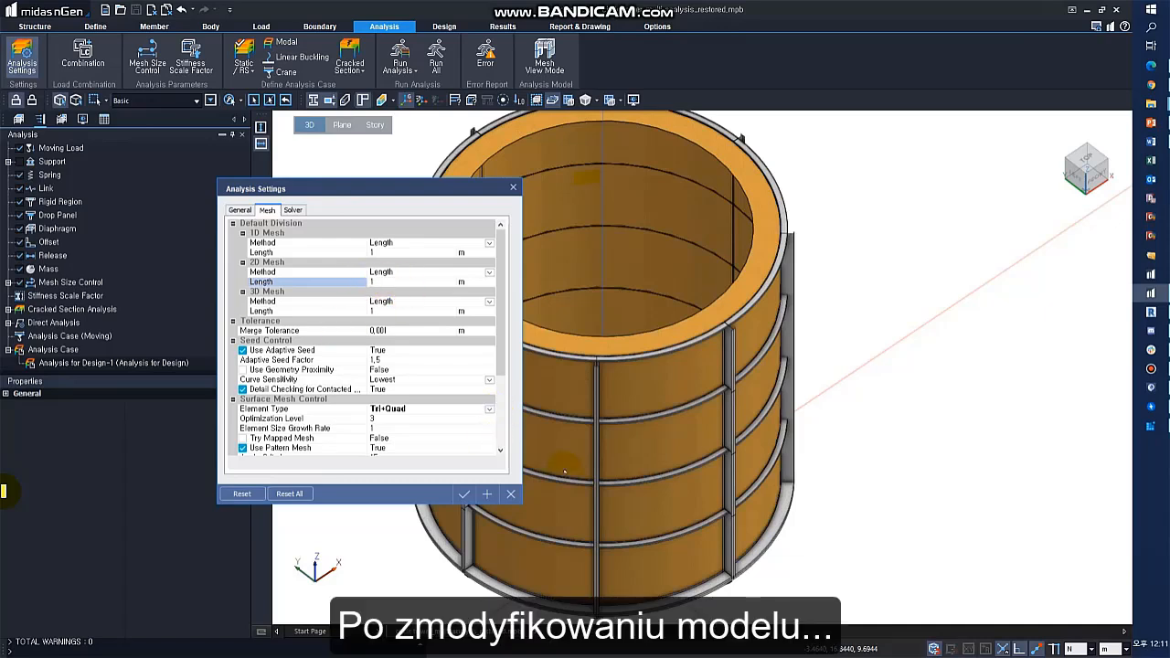
pyautogui.click(464, 494)
pyautogui.click(390, 372)
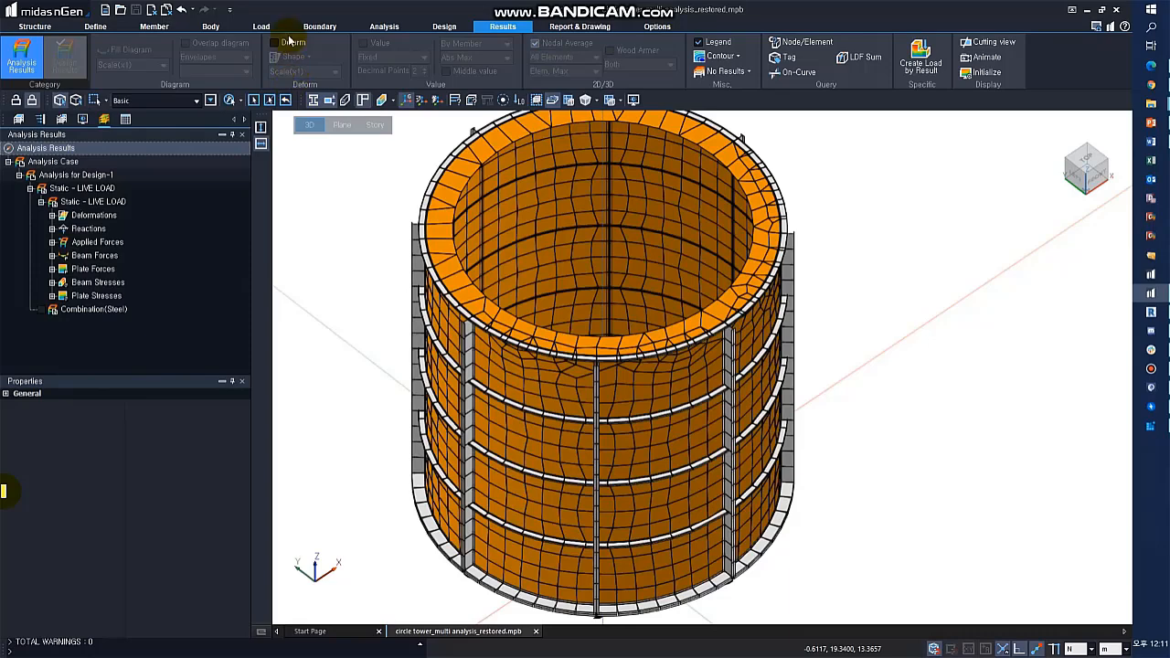
# Step: Display the deformed shape with Displacement-XYZ contours for the rerun live load analysis and inspect the tower's upper ring
pyautogui.click(289, 42)
pyautogui.click(88, 228)
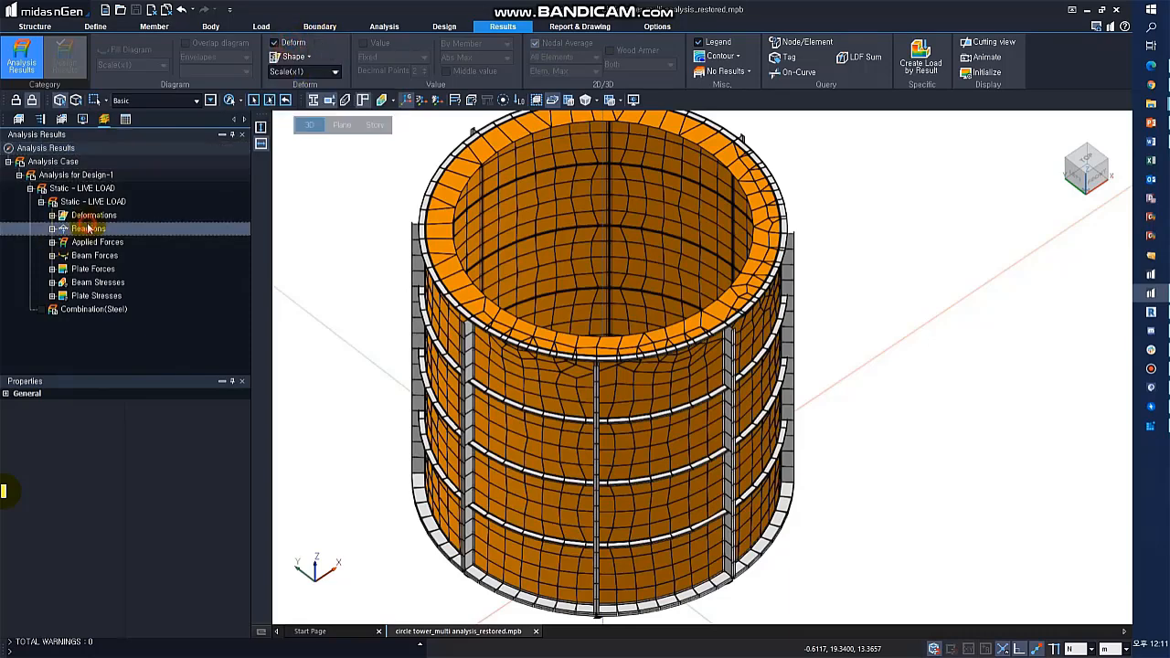
pyautogui.doubleClick(88, 214)
pyautogui.click(108, 229)
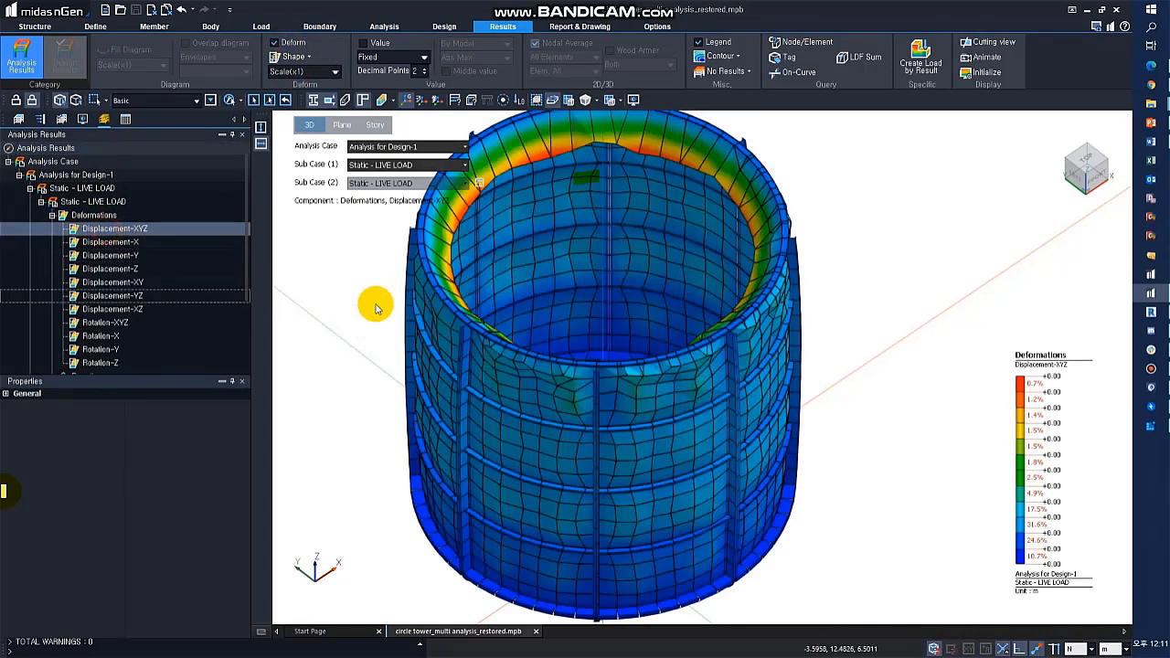
pyautogui.moveTo(375, 308); pyautogui.dragTo(626, 412, button='middle')
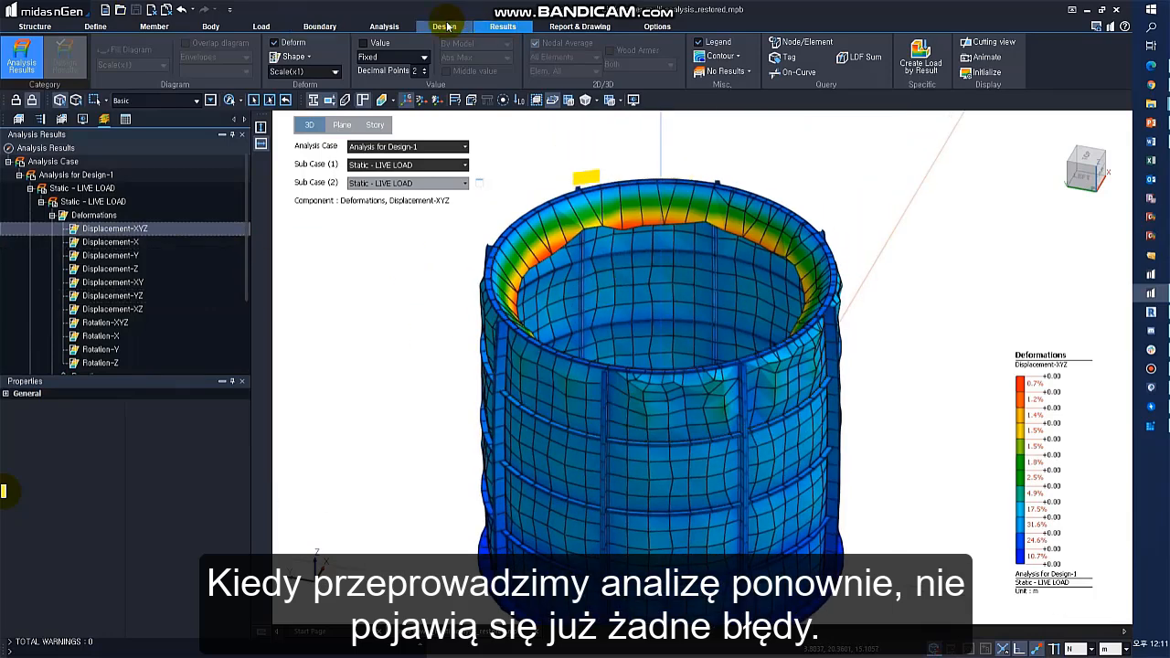
# Step: Return to Mesh View Mode, check all members of the new mesh for unconnected members, and close the check
pyautogui.click(384, 25)
pyautogui.click(549, 57)
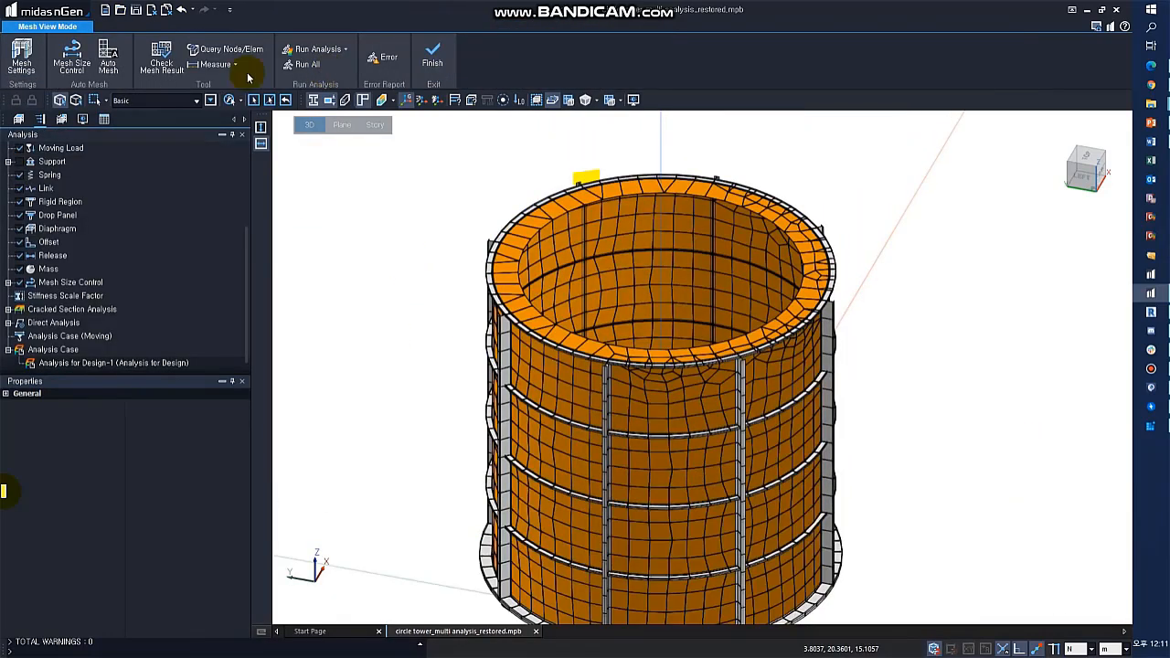
pyautogui.click(161, 56)
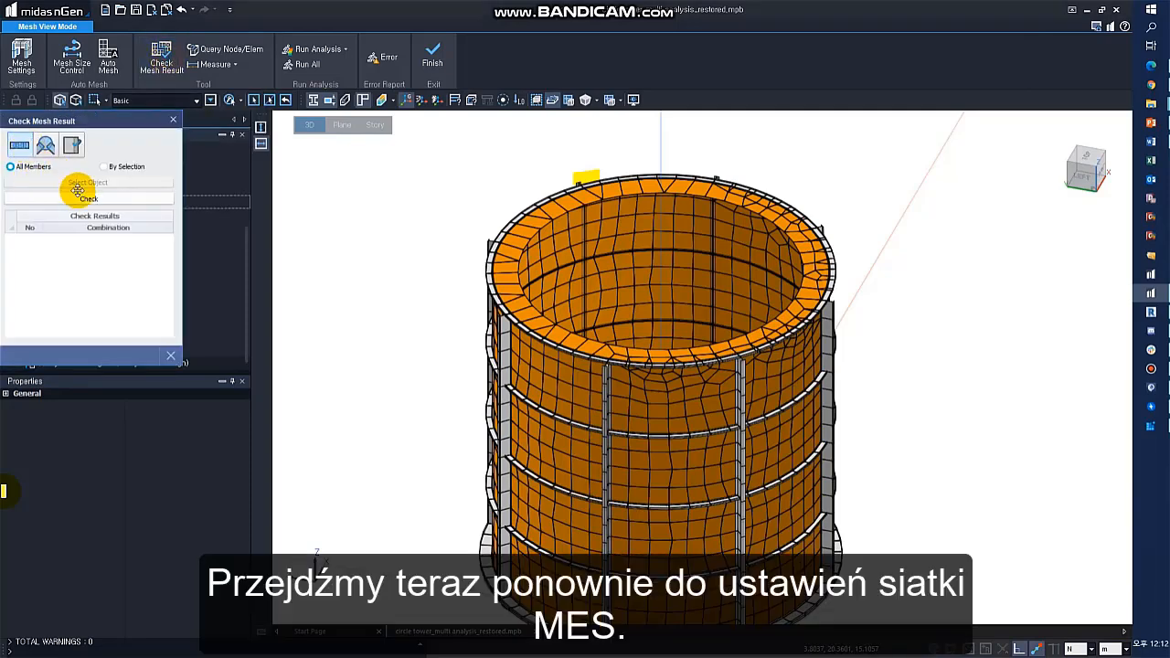
pyautogui.click(77, 198)
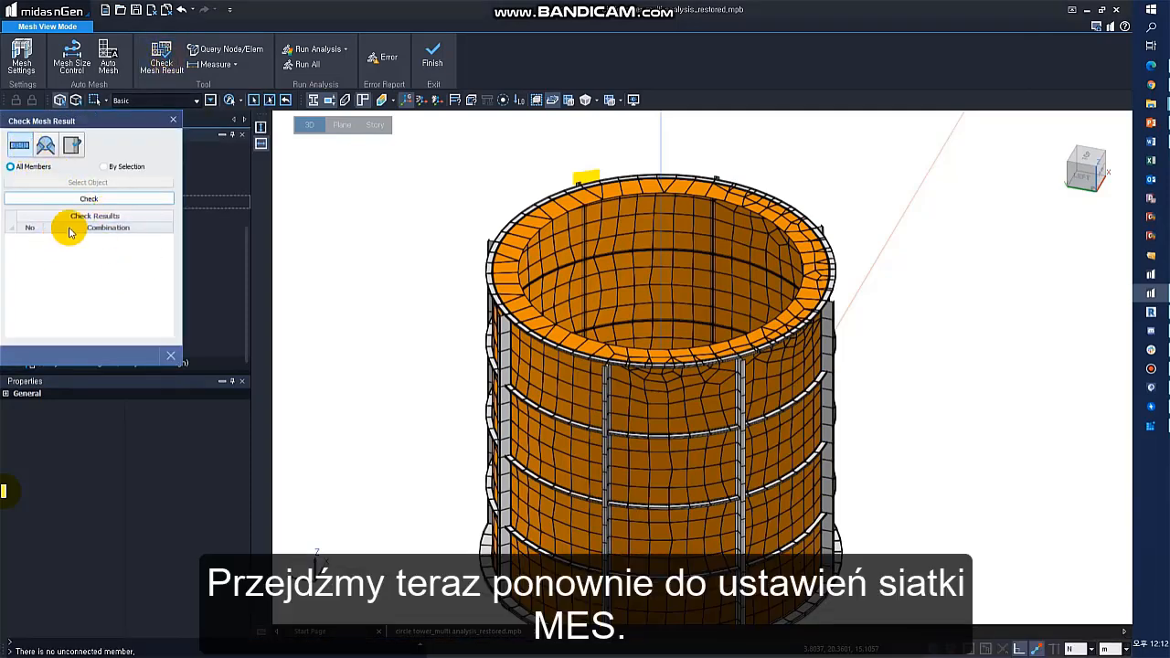
pyautogui.click(174, 121)
# Step: Set the default 2D and 1D mesh lengths to 0,5 m in the mesh settings
pyautogui.click(21, 60)
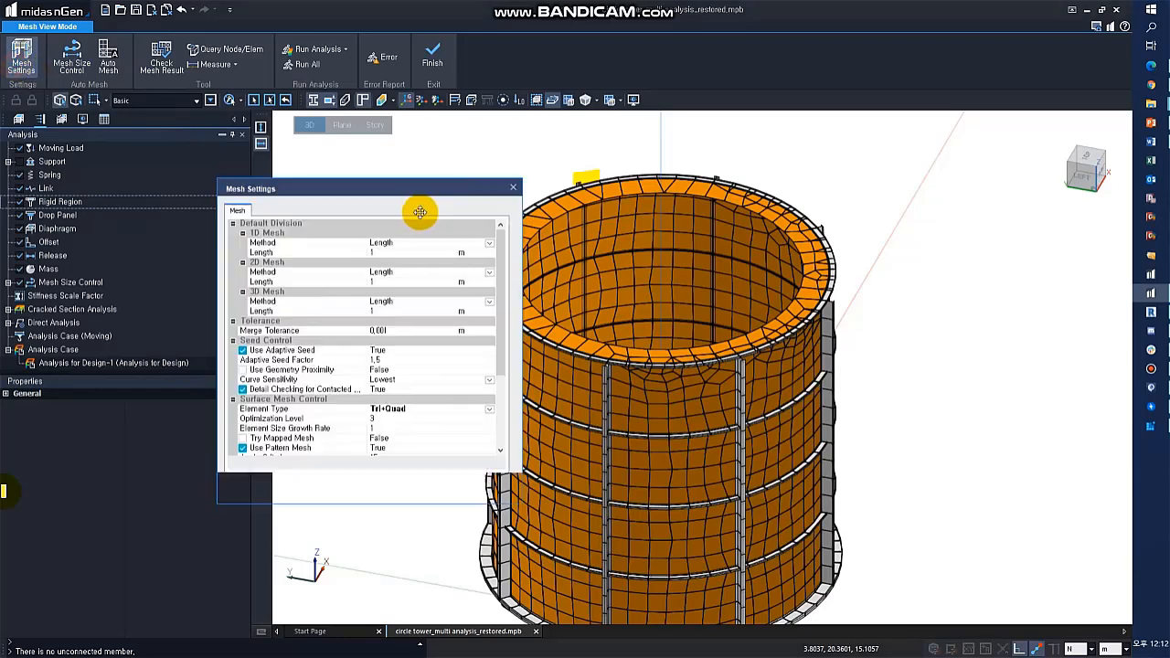
pyautogui.click(410, 285)
pyautogui.write(',5')
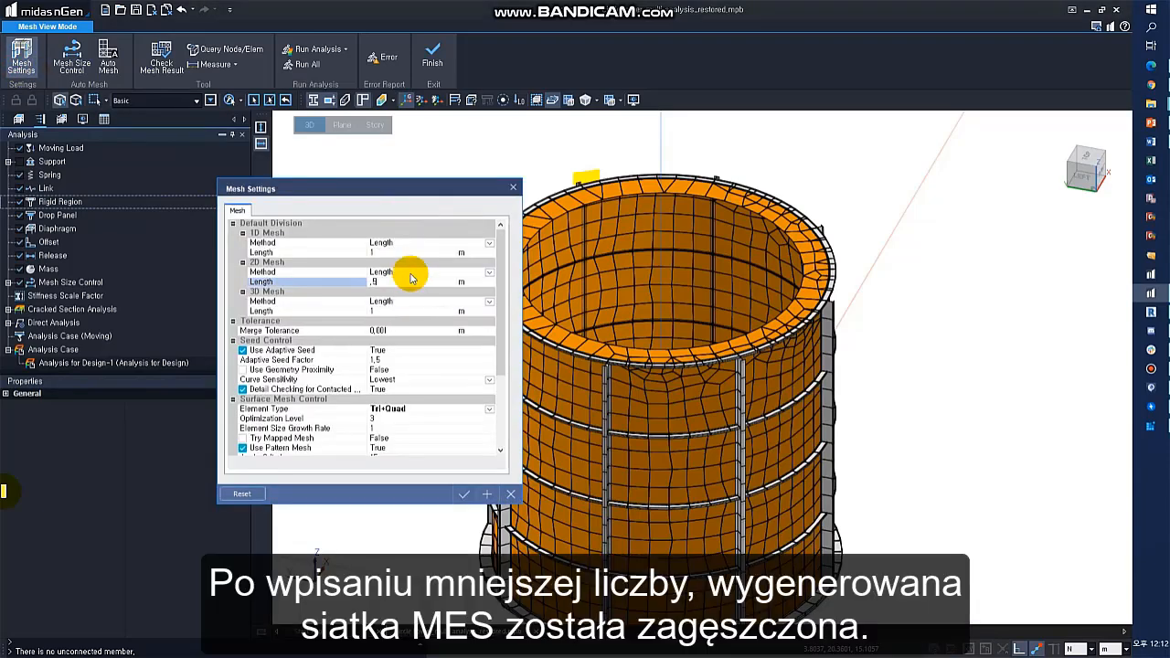
pyautogui.click(412, 258)
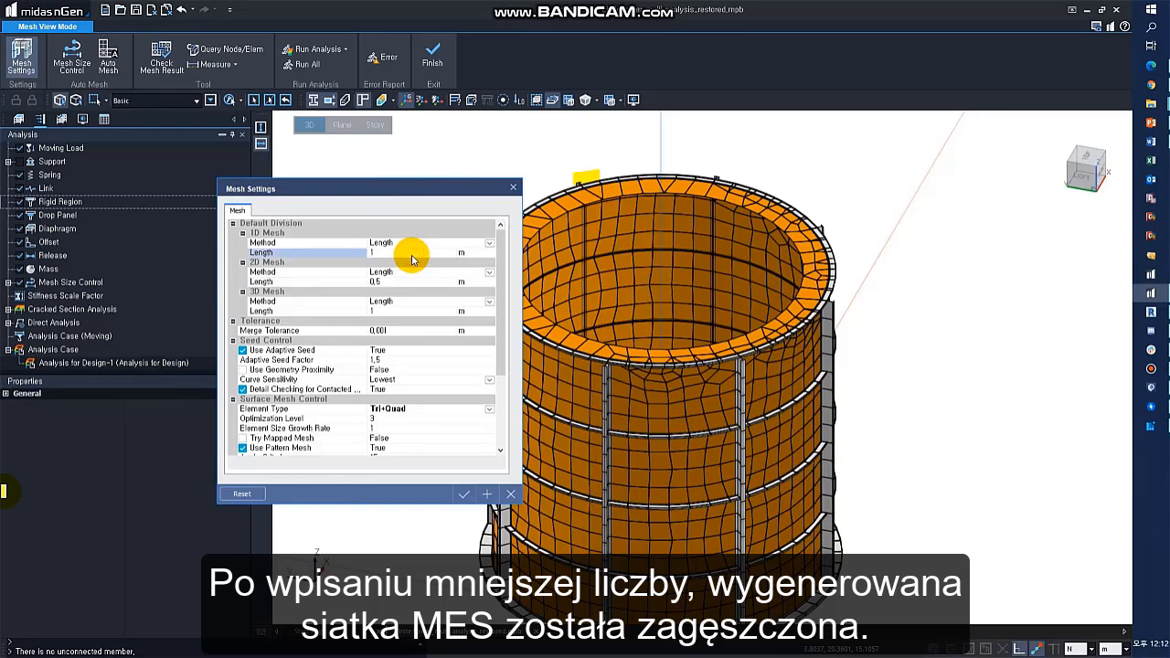
pyautogui.write(',5')
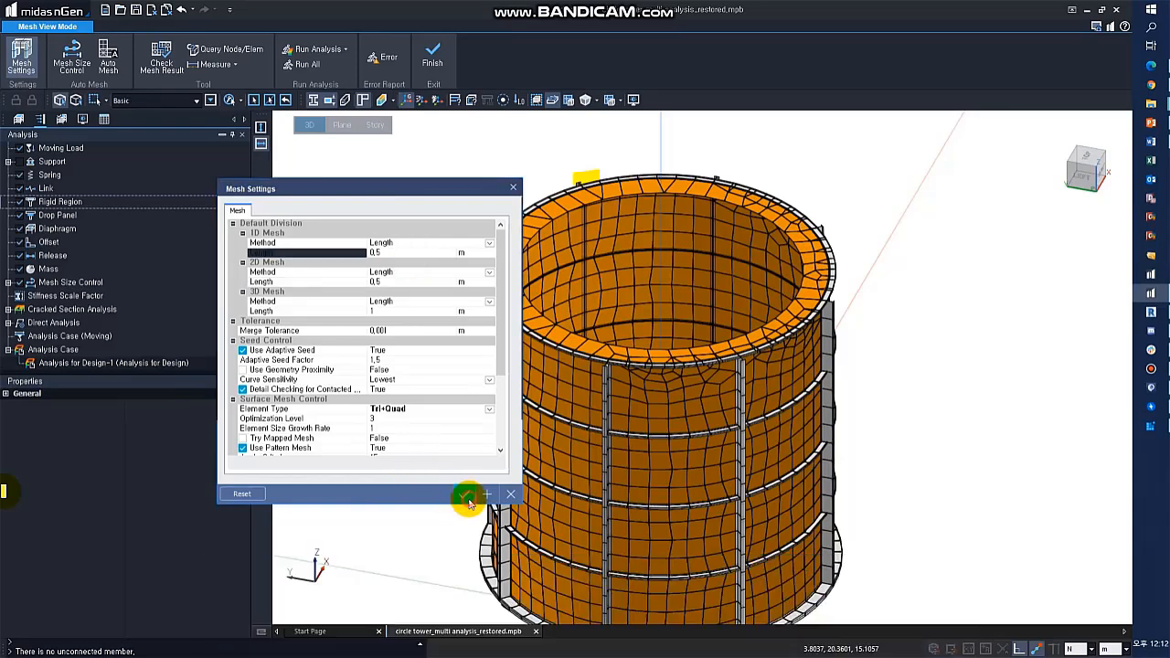
# Step: Apply the mesh settings and regenerate the mesh of the whole tower with Auto Mesh
pyautogui.click(465, 494)
pyautogui.click(384, 371)
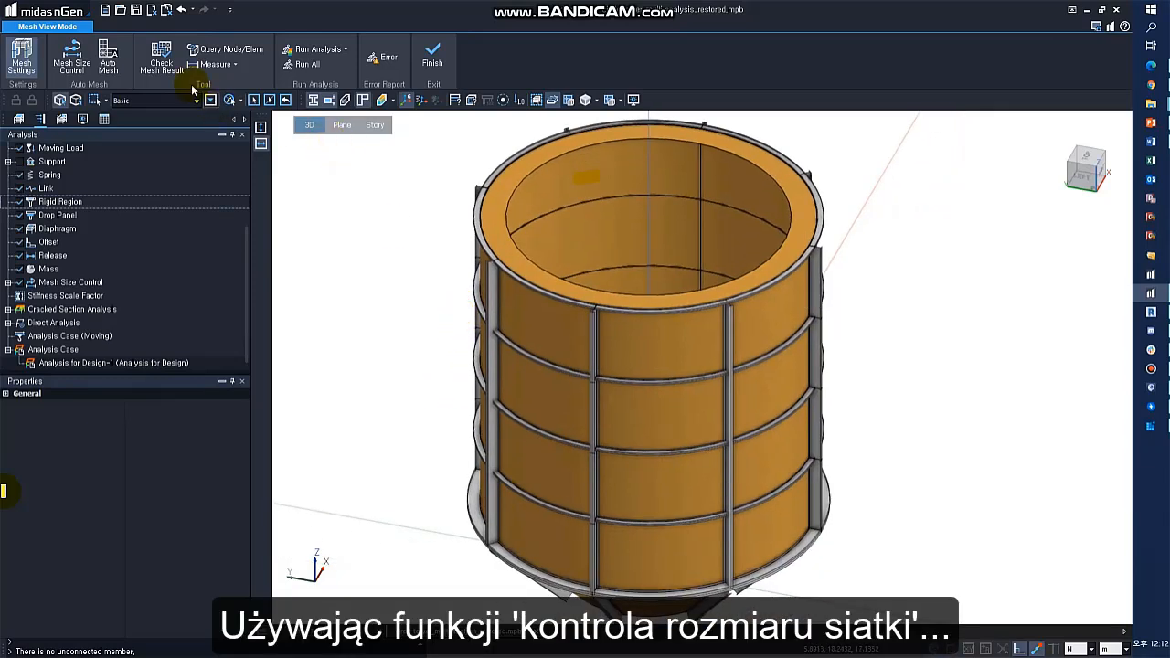
pyautogui.click(108, 57)
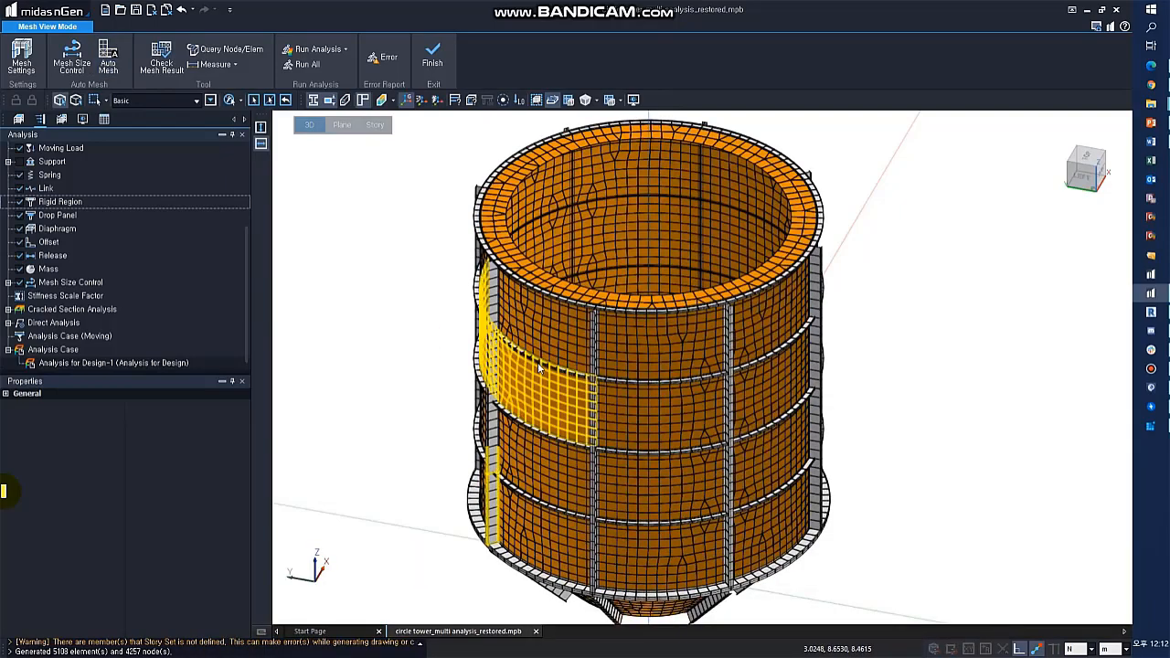
pyautogui.moveTo(686, 490); pyautogui.dragTo(665, 364, button='middle')
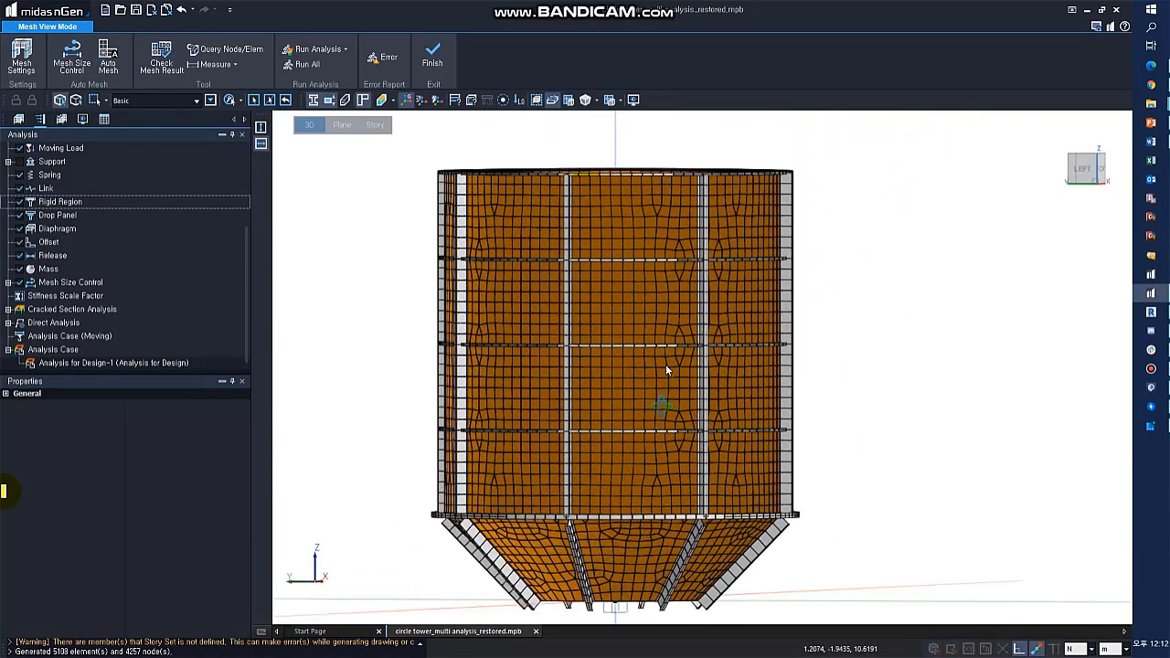
# Step: Add a surface mesh size control by length to a conical shell panel at the tower's base and regenerate the mesh
pyautogui.click(634, 549)
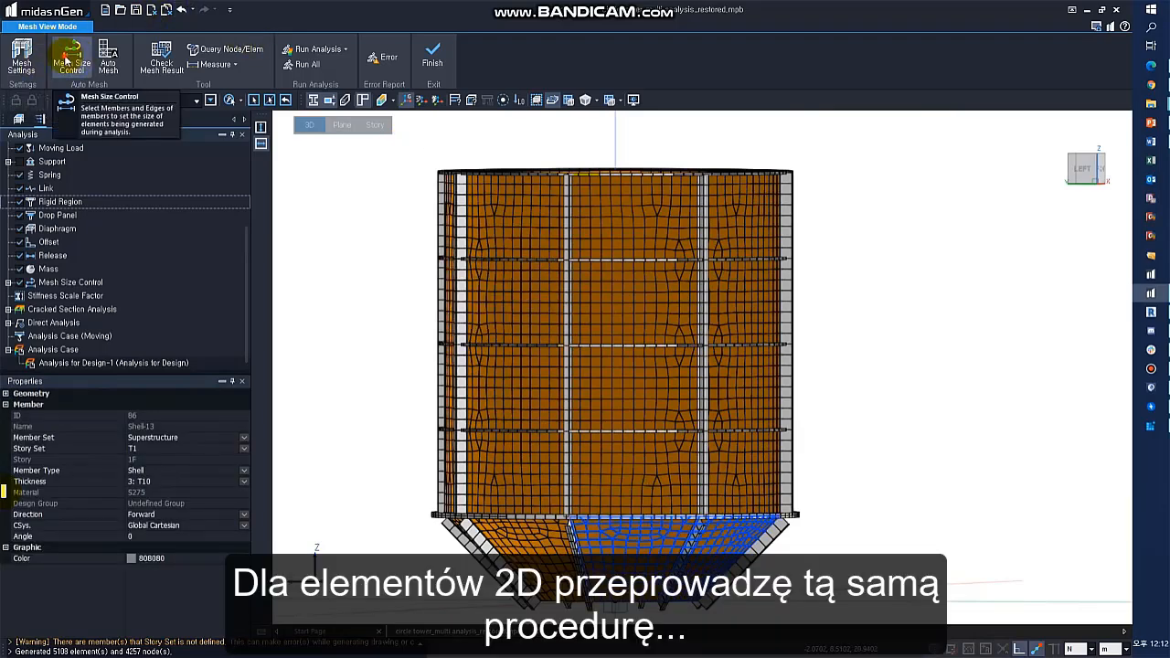
pyautogui.click(73, 61)
pyautogui.click(55, 146)
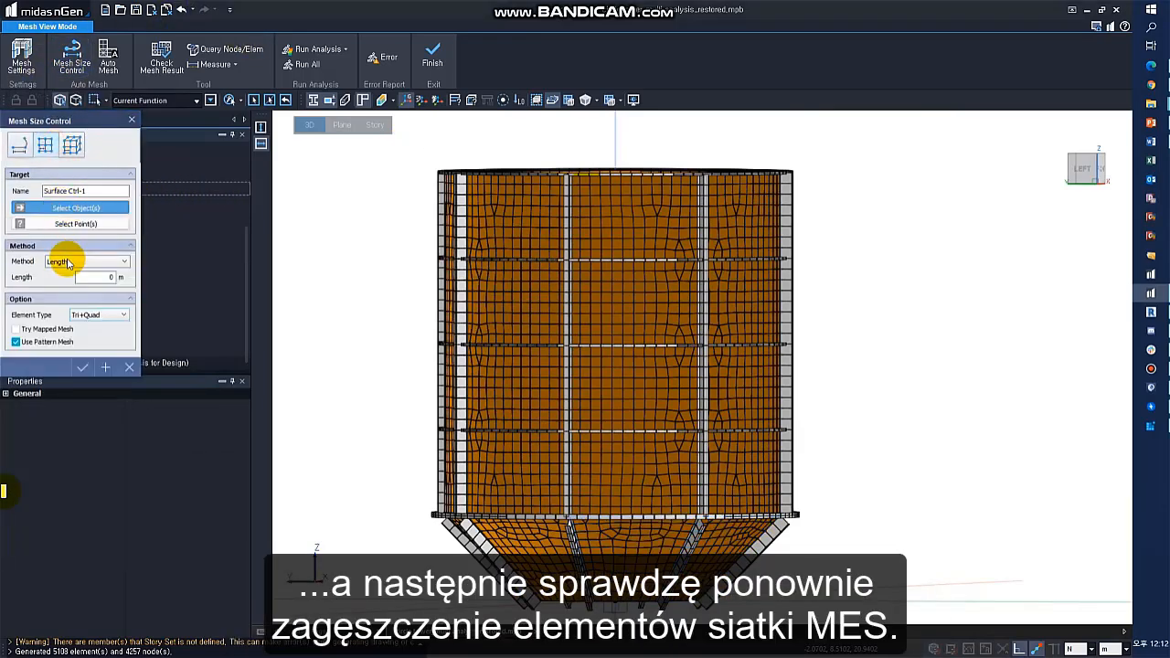
pyautogui.click(603, 544)
pyautogui.click(81, 368)
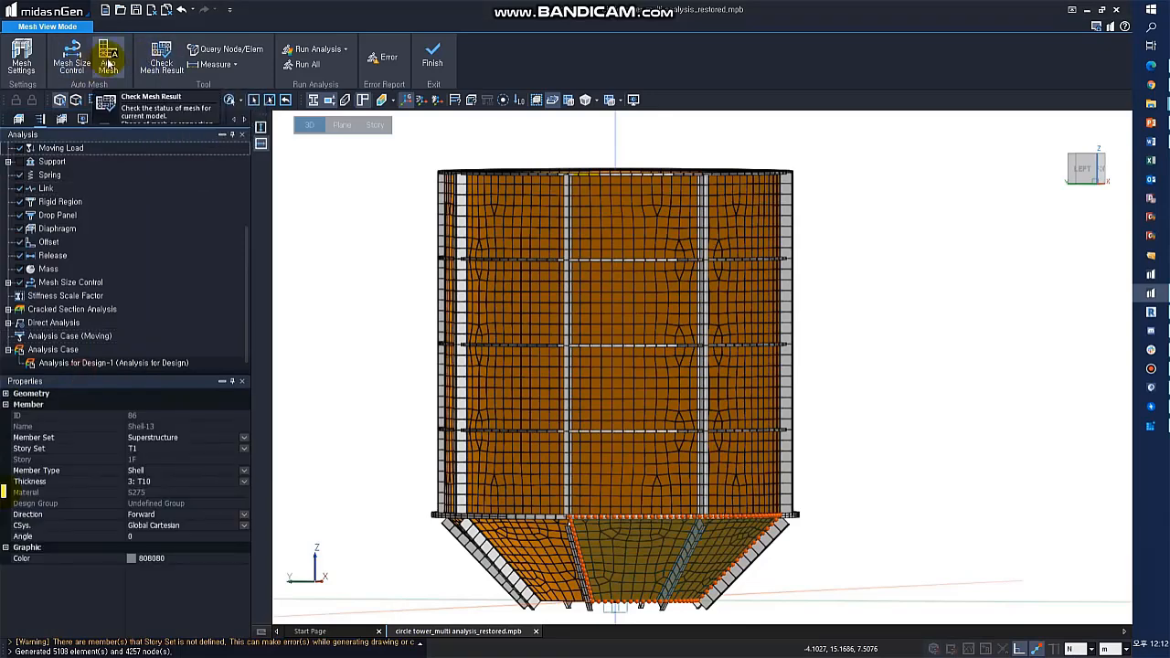
pyautogui.click(107, 60)
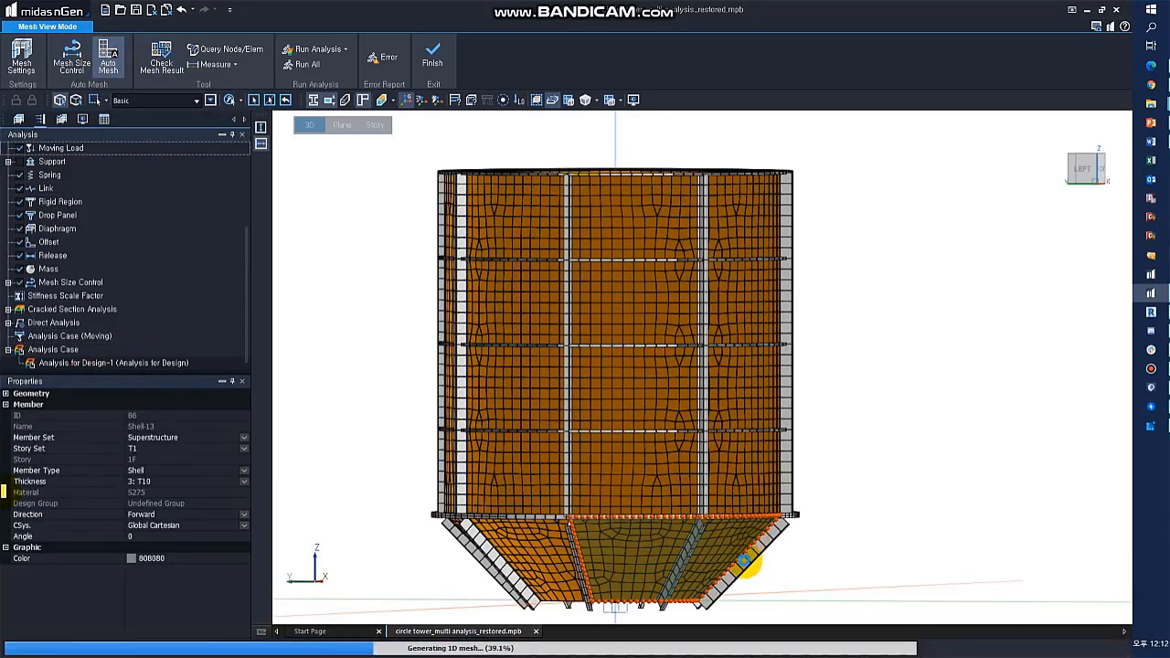
pyautogui.scroll(2, 650, 572)
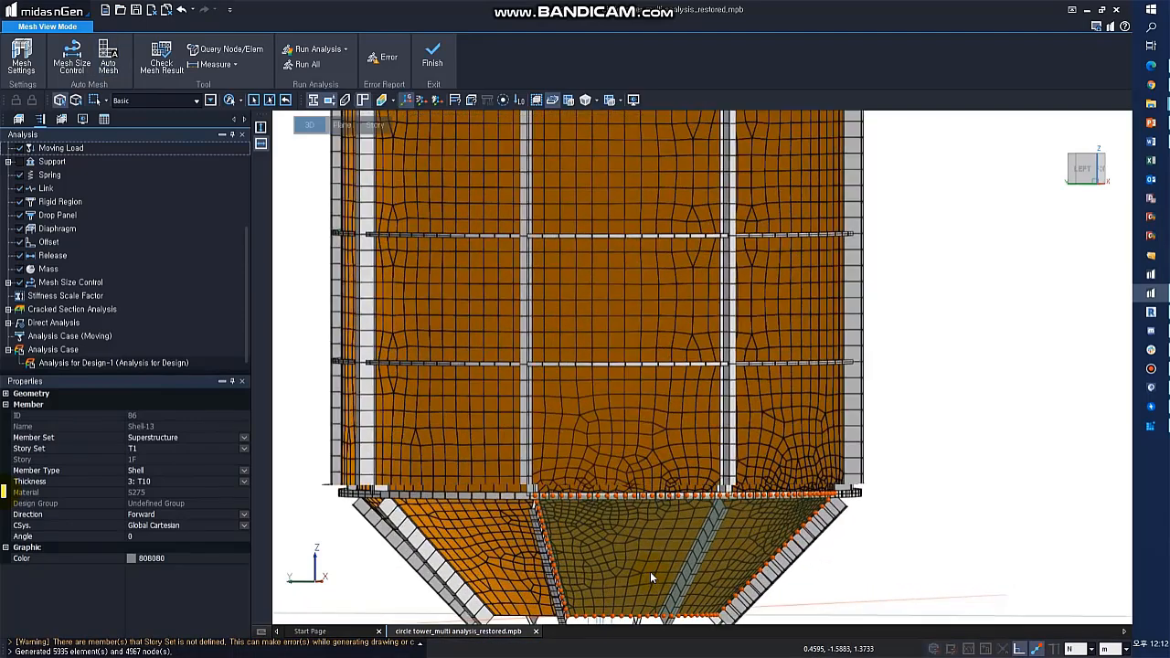
# Step: Add an Interval Length edge mesh size control to four stacked segments of one vertical stiffener and regenerate the mesh
pyautogui.click(70, 62)
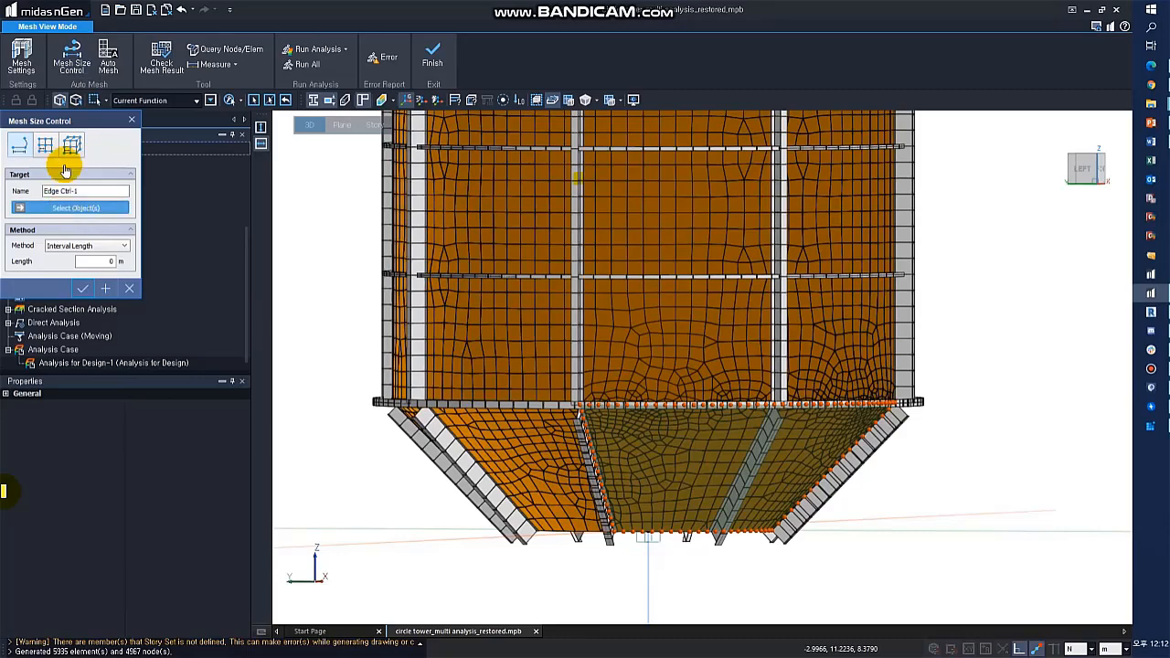
pyautogui.click(576, 353)
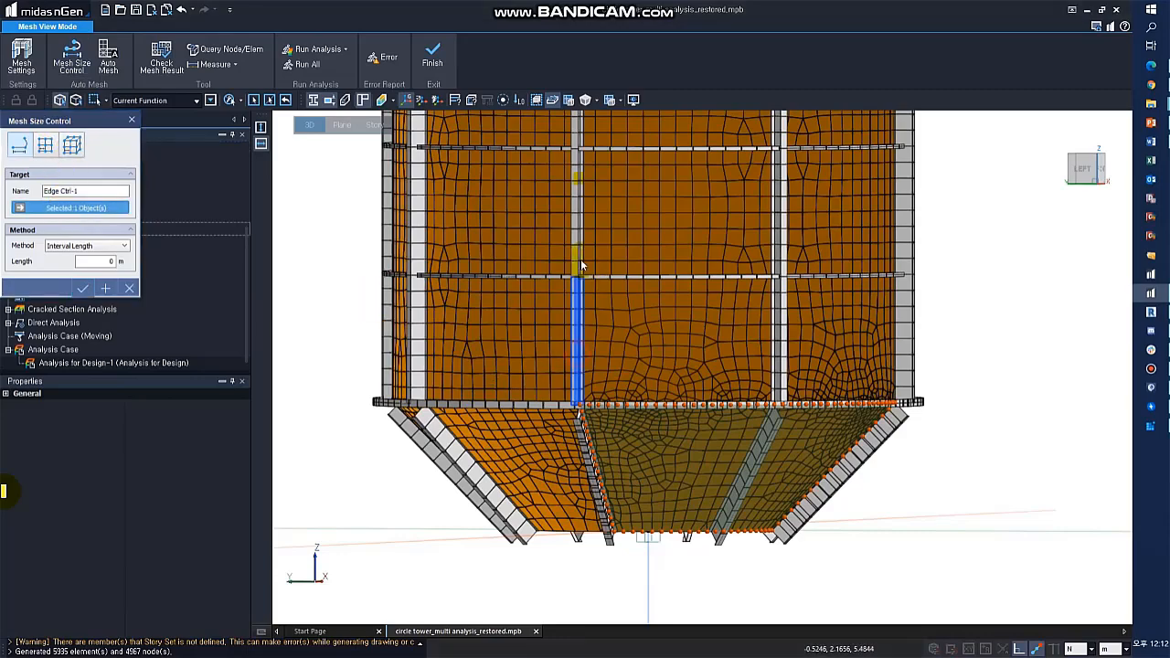
pyautogui.click(579, 251)
pyautogui.moveTo(620, 318); pyautogui.dragTo(605, 472, button='middle')
pyautogui.click(561, 269)
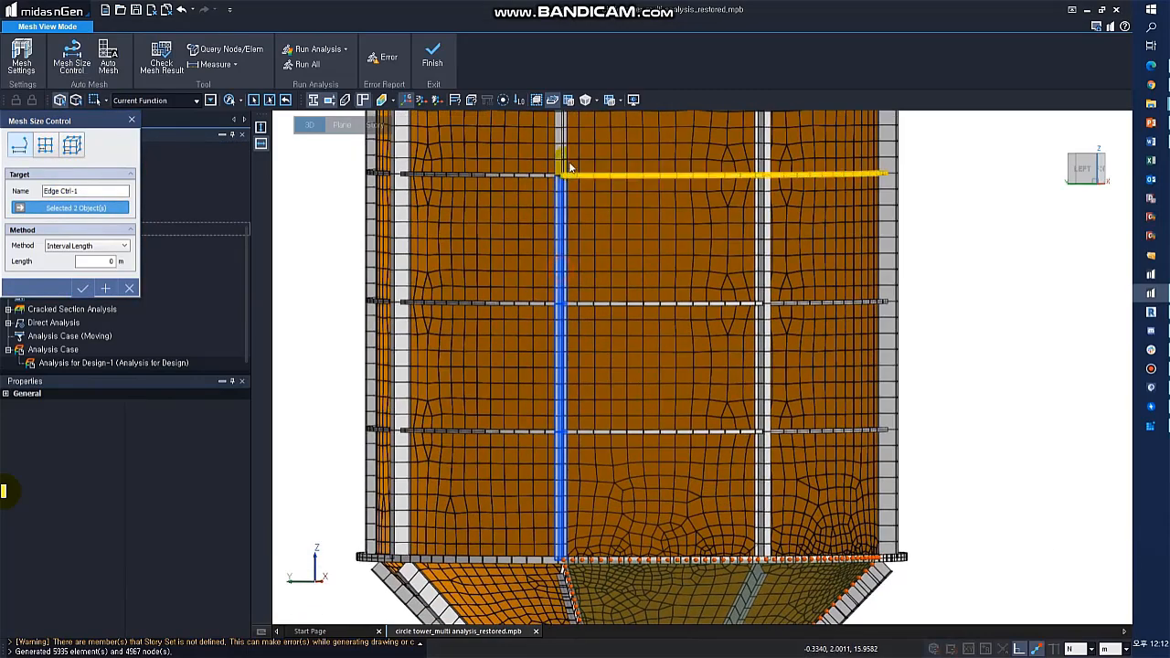
pyautogui.click(71, 265)
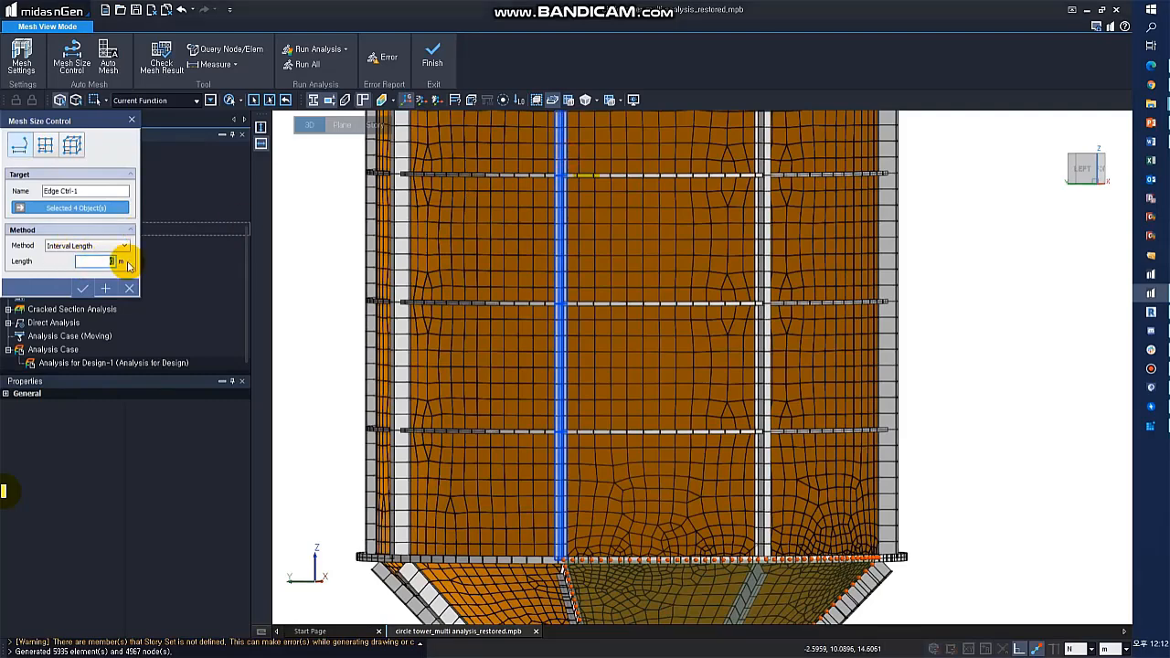
pyautogui.press('Return')
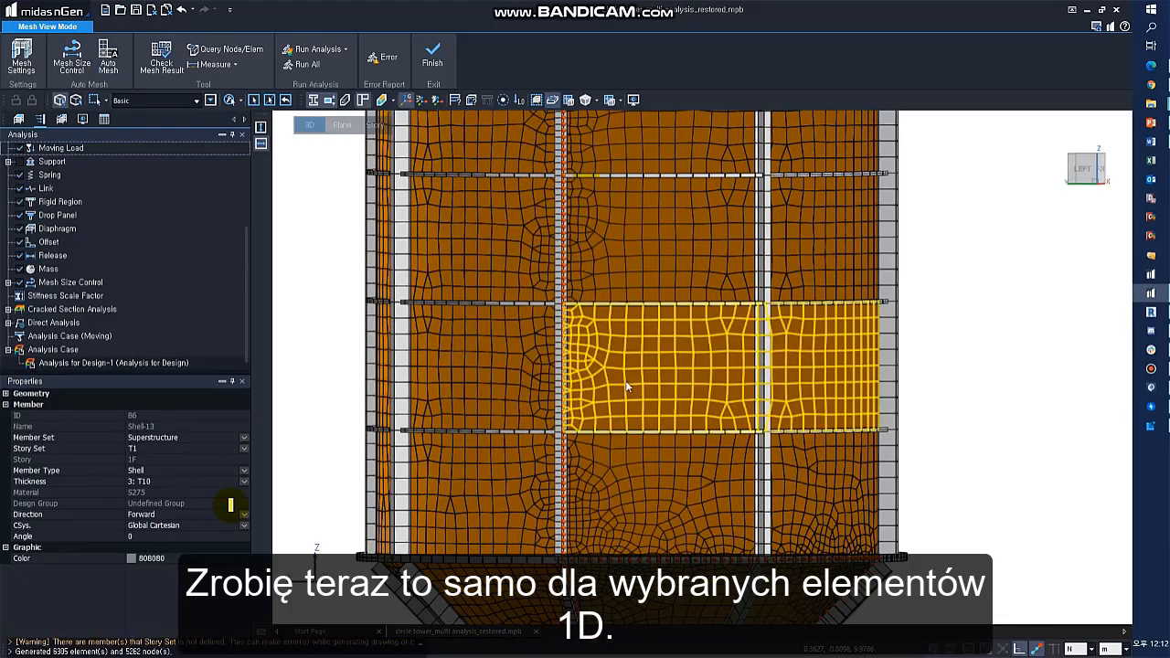
# Step: Set a 2 m surface mesh size control on a shell panel in the second ring from the top and regenerate the mesh
pyautogui.moveTo(622, 361); pyautogui.dragTo(479, 528, button='middle')
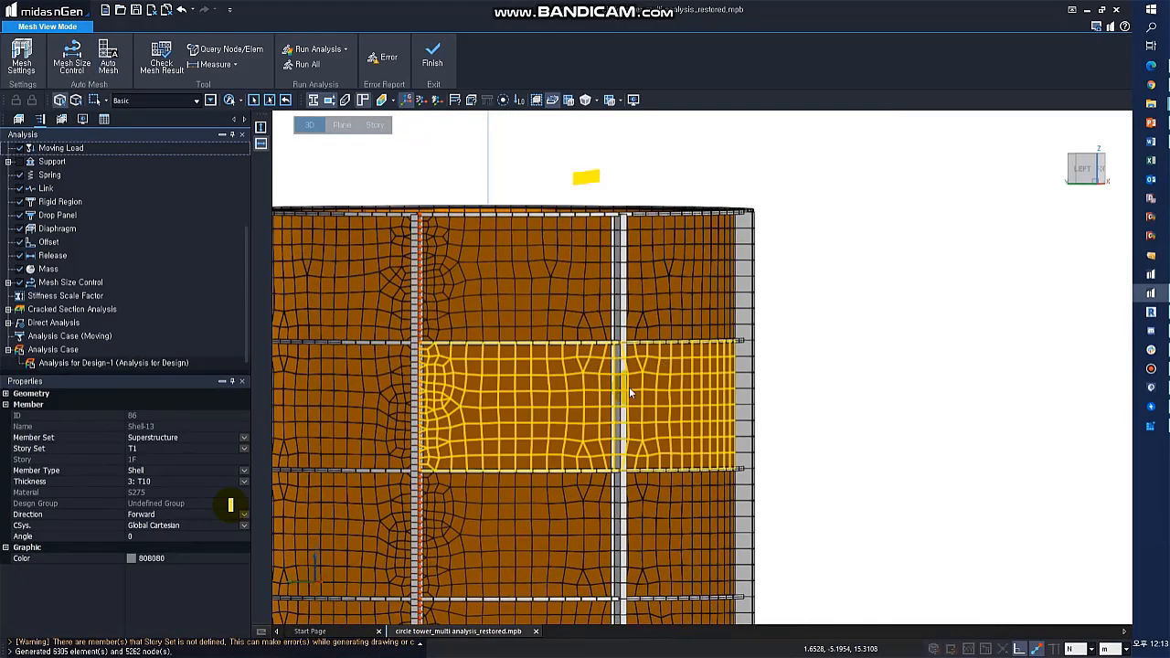
pyautogui.keyDown('ctrl'); pyautogui.moveTo(629, 386); pyautogui.dragTo(606, 426, button='middle'); pyautogui.keyUp('ctrl')
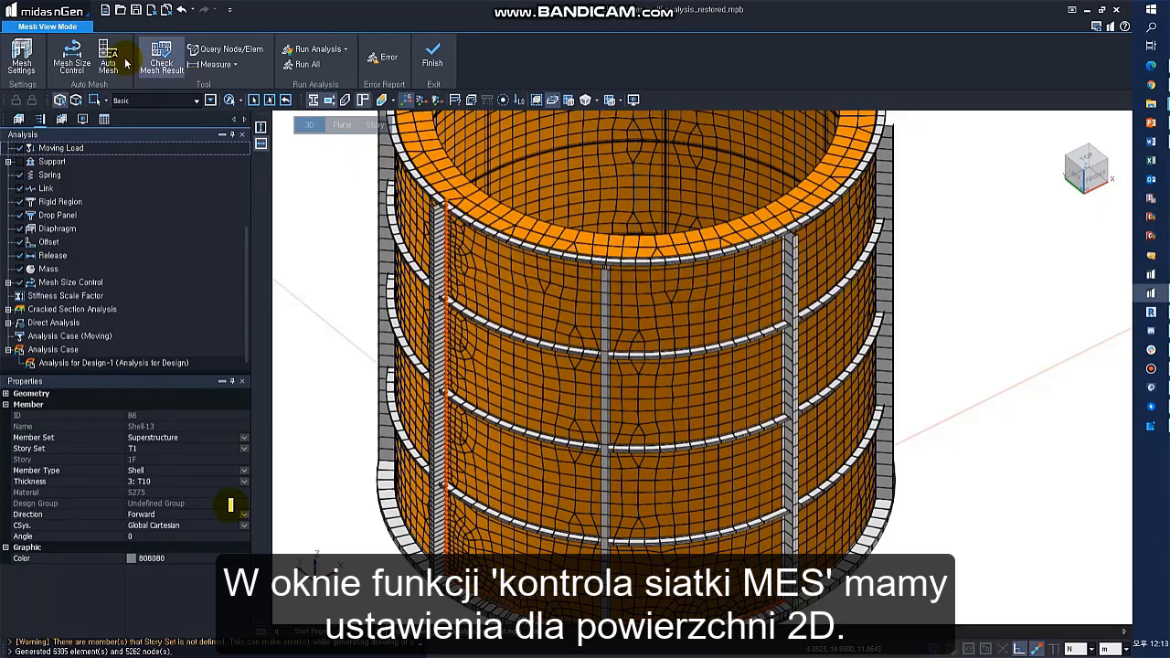
pyautogui.click(73, 60)
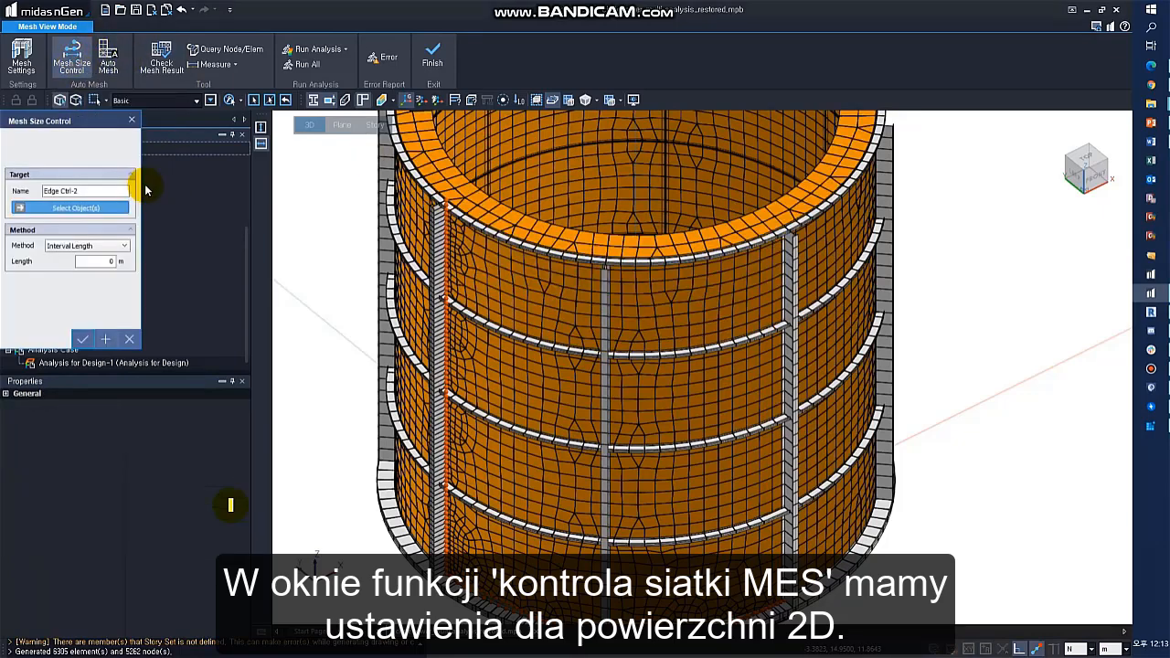
pyautogui.click(44, 144)
pyautogui.click(98, 277)
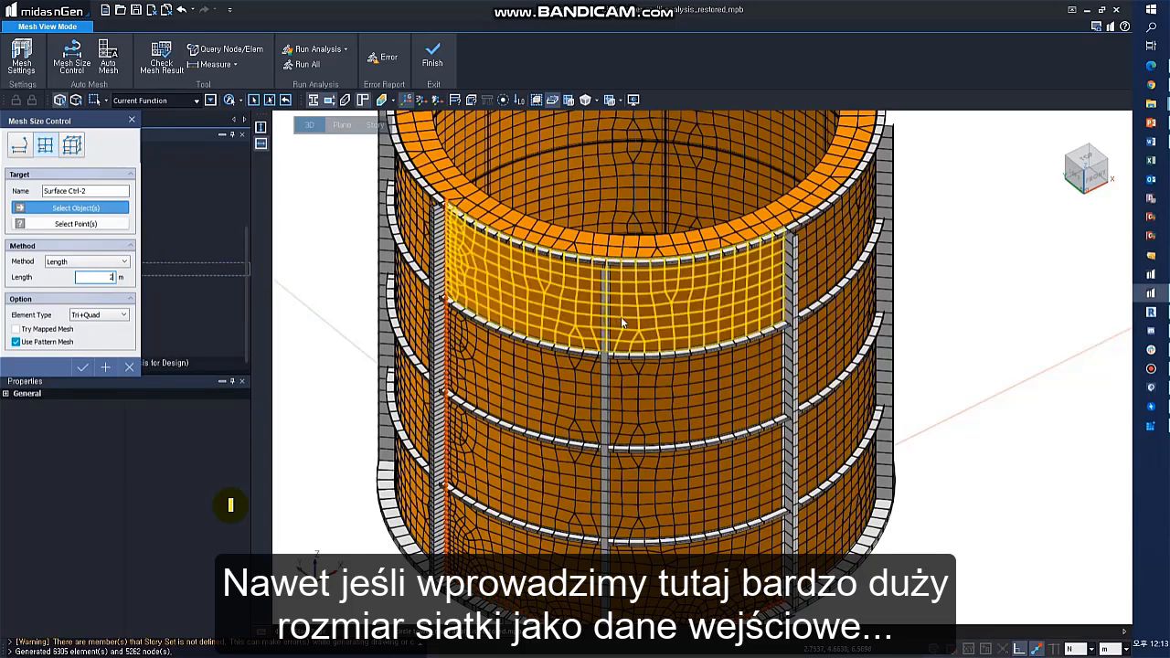
pyautogui.click(829, 363)
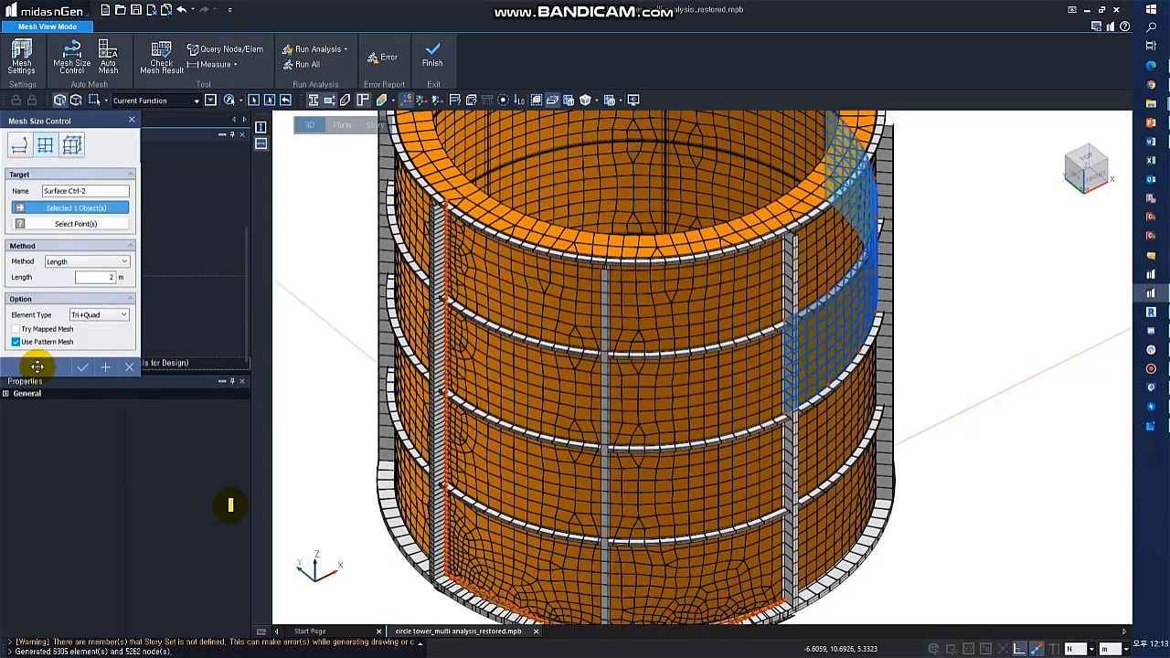
pyautogui.click(82, 367)
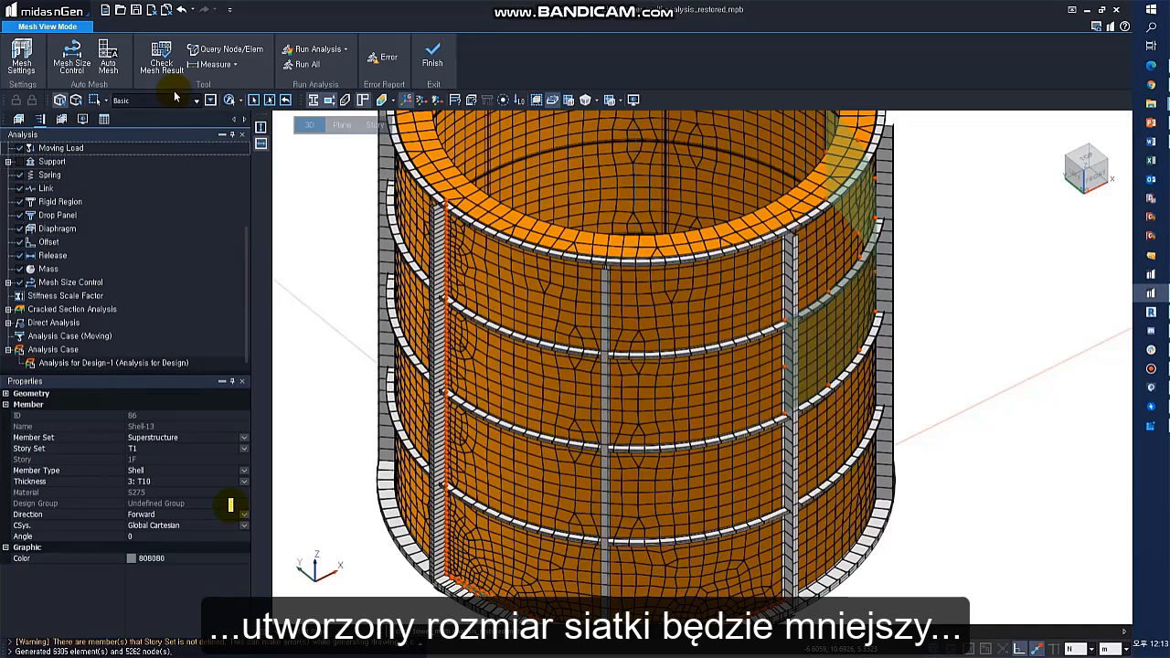
pyautogui.click(114, 66)
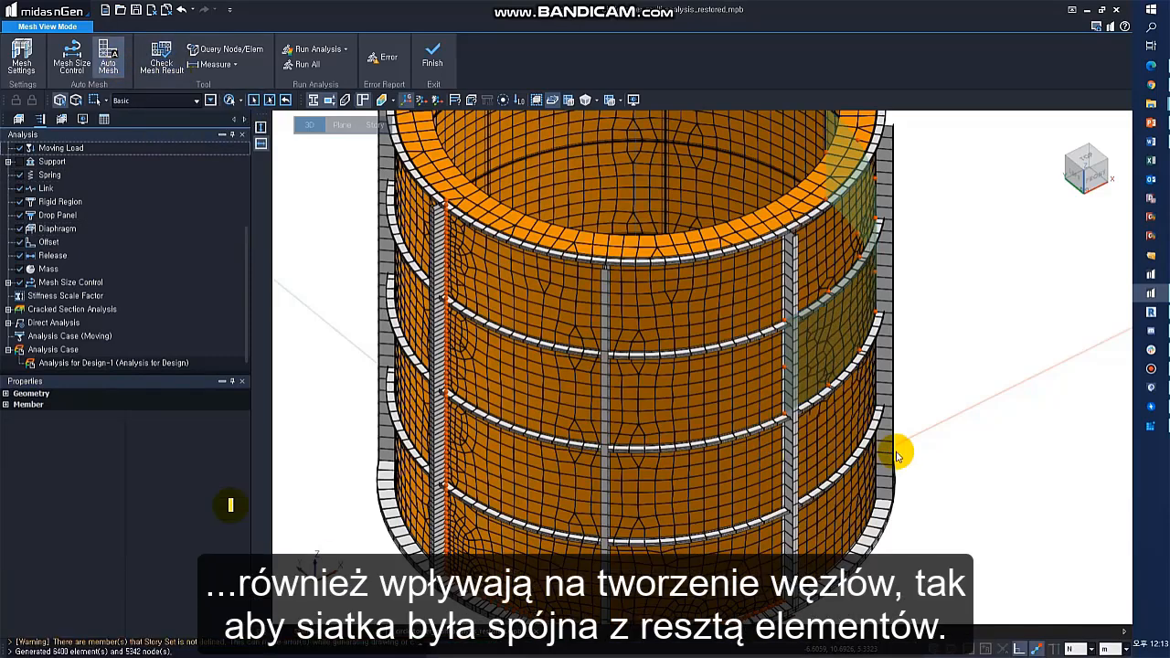
pyautogui.keyDown('ctrl'); pyautogui.moveTo(889, 456); pyautogui.dragTo(823, 423, button='middle'); pyautogui.keyUp('ctrl')
pyautogui.moveTo(827, 322); pyautogui.dragTo(674, 487, button='middle')
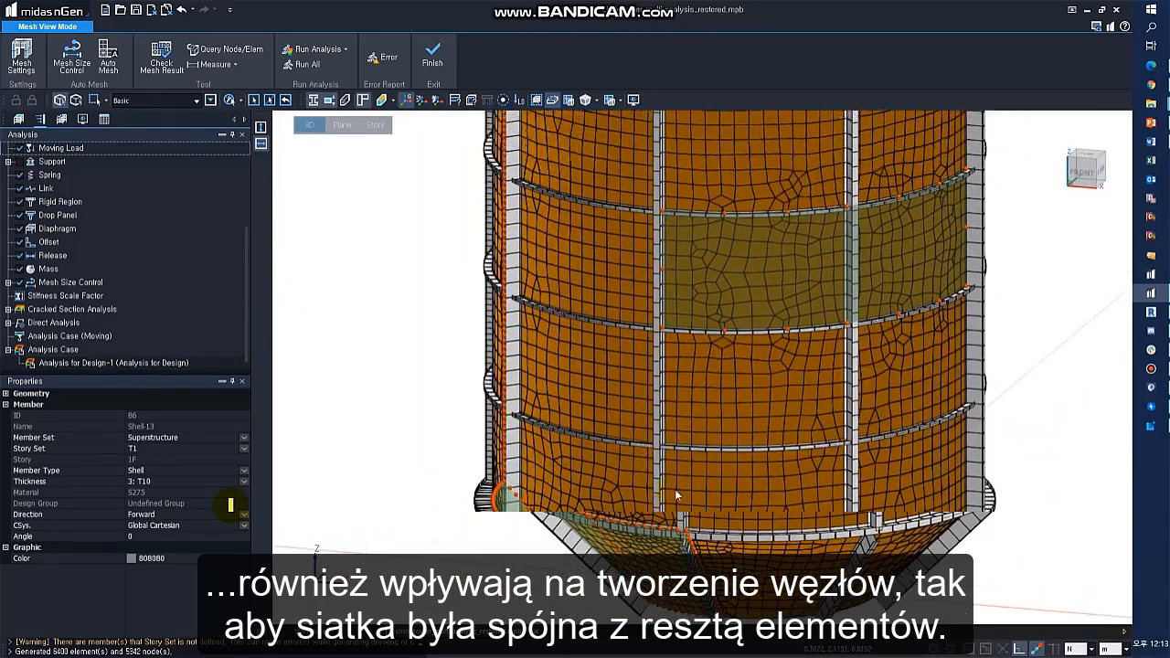
# Step: Replace the surface mesh size control on the second-ring shell panel with a much smaller length and regenerate the mesh
pyautogui.click(637, 413)
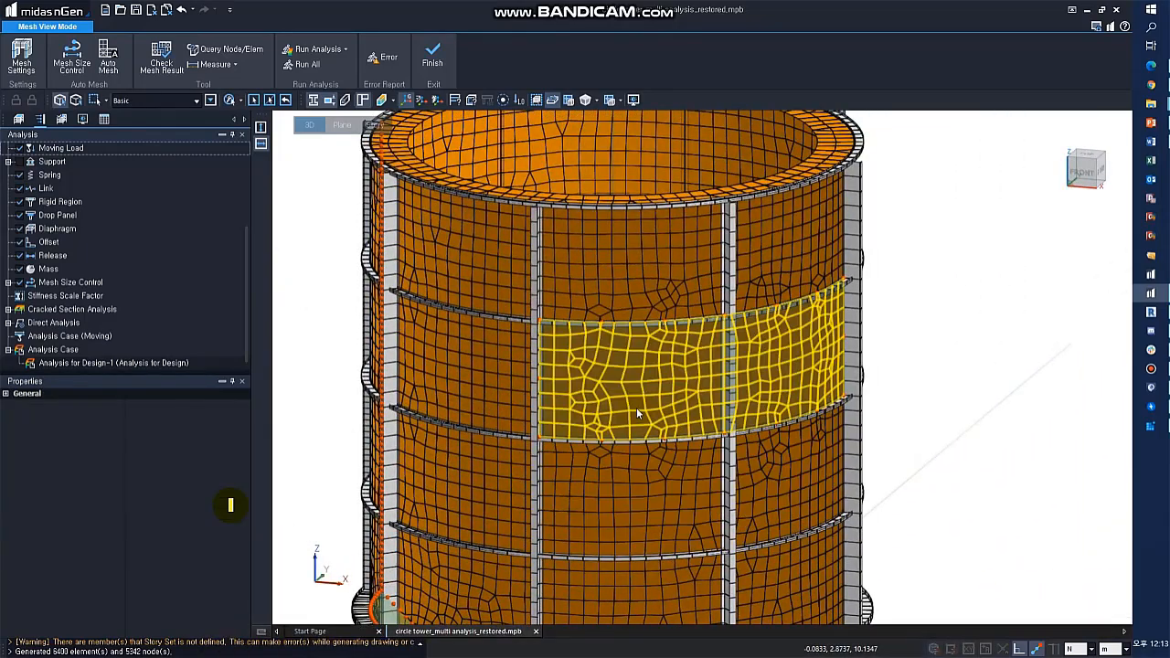
pyautogui.click(637, 414)
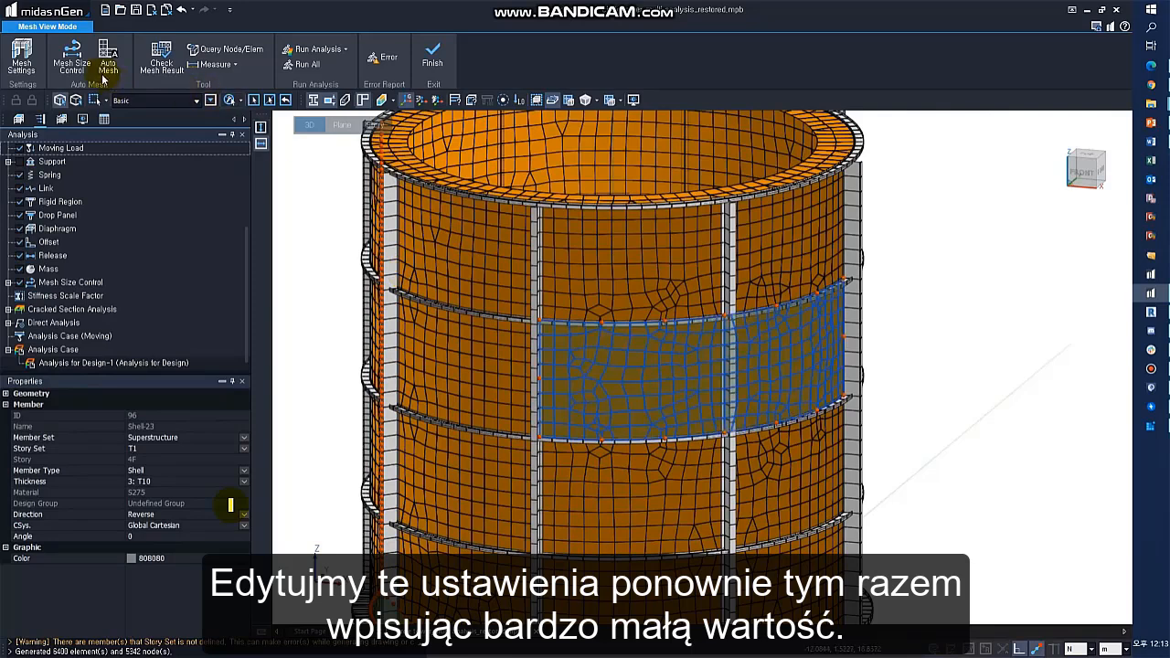
pyautogui.click(71, 56)
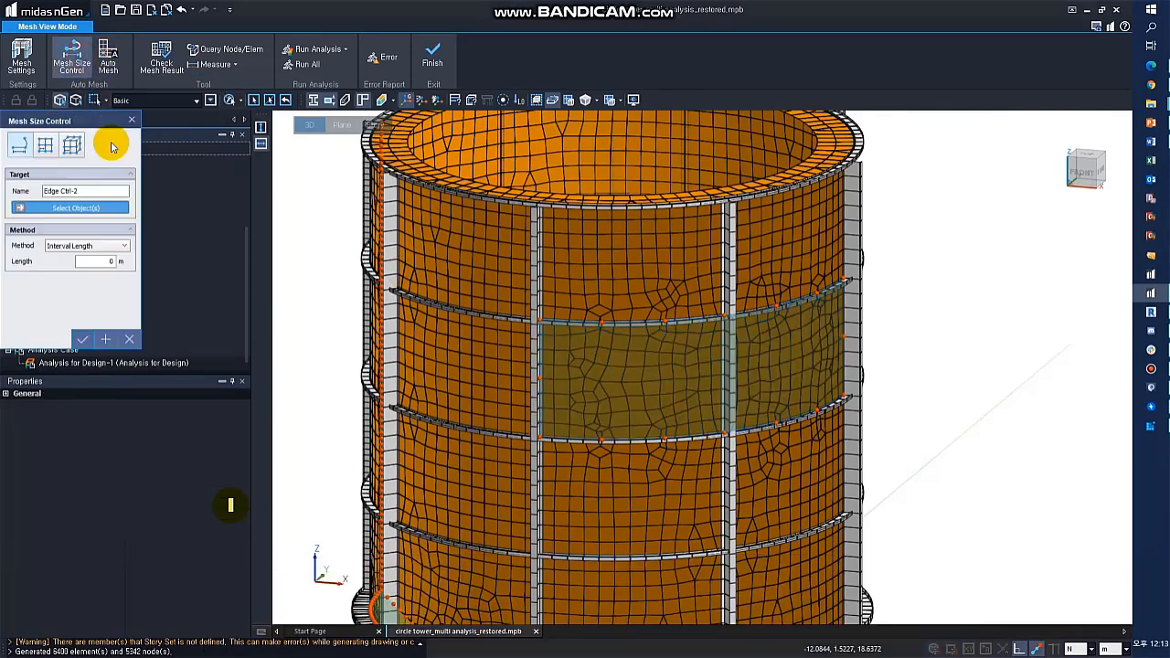
pyautogui.click(45, 144)
pyautogui.click(681, 415)
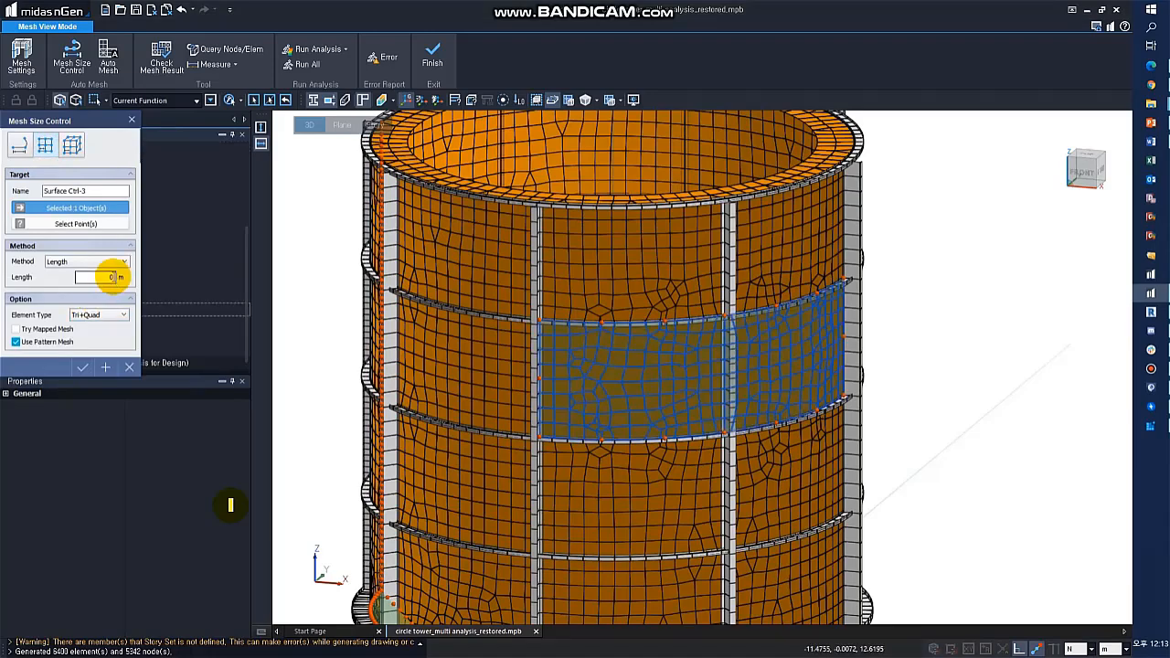
pyautogui.click(82, 368)
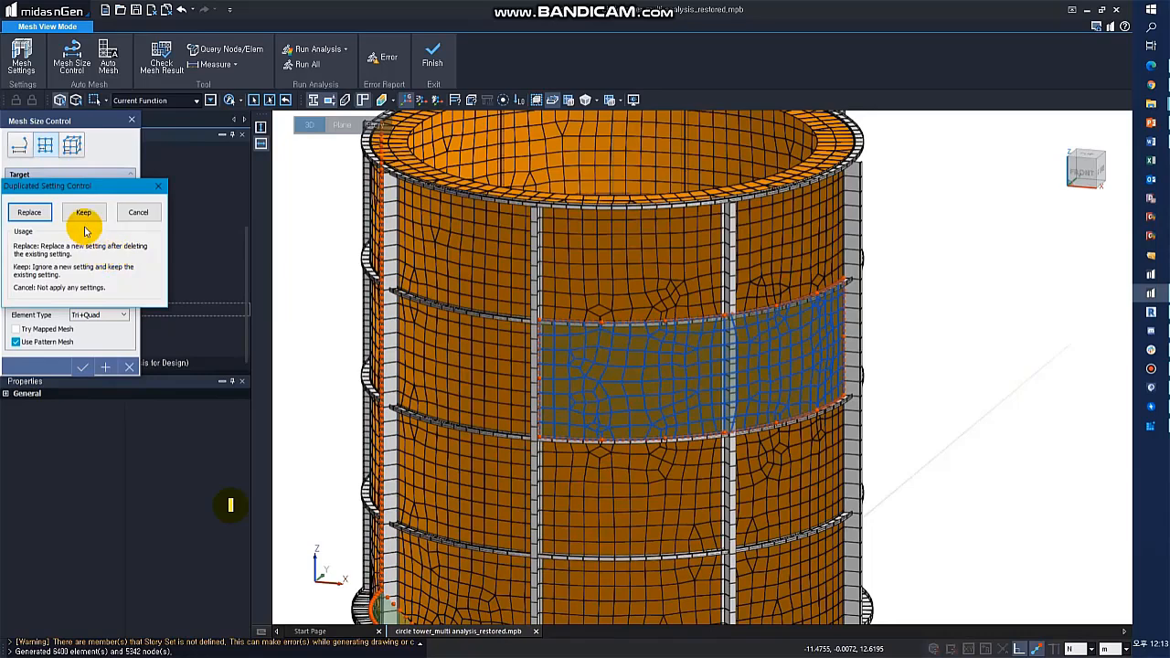
pyautogui.click(37, 215)
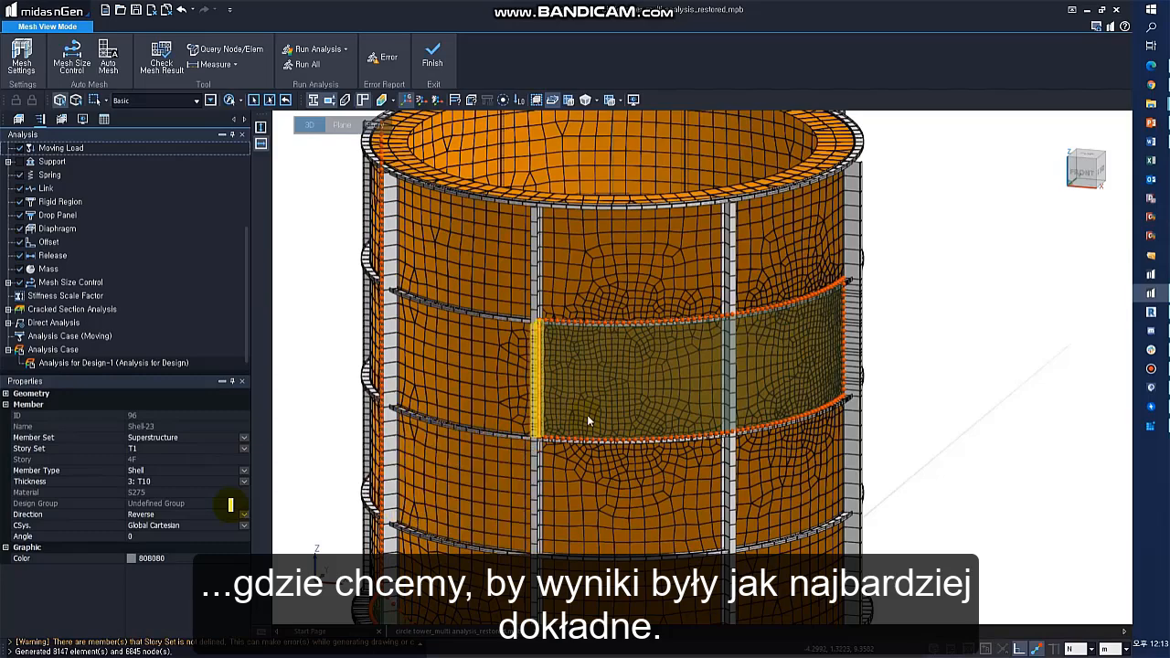
# Step: Run Analysis for Design-1 and display the live load deformed shape with Displacement-XYZ contours
pyautogui.click(316, 49)
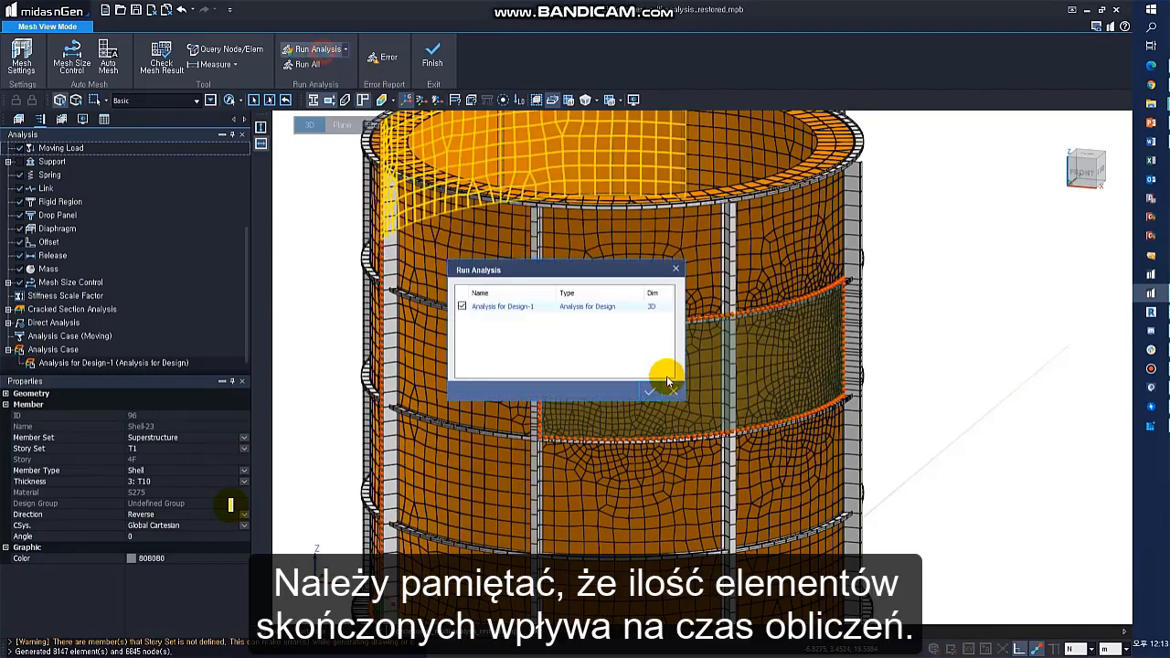
pyautogui.click(650, 392)
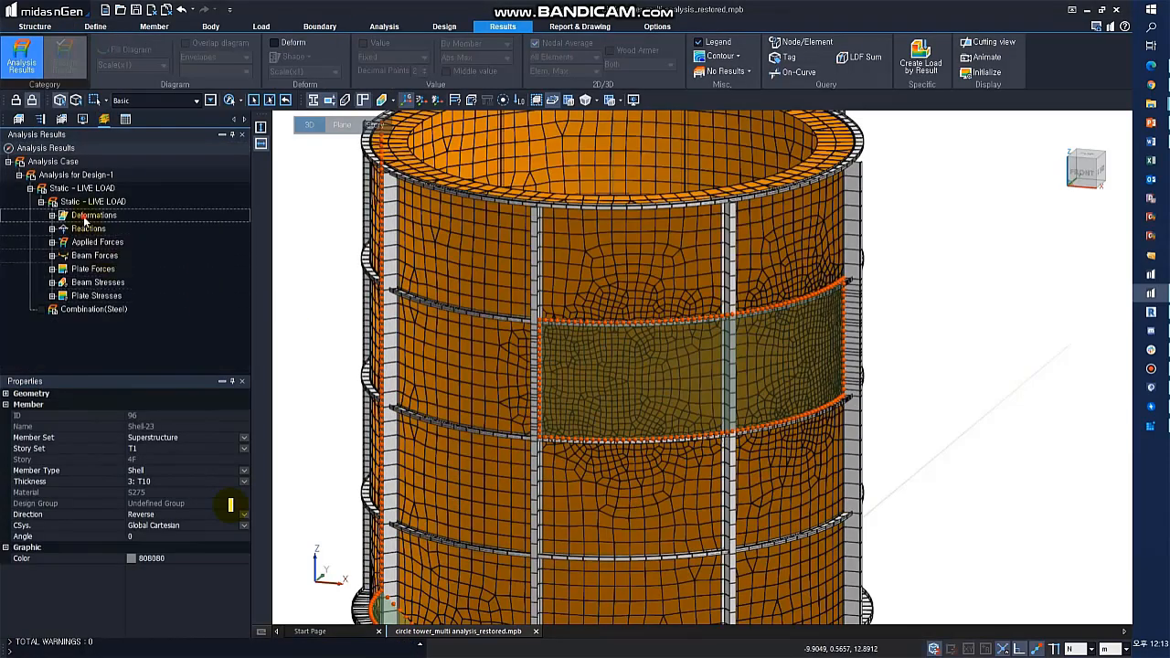
pyautogui.doubleClick(92, 216)
pyautogui.click(112, 228)
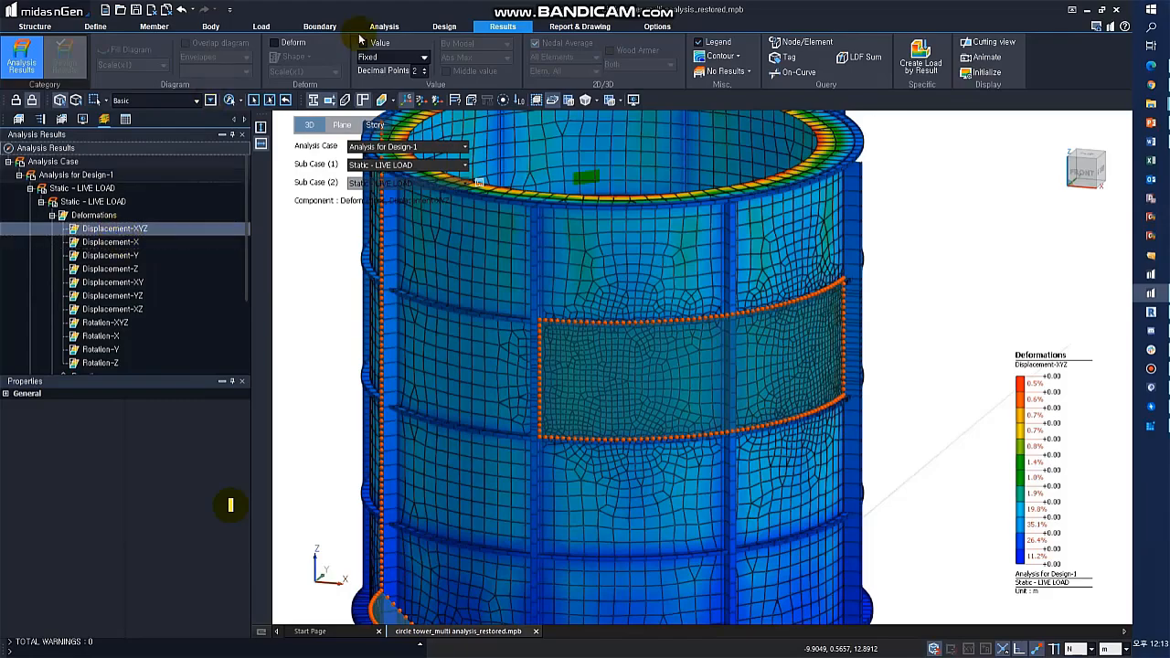
pyautogui.click(294, 43)
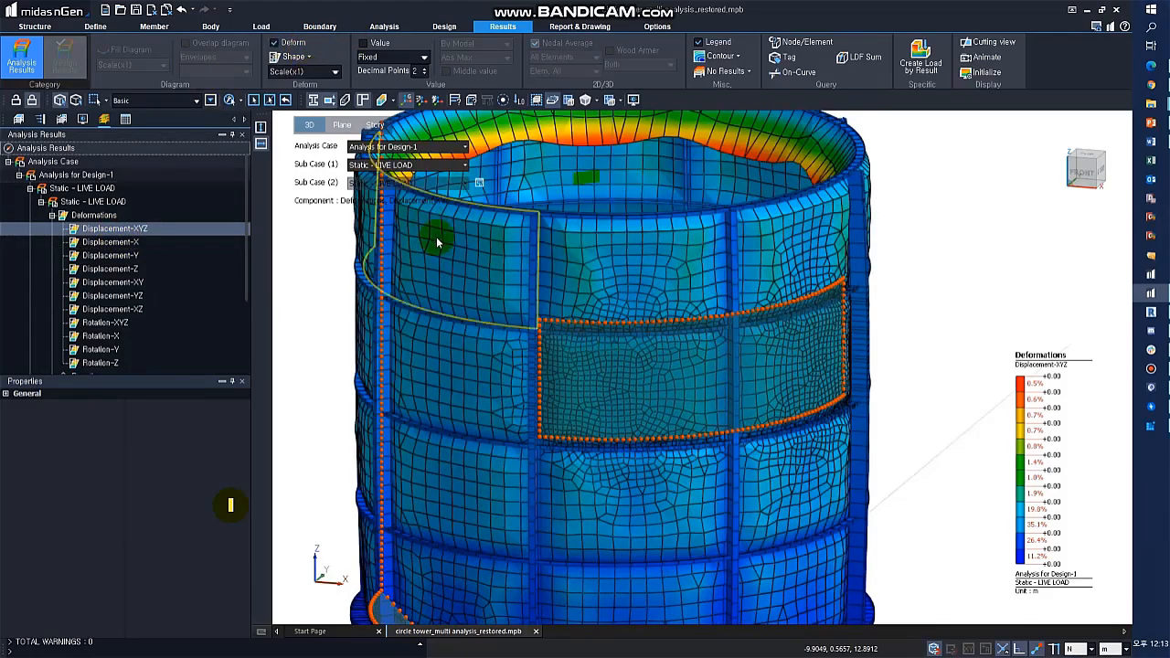
pyautogui.moveTo(548, 402); pyautogui.dragTo(568, 452, button='middle')
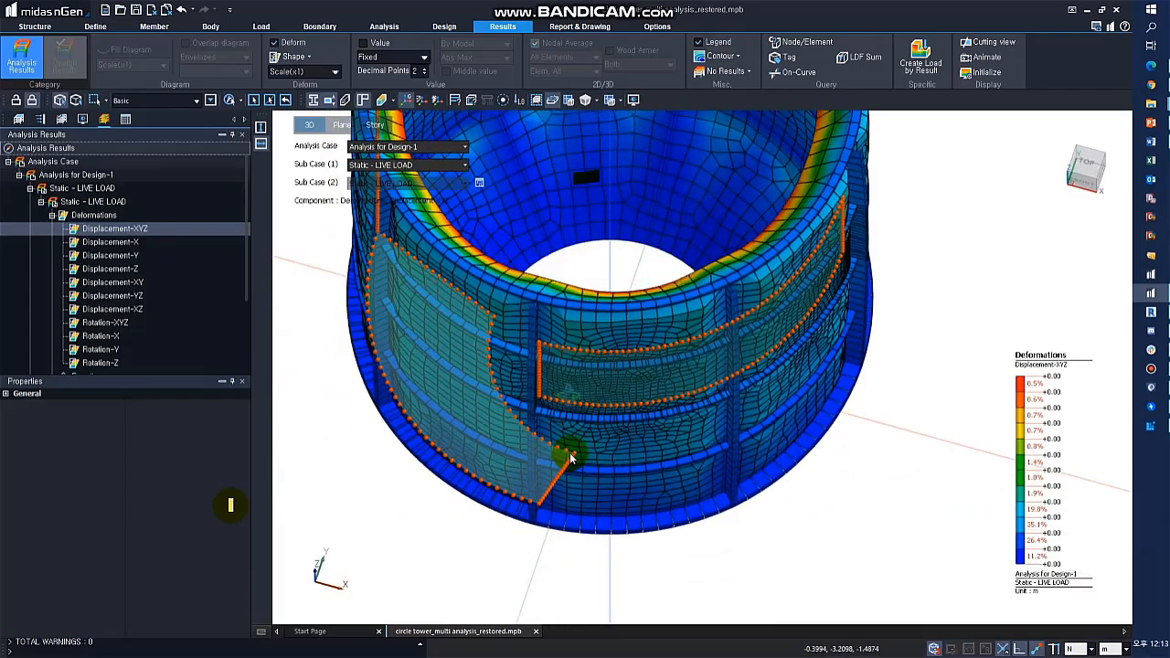
pyautogui.moveTo(620, 364); pyautogui.dragTo(674, 476, button='middle')
pyautogui.scroll(2, 700, 521)
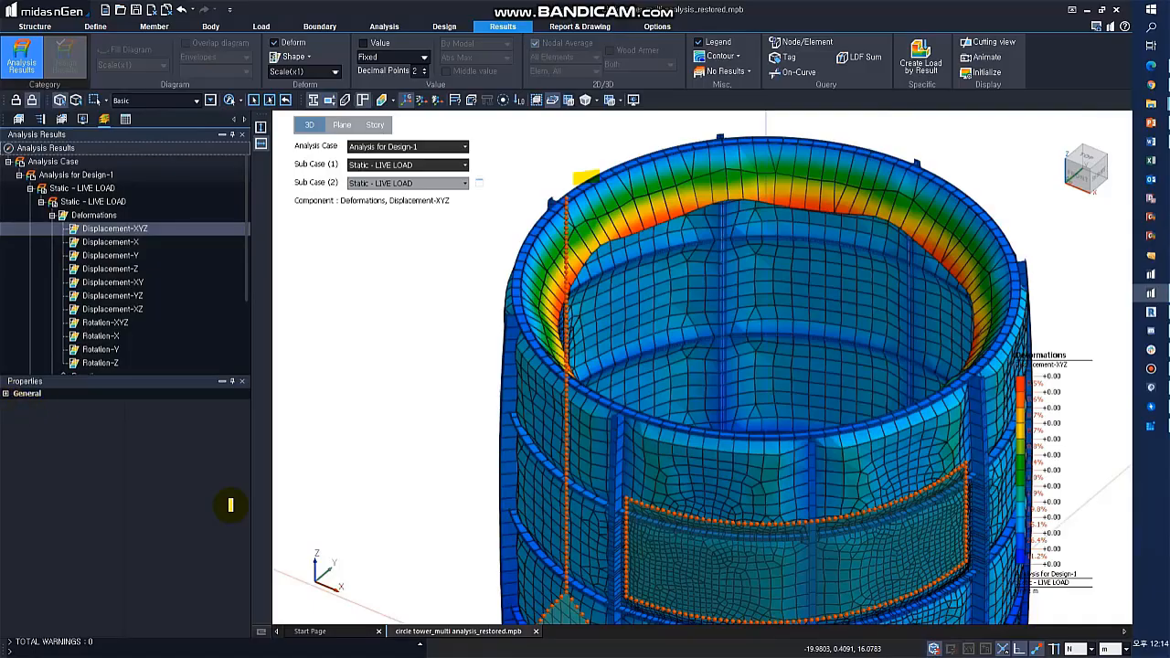
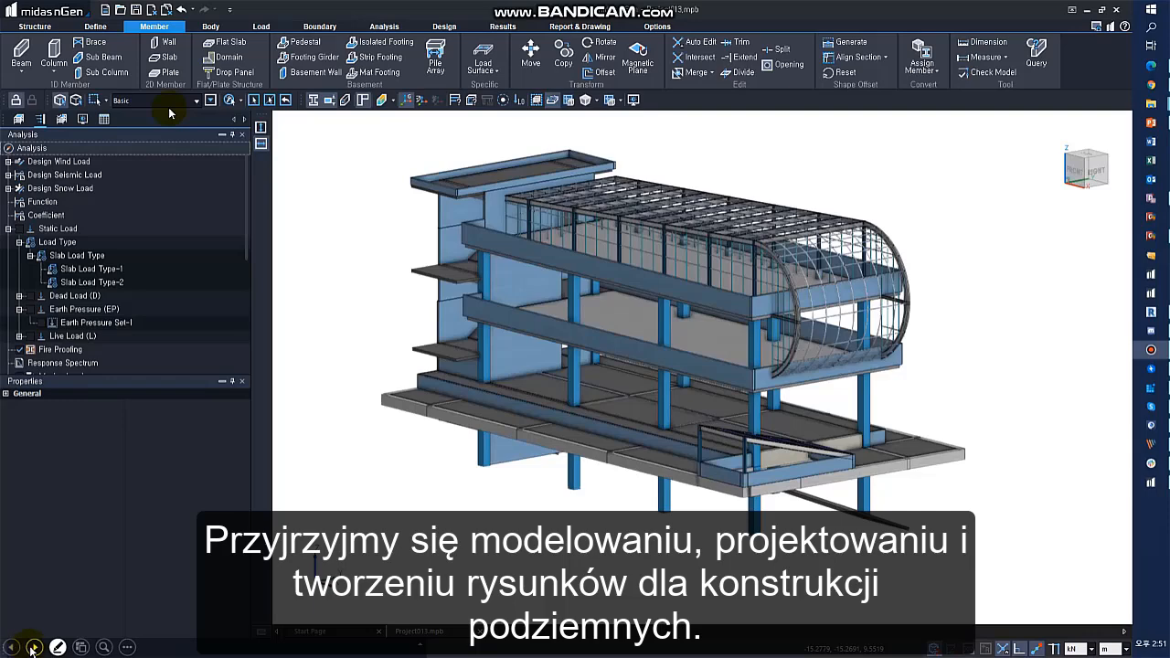
# Step: Create a Basement wall of thickness T300 (C30/37), 4 m deep, below one long edge of the ground floor slab using corner points
pyautogui.click(304, 72)
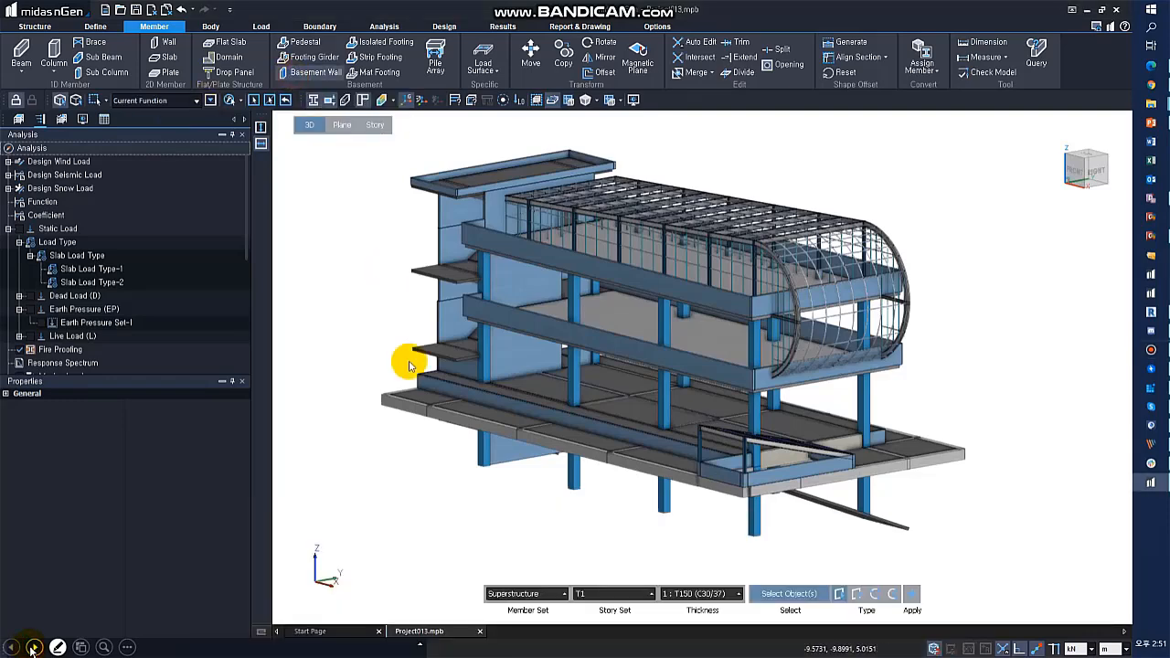
pyautogui.click(700, 595)
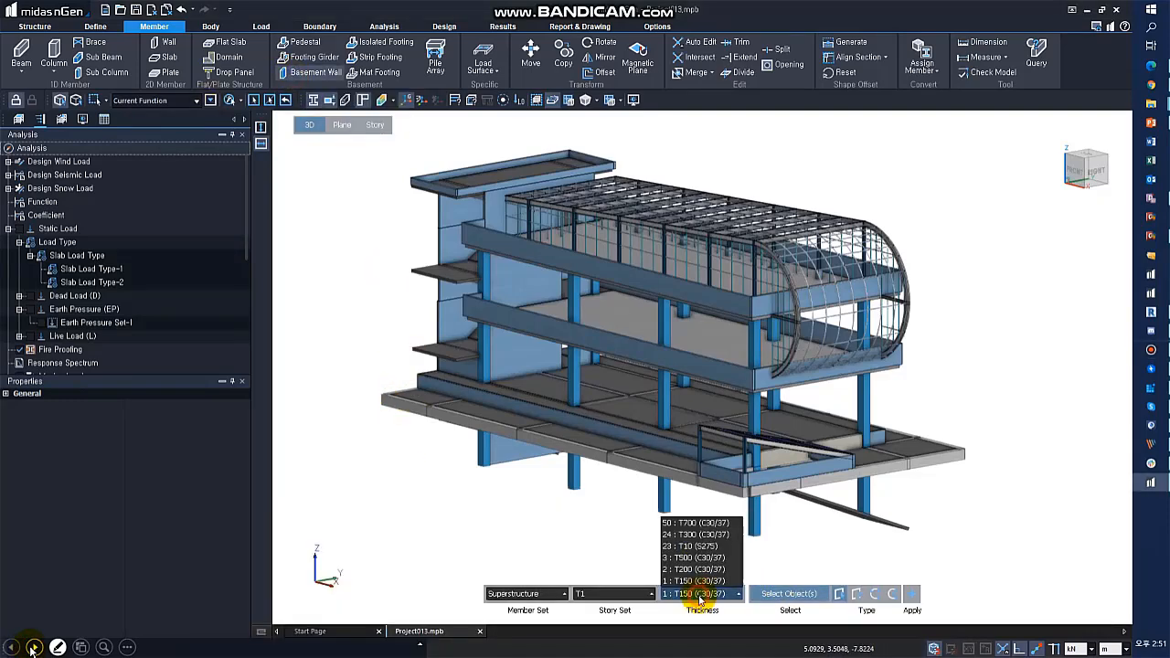
pyautogui.click(704, 534)
pyautogui.click(518, 594)
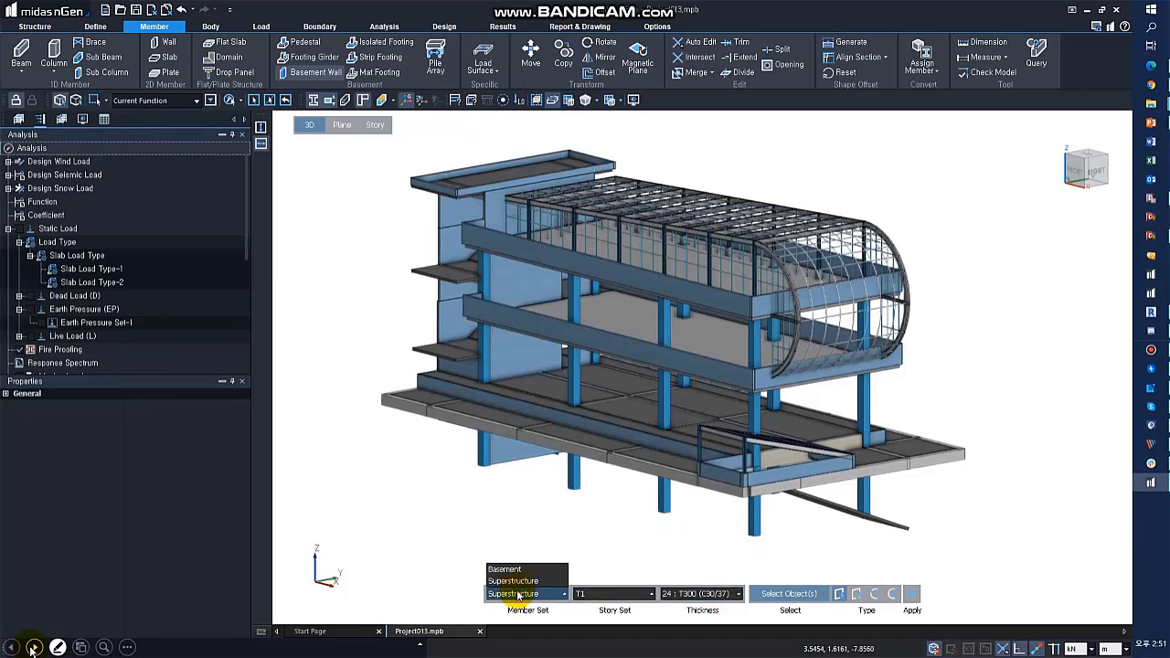
pyautogui.click(508, 570)
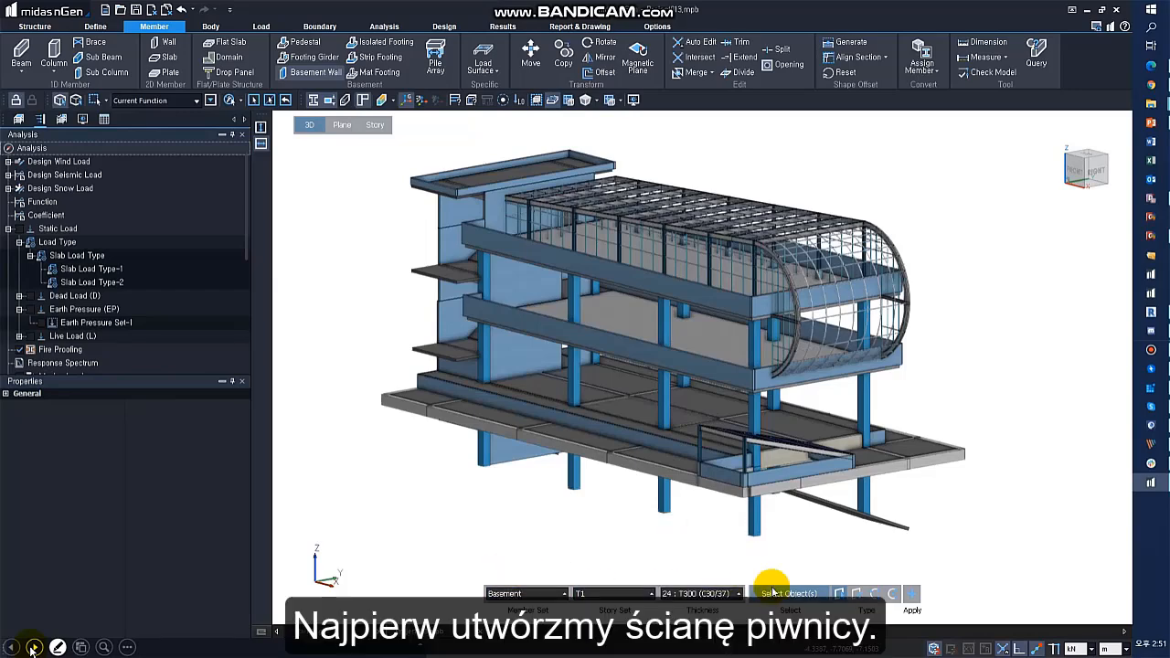
pyautogui.click(857, 592)
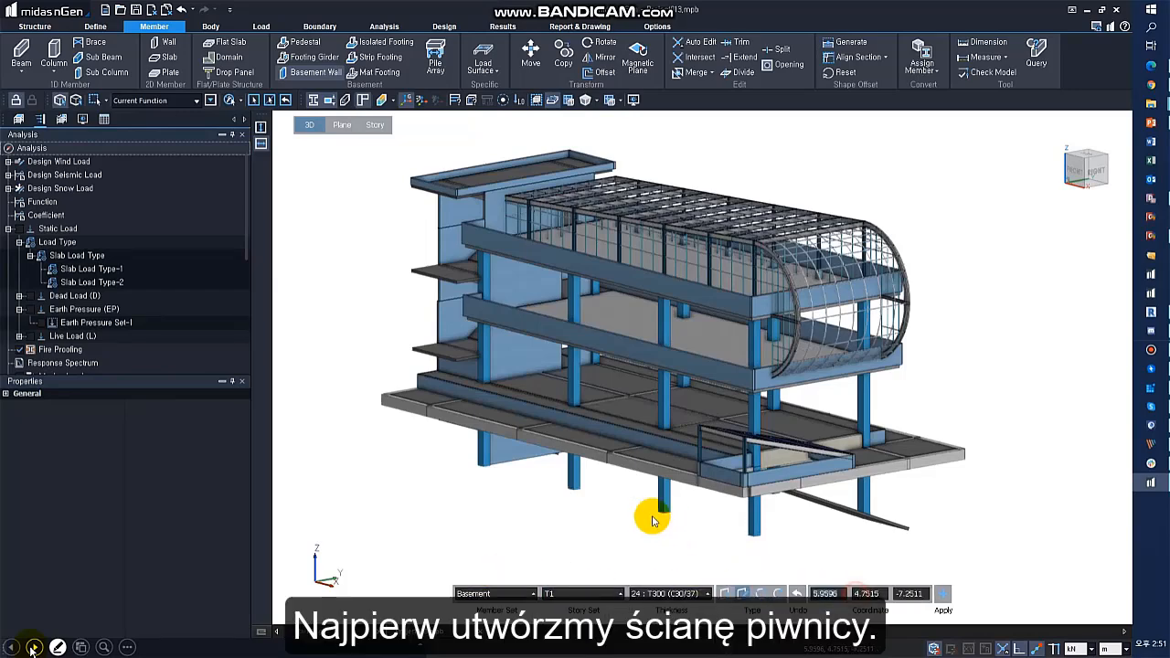
pyautogui.click(380, 399)
pyautogui.click(750, 493)
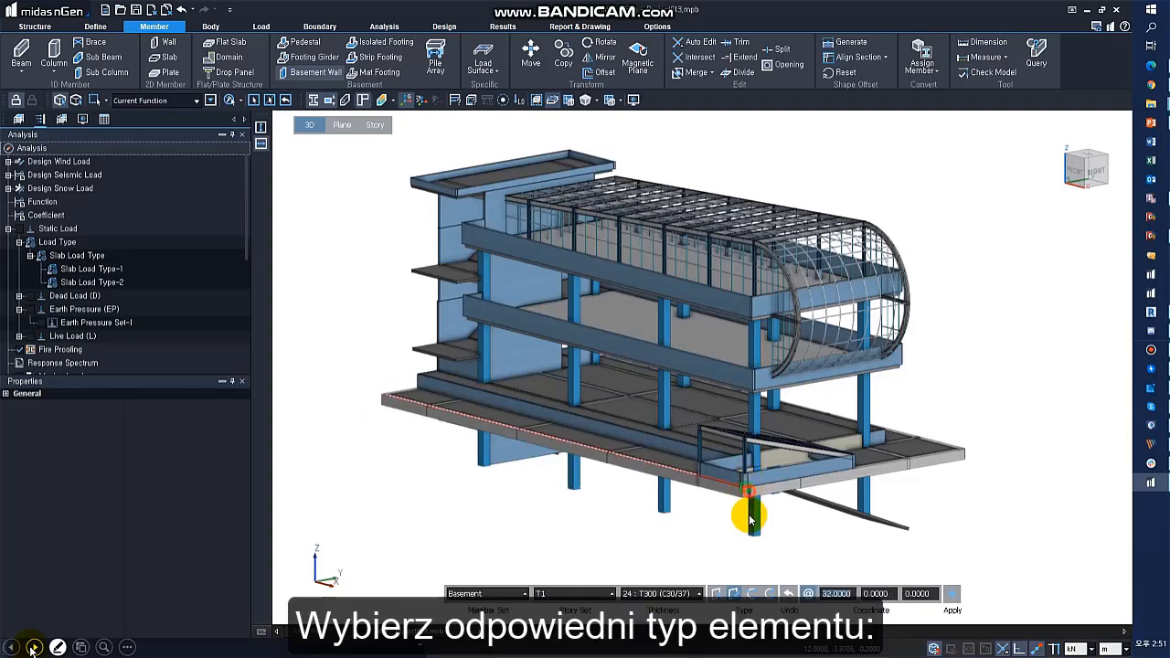
pyautogui.moveTo(692, 464); pyautogui.dragTo(695, 378, button='middle')
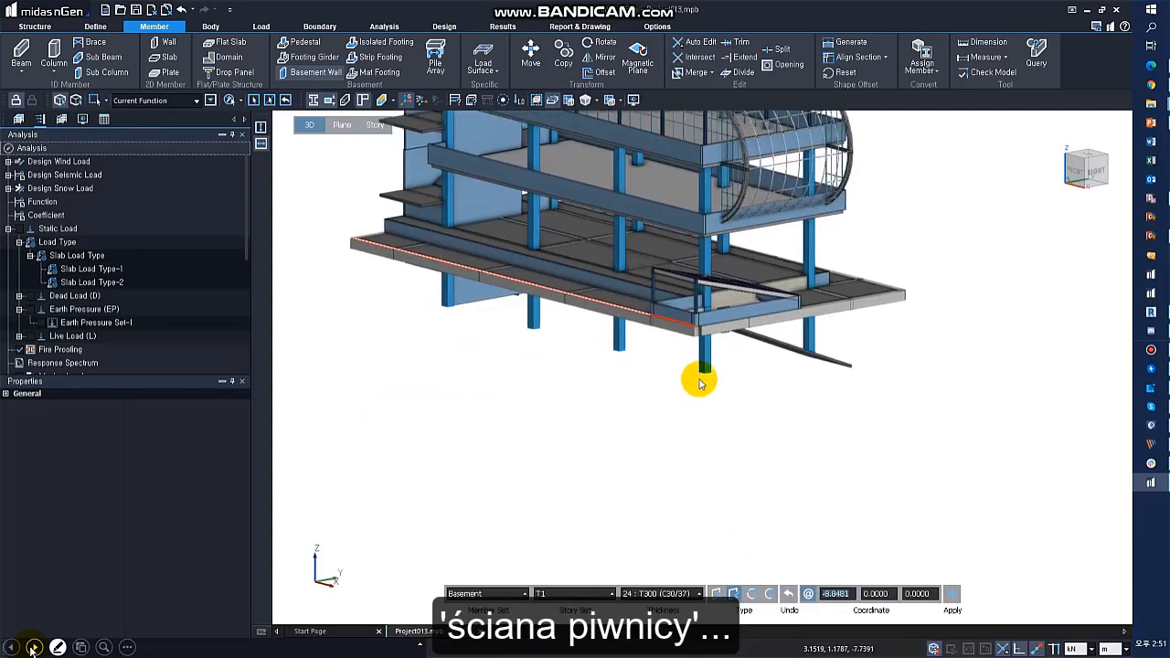
pyautogui.write('-4')
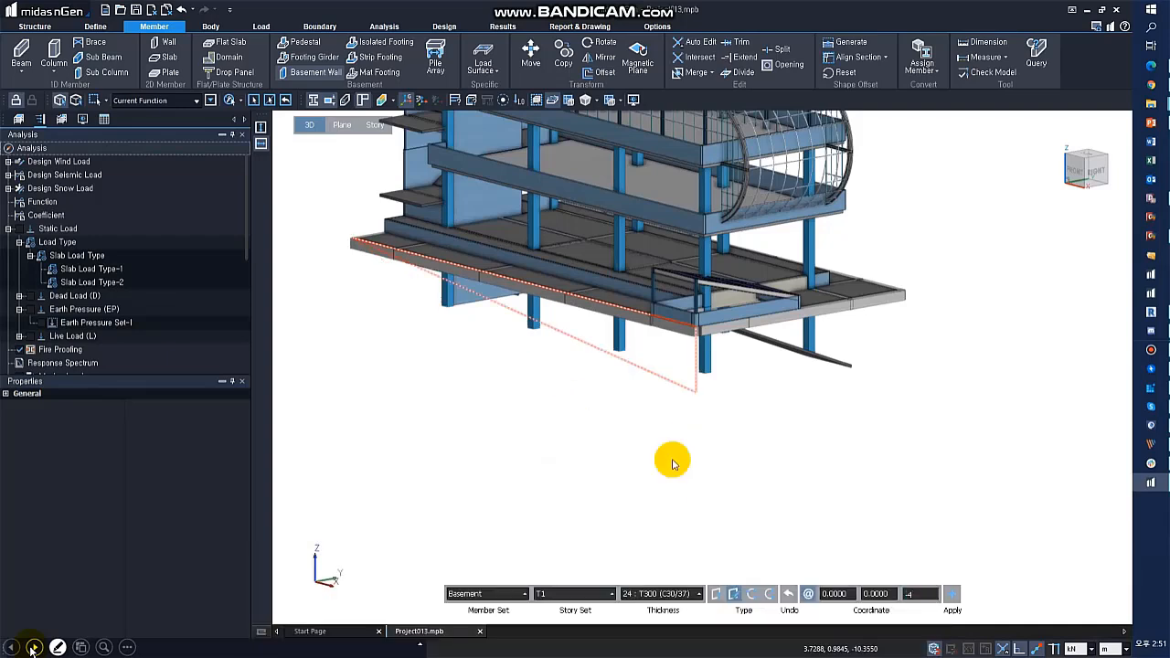
pyautogui.press('Return')
pyautogui.click(350, 243)
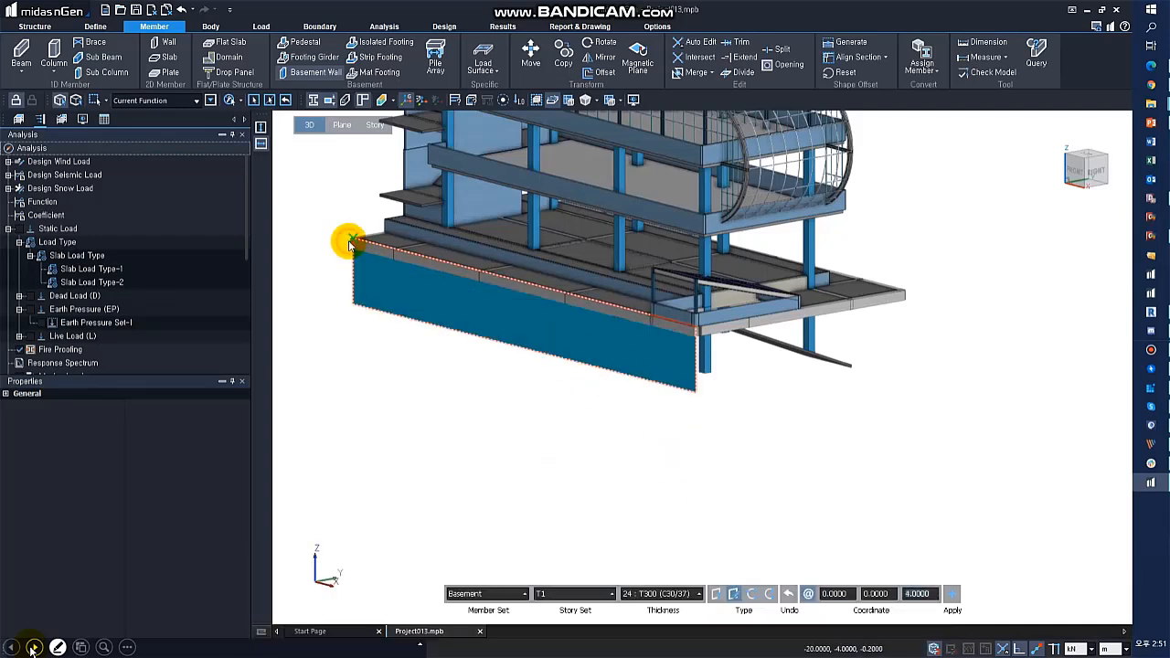
pyautogui.click(349, 244)
# Step: Add a matching basement wall below the ramp-side short edge of the slab, down to the first wall's depth
pyautogui.click(697, 392)
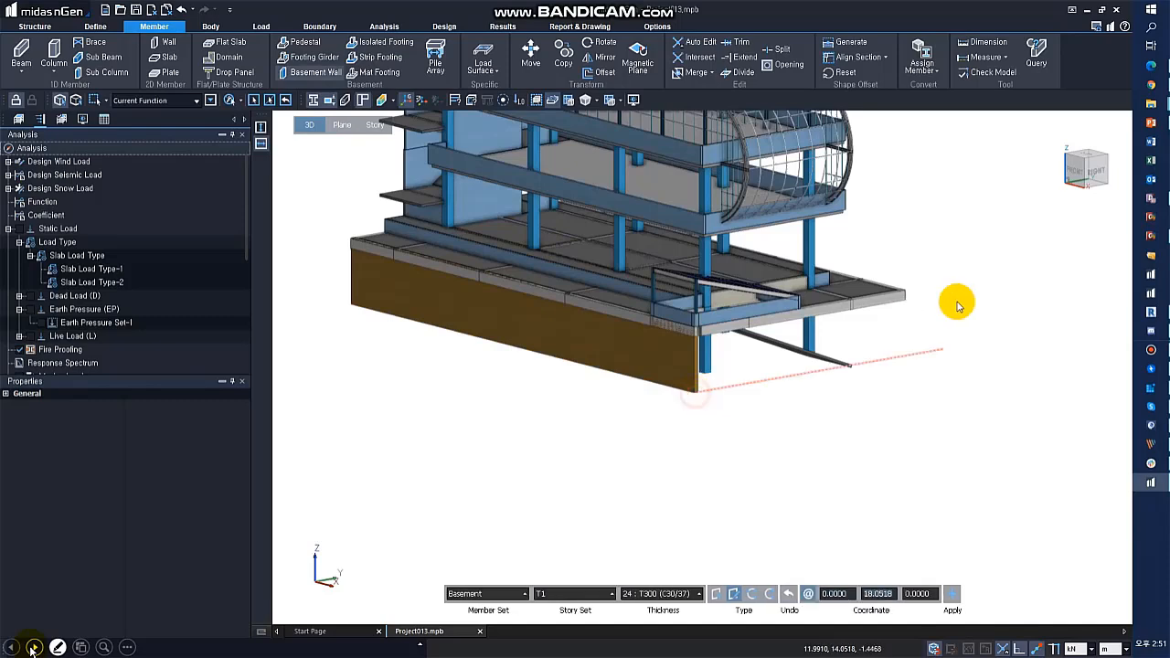
pyautogui.click(902, 292)
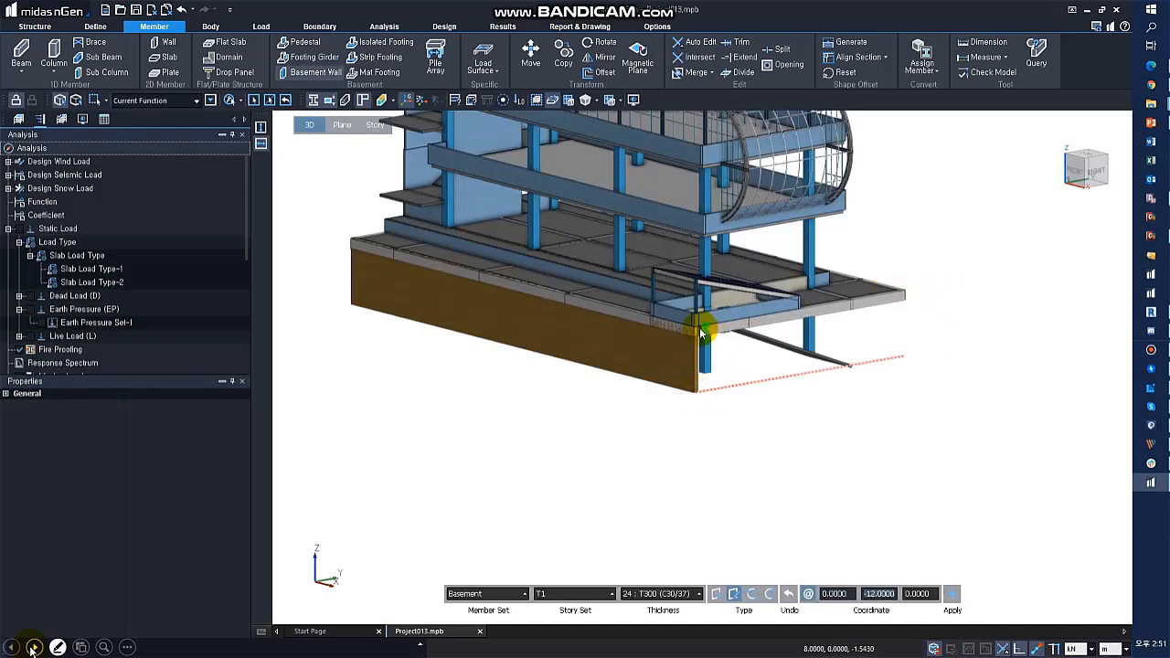
pyautogui.click(905, 292)
pyautogui.click(696, 327)
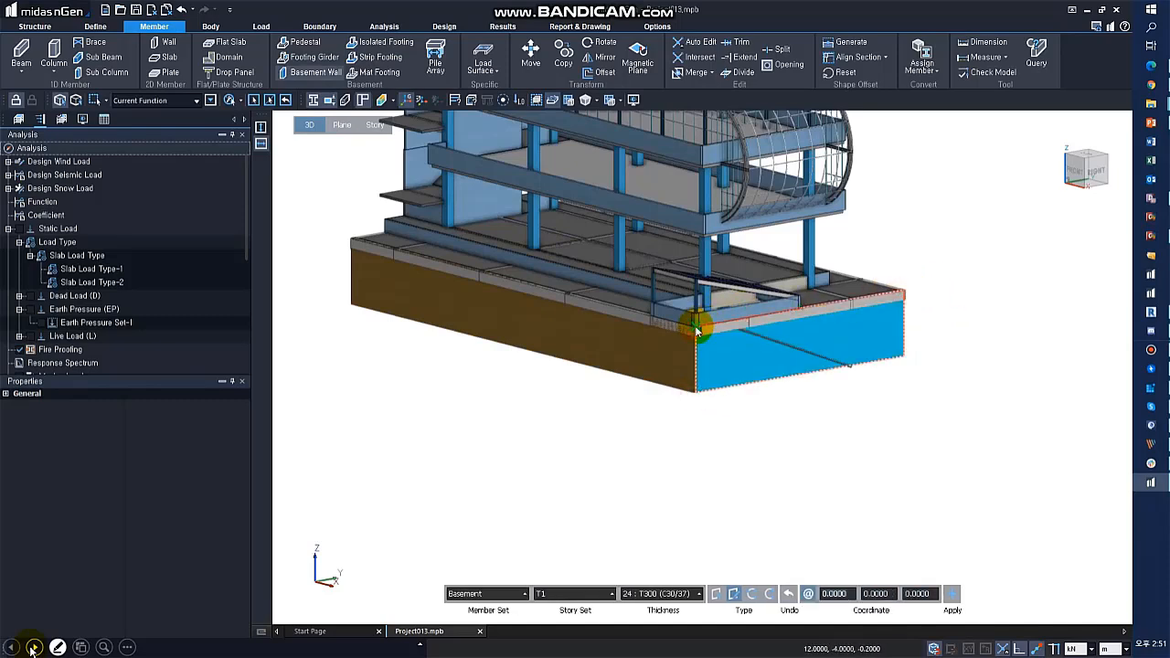
# Step: Add a matching basement wall below the opposite long edge of the slab and finish the wall command
pyautogui.moveTo(919, 346); pyautogui.dragTo(485, 422, button='middle')
pyautogui.click(437, 477)
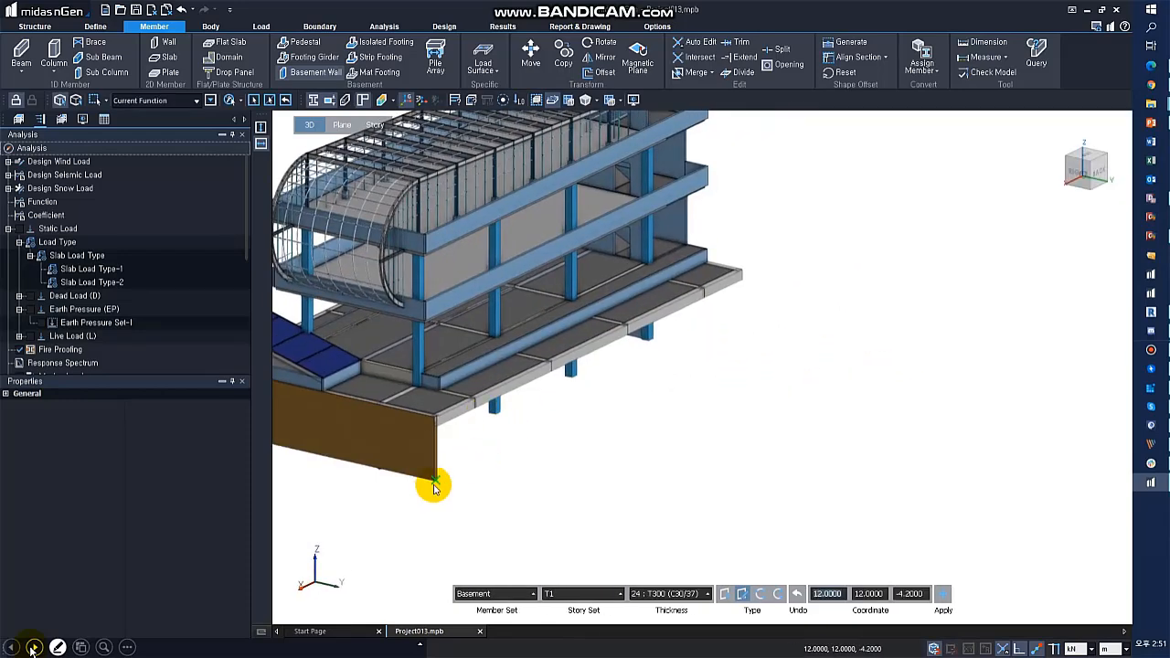
pyautogui.click(741, 267)
pyautogui.click(447, 416)
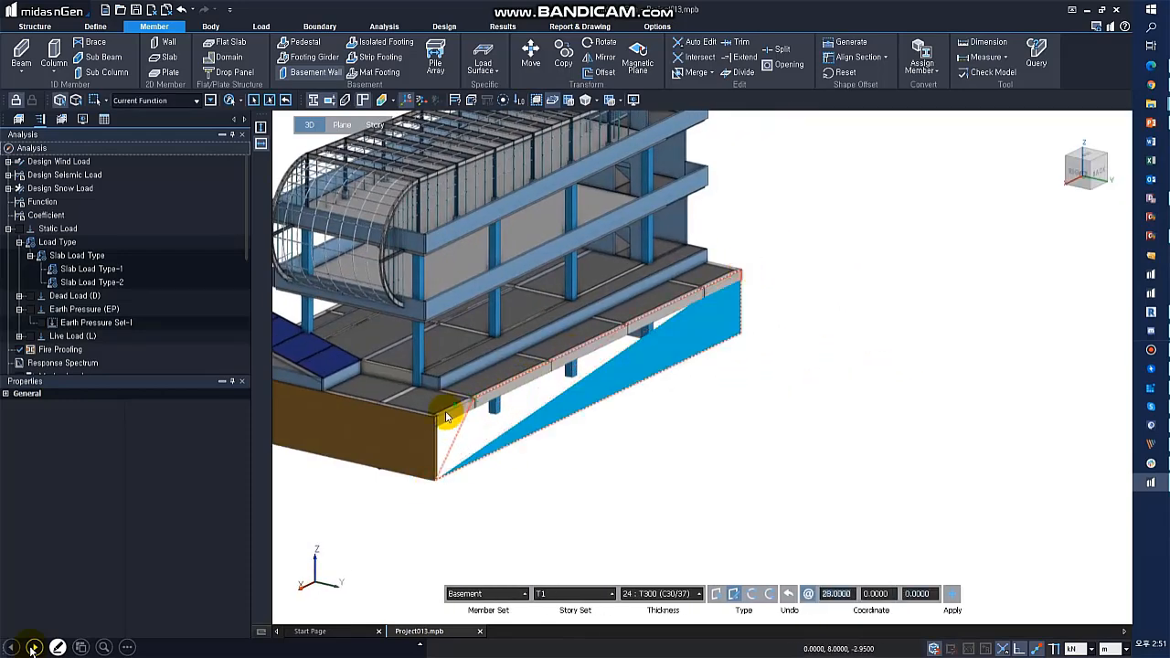
pyautogui.click(437, 415)
pyautogui.rightClick(437, 417)
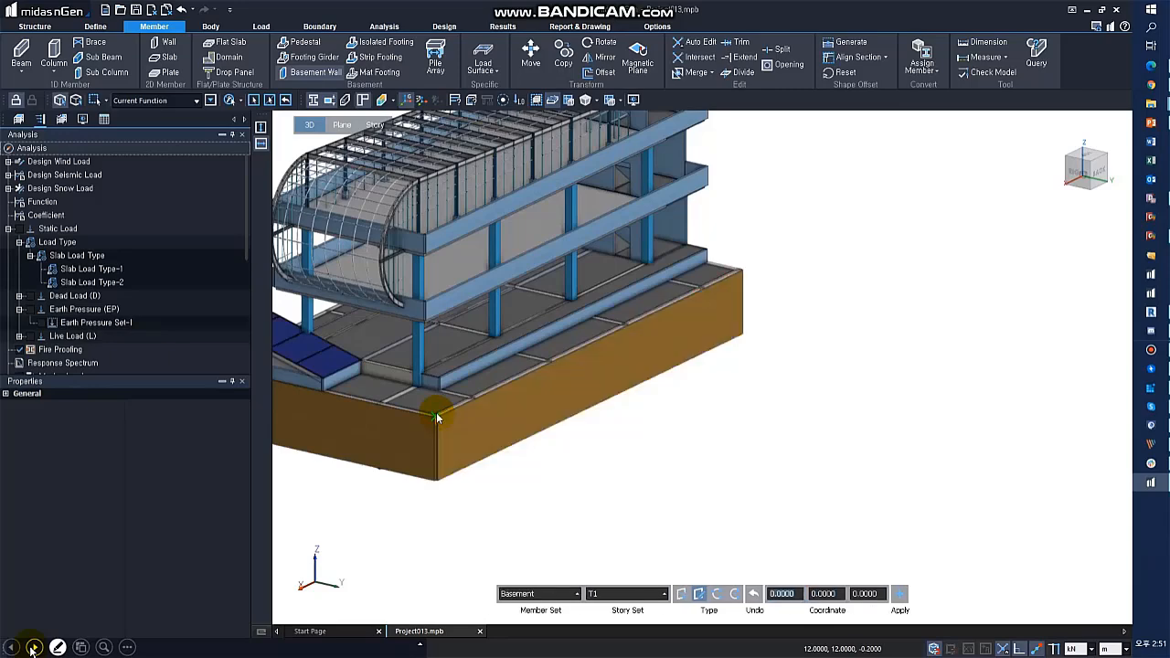
pyautogui.press('Escape')
# Step: Close the basement perimeter with a T300 (C30/37) wall below the remaining short edge at the stair core
pyautogui.moveTo(763, 356); pyautogui.dragTo(674, 352, button='middle')
pyautogui.moveTo(979, 352); pyautogui.dragTo(585, 356, button='middle')
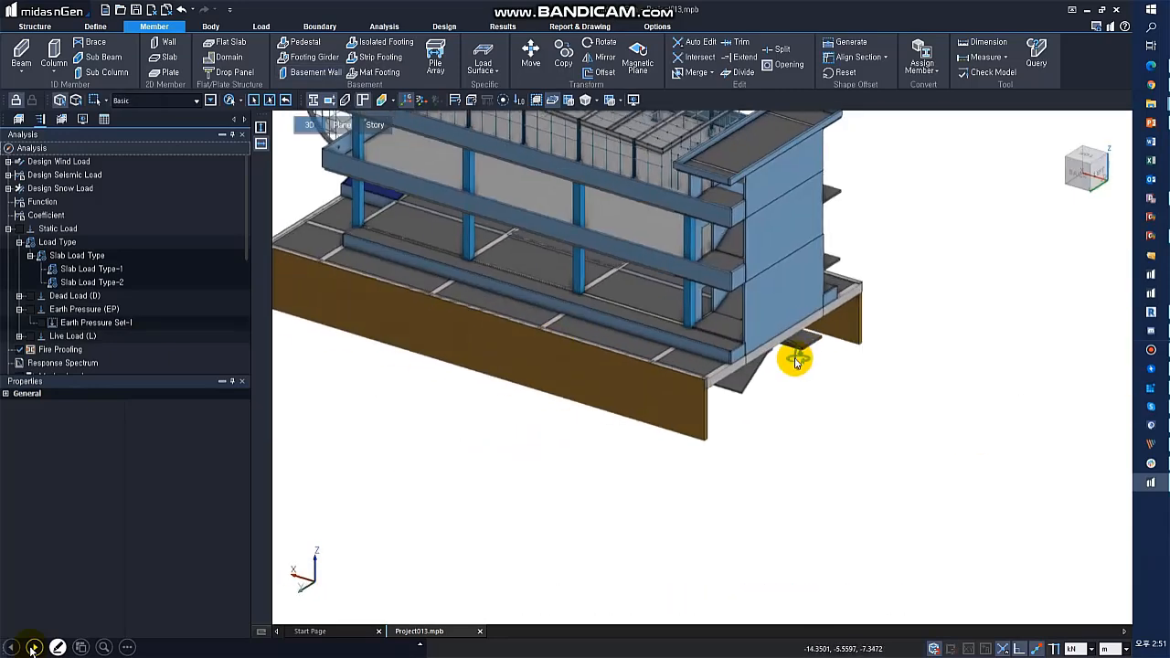
pyautogui.moveTo(797, 357); pyautogui.dragTo(792, 359, button='middle')
pyautogui.press('Return')
pyautogui.click(711, 440)
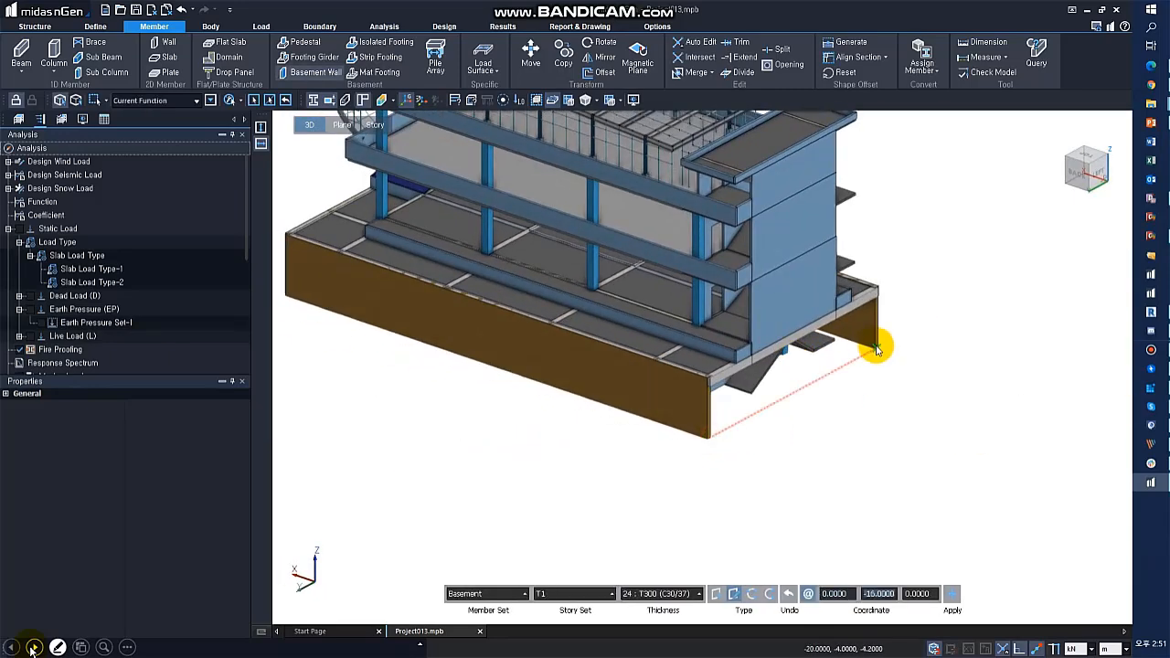
pyautogui.click(883, 291)
pyautogui.click(714, 380)
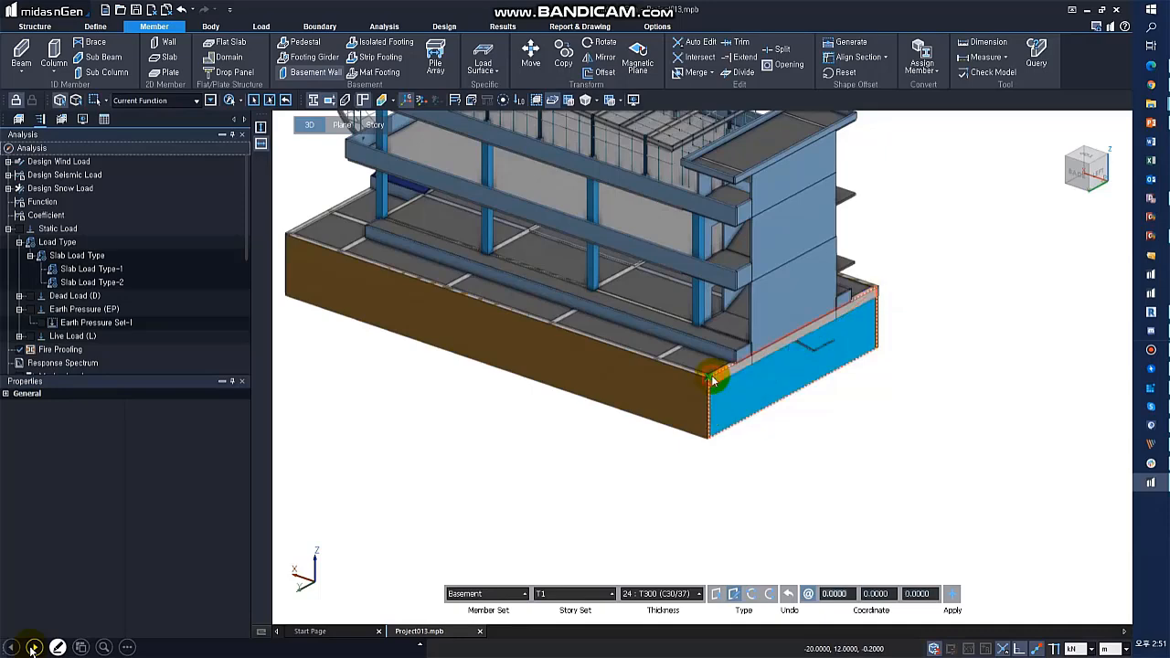
pyautogui.press('Escape')
# Step: Select all basement-level members and show only them
pyautogui.moveTo(660, 423); pyautogui.dragTo(624, 337, button='middle')
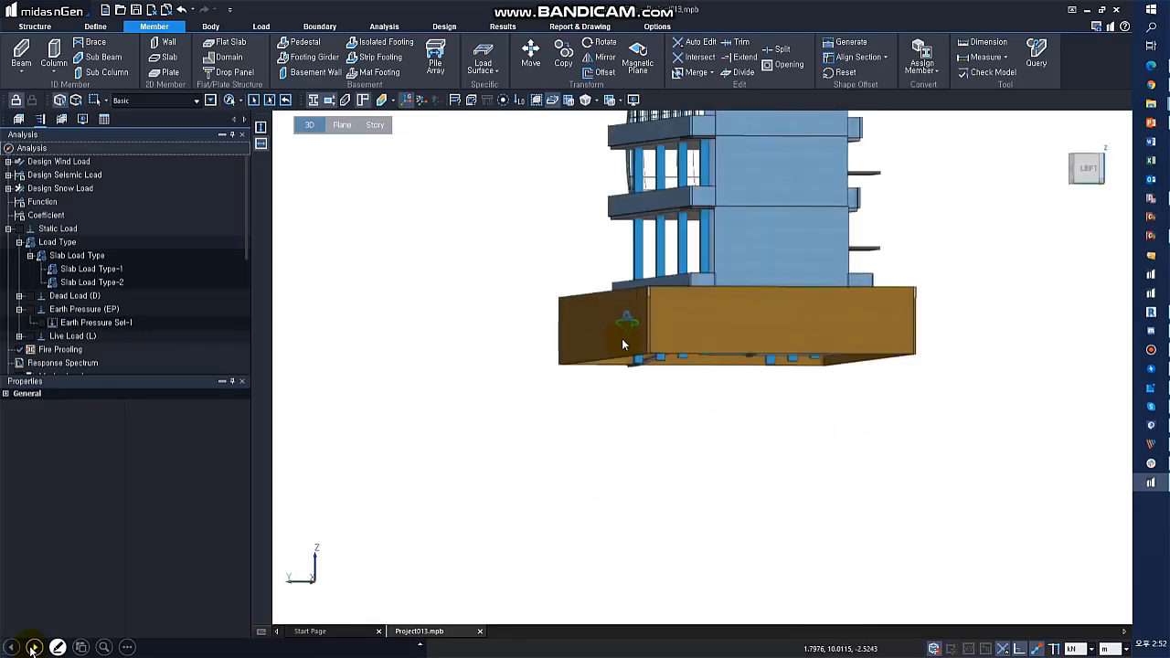
pyautogui.moveTo(971, 404); pyautogui.dragTo(568, 320)
pyautogui.rightClick(627, 326)
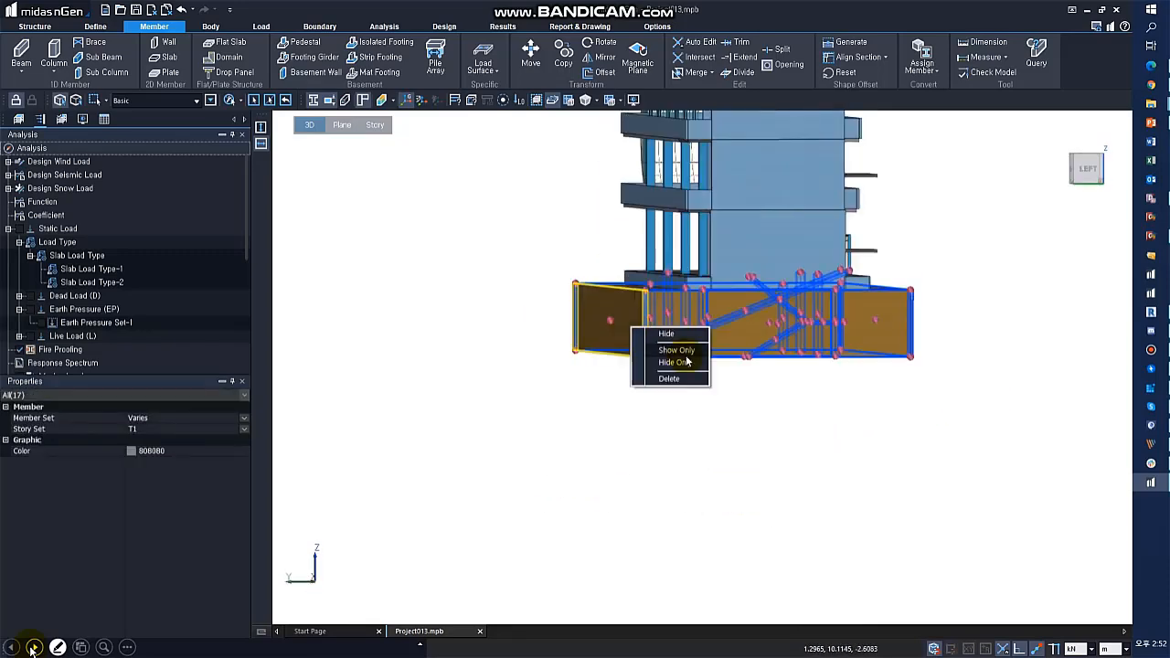
pyautogui.click(684, 353)
pyautogui.moveTo(687, 359); pyautogui.dragTo(630, 324, button='middle')
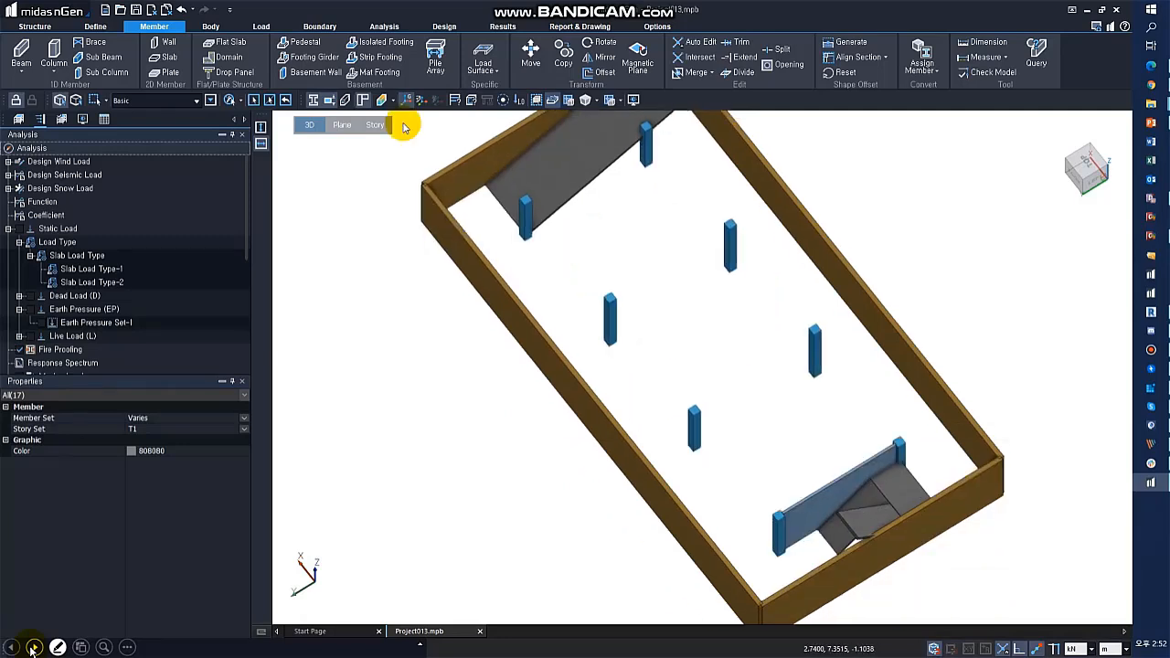
# Step: Create 1.6 m wide strip footings of thickness T500 (C30/37) under both long basement walls and the ramp-side short wall
pyautogui.click(370, 57)
pyautogui.moveTo(583, 248); pyautogui.dragTo(541, 176, button='middle')
pyautogui.click(548, 334)
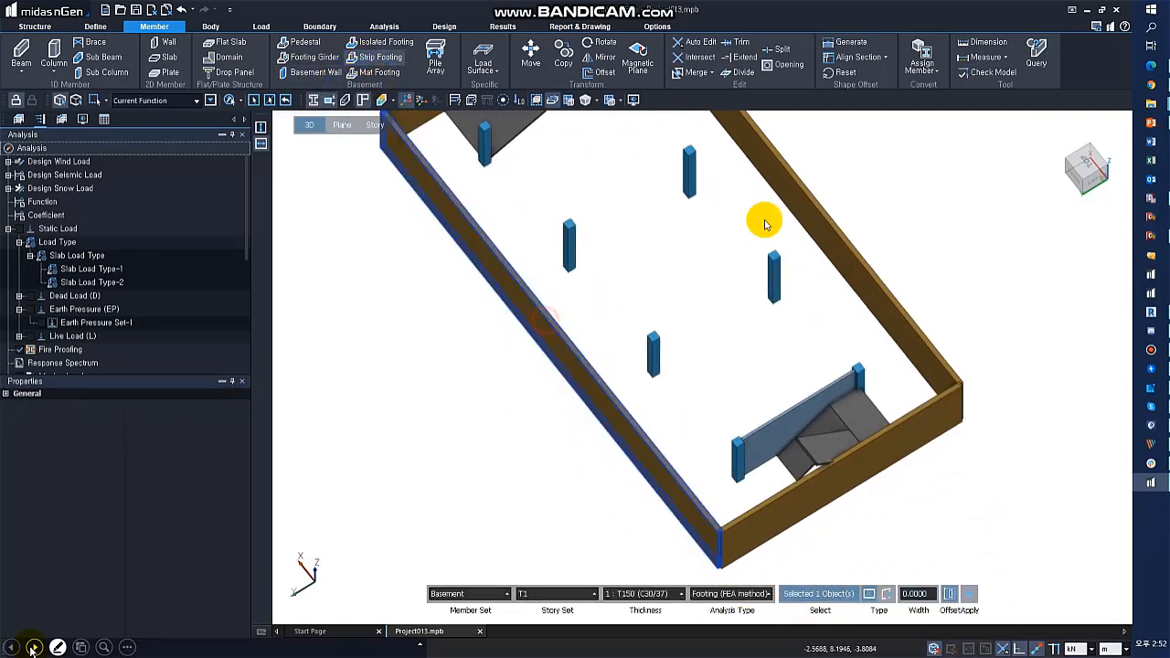
pyautogui.click(809, 219)
pyautogui.moveTo(809, 218); pyautogui.dragTo(831, 310, button='middle')
pyautogui.click(439, 205)
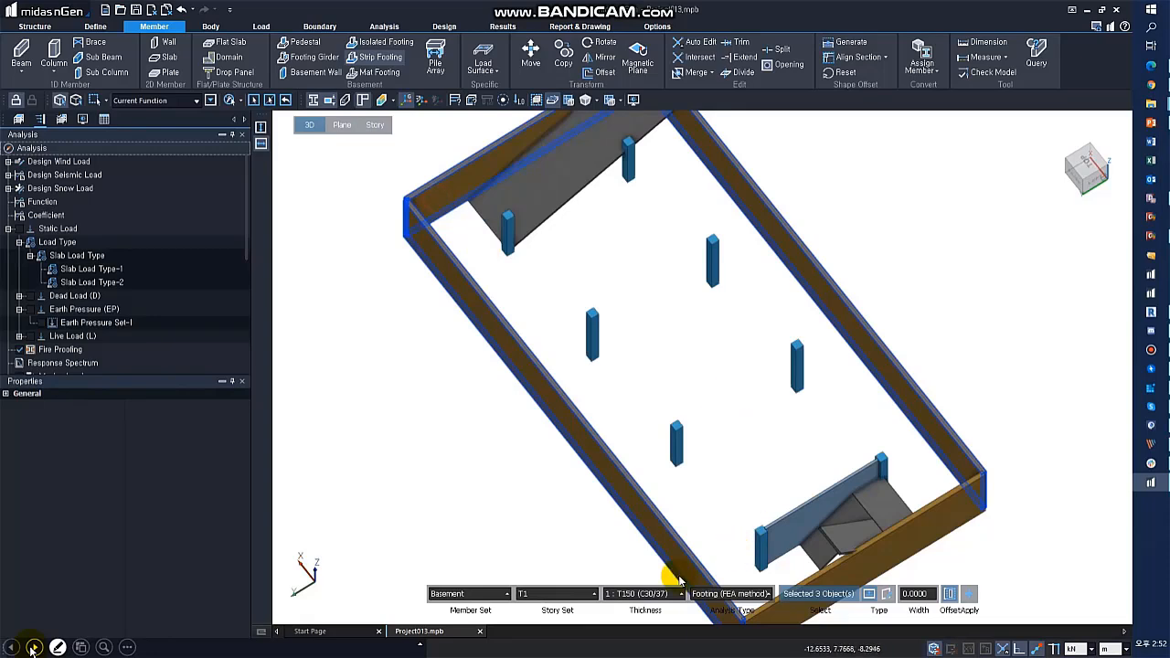
pyautogui.click(643, 594)
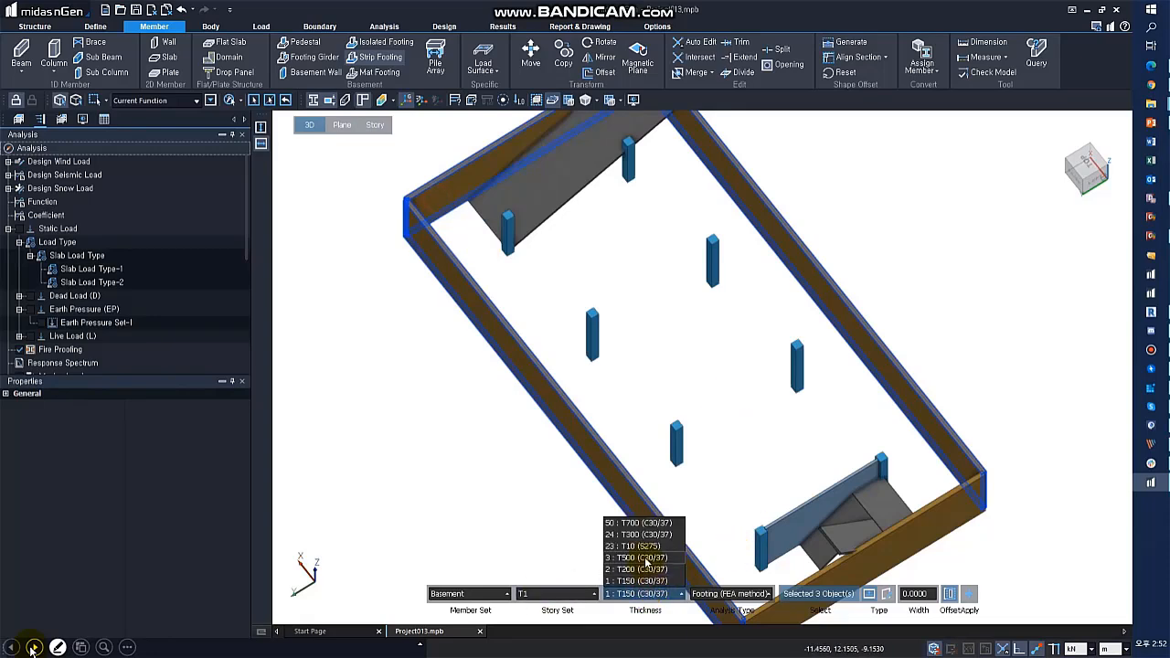
pyautogui.click(645, 557)
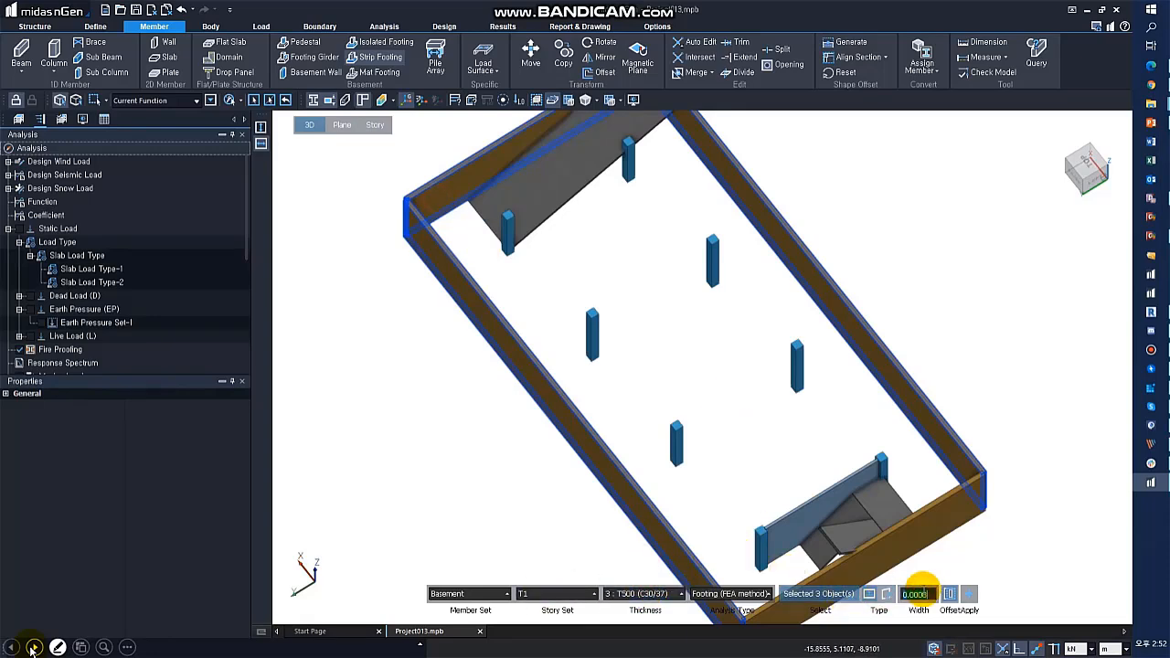
pyautogui.write('1.6')
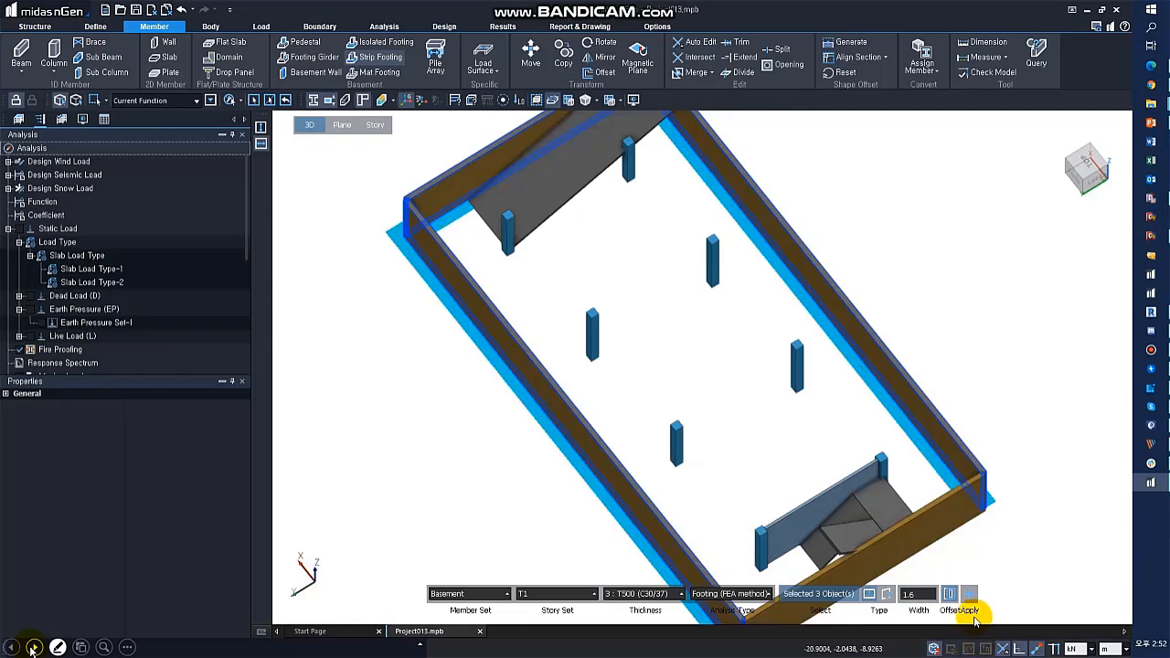
pyautogui.click(976, 596)
# Step: Create a 4 m wide mat footing of thickness T500 (C30/37) with 0.8 m offset distance under the stair-side short wall
pyautogui.moveTo(598, 445); pyautogui.dragTo(606, 384, button='middle')
pyautogui.click(375, 72)
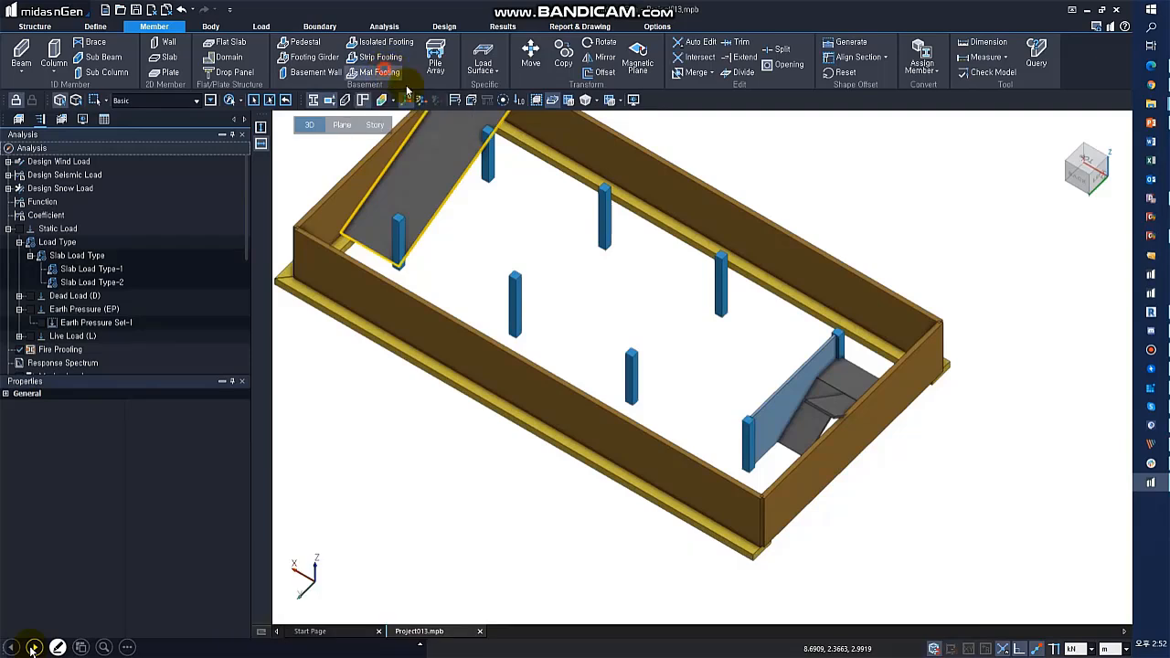
pyautogui.click(762, 554)
pyautogui.click(652, 594)
pyautogui.click(653, 558)
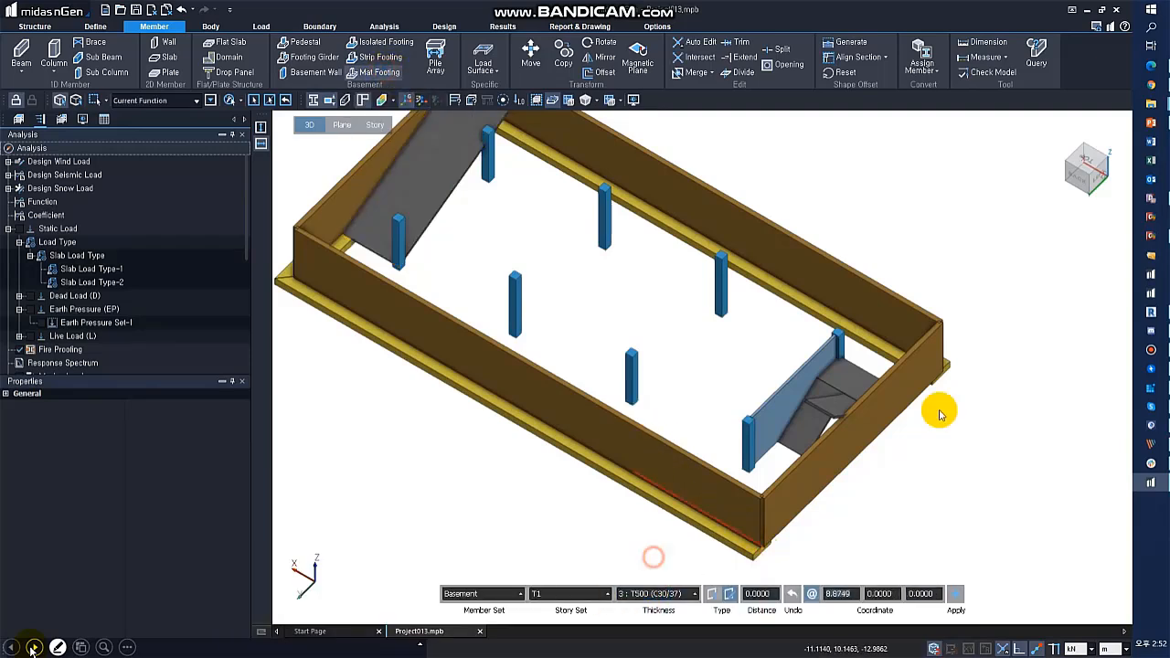
pyautogui.click(843, 367)
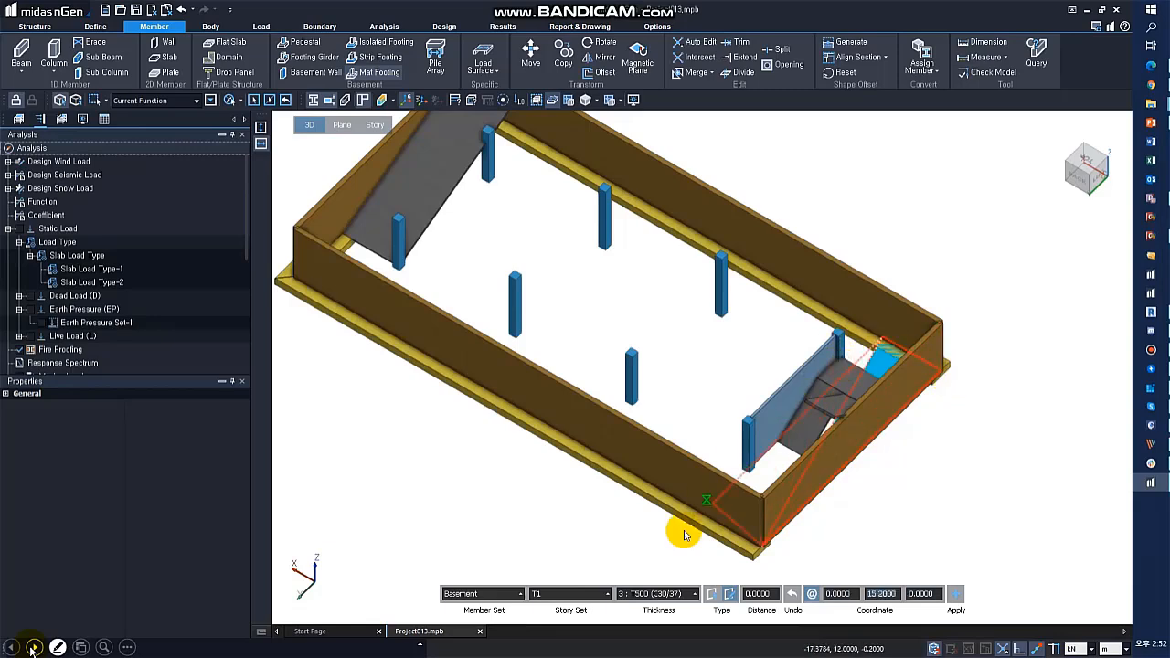
pyautogui.click(763, 547)
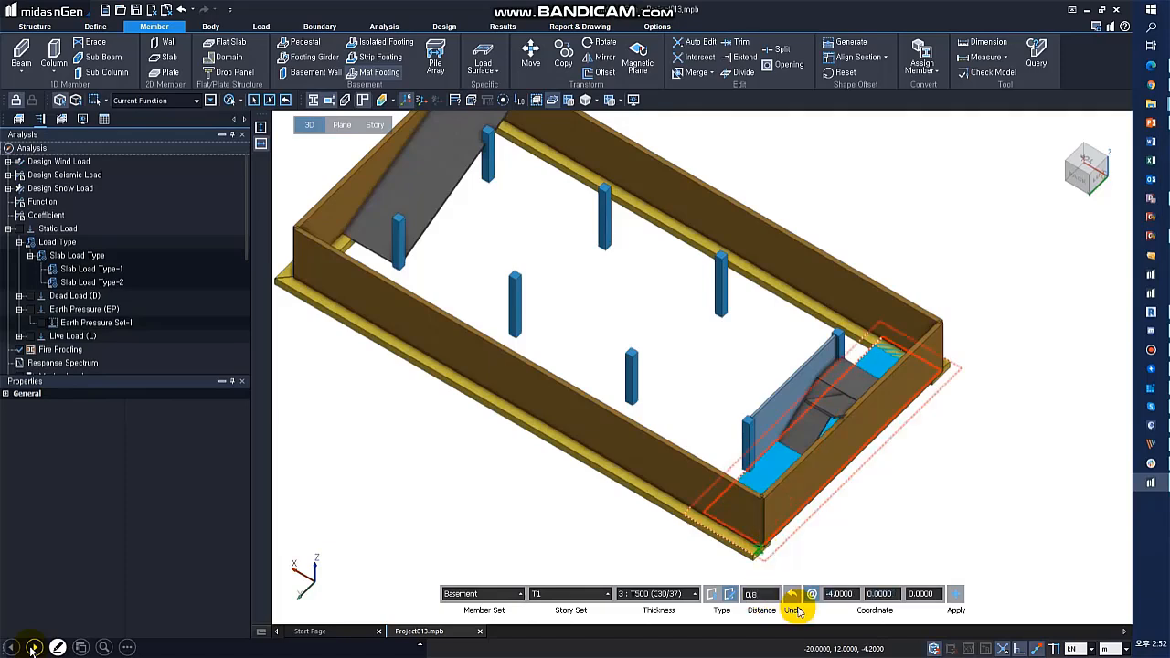
pyautogui.click(964, 596)
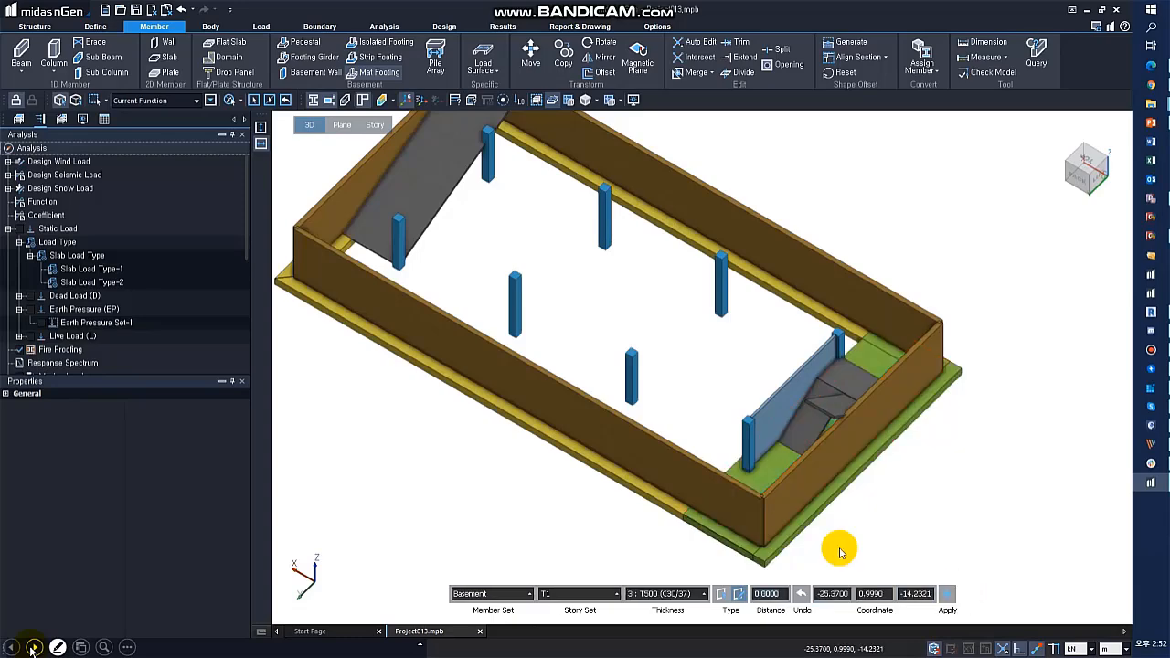
# Step: Move the end of the long strip footing from the stair-side corner back to the mat footing's edge with a two-point move
pyautogui.moveTo(653, 509); pyautogui.dragTo(523, 235, button='middle')
pyautogui.click(530, 55)
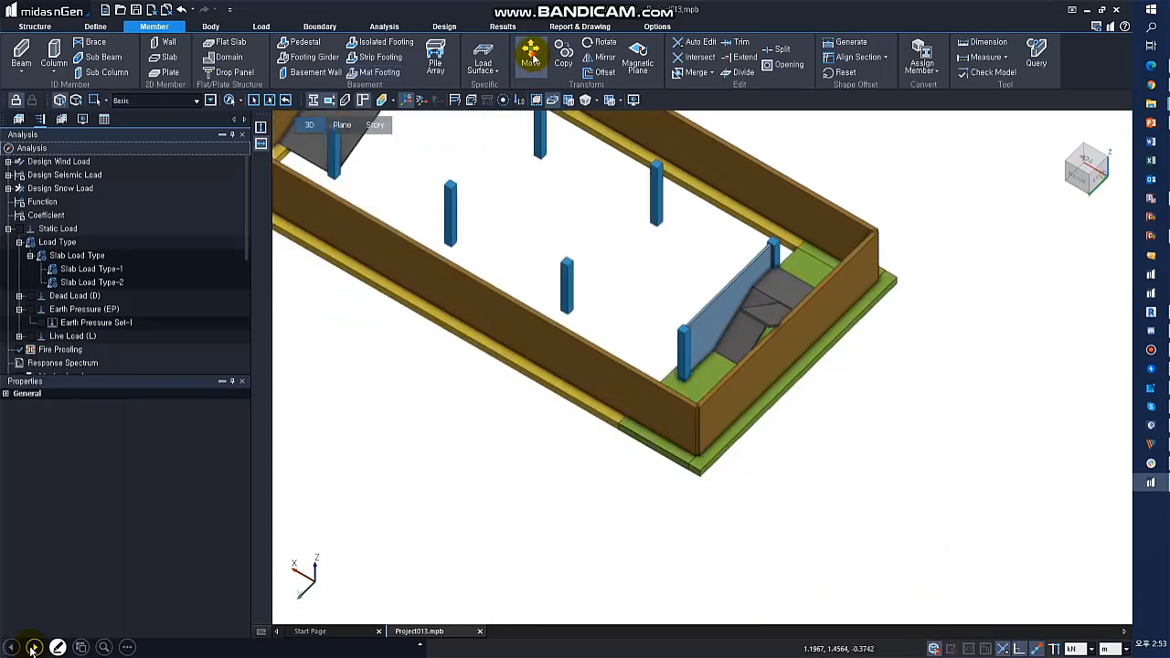
pyautogui.scroll(3, 680, 455)
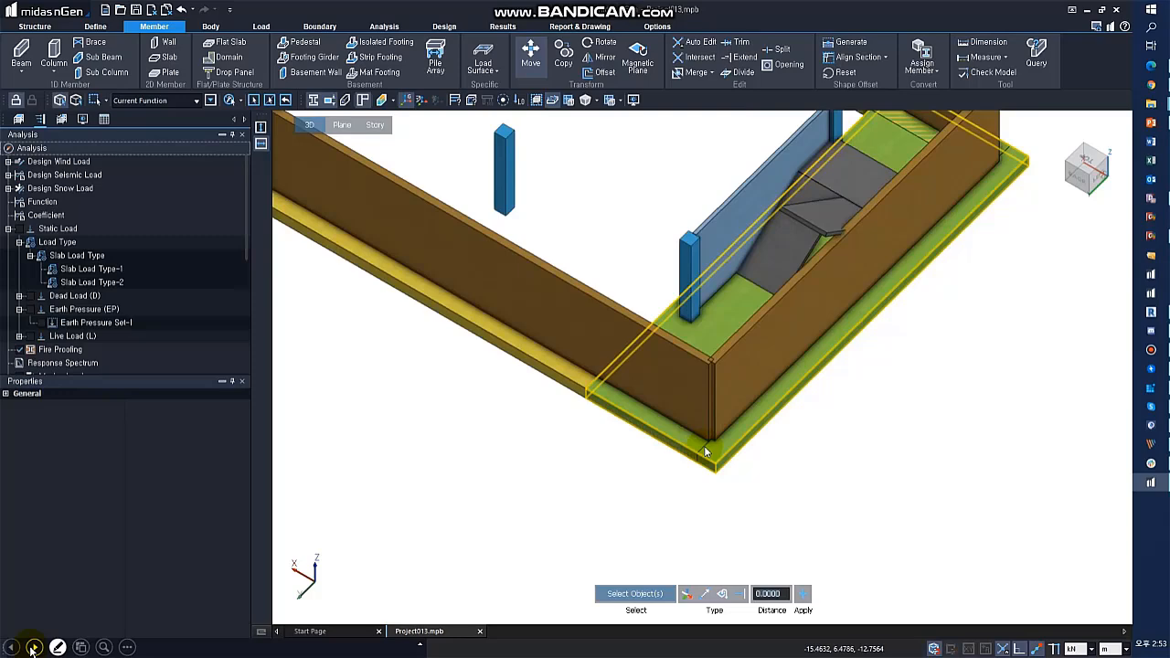
pyautogui.click(704, 445)
pyautogui.click(705, 575)
pyautogui.click(692, 457)
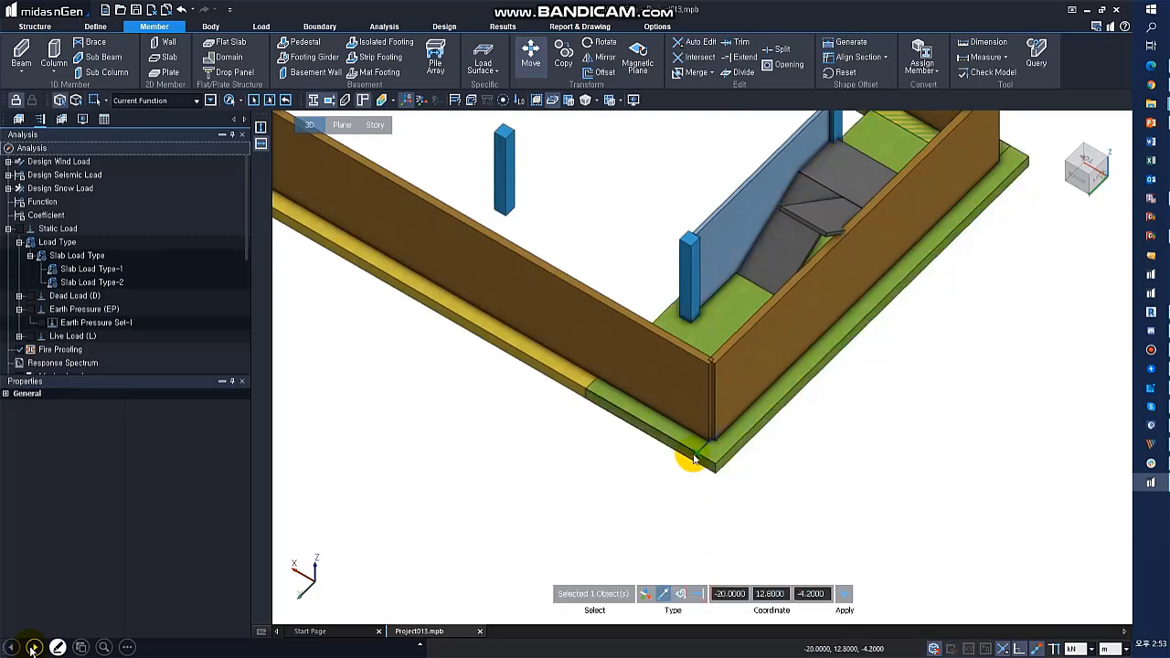
pyautogui.click(592, 391)
pyautogui.press('Escape')
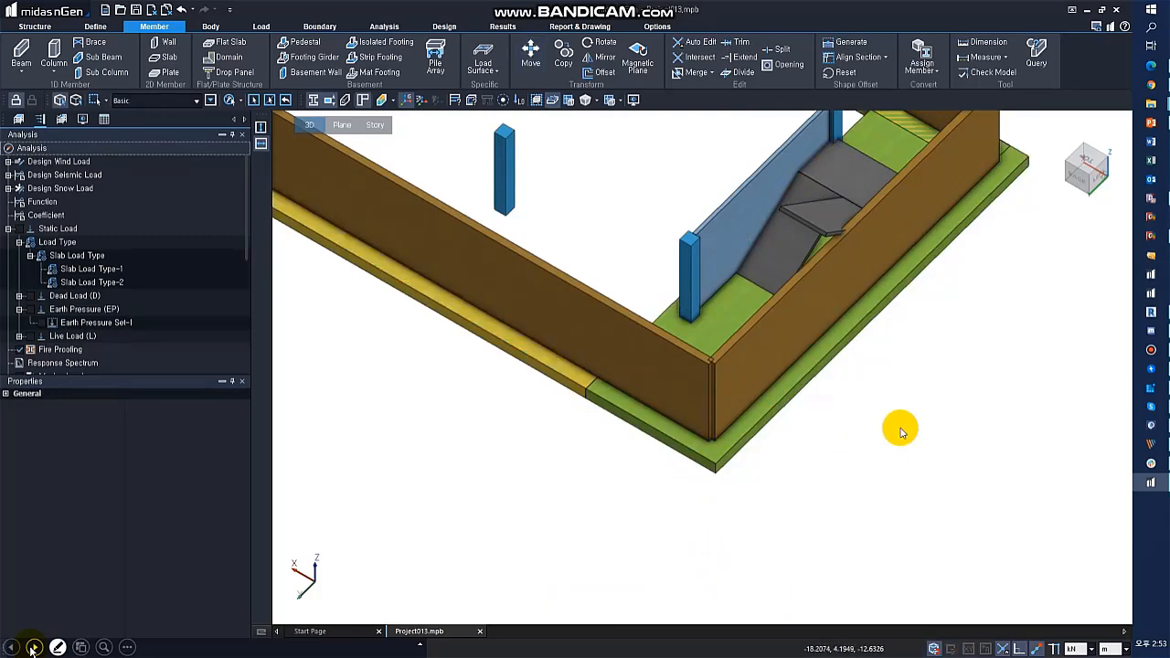
# Step: Move the end of the other long strip footing from the stair-side corner to the mat footing's edge with a two-point move
pyautogui.moveTo(895, 426); pyautogui.dragTo(716, 503, button='middle')
pyautogui.press('Return')
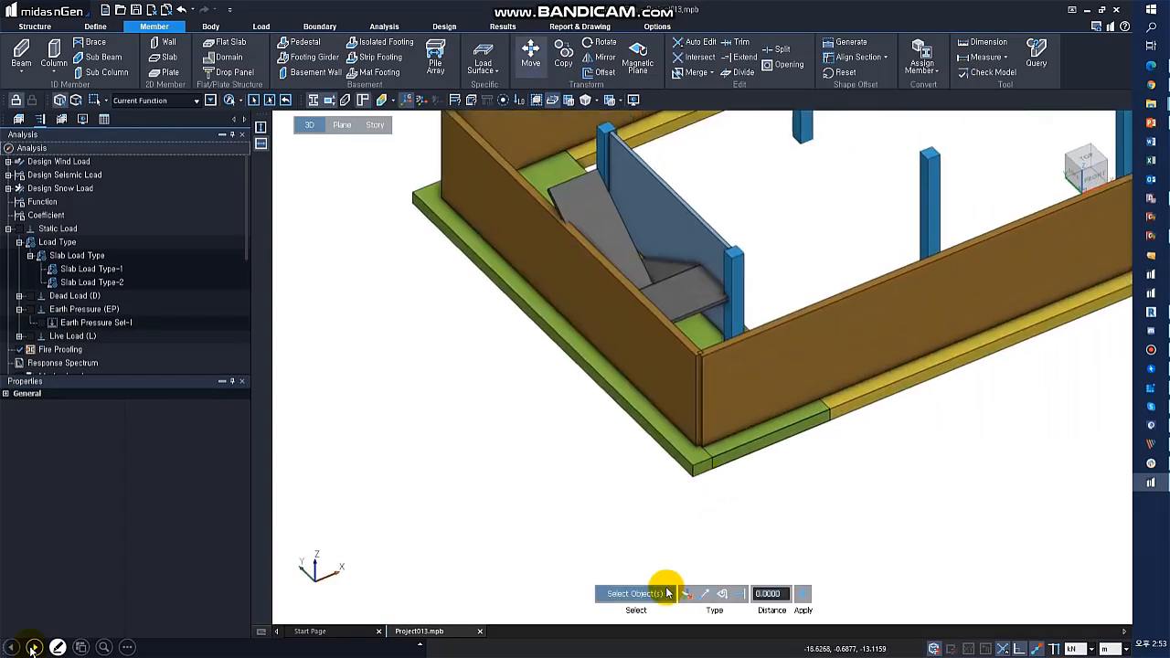
pyautogui.click(711, 453)
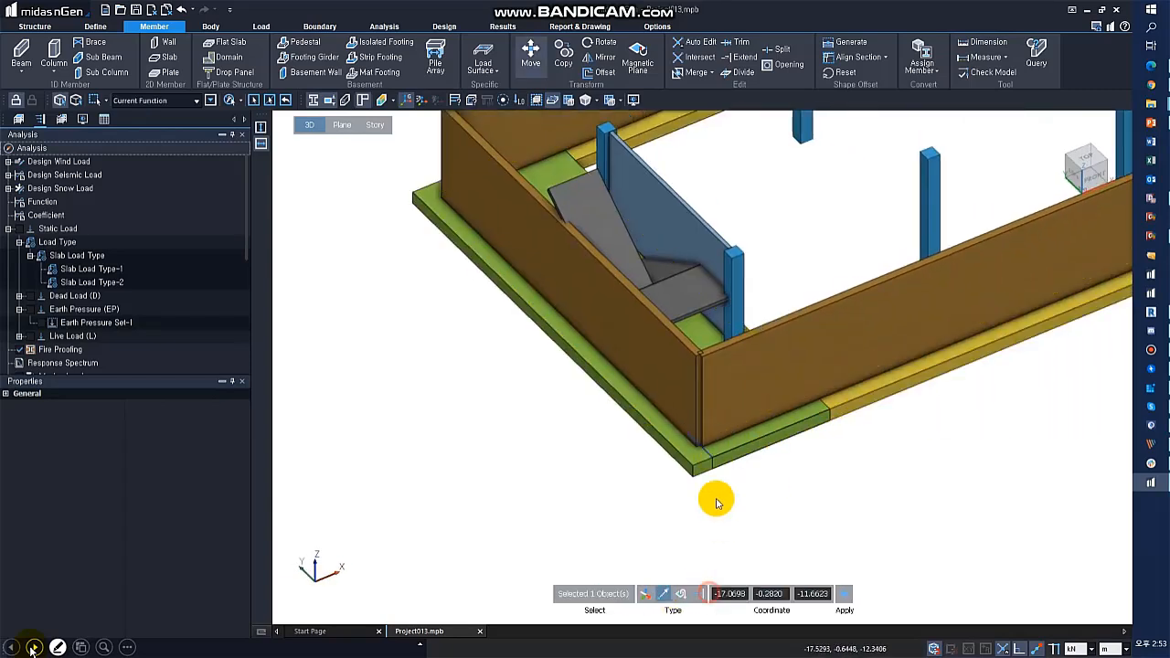
pyautogui.click(707, 455)
pyautogui.click(830, 416)
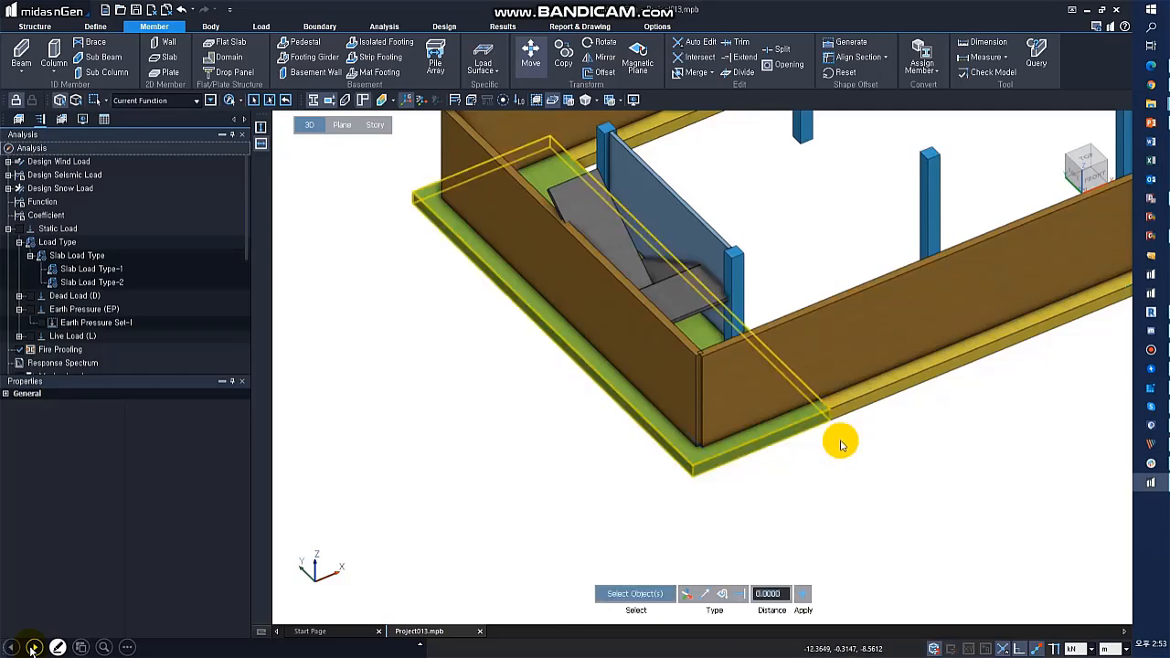
pyautogui.press('Escape')
# Step: Merge the two long strip footings and the ramp-side short strip footing into one member
pyautogui.moveTo(841, 439); pyautogui.dragTo(516, 396, button='middle')
pyautogui.click(777, 547)
pyautogui.click(701, 559)
pyautogui.click(971, 320)
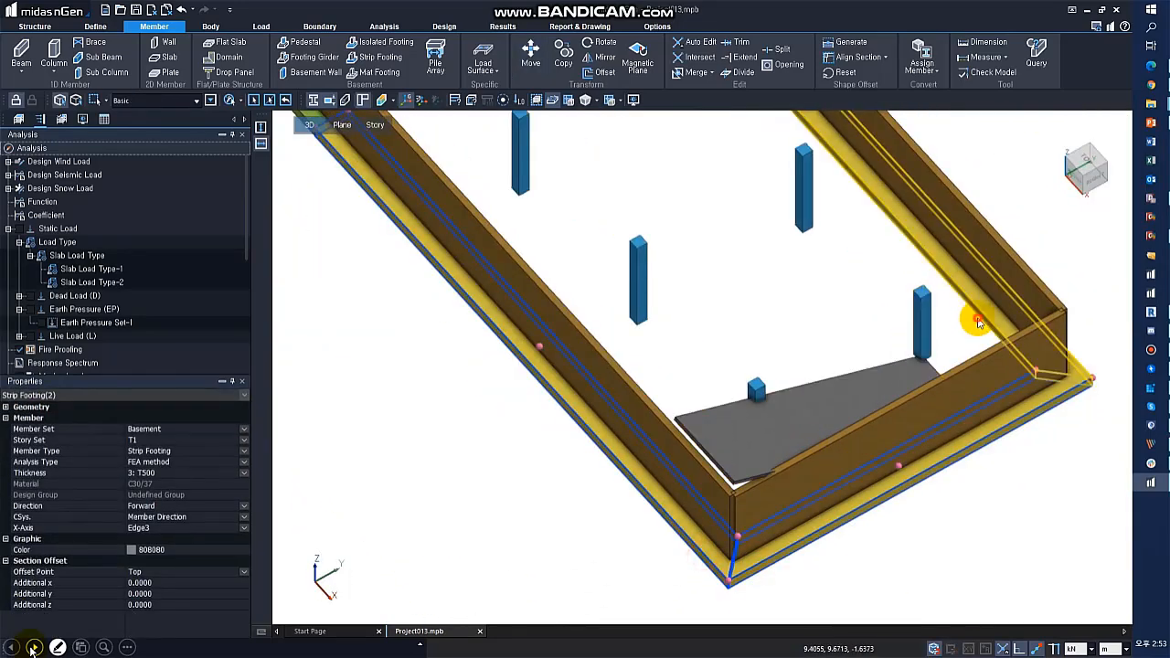
pyautogui.click(697, 72)
pyautogui.click(709, 103)
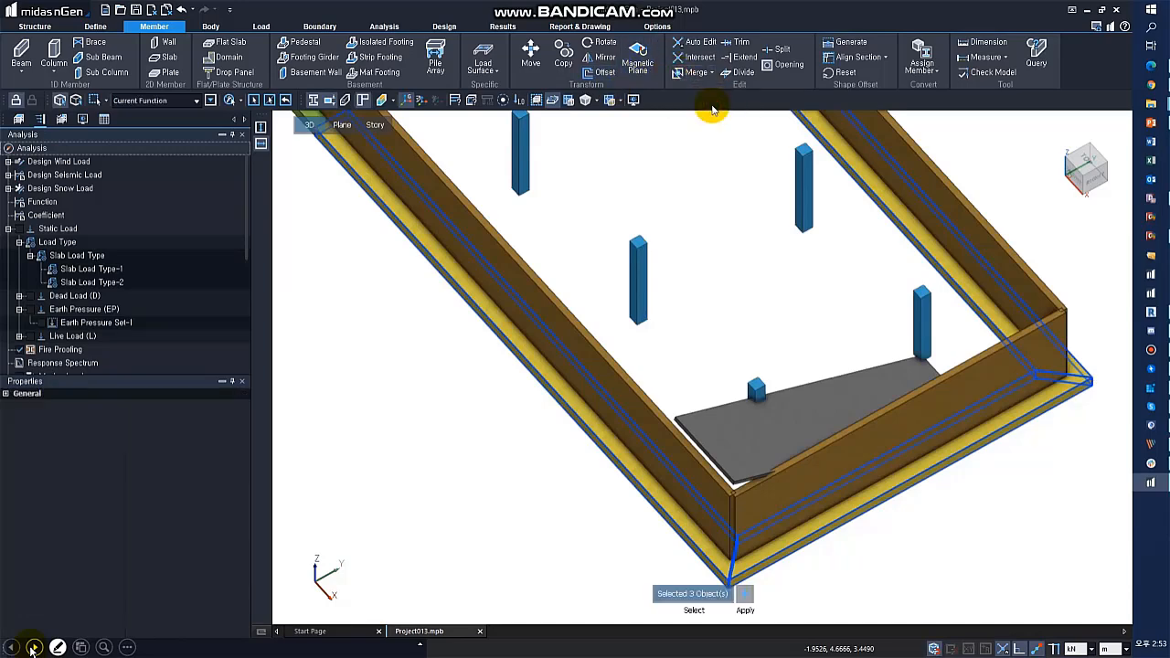
pyautogui.press('Return')
# Step: Create 2.5 m square isolated footings of thickness T700 (C30/37) under the six free-standing basement columns
pyautogui.scroll(1, 731, 544)
pyautogui.scroll(-2, 723, 368)
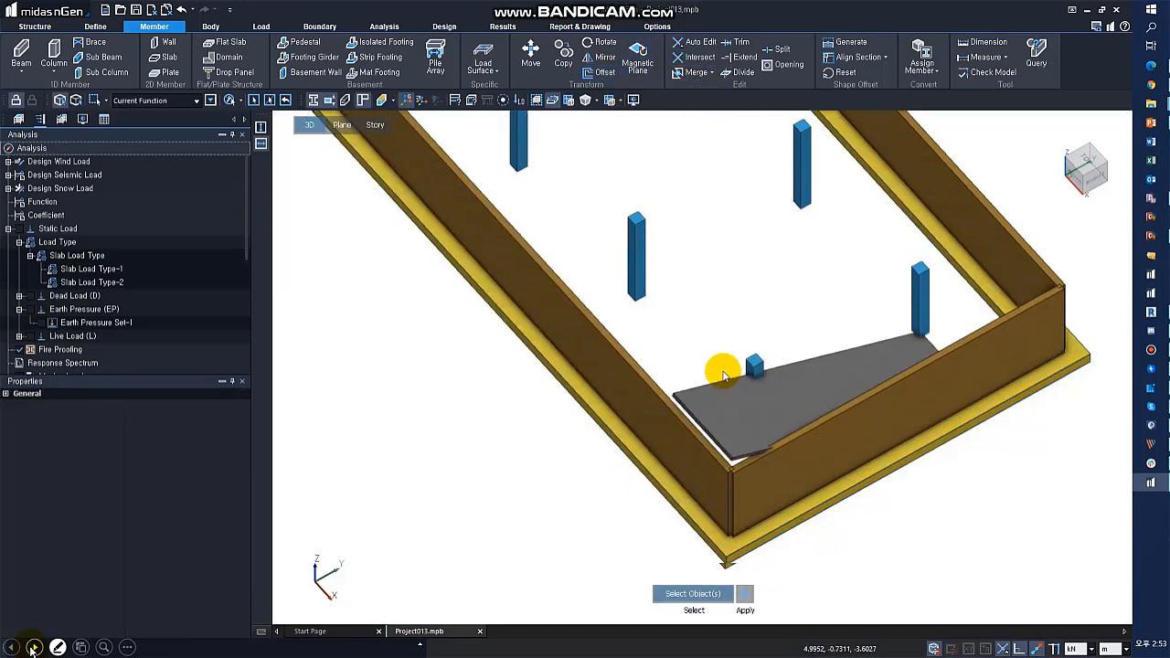
pyautogui.scroll(1, 547, 240)
pyautogui.moveTo(544, 239); pyautogui.dragTo(544, 323, button='middle')
pyautogui.click(379, 42)
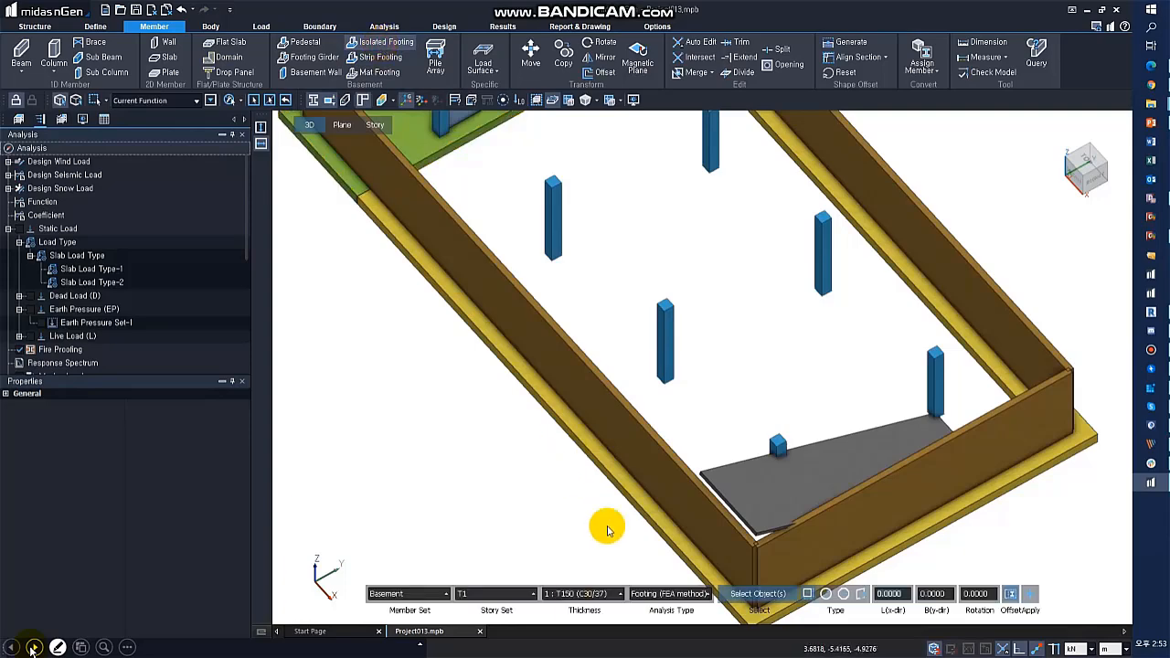
pyautogui.click(590, 594)
pyautogui.click(588, 518)
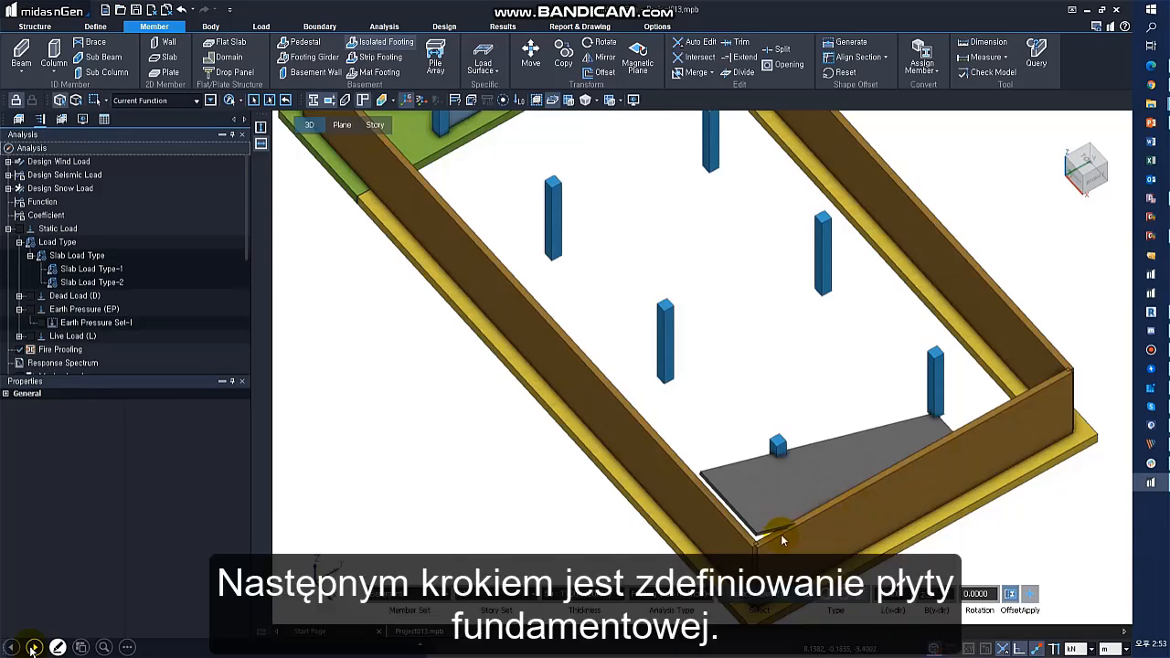
pyautogui.click(780, 449)
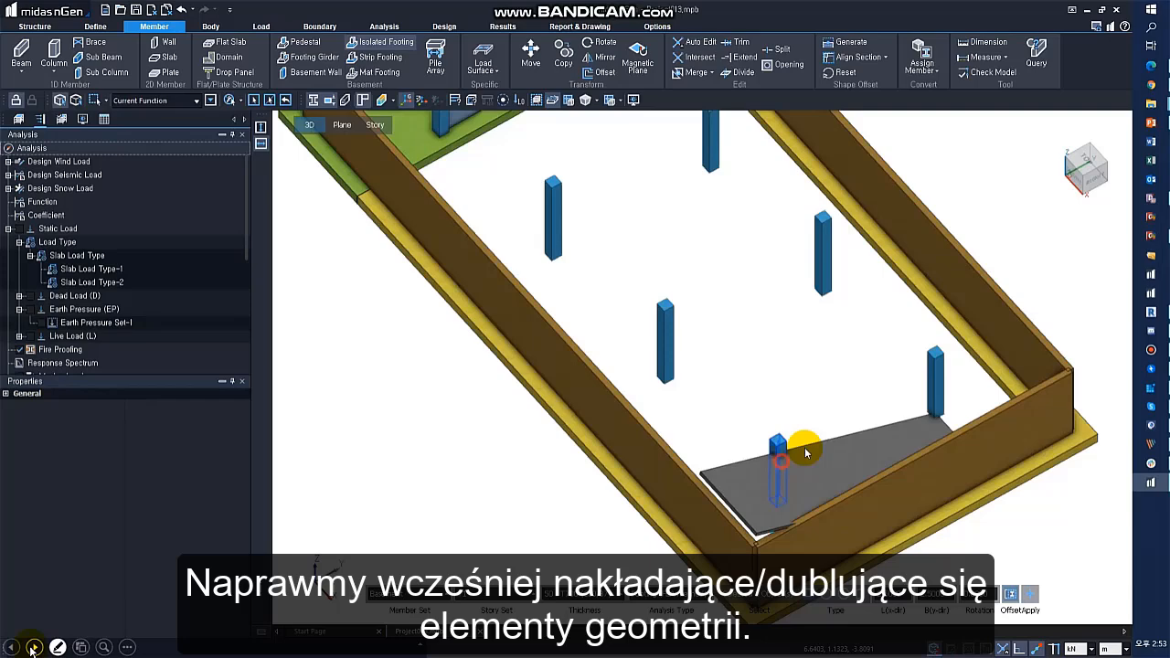
pyautogui.click(934, 402)
pyautogui.click(832, 285)
pyautogui.click(659, 343)
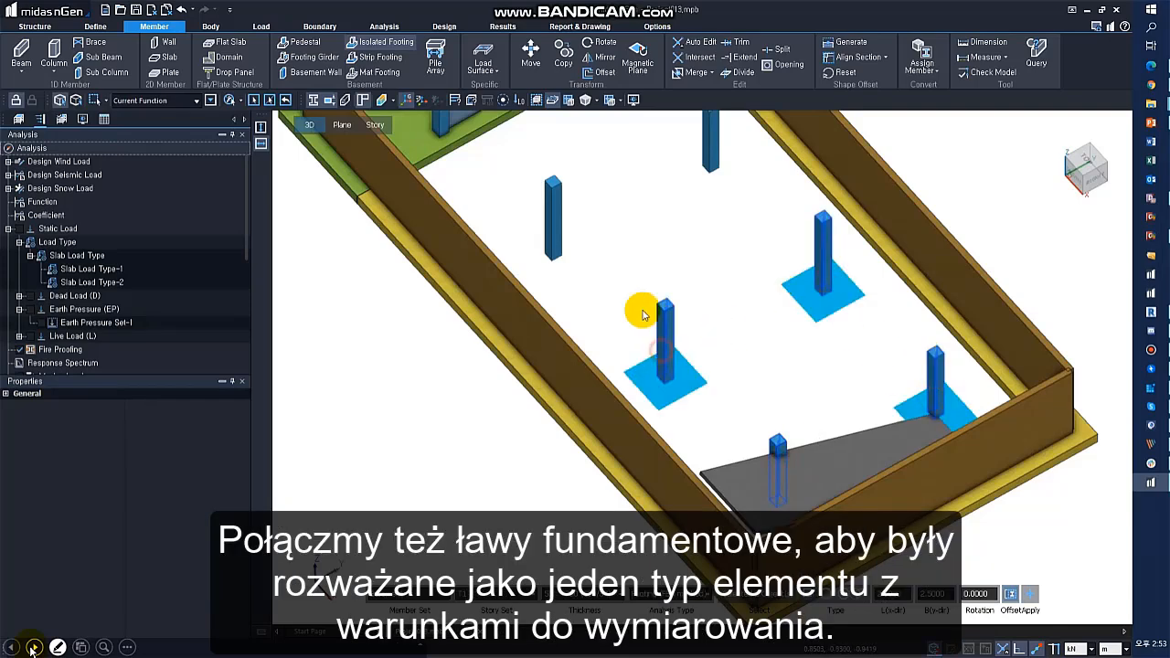
pyautogui.click(549, 245)
pyautogui.click(715, 149)
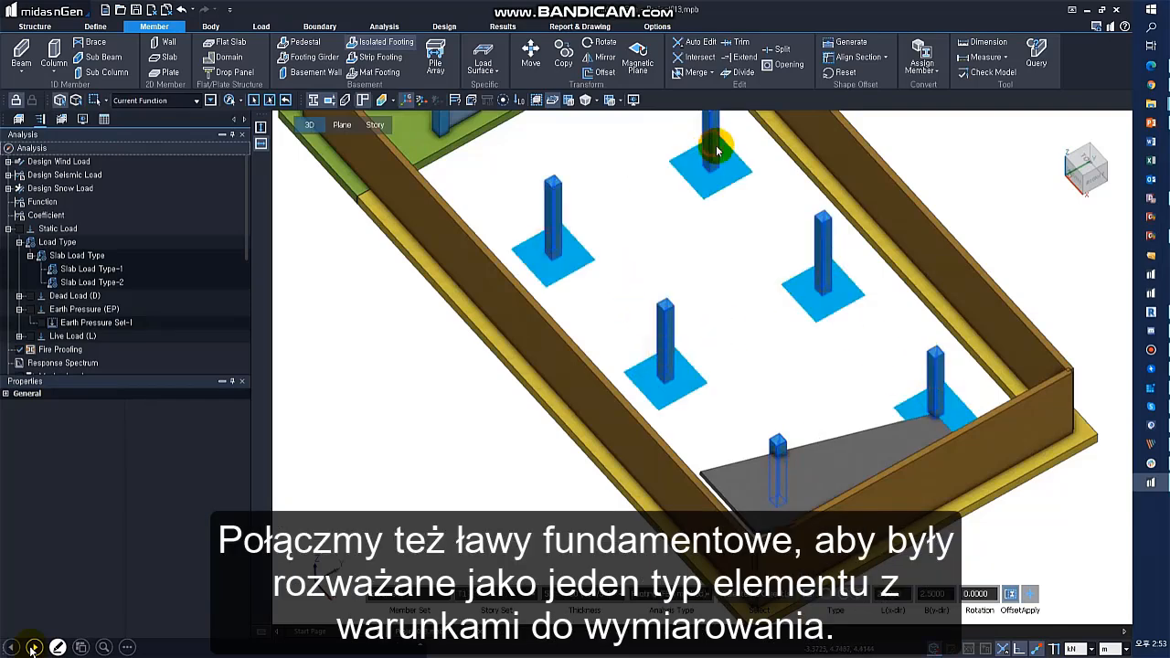
pyautogui.click(1030, 595)
pyautogui.keyDown('ctrl'); pyautogui.moveTo(952, 497); pyautogui.dragTo(514, 369, button='middle'); pyautogui.keyUp('ctrl')
pyautogui.press('Escape')
# Step: Hide the sloping ramp slab at the short basement wall
pyautogui.click(526, 346)
pyautogui.rightClick(526, 347)
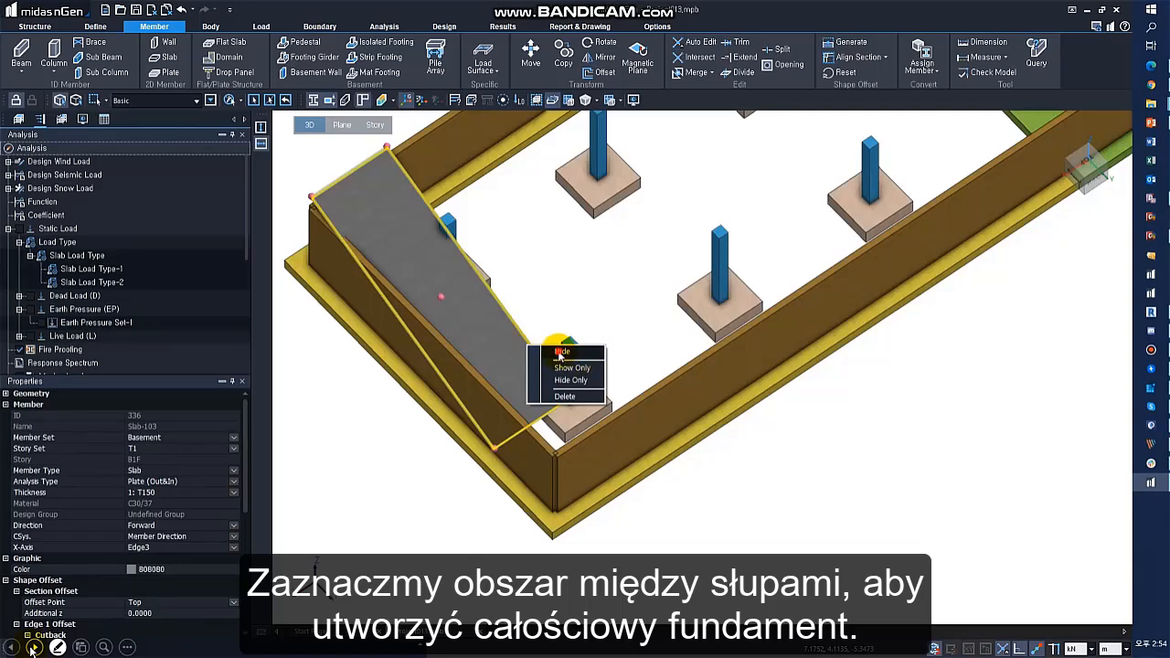
pyautogui.click(561, 352)
# Step: Draw lines through the first row of columns, reaching from the mat footing's edge to the ramp-side strip footing
pyautogui.moveTo(722, 306); pyautogui.dragTo(478, 272, button='middle')
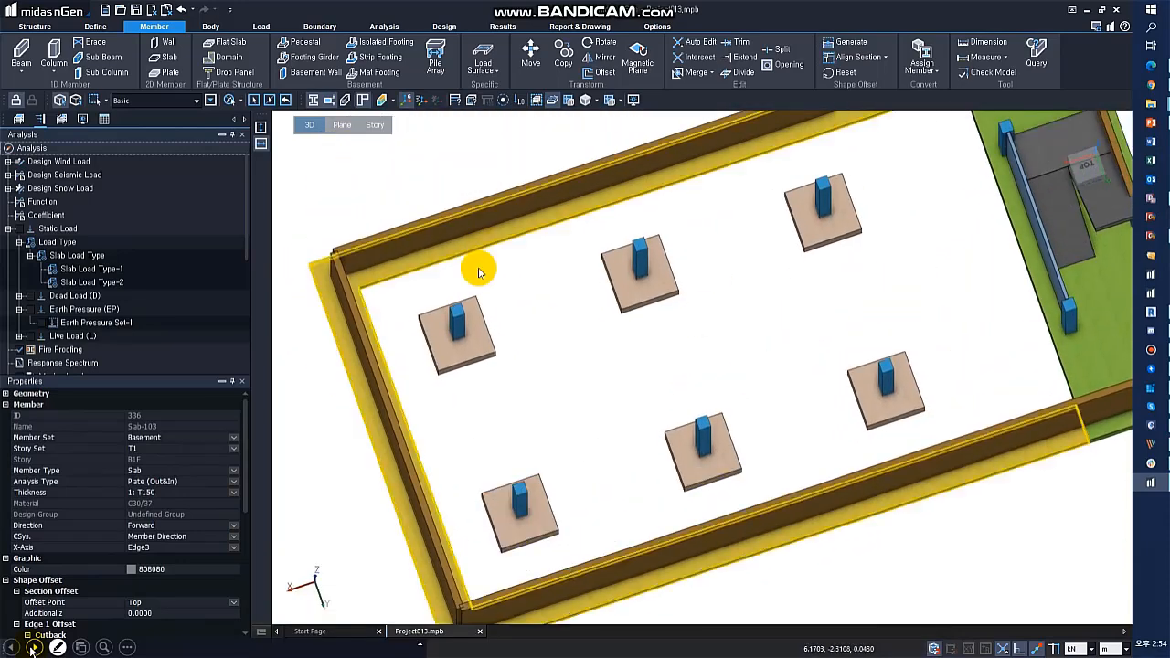
pyautogui.click(211, 26)
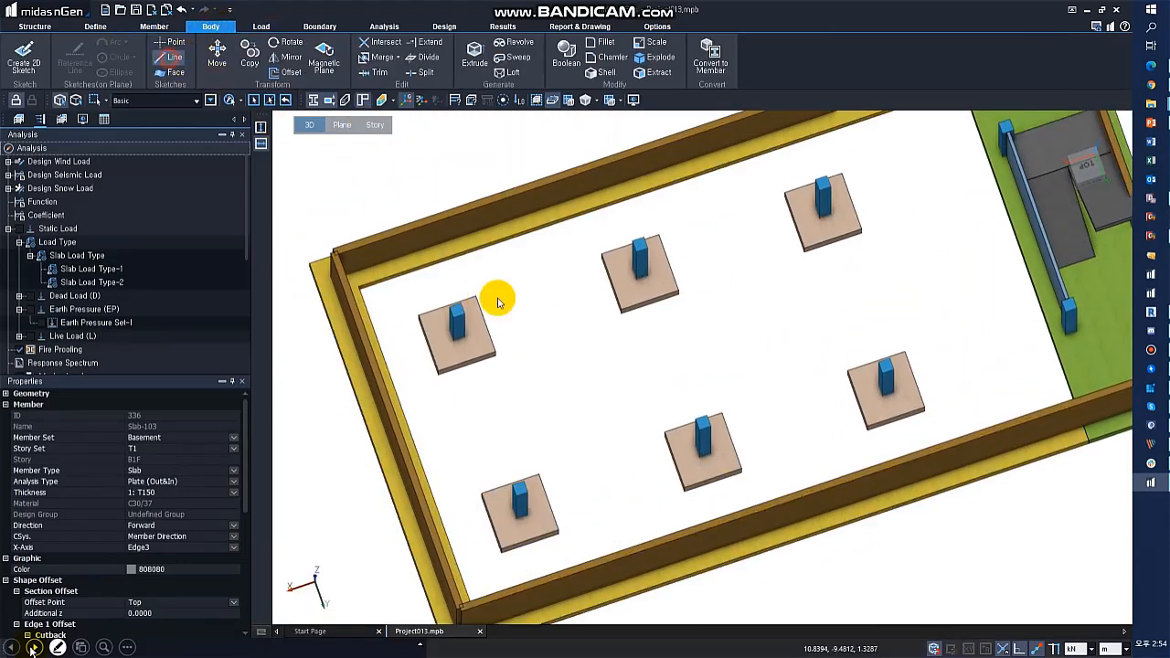
pyautogui.click(457, 336)
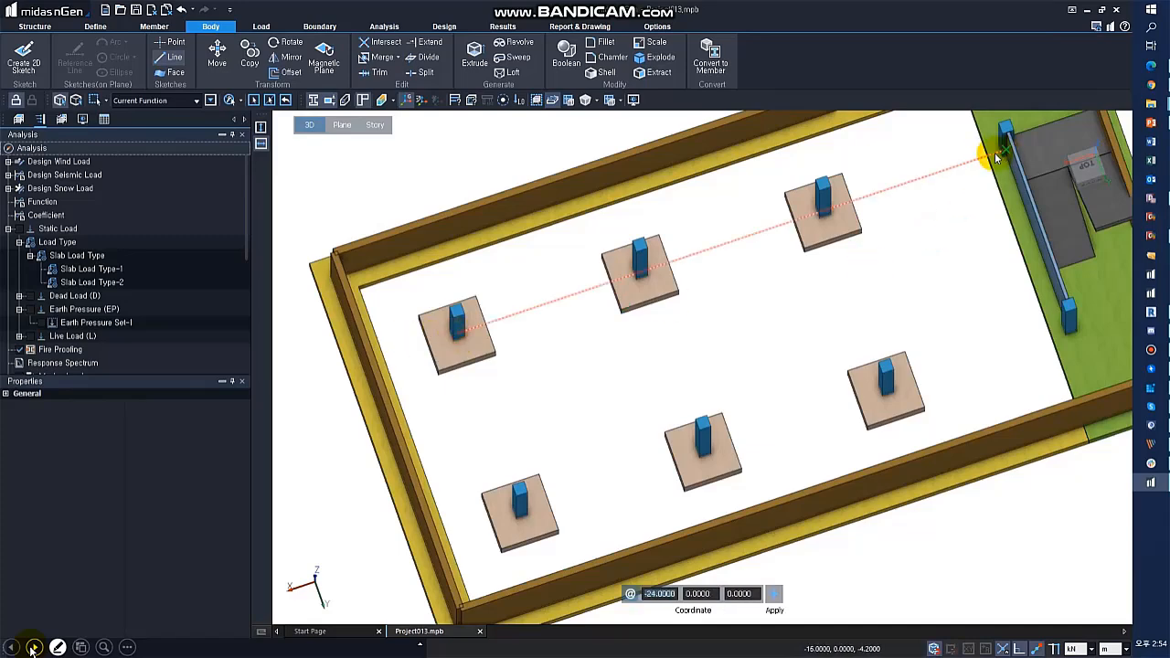
pyautogui.moveTo(993, 159); pyautogui.dragTo(982, 235, button='middle')
pyautogui.click(958, 158)
pyautogui.press('Escape')
pyautogui.moveTo(992, 386); pyautogui.dragTo(1001, 280, button='middle')
pyautogui.scroll(-1, 1001, 280)
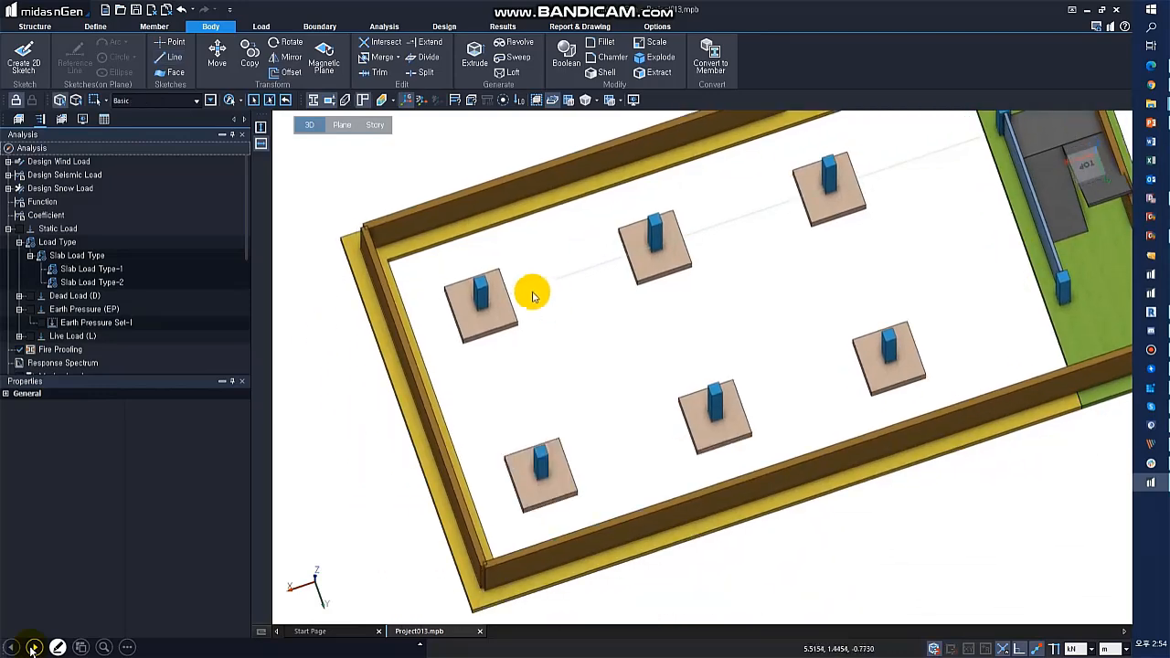
pyautogui.click(478, 302)
pyautogui.click(391, 263)
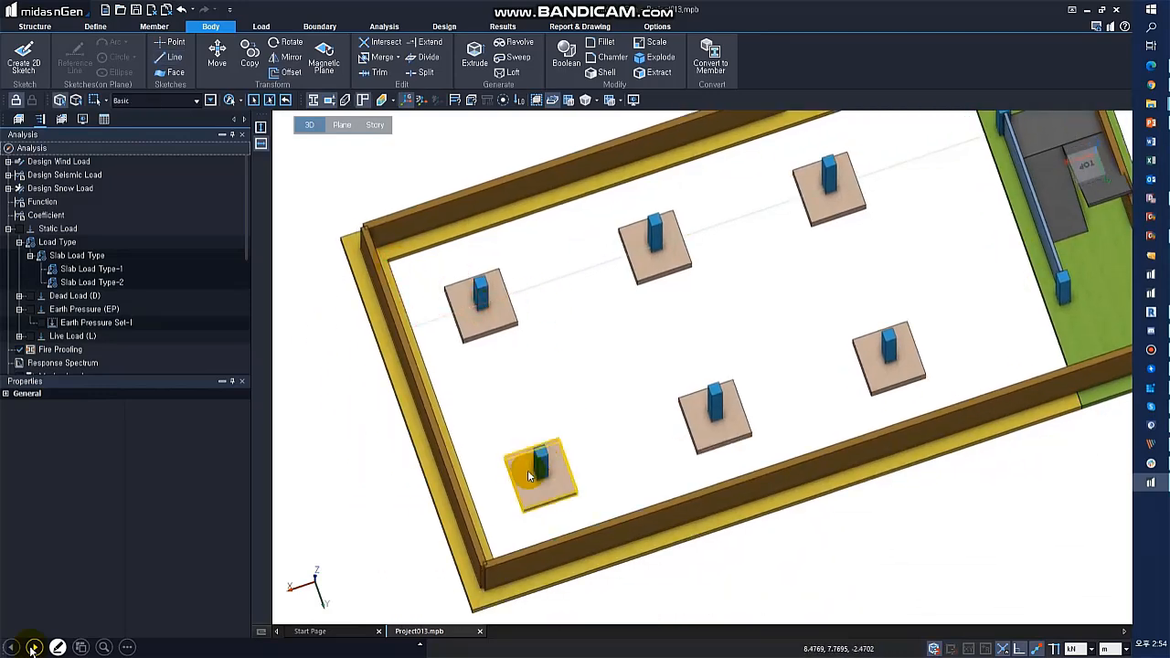
# Step: Draw matching lines through the second column row between the ramp-side strip footing and the mat footing's edge
pyautogui.click(541, 477)
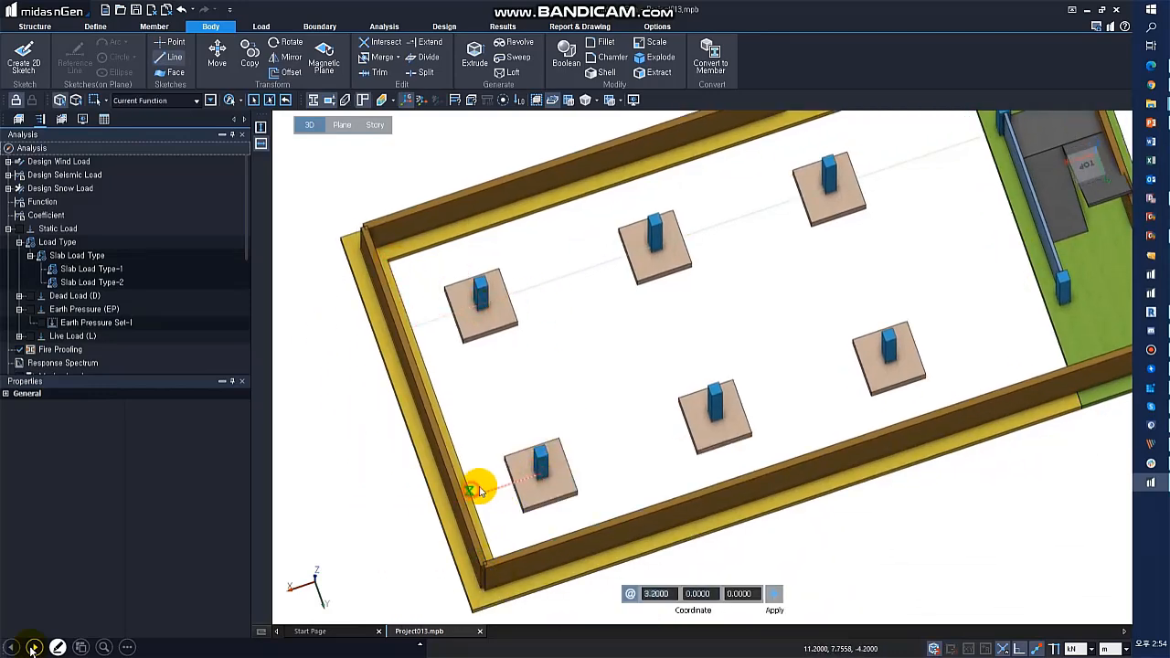
pyautogui.click(1042, 308)
pyautogui.press('Escape')
pyautogui.keyDown('ctrl'); pyautogui.moveTo(966, 355); pyautogui.dragTo(971, 350, button='middle'); pyautogui.keyUp('ctrl')
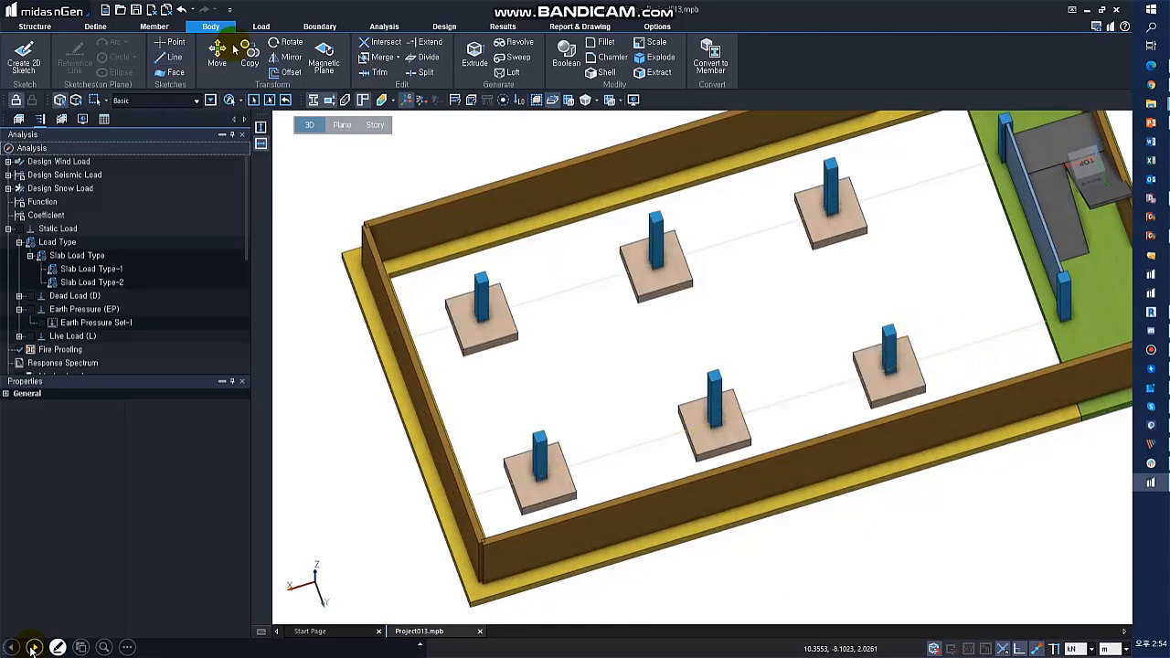
# Step: Create T200 (C30/37) membrane slabs in the area enclosed by the footings, using all objects there as boundaries
pyautogui.click(154, 26)
pyautogui.click(165, 56)
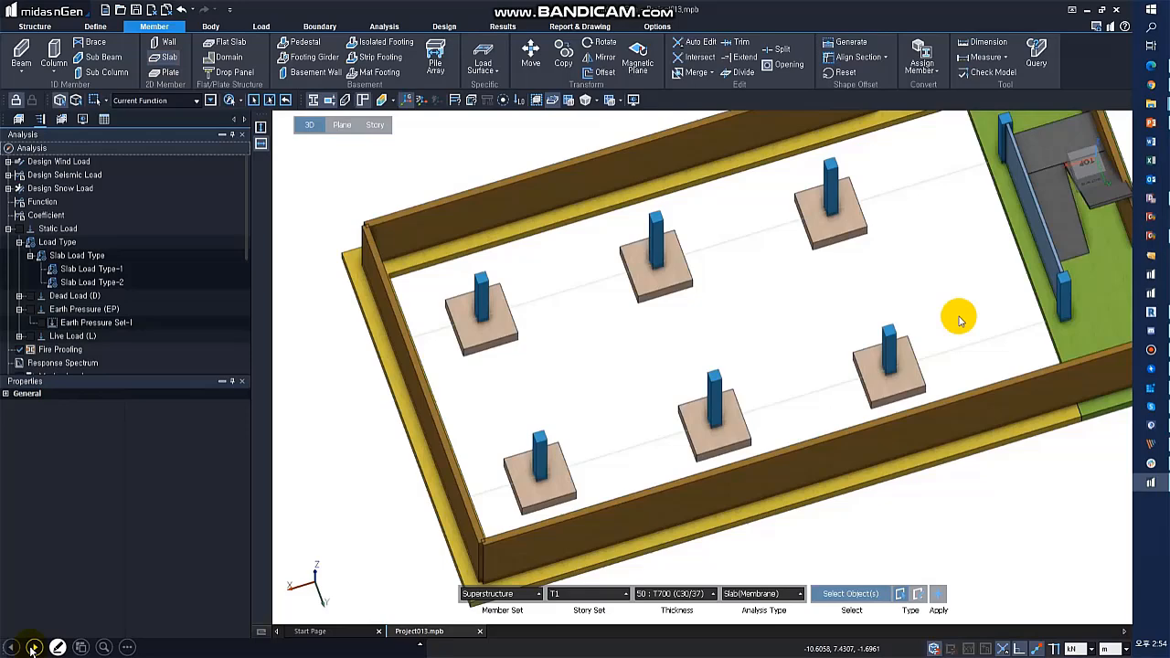
pyautogui.click(1076, 155)
pyautogui.moveTo(432, 188); pyautogui.dragTo(1062, 543)
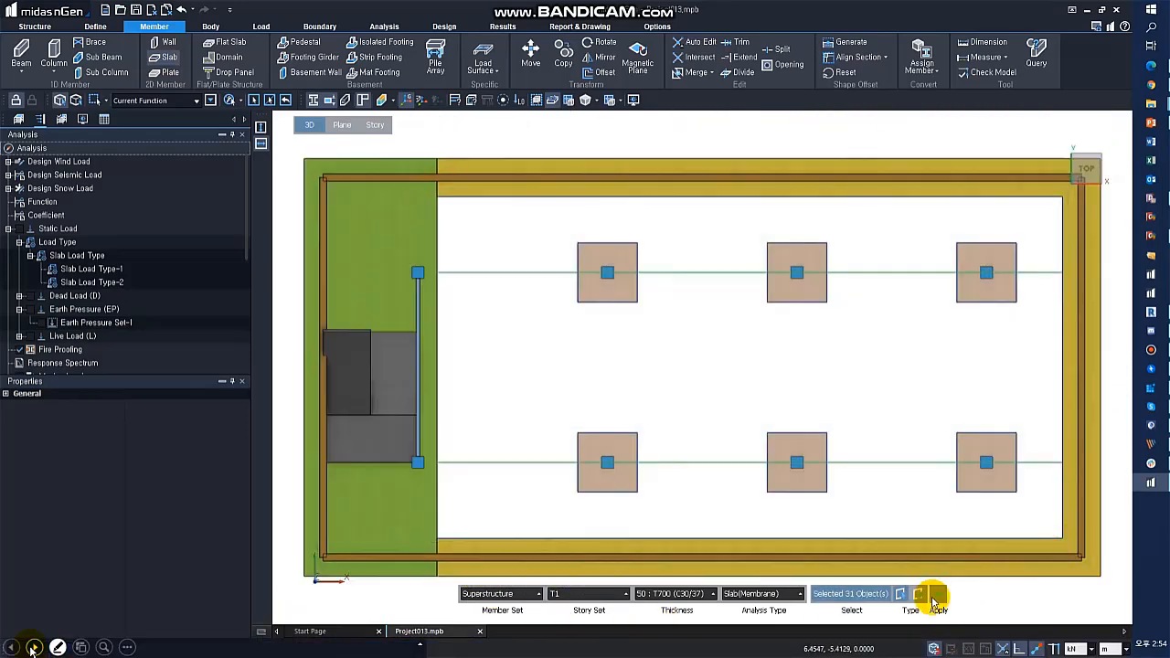
pyautogui.click(669, 593)
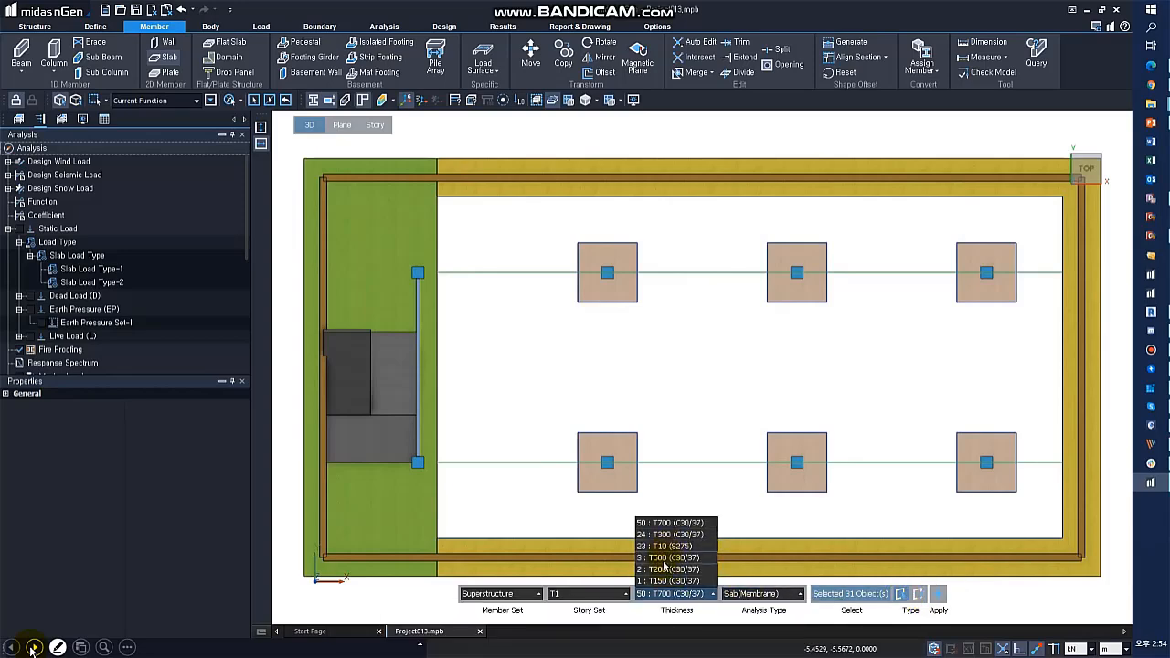
pyautogui.click(664, 567)
pyautogui.click(439, 501)
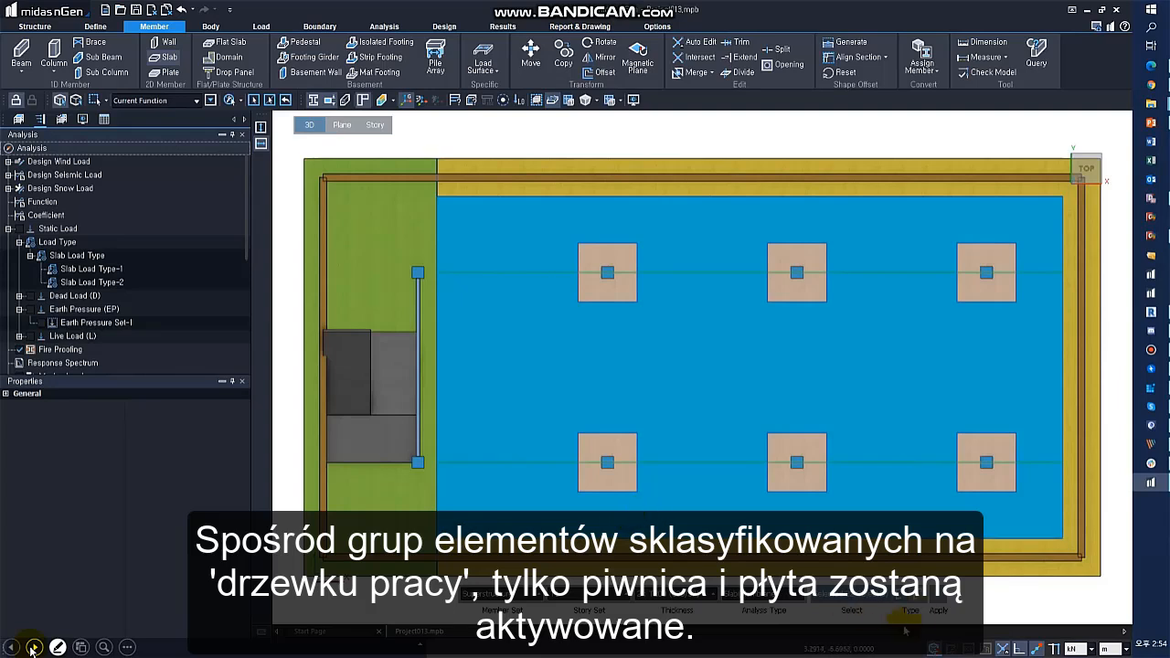
pyautogui.click(887, 501)
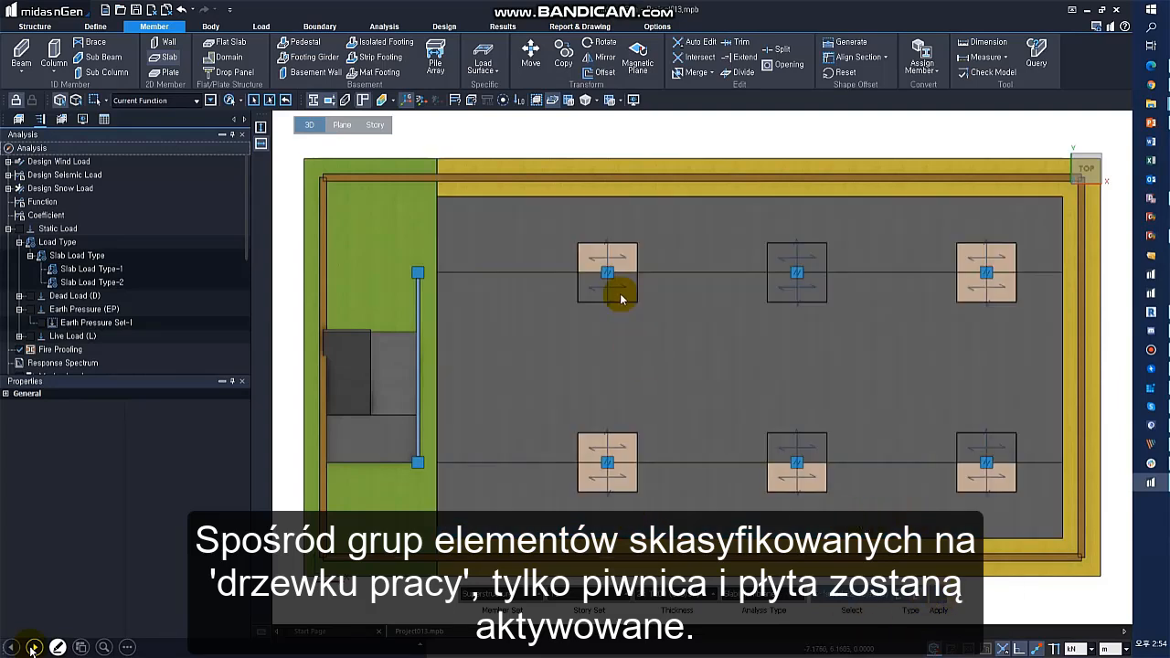
# Step: Display only the slabs of the Superstructure member set in the model view
pyautogui.scroll(-5, 24, 304)
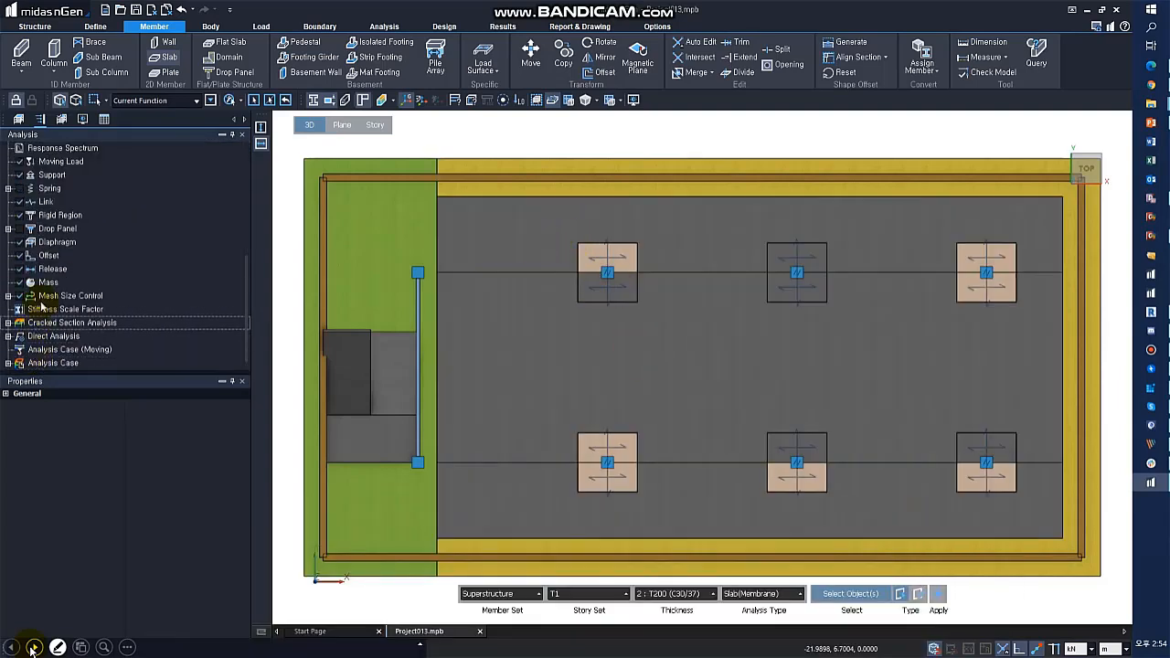
pyautogui.click(19, 119)
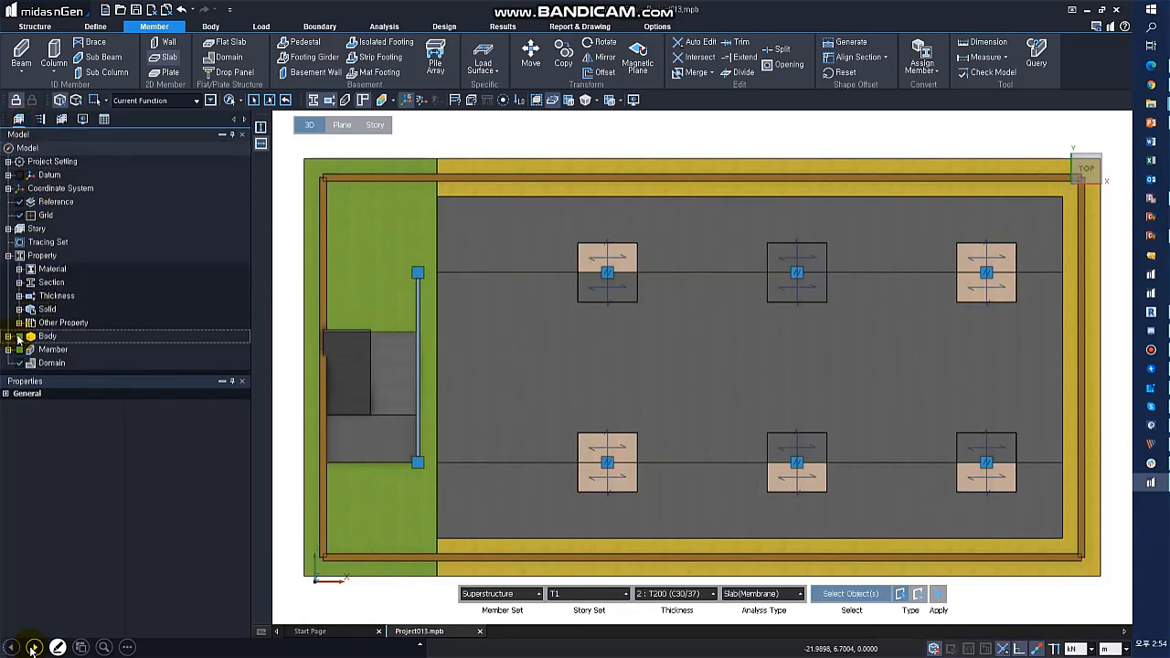
pyautogui.click(41, 270)
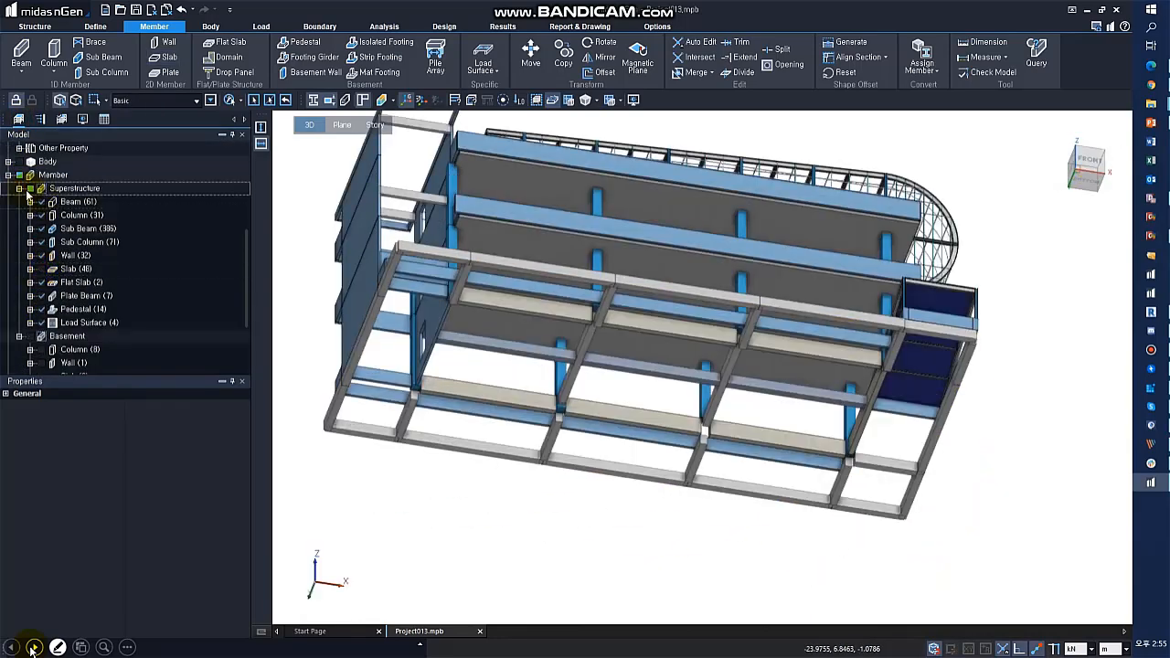
pyautogui.click(42, 269)
pyautogui.click(31, 189)
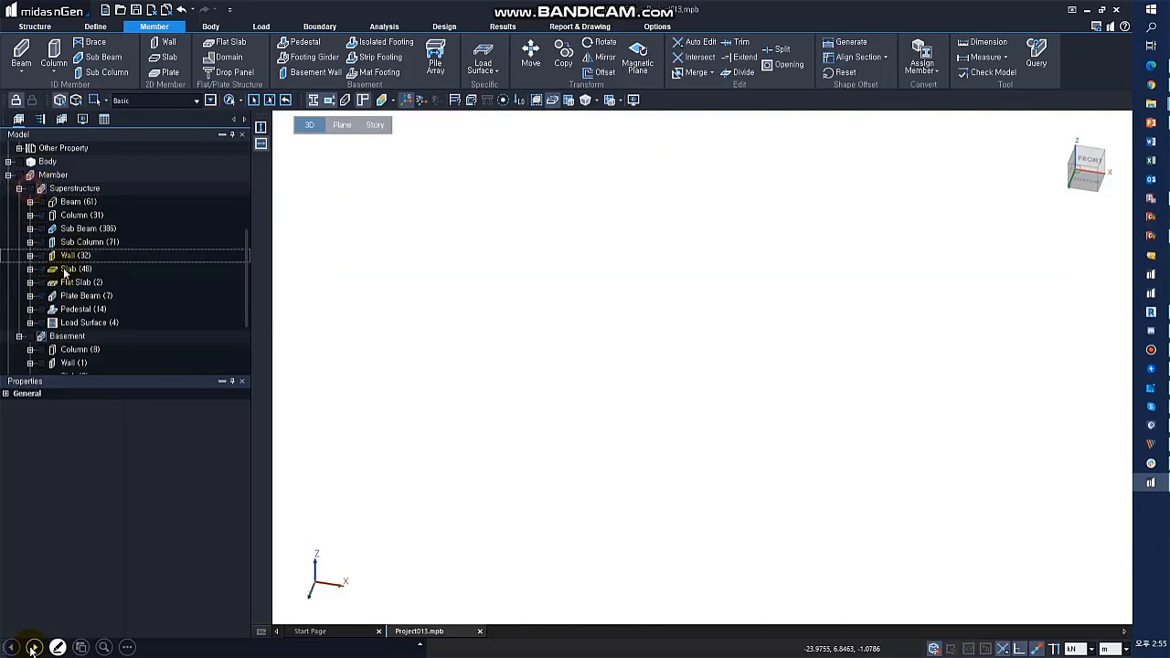
pyautogui.click(42, 270)
# Step: Select the new foundation-level slabs from the back view and change their member set to Basement
pyautogui.click(1099, 163)
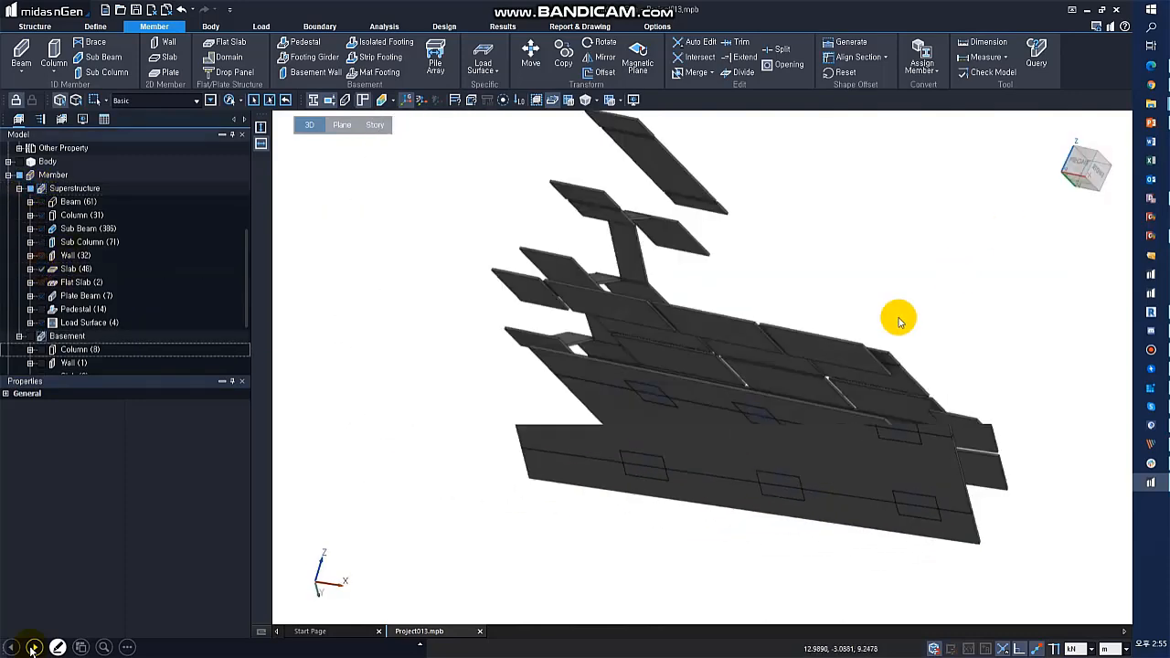
pyautogui.moveTo(826, 440); pyautogui.dragTo(768, 405, button='middle')
pyautogui.scroll(-1, 768, 405)
pyautogui.moveTo(451, 416); pyautogui.dragTo(975, 520)
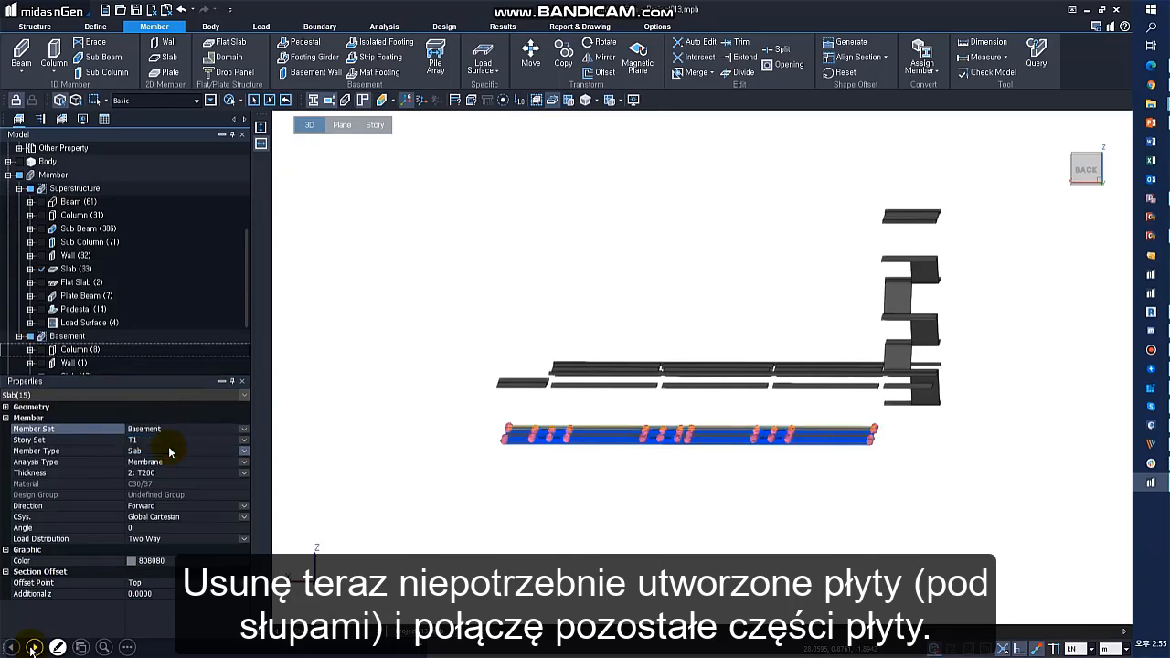
pyautogui.press('Delete')
# Step: Select the lowest-level basement slabs and show only them
pyautogui.moveTo(463, 399); pyautogui.dragTo(880, 504)
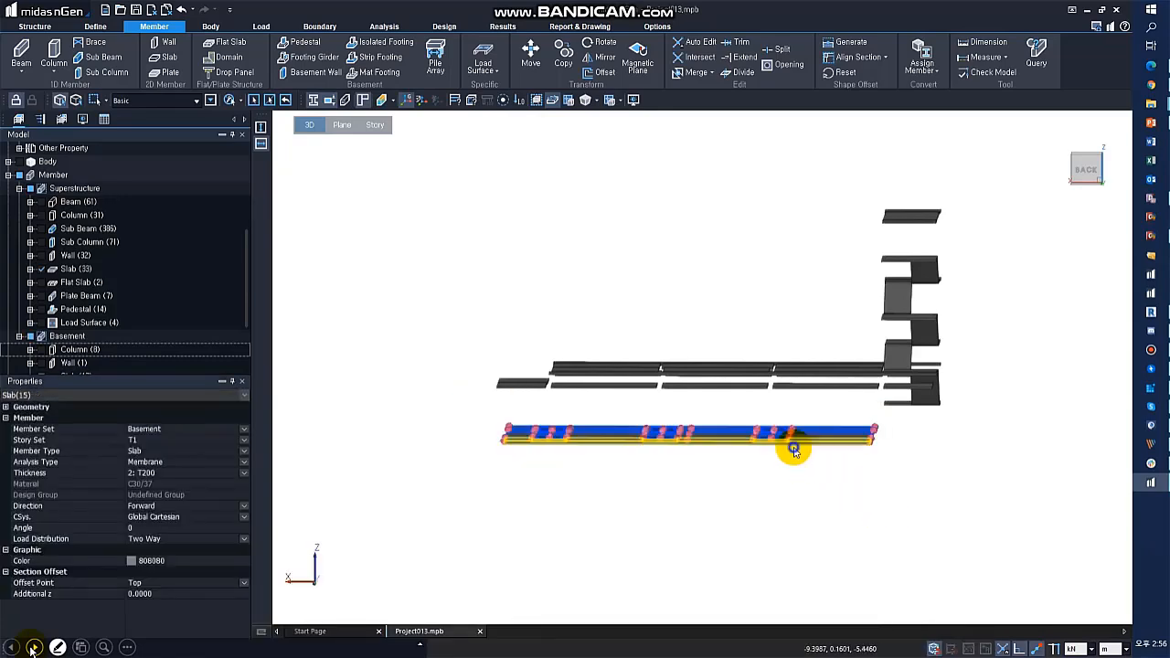
pyautogui.rightClick(795, 449)
pyautogui.click(834, 472)
# Step: Delete the slab pieces that overlap the six isolated footings, selecting them from the top view
pyautogui.click(1084, 157)
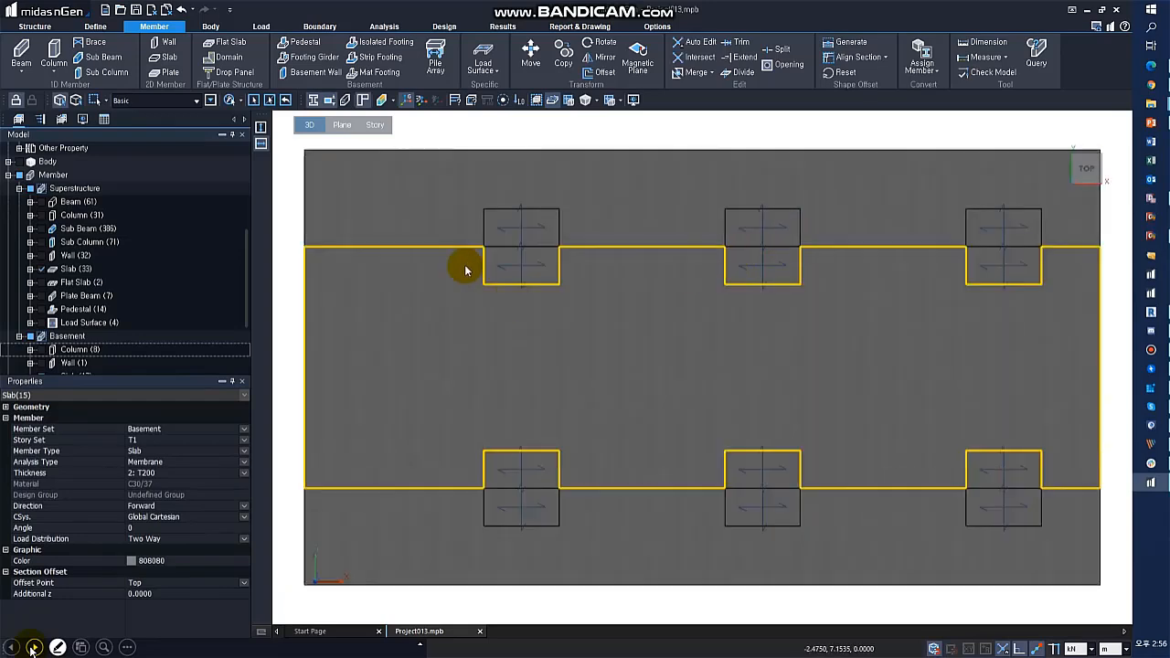
pyautogui.moveTo(470, 195); pyautogui.dragTo(627, 326)
pyautogui.moveTo(722, 203); pyautogui.dragTo(805, 289)
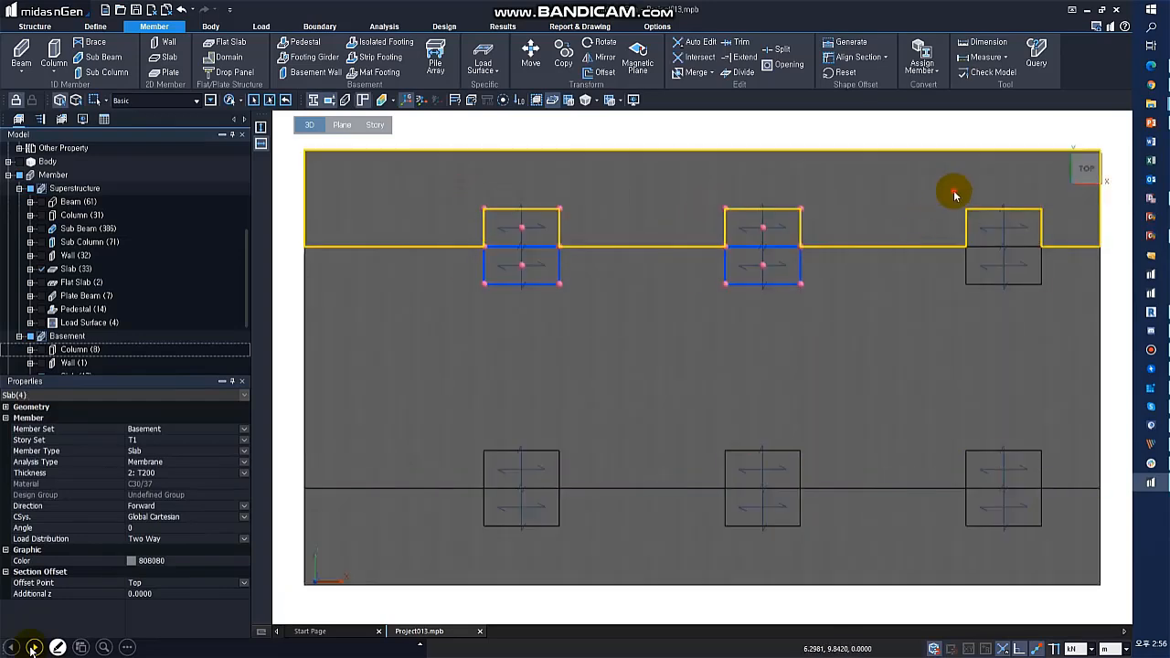
pyautogui.moveTo(951, 191); pyautogui.dragTo(1051, 319)
pyautogui.moveTo(470, 442); pyautogui.dragTo(590, 535)
pyautogui.moveTo(715, 432); pyautogui.dragTo(816, 543)
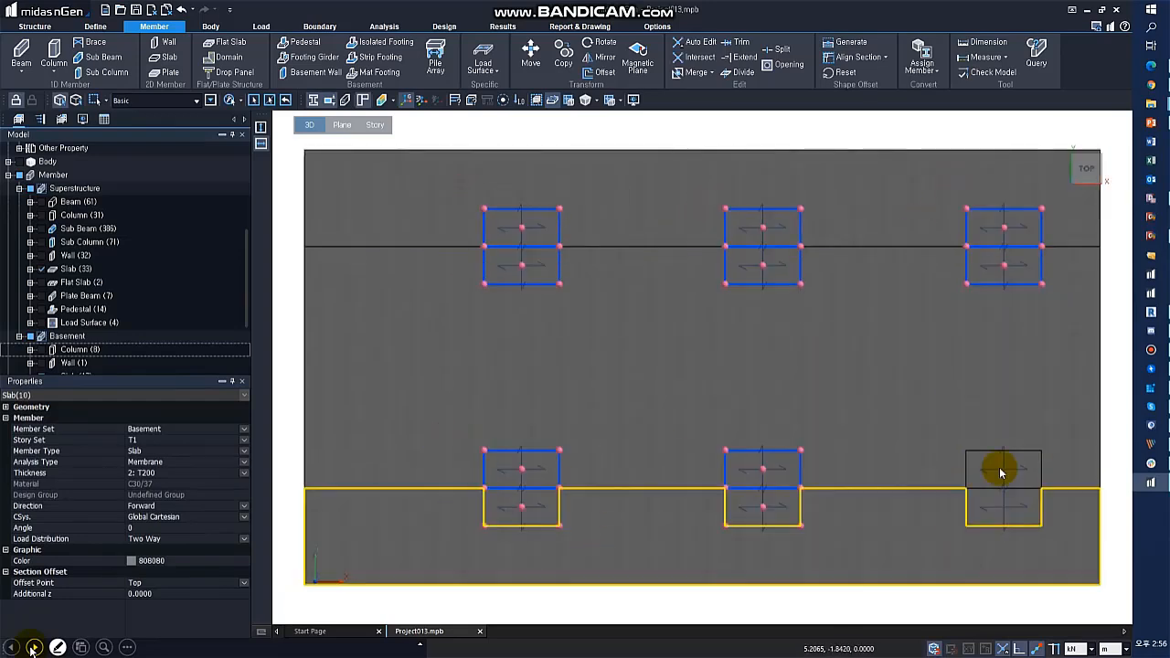
pyautogui.moveTo(950, 442); pyautogui.dragTo(1054, 545)
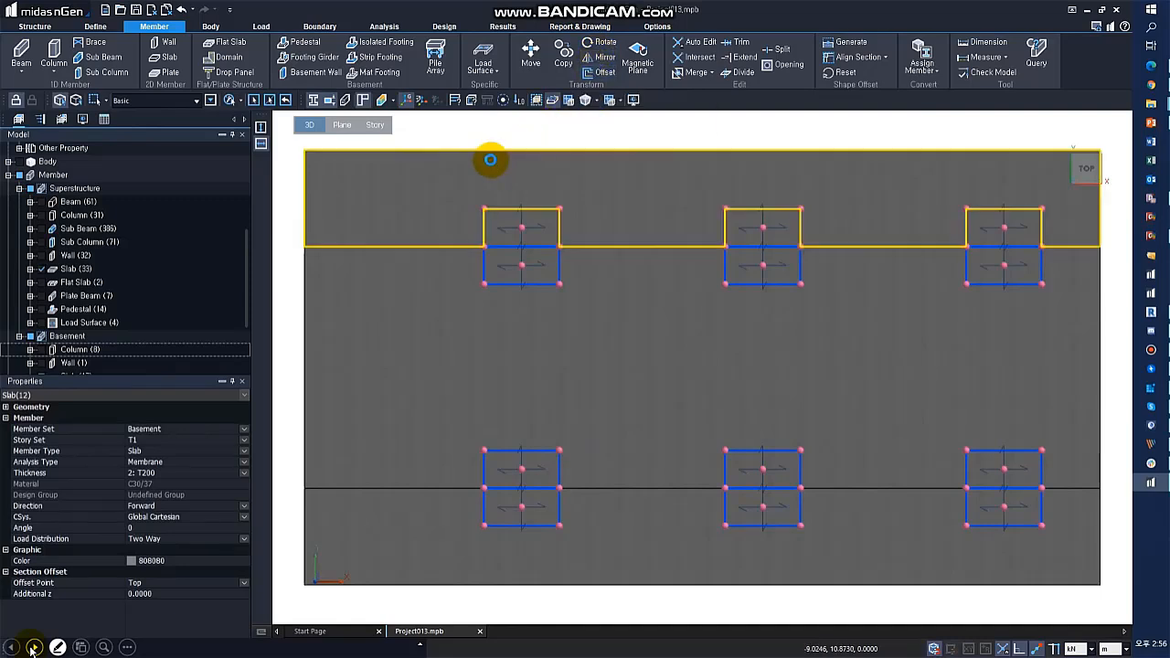
pyautogui.press('Delete')
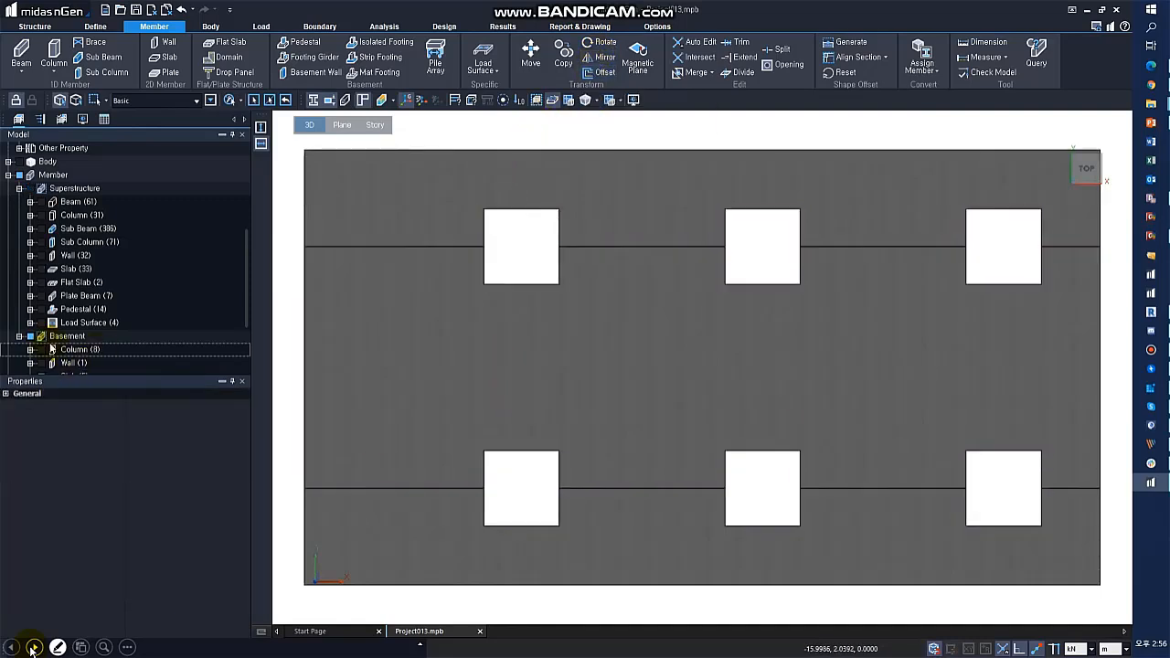
# Step: Show the Basement member set with all its members and keep the Superstructure set hidden
pyautogui.click(40, 188)
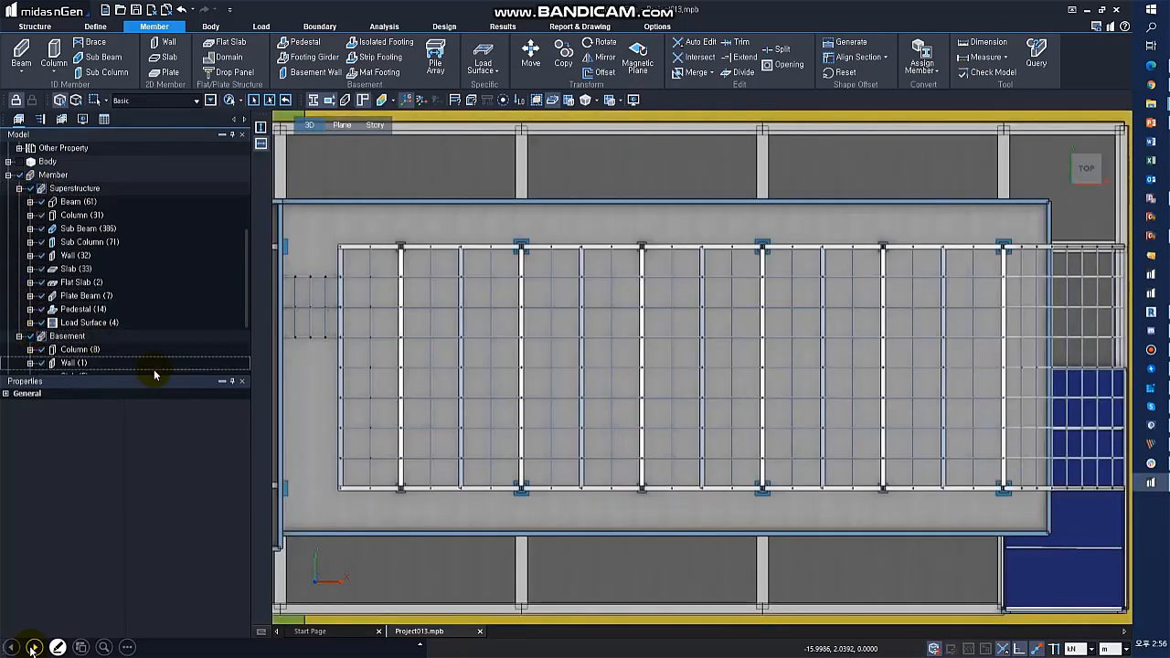
pyautogui.click(32, 189)
pyautogui.click(590, 454)
pyautogui.moveTo(664, 447); pyautogui.dragTo(677, 409, button='middle')
pyautogui.scroll(-2, 677, 409)
pyautogui.press('Escape')
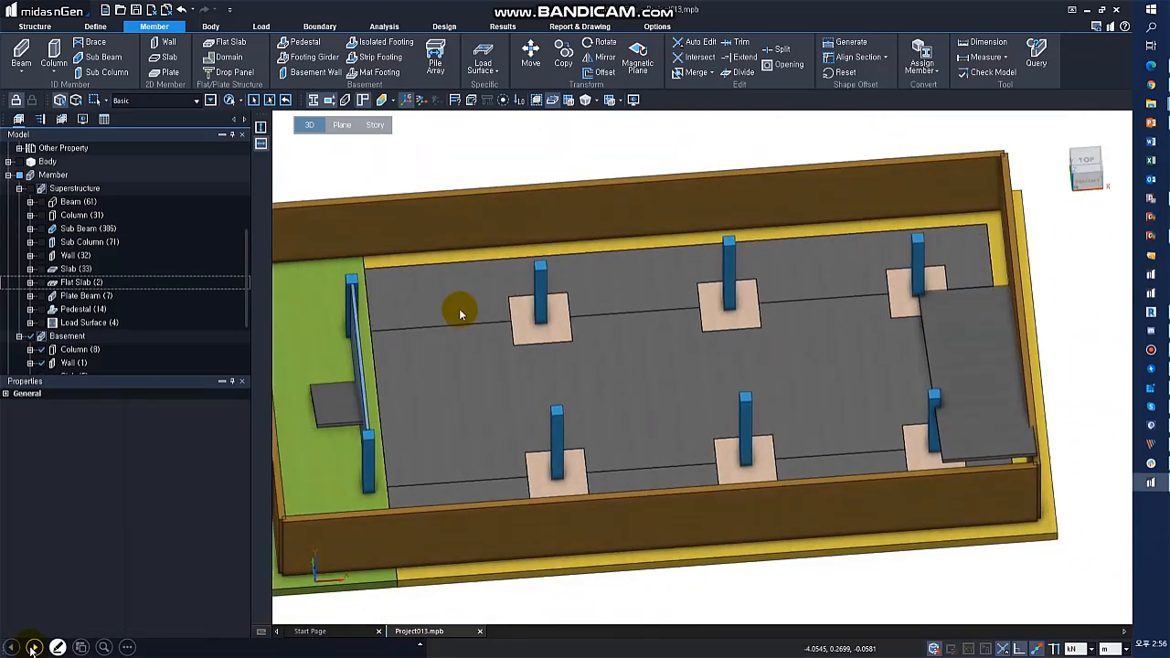
pyautogui.click(598, 374)
pyautogui.click(611, 298)
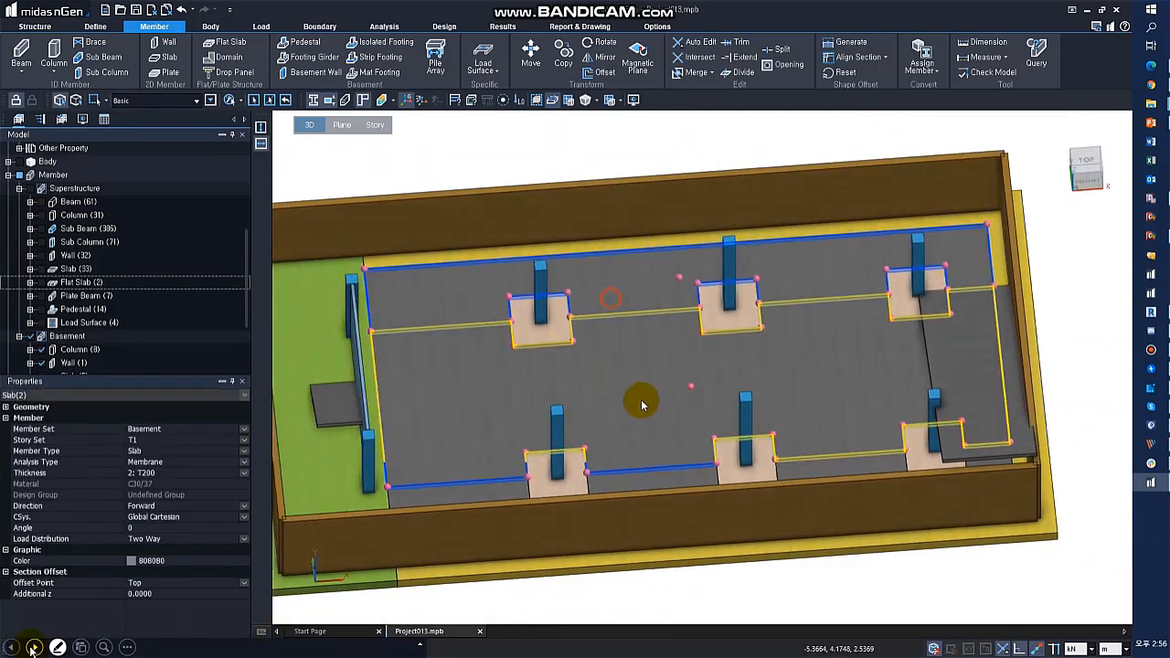
pyautogui.click(652, 477)
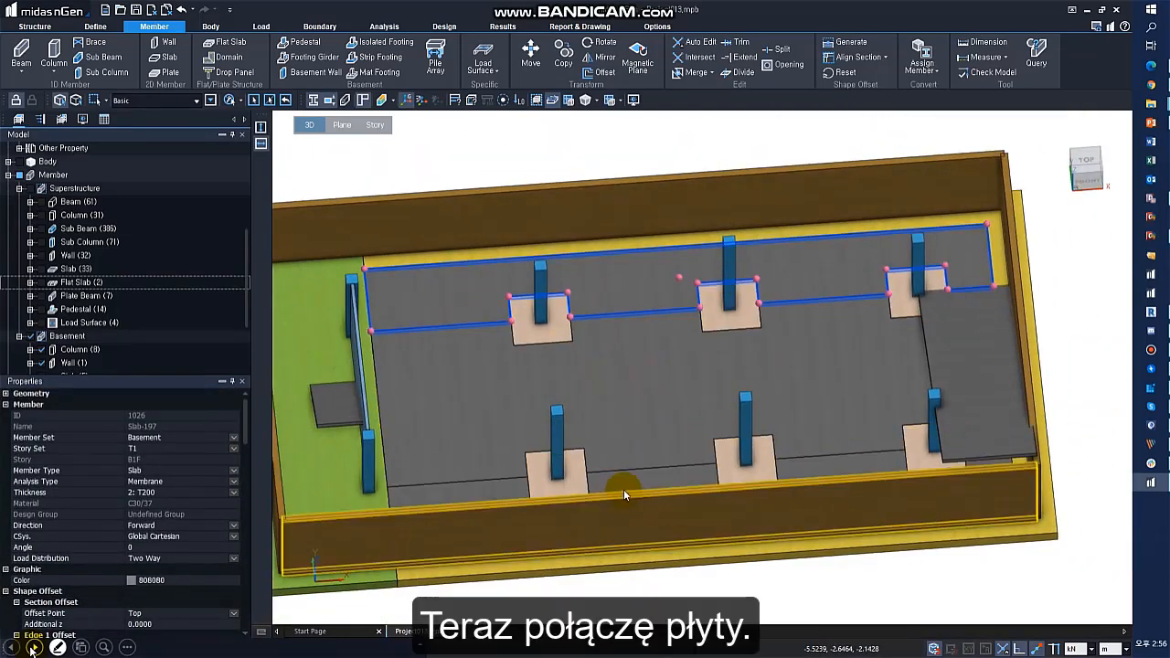
pyautogui.moveTo(669, 403); pyautogui.dragTo(595, 381, button='middle')
pyautogui.press('Escape')
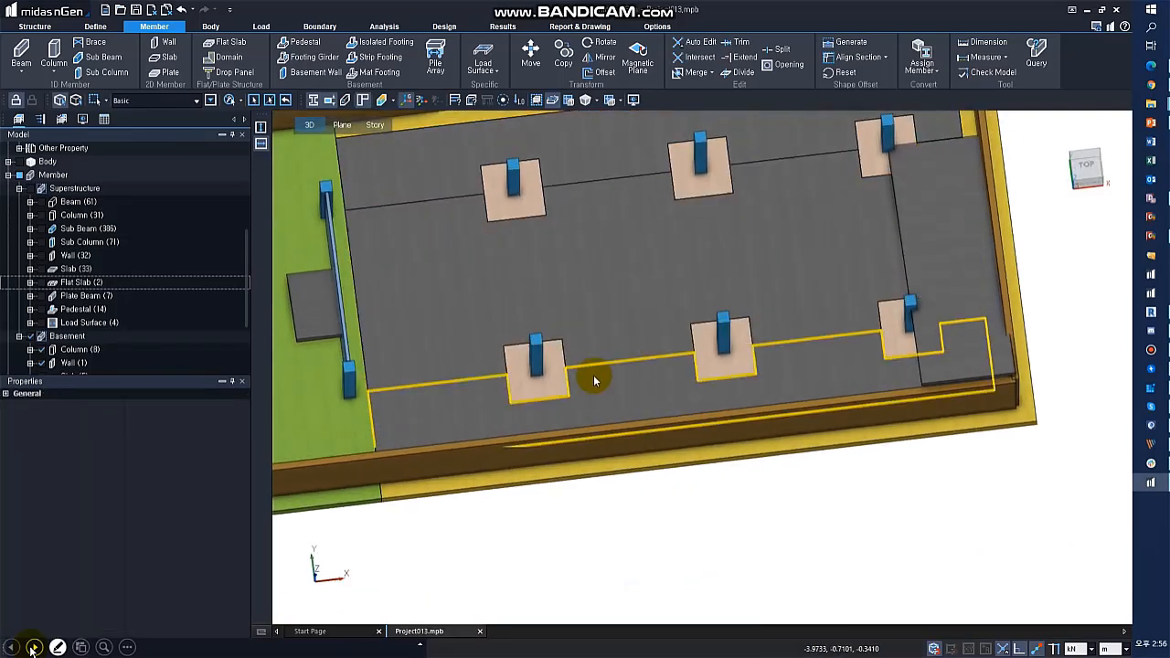
# Step: Select the adjoining T200 foundation slabs around the footings, beginning with the front strip
pyautogui.click(593, 383)
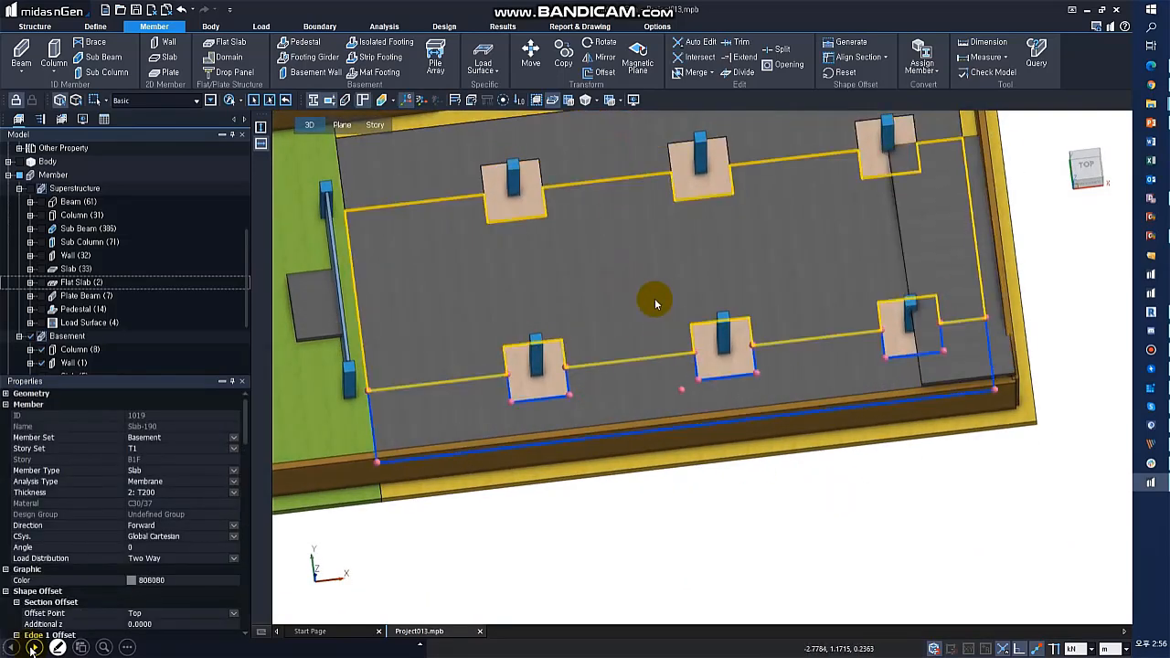
# Step: Merge the three adjoining basement floor slabs around the footings into a single slab
pyautogui.click(640, 219)
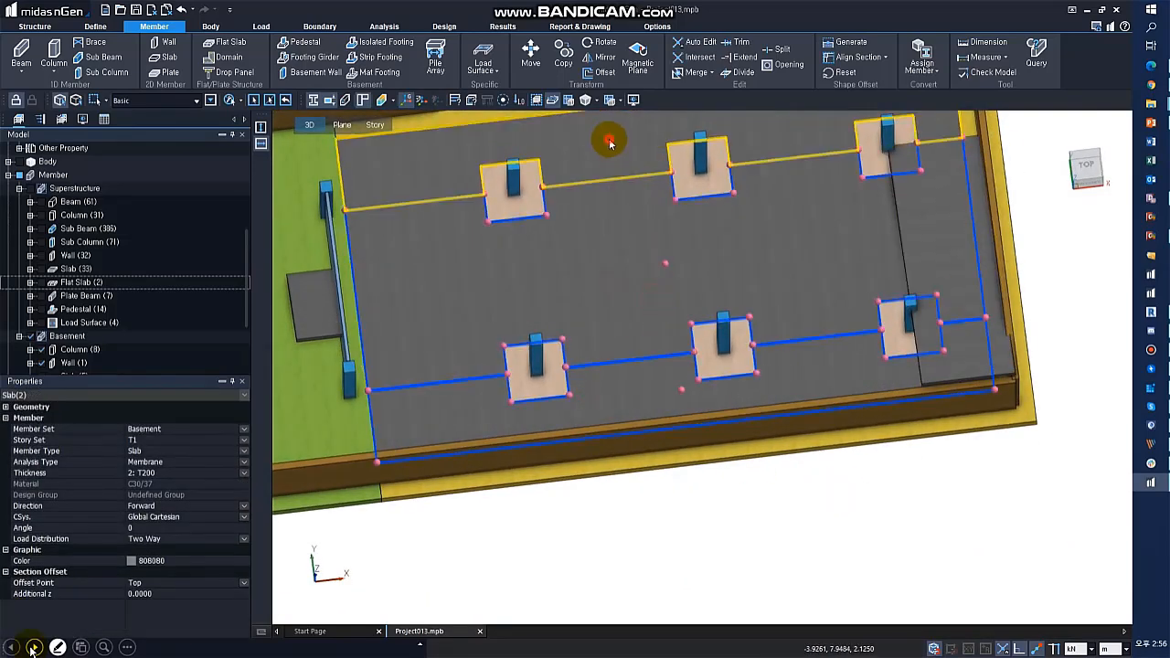
pyautogui.click(712, 77)
pyautogui.moveTo(638, 372); pyautogui.dragTo(663, 447, button='middle')
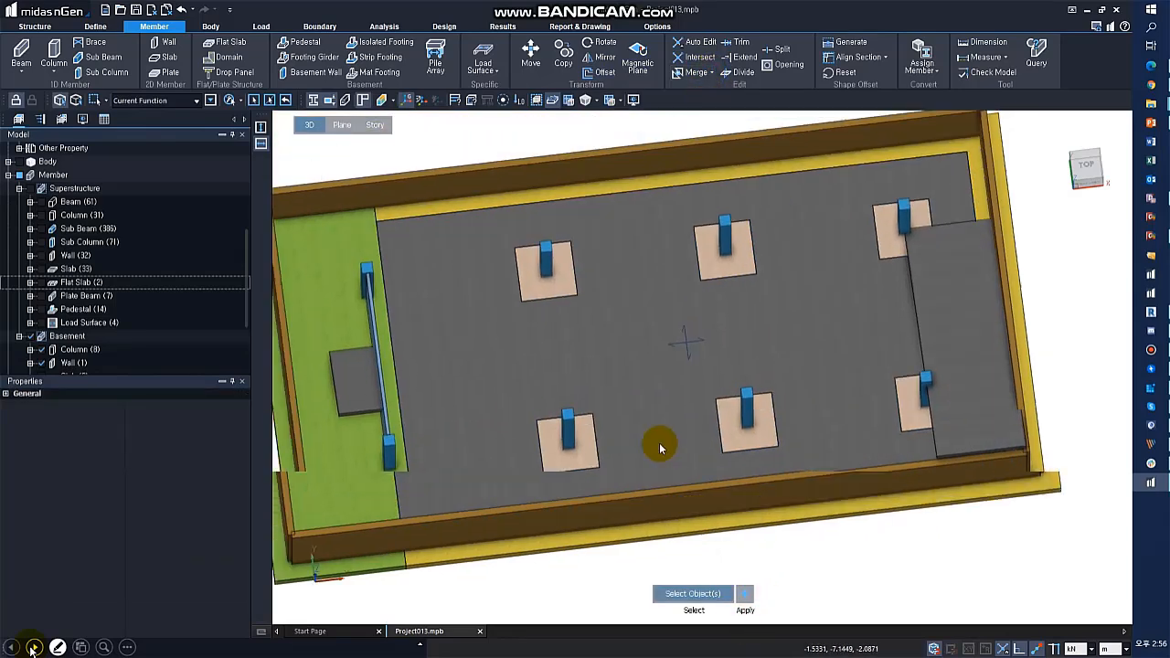
pyautogui.click(651, 410)
pyautogui.press('Escape')
# Step: Set the merged basement slab's analysis type to Plate (Out&In)
pyautogui.click(667, 347)
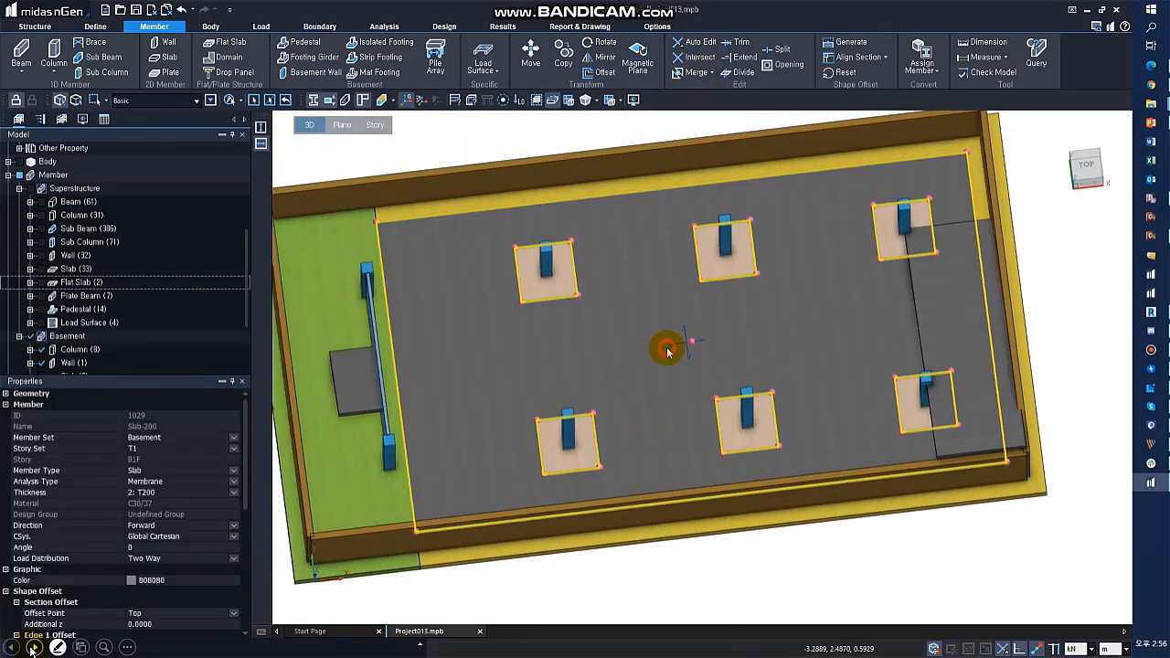
pyautogui.click(137, 481)
pyautogui.click(162, 502)
pyautogui.press('Escape')
pyautogui.keyDown('ctrl'); pyautogui.moveTo(726, 431); pyautogui.dragTo(732, 405, button='middle'); pyautogui.keyUp('ctrl')
pyautogui.scroll(-1, 539, 380)
pyautogui.click(428, 410)
pyautogui.moveTo(428, 410); pyautogui.dragTo(498, 416, button='middle')
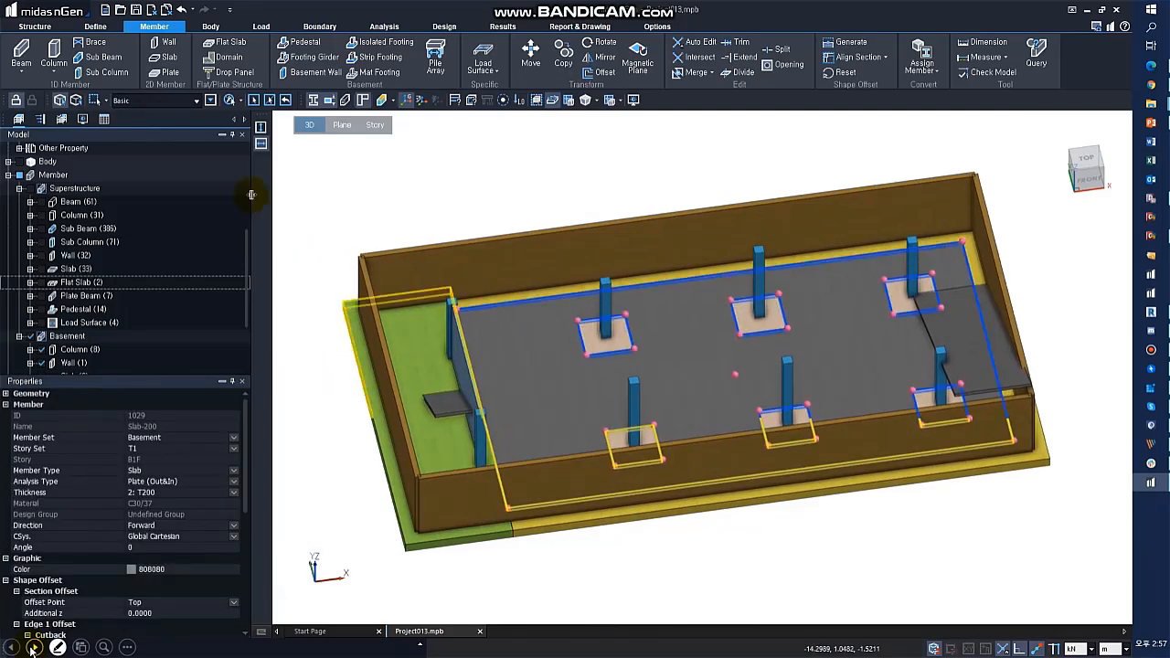
pyautogui.press('Escape')
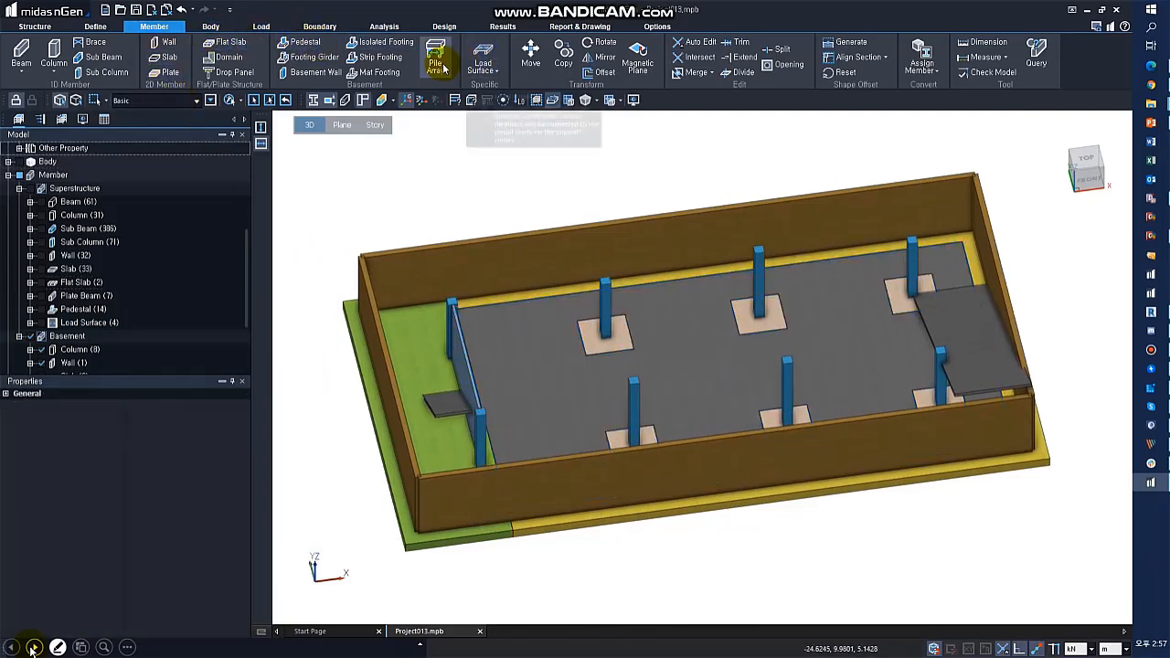
# Step: Start a pile array for the basement story and review the existing spring sets
pyautogui.click(438, 60)
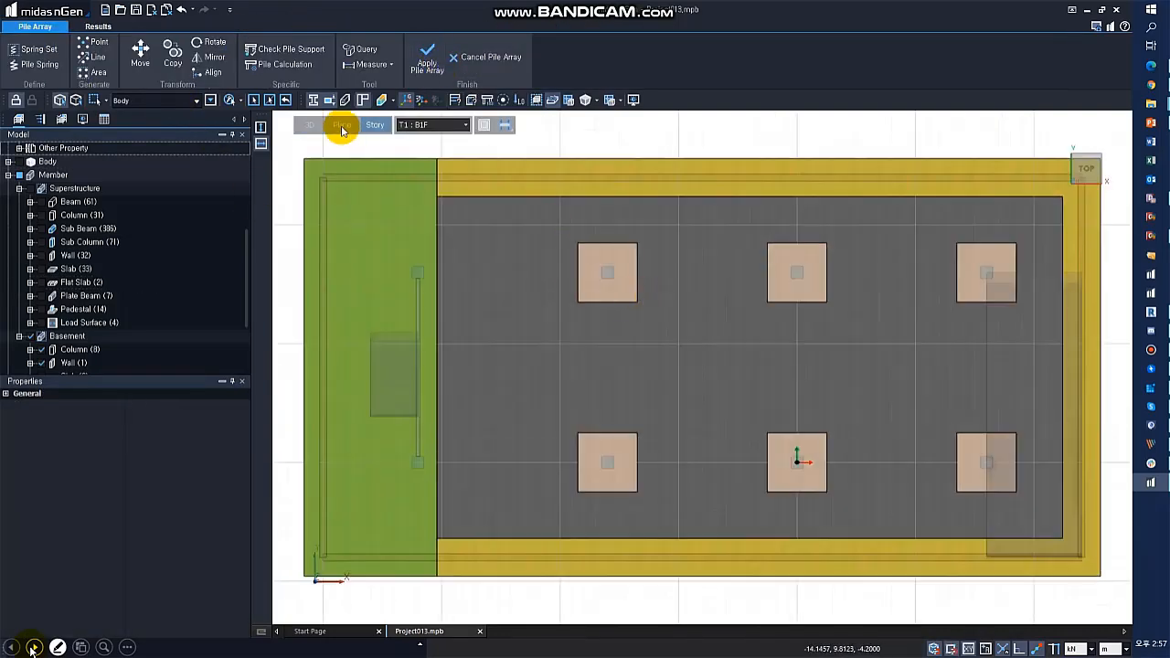
pyautogui.click(50, 48)
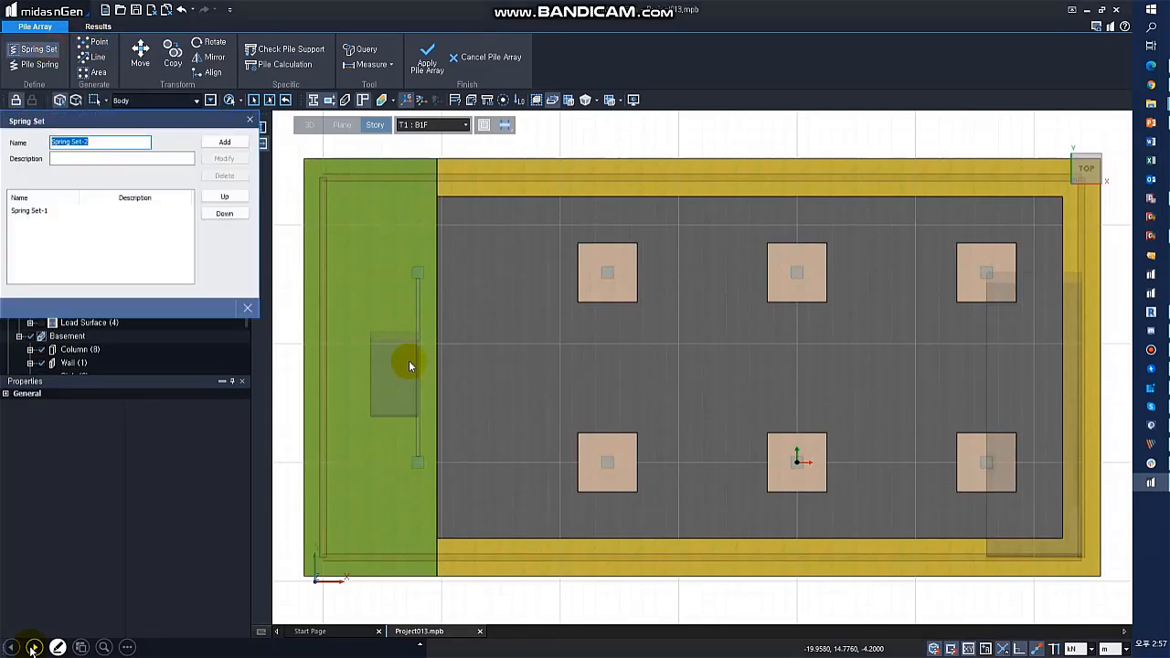
pyautogui.press('Escape')
# Step: Define a custom round PC pile spring property with 0.4 m diameter, 1200 kN compression capacity and 300 kN uplift capacity
pyautogui.click(52, 66)
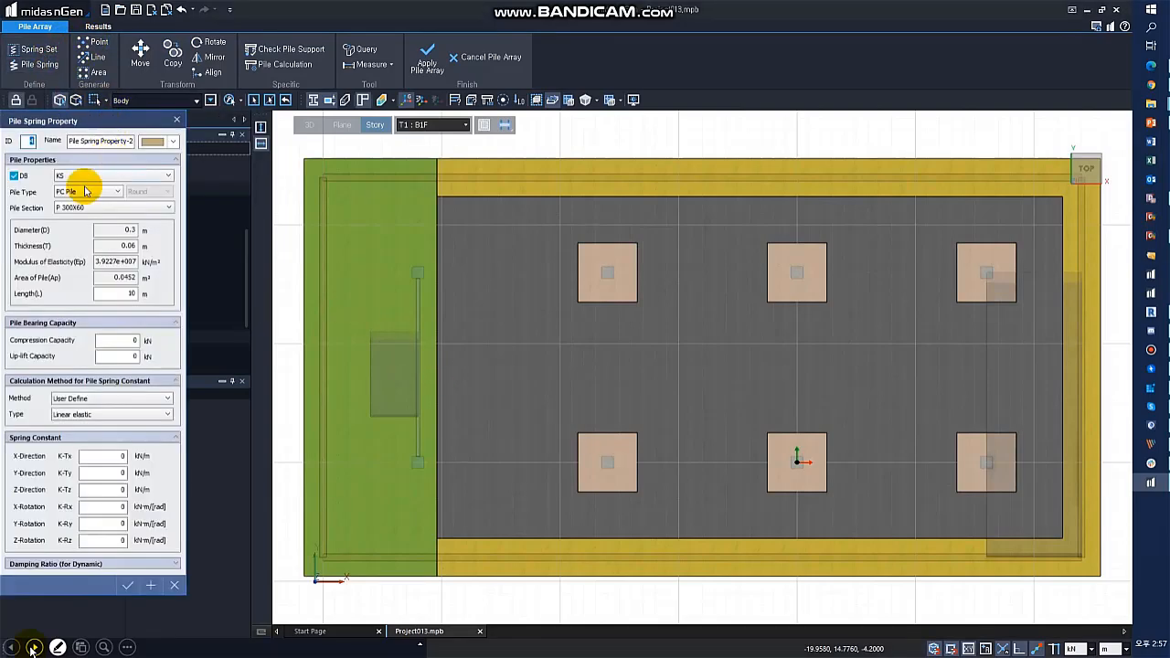
pyautogui.click(124, 231)
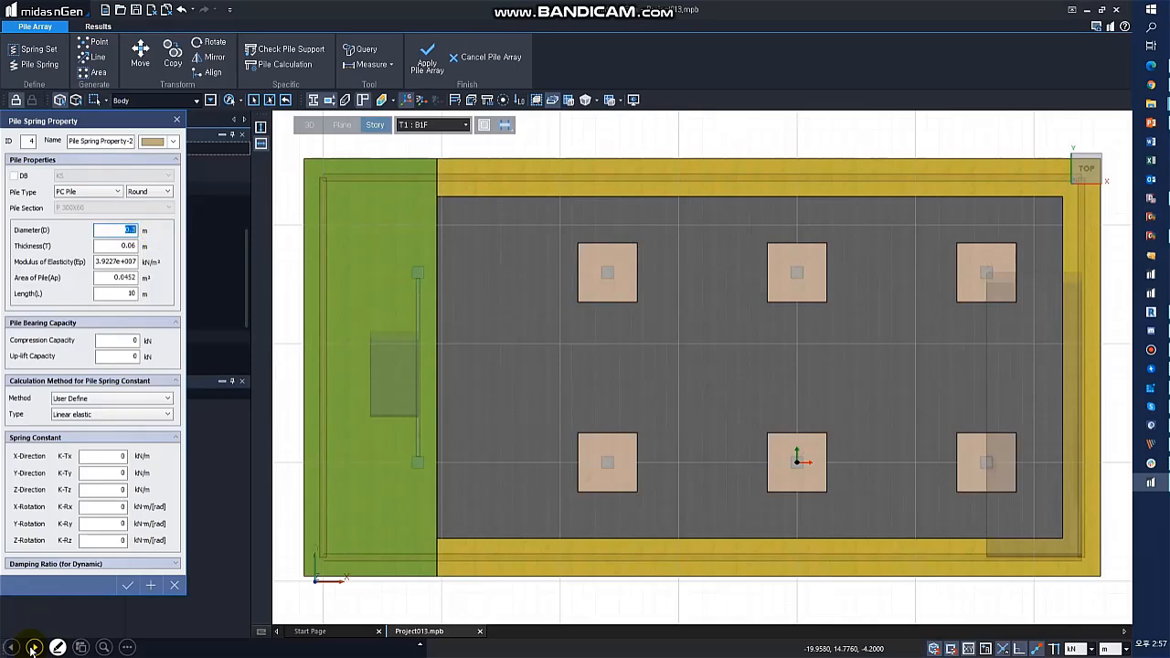
pyautogui.press('Tab')
pyautogui.press('Tab')
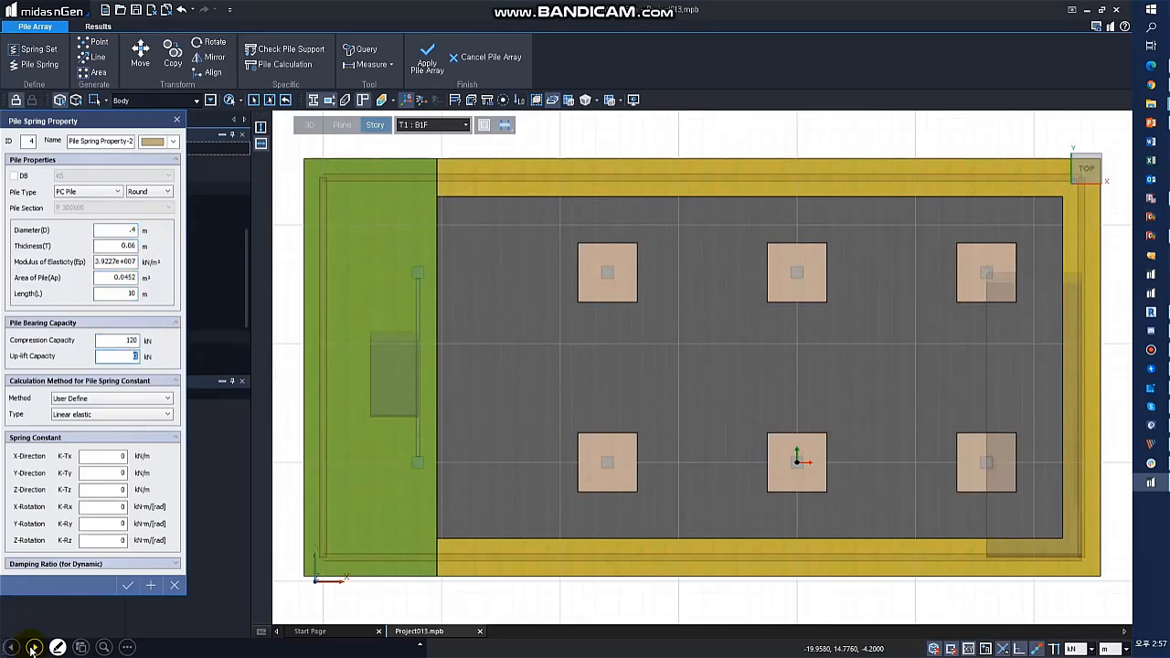
pyautogui.click(143, 350)
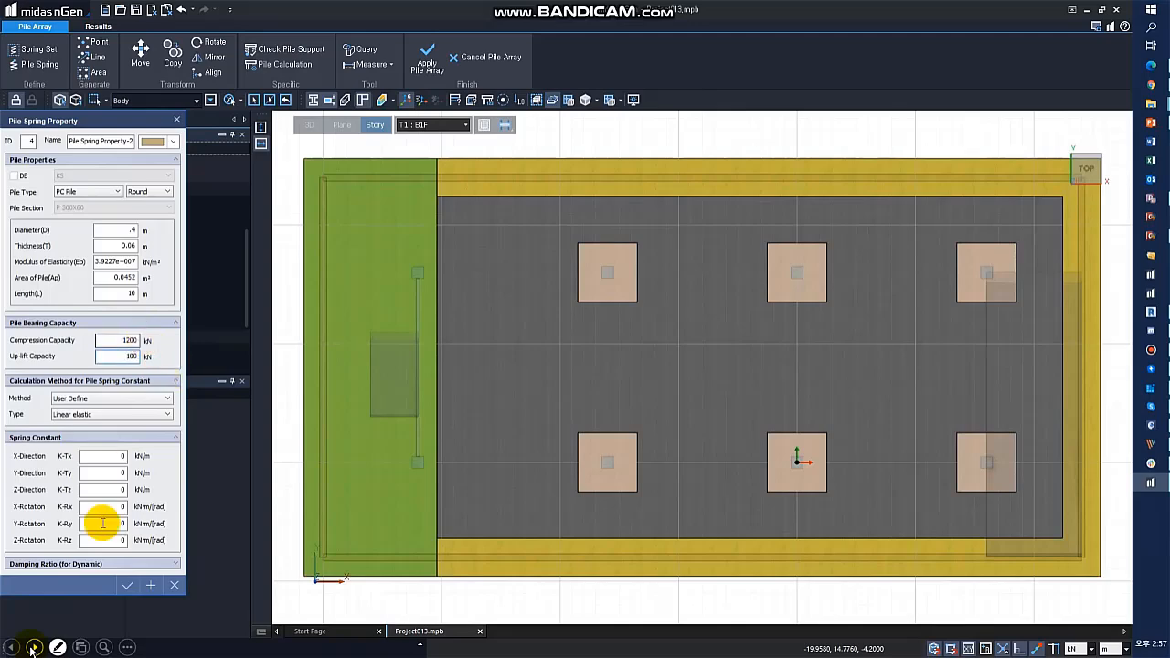
# Step: Set the pile's translational spring constants to 100 kN/m in X and Y and 100000 kN/m in Z, and save the property
pyautogui.click(106, 456)
pyautogui.write('100000')
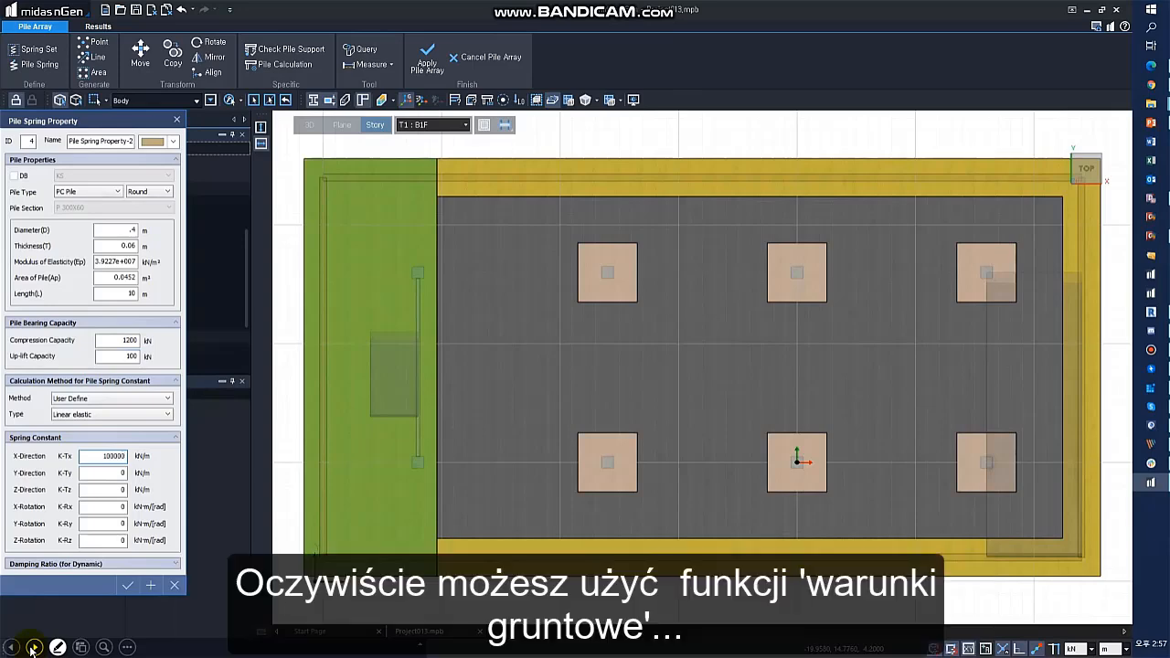
pyautogui.write('100000')
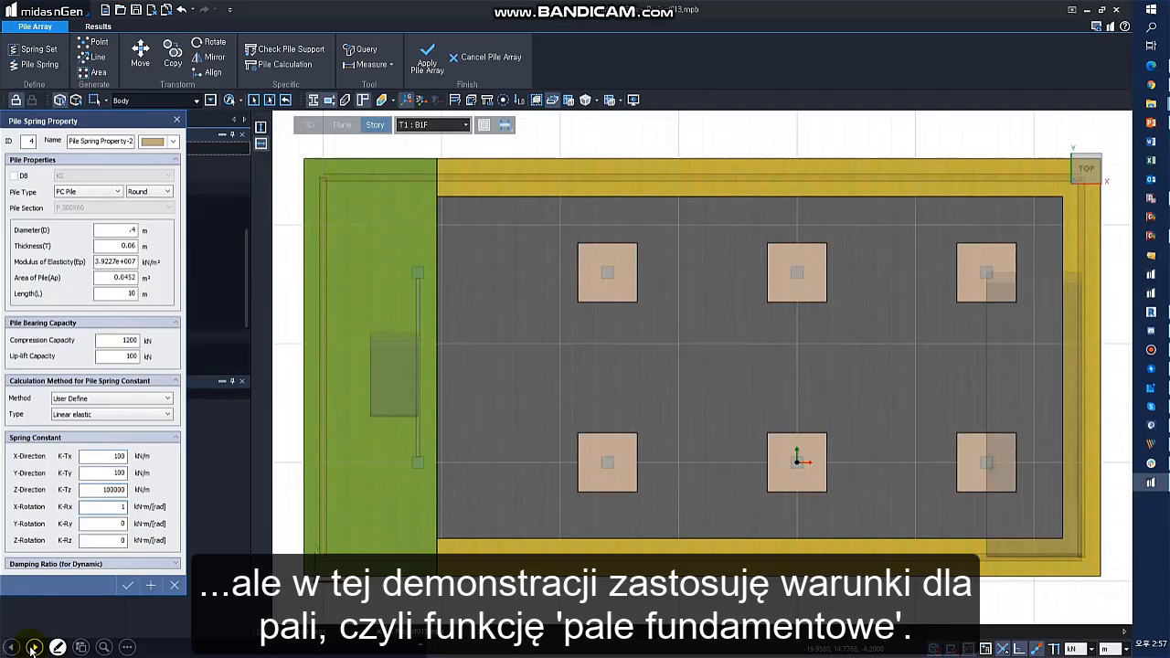
pyautogui.click(120, 590)
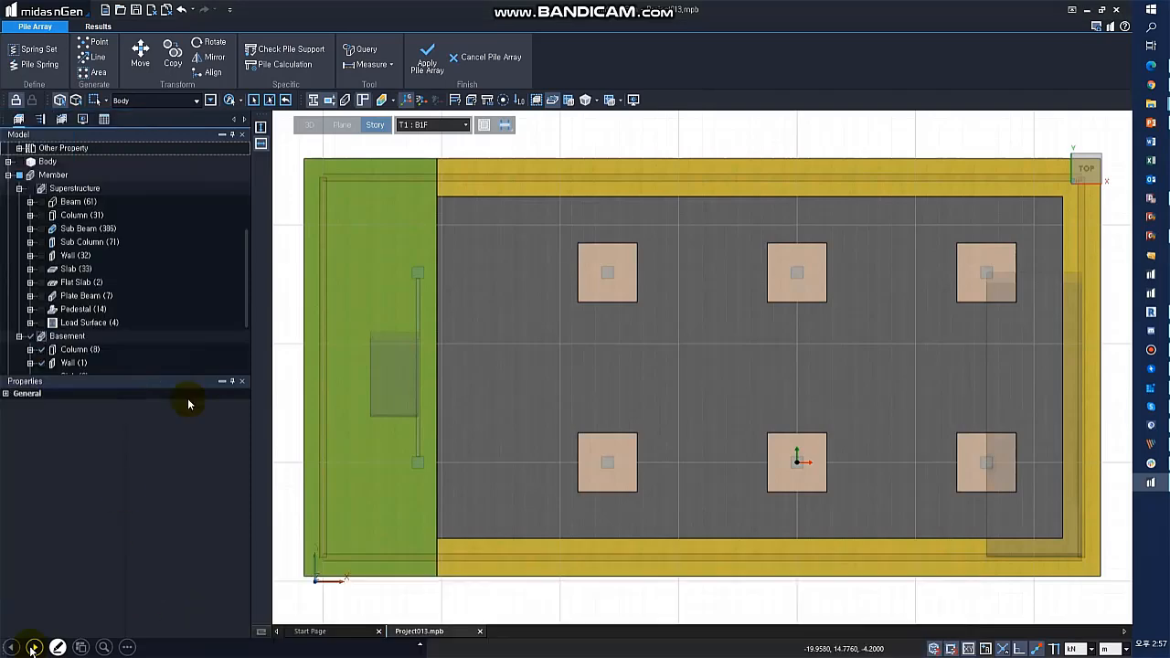
# Step: Place a four-pile point group with a spacing of 3 diameters at the centre of each of the six isolated footings
pyautogui.click(100, 43)
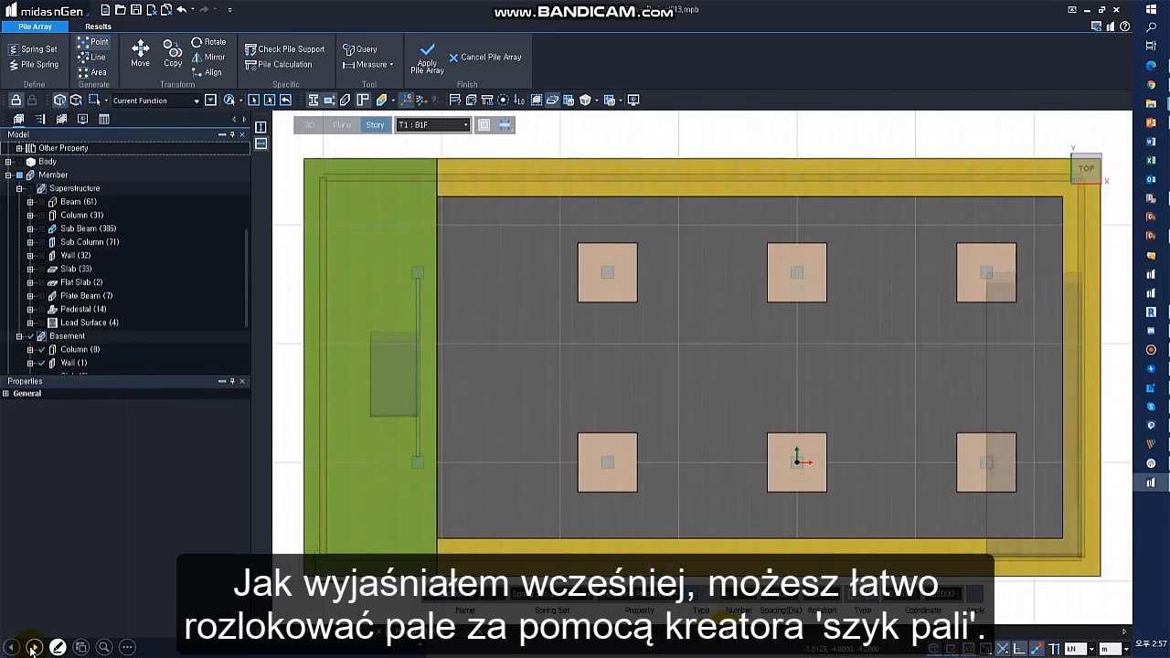
pyautogui.click(604, 280)
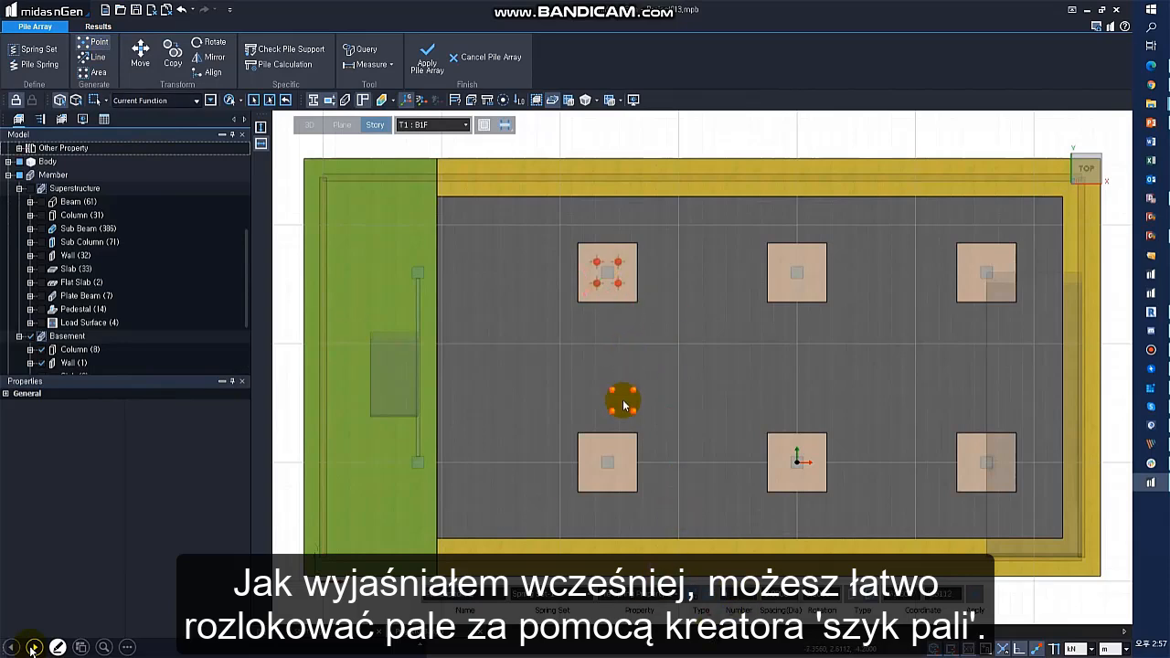
pyautogui.click(607, 468)
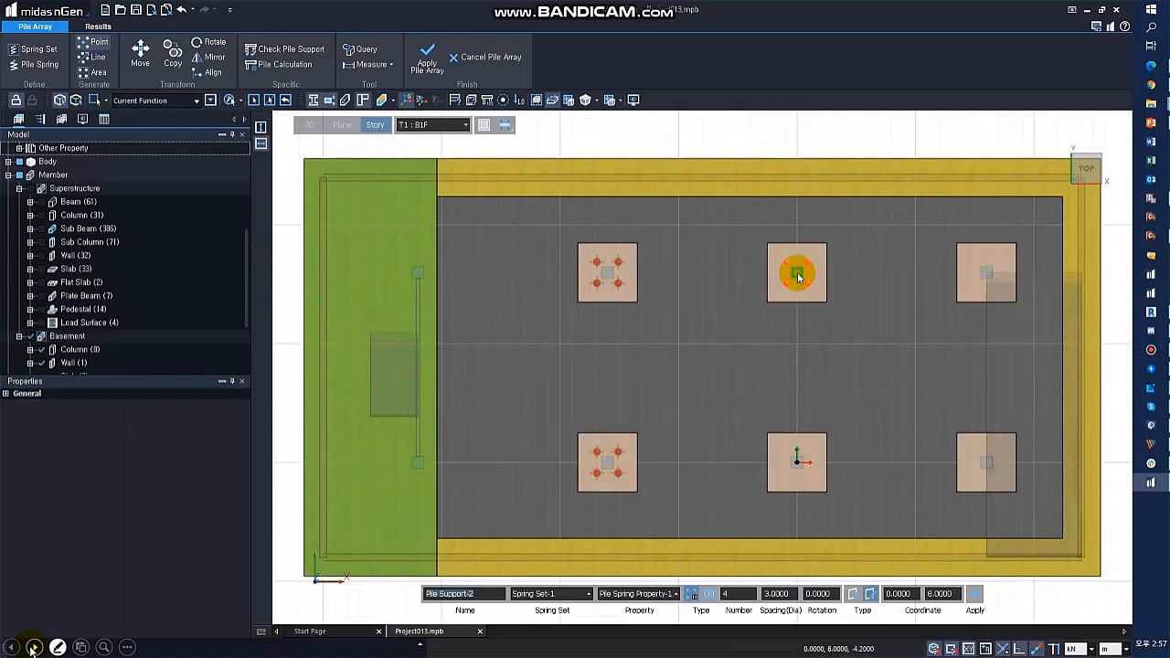
pyautogui.click(796, 273)
pyautogui.click(794, 464)
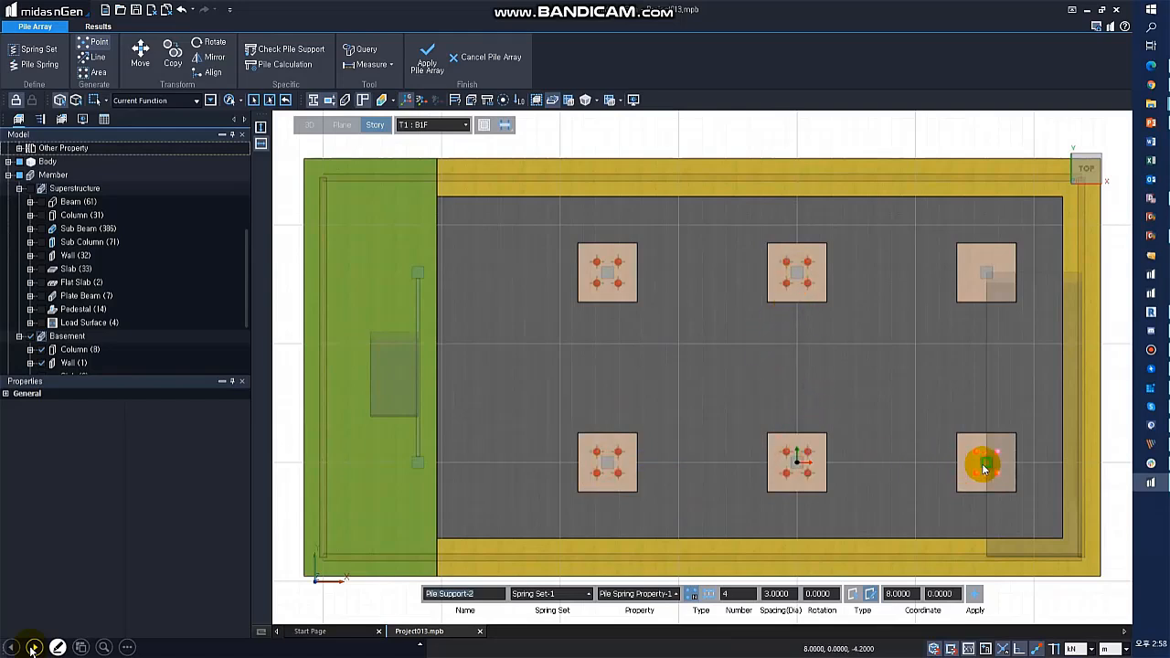
pyautogui.click(985, 464)
pyautogui.click(991, 276)
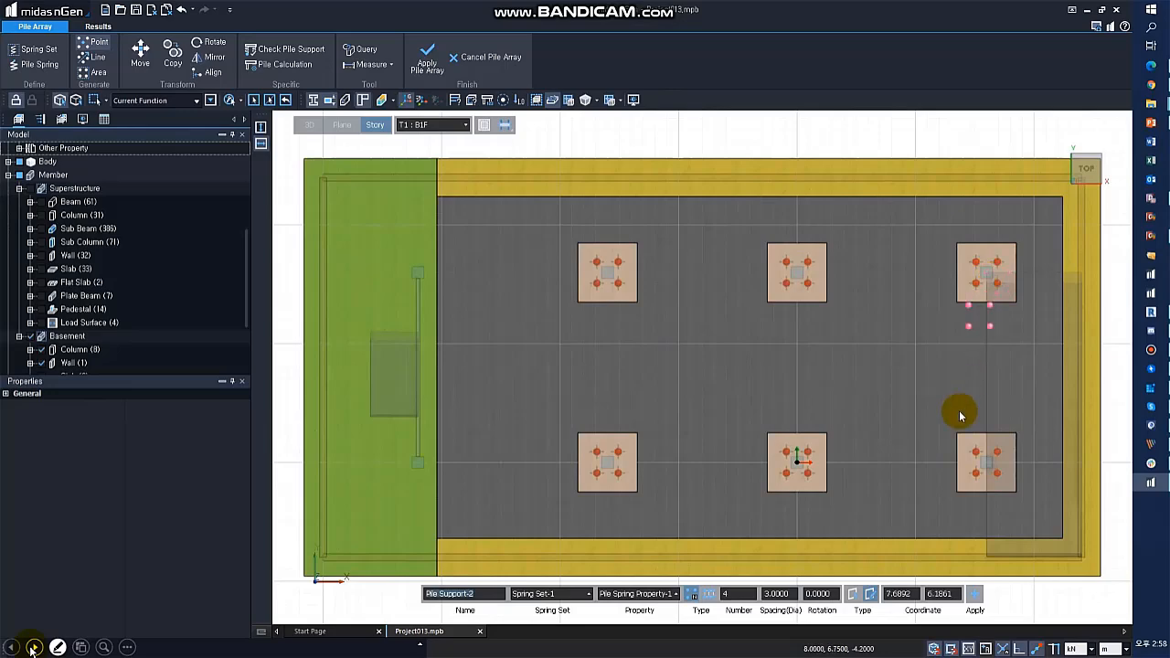
pyautogui.press('Escape')
# Step: Generate a line of piles with a spacing of 9 diameters under the front basement wall, between its right corner and the green mat
pyautogui.click(89, 57)
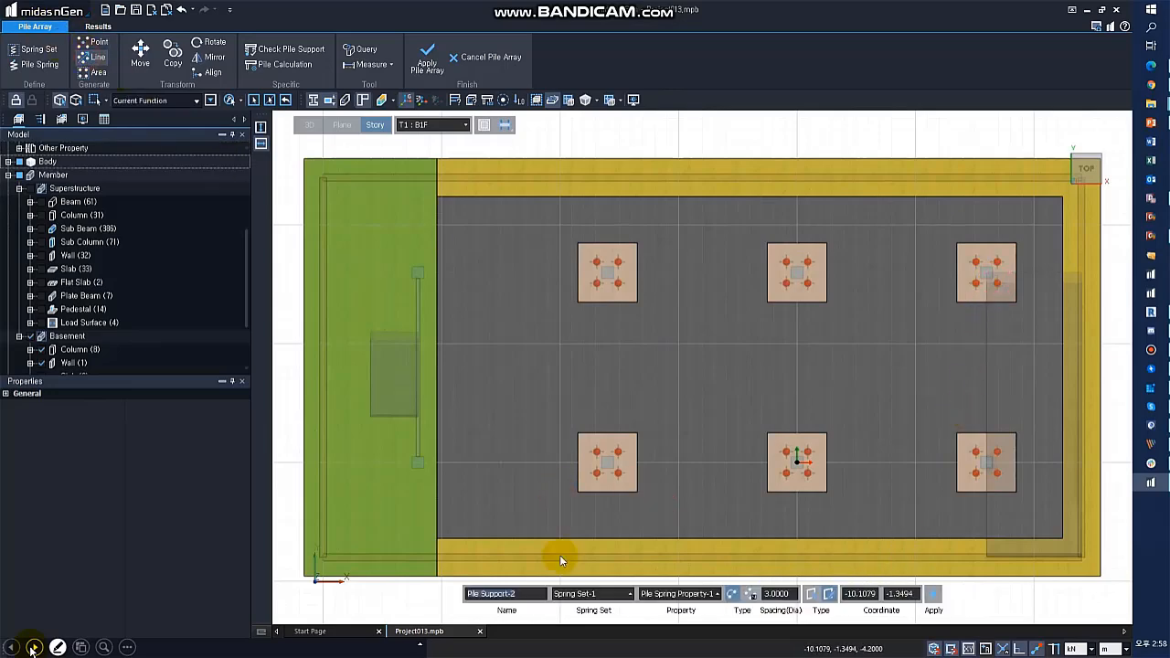
pyautogui.click(437, 556)
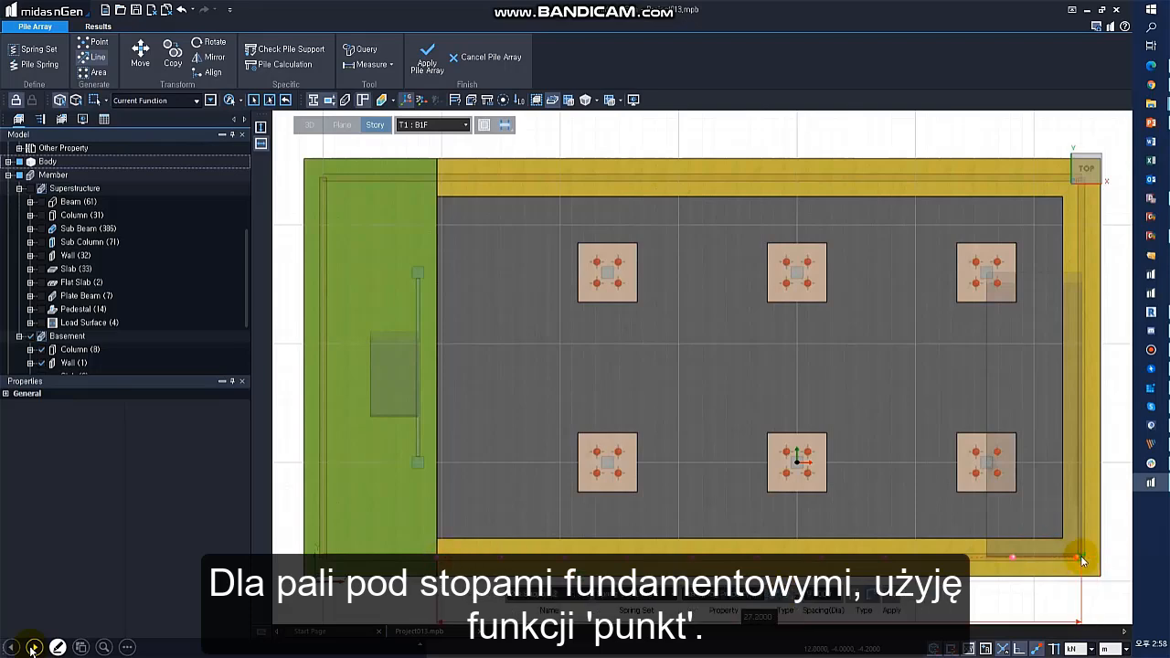
pyautogui.press('Escape')
pyautogui.click(478, 555)
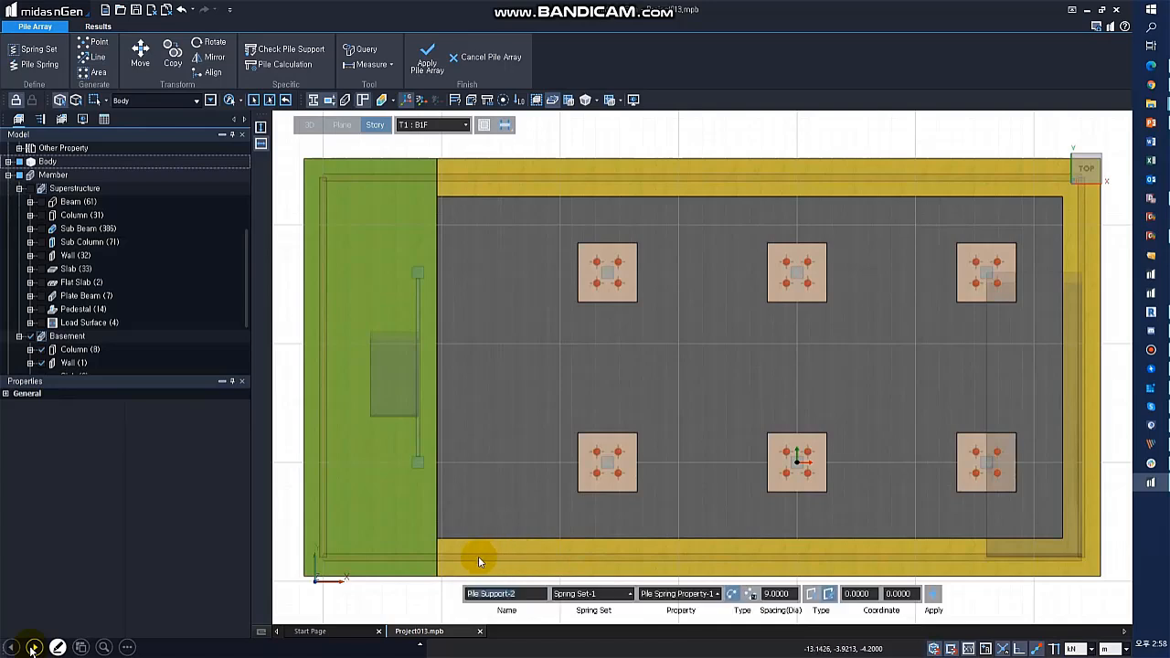
pyautogui.click(1090, 556)
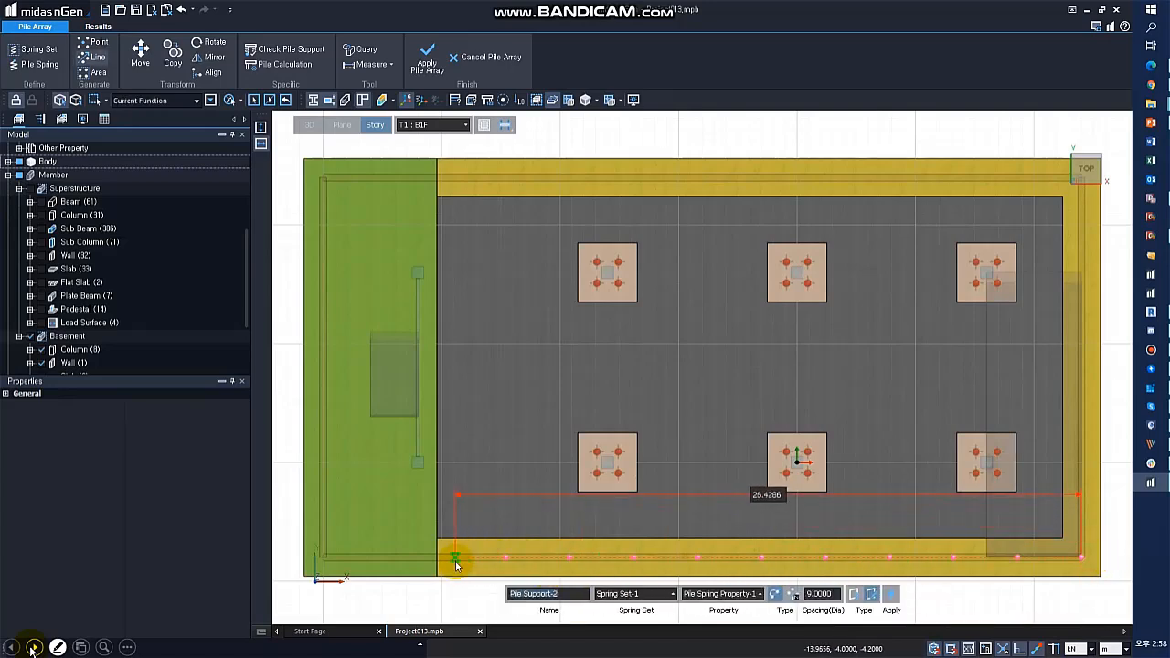
pyautogui.press('Escape')
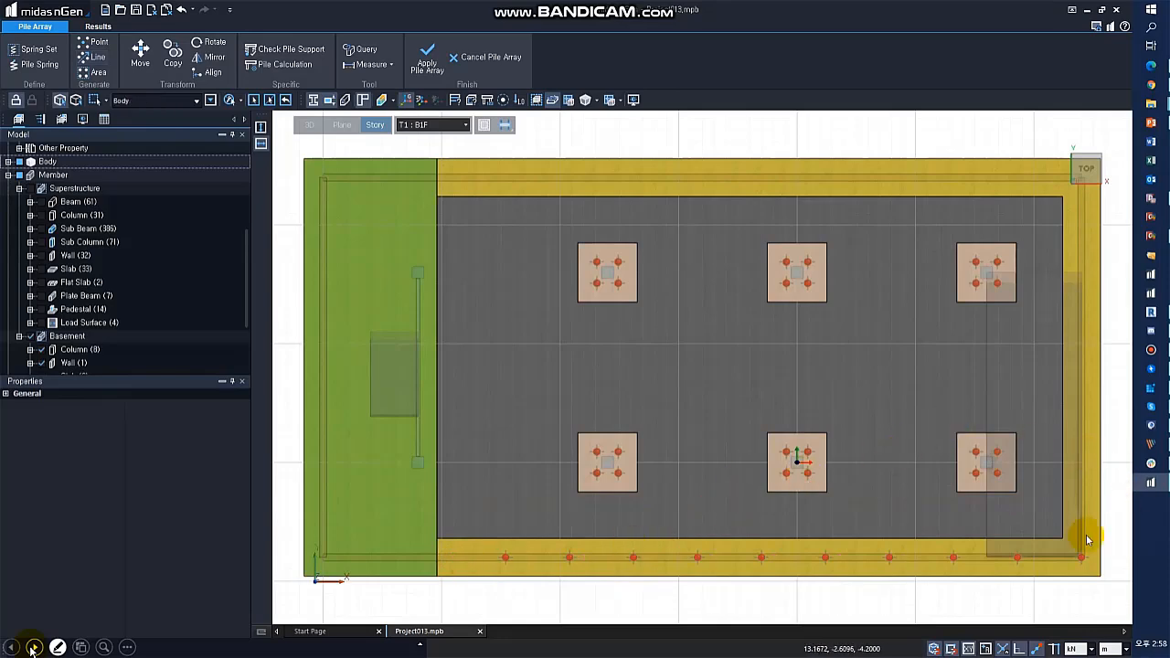
# Step: Generate lines of piles at 9-diameter spacing under the right-hand and rear basement walls
pyautogui.click(1082, 555)
pyautogui.moveTo(961, 281); pyautogui.dragTo(903, 289, button='middle')
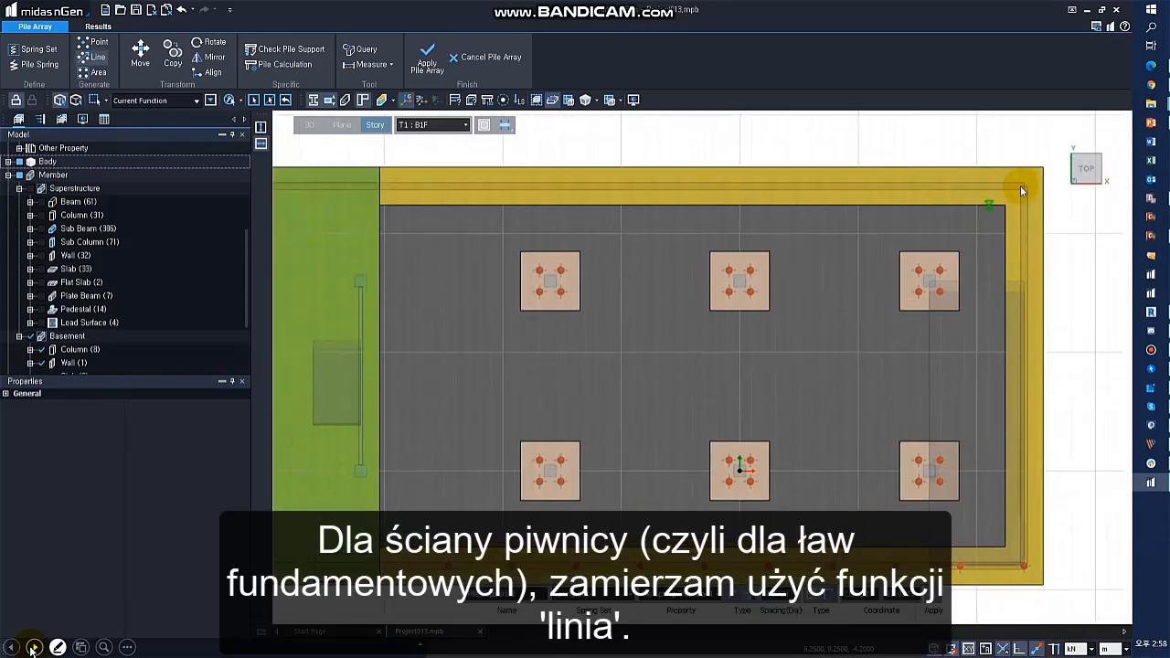
pyautogui.click(1023, 185)
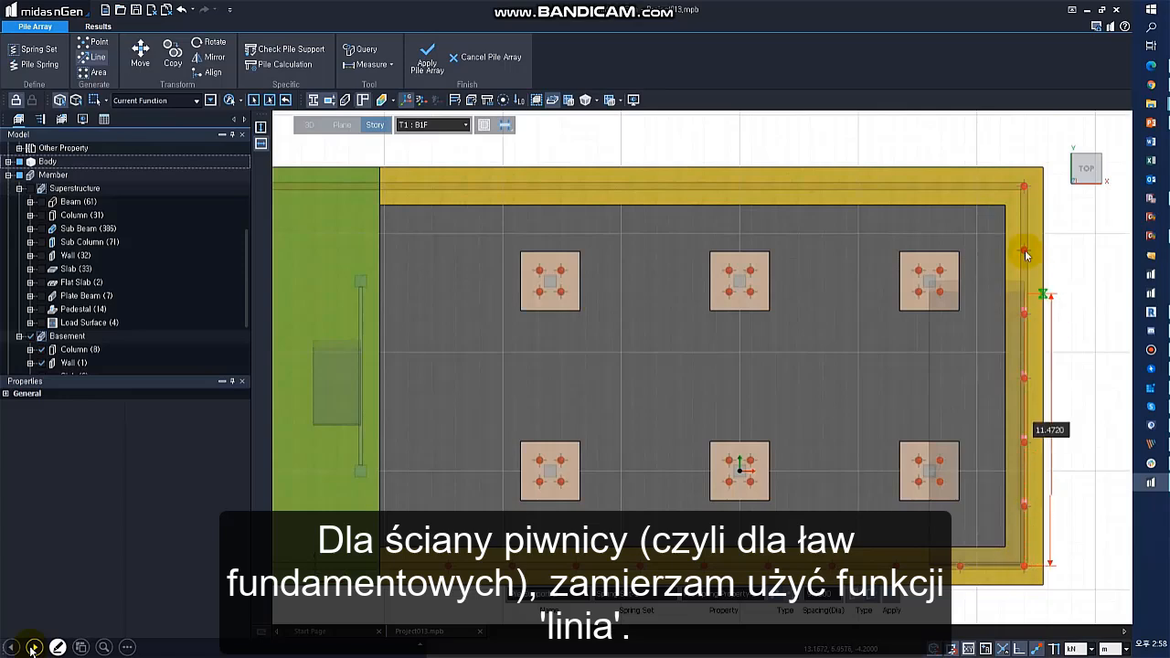
pyautogui.click(399, 188)
pyautogui.press('Escape')
# Step: Generate area piles on the green mat footing with X and Y spacing of 9 diameters and an edge distance of 3 diameters
pyautogui.scroll(-1, 533, 289)
pyautogui.moveTo(557, 329); pyautogui.dragTo(616, 333, button='middle')
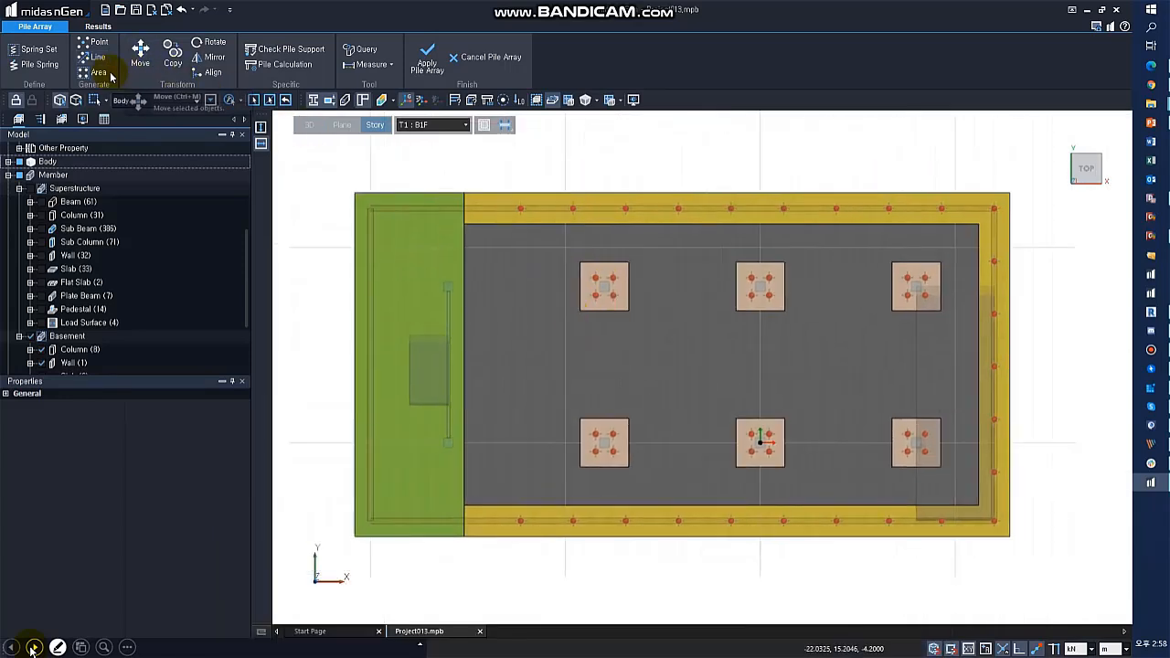
pyautogui.click(94, 72)
pyautogui.click(447, 507)
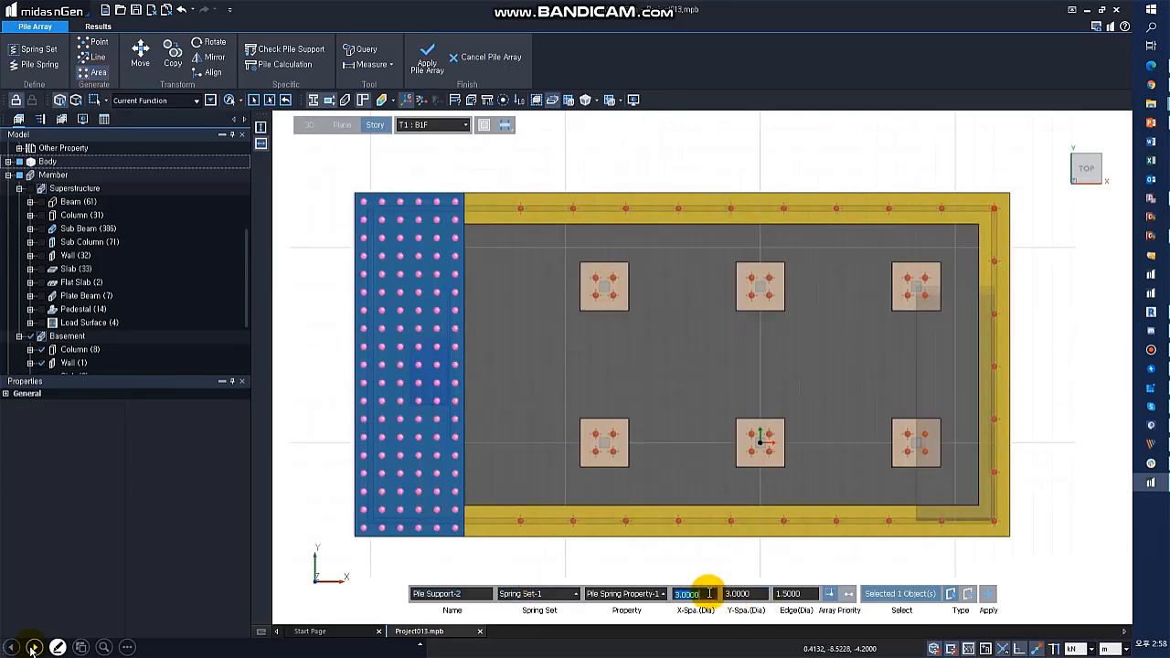
pyautogui.write('9')
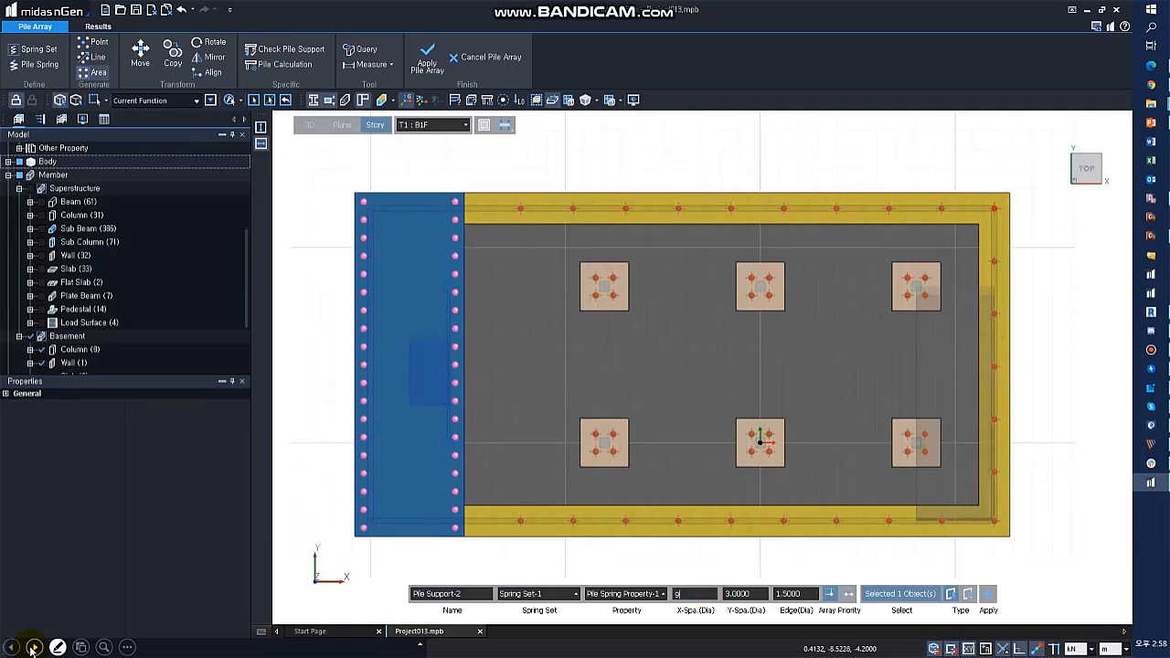
pyautogui.write('9')
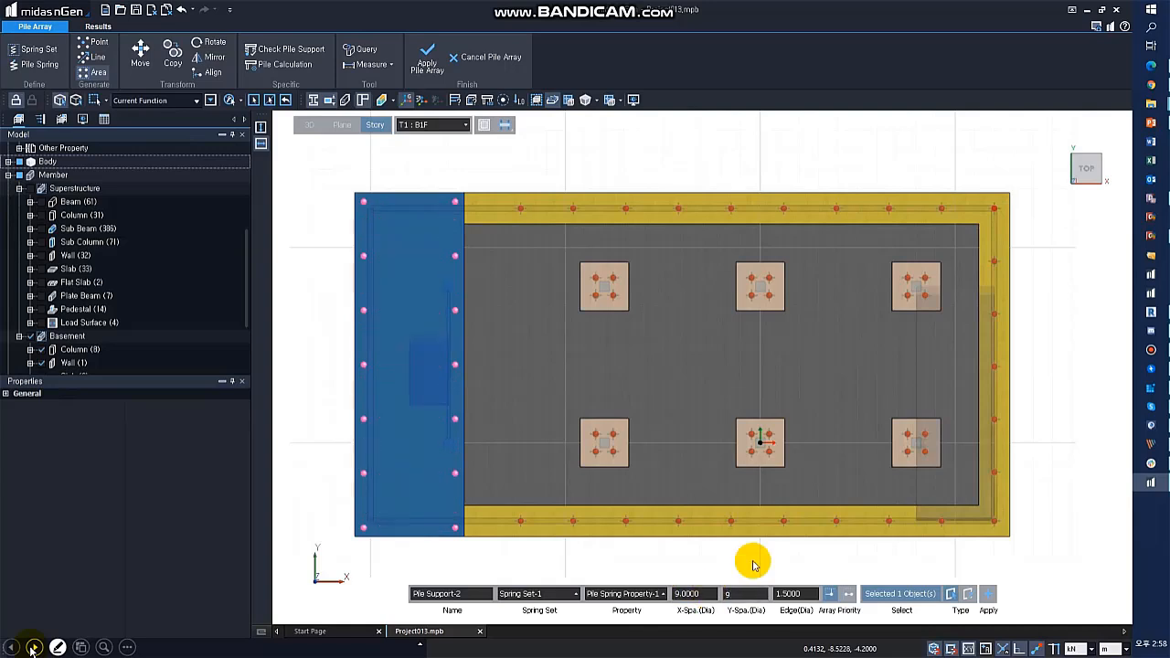
pyautogui.click(800, 589)
pyautogui.write('3')
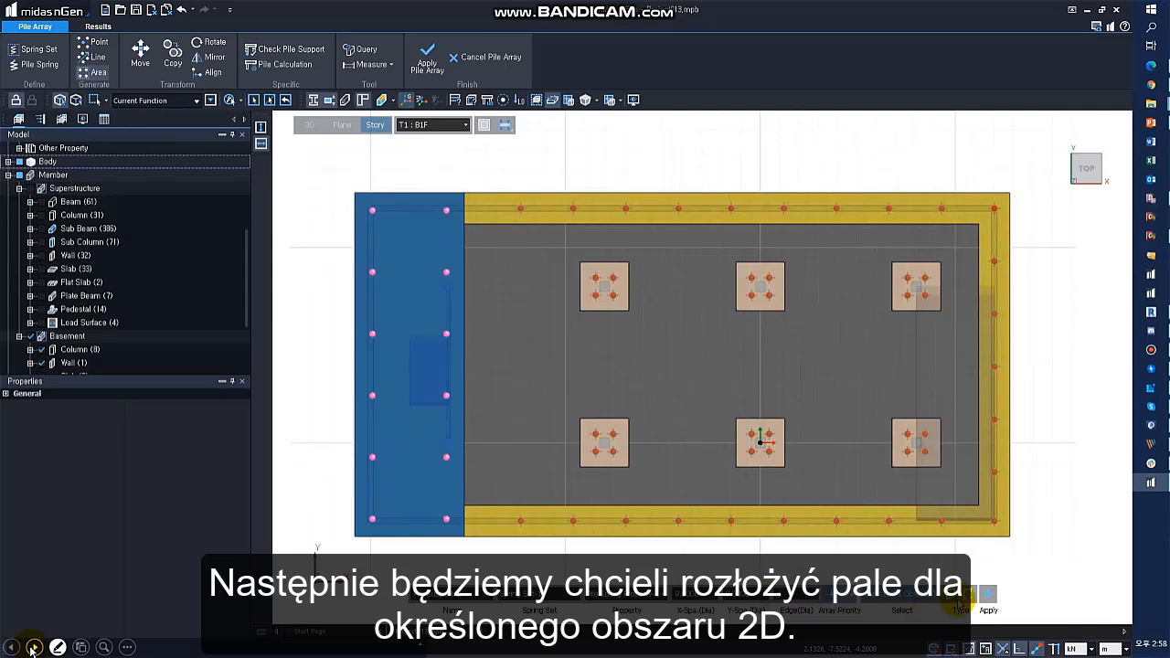
pyautogui.click(990, 595)
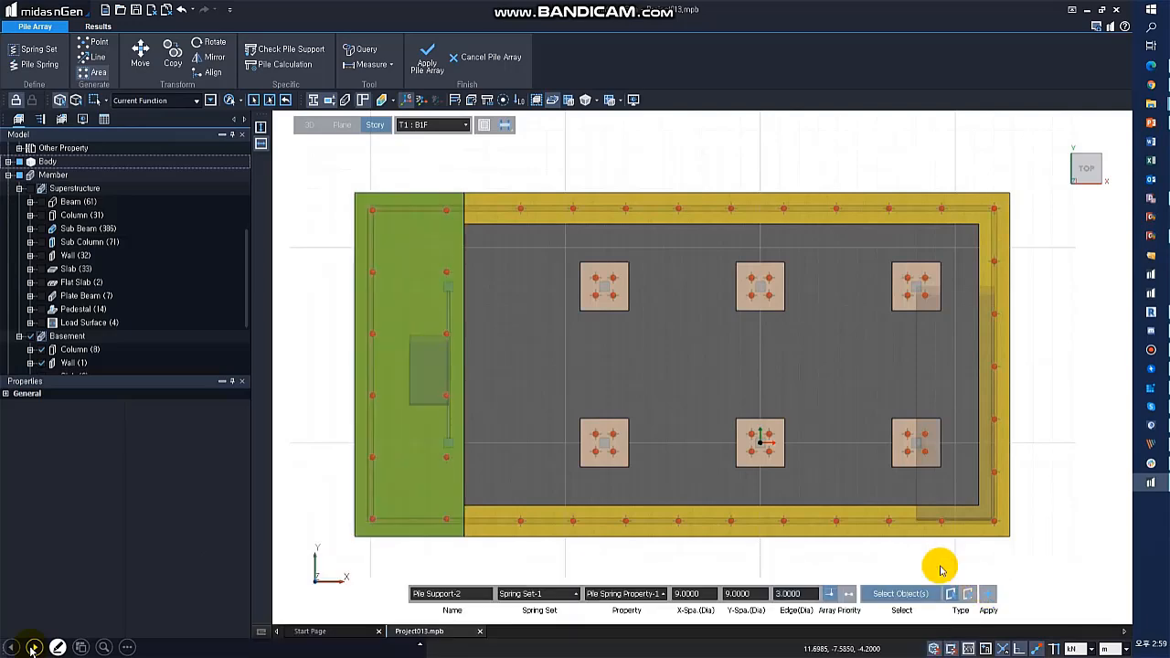
# Step: Check the pile layout in 3D and apply the pile array to the model
pyautogui.moveTo(854, 536); pyautogui.dragTo(887, 339, button='middle')
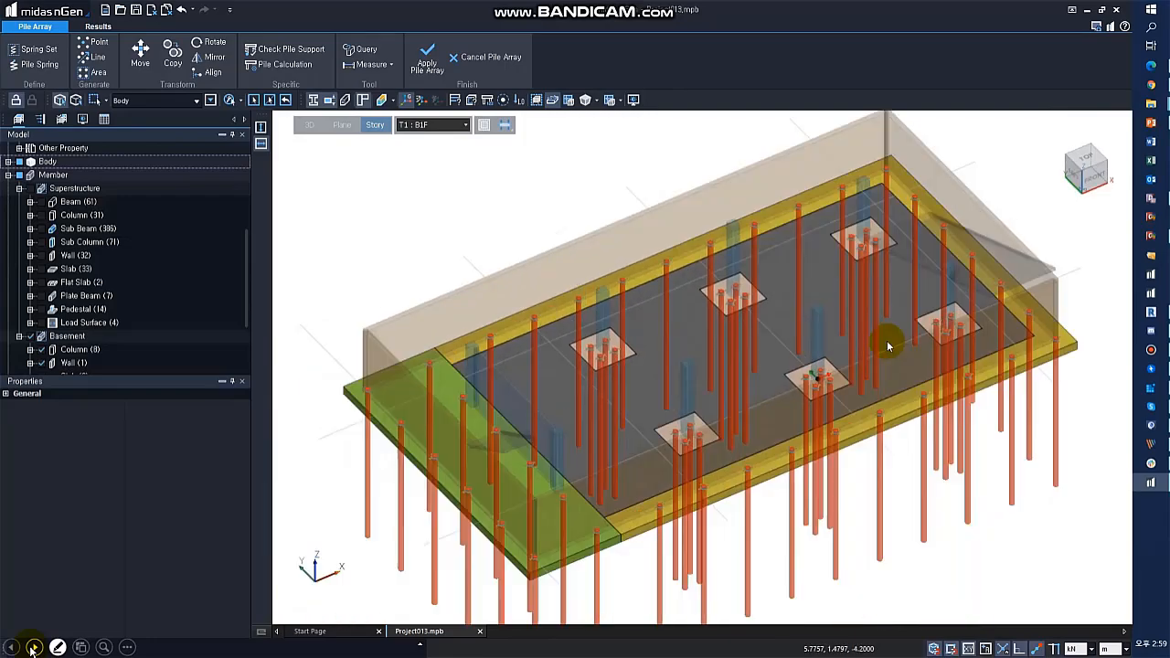
pyautogui.click(427, 59)
# Step: Hide the springs in the analysis model display
pyautogui.moveTo(644, 372); pyautogui.dragTo(680, 327, button='middle')
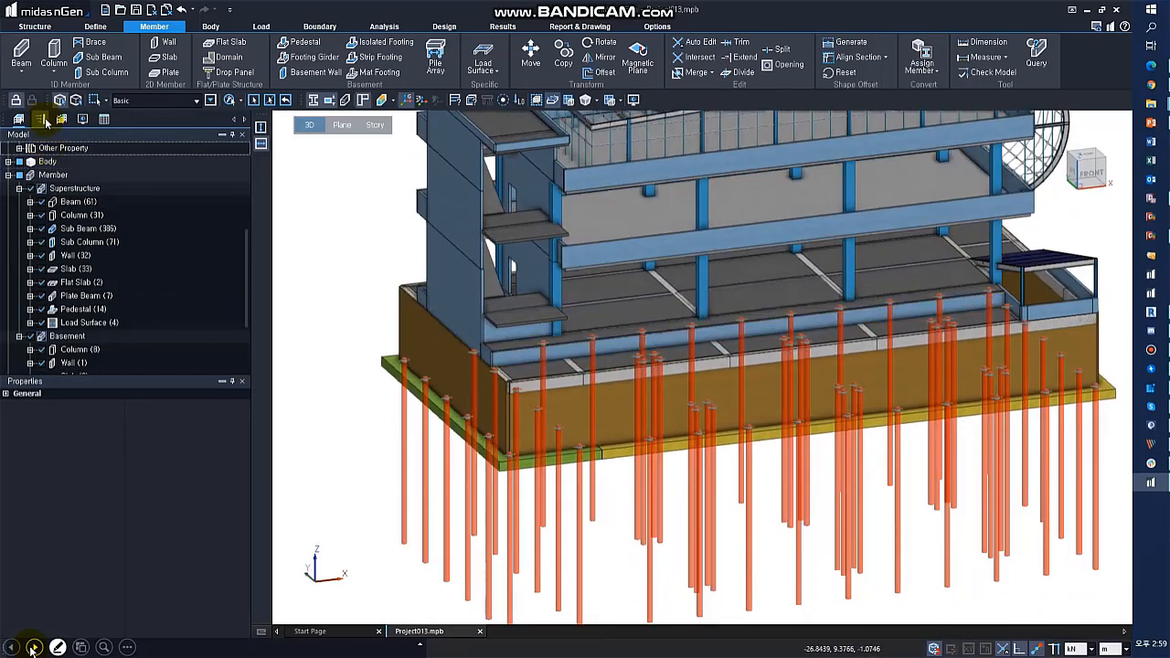
pyautogui.click(39, 119)
pyautogui.click(20, 188)
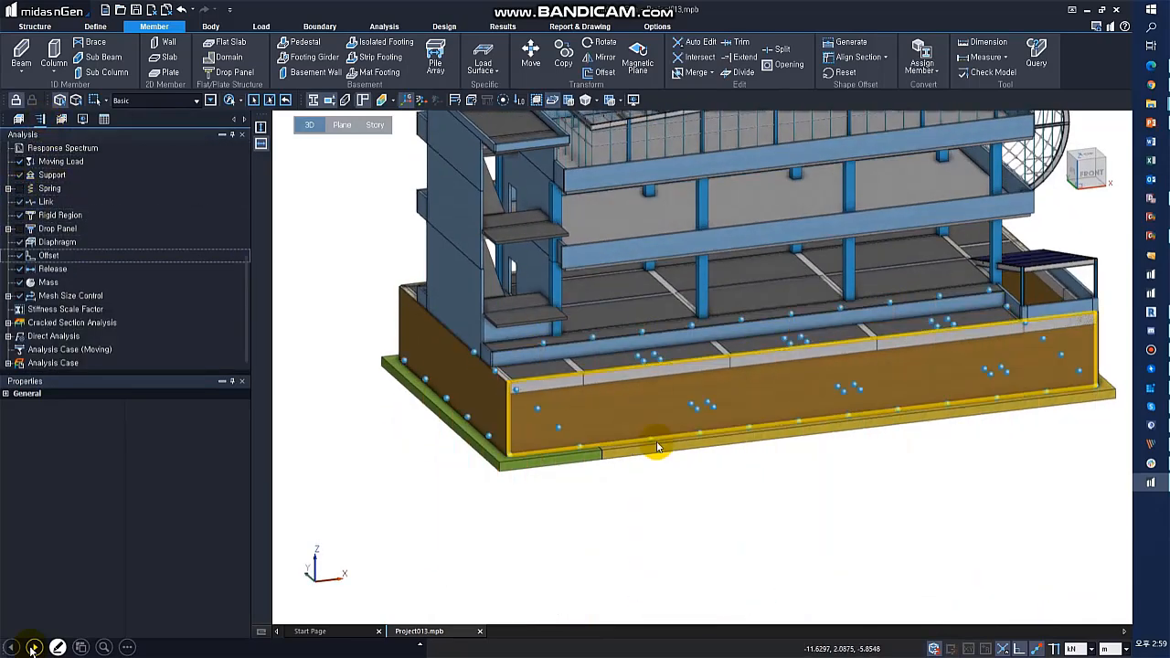
# Step: Hide the solid bodies in the model display
pyautogui.click(18, 119)
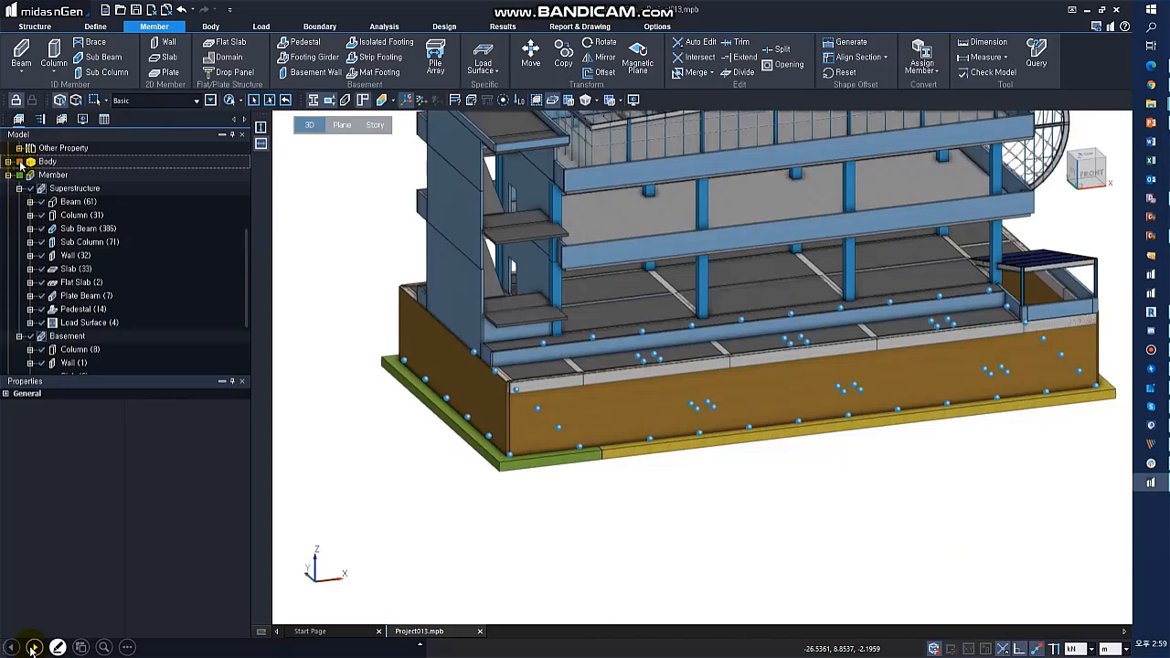
pyautogui.click(20, 162)
pyautogui.moveTo(820, 417); pyautogui.dragTo(819, 439, button='middle')
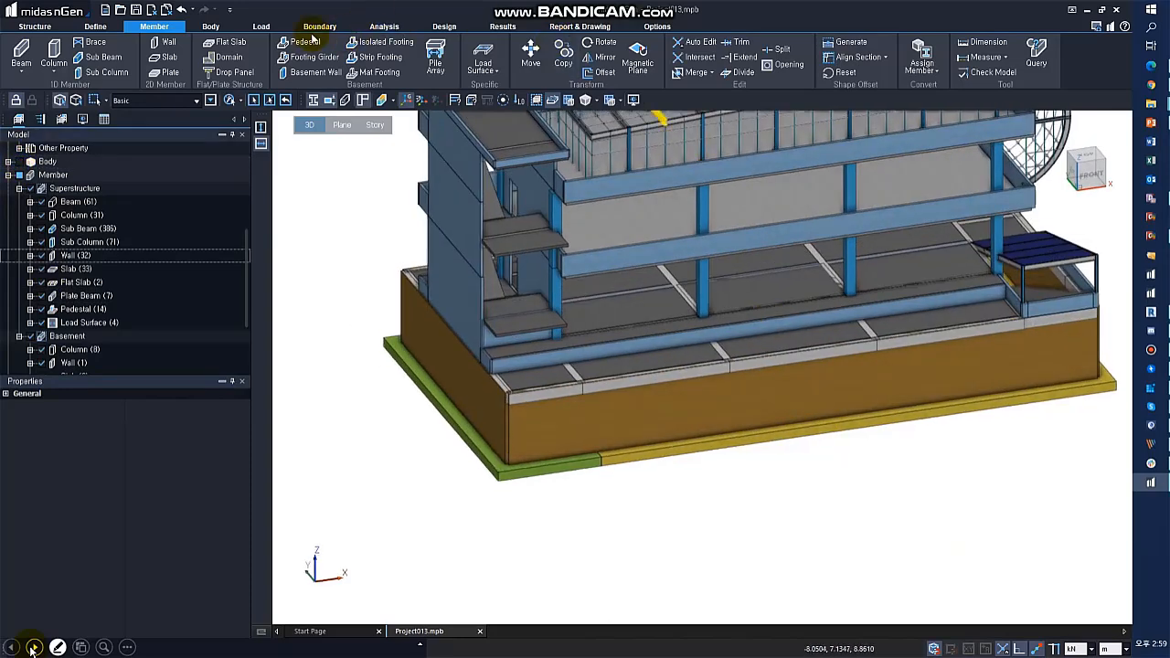
# Step: Define an earth pressure function with ground level 0.6 m, water level -2, bottom level -10, soil density 18, friction angle 30 and additional load 16
pyautogui.click(262, 26)
pyautogui.click(455, 49)
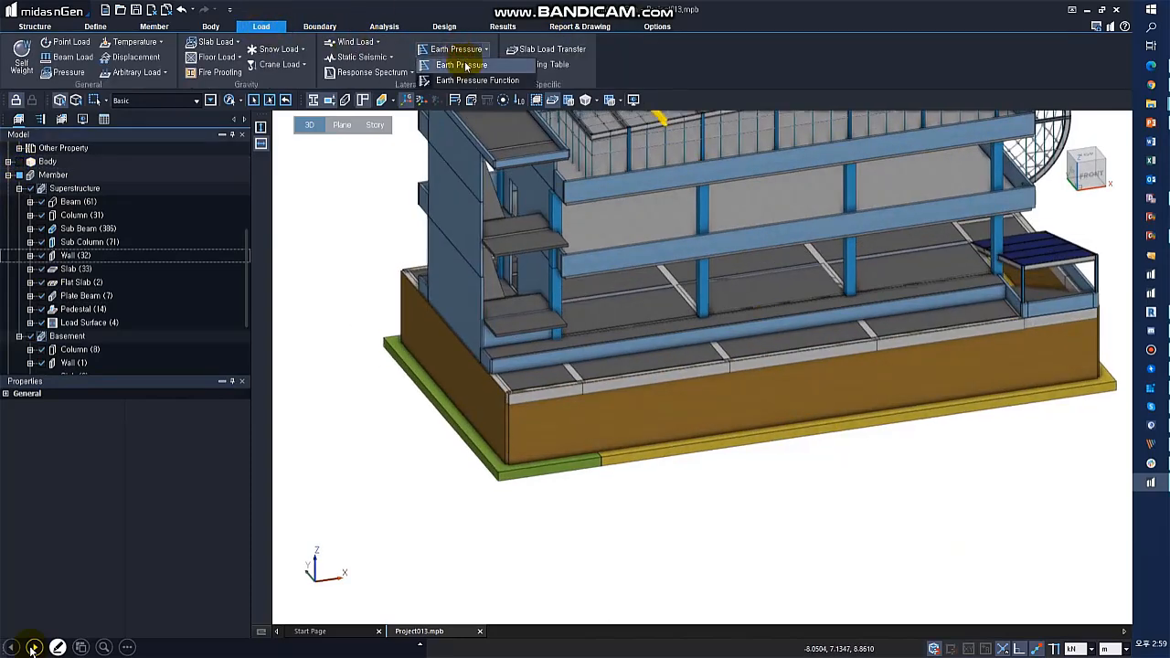
pyautogui.click(461, 79)
pyautogui.click(462, 255)
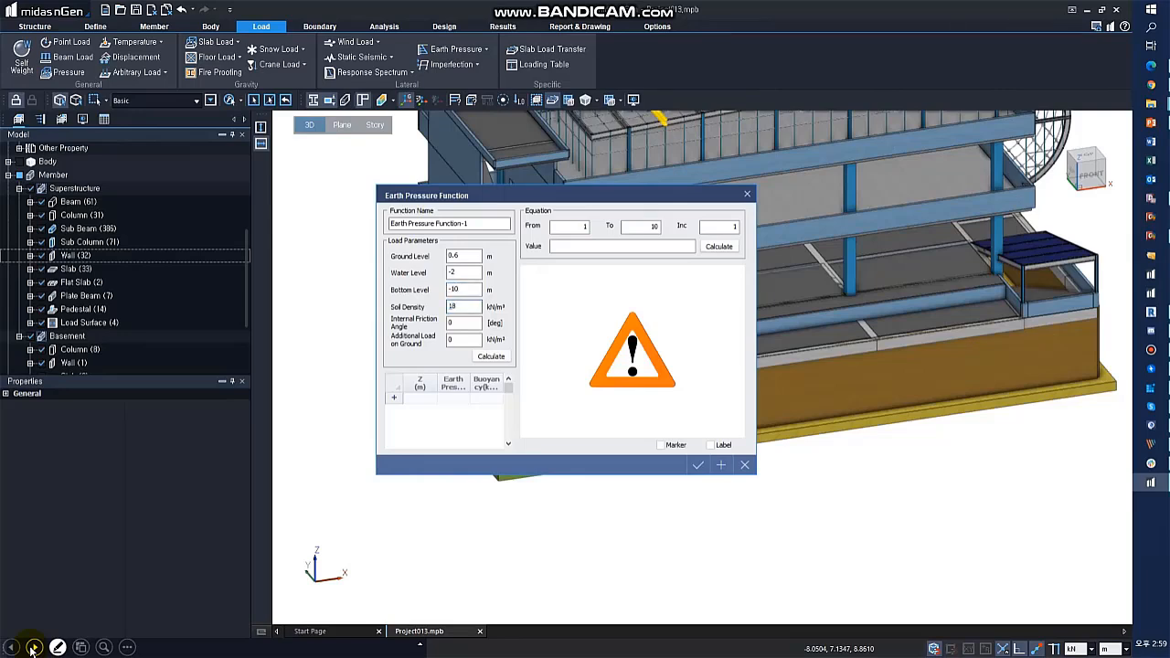
pyautogui.press('Tab')
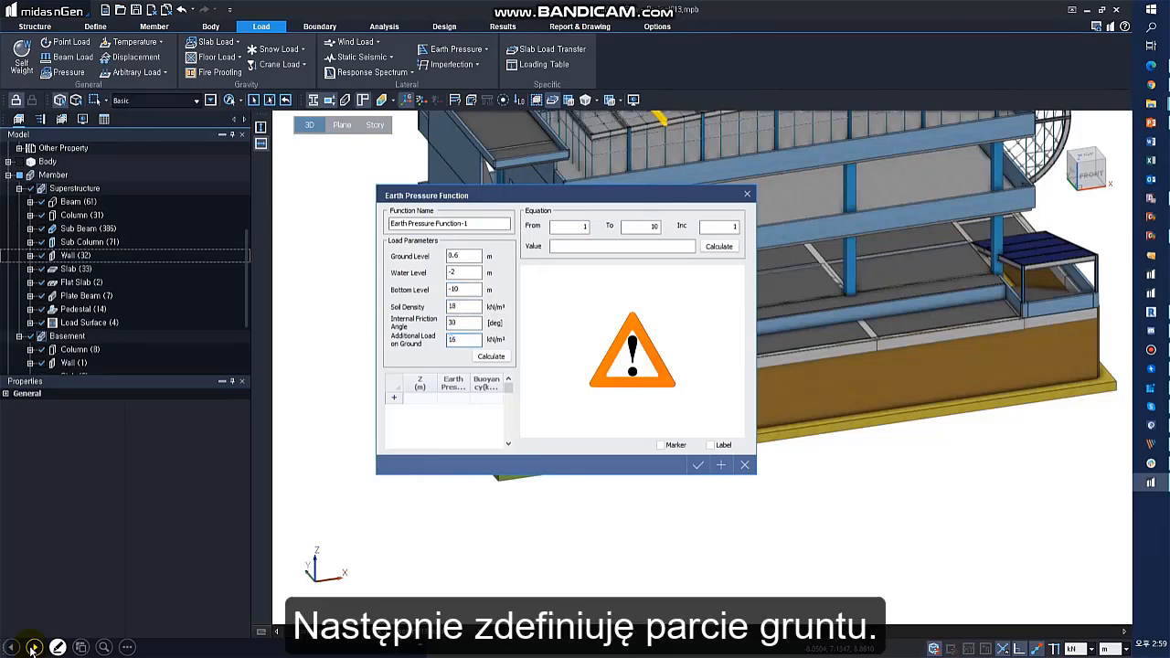
pyautogui.click(486, 357)
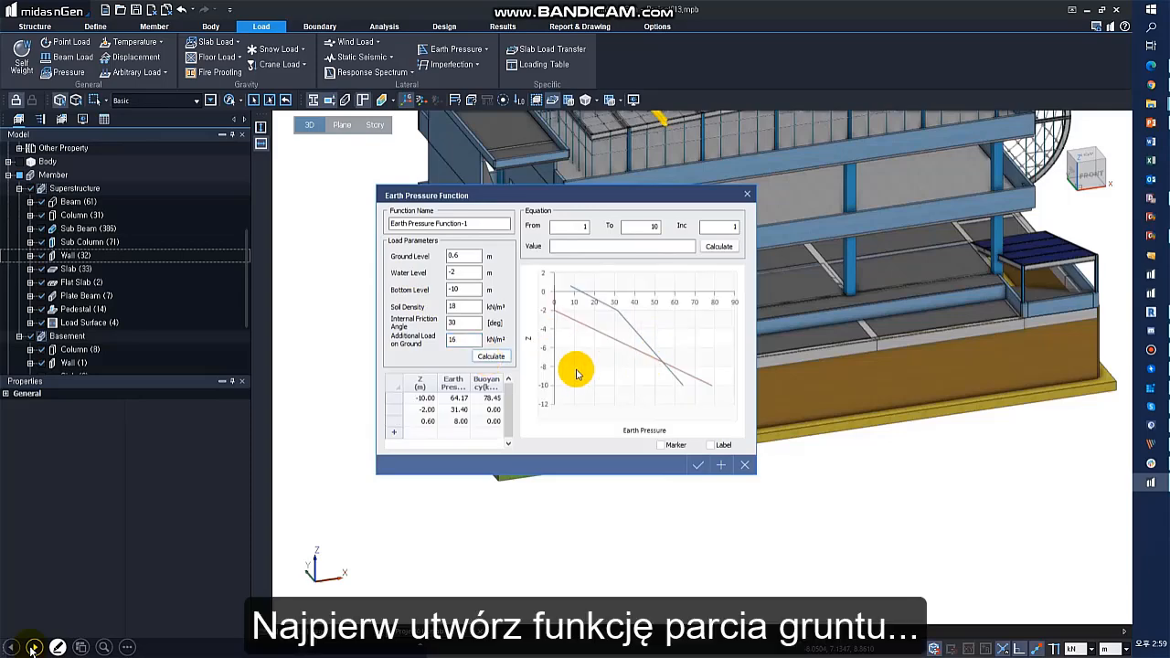
pyautogui.click(692, 467)
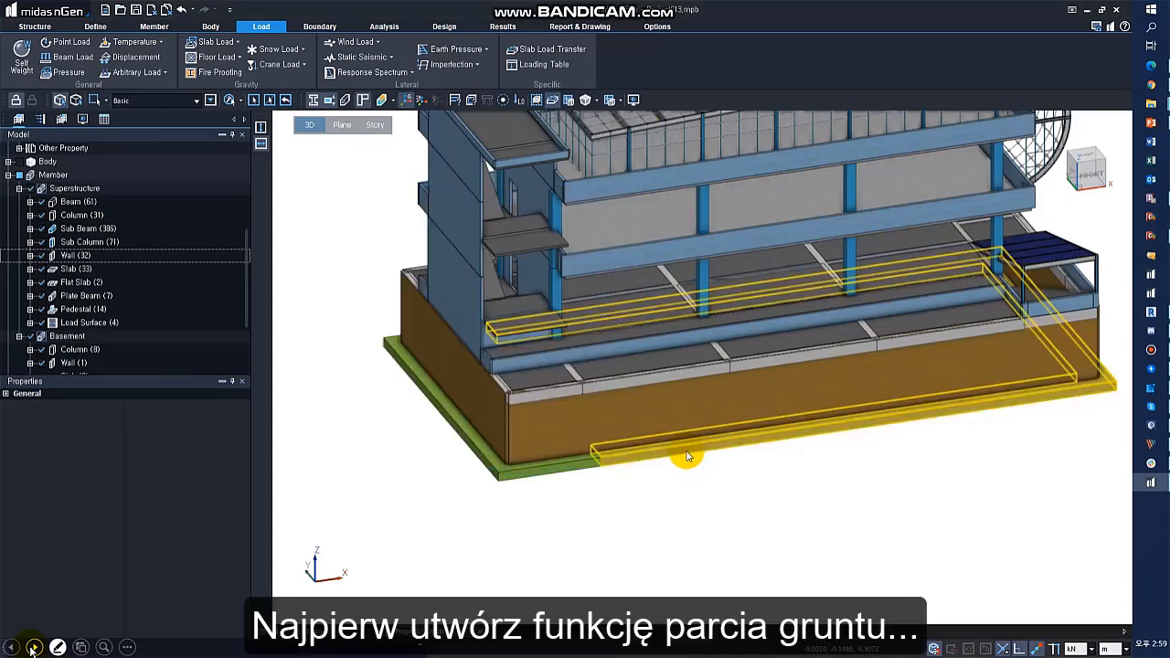
# Step: Switch the 2D members from solid thickness to simplified surface display
pyautogui.click(331, 101)
pyautogui.moveTo(554, 275); pyautogui.dragTo(527, 308, button='middle')
pyautogui.scroll(-1, 528, 308)
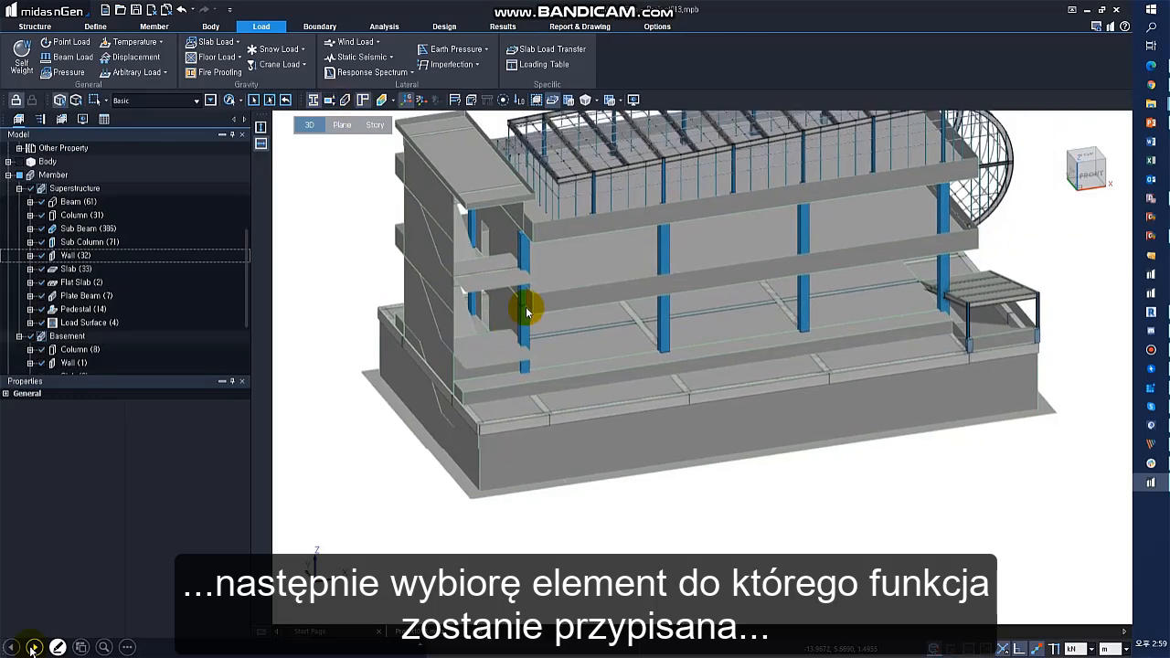
# Step: Start an earth pressure load and add the four outer basement walls as side-pressure plates in the forward direction
pyautogui.click(449, 54)
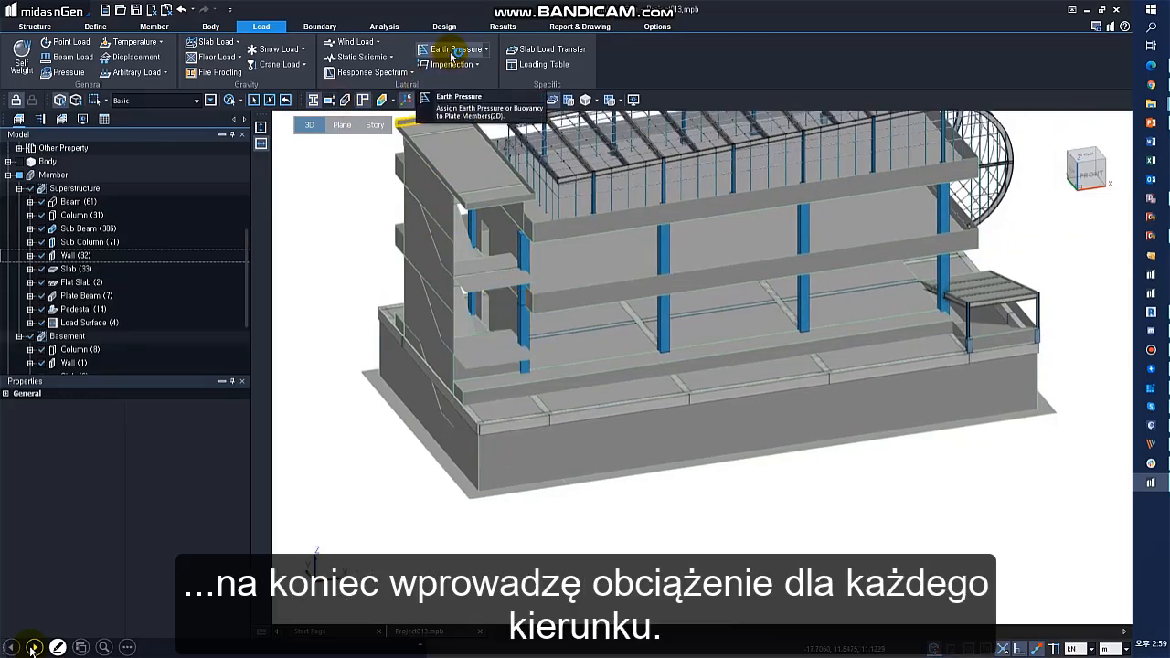
pyautogui.click(451, 55)
pyautogui.click(462, 66)
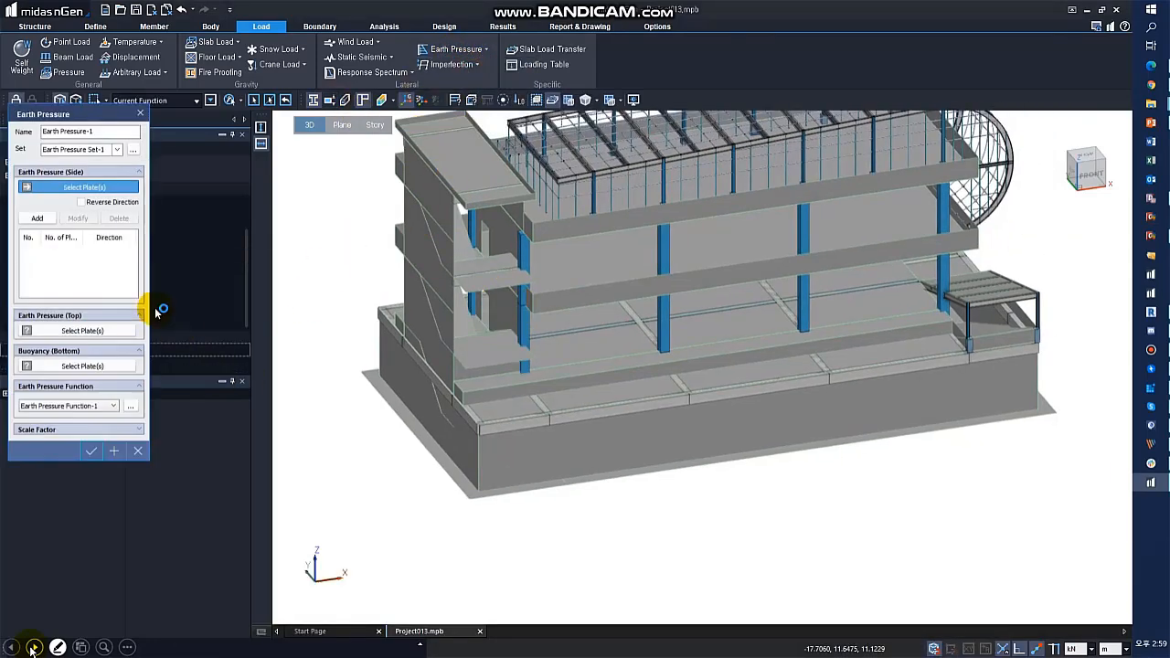
pyautogui.click(458, 449)
pyautogui.click(553, 457)
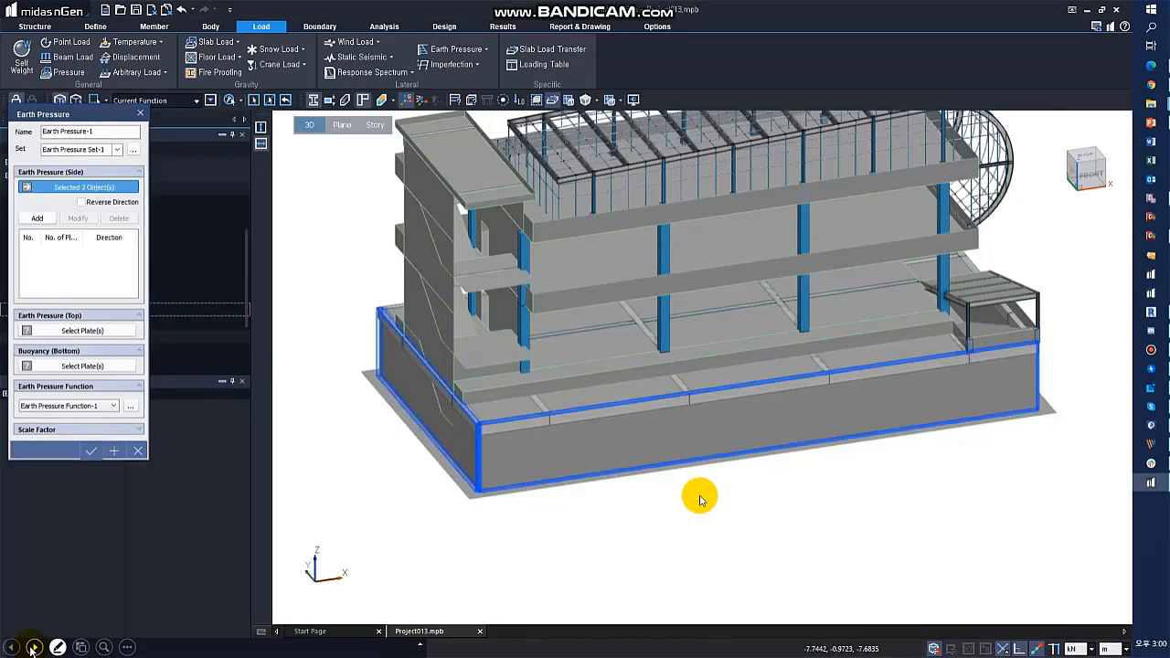
pyautogui.moveTo(791, 480); pyautogui.dragTo(797, 552, button='middle')
pyautogui.click(797, 552)
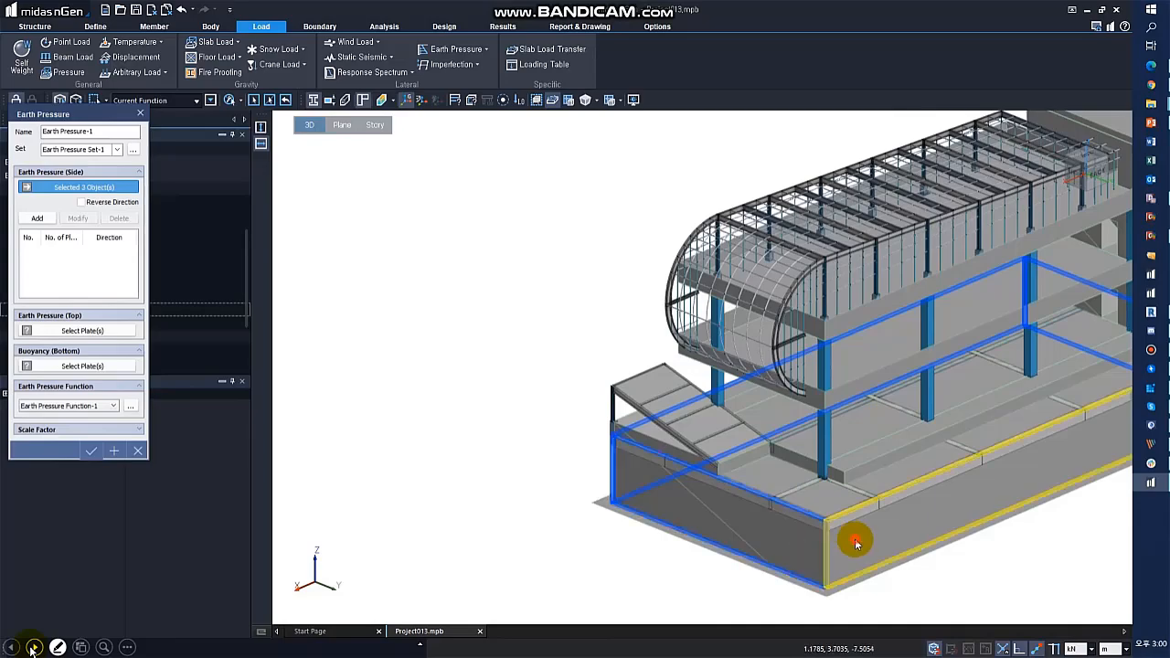
pyautogui.click(856, 543)
pyautogui.scroll(-1, 857, 512)
pyautogui.moveTo(856, 512); pyautogui.dragTo(730, 448, button='middle')
pyautogui.click(36, 217)
# Step: Assign the load's bottom buoyancy to the basement's large floor slab
pyautogui.moveTo(604, 427)
pyautogui.mouseDown(button='middle')
pyautogui.moveTo(601, 387)
pyautogui.moveTo(684, 393)
pyautogui.moveTo(721, 439)
pyautogui.mouseUp(button='middle')
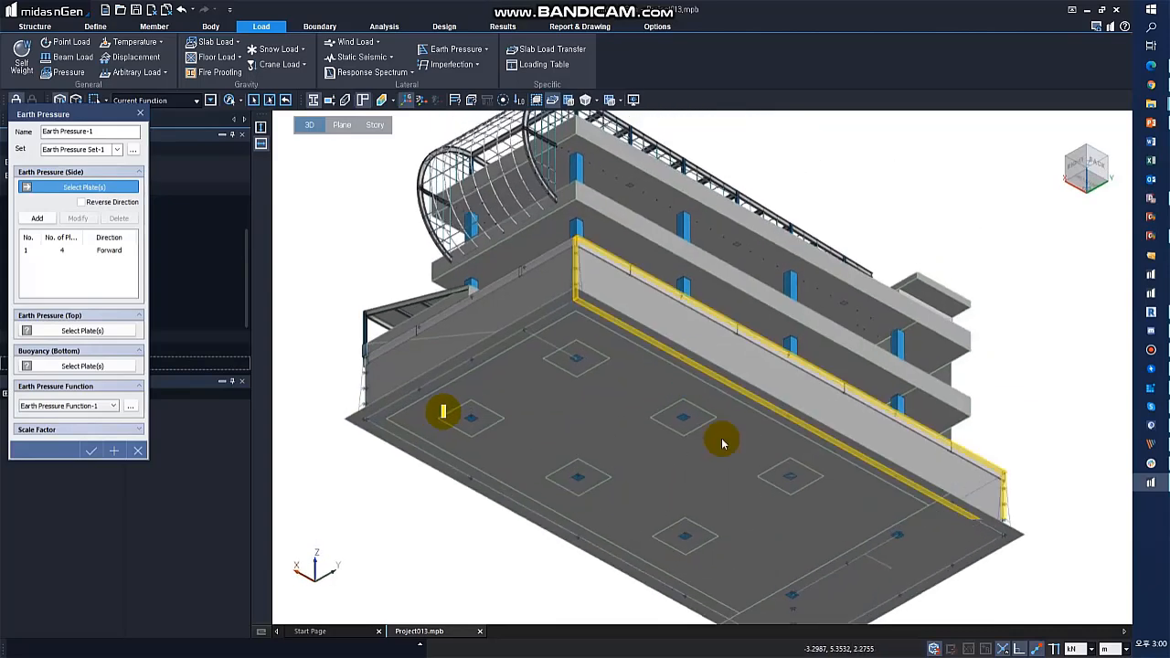
pyautogui.click(86, 366)
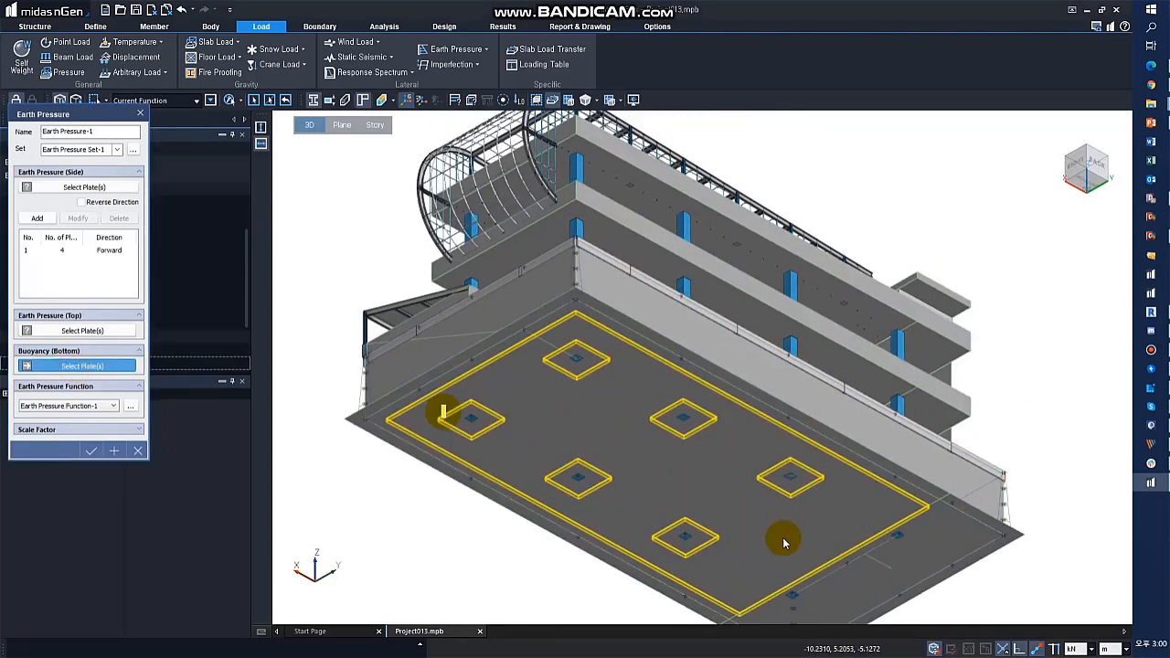
pyautogui.click(776, 537)
# Step: Select the exposed basement roof slabs around the building's perimeter for the load's top earth pressure
pyautogui.click(104, 331)
pyautogui.moveTo(483, 321); pyautogui.dragTo(533, 259, button='middle')
pyautogui.click(532, 259)
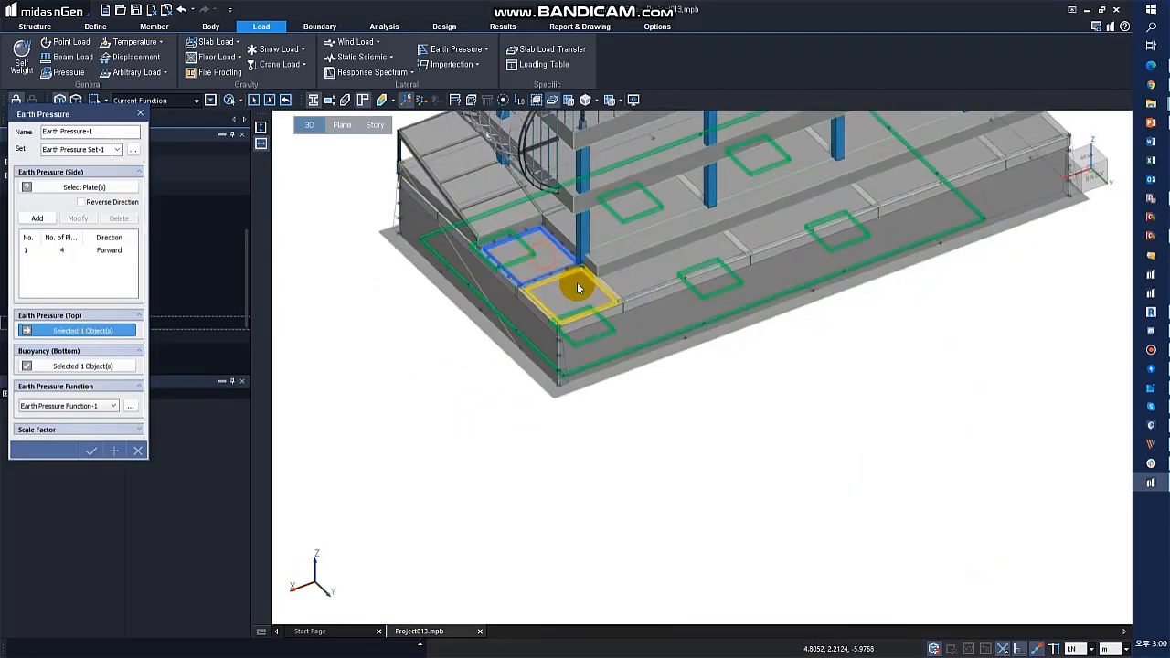
pyautogui.click(770, 236)
pyautogui.click(933, 176)
pyautogui.click(1018, 138)
pyautogui.moveTo(1062, 188); pyautogui.dragTo(640, 378, button='middle')
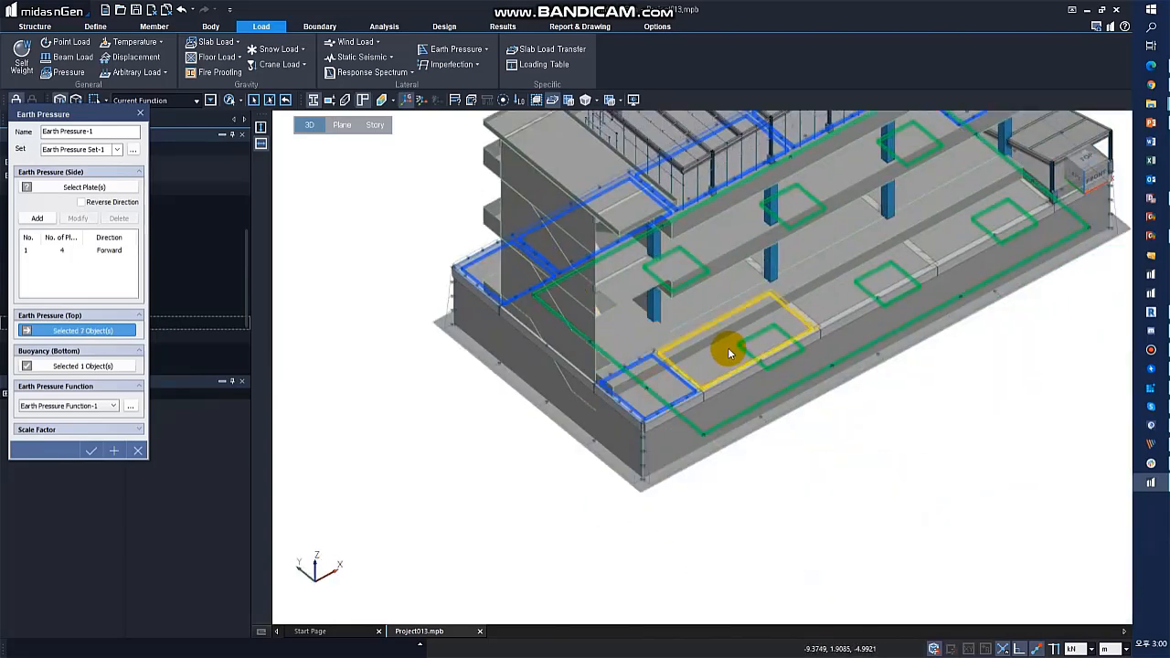
pyautogui.click(832, 291)
pyautogui.click(975, 220)
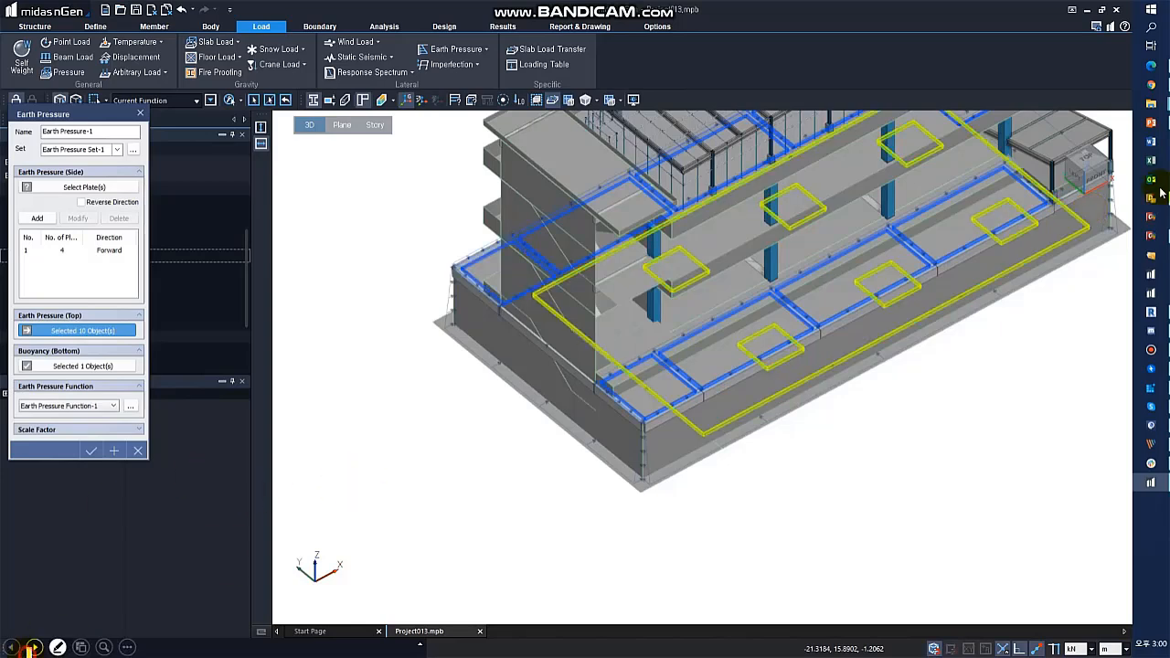
# Step: Select the basement-level walls, columns and ramps in the front view and display only those members
pyautogui.click(1098, 194)
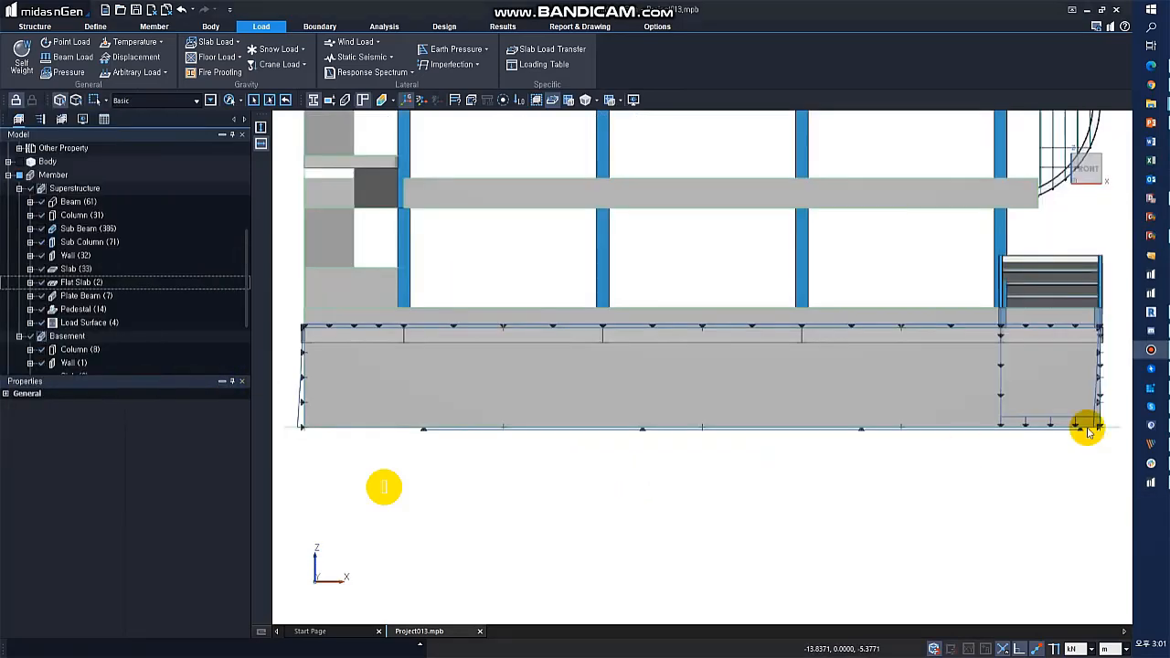
pyautogui.moveTo(1097, 422); pyautogui.dragTo(297, 357)
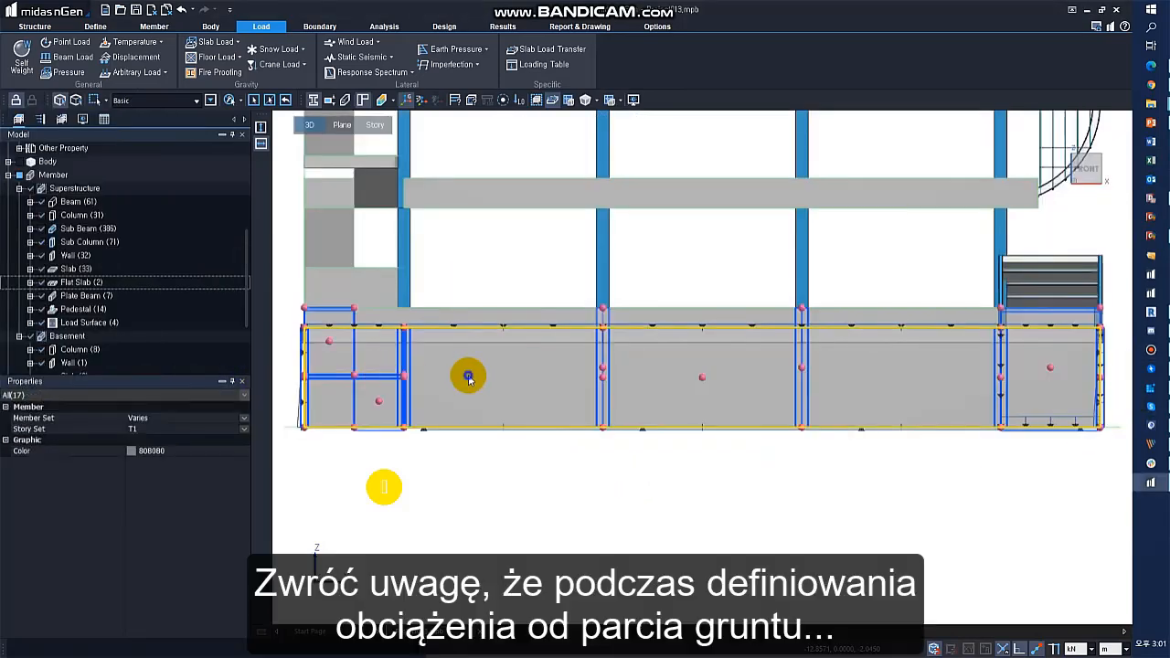
pyautogui.rightClick(468, 375)
pyautogui.click(523, 404)
pyautogui.moveTo(540, 336); pyautogui.dragTo(598, 385, button='middle')
pyautogui.scroll(-1, 599, 385)
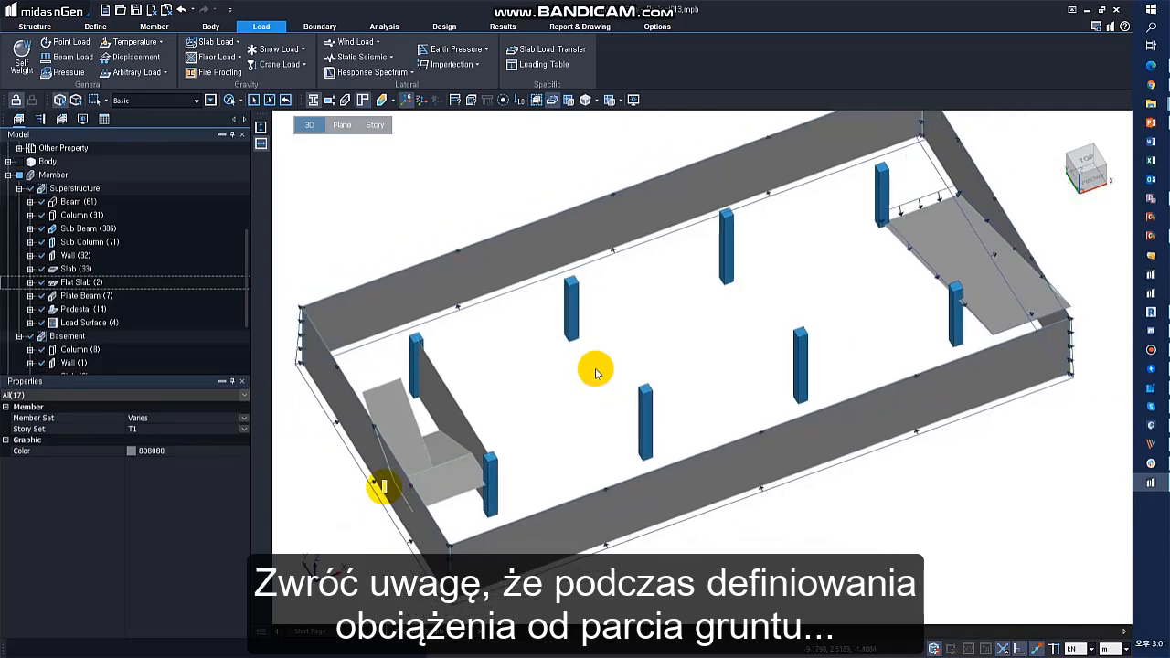
# Step: Inspect the direction properties and load arrows of the rear and right-hand basement walls
pyautogui.click(453, 305)
pyautogui.moveTo(574, 280); pyautogui.dragTo(602, 330, button='middle')
pyautogui.click(603, 330)
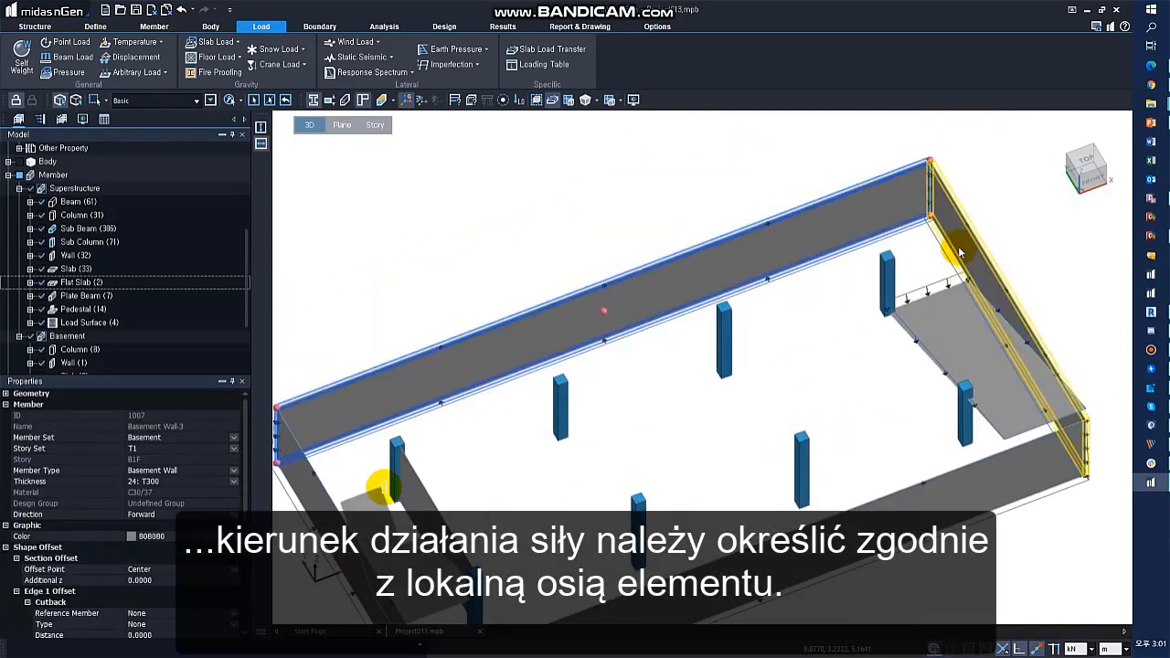
pyautogui.click(958, 247)
pyautogui.press('Escape')
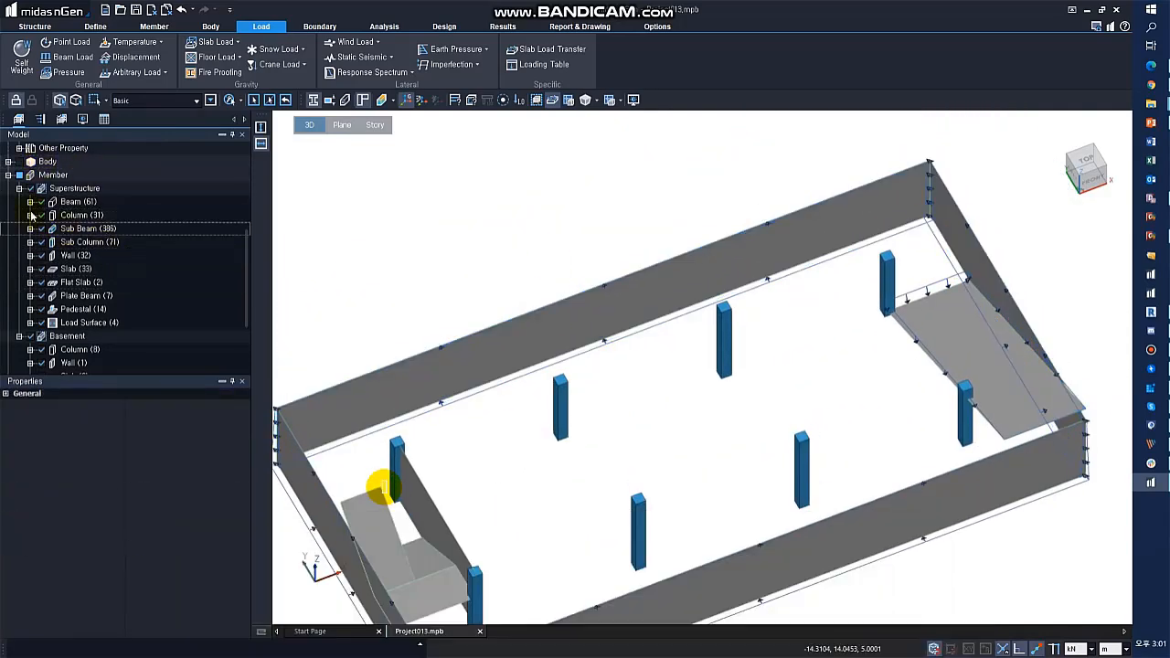
# Step: Modify Earth Pressure-1 by removing the rear and right-hand basement walls from the forward side-pressure entry
pyautogui.scroll(4, 89, 183)
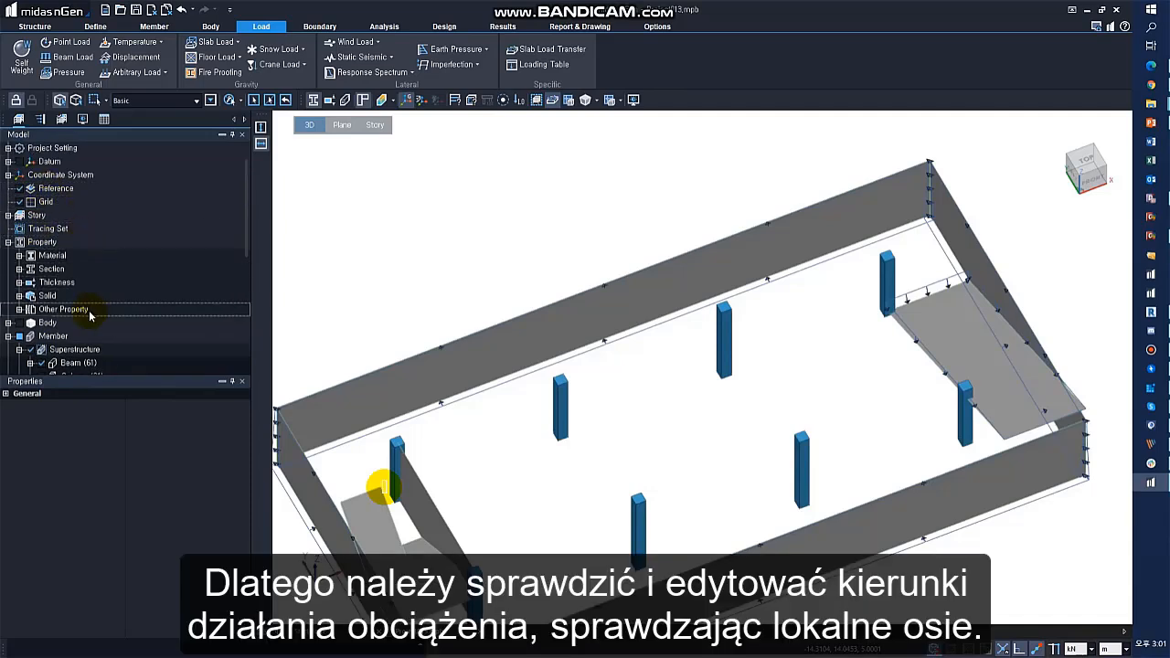
pyautogui.click(40, 118)
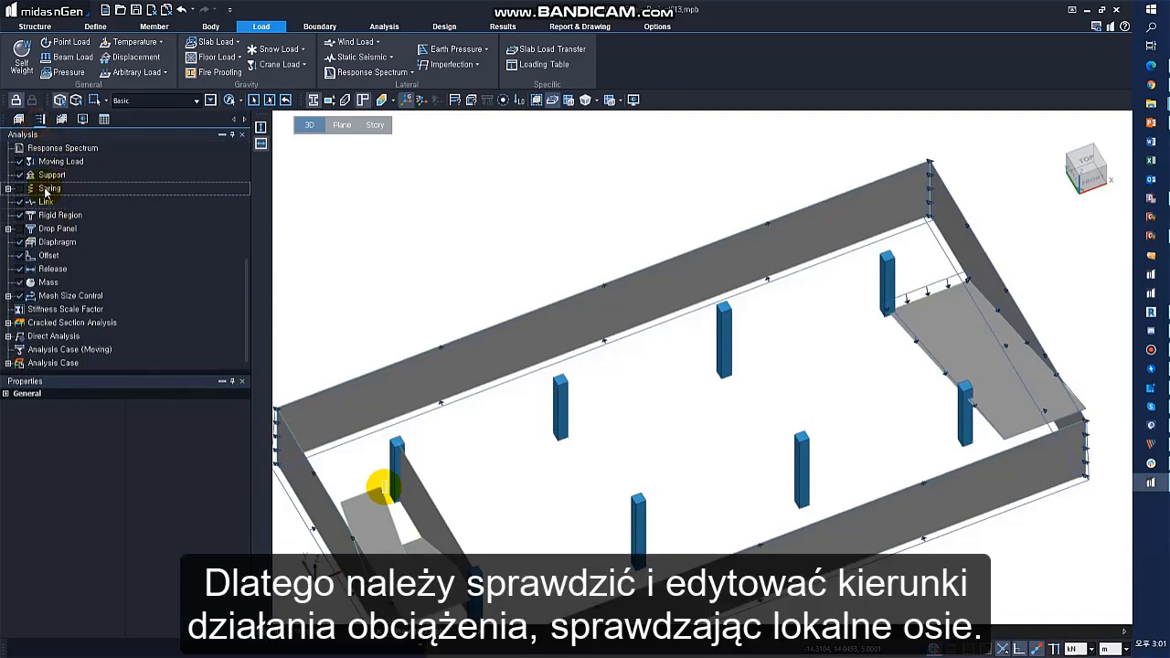
pyautogui.scroll(3, 46, 190)
pyautogui.doubleClick(84, 233)
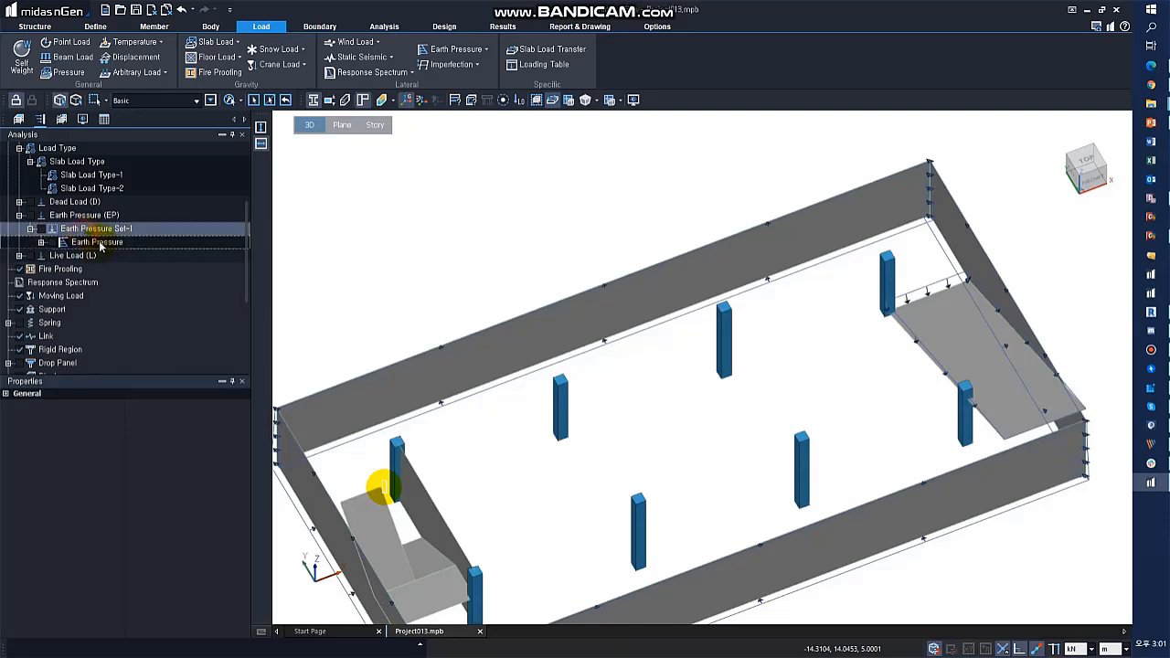
pyautogui.doubleClick(98, 242)
pyautogui.rightClick(105, 256)
pyautogui.click(132, 261)
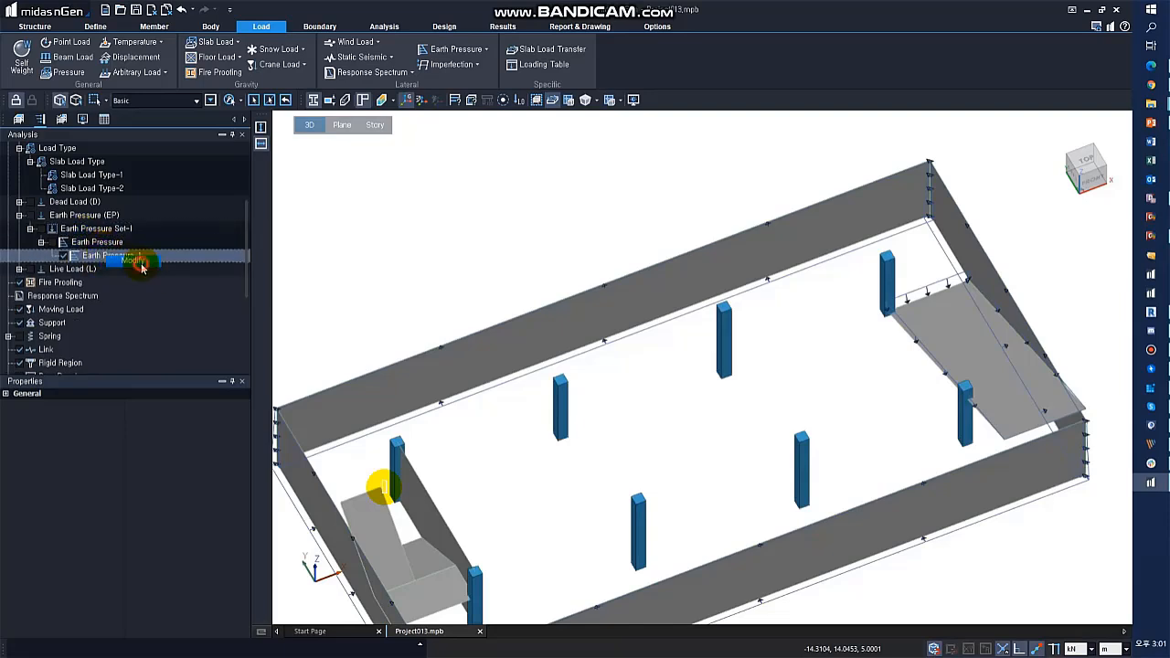
pyautogui.click(53, 253)
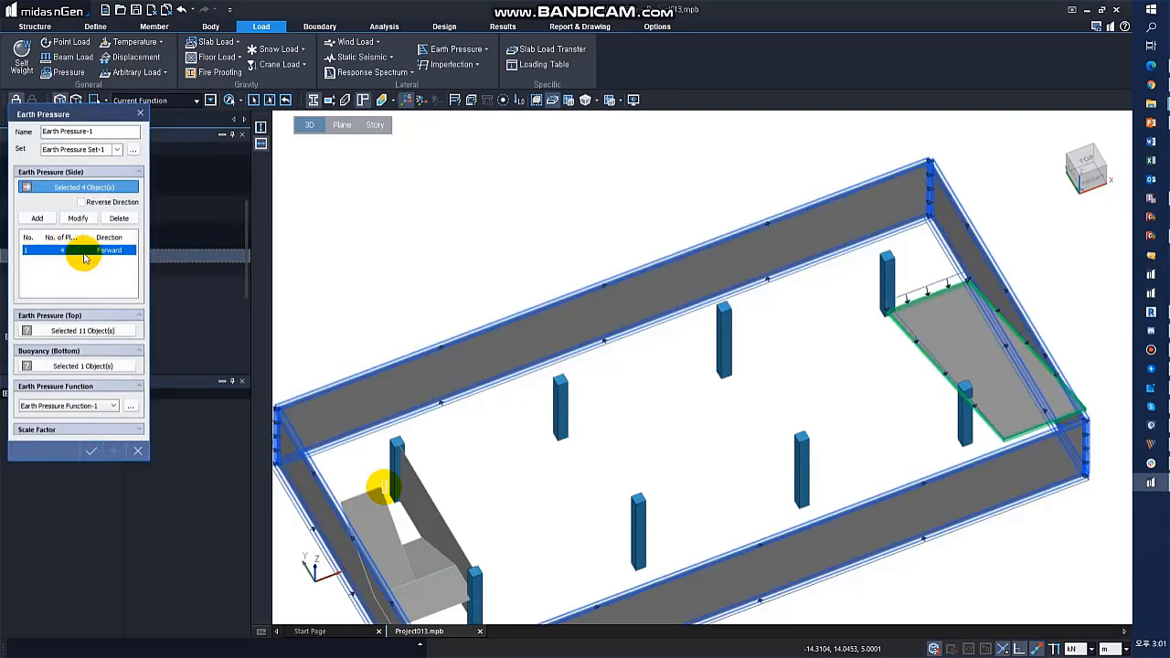
pyautogui.click(458, 364)
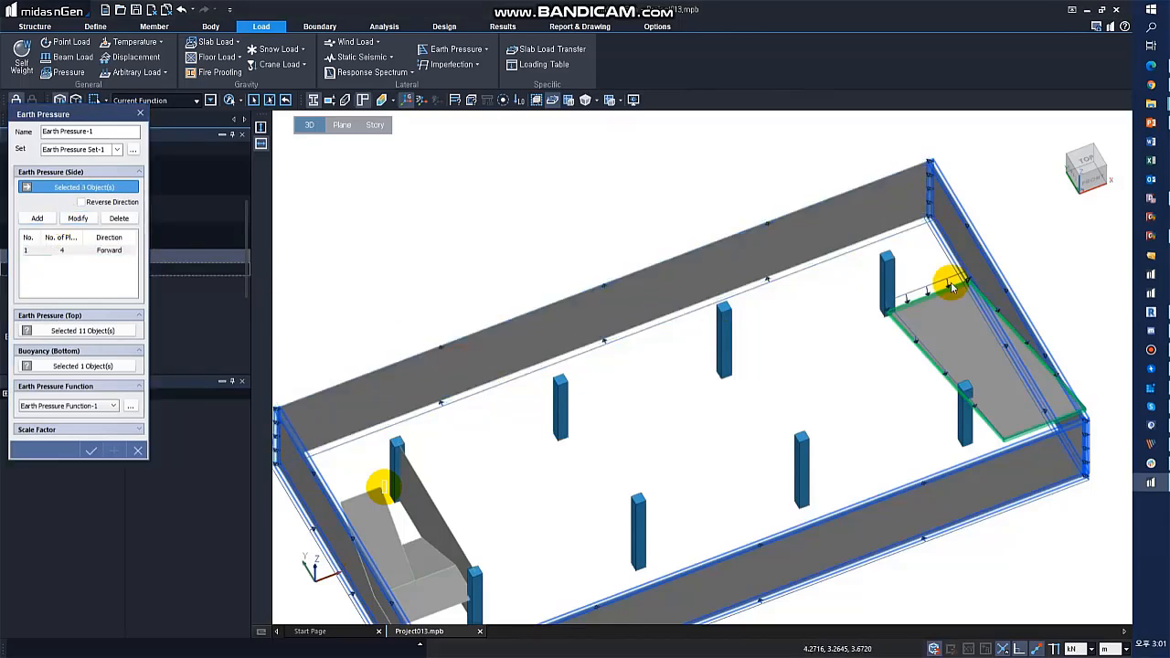
pyautogui.click(956, 256)
pyautogui.click(75, 221)
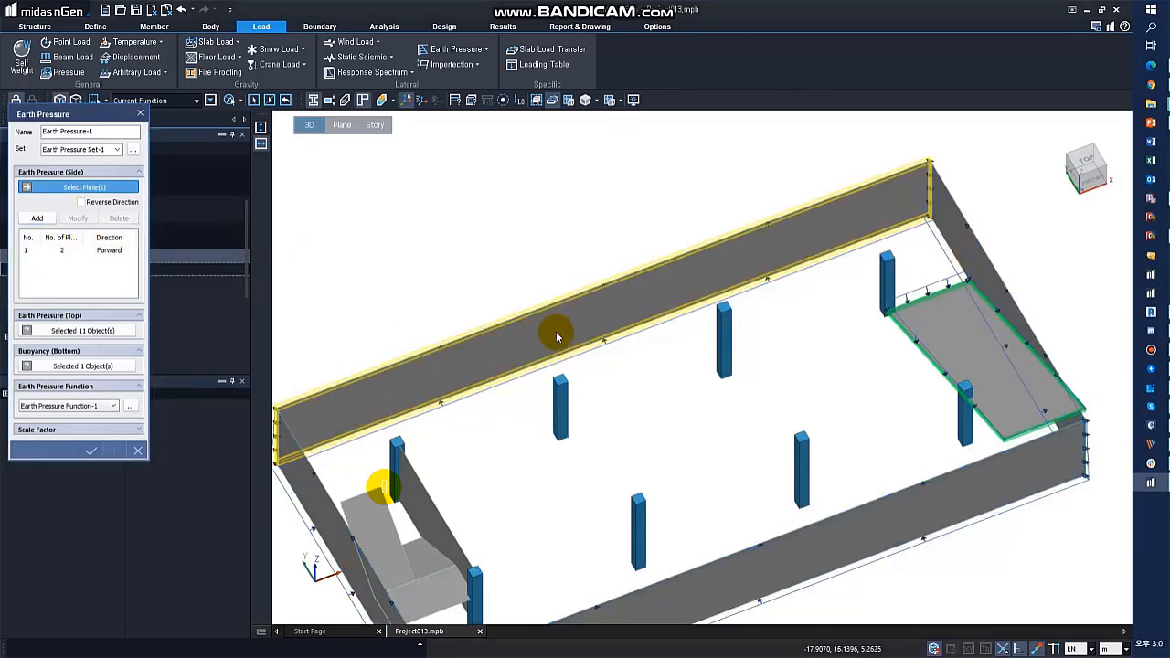
# Step: Add the rear and right-hand basement walls as a side-pressure entry with Reverse Direction and apply the modified load
pyautogui.moveTo(586, 281); pyautogui.dragTo(598, 253, button='middle')
pyautogui.moveTo(630, 400); pyautogui.dragTo(626, 308, button='middle')
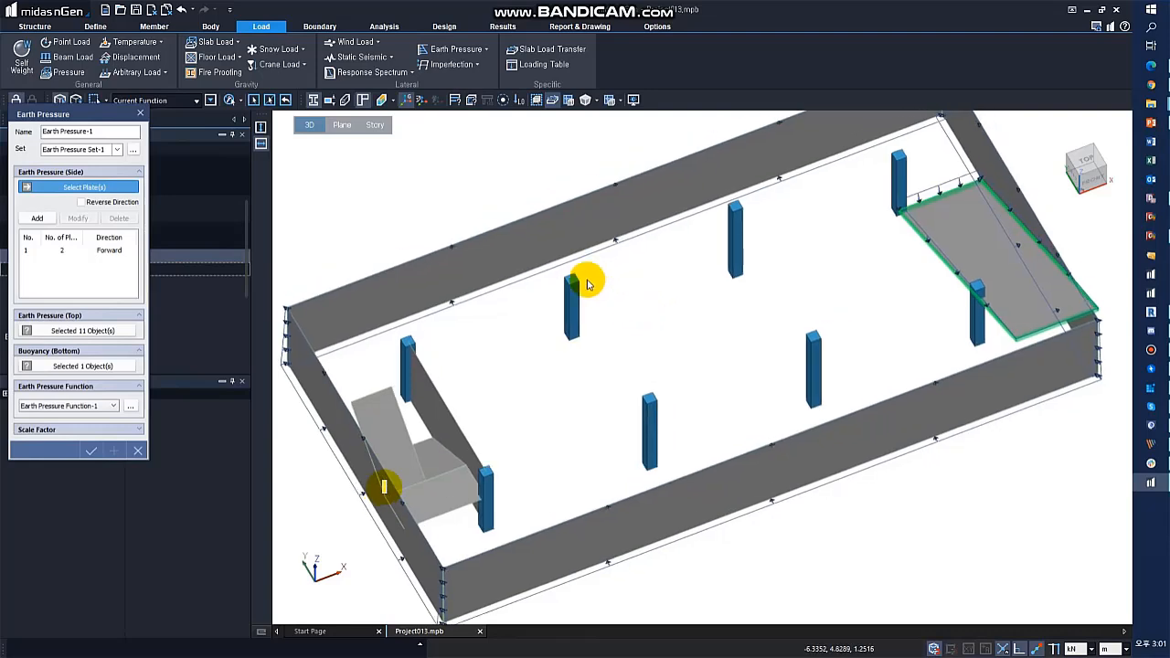
pyautogui.click(69, 188)
pyautogui.click(427, 254)
pyautogui.click(982, 165)
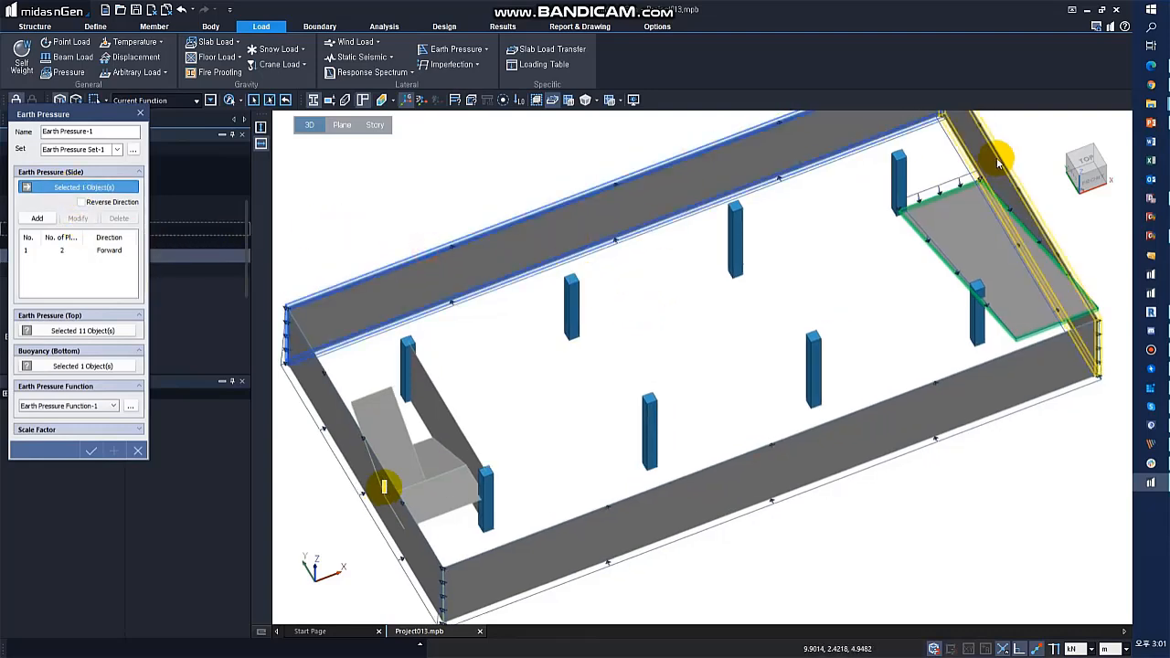
pyautogui.click(108, 201)
pyautogui.click(37, 218)
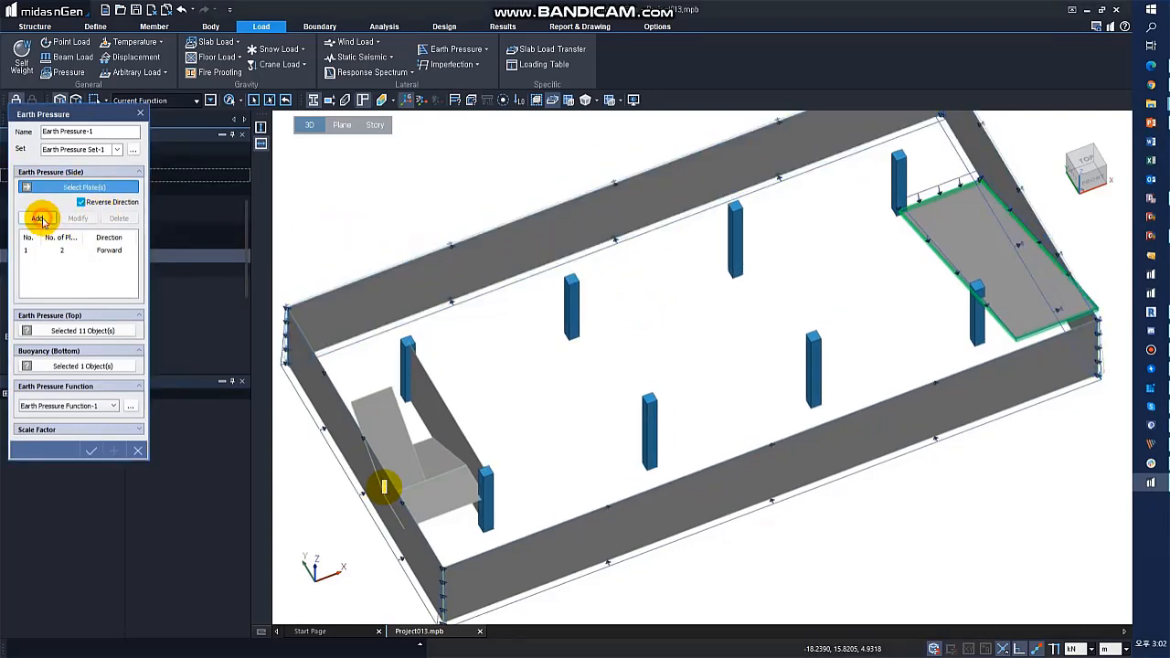
pyautogui.click(91, 451)
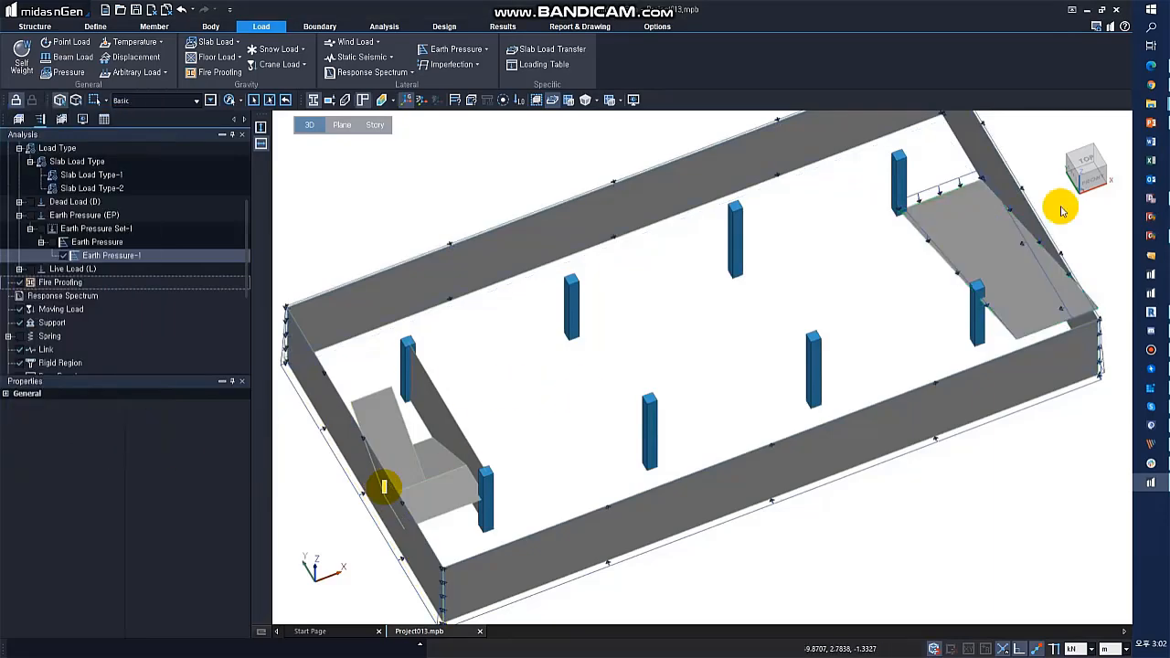
# Step: Check the earth pressure arrows on the basement walls and view the whole building with its loads
pyautogui.moveTo(549, 339); pyautogui.dragTo(670, 481, button='middle')
pyautogui.moveTo(707, 308); pyautogui.dragTo(701, 339, button='middle')
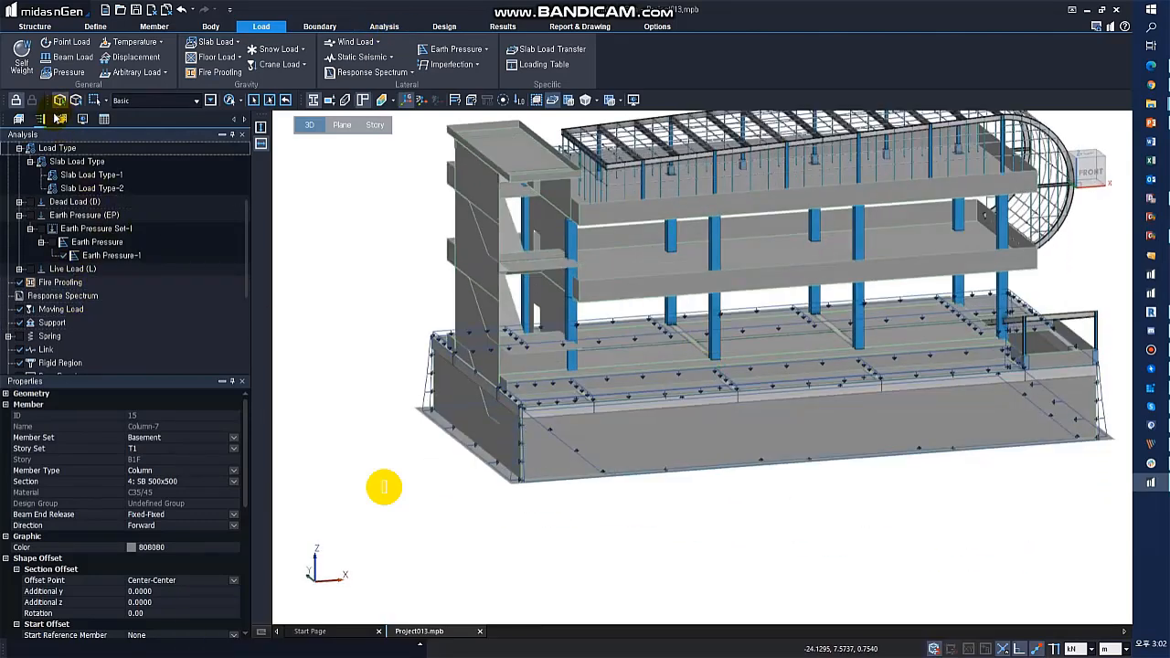
pyautogui.scroll(-4, 81, 320)
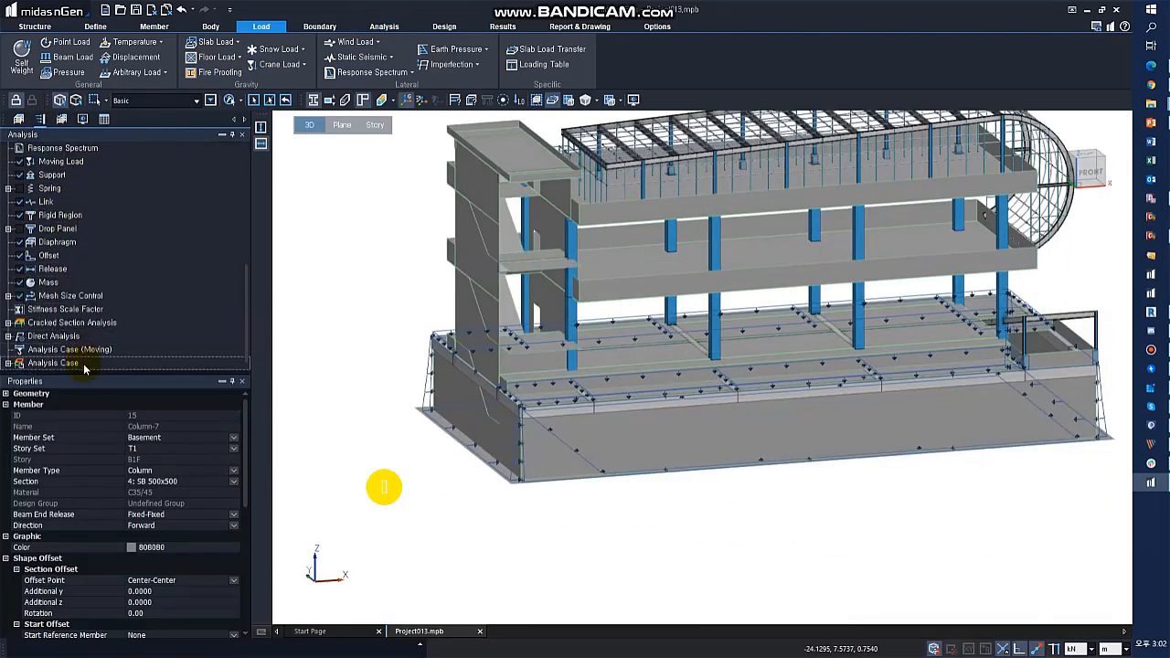
# Step: Replace the Analysis for Design-2 case with a new design analysis case covering superstructure and basement under dead, earth pressure and live loads
pyautogui.doubleClick(84, 366)
pyautogui.rightClick(84, 365)
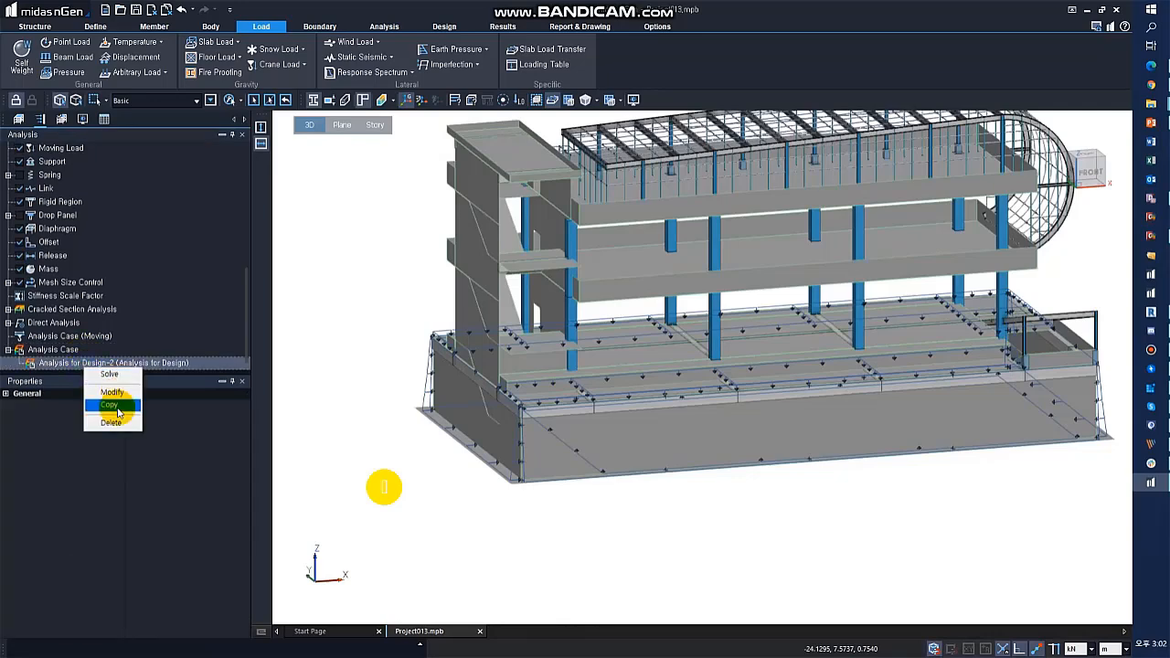
pyautogui.click(116, 422)
pyautogui.rightClick(79, 361)
pyautogui.click(112, 366)
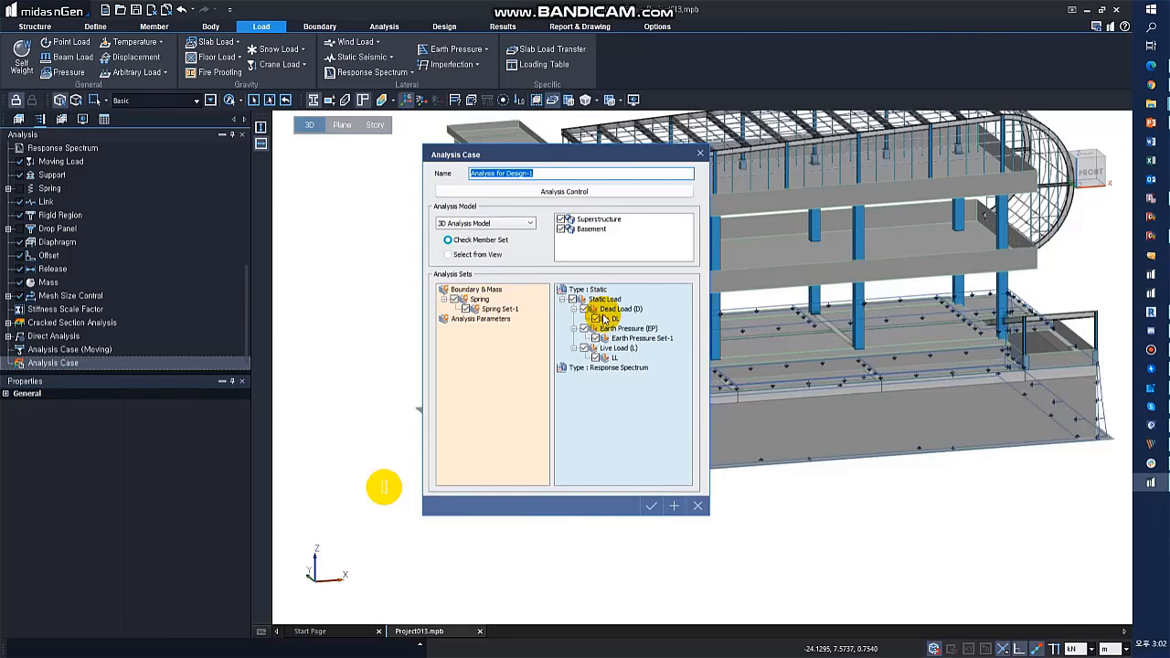
pyautogui.click(655, 508)
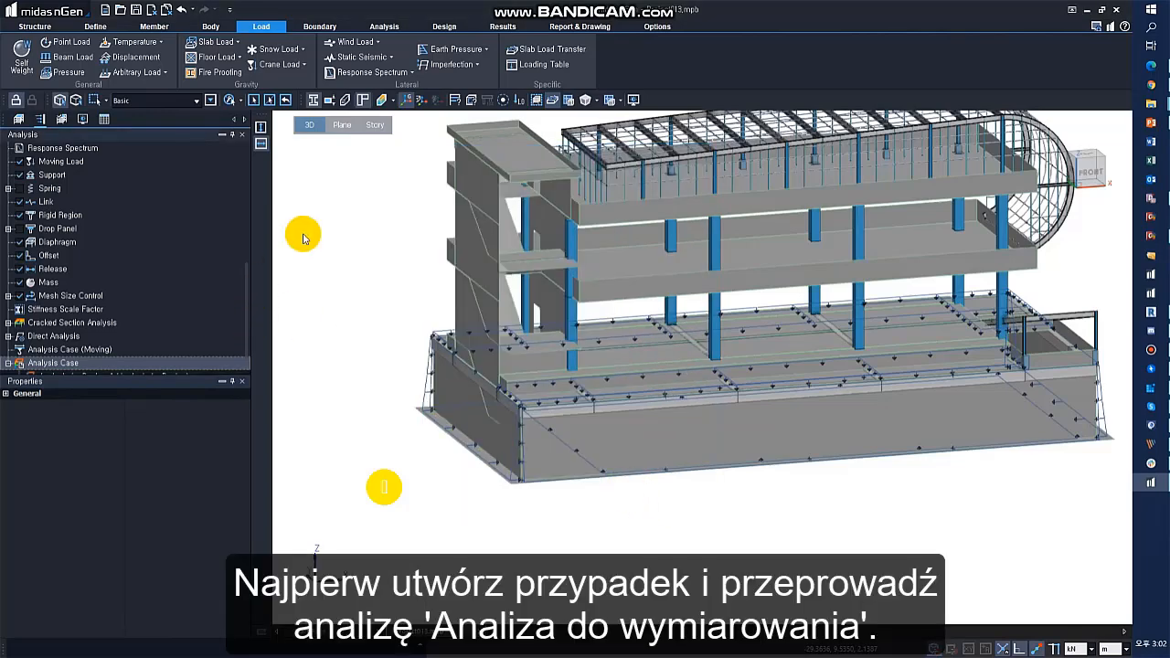
# Step: Run the analysis for the new design analysis case
pyautogui.click(384, 25)
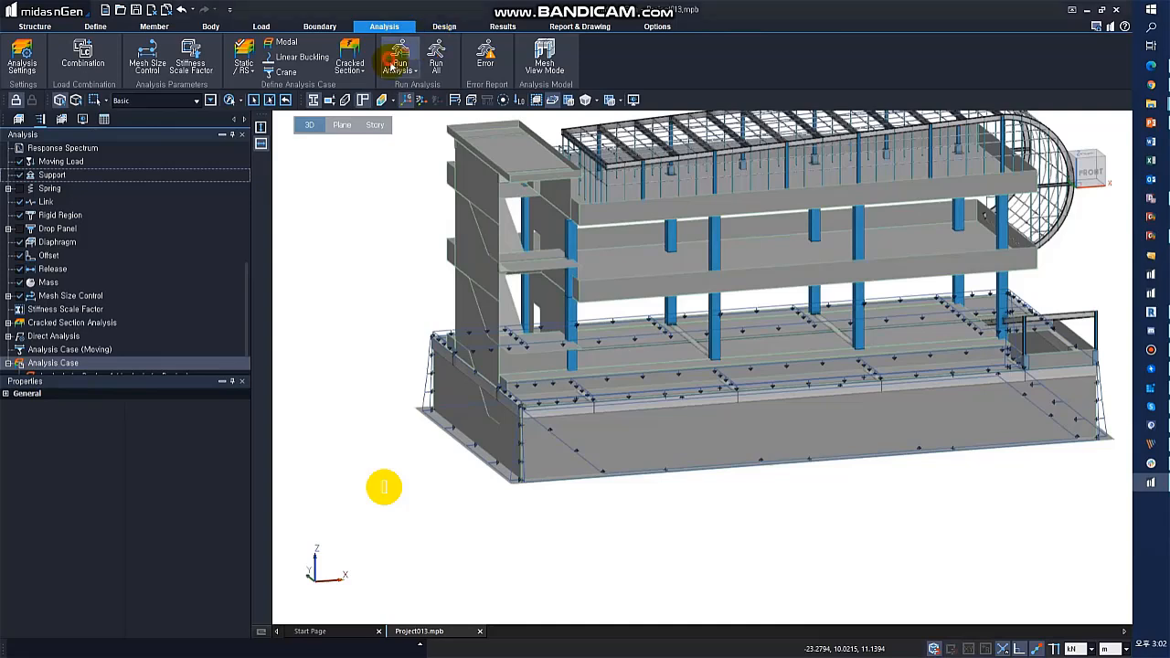
pyautogui.click(399, 56)
pyautogui.click(674, 392)
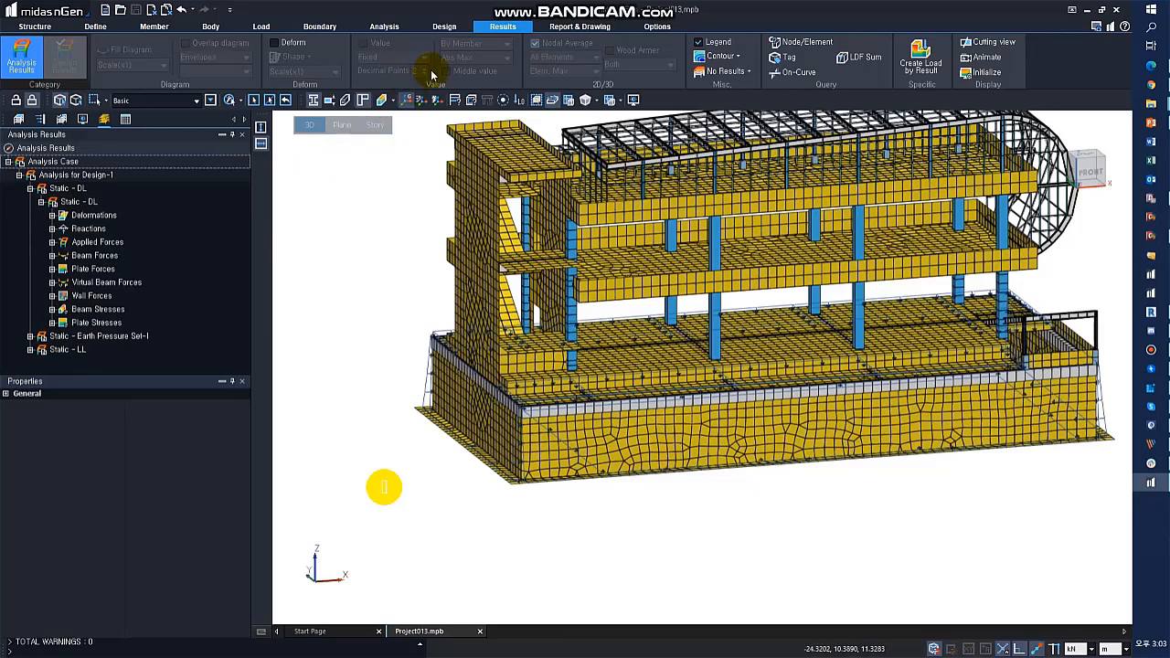
pyautogui.click(445, 26)
pyautogui.click(85, 57)
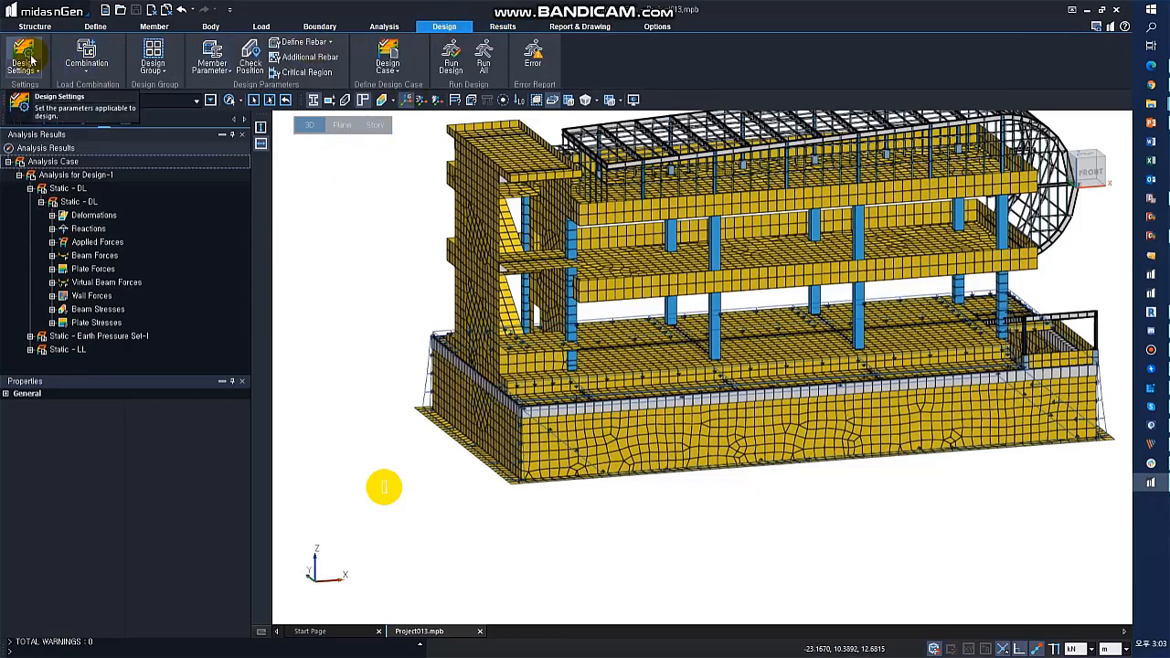
pyautogui.click(110, 114)
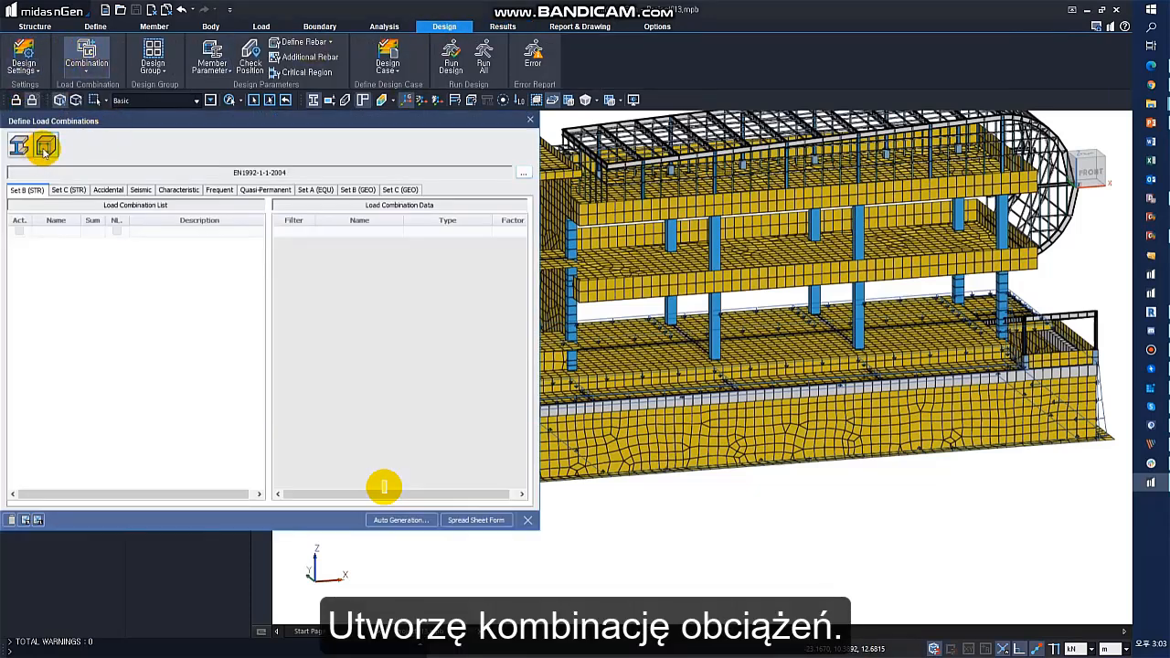
pyautogui.click(401, 519)
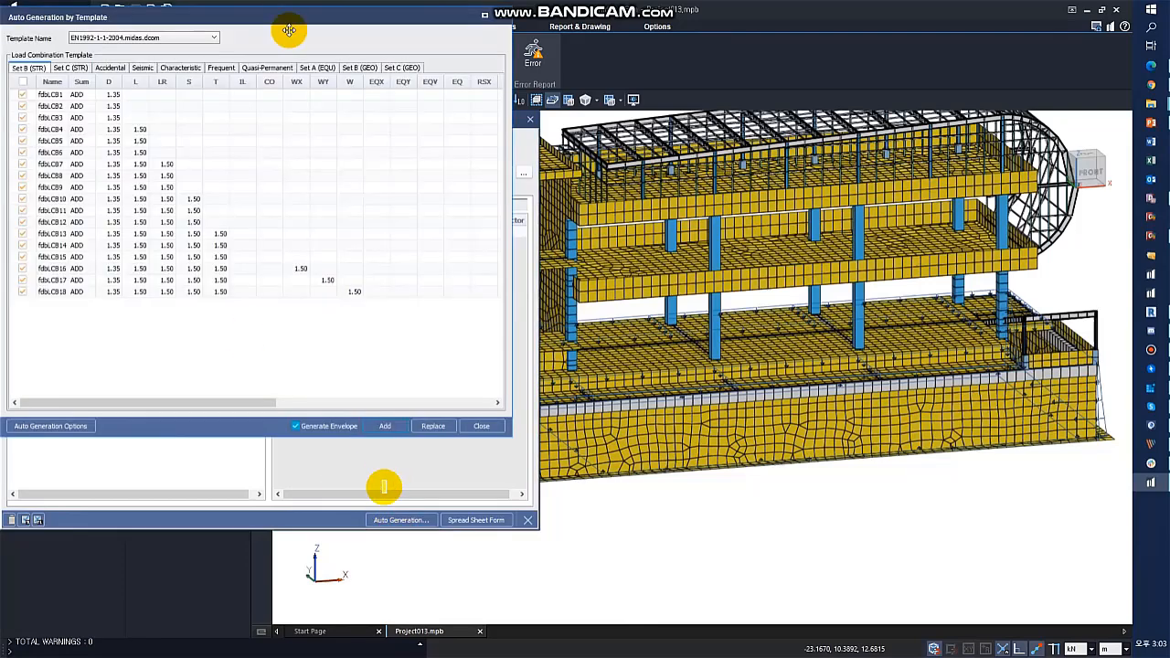
pyautogui.click(502, 16)
pyautogui.click(530, 99)
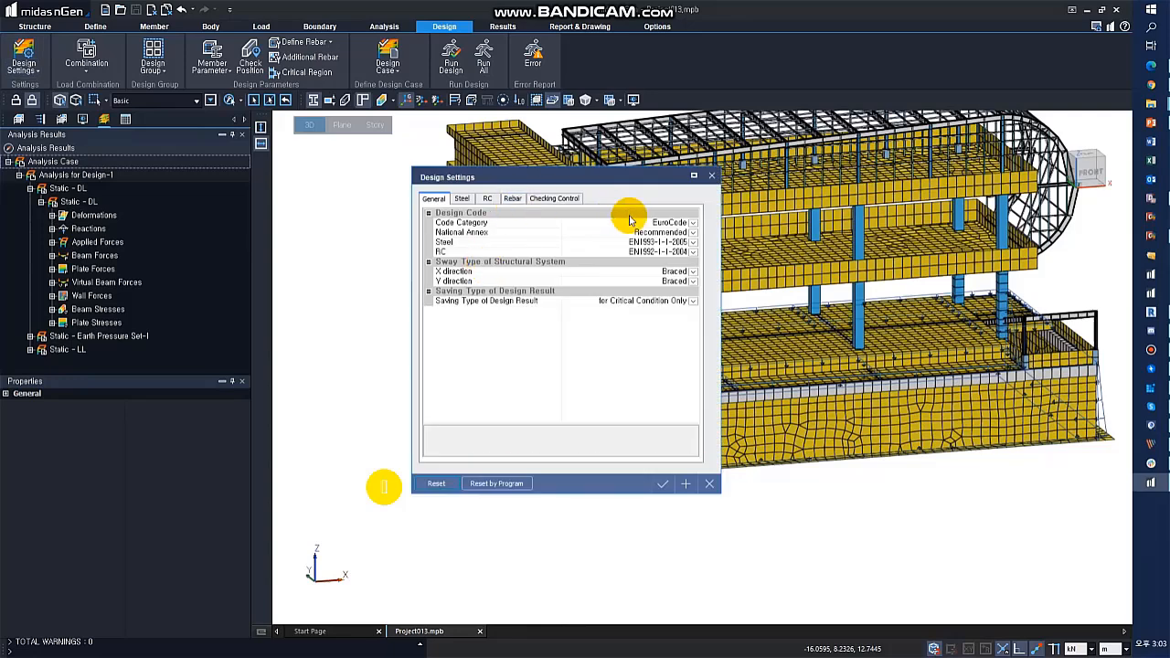
# Step: Set the design code category to American Standards, with AISC360M-16 (LRFD) for steel and ACI 318M-14 for RC
pyautogui.click(648, 222)
pyautogui.click(673, 262)
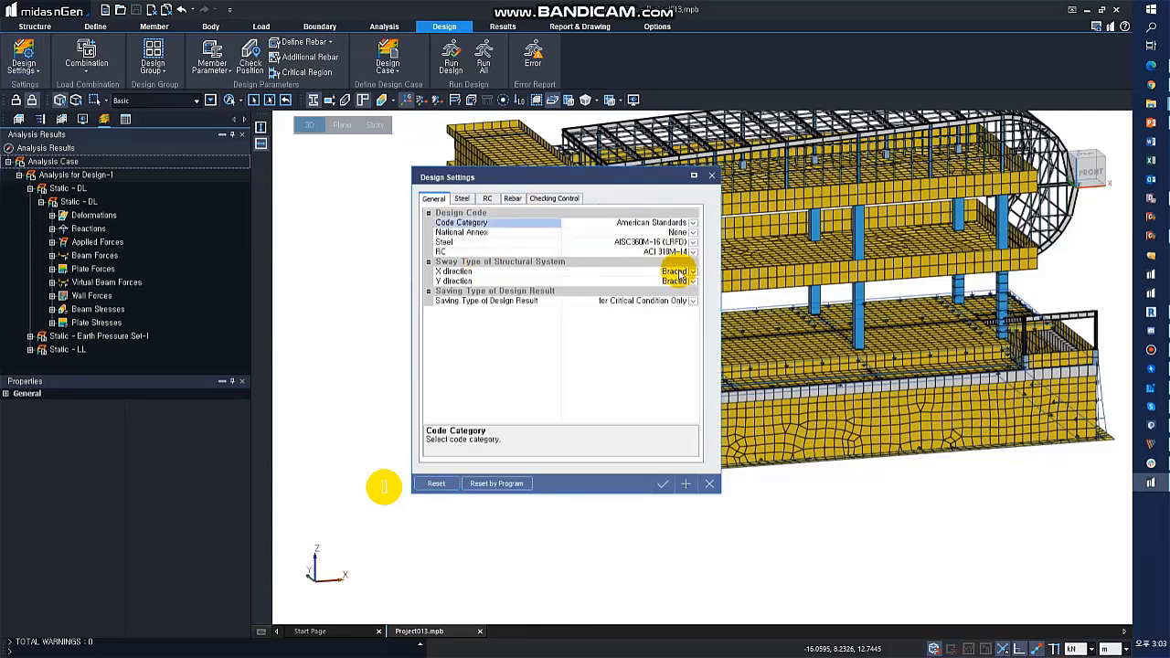
pyautogui.click(662, 485)
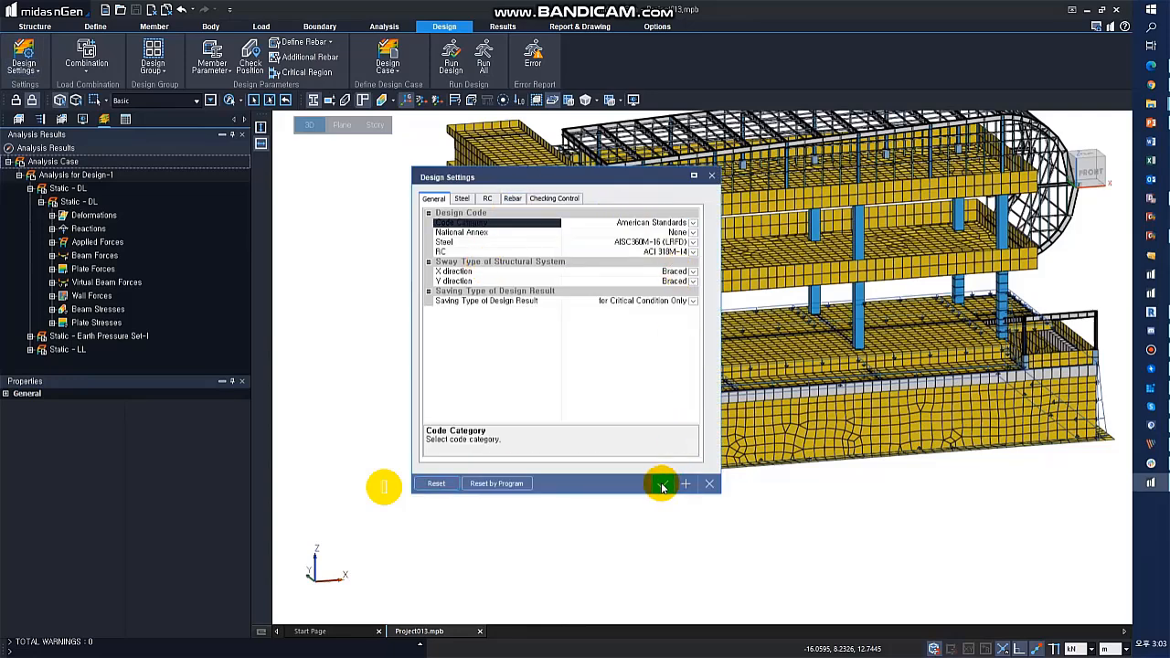
# Step: Auto-generate the RC load combinations, including the envelope, from the ACI318M-14 template
pyautogui.click(86, 57)
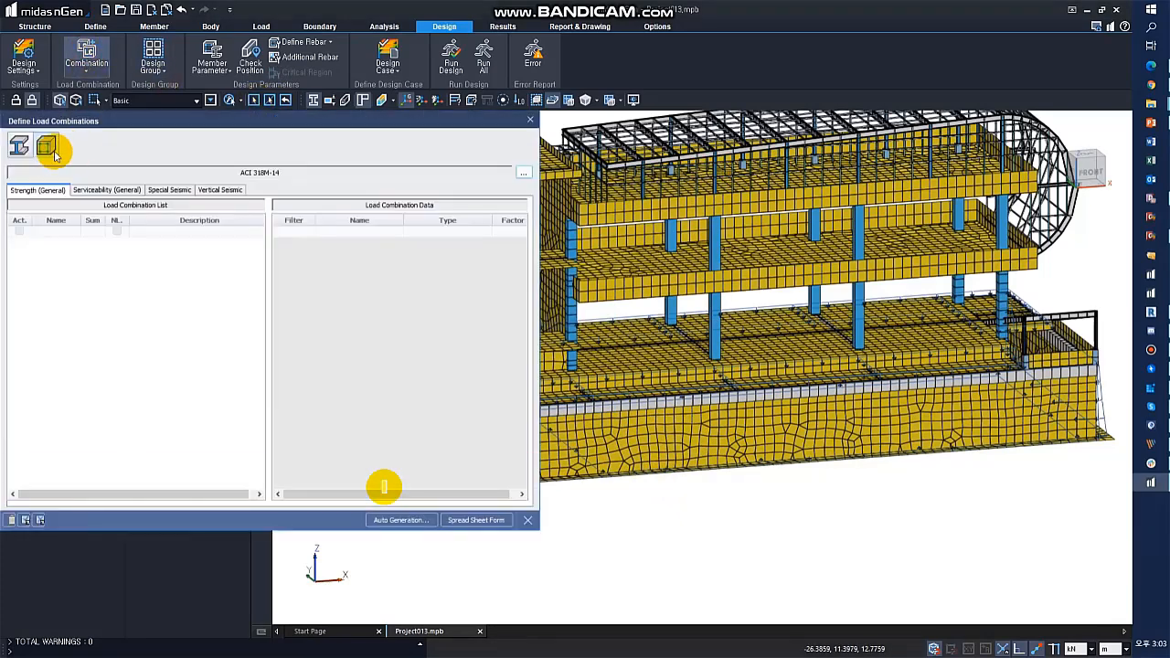
pyautogui.click(399, 519)
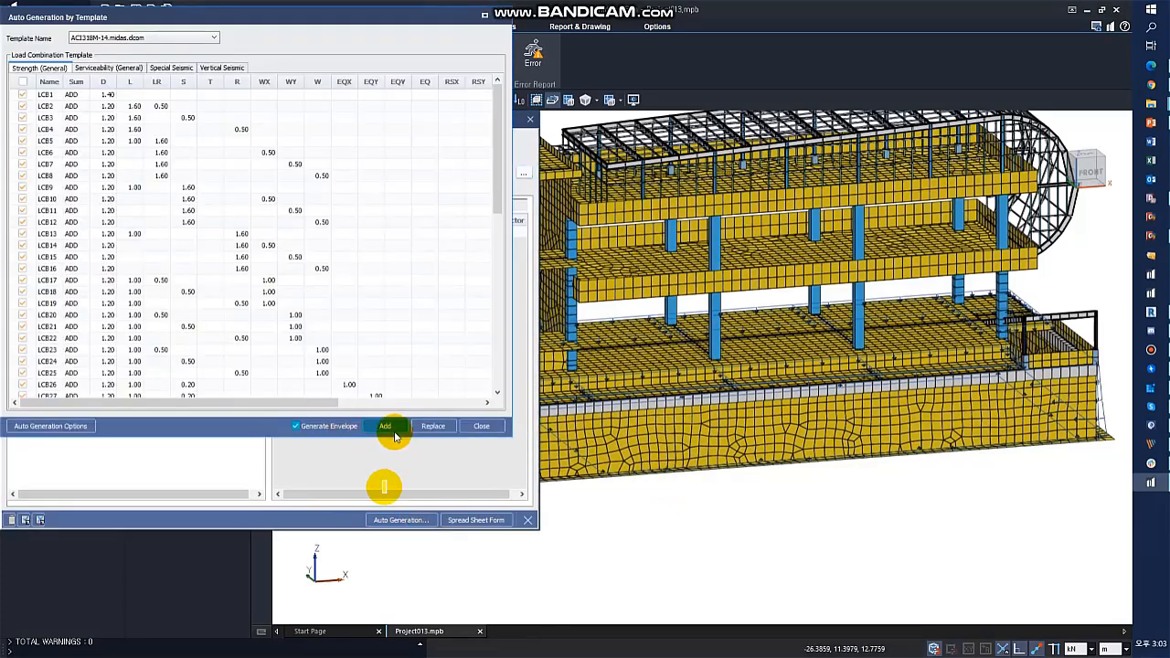
pyautogui.click(397, 430)
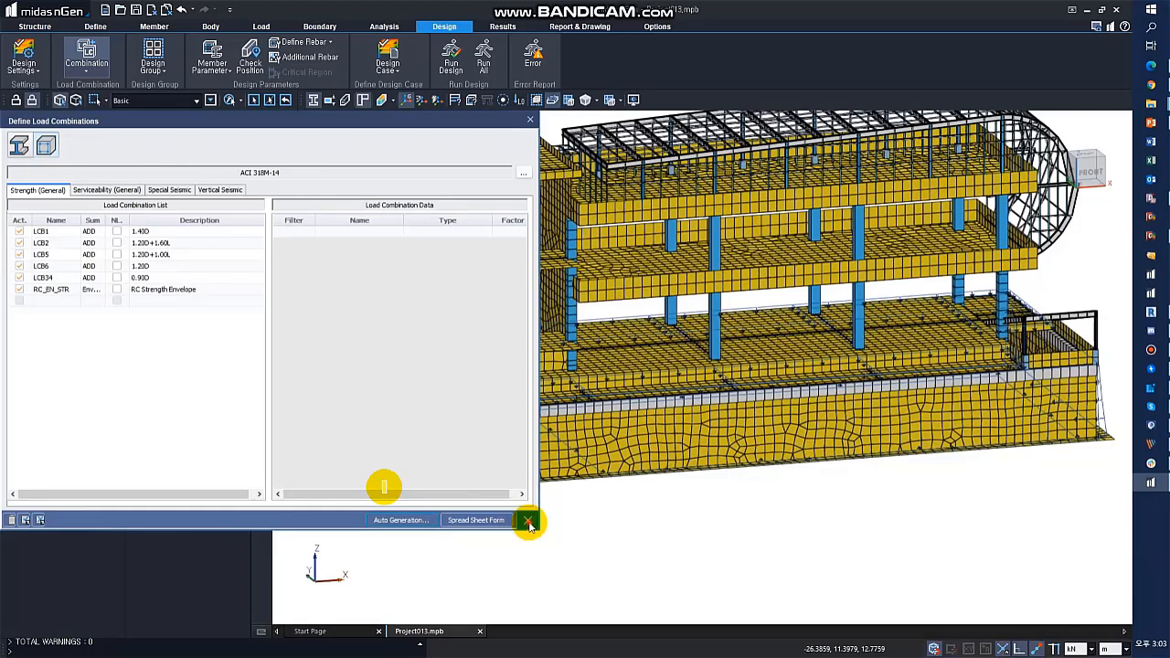
pyautogui.click(528, 521)
# Step: Auto-generate the design groups for all members at LOD1, grouped by set (only story), with the default naming rules
pyautogui.click(153, 64)
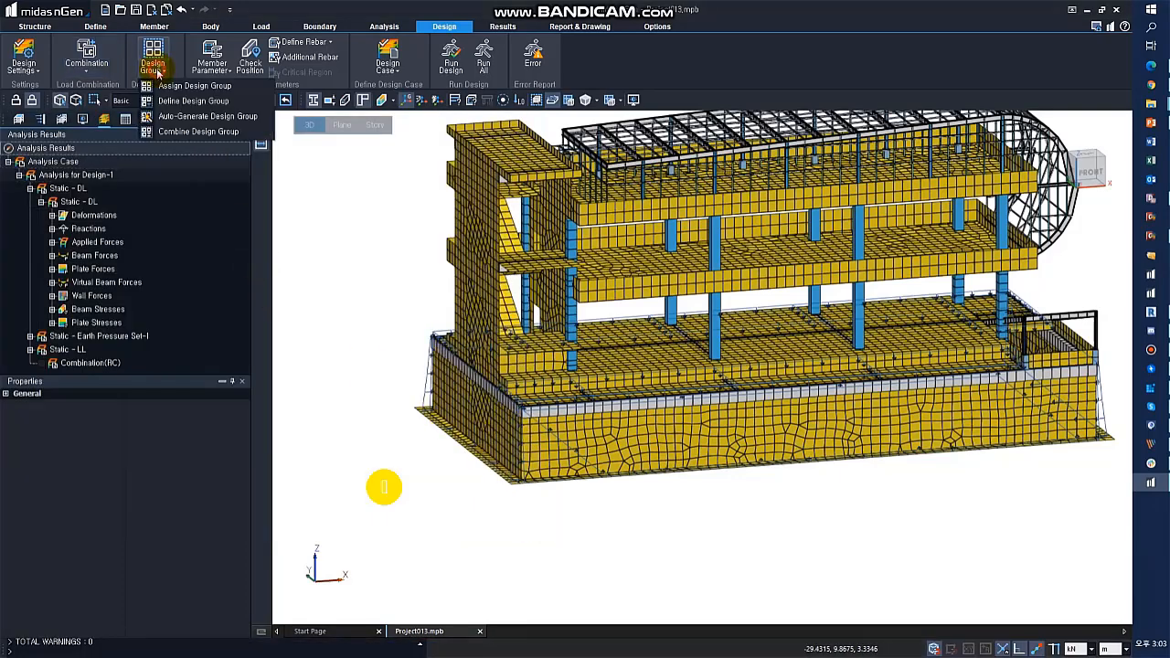
pyautogui.click(166, 120)
pyautogui.click(170, 157)
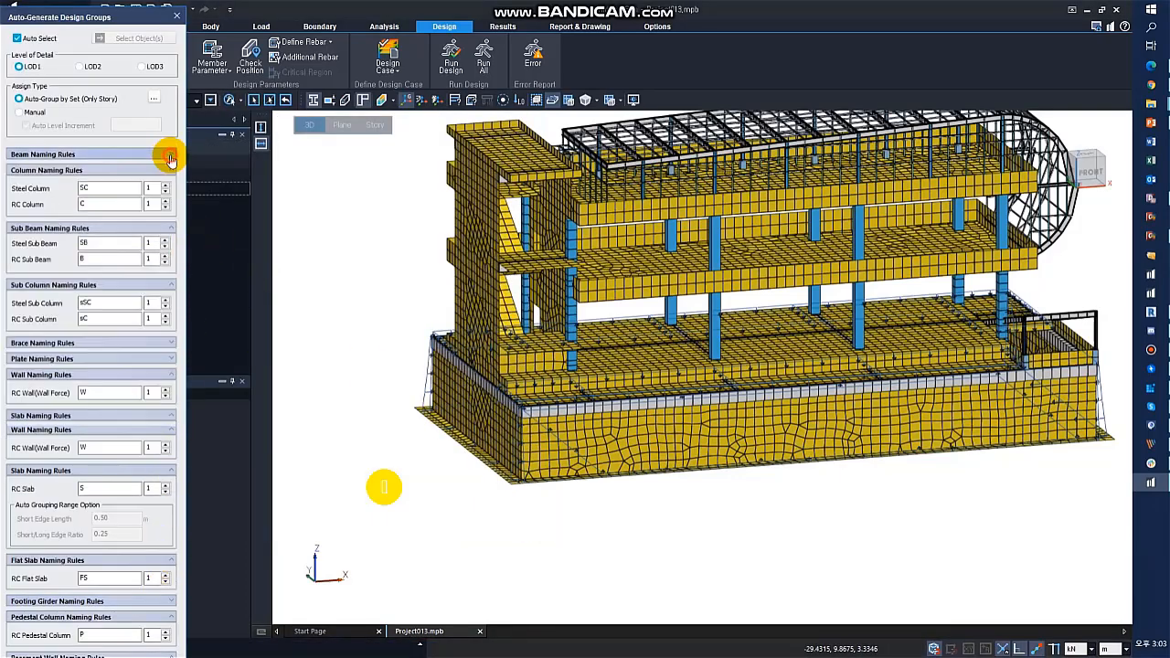
pyautogui.click(170, 227)
pyautogui.click(170, 375)
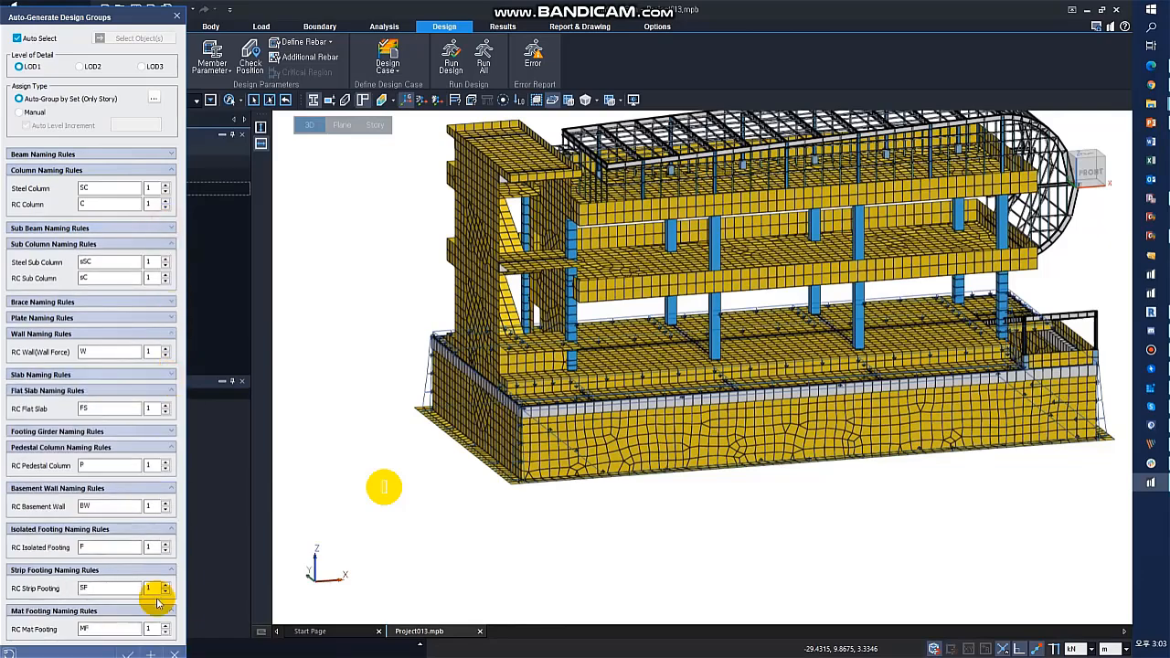
pyautogui.click(322, 536)
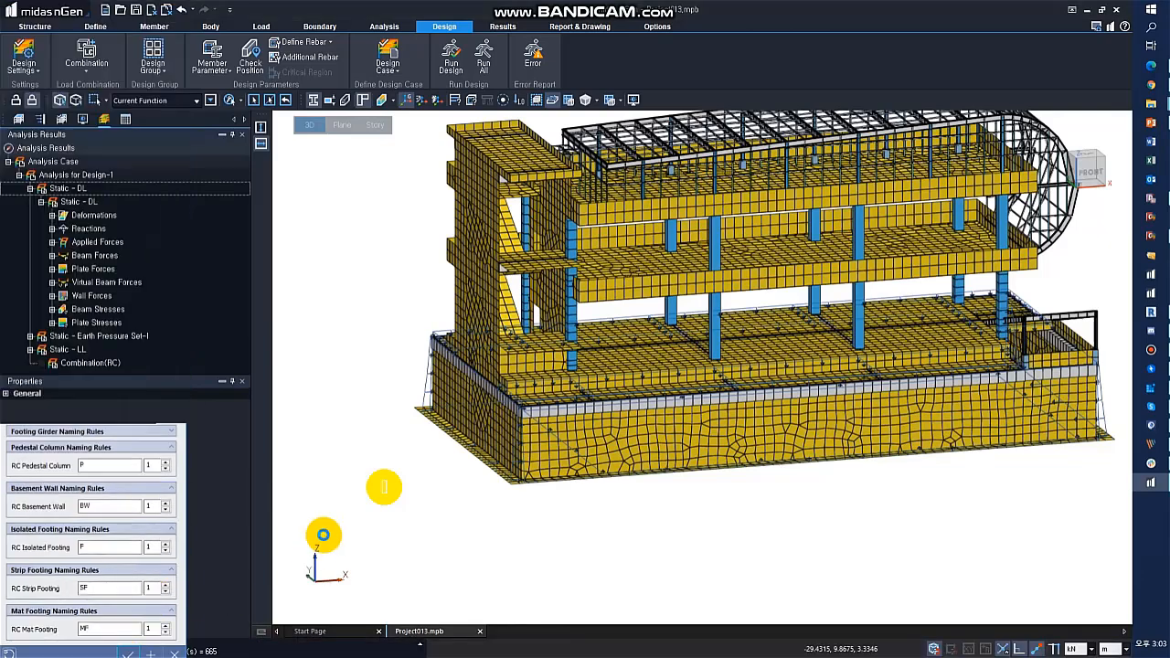
# Step: Review the RC member design parameters for beams and isolated footings, including allowable soil bearing pressure and safety factors
pyautogui.click(164, 72)
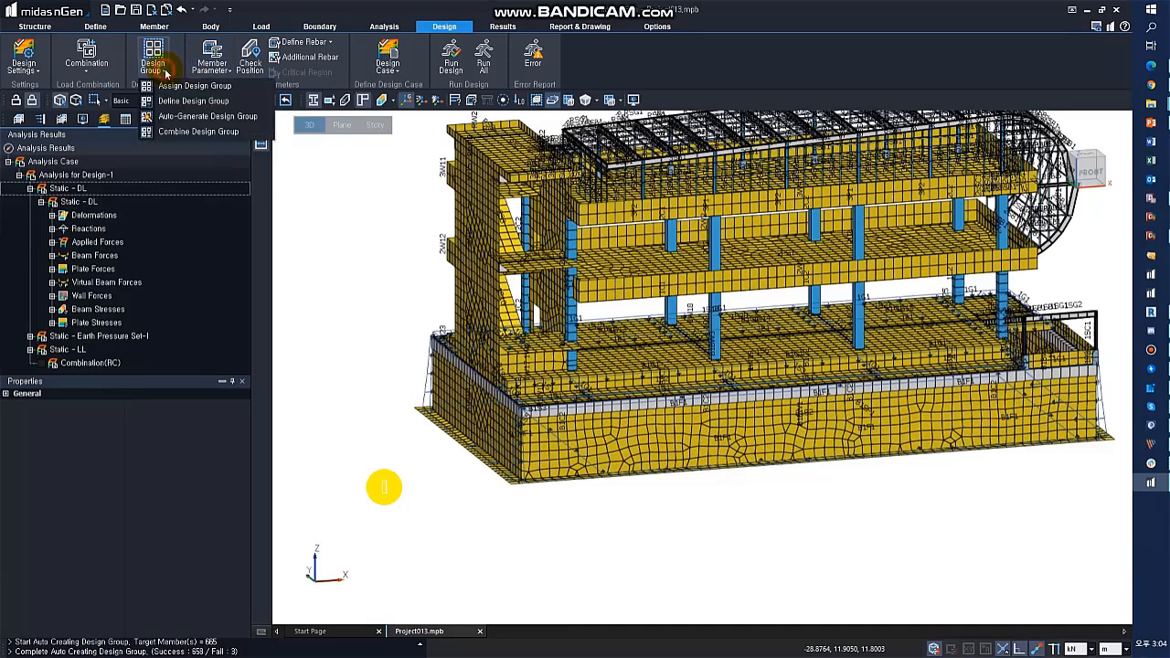
pyautogui.click(25, 70)
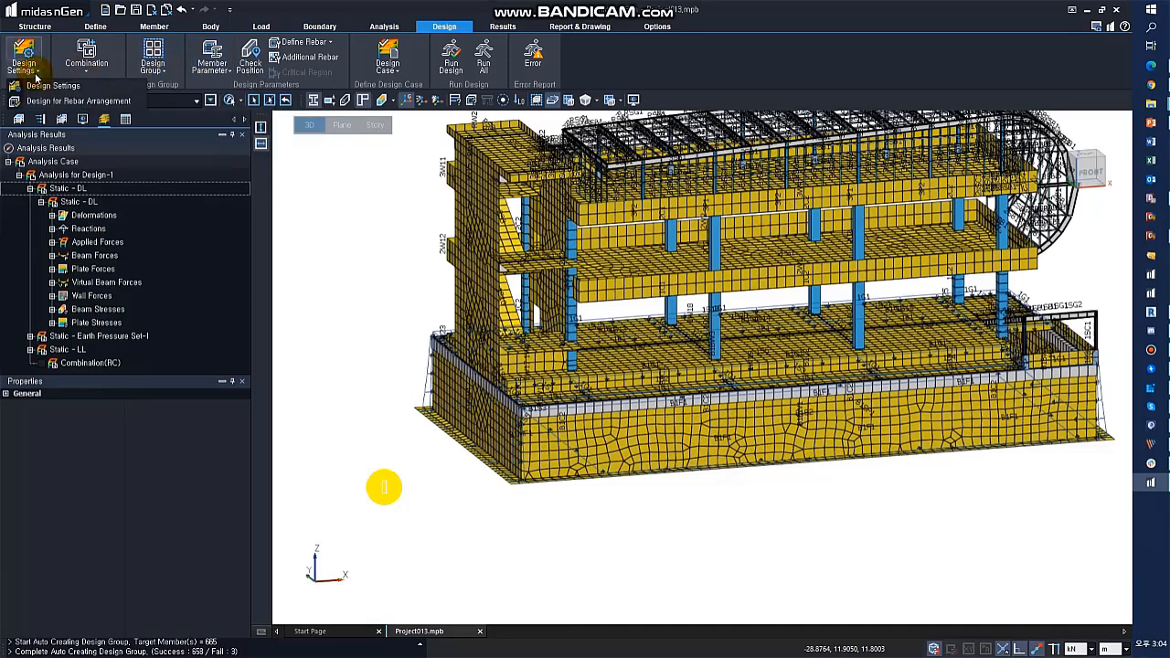
pyautogui.click(209, 71)
pyautogui.click(228, 86)
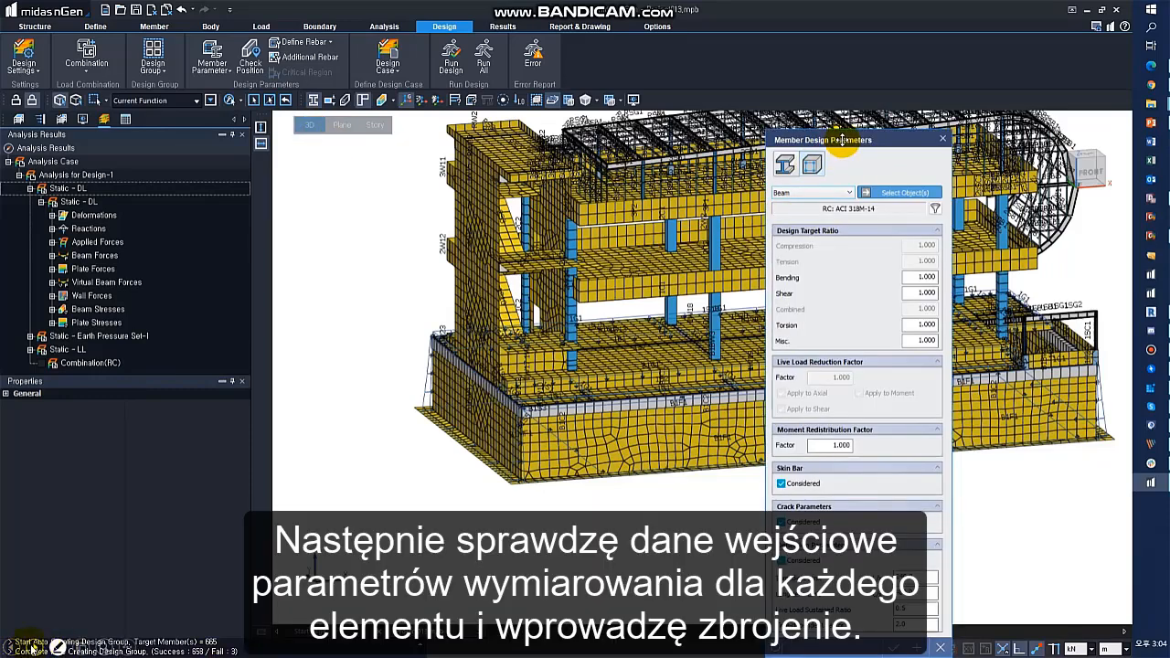
pyautogui.moveTo(842, 140); pyautogui.dragTo(748, 29)
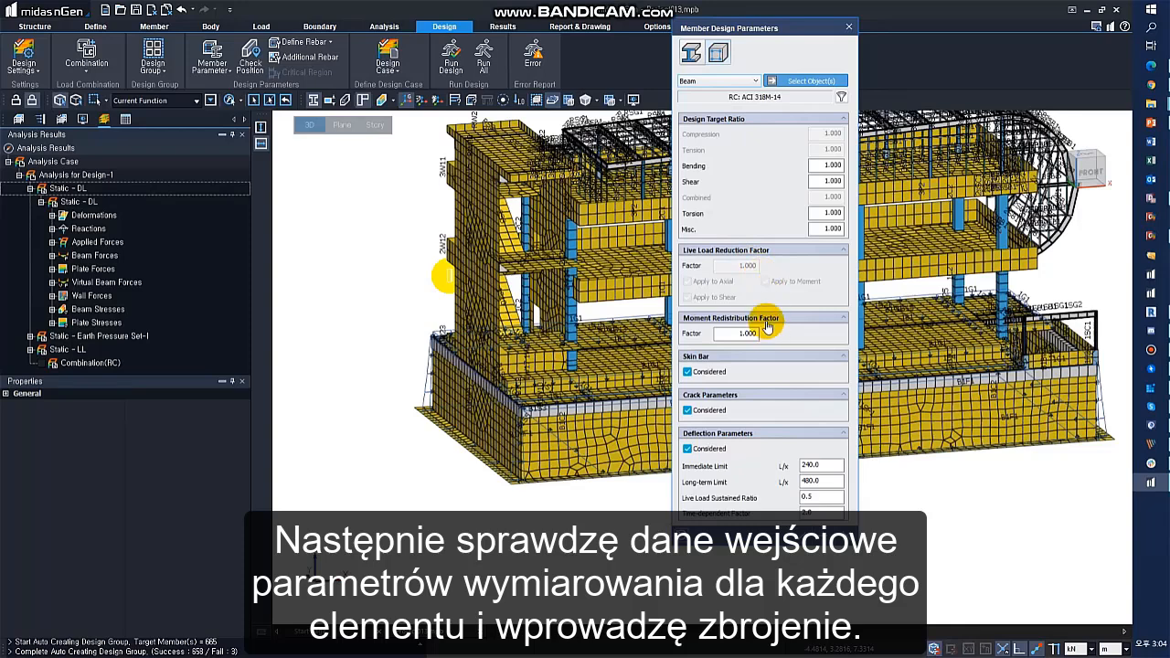
pyautogui.click(717, 80)
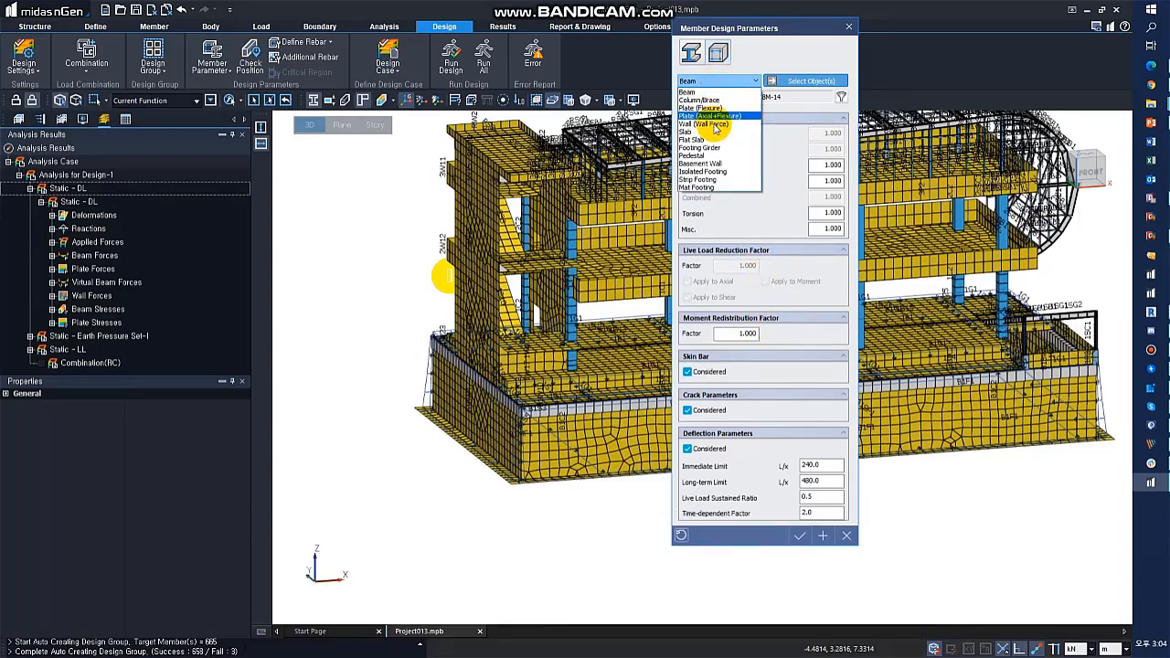
pyautogui.click(716, 177)
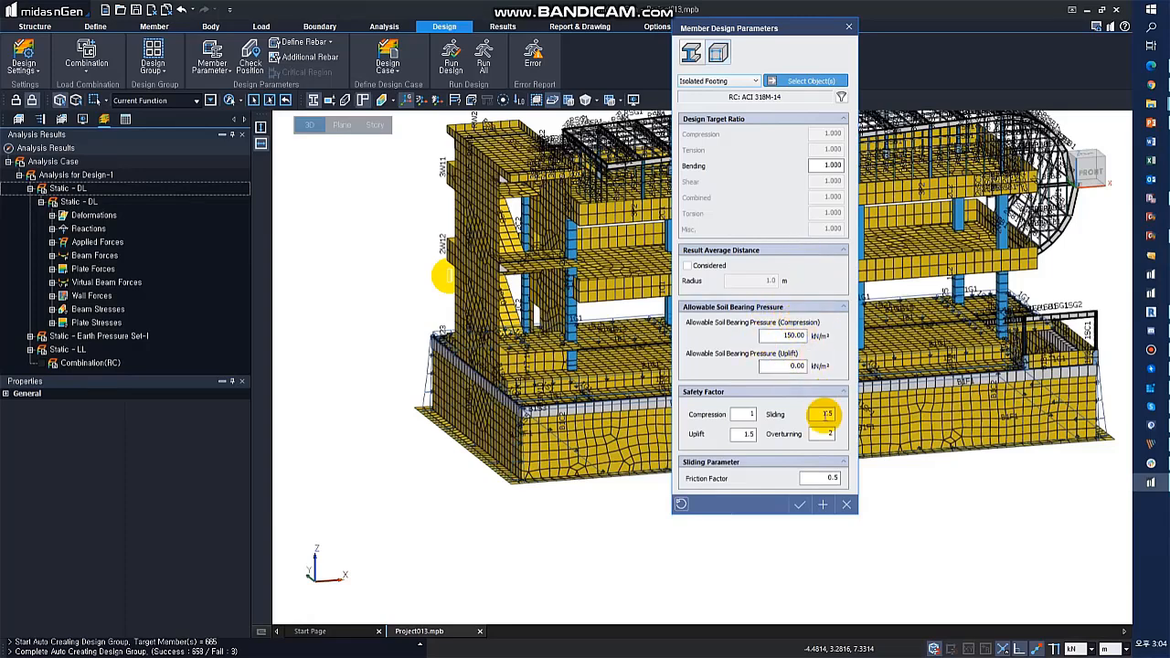
pyautogui.click(797, 504)
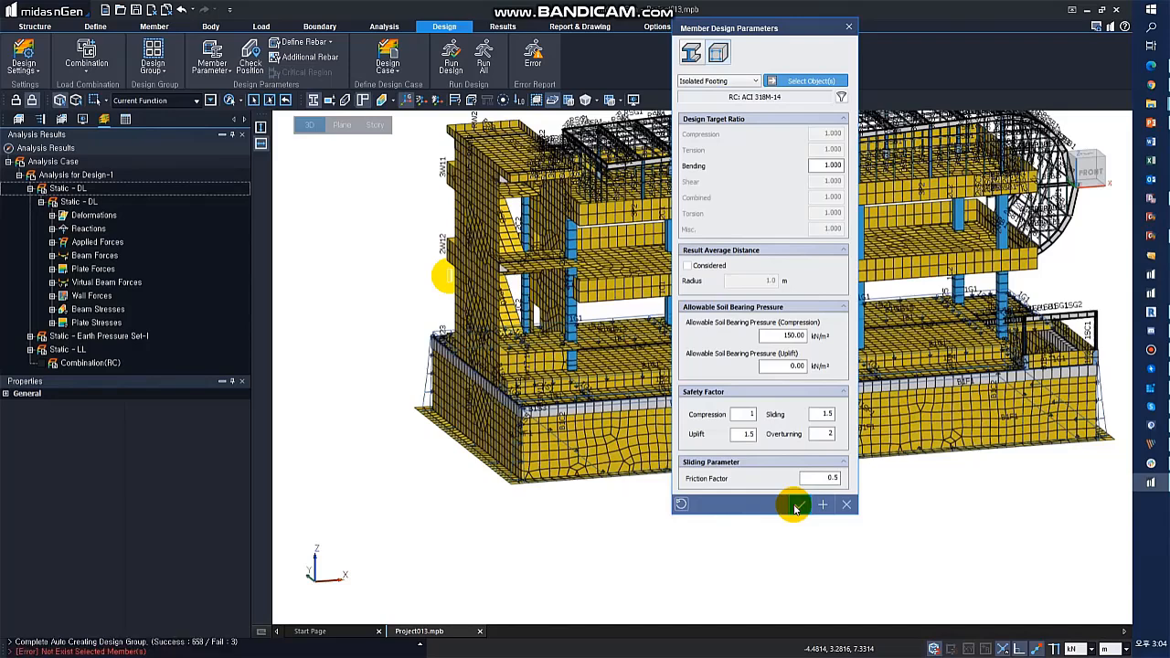
pyautogui.click(797, 506)
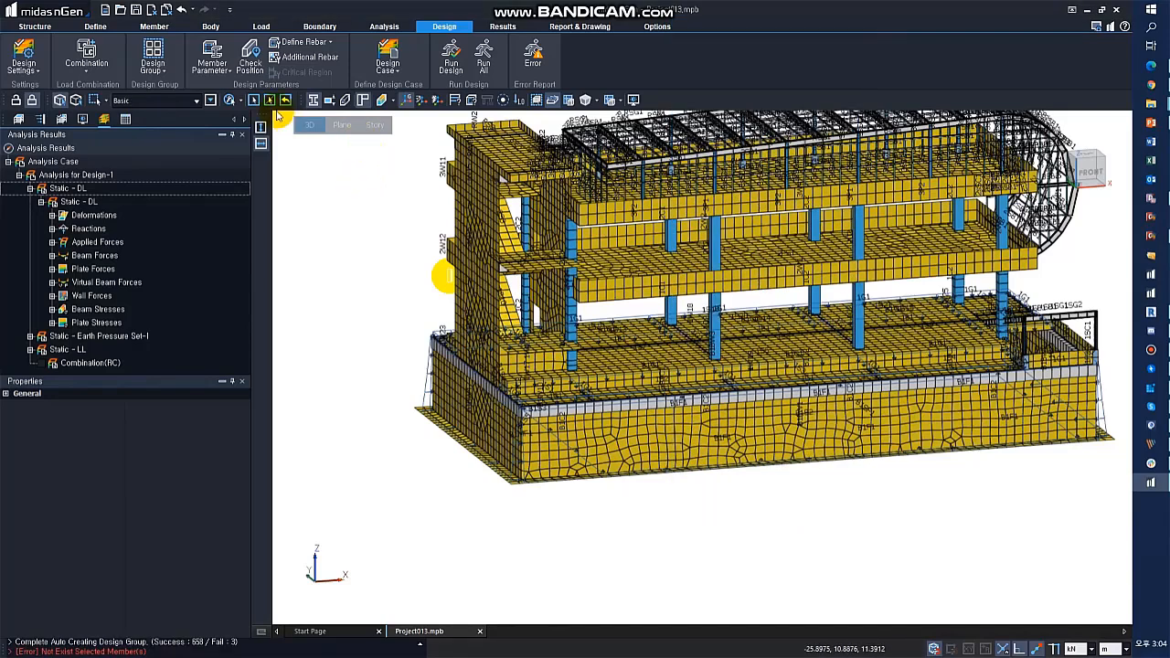
# Step: Define the mat footing's rebar for both directions with P16 main bars at top and bottom
pyautogui.click(307, 45)
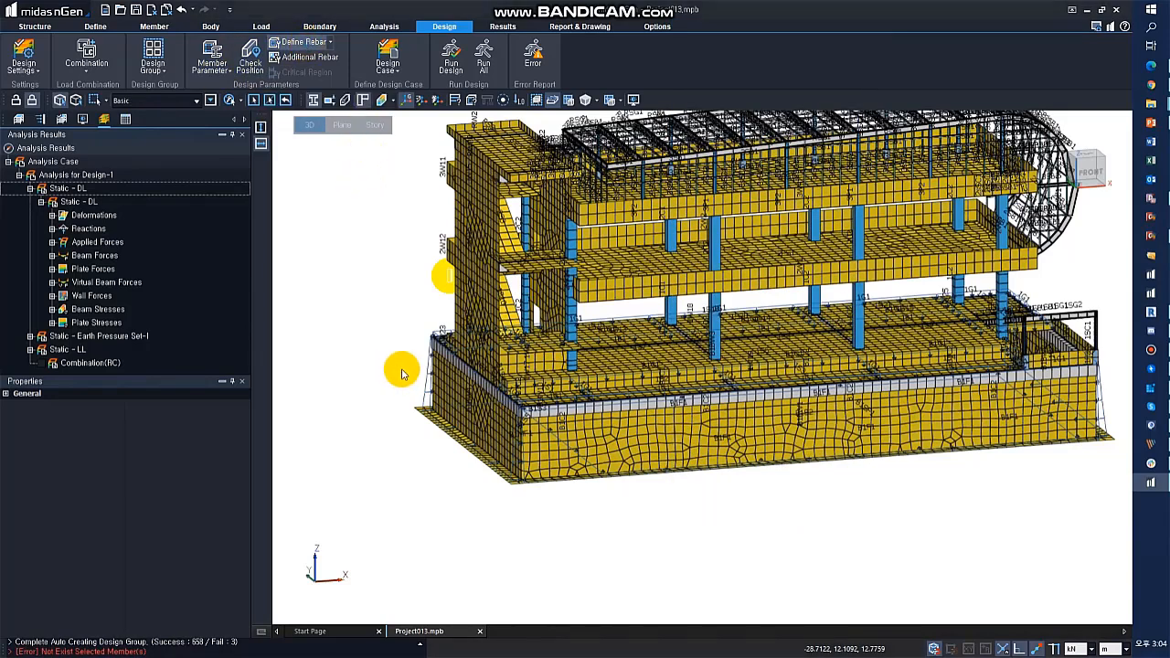
pyautogui.click(465, 449)
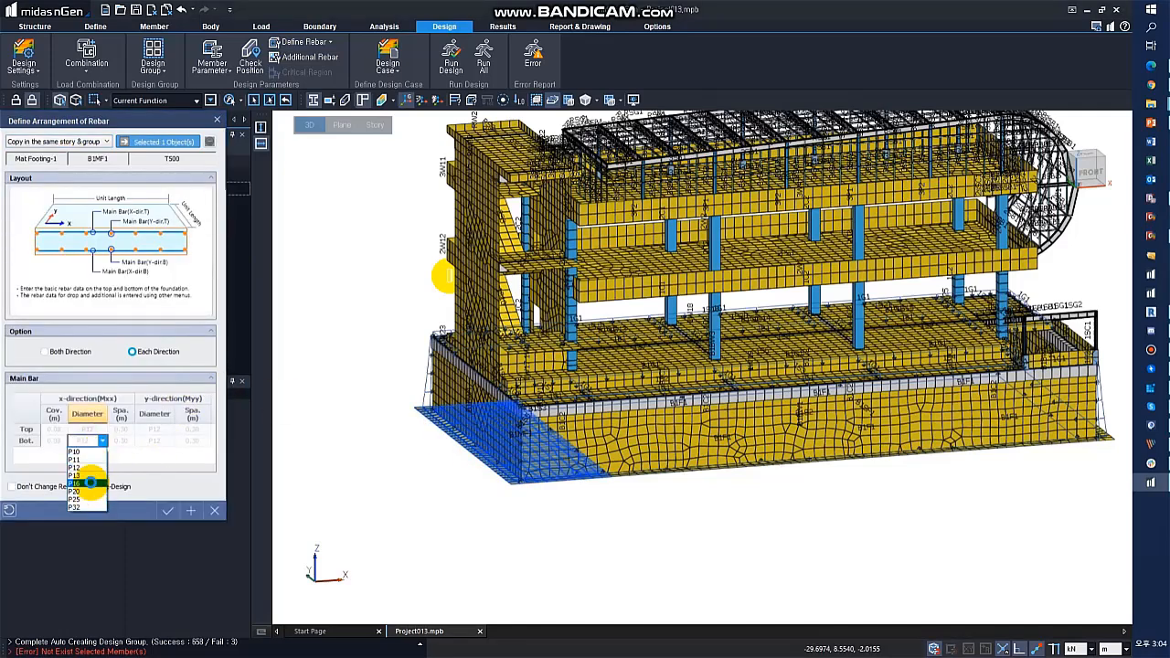
pyautogui.click(91, 481)
pyautogui.click(60, 351)
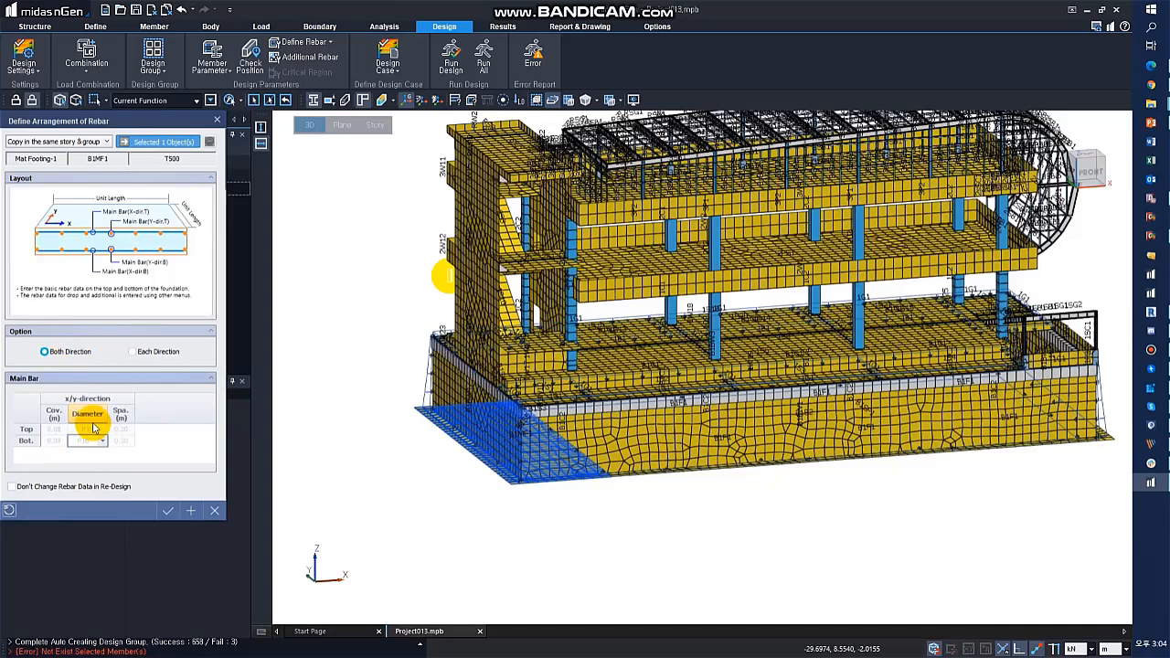
pyautogui.click(103, 431)
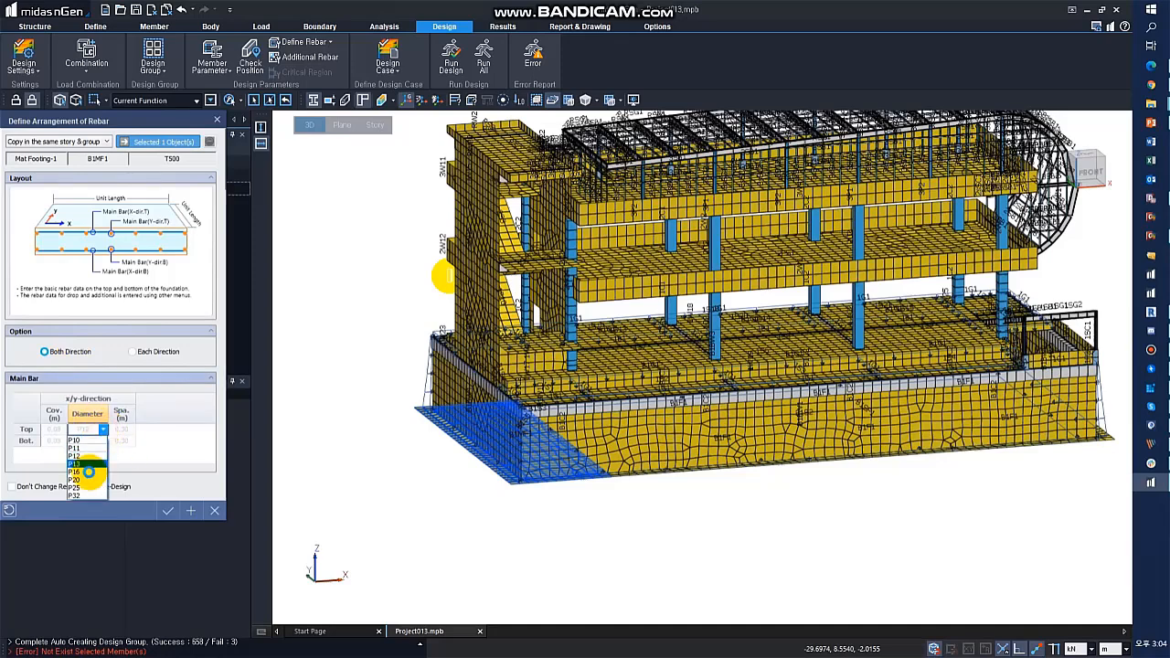
pyautogui.click(88, 472)
pyautogui.click(132, 431)
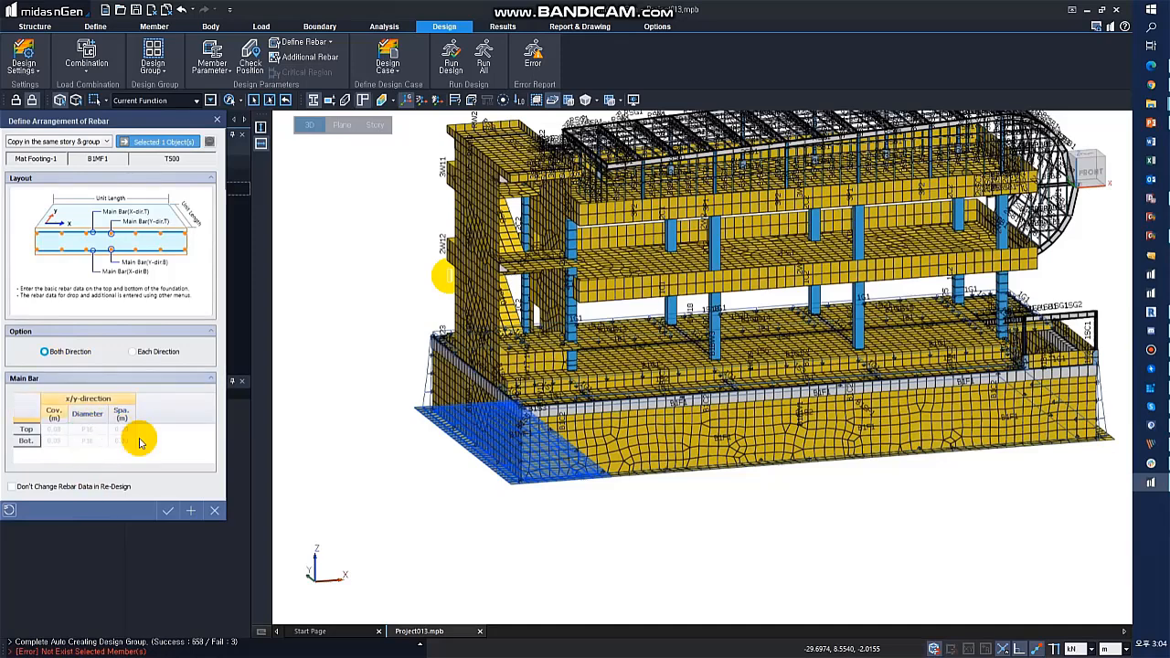
pyautogui.click(168, 510)
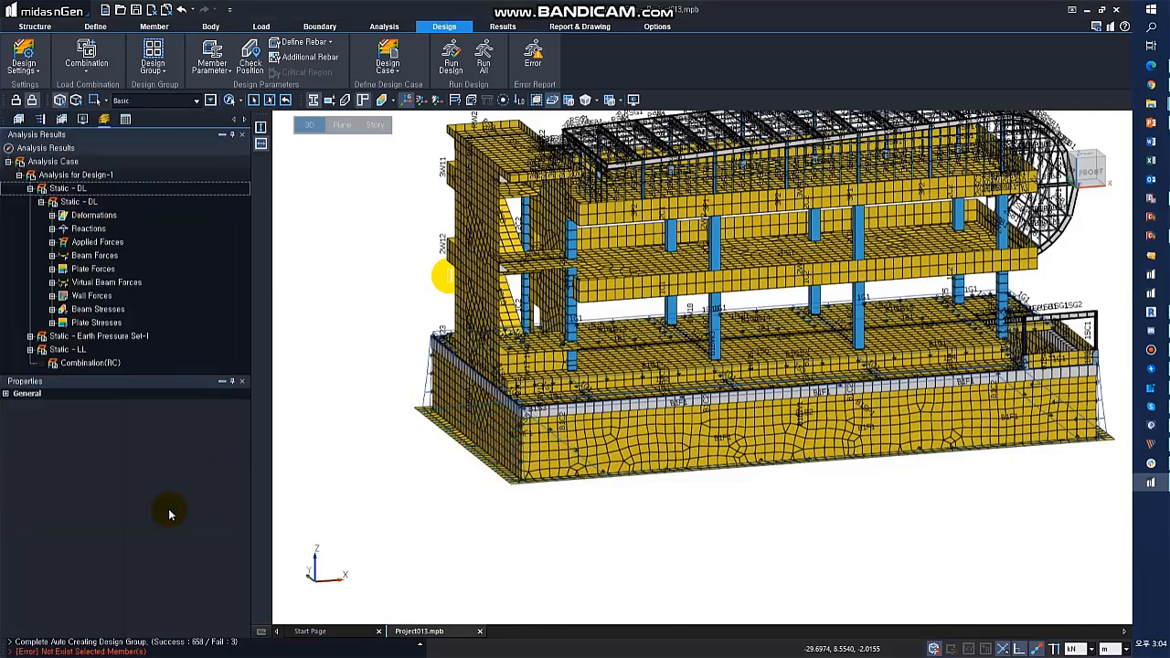
# Step: Define the strip footing's rebar for both directions with P16 bottom main bars
pyautogui.click(660, 477)
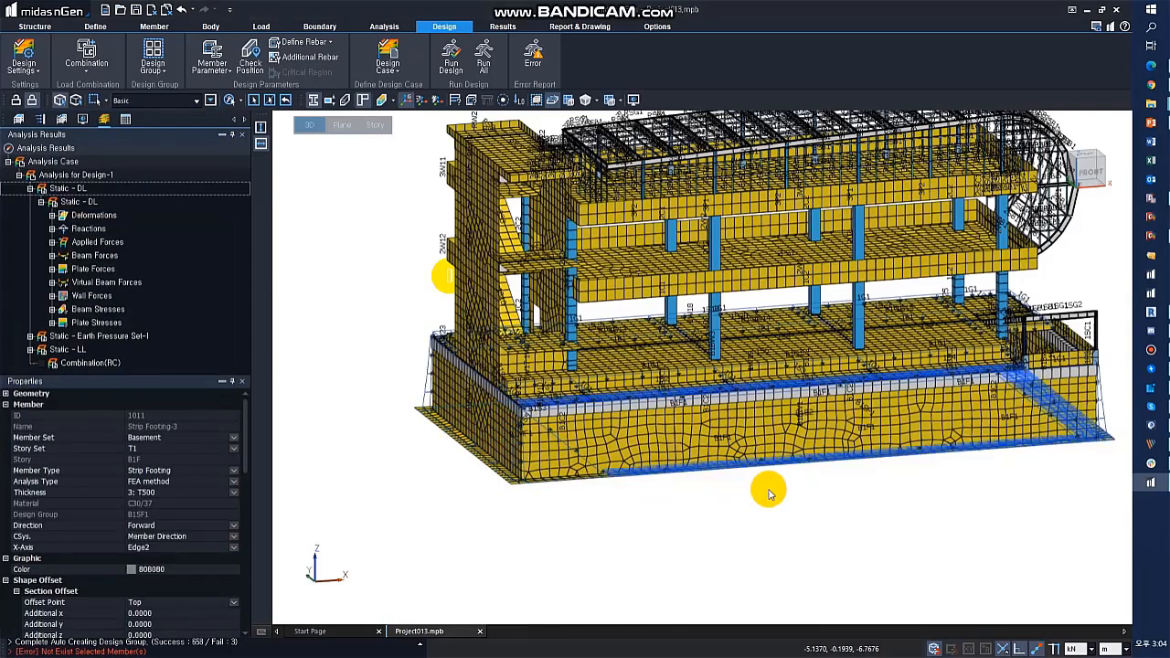
pyautogui.moveTo(769, 490); pyautogui.dragTo(780, 458, button='middle')
pyautogui.click(329, 100)
pyautogui.moveTo(666, 448); pyautogui.dragTo(639, 389, button='middle')
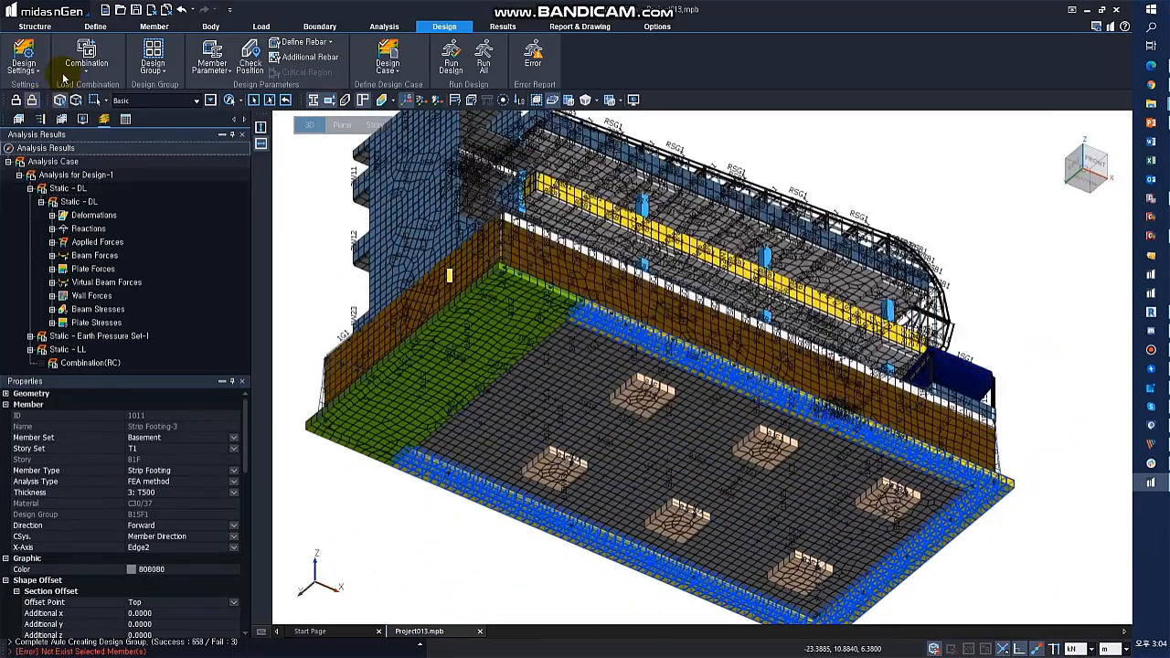
pyautogui.click(302, 42)
pyautogui.click(467, 504)
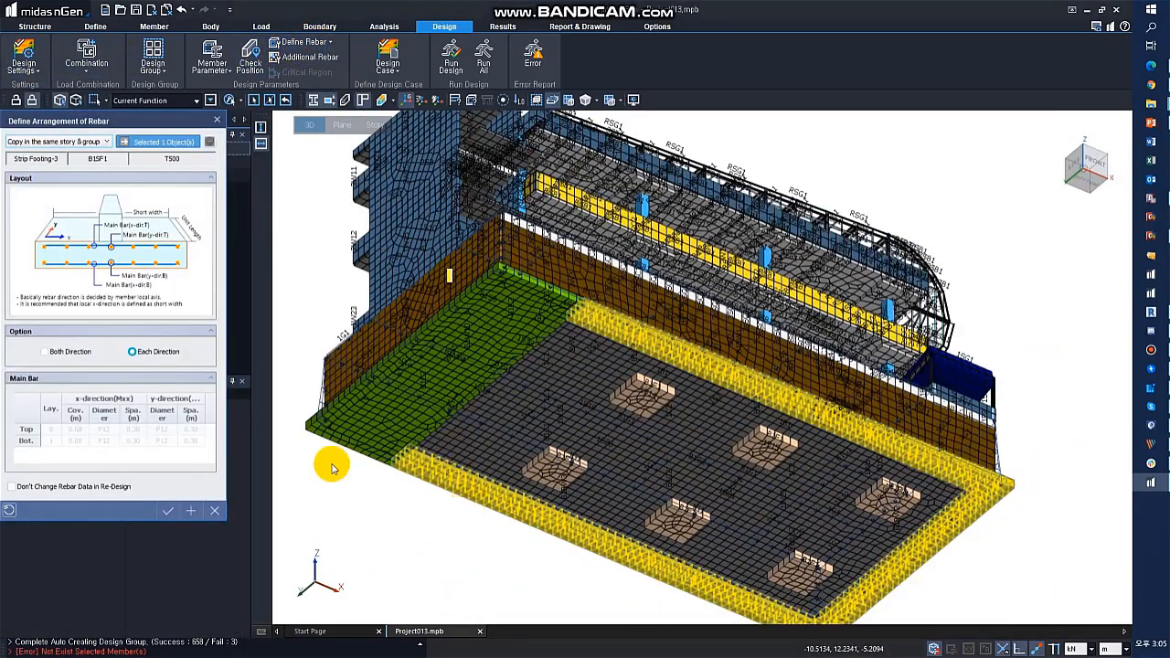
pyautogui.click(73, 351)
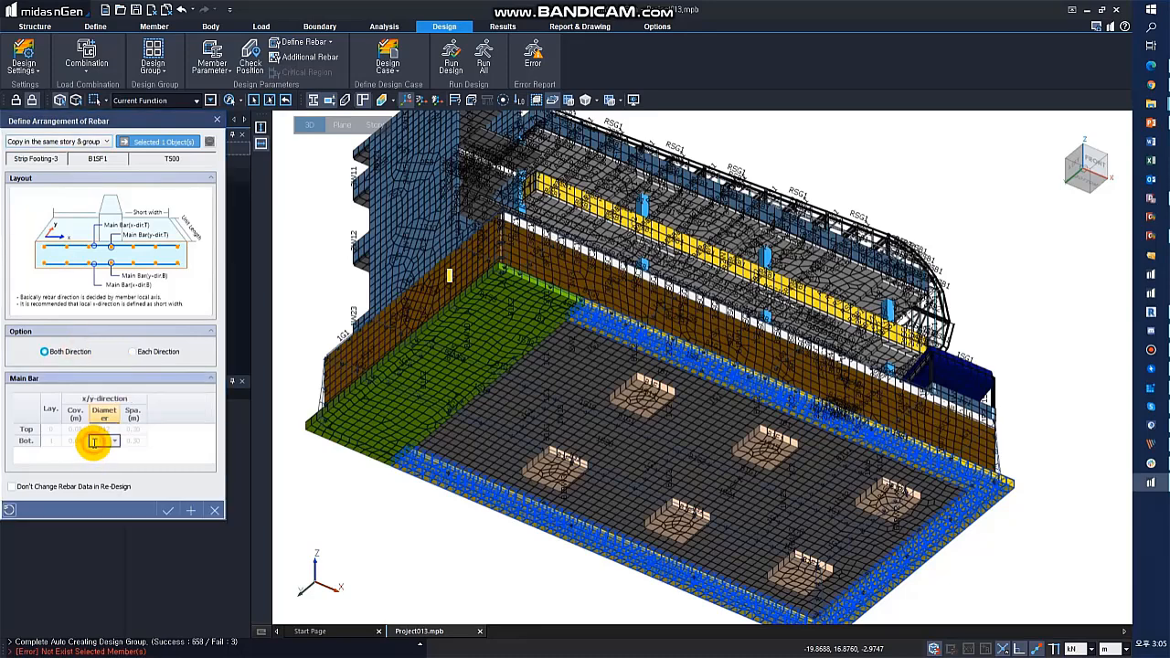
pyautogui.click(120, 461)
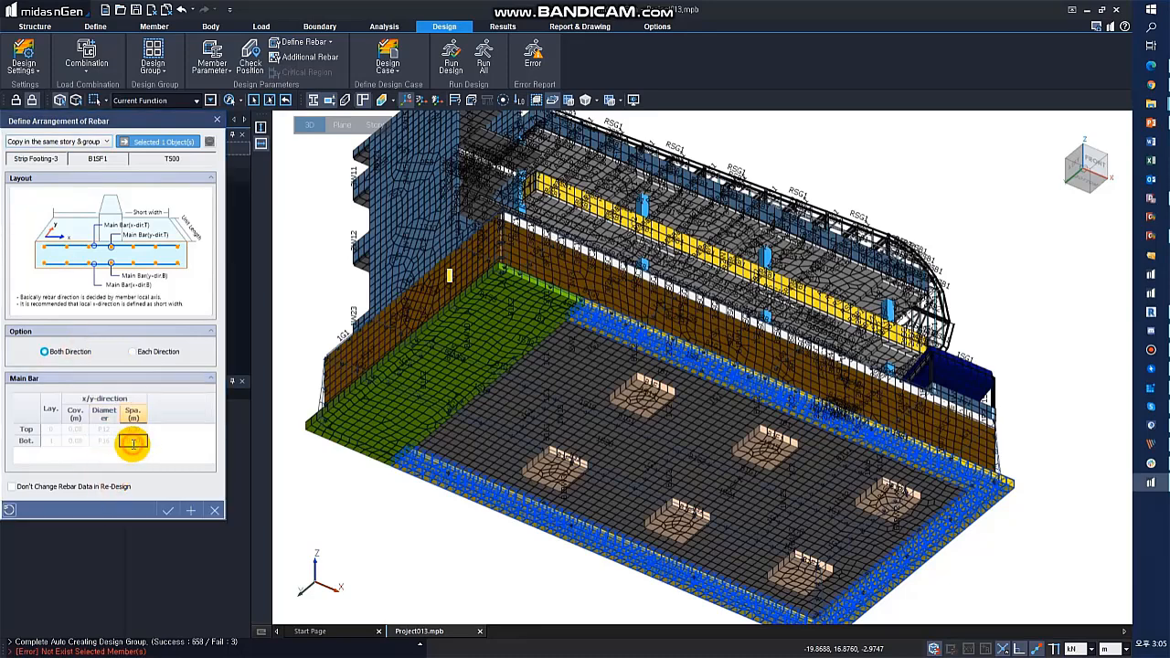
pyautogui.click(108, 428)
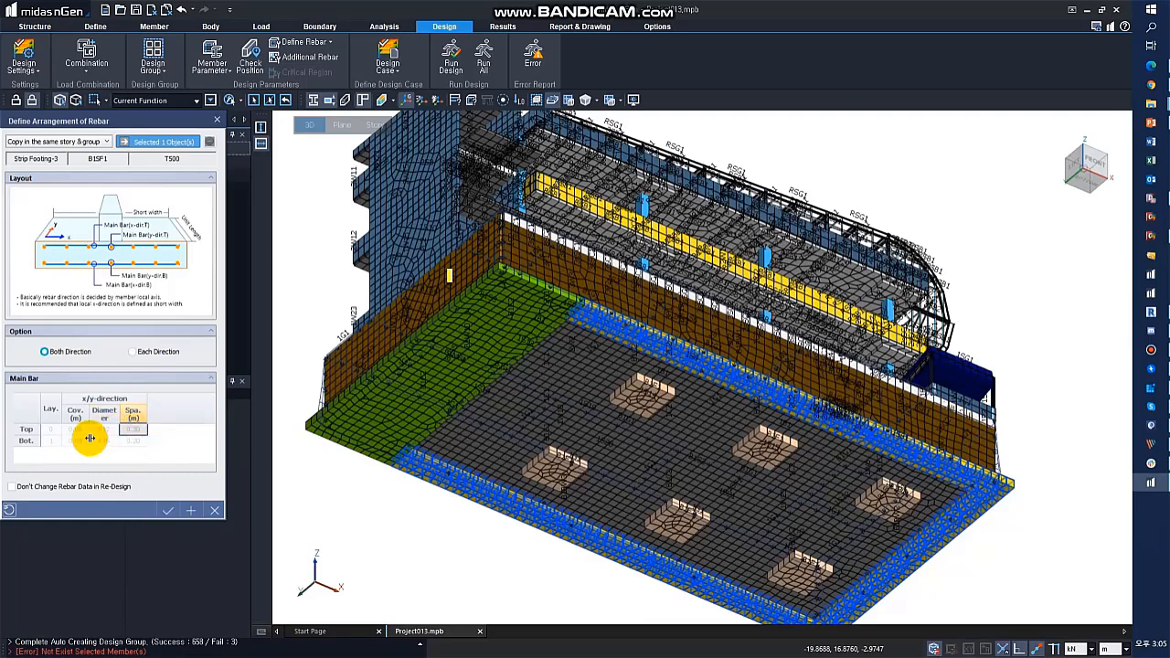
pyautogui.click(134, 430)
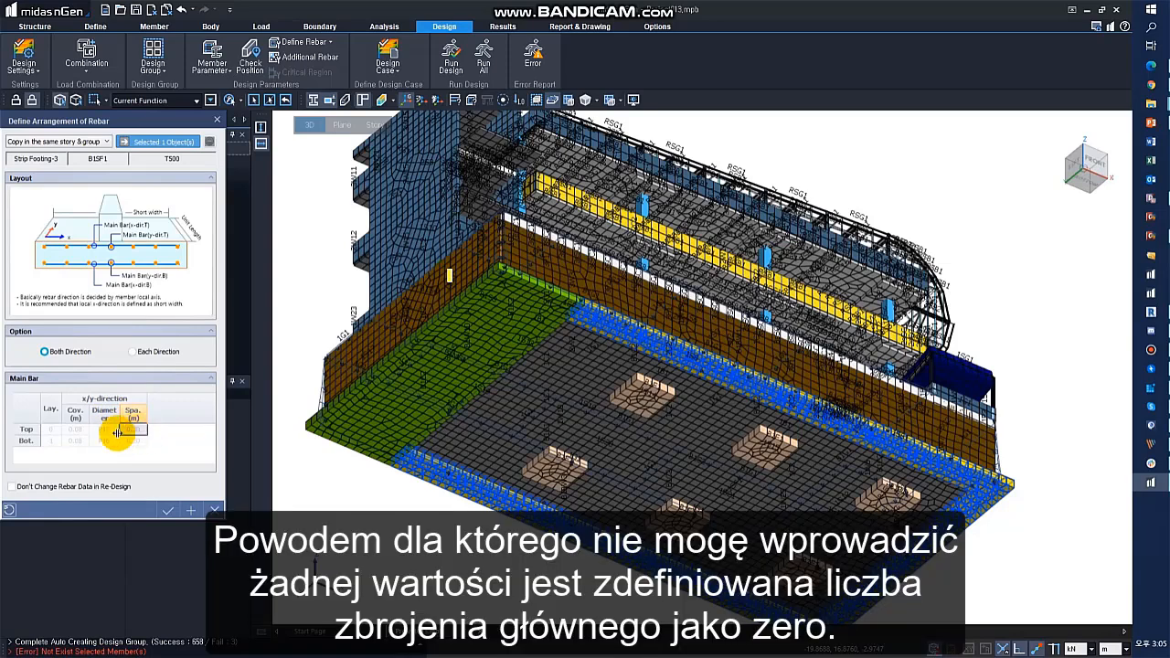
pyautogui.click(166, 512)
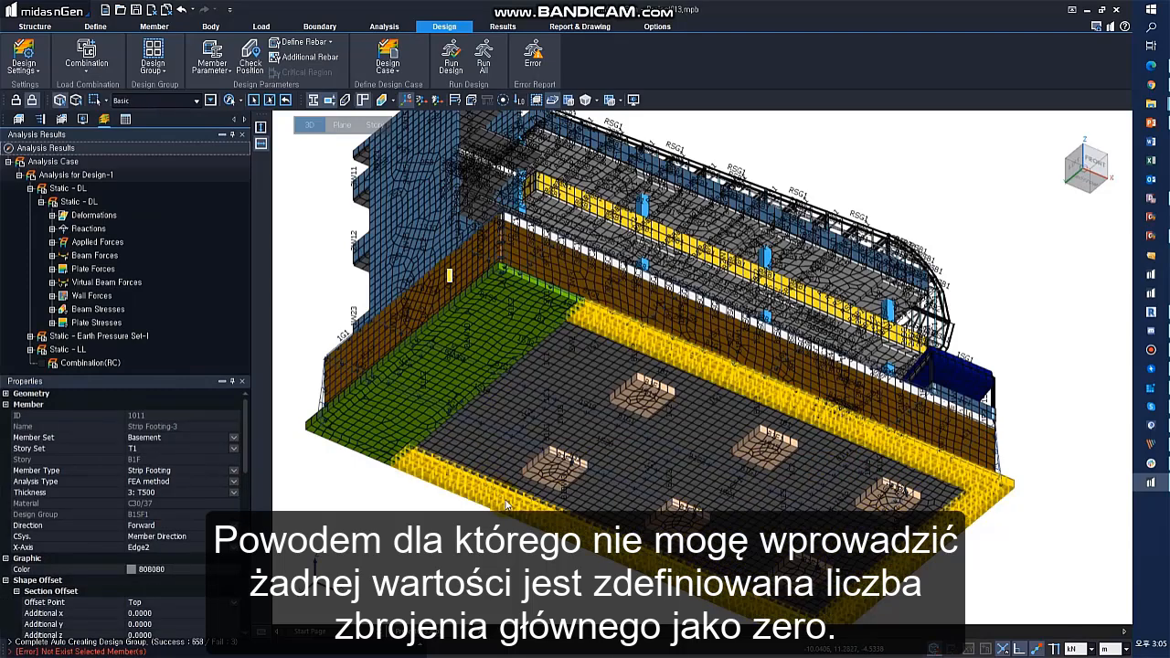
# Step: Start the isolated footings' rebar definition, copied to the same property, for both directions with P20 bottom bars at 0.15 m spacing
pyautogui.click(679, 515)
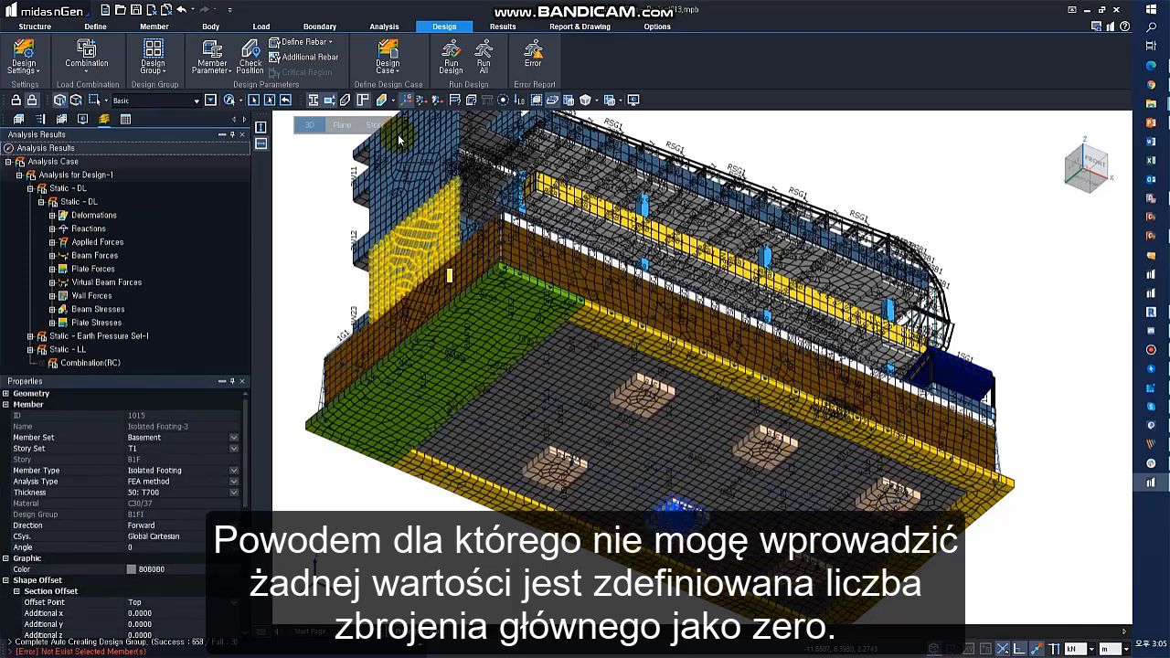
pyautogui.click(310, 46)
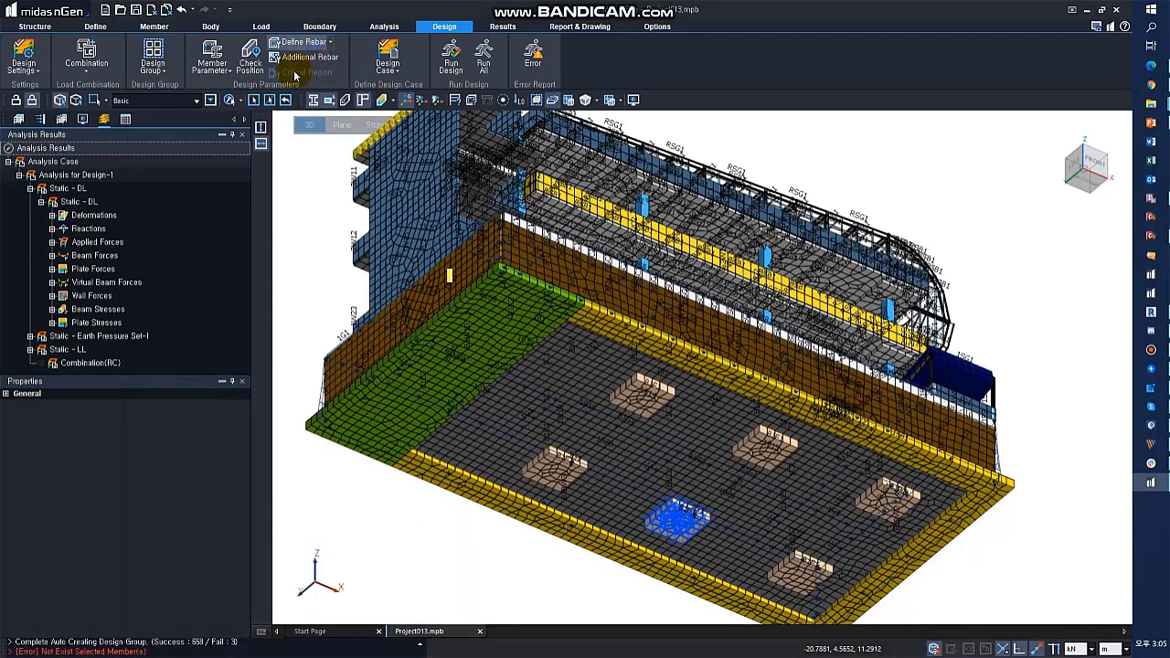
pyautogui.click(56, 142)
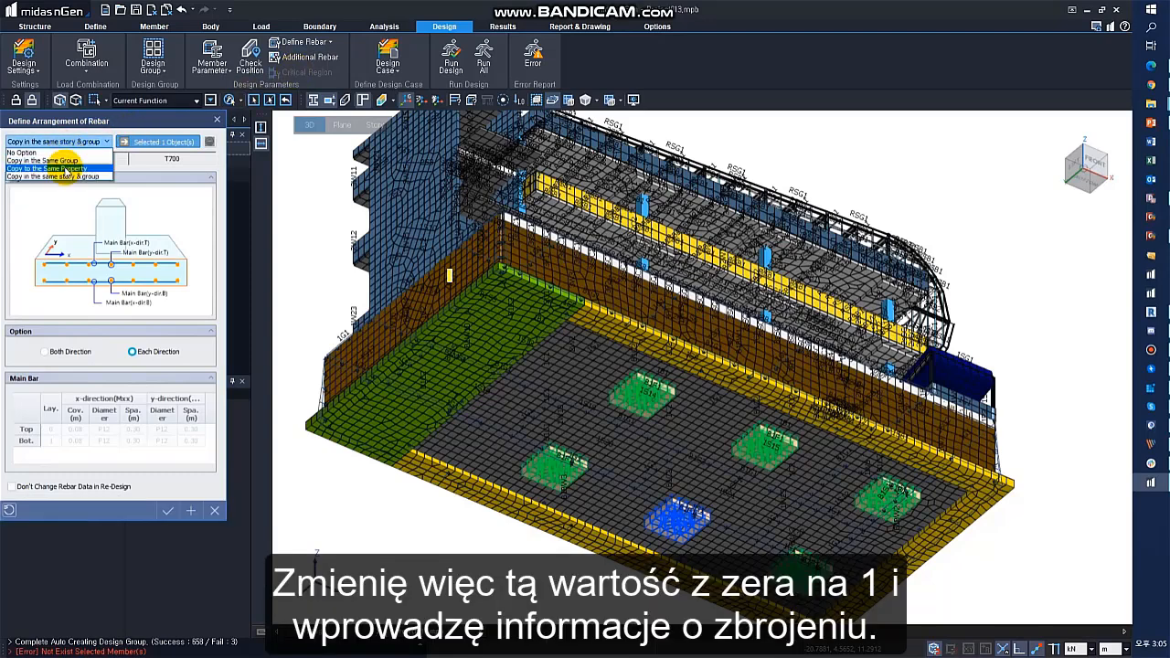
pyautogui.click(69, 169)
pyautogui.click(73, 351)
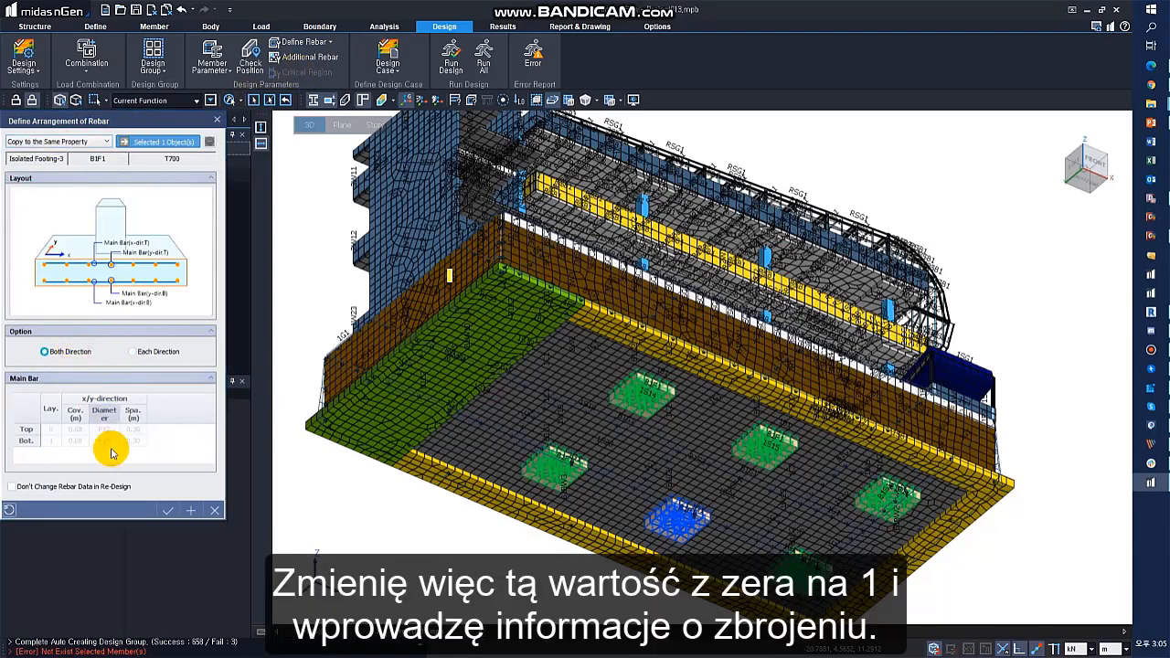
pyautogui.click(114, 441)
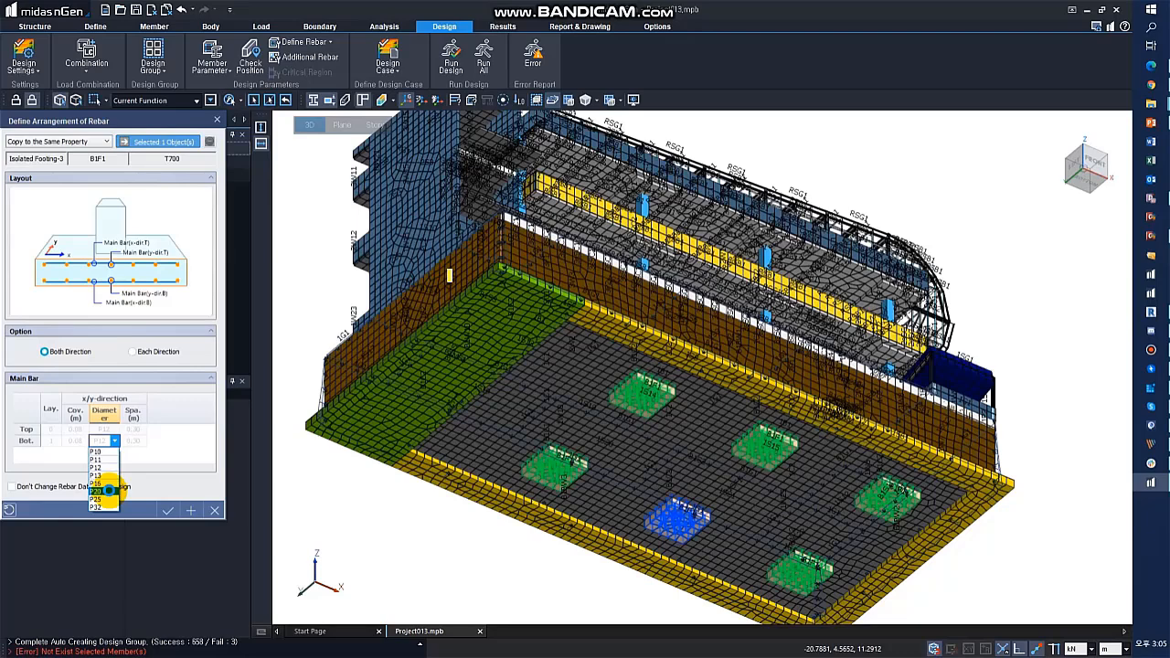
pyautogui.click(107, 491)
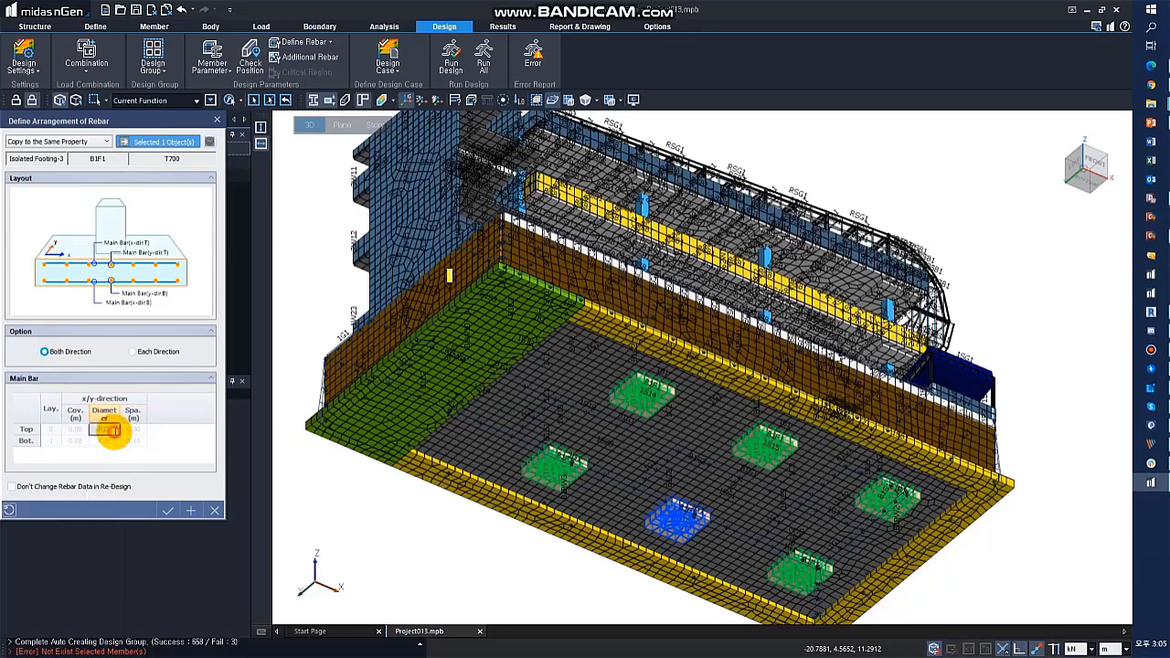
# Step: Add one layer of top main bars to the isolated footings, choose its diameter and apply the rebar
pyautogui.click(53, 443)
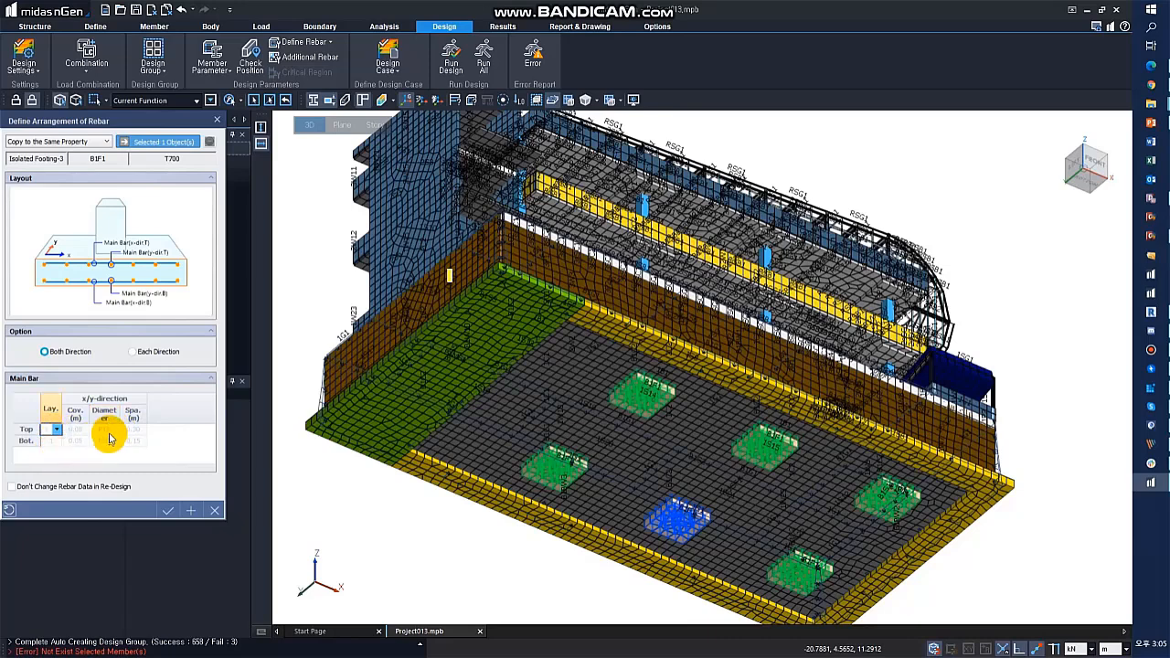
pyautogui.click(115, 431)
pyautogui.click(109, 466)
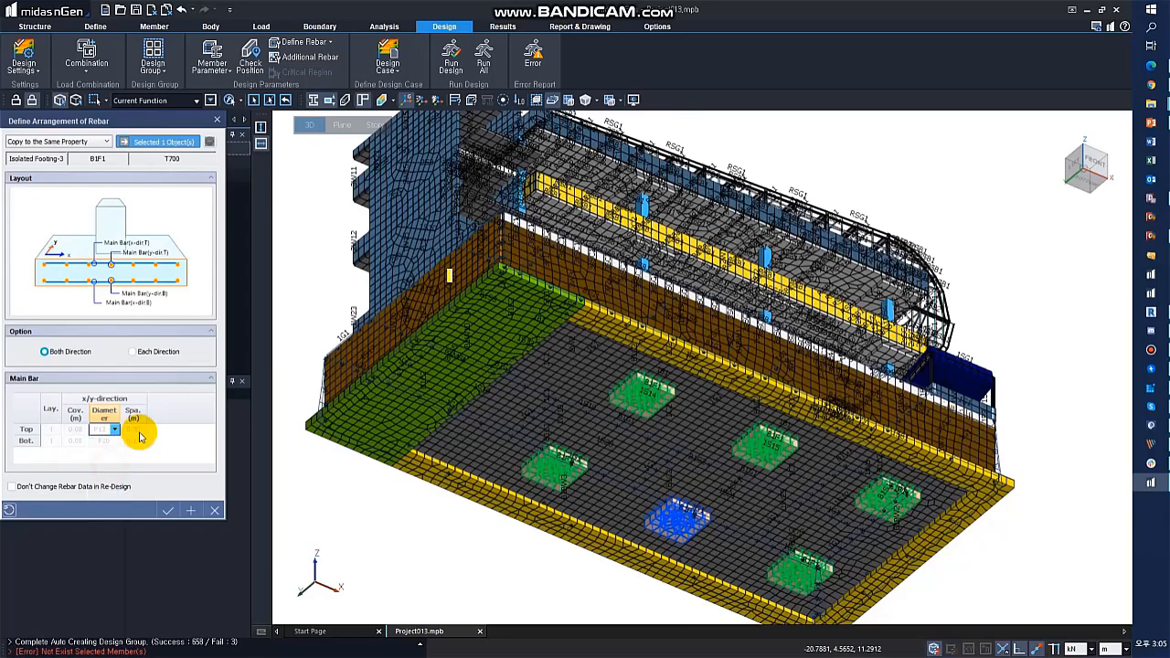
pyautogui.click(168, 510)
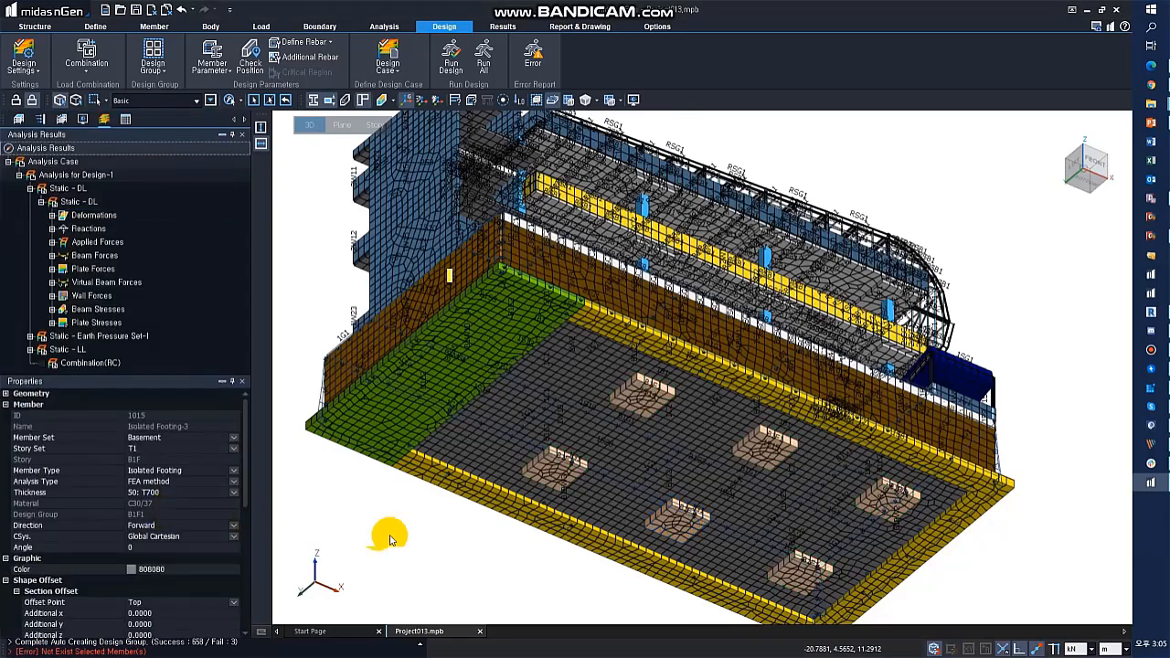
pyautogui.moveTo(498, 525); pyautogui.dragTo(522, 504, button='middle')
pyautogui.click(451, 61)
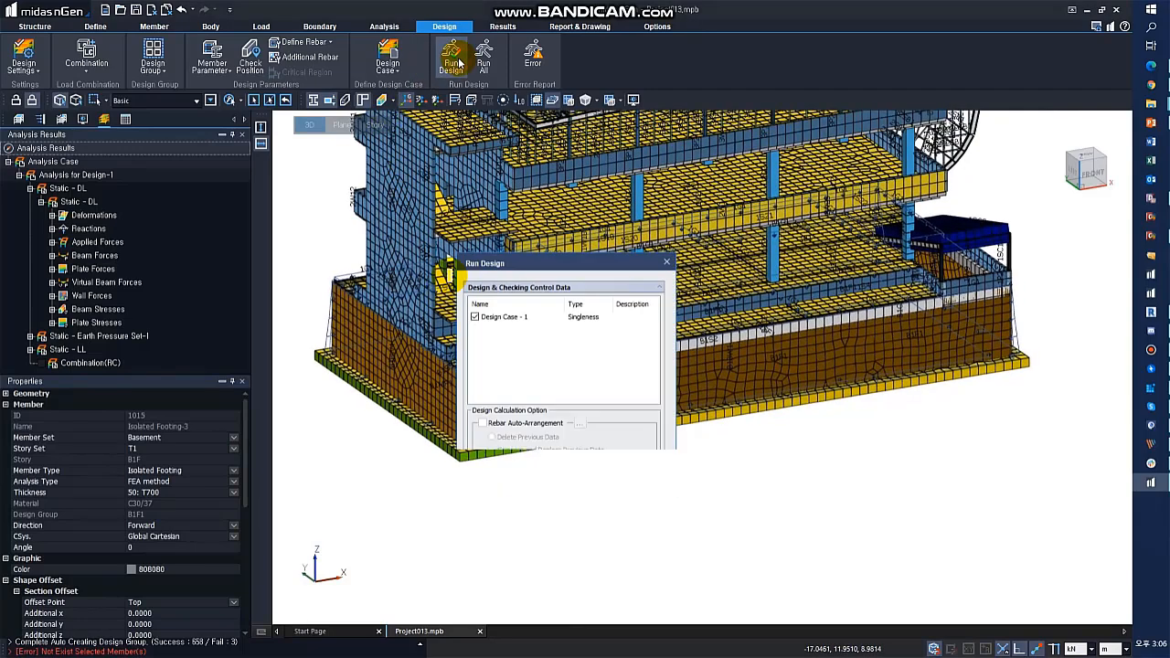
pyautogui.click(666, 262)
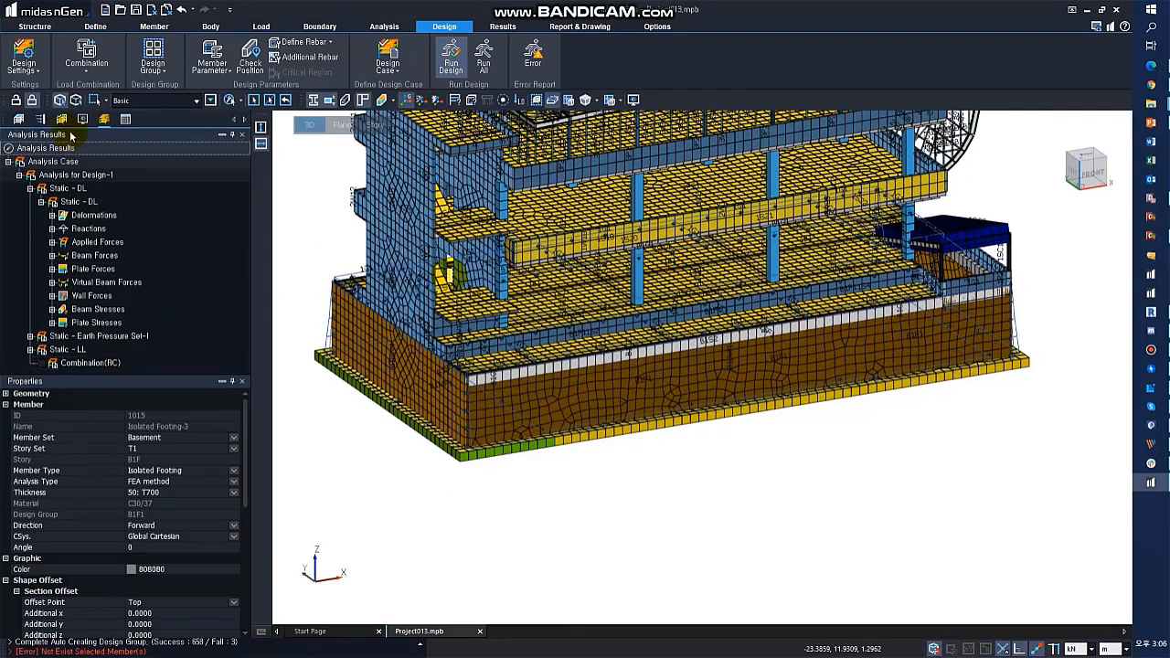
# Step: Add a new design case for Analysis for Design-1 and deselect all its design members
pyautogui.click(62, 120)
pyautogui.scroll(-1, 209, 269)
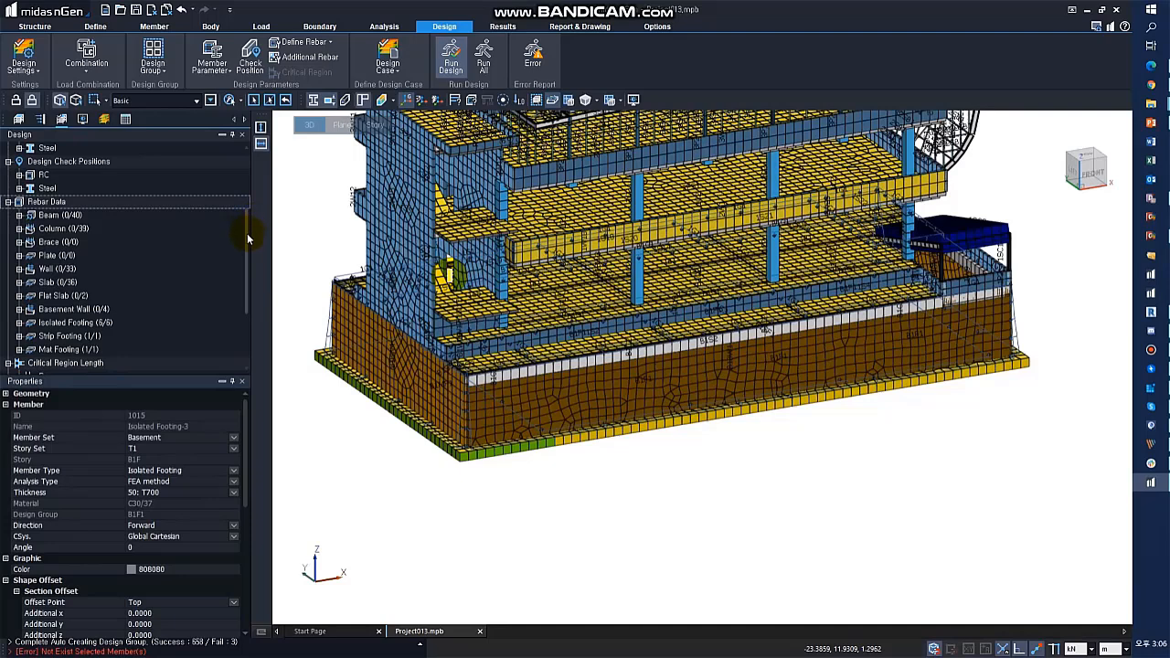
pyautogui.moveTo(245, 255); pyautogui.dragTo(243, 332)
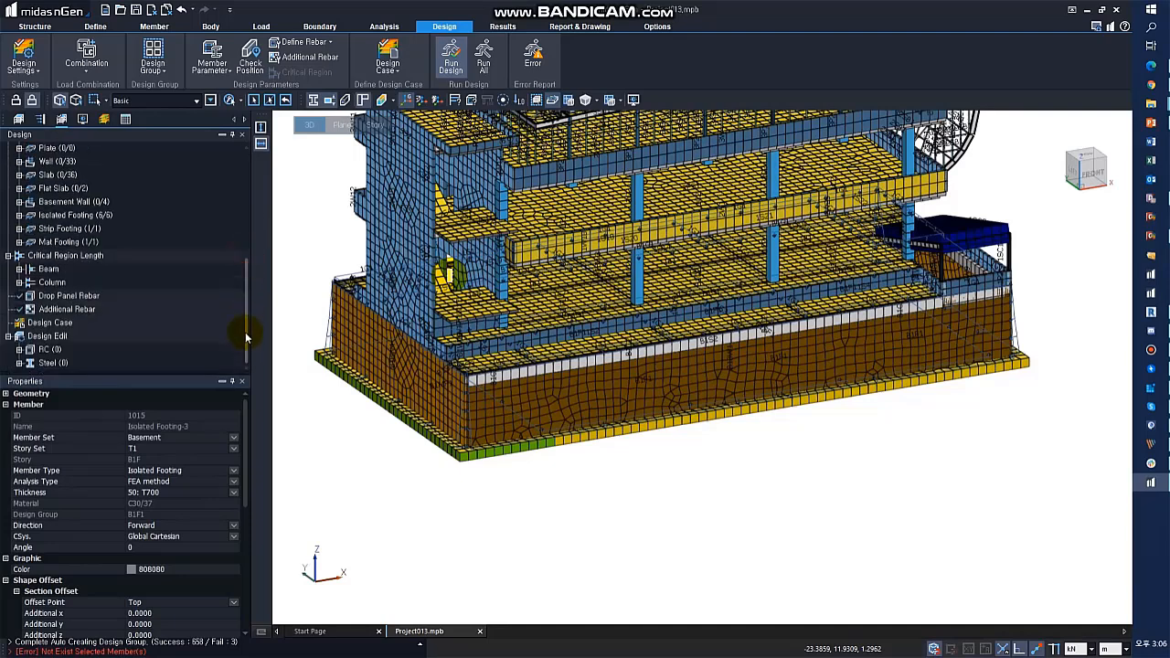
pyautogui.click(62, 325)
pyautogui.rightClick(80, 327)
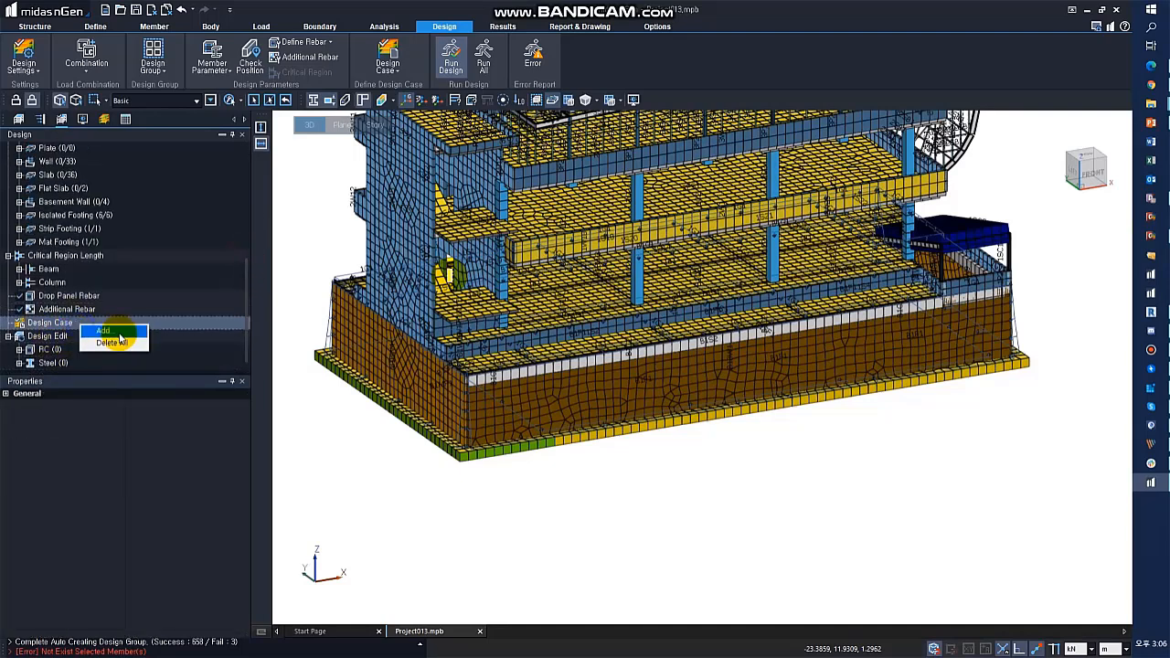
pyautogui.click(116, 332)
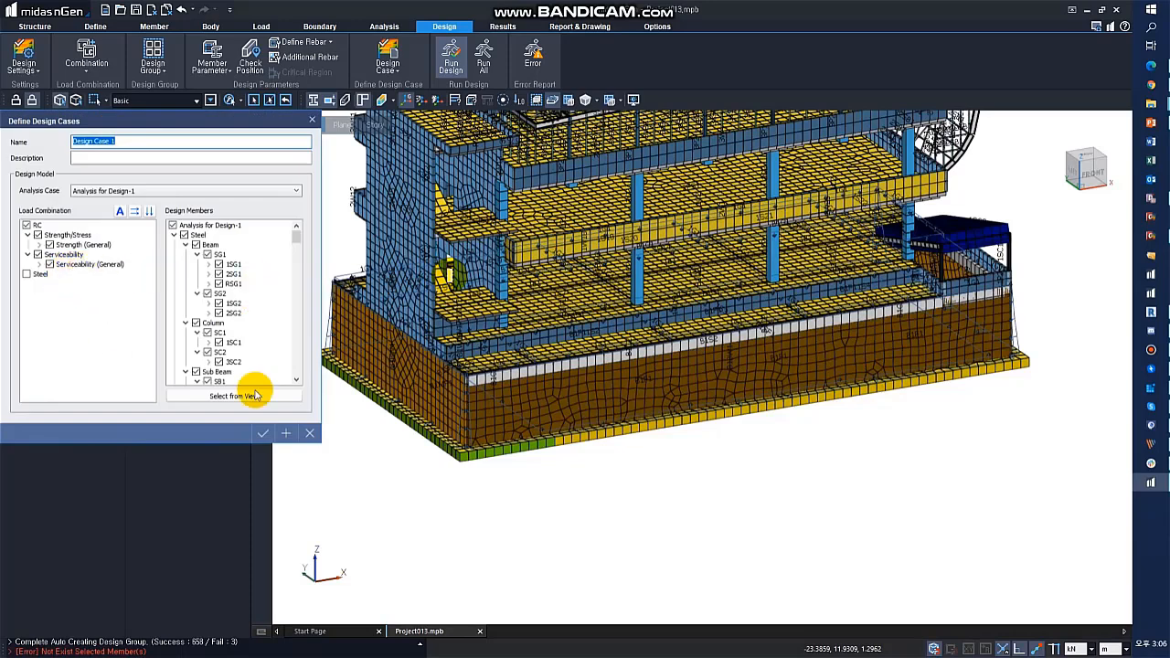
pyautogui.click(173, 226)
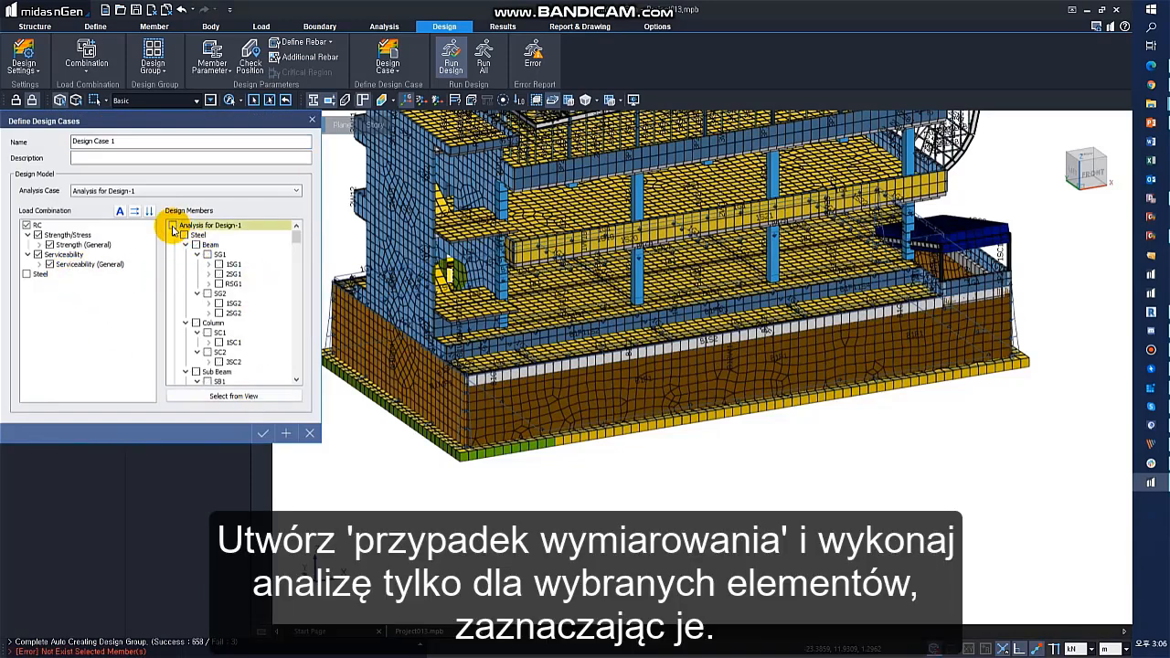
# Step: Pick the mat footing, the strip footing, one isolated footing and the front basement wall in the model as design members and save the case
pyautogui.click(228, 395)
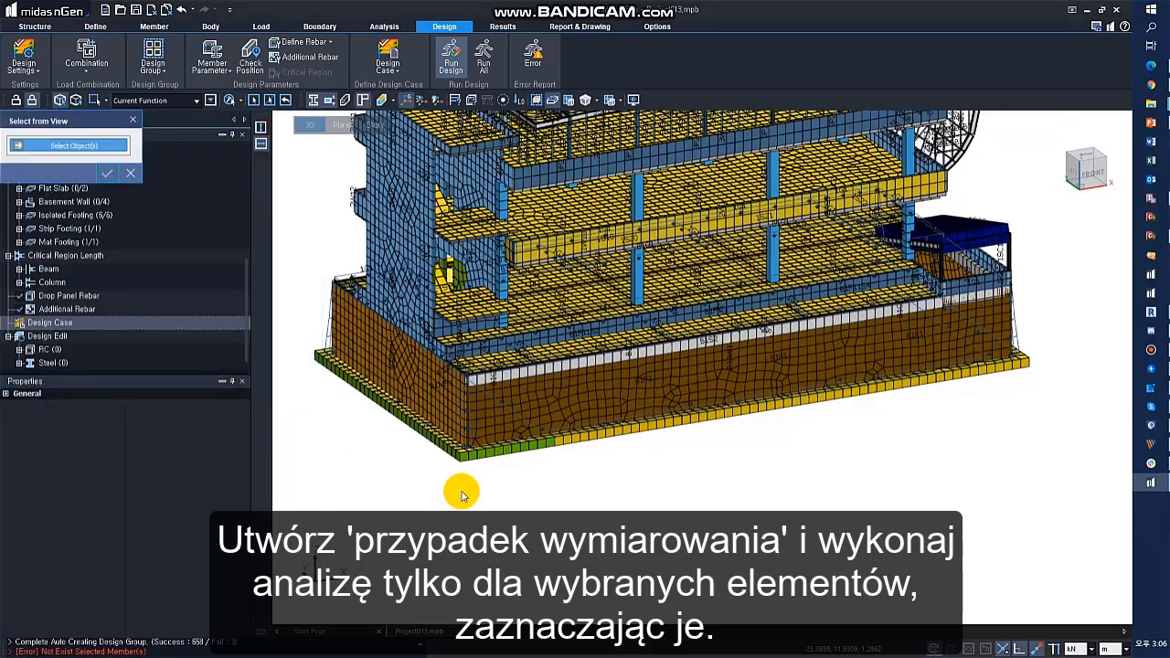
pyautogui.click(486, 455)
pyautogui.click(595, 443)
pyautogui.moveTo(709, 489); pyautogui.dragTo(785, 373, button='middle')
pyautogui.click(647, 380)
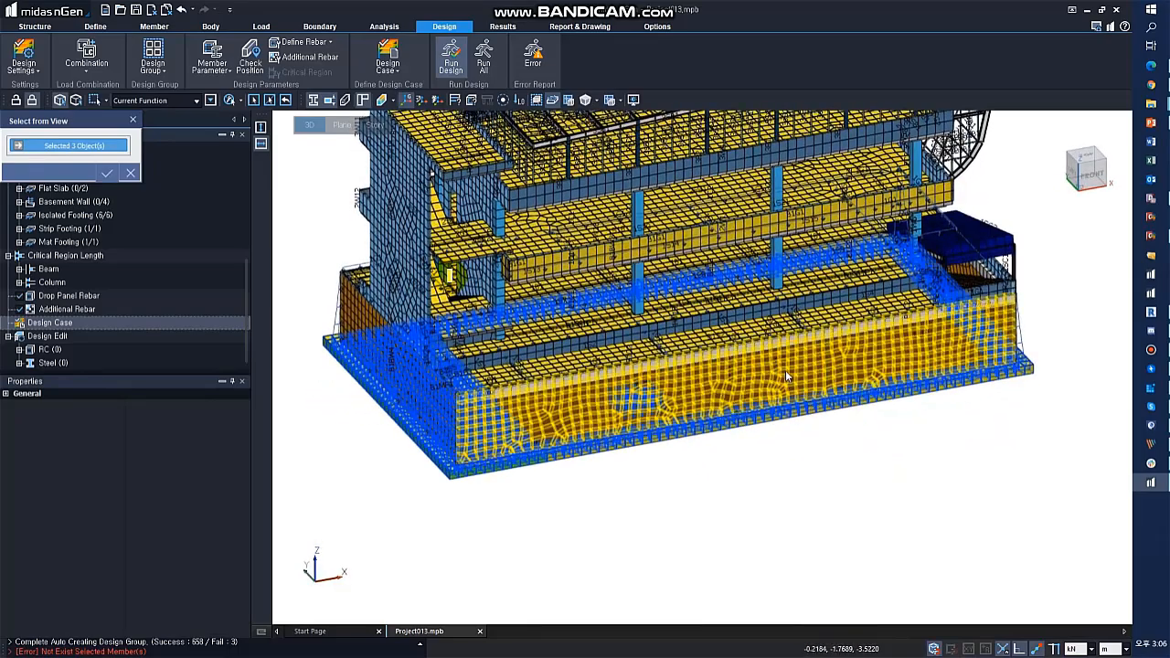
pyautogui.click(700, 389)
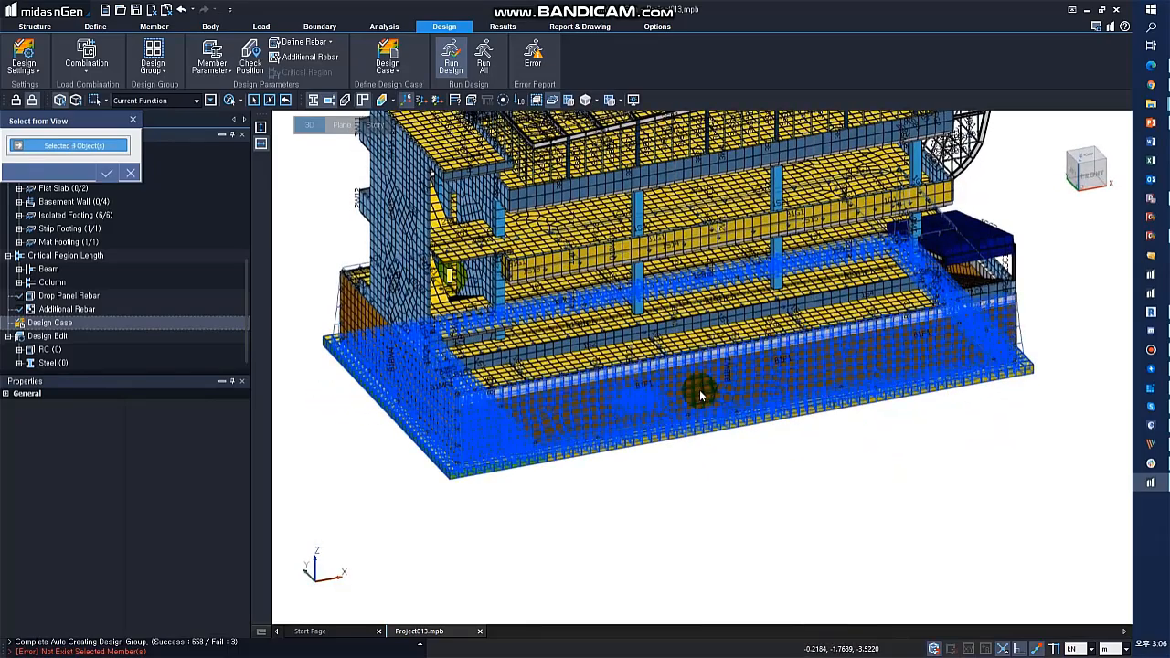
pyautogui.click(107, 172)
pyautogui.moveTo(295, 237); pyautogui.dragTo(306, 377)
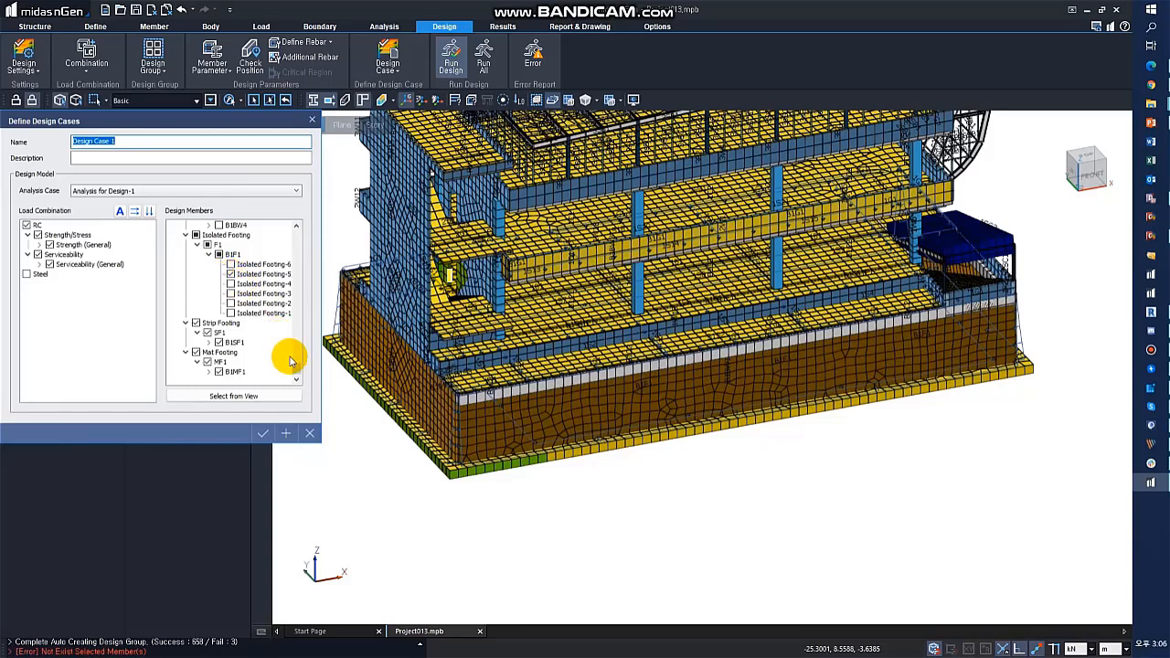
pyautogui.click(262, 433)
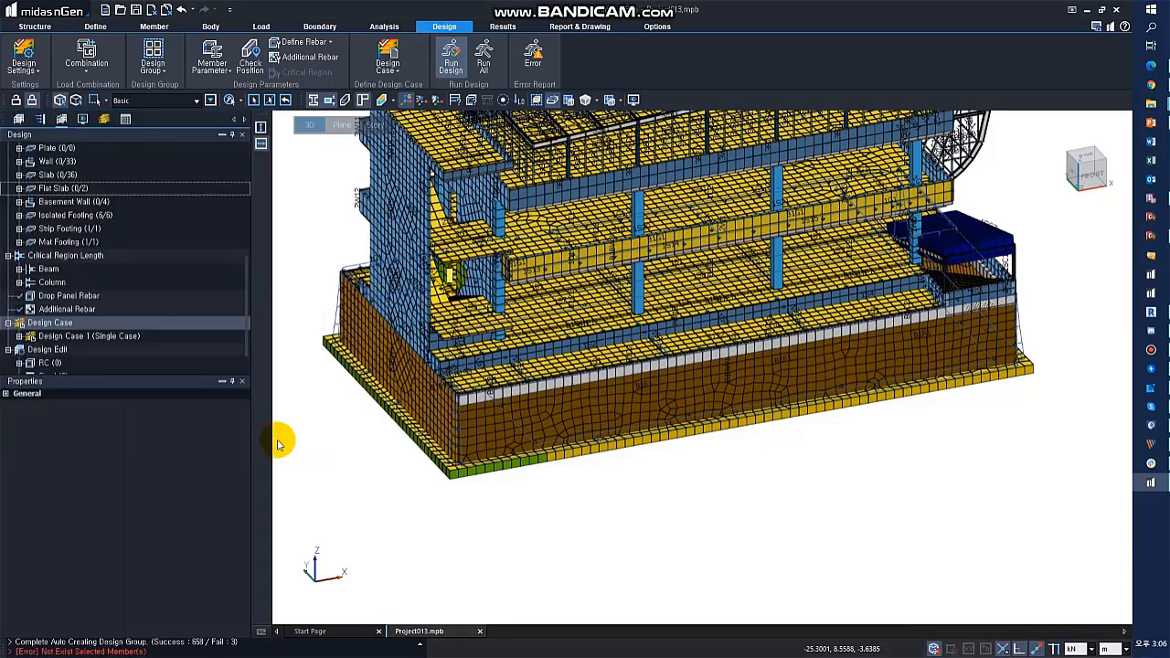
# Step: Run the design check for Design Case 1 without rebar auto-arrangement and review its notice messages
pyautogui.click(451, 60)
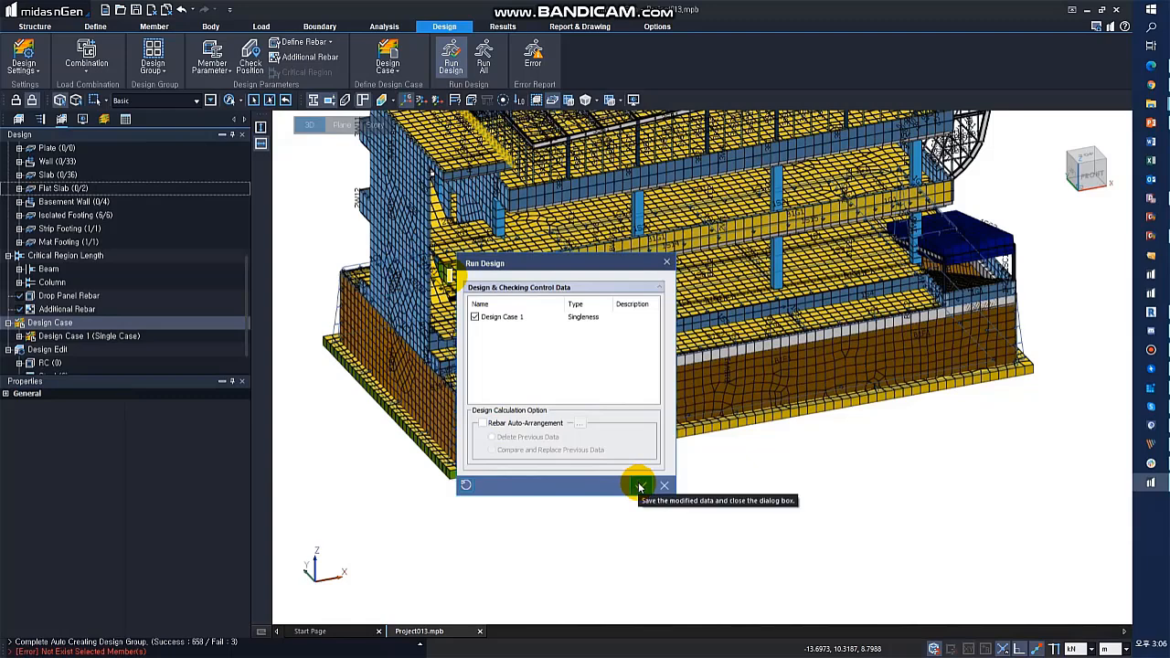
pyautogui.click(639, 486)
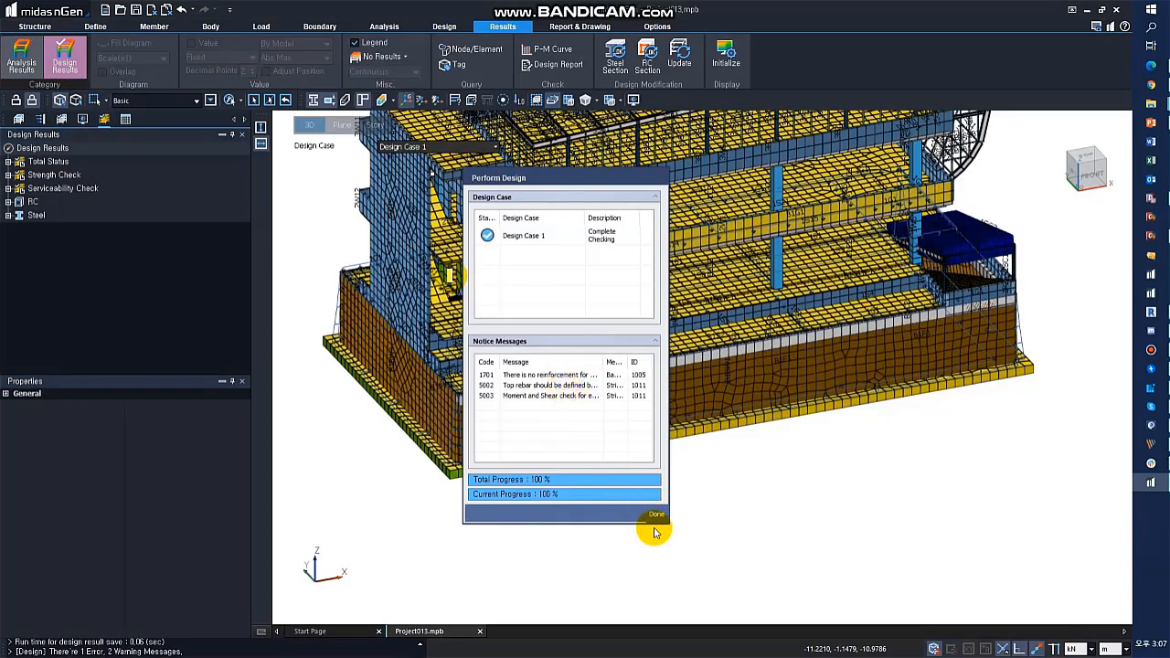
pyautogui.click(591, 376)
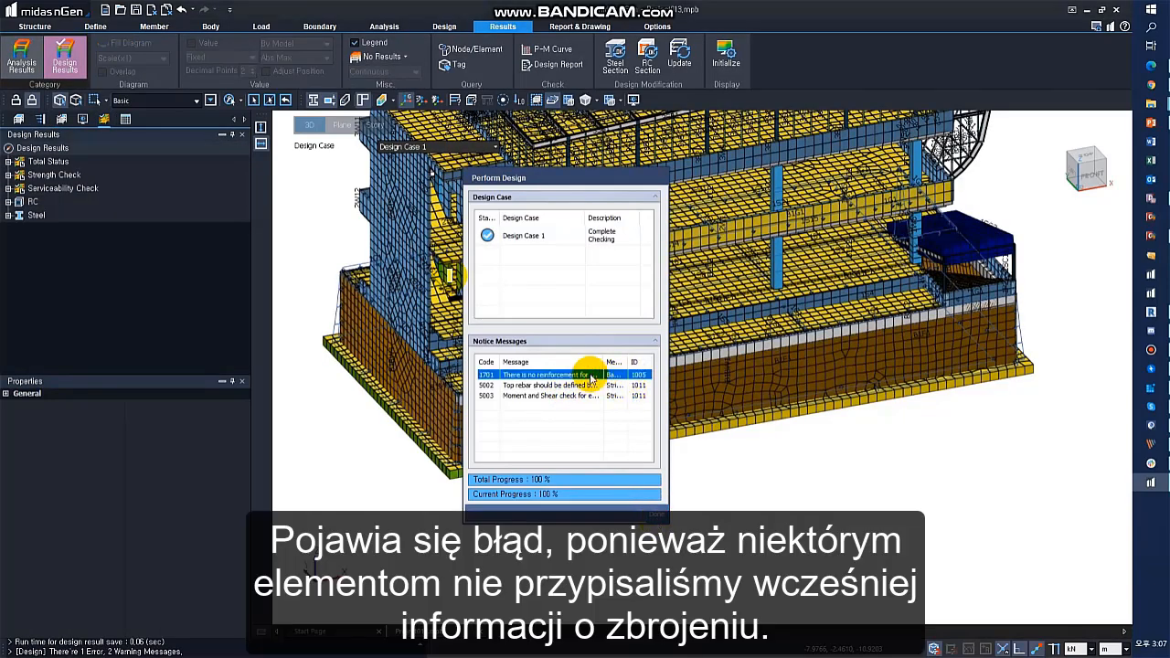
pyautogui.click(654, 514)
# Step: Define rebar for the front basement wall, copying the arrangement to members with the same property
pyautogui.click(568, 424)
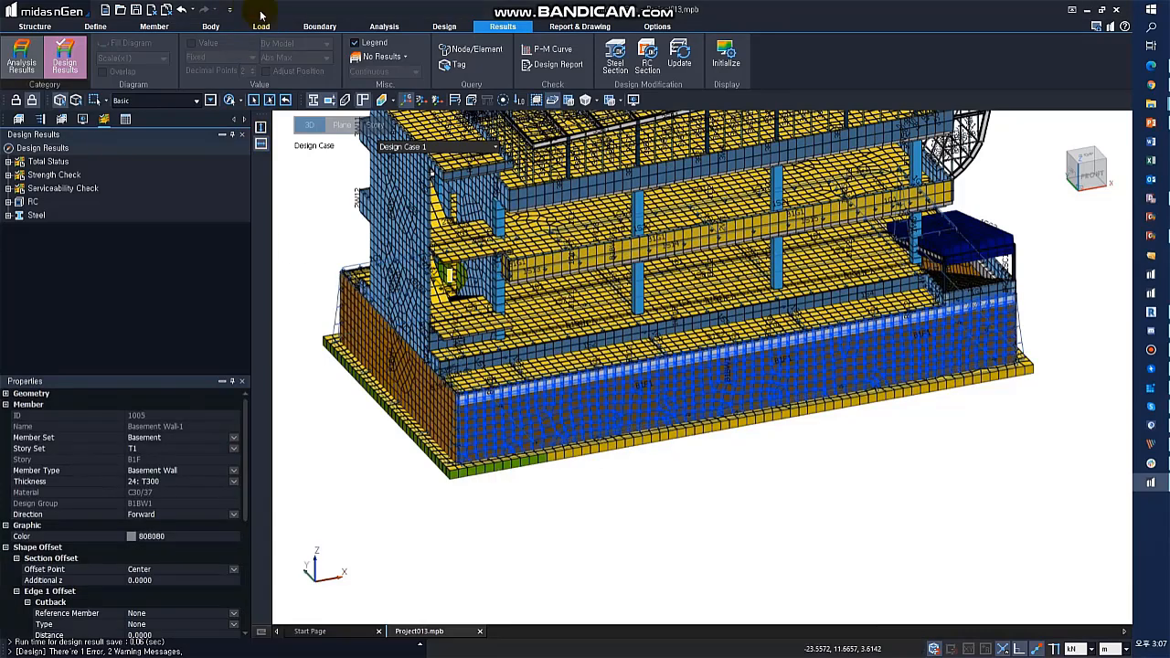
pyautogui.click(445, 26)
pyautogui.click(540, 411)
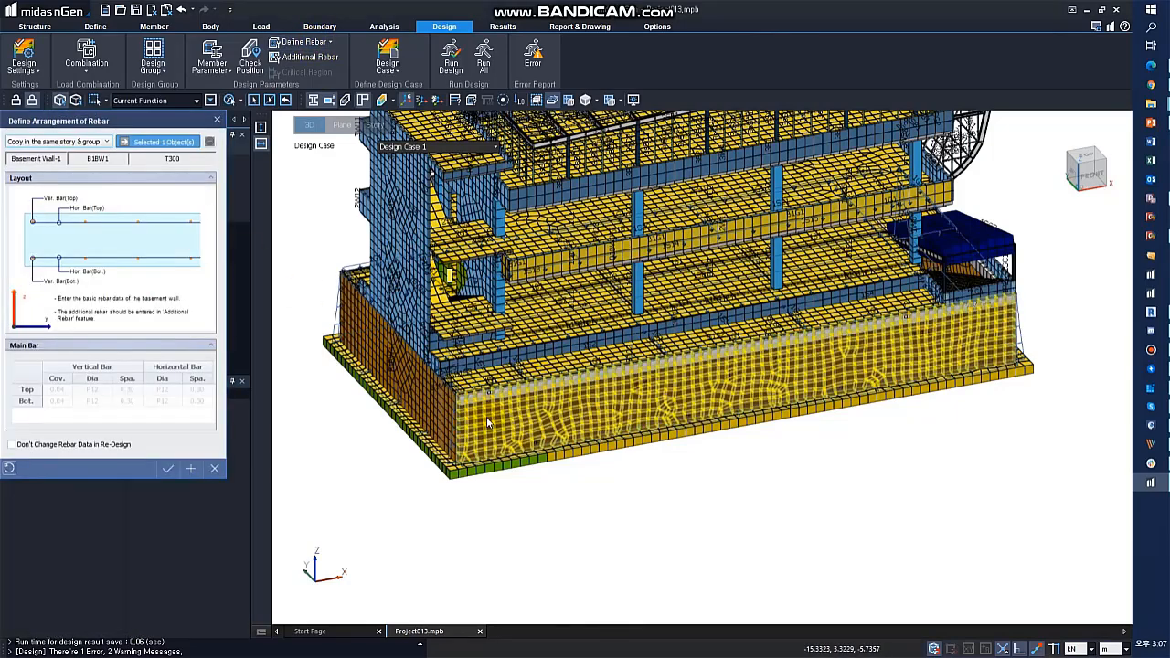
pyautogui.click(95, 146)
pyautogui.click(73, 162)
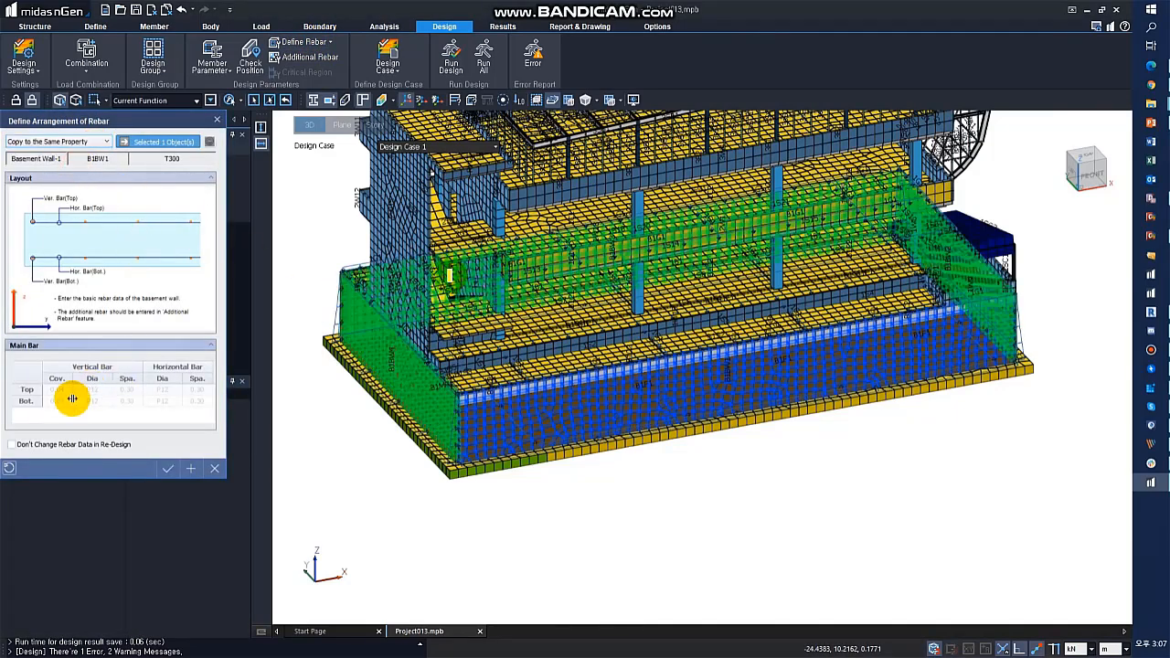
# Step: Set the basement wall's top vertical bars to P13 at 0.2 m spacing and its top horizontal bars to P13
pyautogui.click(108, 391)
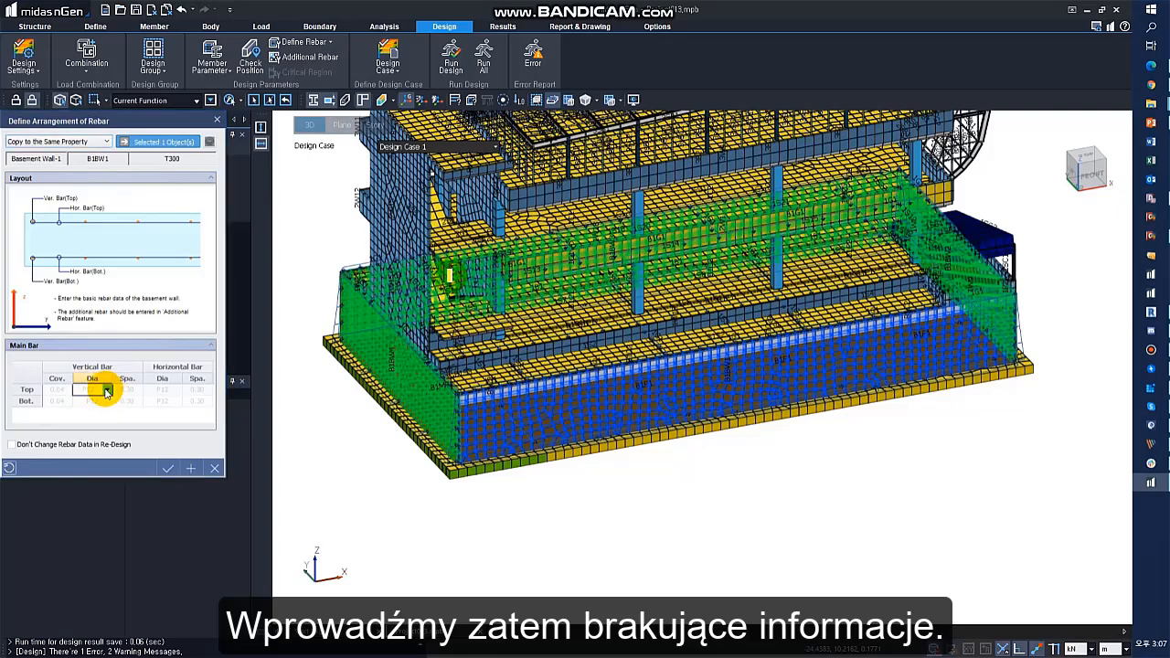
pyautogui.click(107, 389)
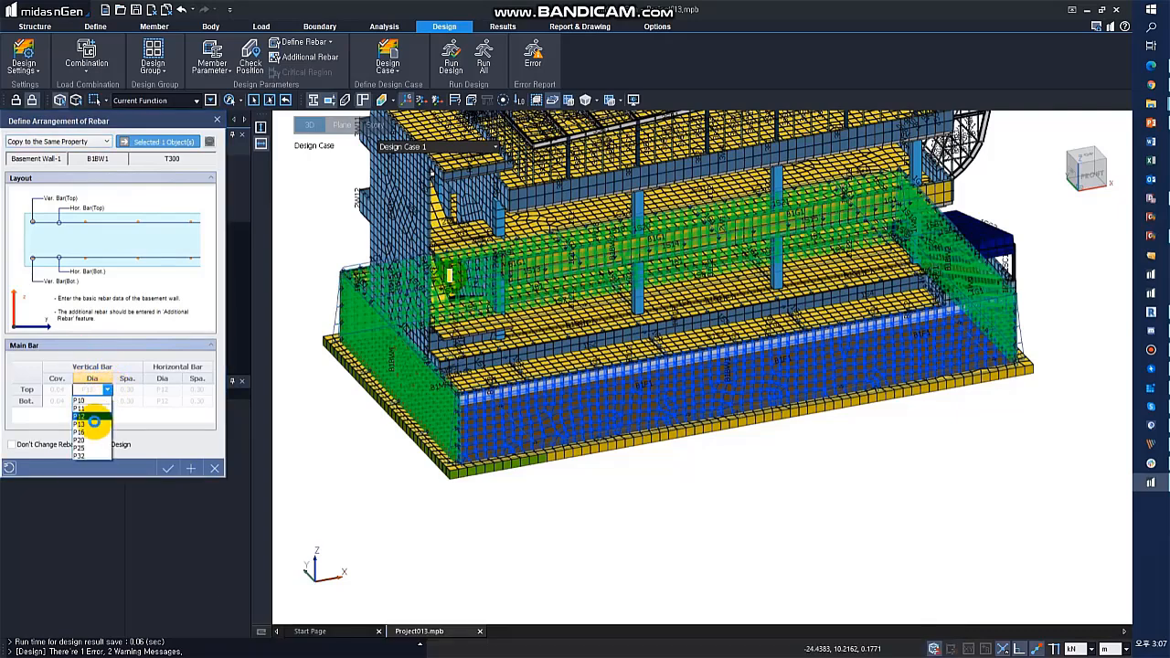
pyautogui.click(95, 422)
pyautogui.click(126, 390)
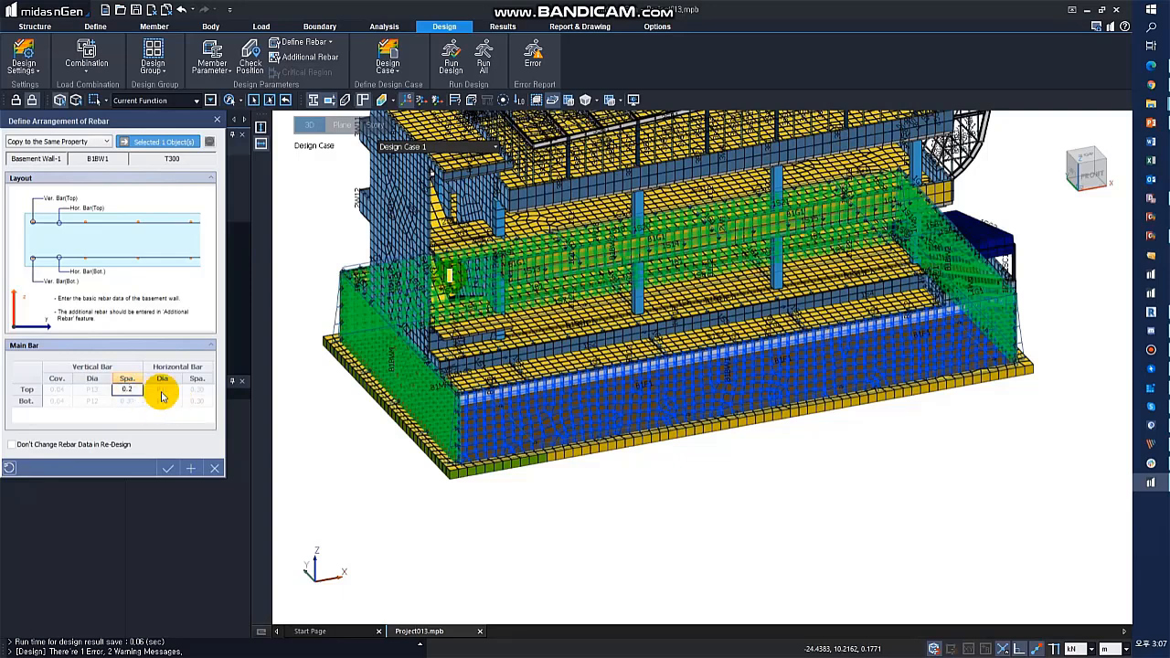
pyautogui.click(162, 391)
pyautogui.click(161, 422)
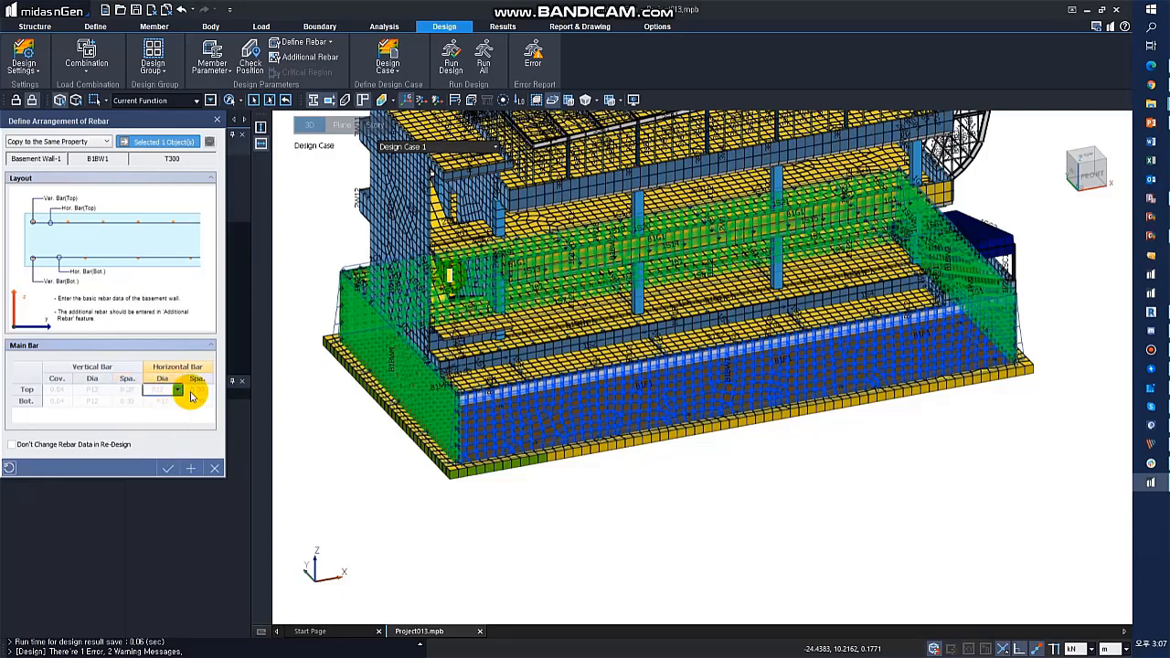
# Step: Set the basement wall's bottom vertical and horizontal bars to P13, with 0.2 m horizontal bar spacing, and apply the rebar
pyautogui.click(108, 403)
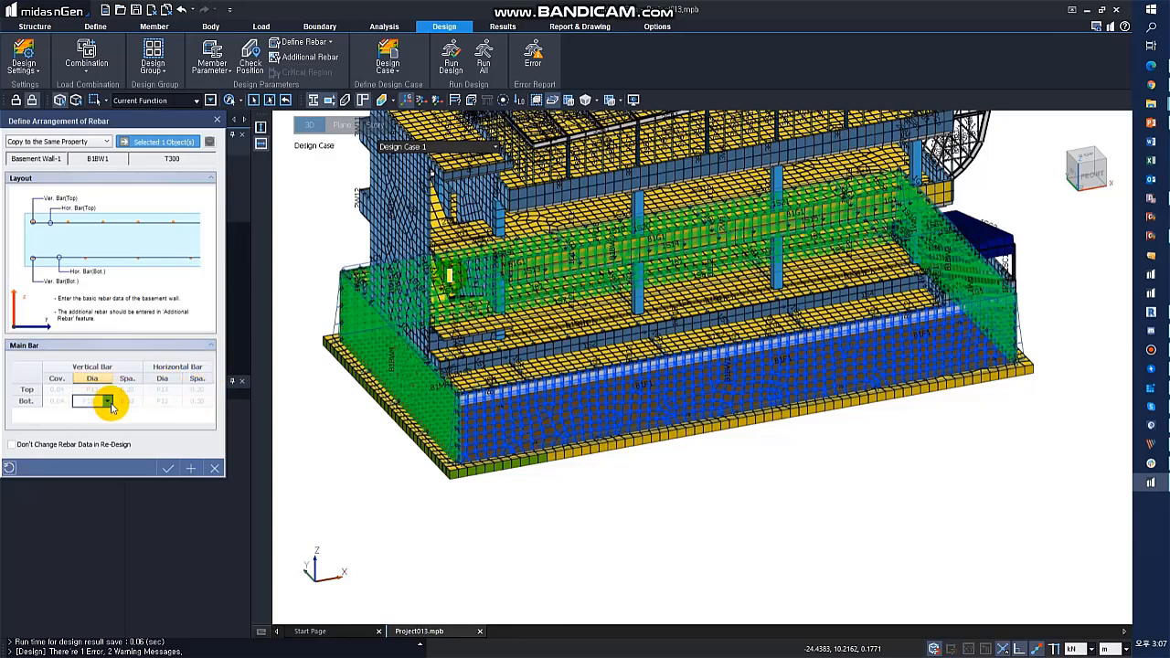
pyautogui.click(108, 402)
pyautogui.click(91, 444)
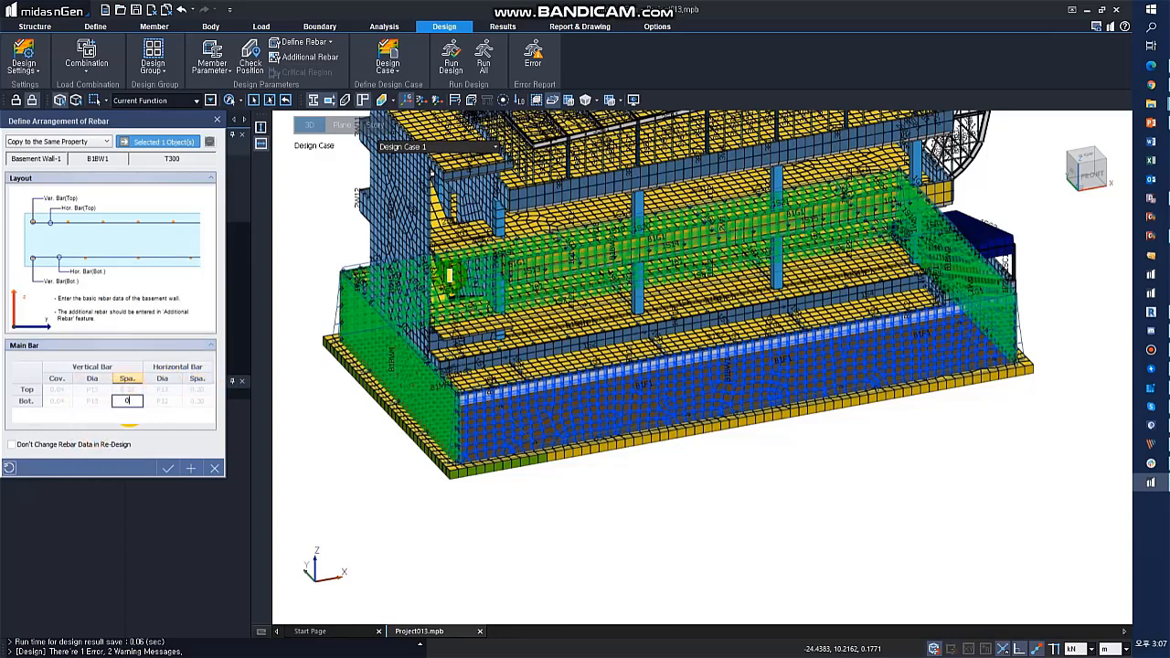
pyautogui.click(162, 402)
pyautogui.click(165, 402)
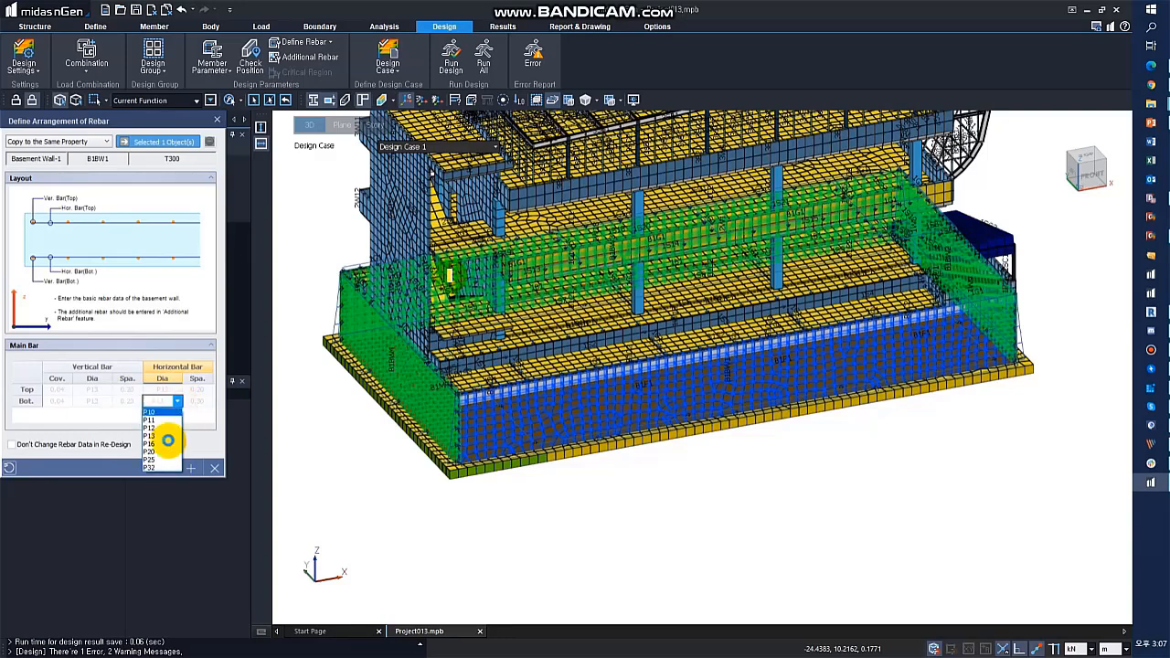
pyautogui.click(163, 437)
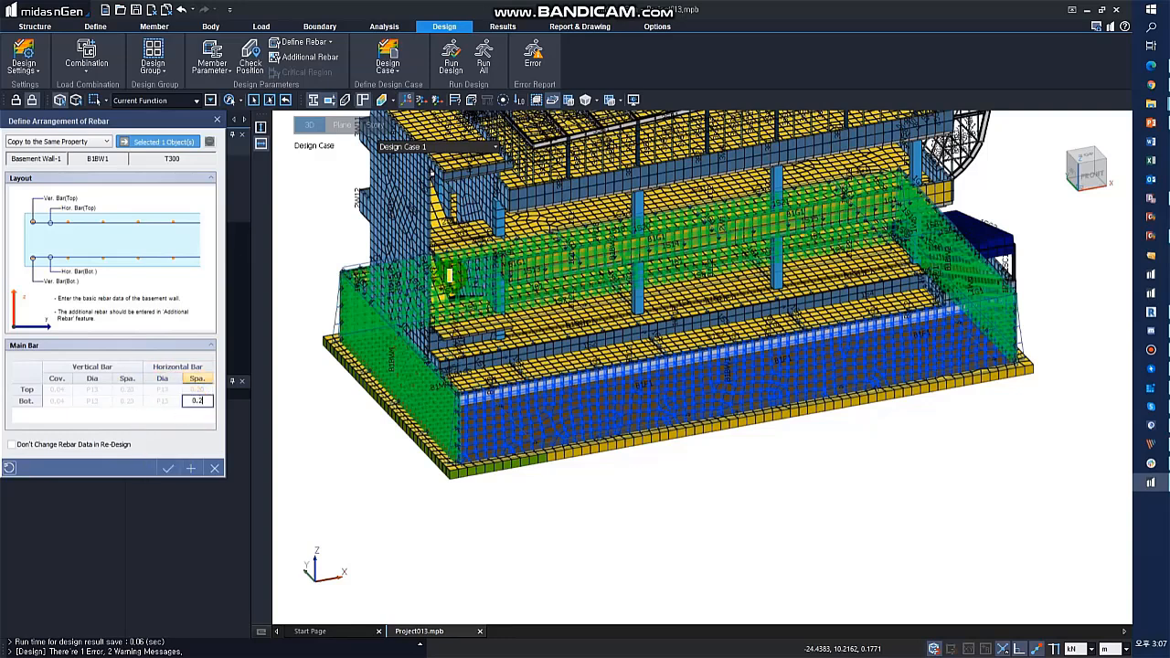
pyautogui.click(167, 470)
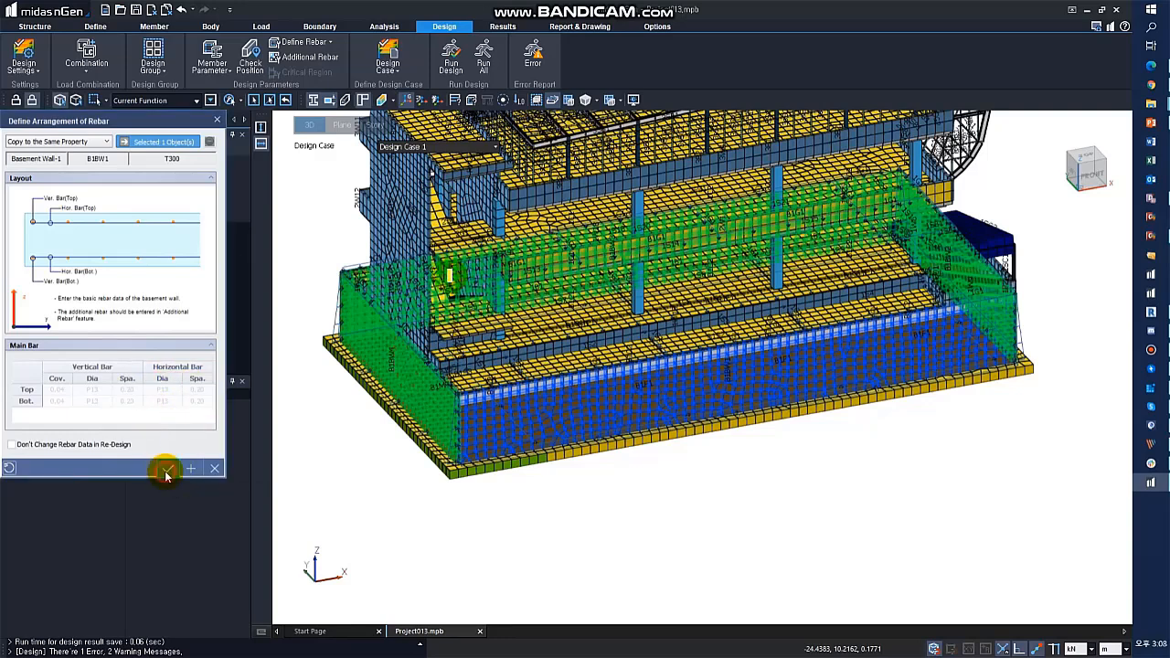
# Step: Add one layer of P13 top main bars to the strip footing in both directions and apply the rebar
pyautogui.click(603, 457)
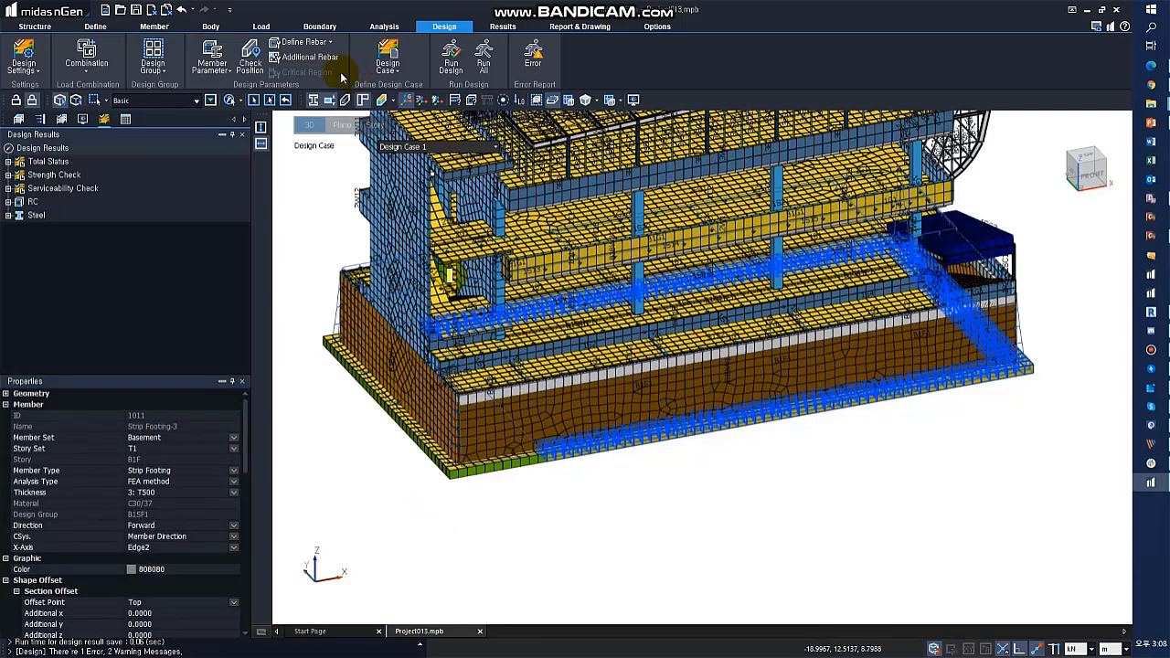
pyautogui.click(308, 46)
pyautogui.click(51, 430)
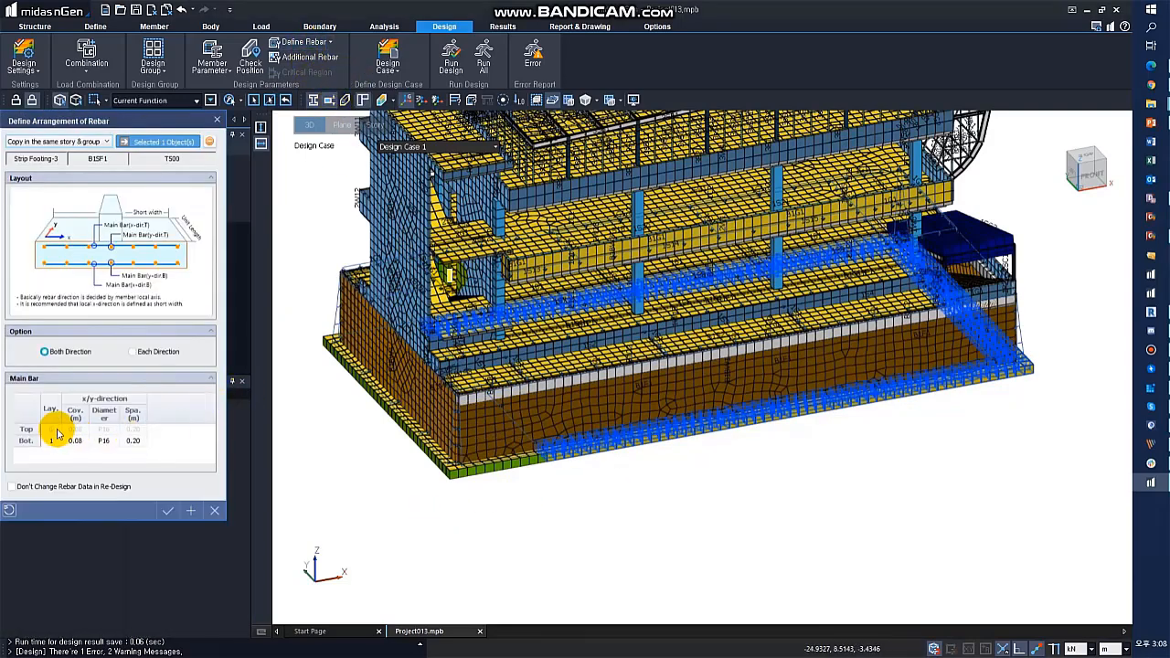
pyautogui.click(50, 446)
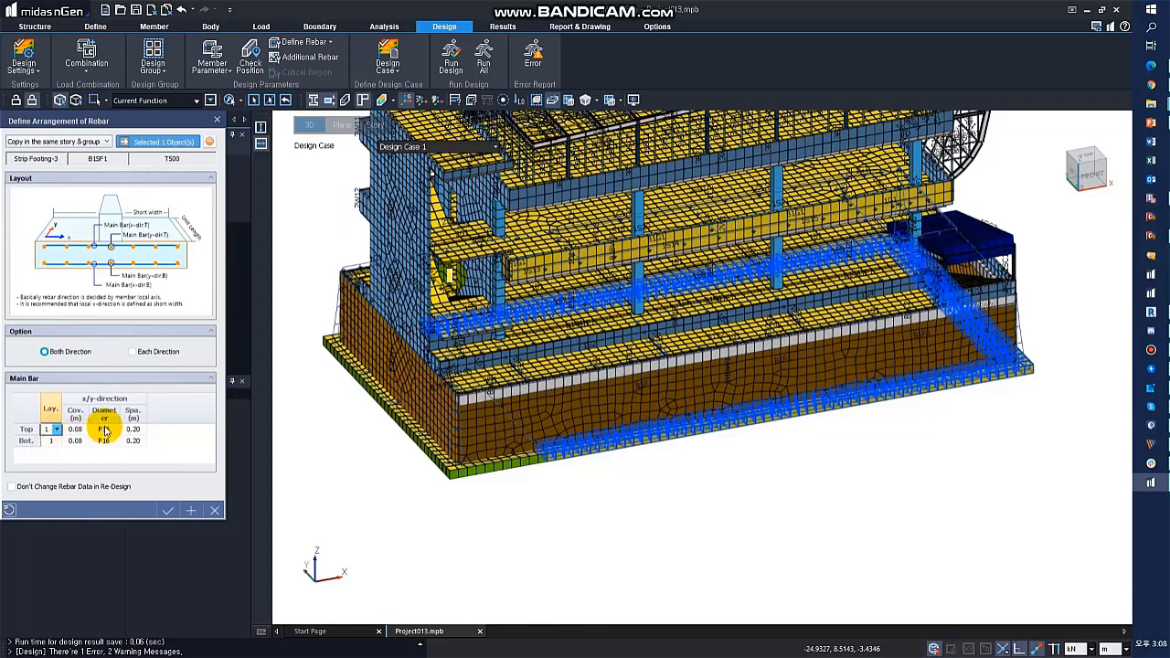
pyautogui.click(115, 429)
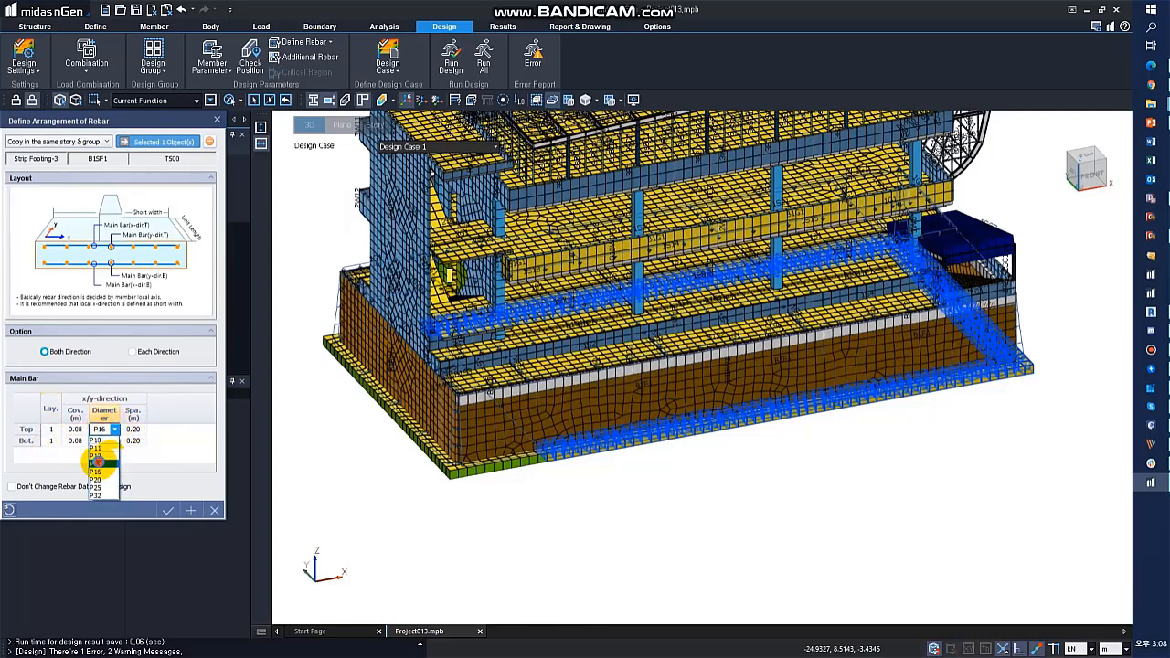
pyautogui.click(99, 464)
pyautogui.click(167, 510)
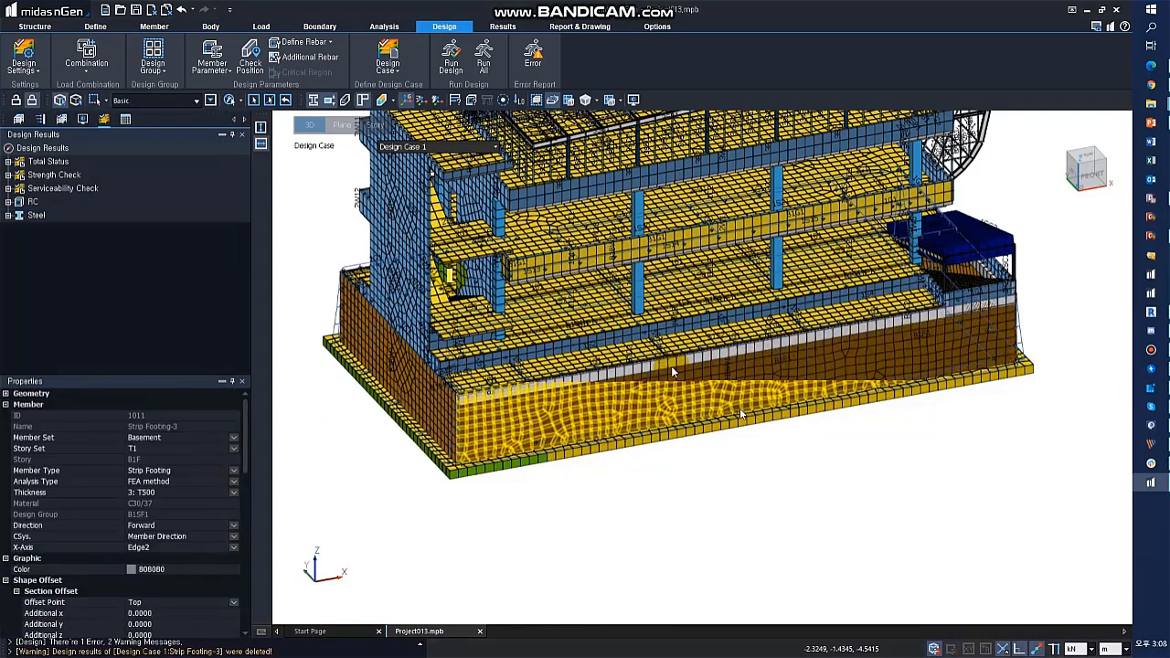
# Step: Rerun the design check for Design Case 1 without rebar auto-arrangement and display the total status of the members
pyautogui.click(450, 60)
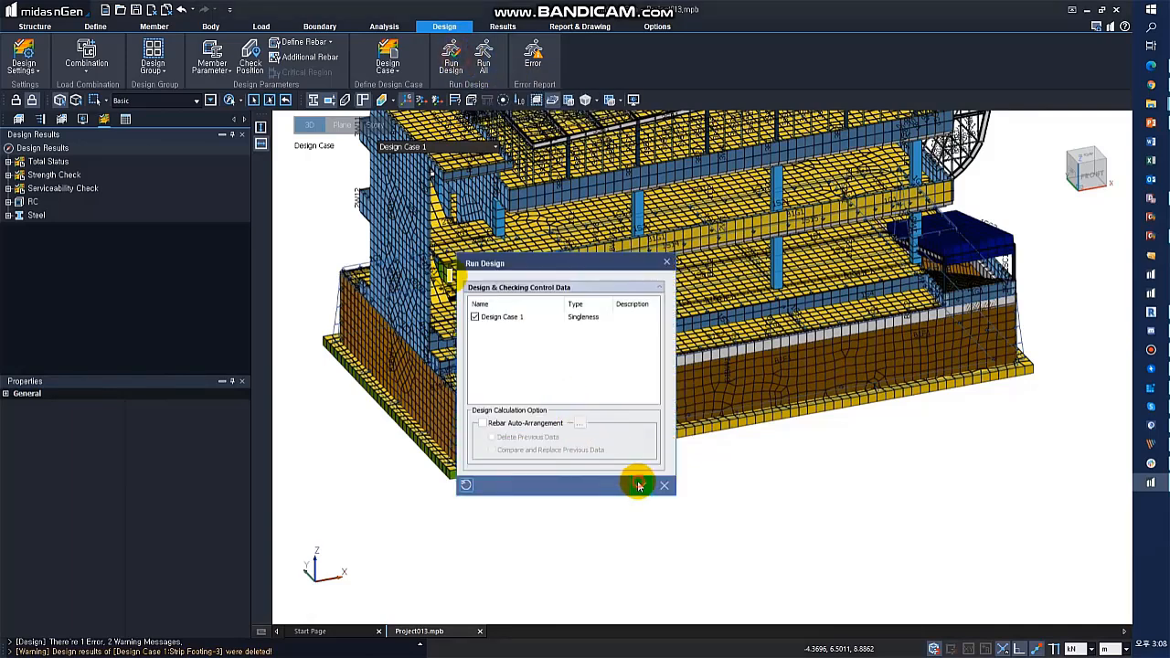
pyautogui.click(639, 486)
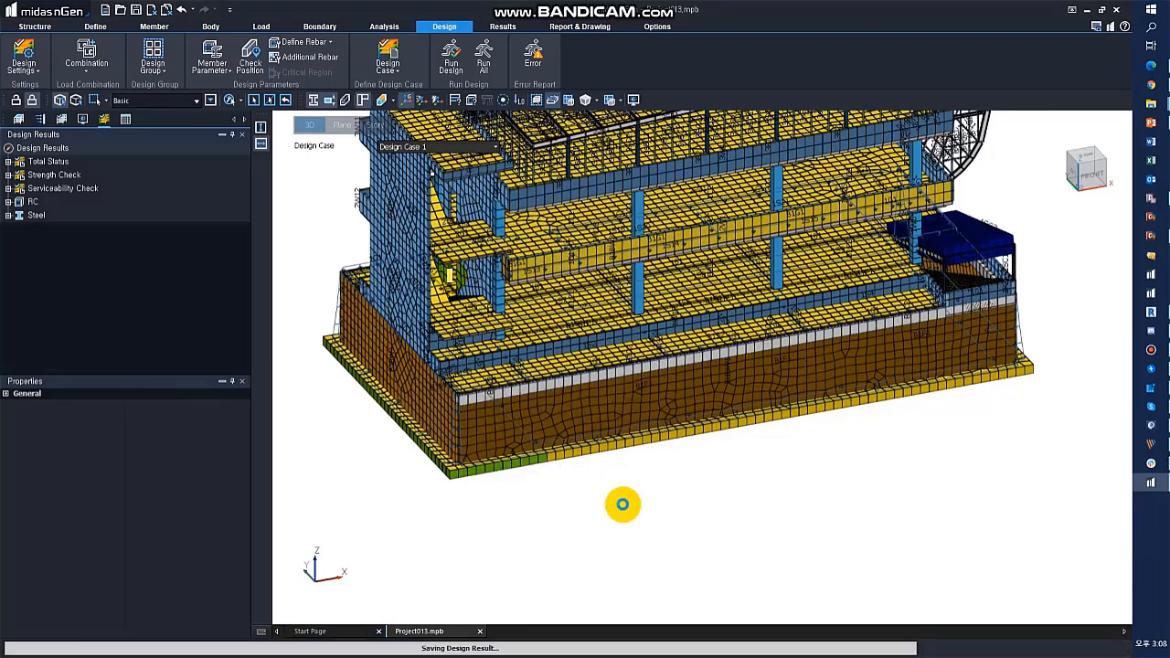
pyautogui.doubleClick(63, 164)
pyautogui.doubleClick(61, 176)
pyautogui.moveTo(688, 409); pyautogui.dragTo(672, 457, button='middle')
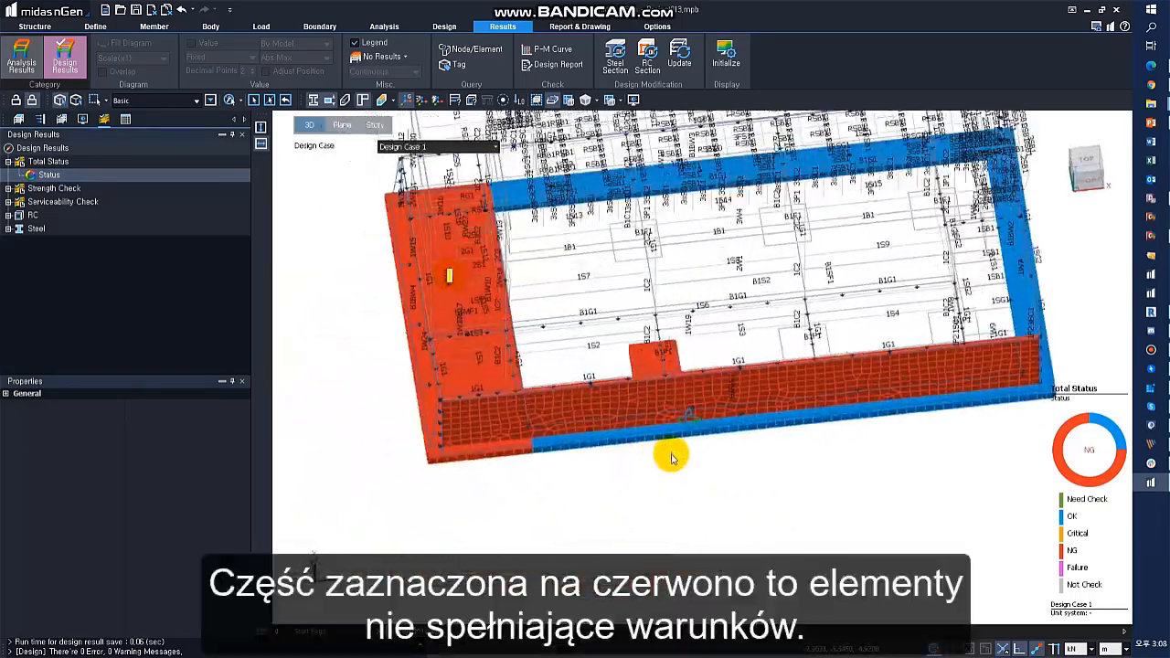
# Step: Generate the mat footing's design report, examine its moment, shear, two-way and pile shear checks, and close the report
pyautogui.click(449, 276)
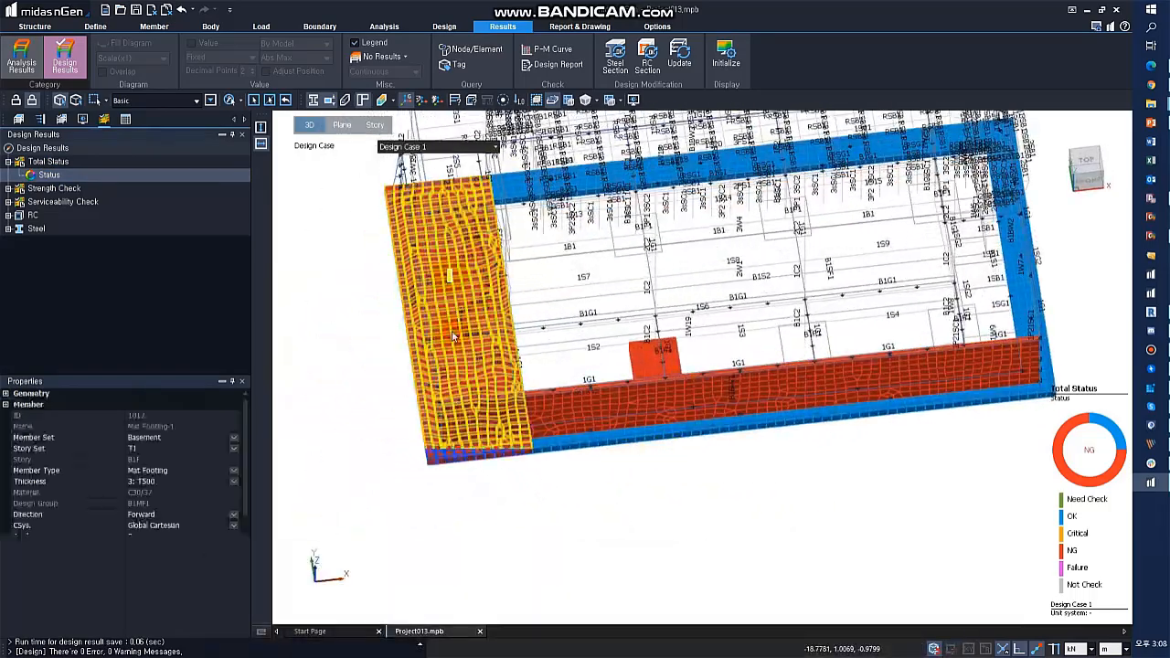
pyautogui.click(554, 66)
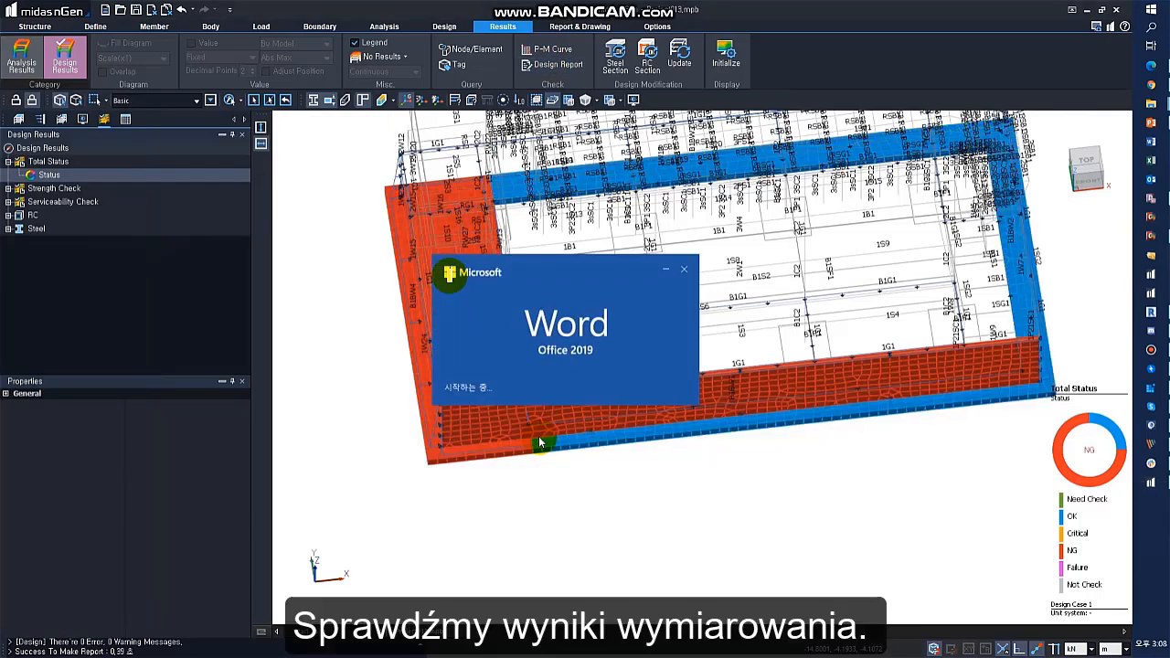
pyautogui.scroll(-3, 693, 447)
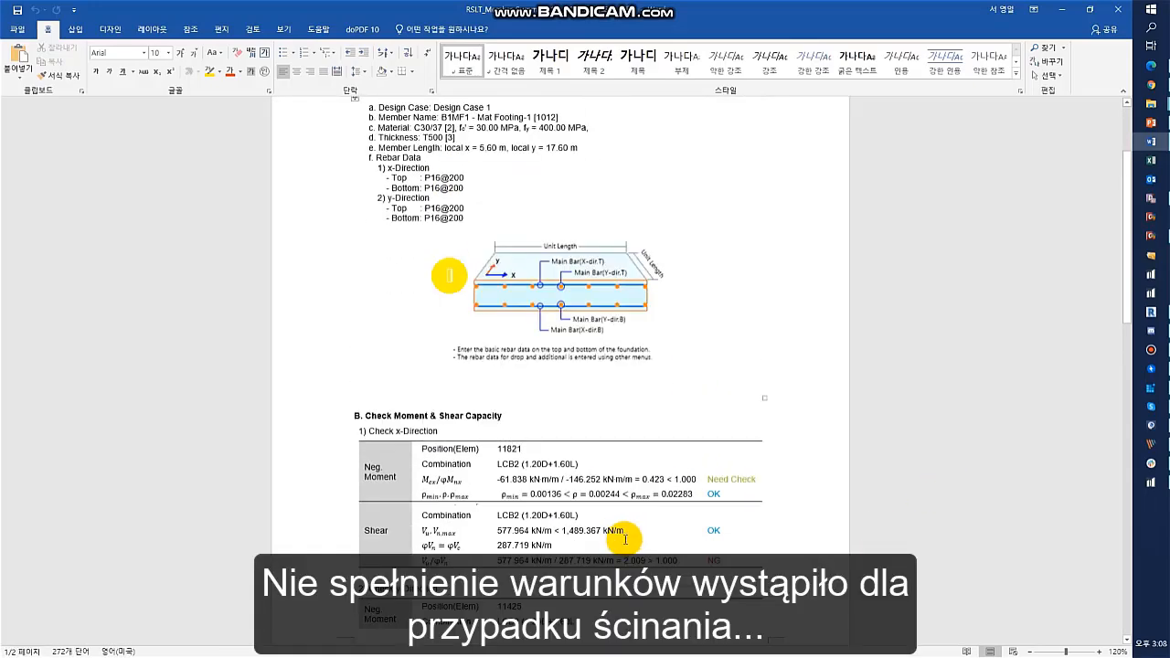
pyautogui.scroll(-2, 618, 553)
pyautogui.click(569, 548)
pyautogui.scroll(-3, 569, 553)
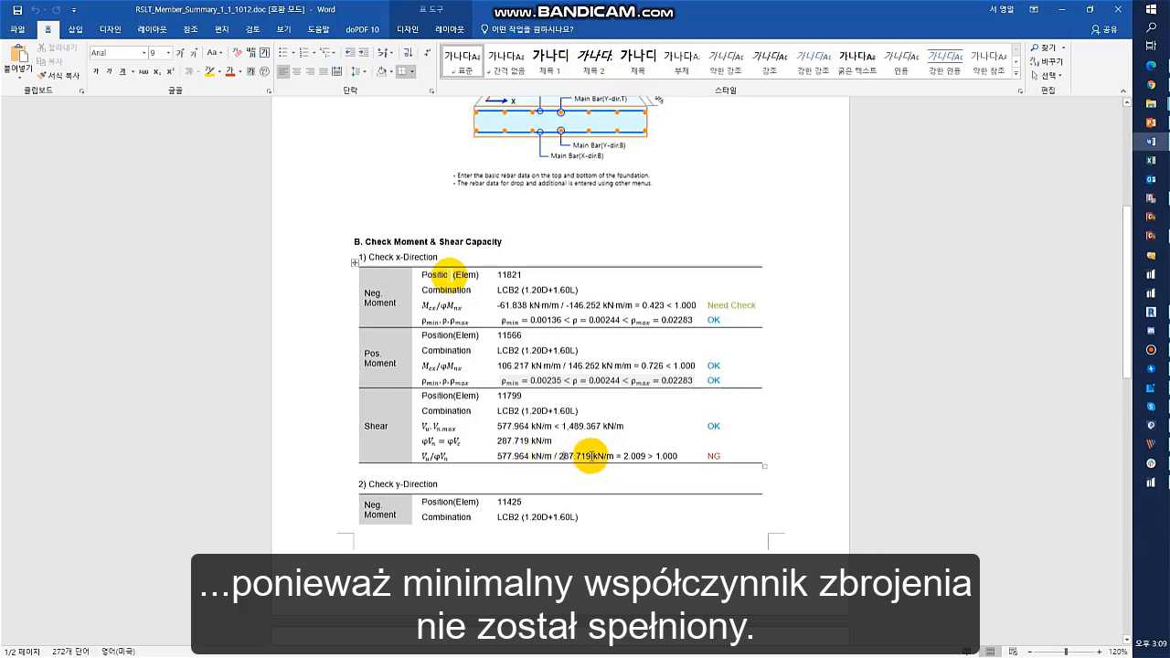
pyautogui.scroll(-11, 590, 455)
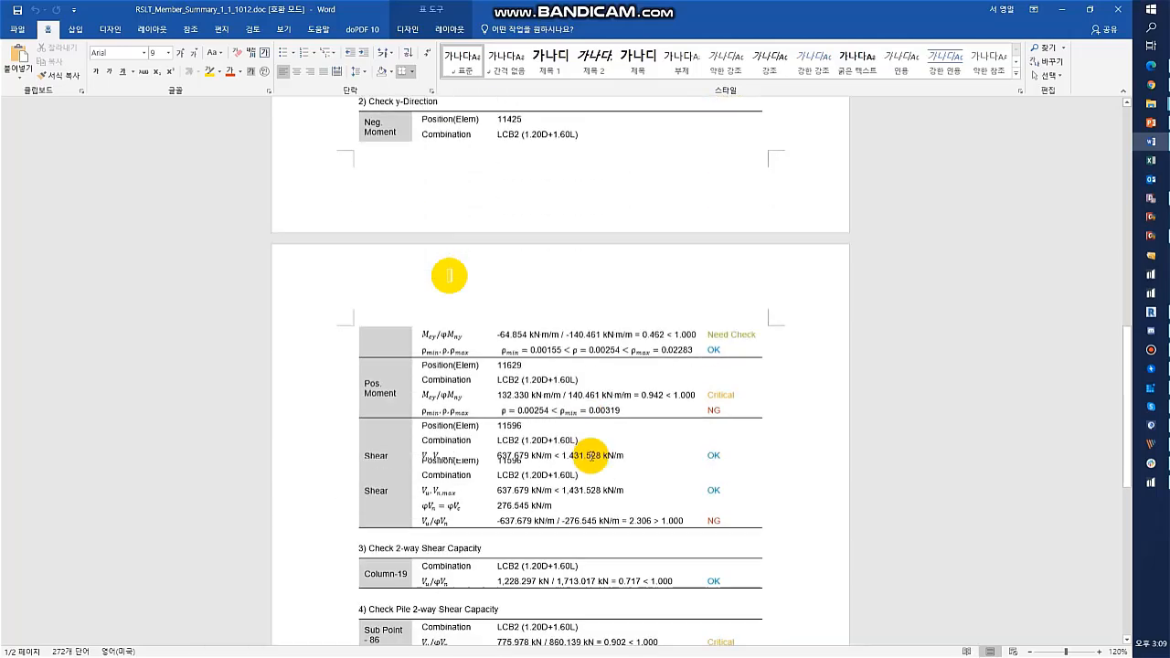
pyautogui.click(591, 410)
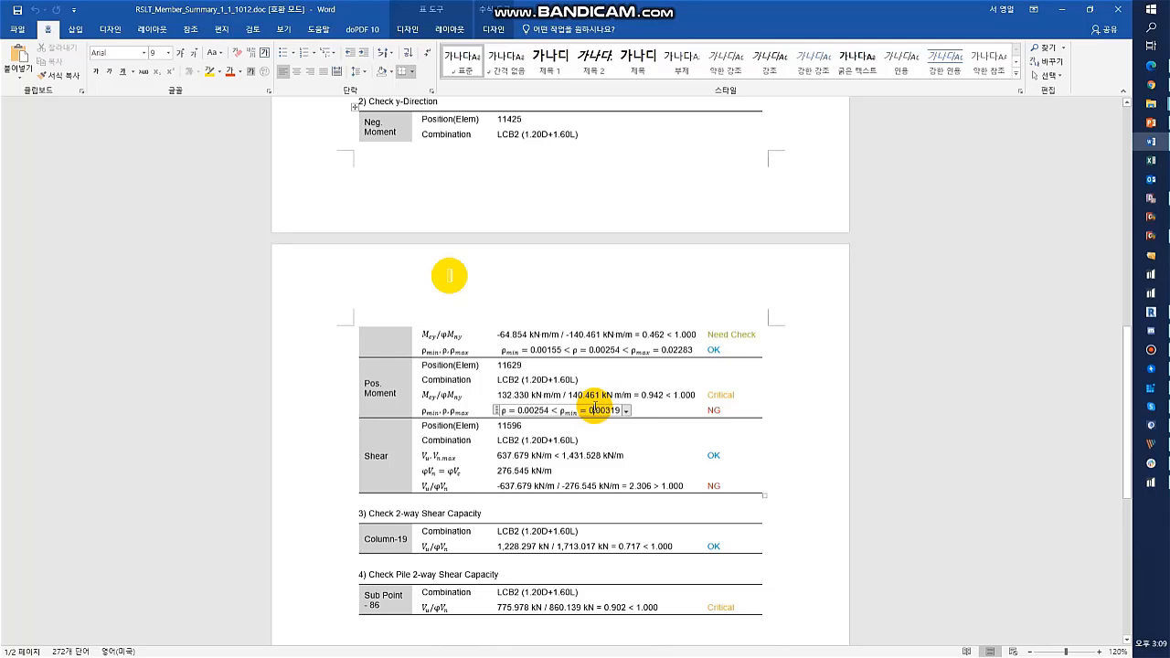
pyautogui.click(582, 486)
pyautogui.scroll(-2, 583, 486)
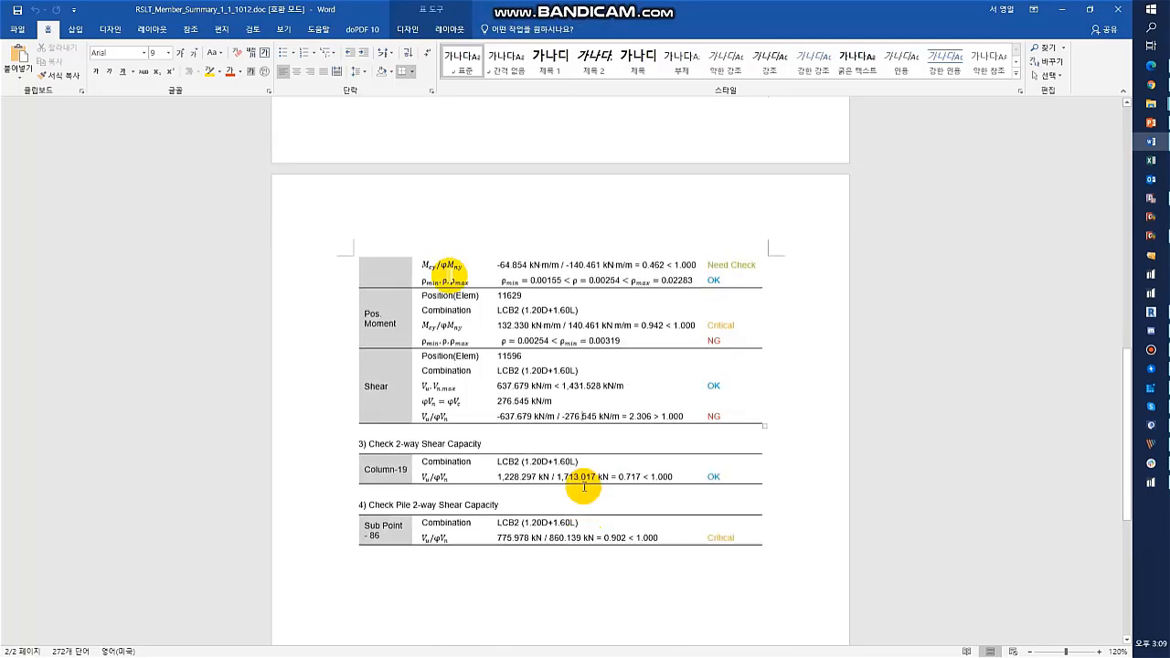
pyautogui.click(1121, 17)
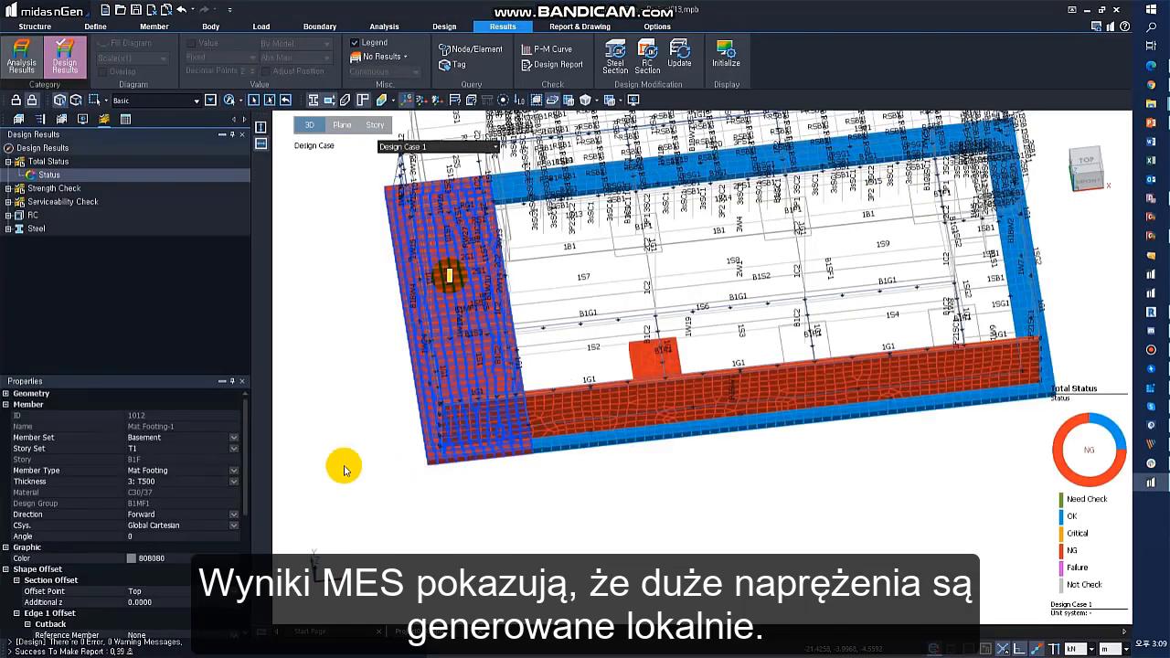
# Step: Try the T700 thickness on the mat footing and undo the change
pyautogui.click(203, 482)
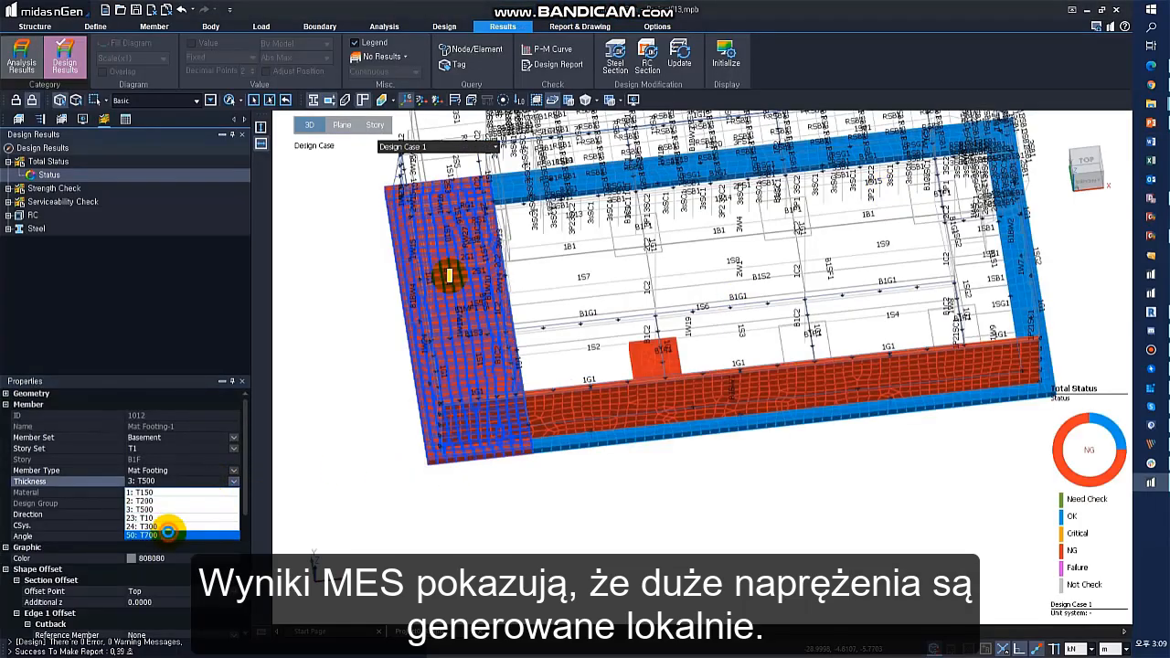
pyautogui.click(168, 533)
pyautogui.click(582, 360)
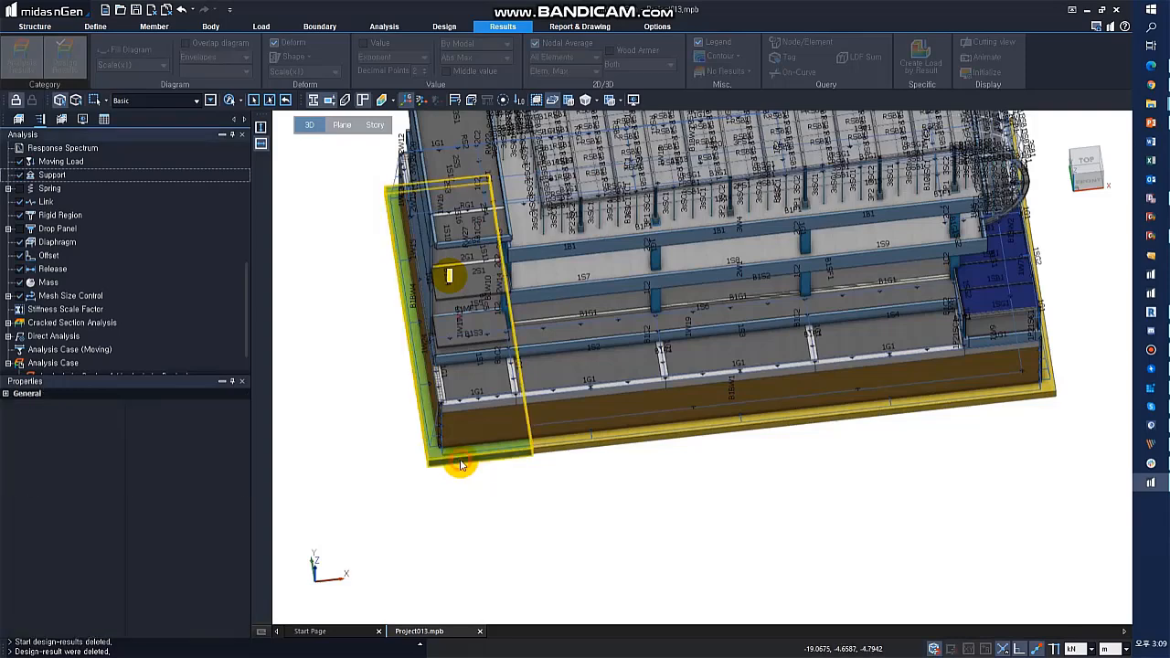
pyautogui.click(423, 452)
pyautogui.moveTo(423, 451); pyautogui.dragTo(539, 375, button='middle')
pyautogui.hotkey('ctrl', 'z')
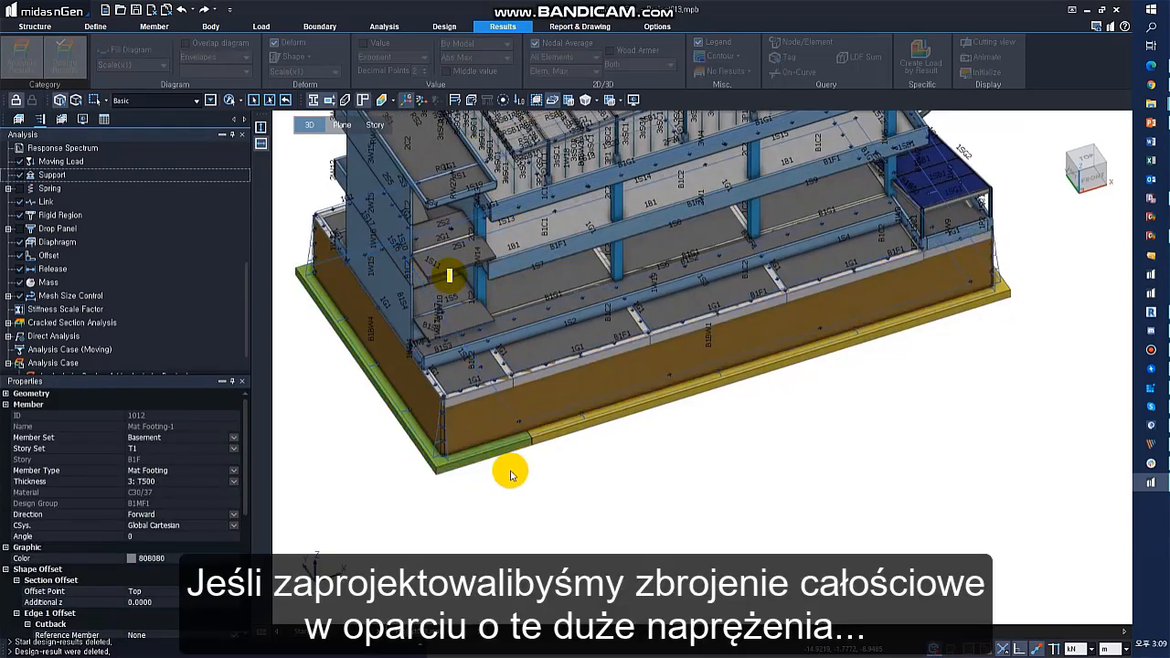
pyautogui.click(499, 458)
# Step: Set the design checking control for member forces to consider average design force with a 2.00 m averaging distance and apply it
pyautogui.click(445, 26)
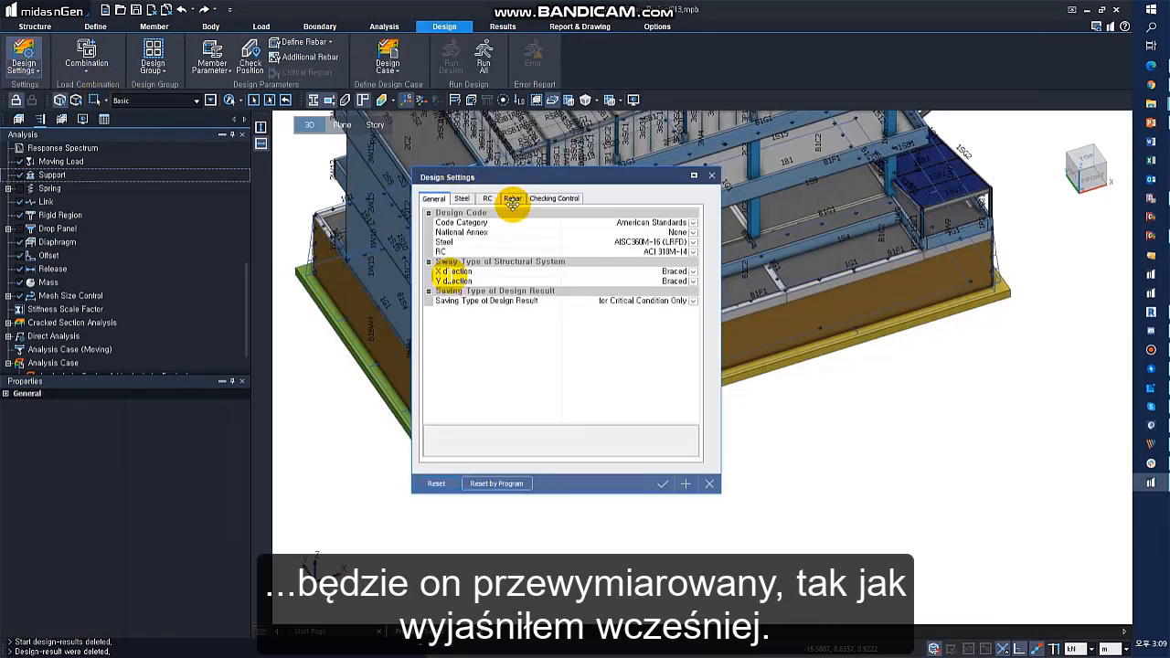
pyautogui.click(547, 200)
pyautogui.click(448, 370)
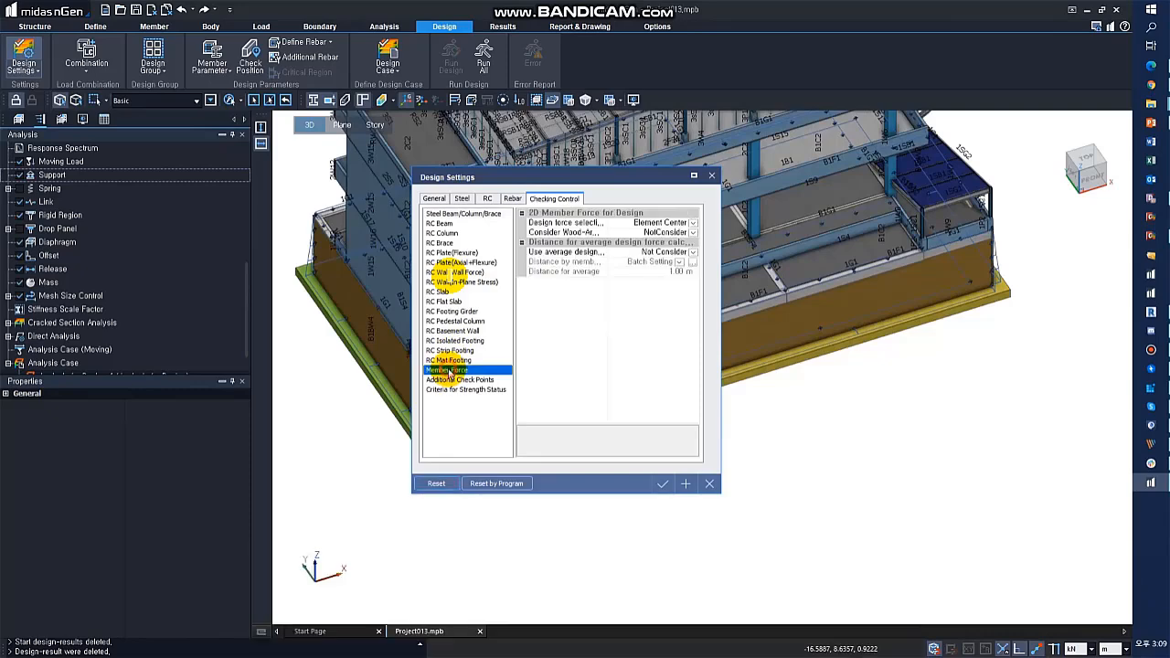
pyautogui.click(599, 253)
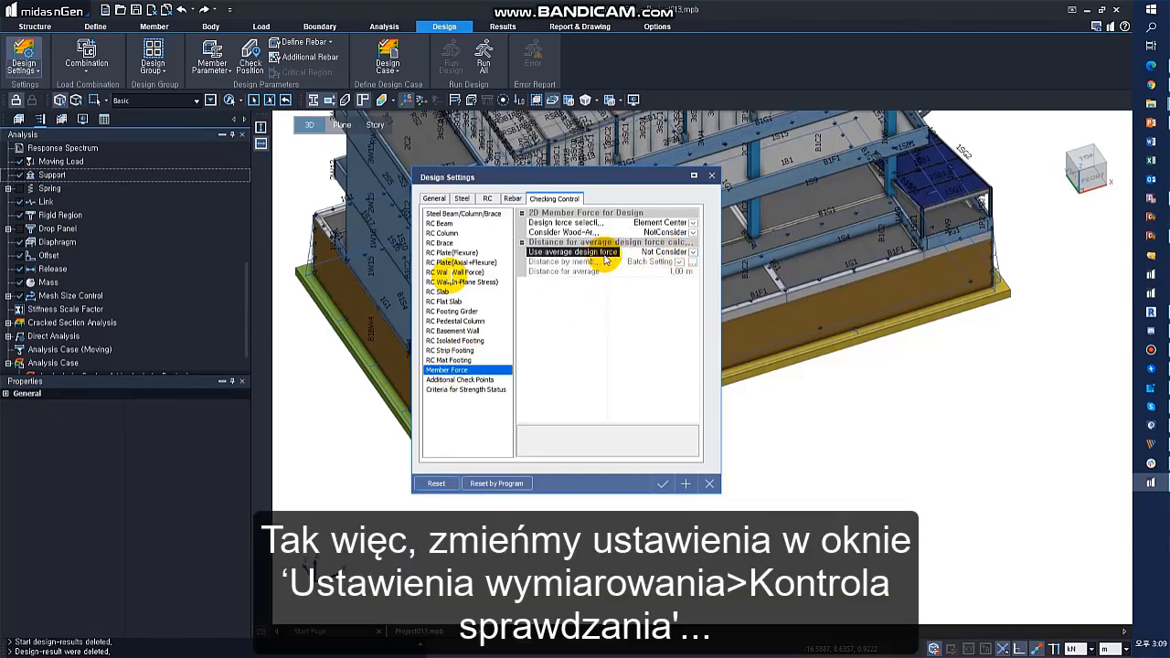
pyautogui.click(693, 252)
pyautogui.click(668, 263)
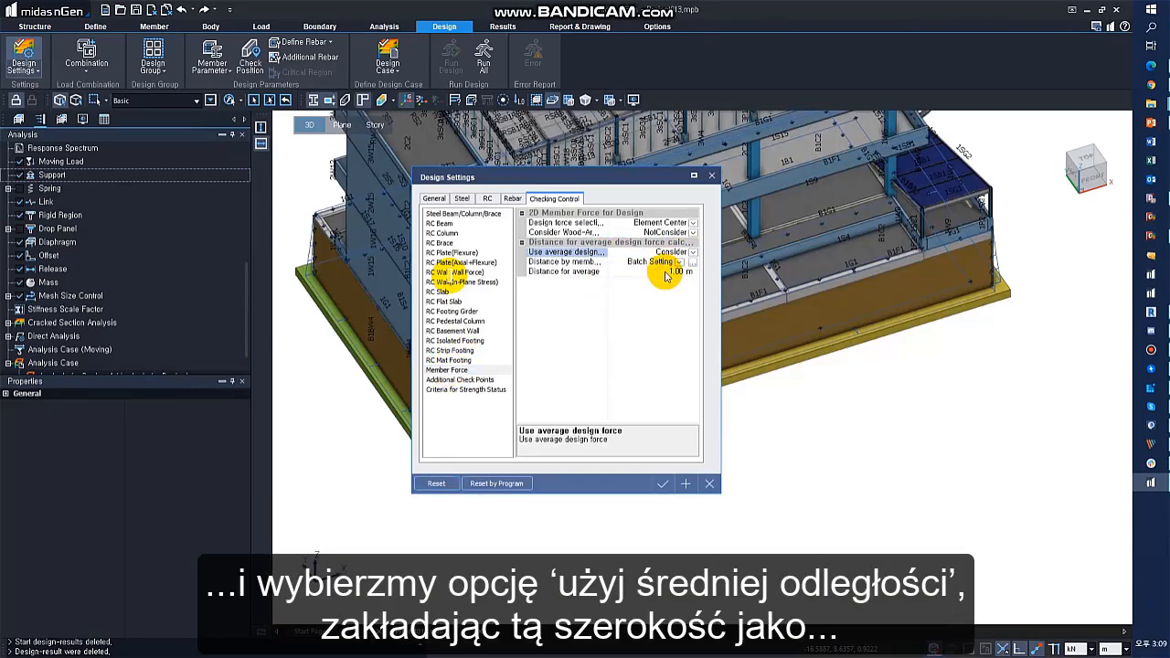
pyautogui.click(663, 271)
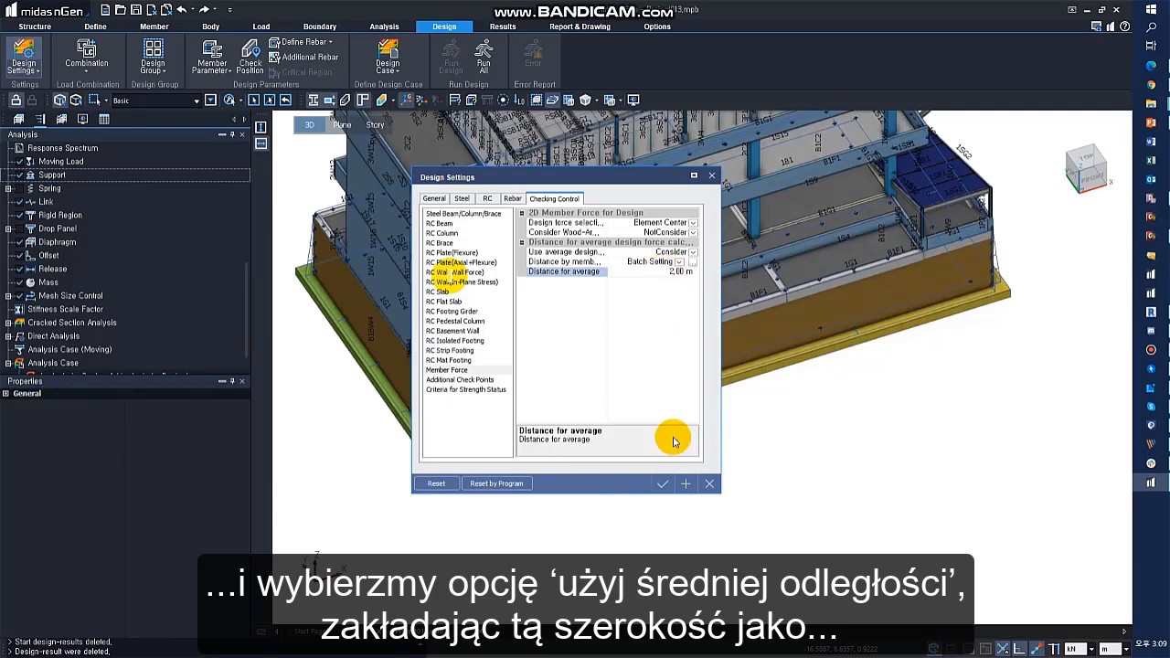
pyautogui.click(663, 485)
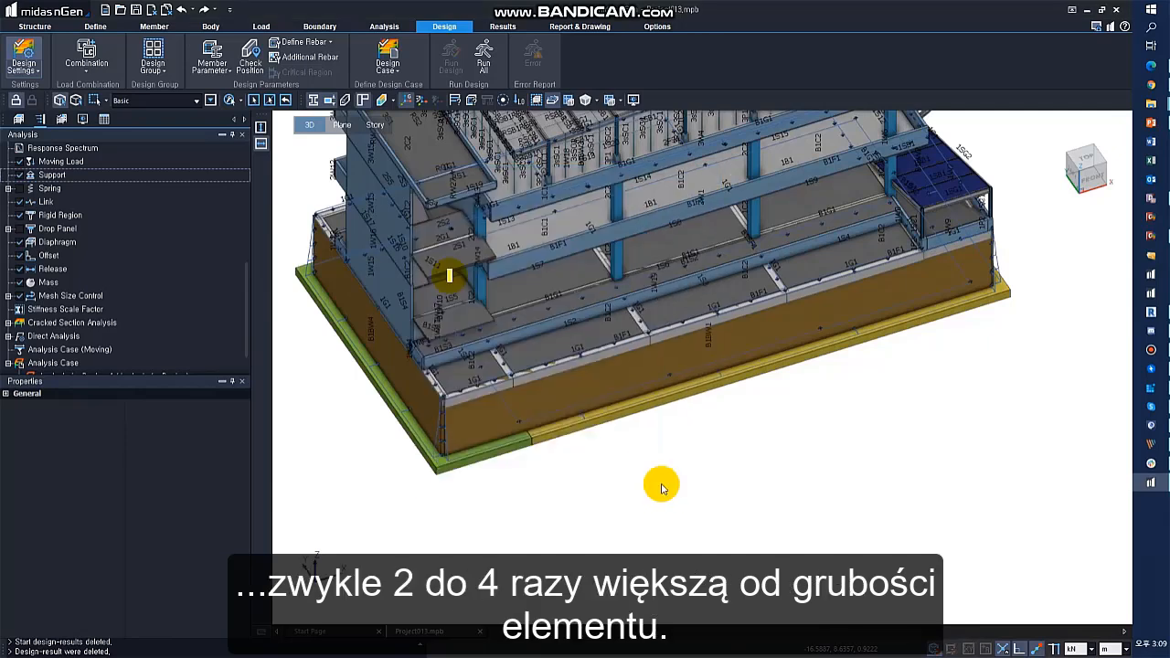
# Step: Rerun the structural analysis with the updated design force settings
pyautogui.click(503, 461)
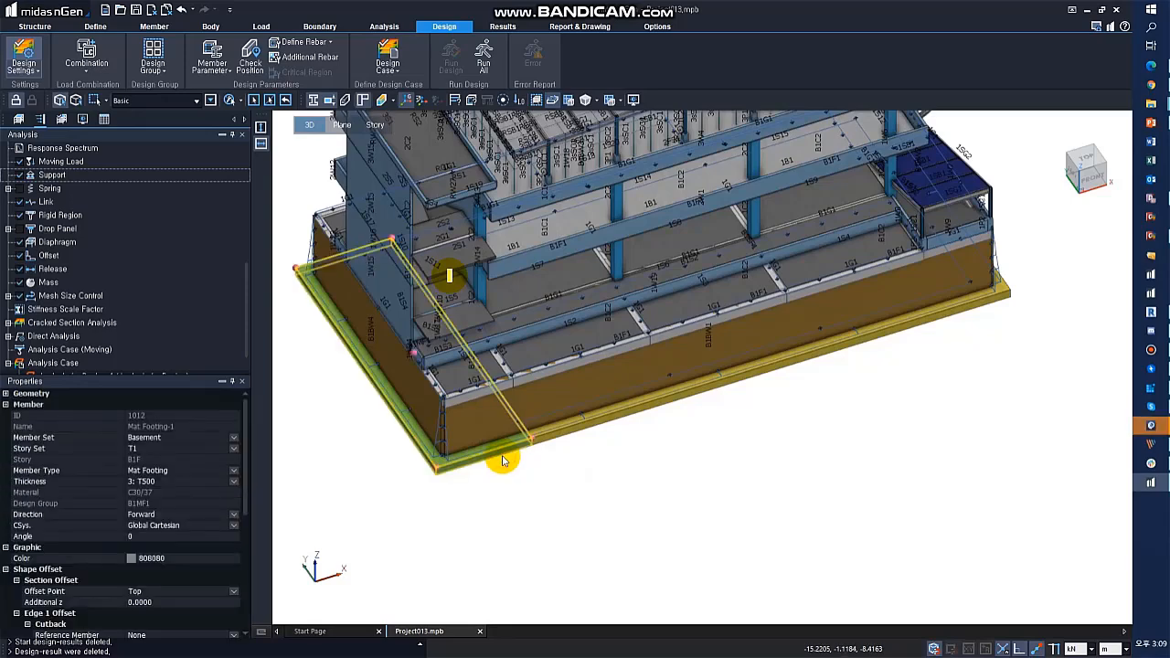
pyautogui.click(387, 63)
pyautogui.press('Return')
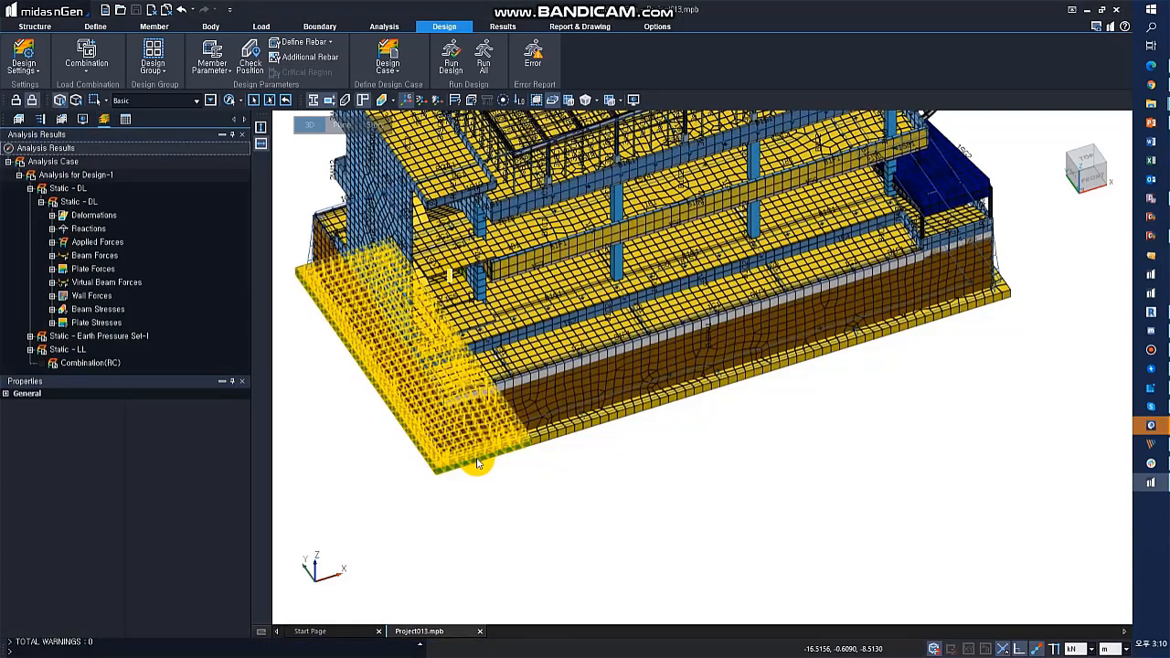
# Step: Set the mat footing's bottom main bars to P20 in both directions and apply the rebar arrangement
pyautogui.click(476, 464)
pyautogui.click(301, 42)
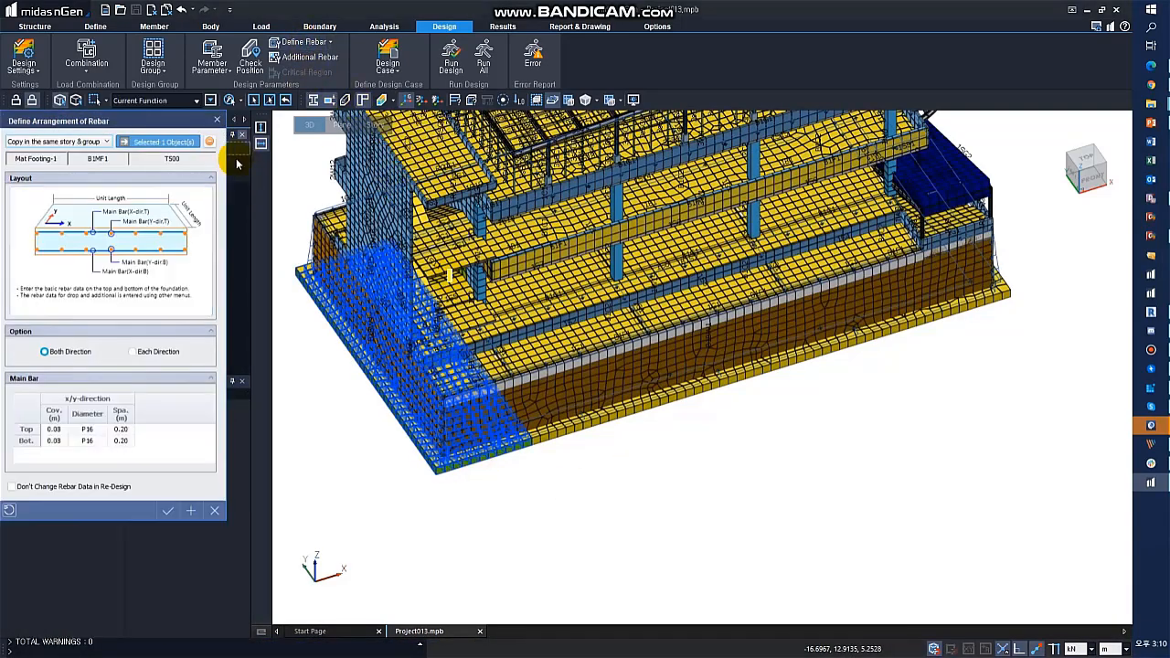
pyautogui.click(87, 441)
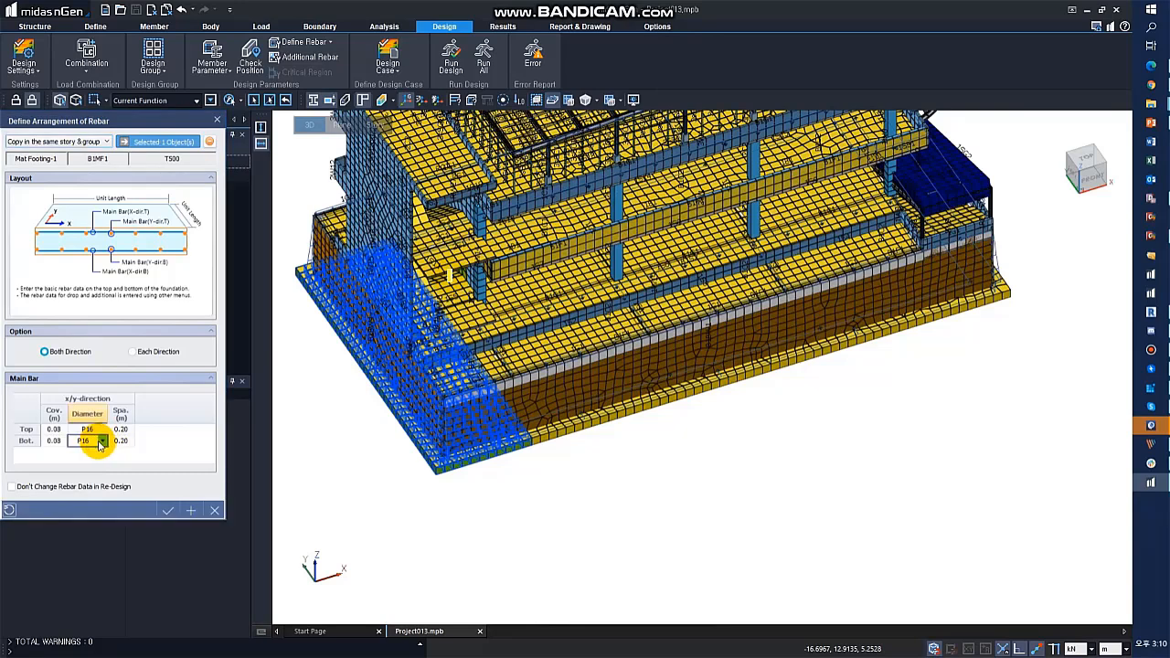
pyautogui.click(101, 440)
pyautogui.click(84, 490)
pyautogui.click(168, 510)
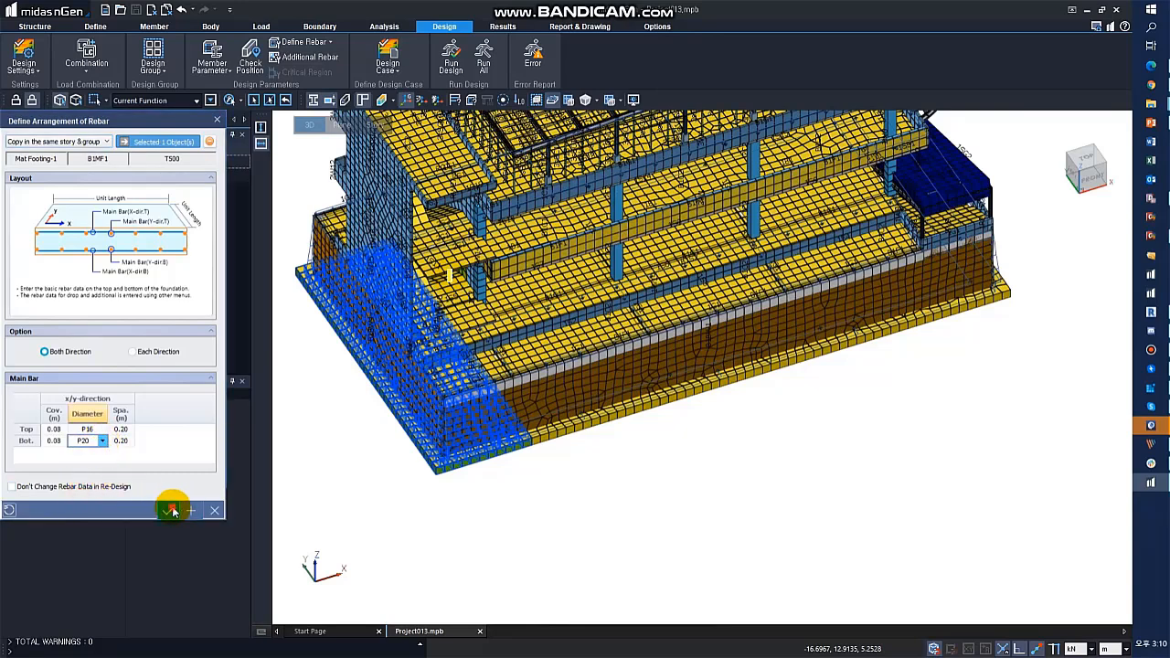
# Step: Run the design check for Design Case 1 without rebar auto-arrangement, display the total status and inspect the foundation members
pyautogui.click(451, 59)
pyautogui.click(555, 433)
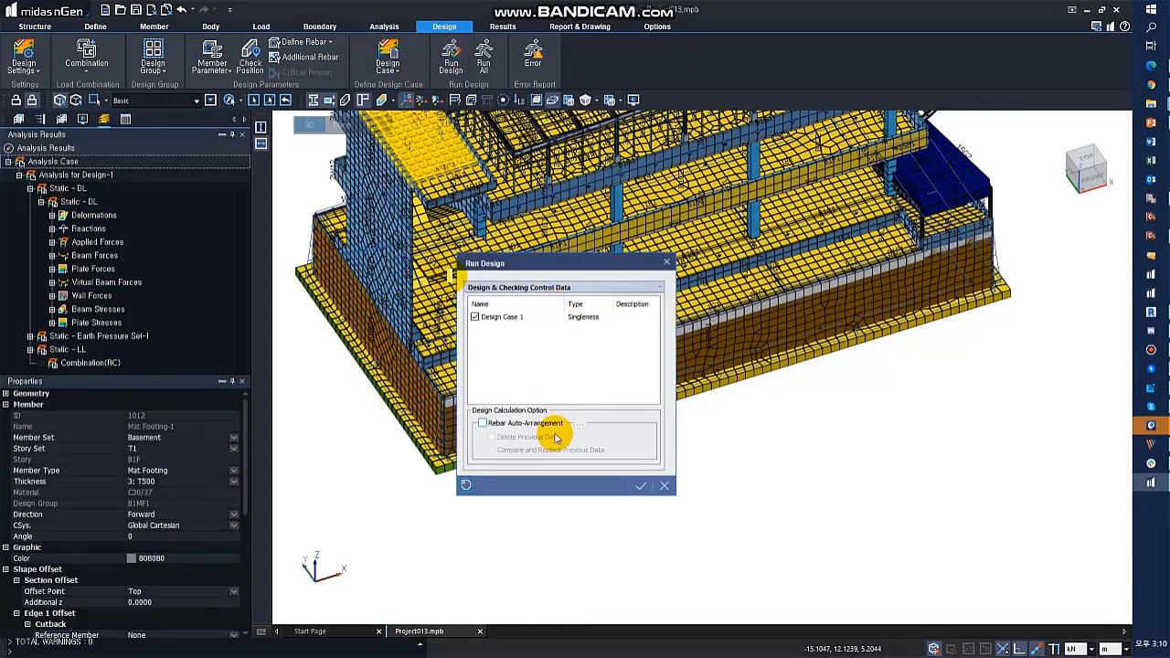
pyautogui.click(635, 471)
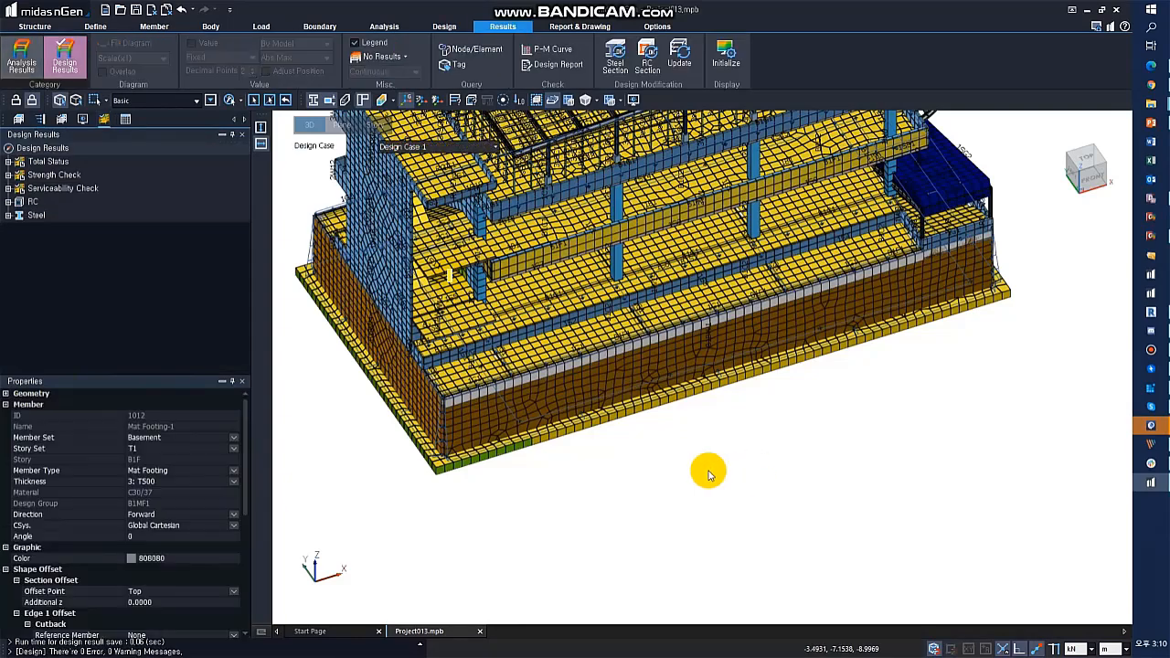
pyautogui.doubleClick(20, 159)
pyautogui.click(39, 175)
pyautogui.click(348, 343)
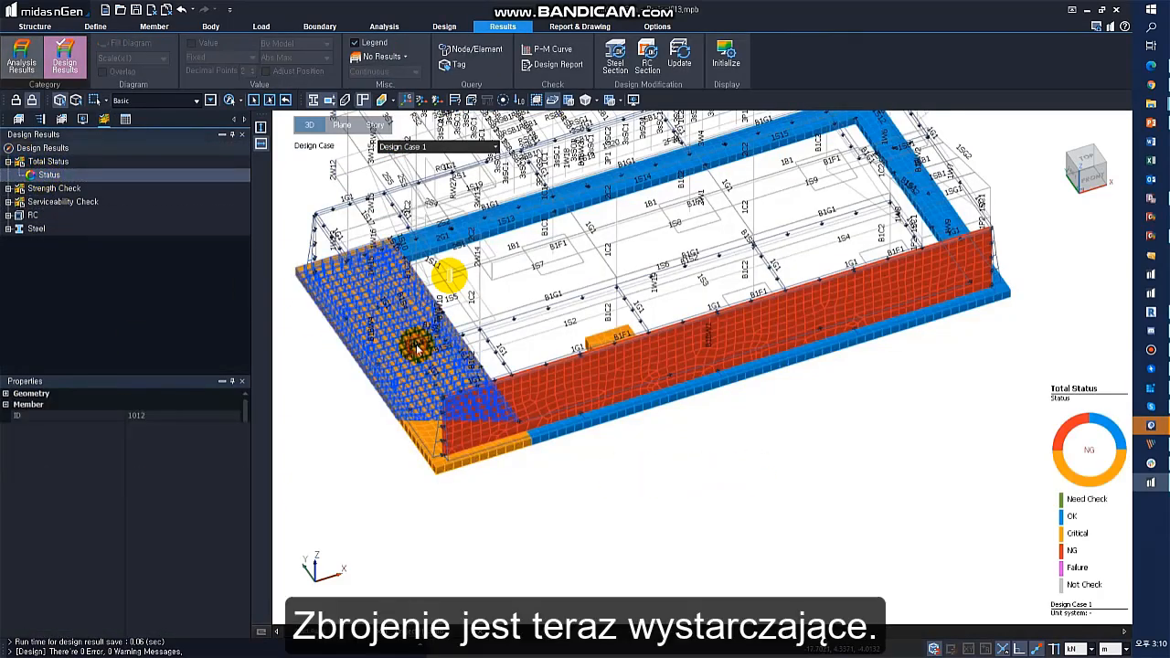
pyautogui.click(705, 436)
pyautogui.keyDown('ctrl'); pyautogui.moveTo(704, 432); pyautogui.dragTo(759, 388, button='middle'); pyautogui.keyUp('ctrl')
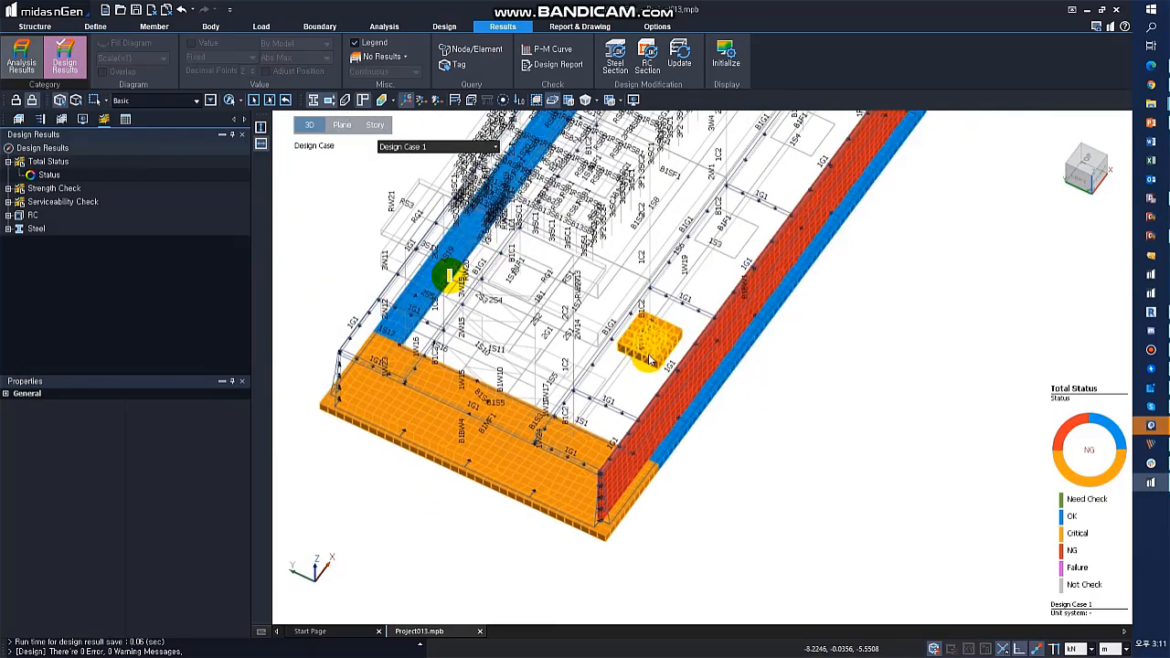
# Step: Select the long front basement wall and display only that wall
pyautogui.click(677, 384)
pyautogui.keyDown('ctrl'); pyautogui.moveTo(773, 423); pyautogui.dragTo(758, 402, button='middle'); pyautogui.keyUp('ctrl')
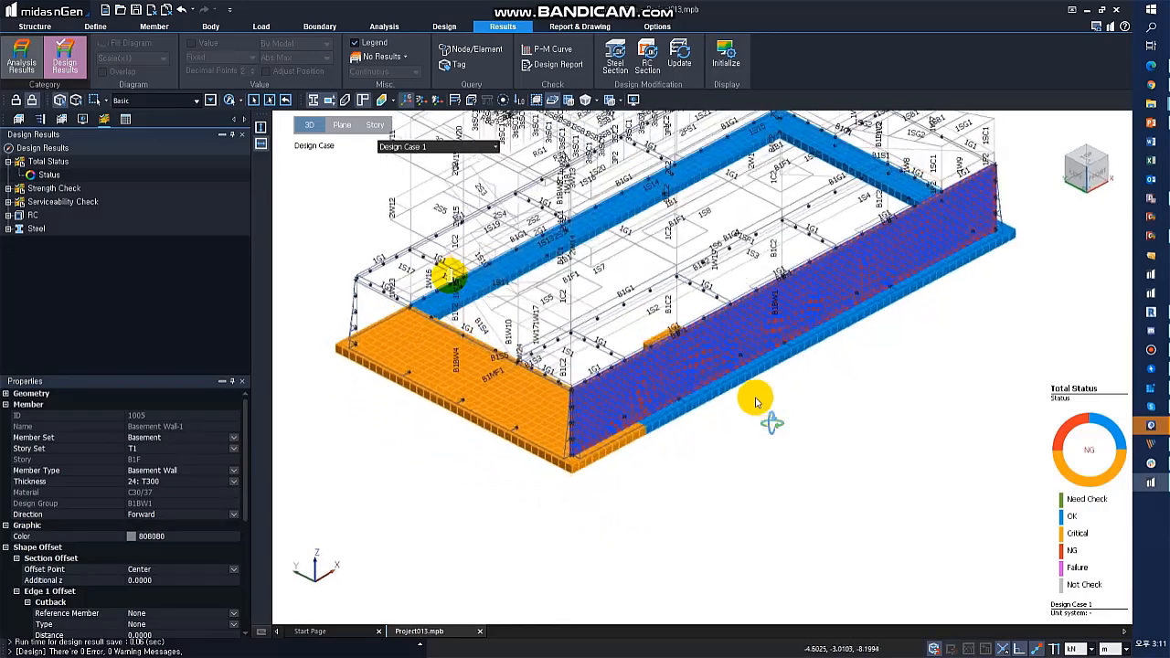
pyautogui.click(37, 216)
pyautogui.doubleClick(38, 217)
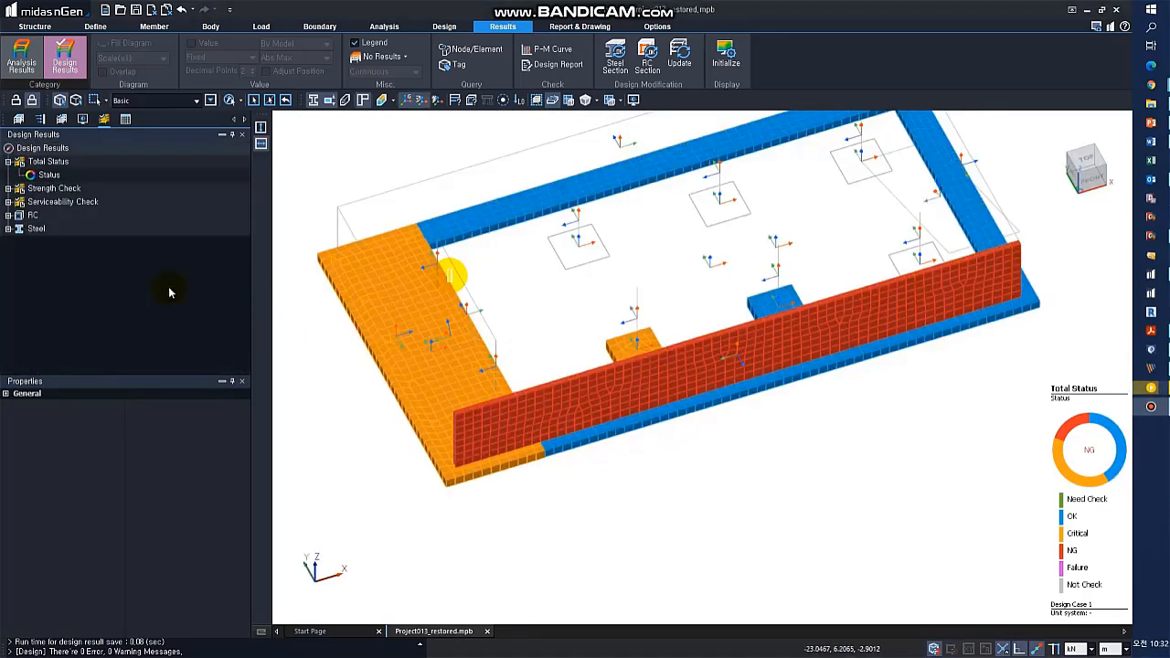
pyautogui.click(610, 400)
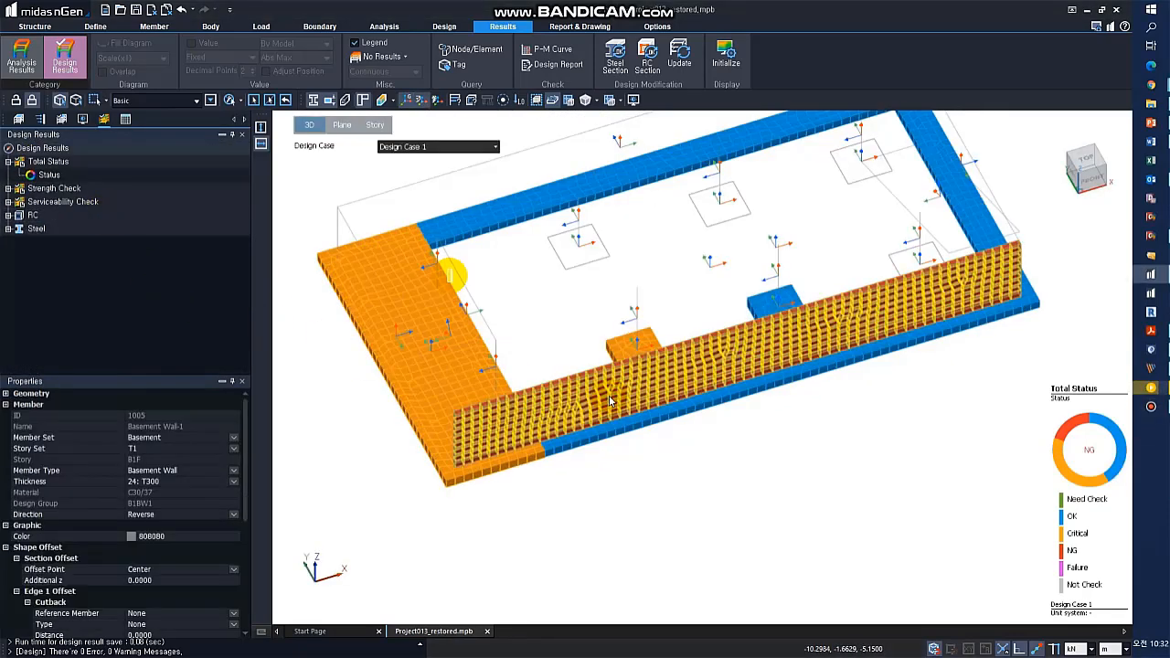
pyautogui.rightClick(611, 400)
pyautogui.click(645, 421)
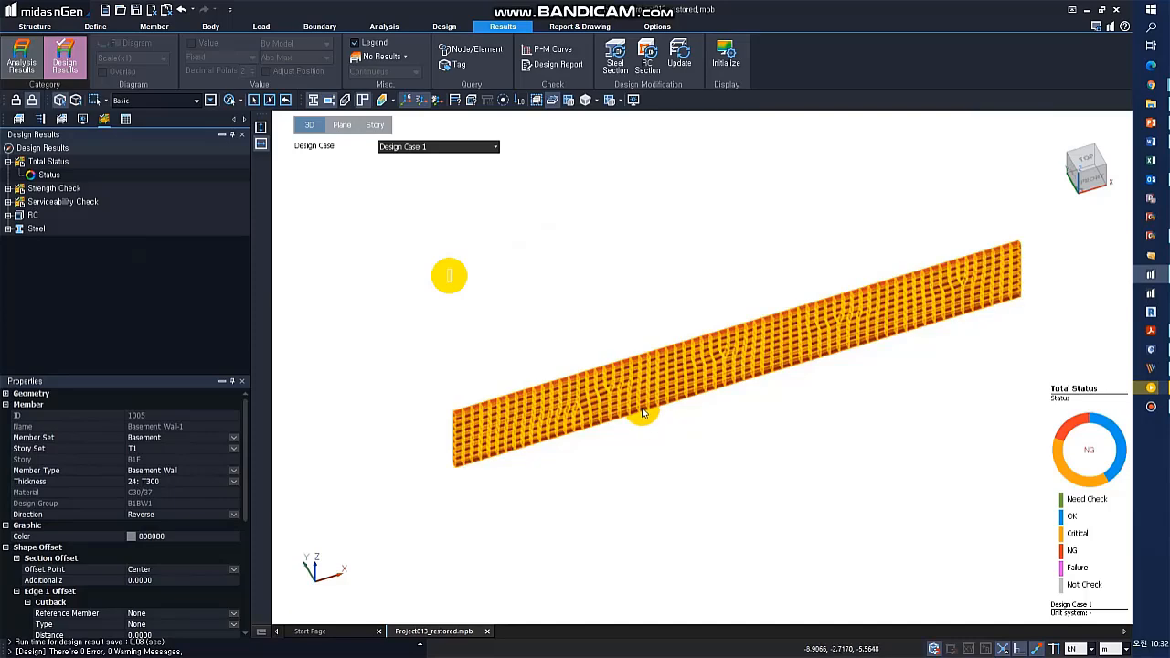
pyautogui.moveTo(647, 380); pyautogui.dragTo(654, 378, button='middle')
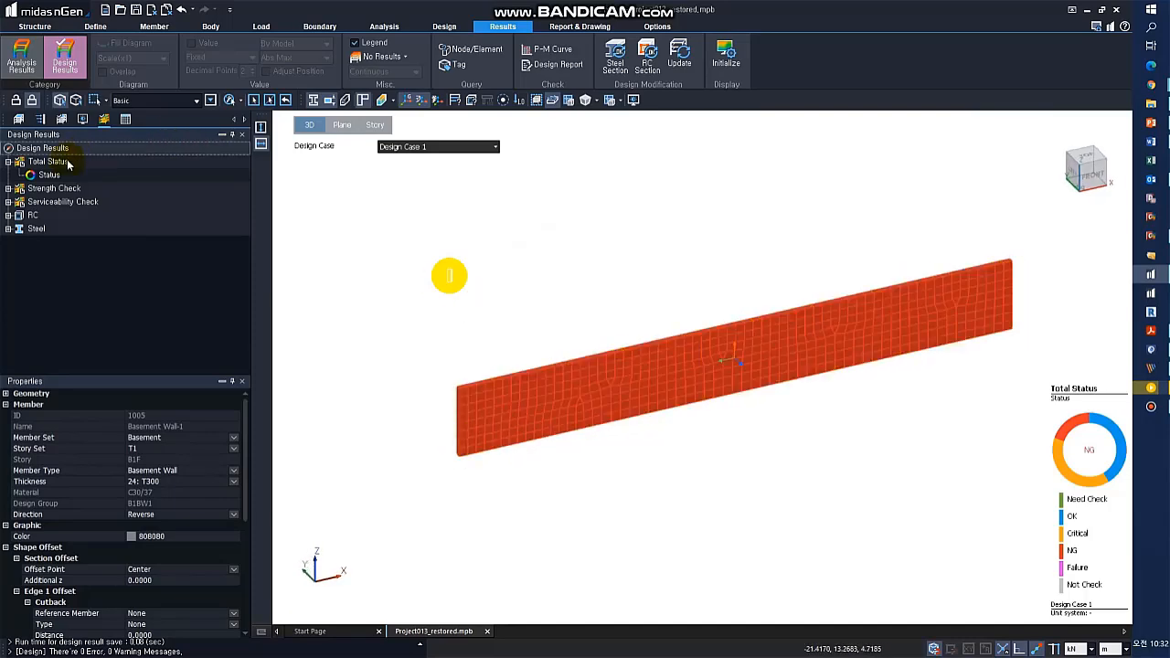
# Step: Display the Bending(-)-x (Mxx) ratio contour from the RC basement wall design results
pyautogui.doubleClick(36, 218)
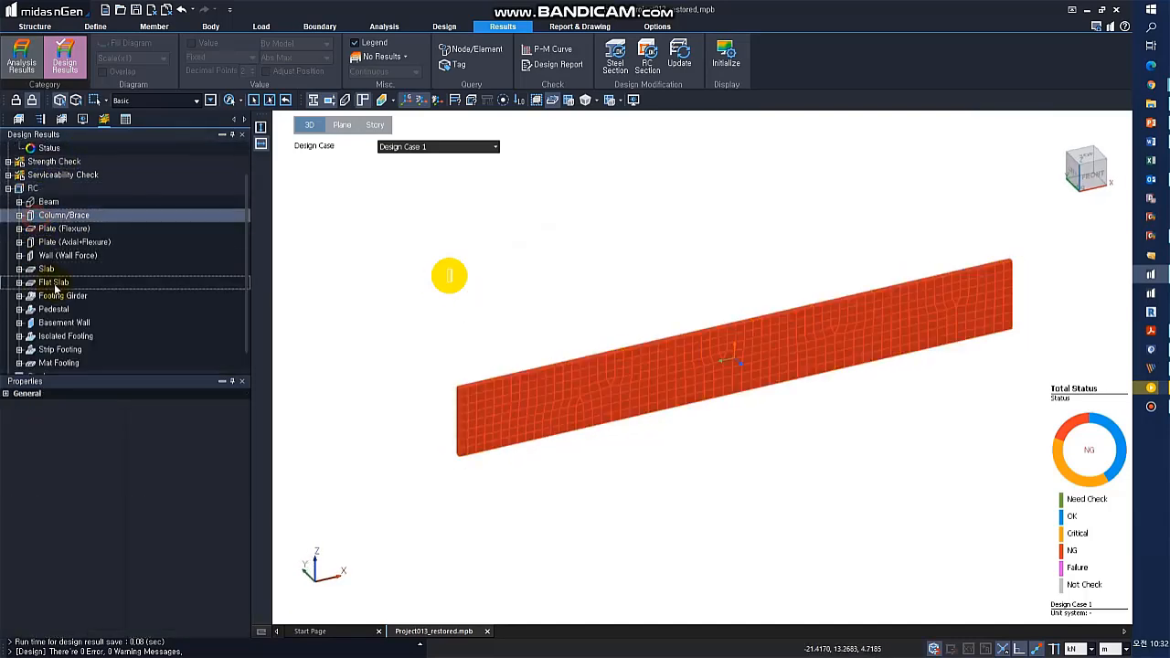
pyautogui.click(78, 325)
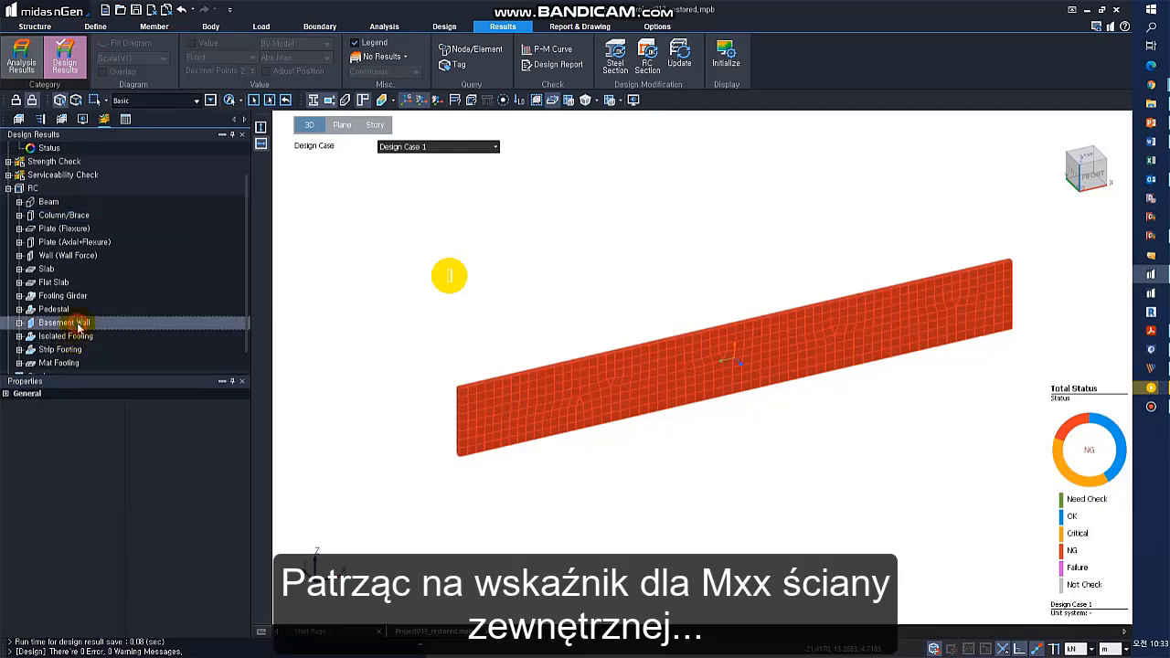
pyautogui.doubleClick(78, 325)
pyautogui.doubleClick(83, 162)
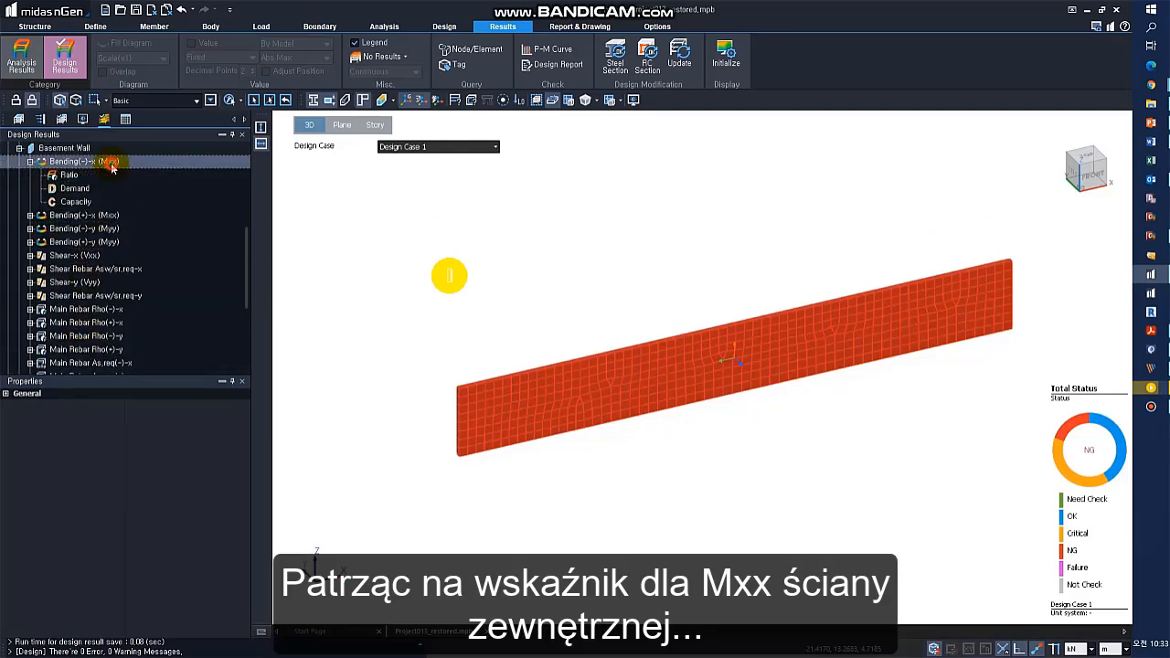
pyautogui.click(66, 174)
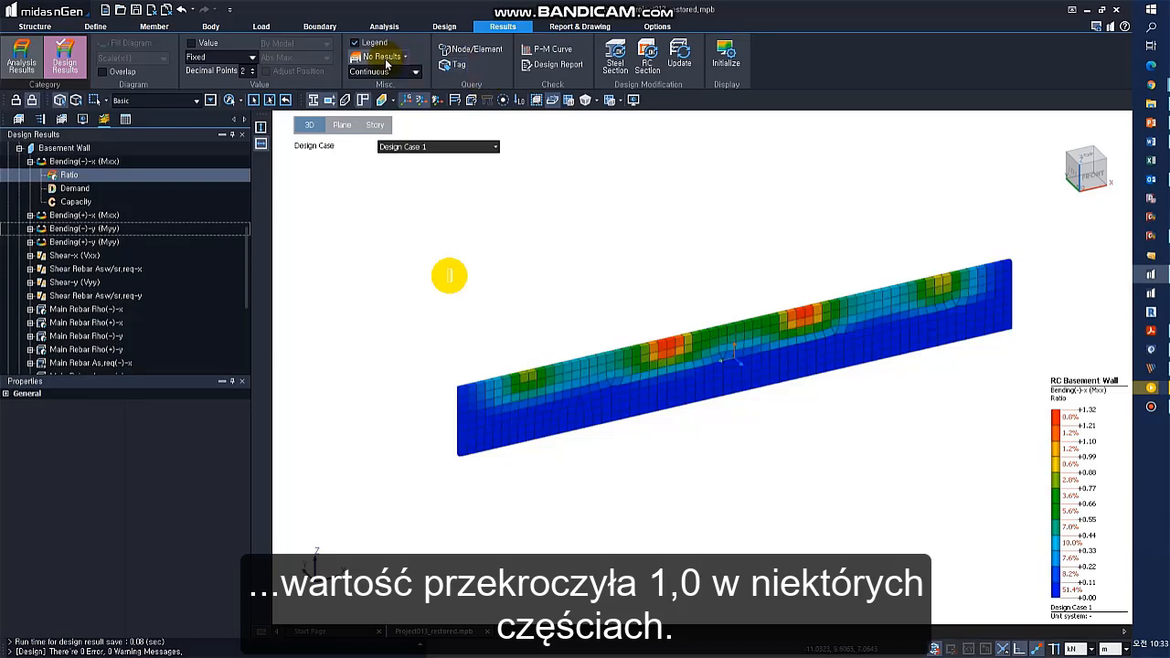
# Step: Show the model's absolute maximum ratio value on the contour and examine the wall's highest-ratio zones
pyautogui.click(218, 42)
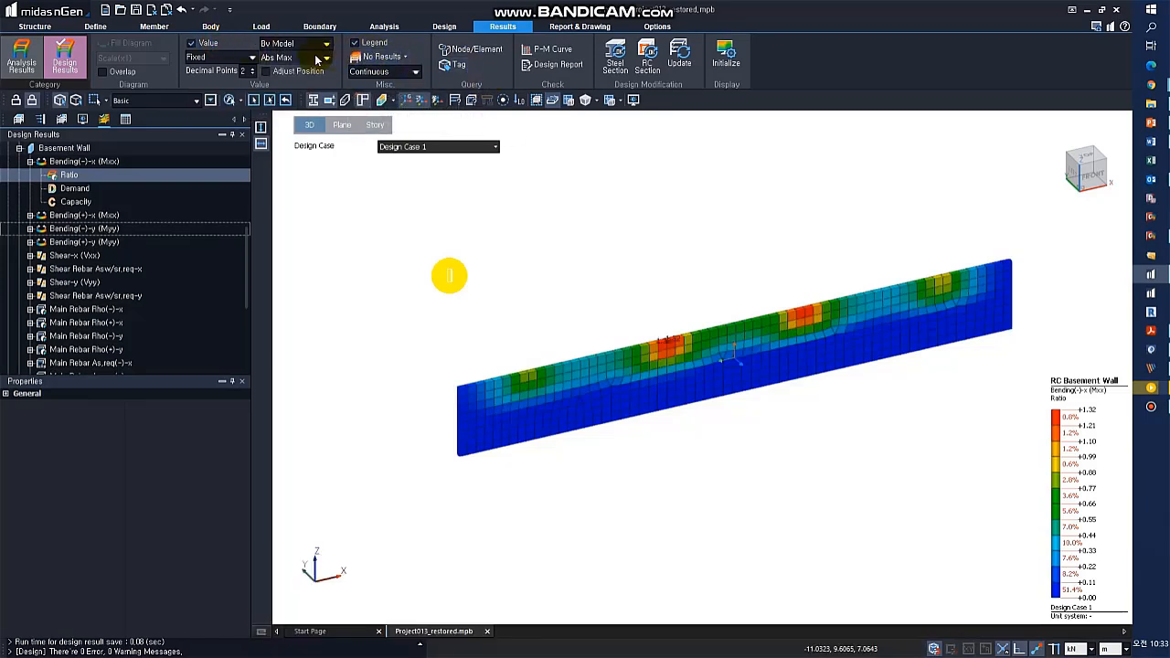
pyautogui.click(316, 57)
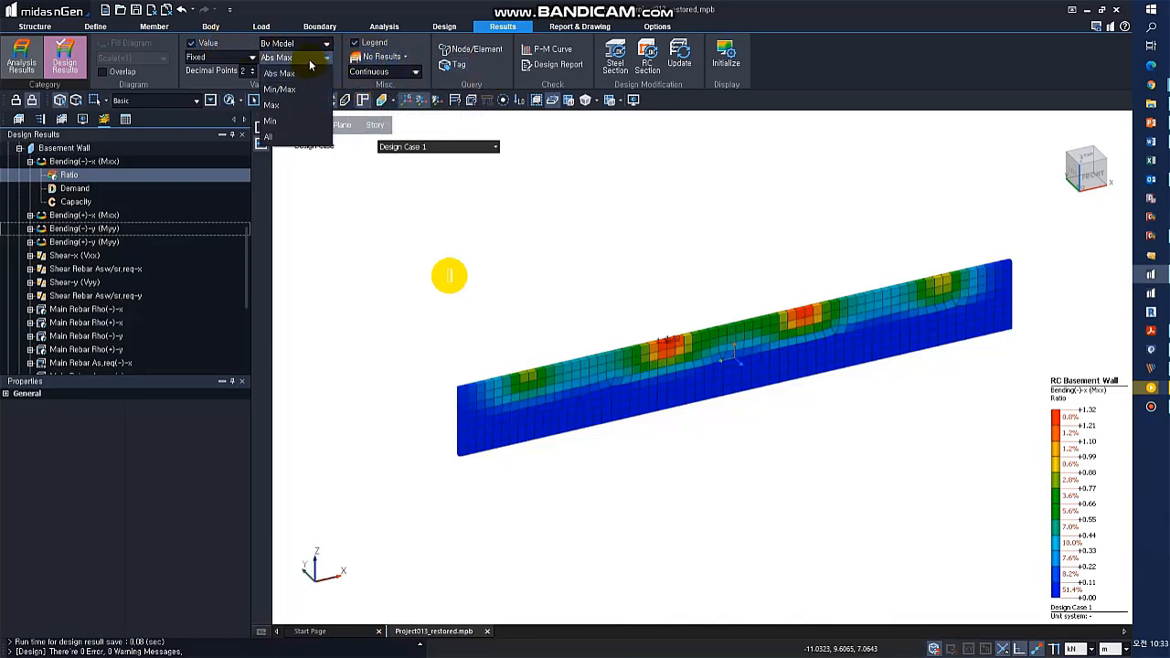
pyautogui.click(309, 58)
pyautogui.scroll(5, 648, 341)
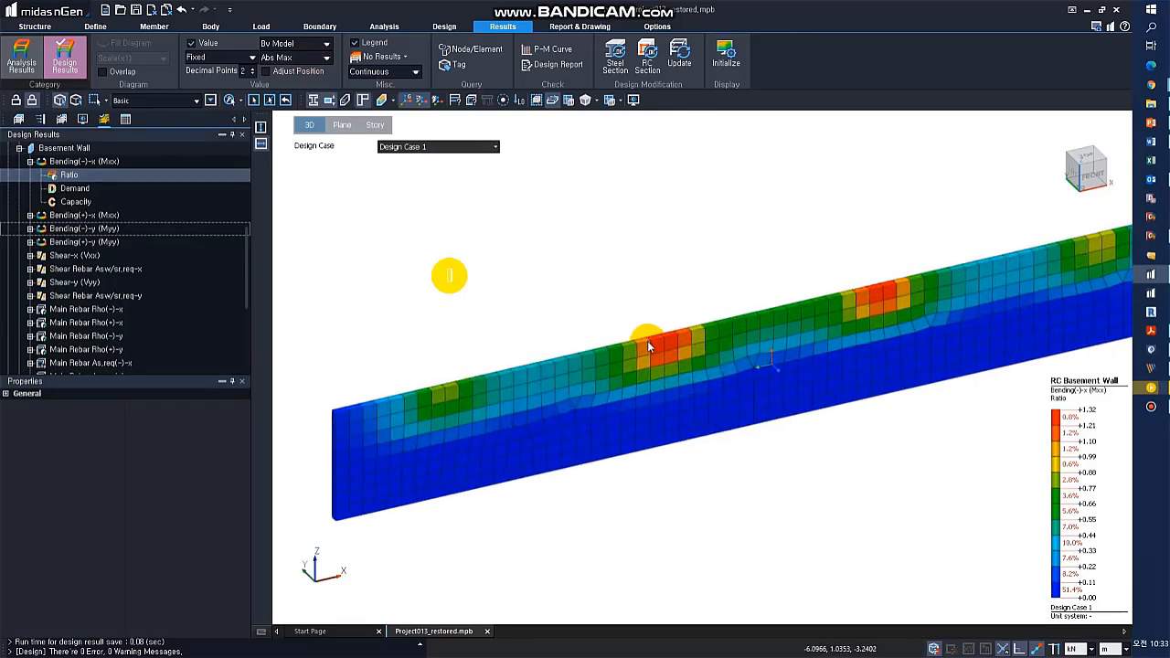
pyautogui.scroll(-5, 660, 347)
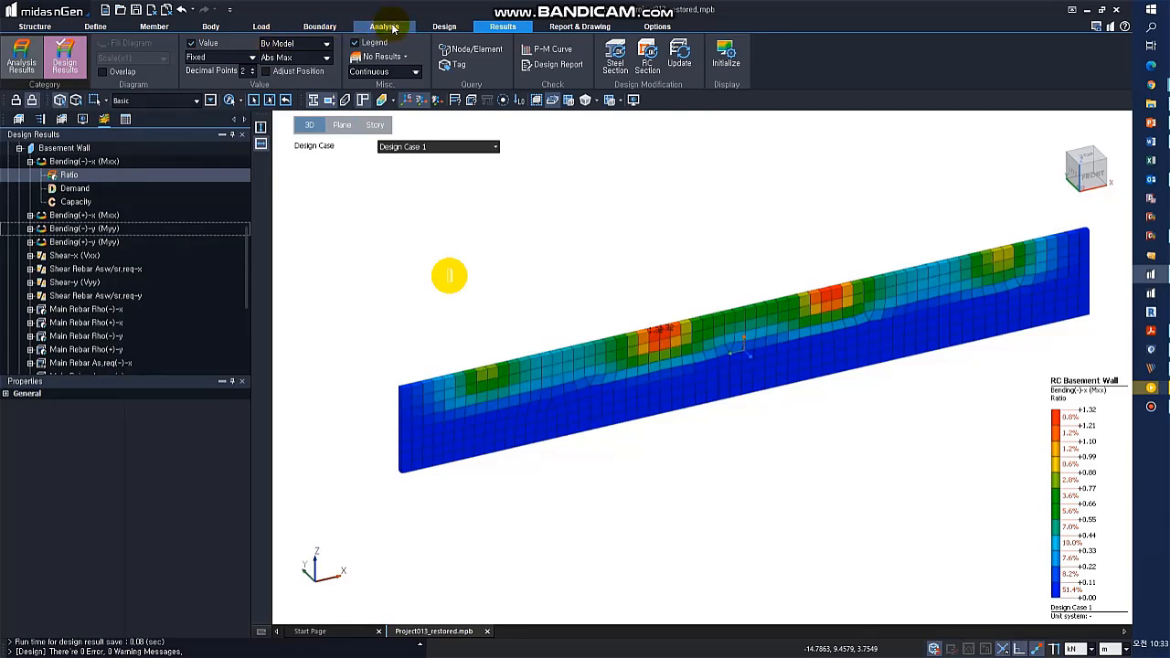
# Step: Add P12 additional rebar ADD.T at 0.2 m, top local x-direction, over an area about 12.2 m long covering both high-ratio zones of the basement wall
pyautogui.click(445, 27)
pyautogui.click(300, 59)
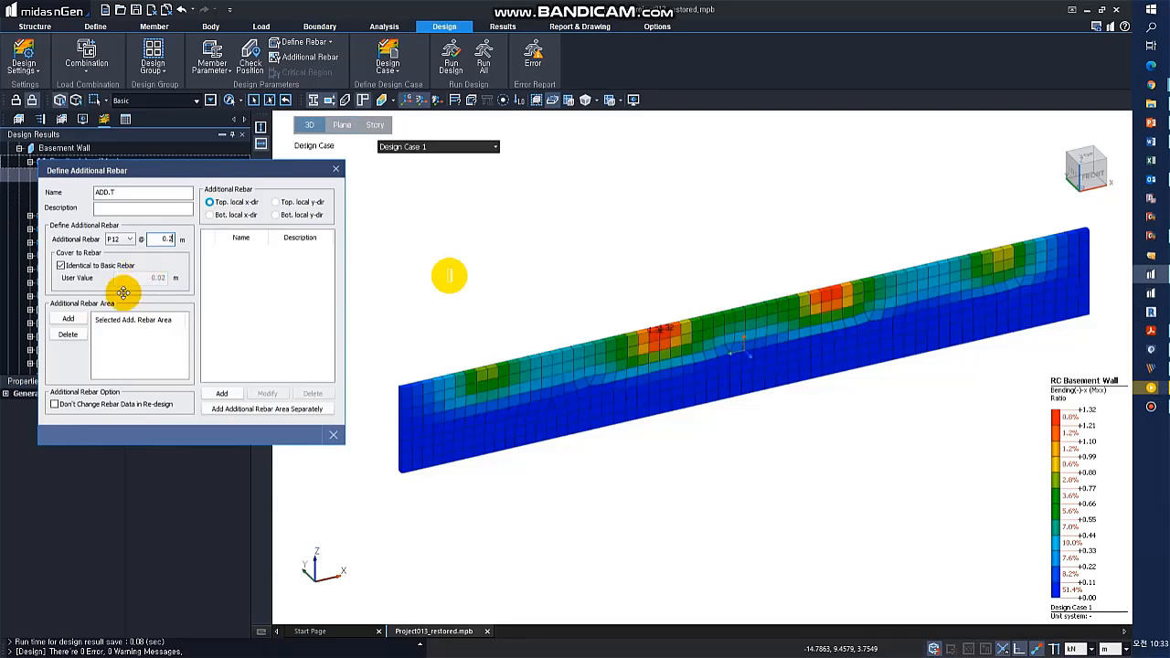
pyautogui.click(68, 318)
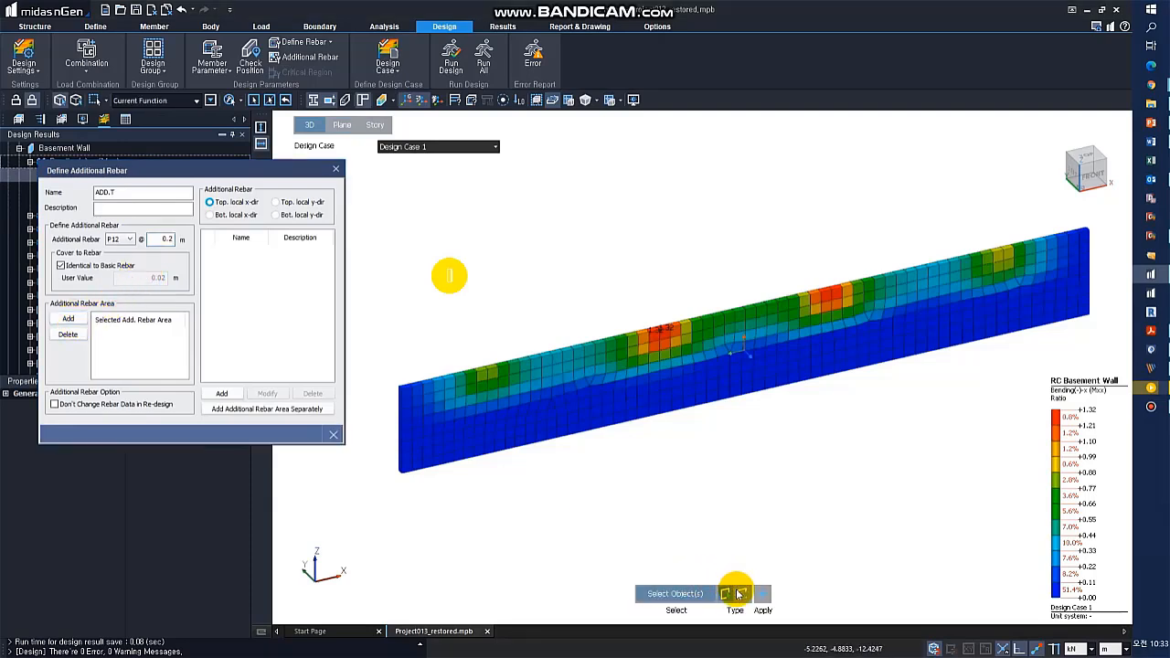
pyautogui.click(741, 592)
pyautogui.click(605, 343)
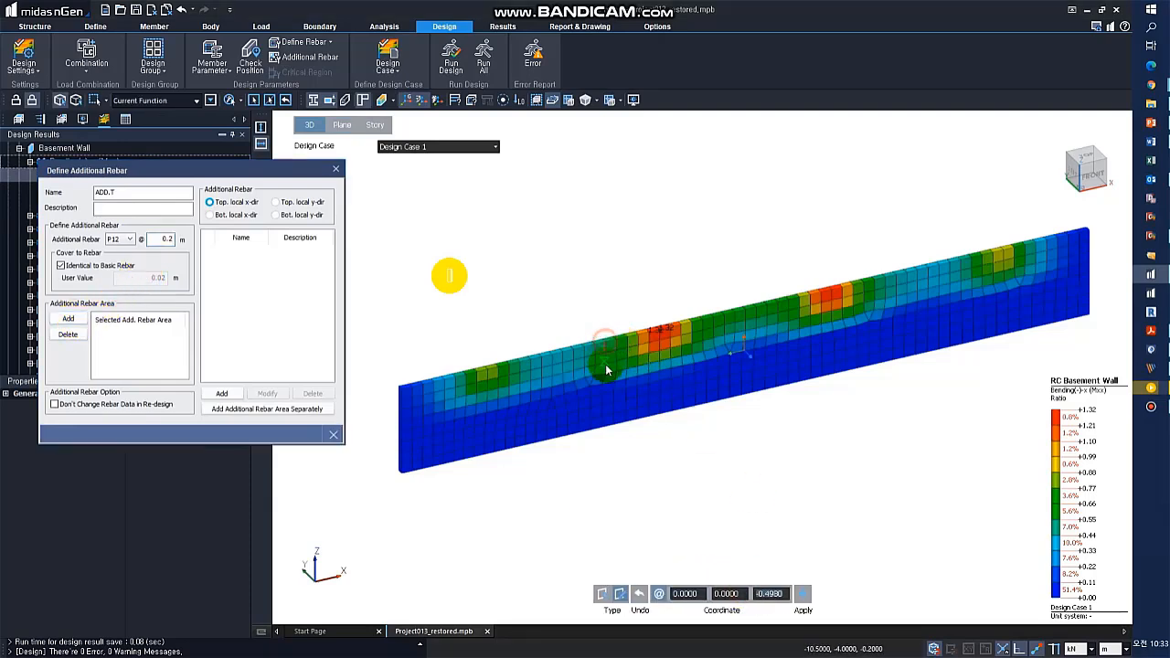
pyautogui.click(607, 376)
pyautogui.click(867, 330)
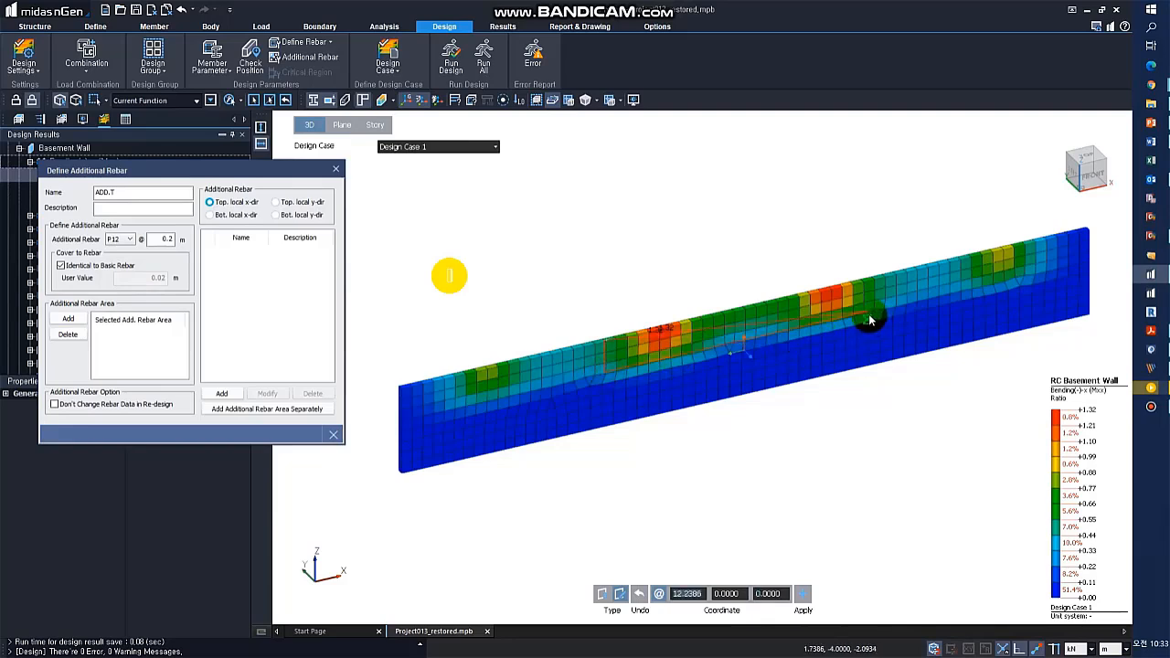
pyautogui.click(864, 316)
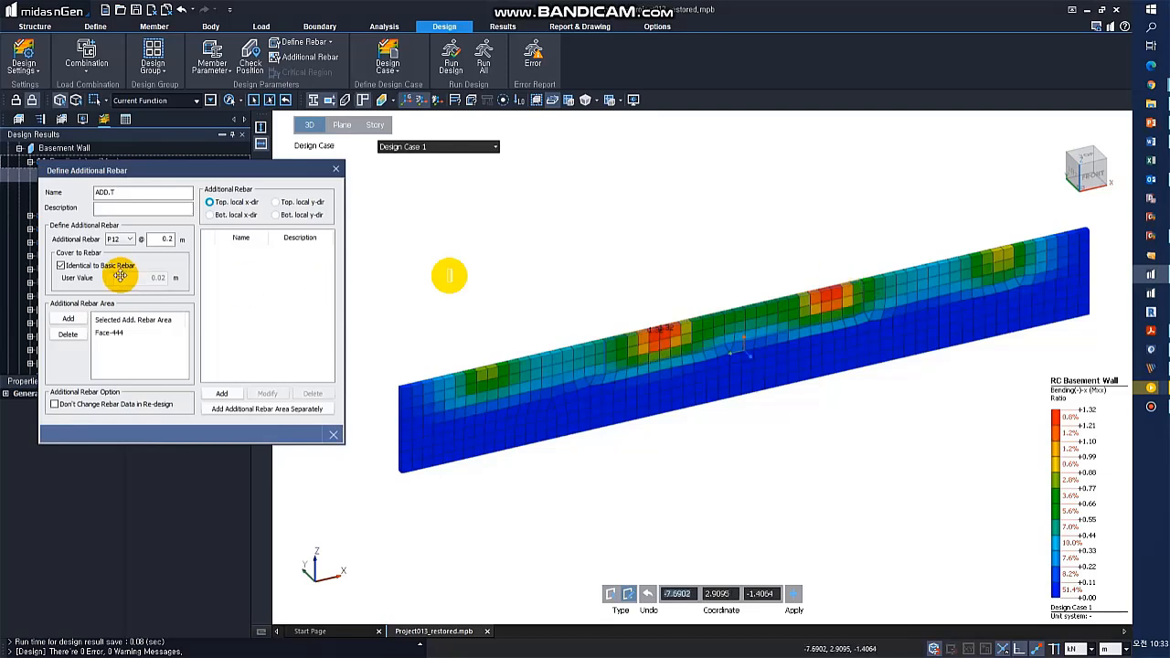
pyautogui.click(218, 397)
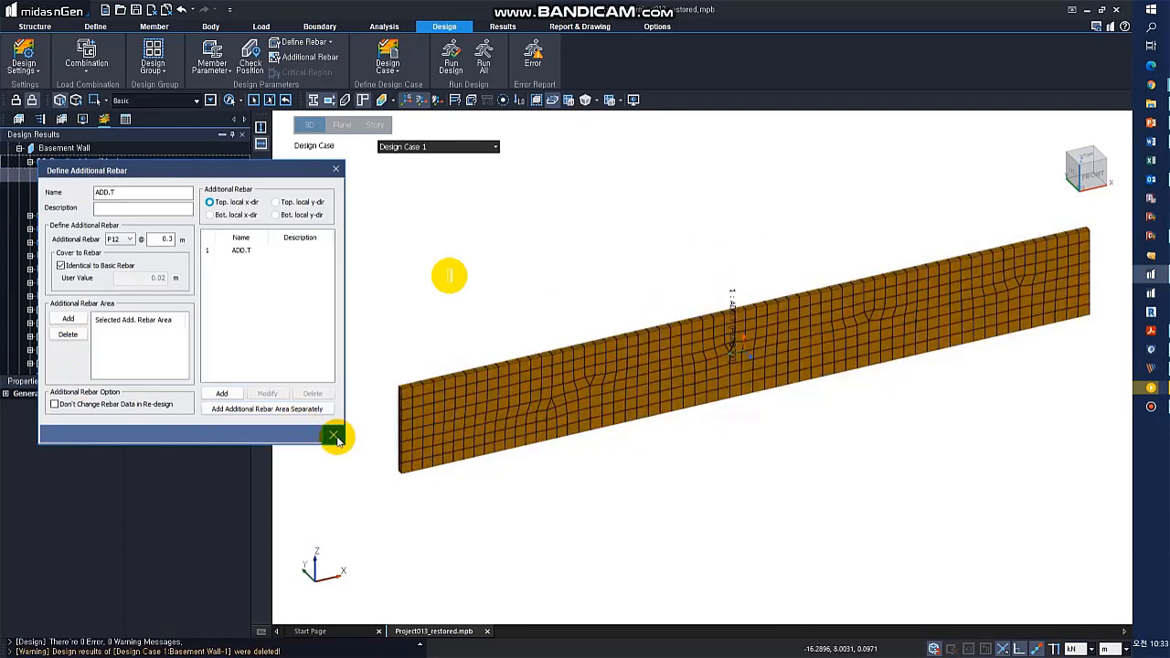
pyautogui.click(333, 434)
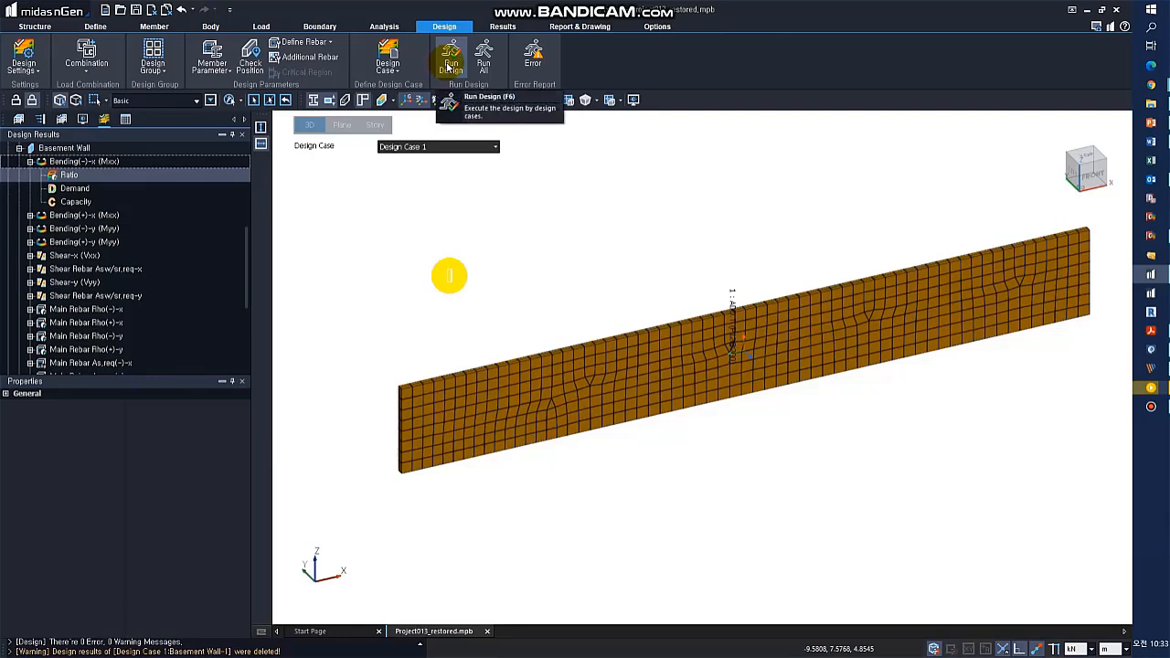
# Step: Run the design for Design Case 1 and display the basement wall's Bending(-)-x (Mxx) ratio contour
pyautogui.click(449, 61)
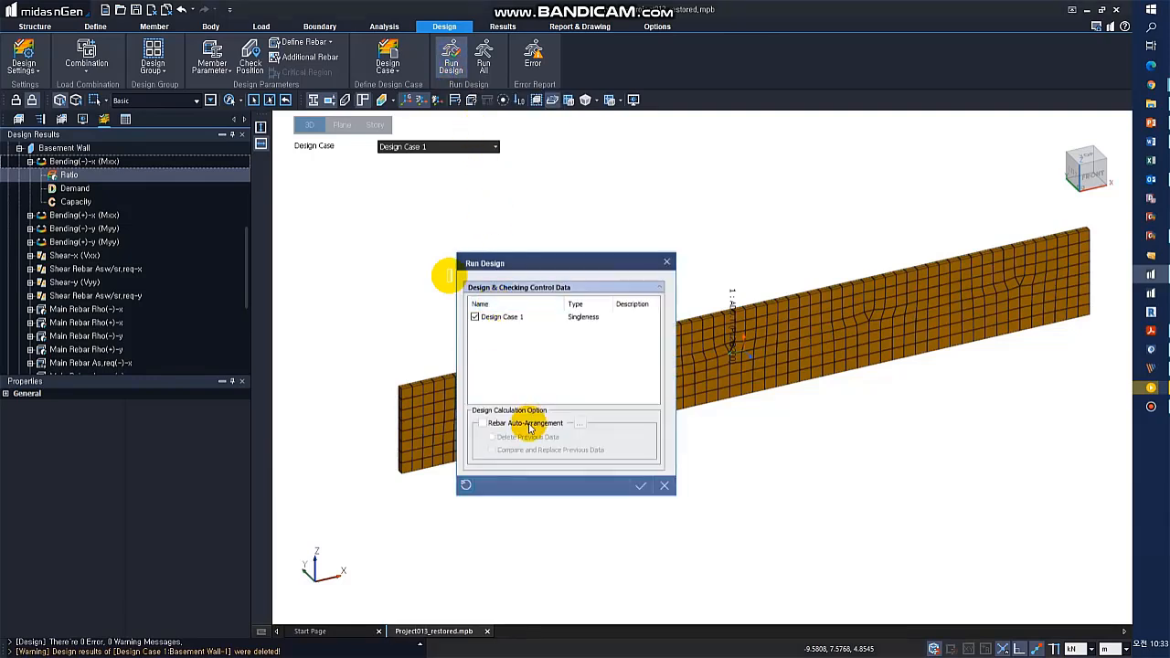
pyautogui.click(638, 485)
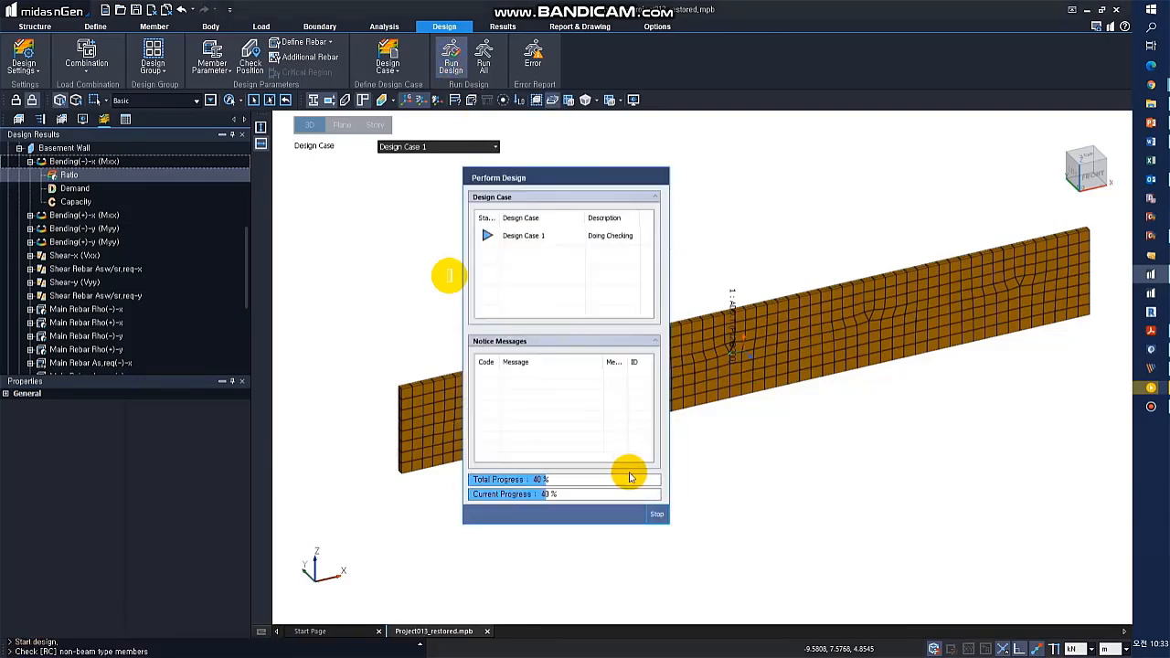
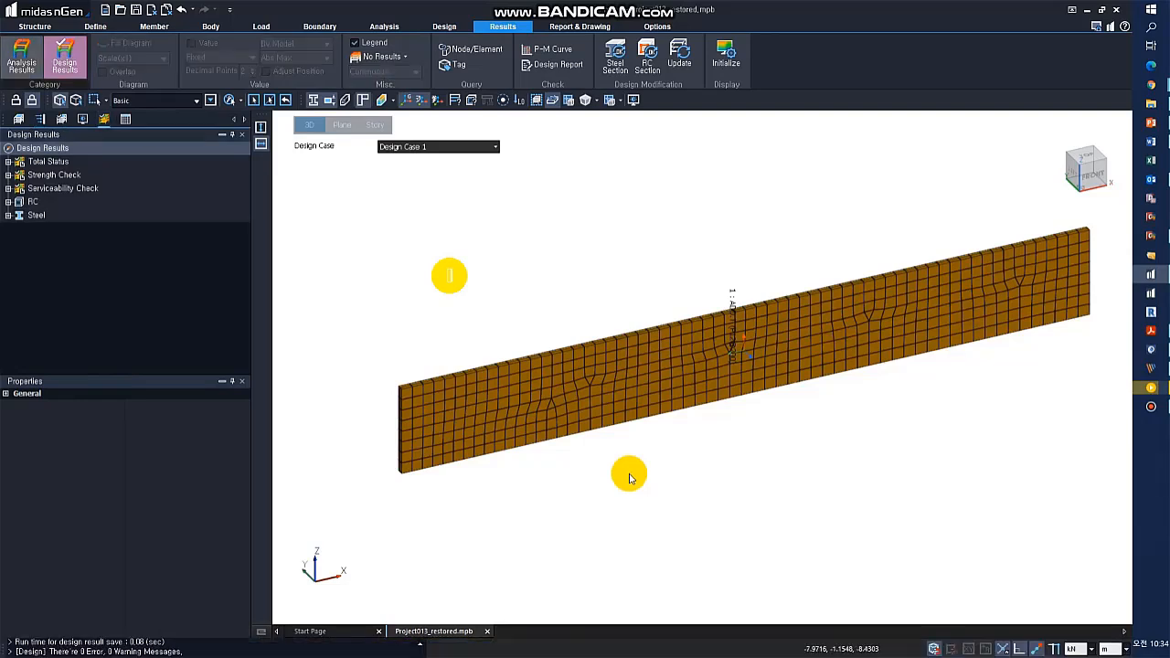
pyautogui.doubleClick(27, 202)
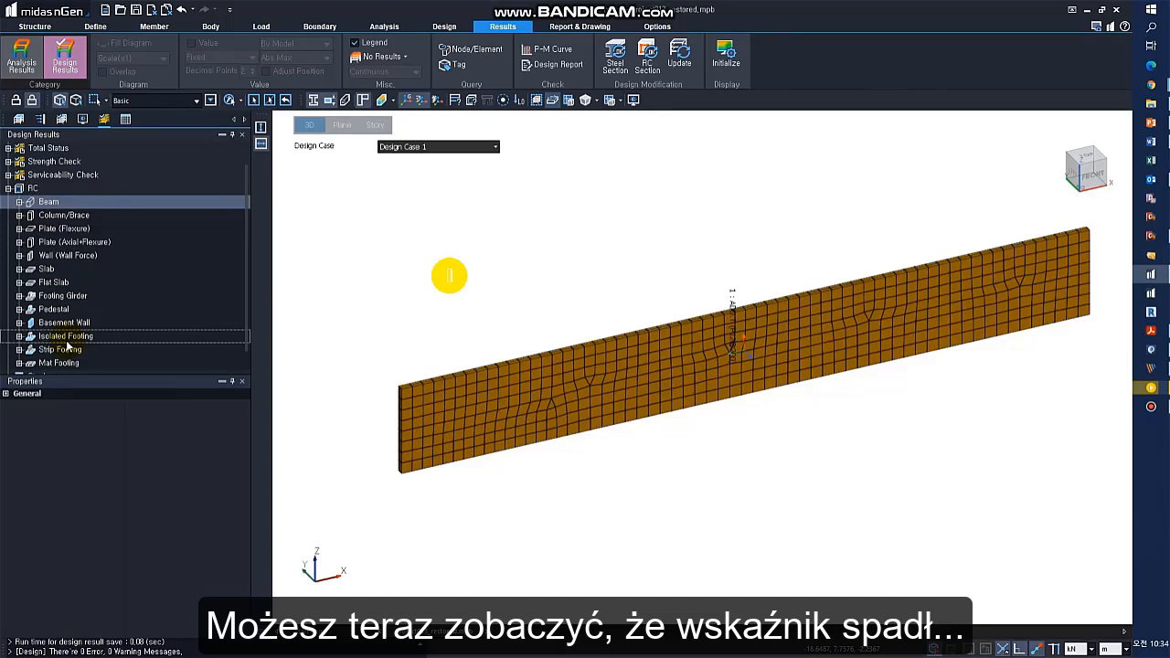
pyautogui.scroll(-1, 73, 274)
pyautogui.click(66, 309)
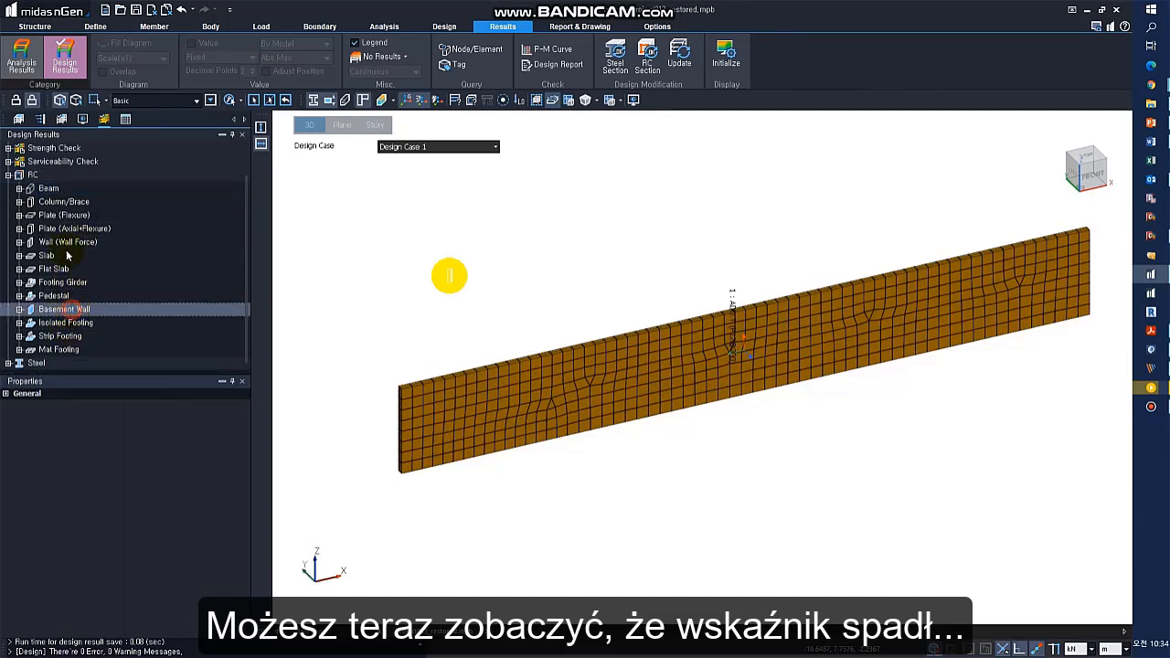
pyautogui.doubleClick(79, 162)
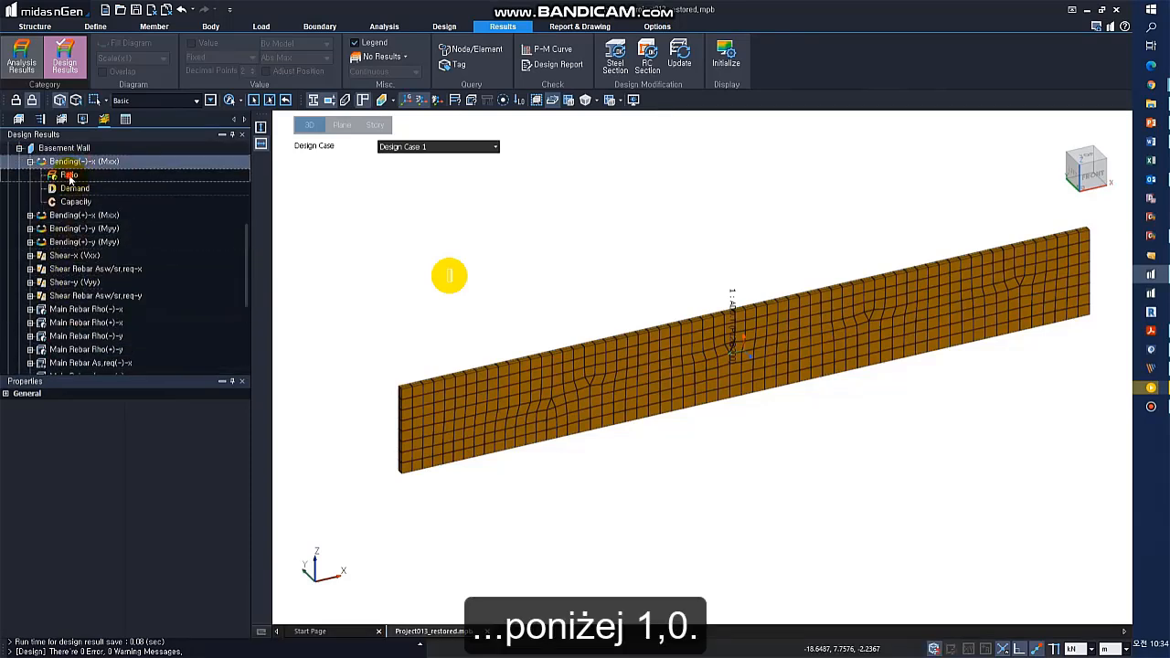
pyautogui.click(69, 176)
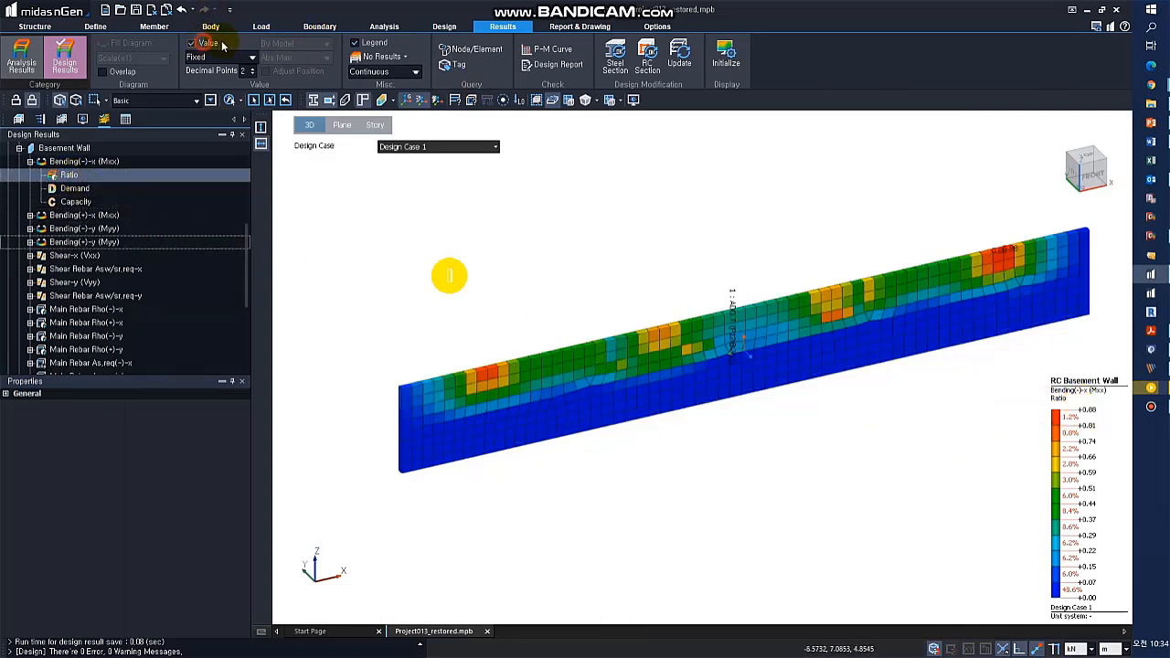
# Step: Show all ratio values on the basement wall contour and examine the zones along the wall's upper edge
pyautogui.click(317, 59)
pyautogui.click(286, 136)
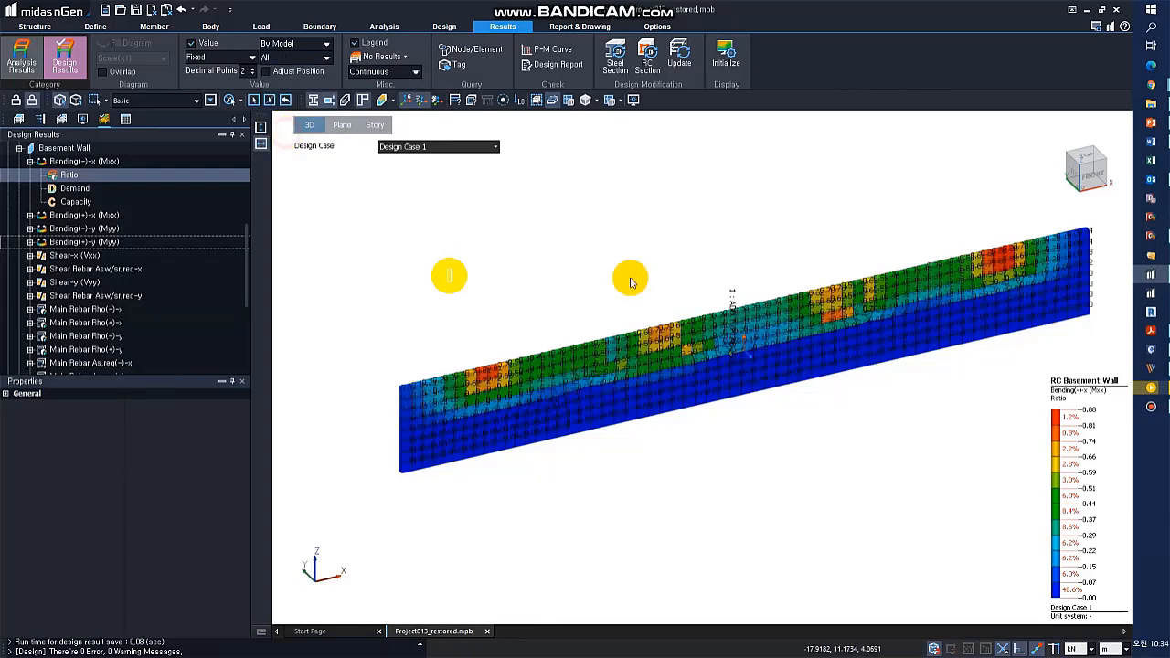
pyautogui.scroll(5, 640, 301)
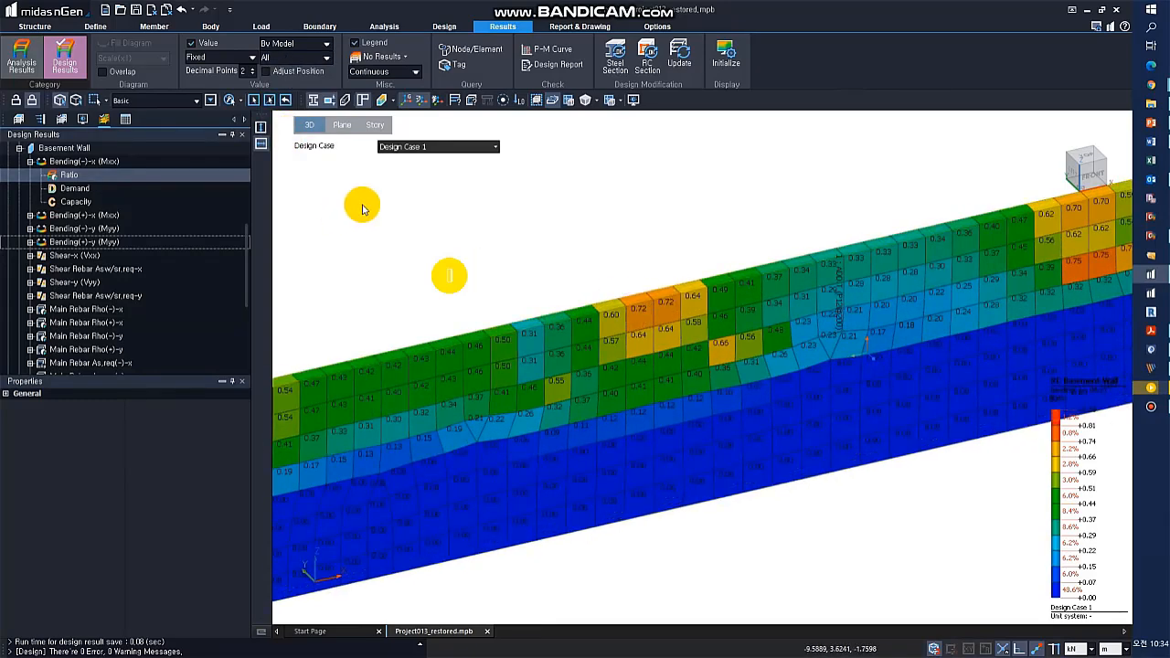
pyautogui.scroll(-3, 361, 205)
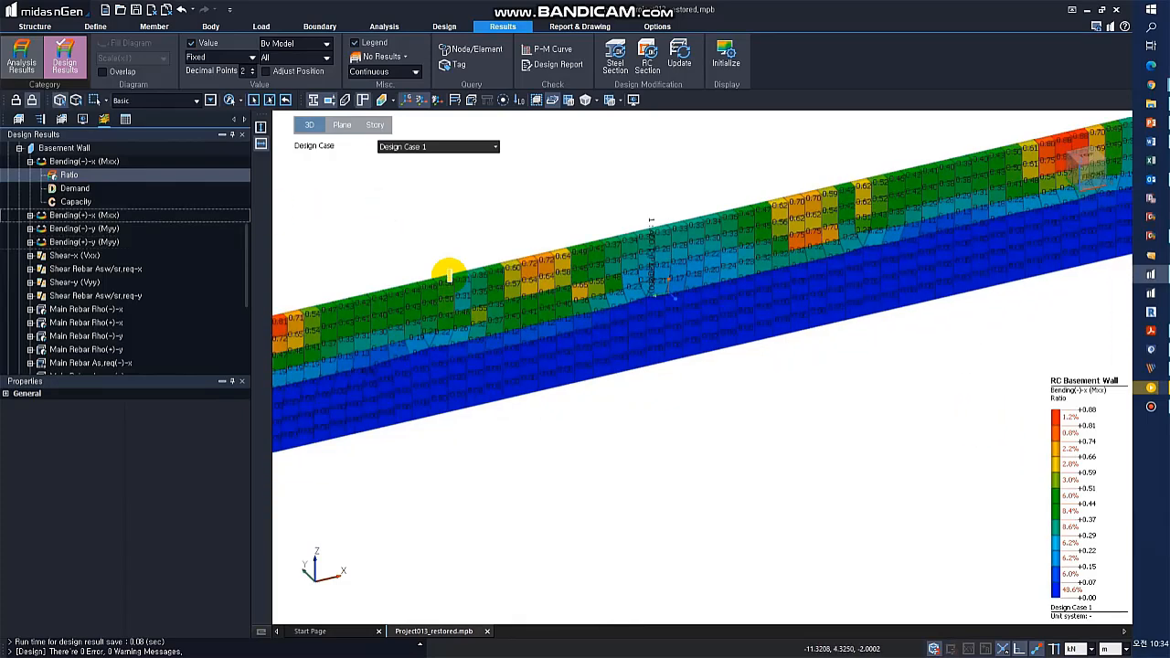
pyautogui.scroll(-2, 323, 243)
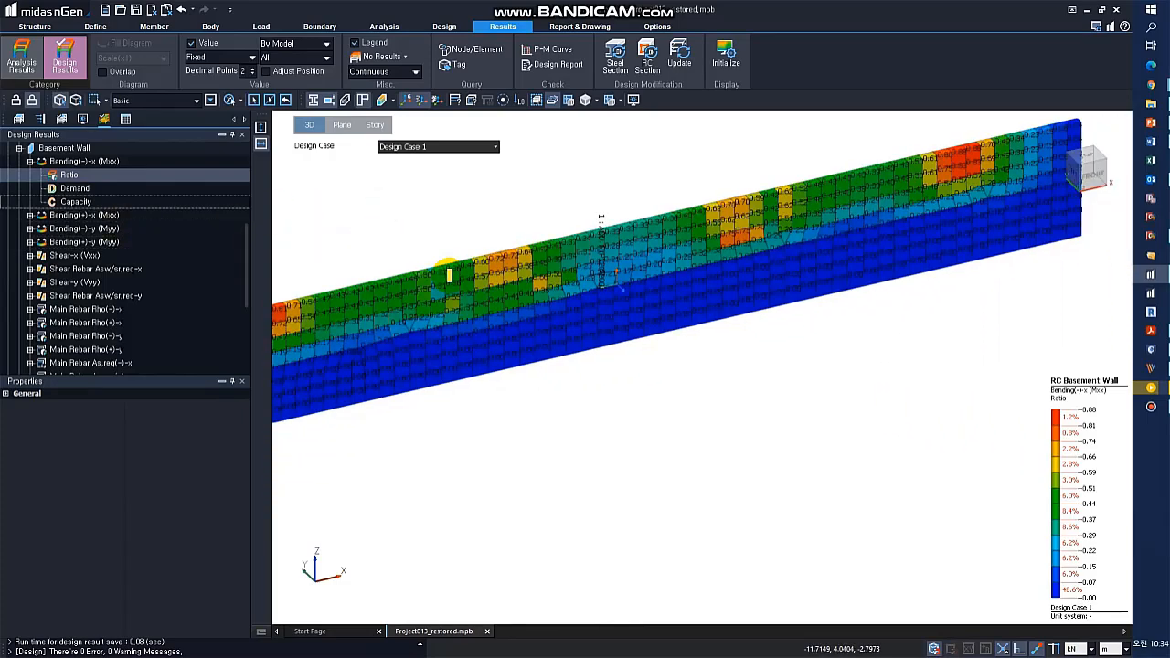
pyautogui.scroll(-1, 475, 275)
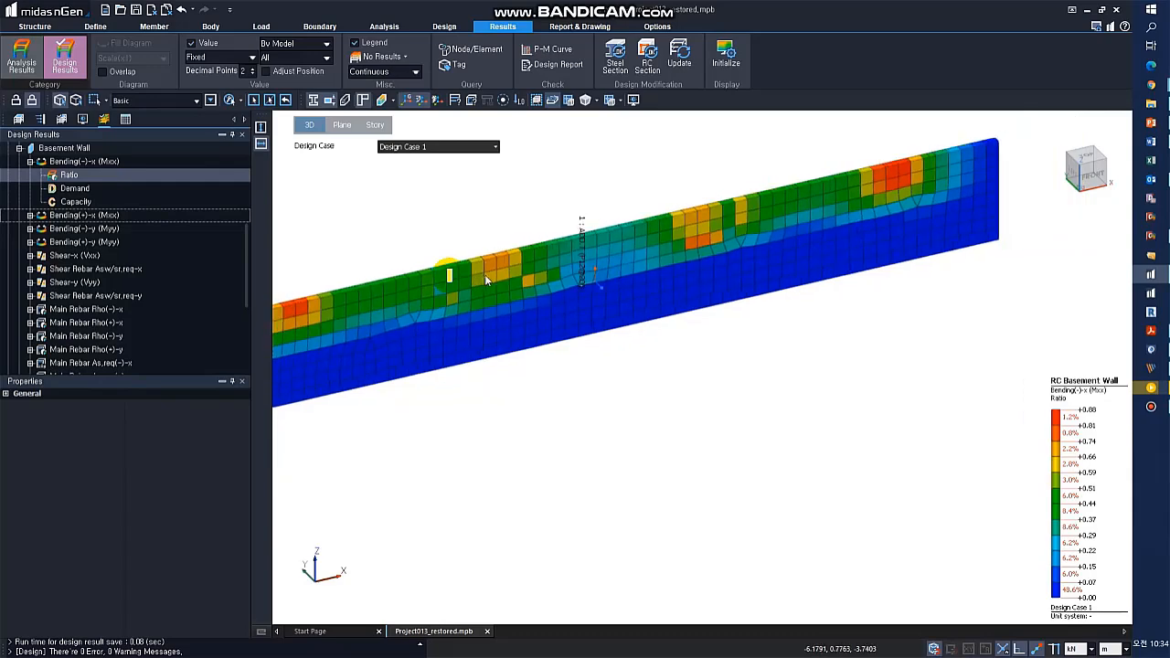
pyautogui.moveTo(485, 274); pyautogui.dragTo(589, 344, button='middle')
pyautogui.scroll(1, 588, 343)
pyautogui.scroll(-2, 588, 343)
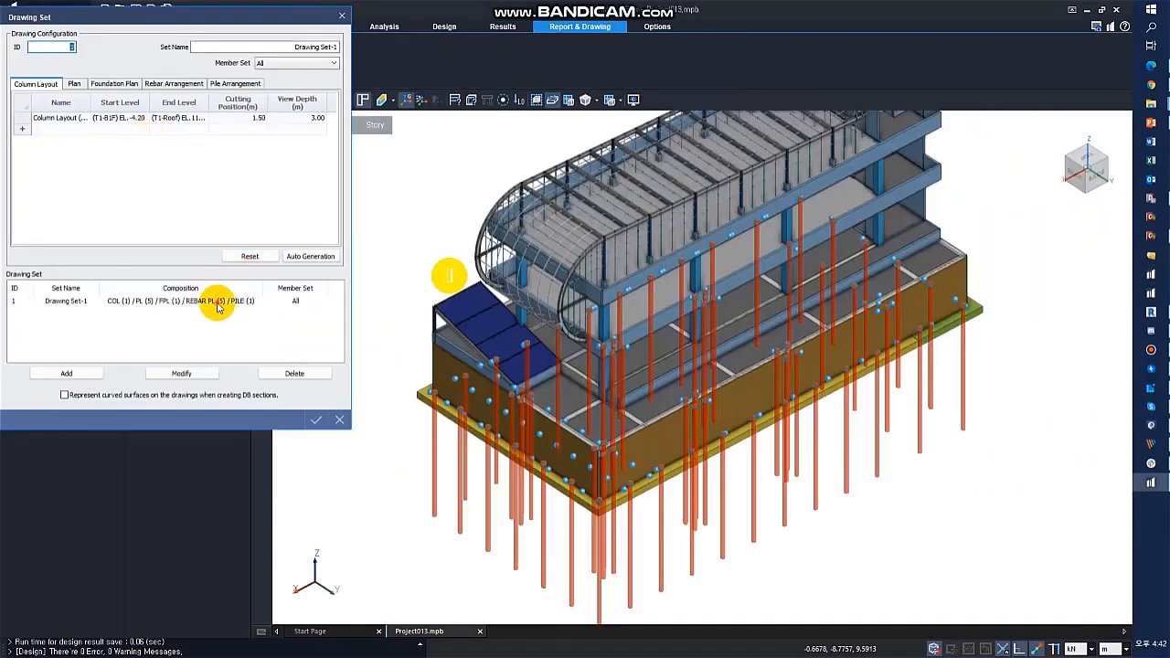
# Step: Delete the existing Drawing Set-1 from the drawing set list
pyautogui.click(220, 300)
pyautogui.click(295, 375)
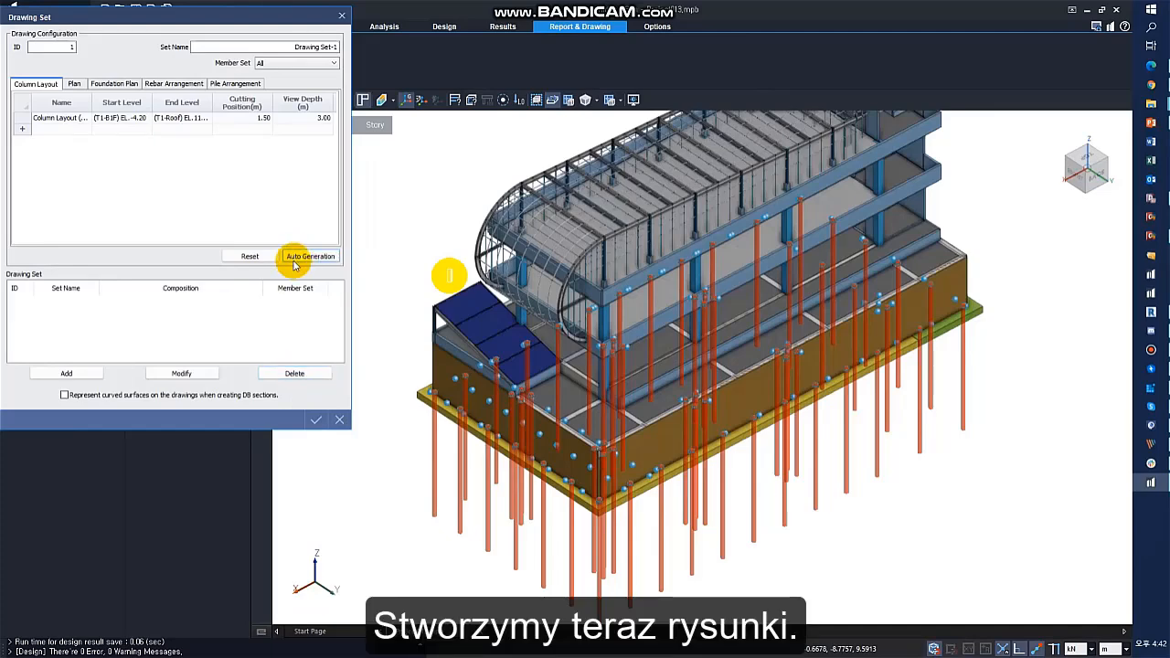
# Step: Review the foundation, rebar arrangement, framing and pile arrangement plans listed for the drawing set and their cutting levels in the model
pyautogui.click(75, 83)
pyautogui.click(115, 84)
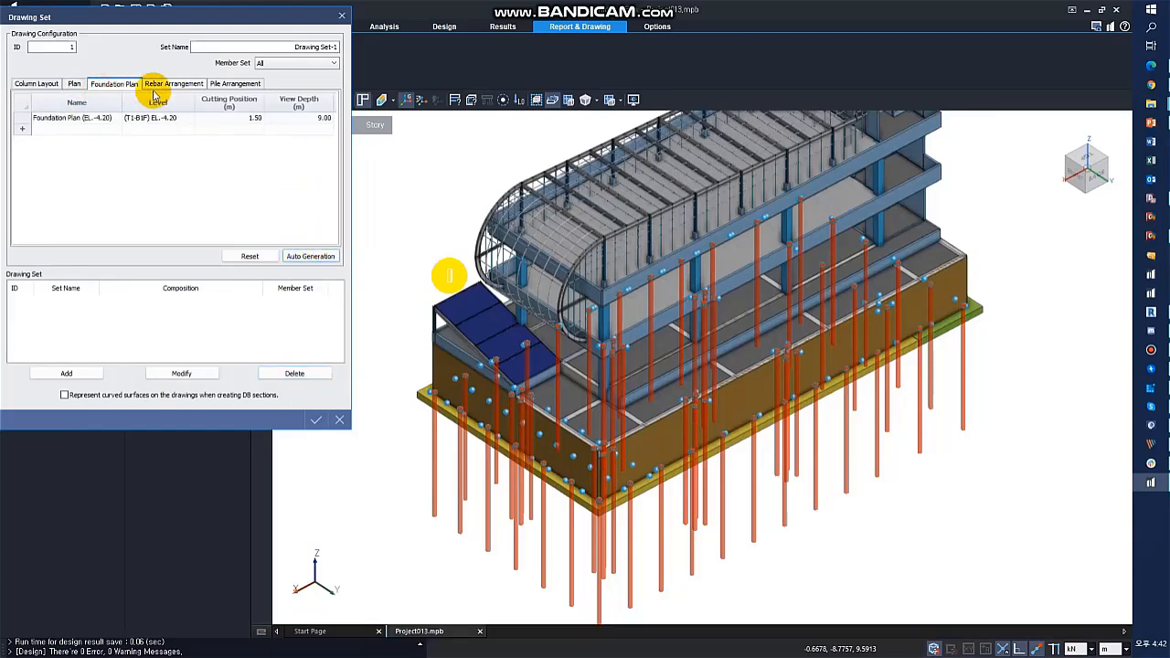
pyautogui.click(85, 121)
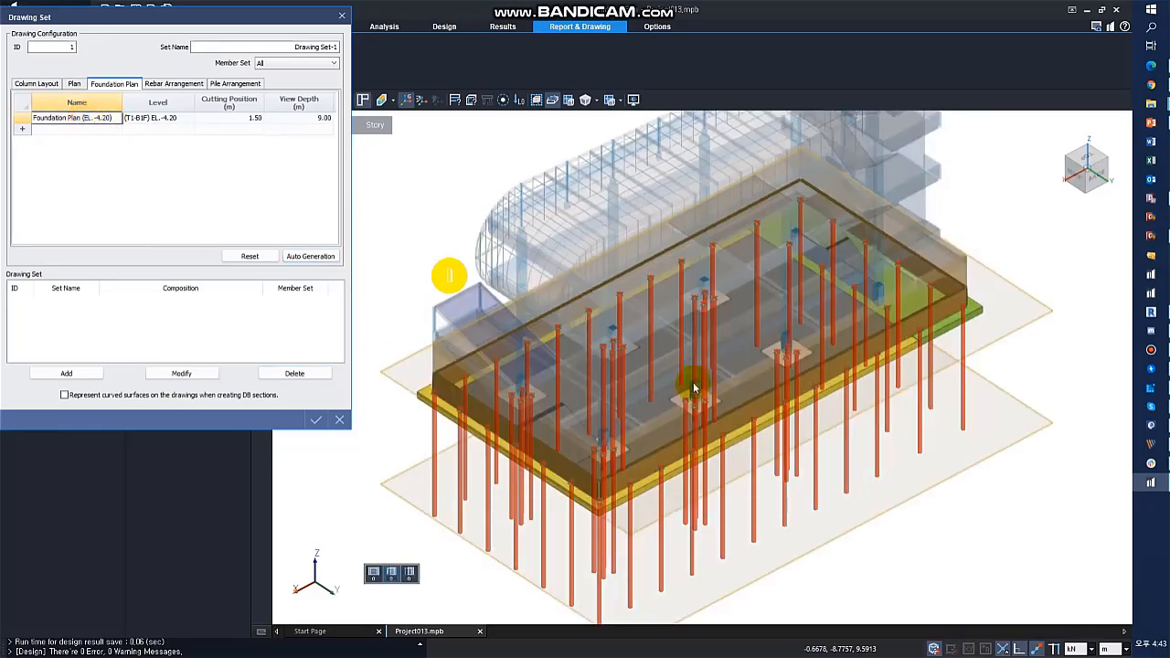
pyautogui.click(182, 83)
pyautogui.click(106, 129)
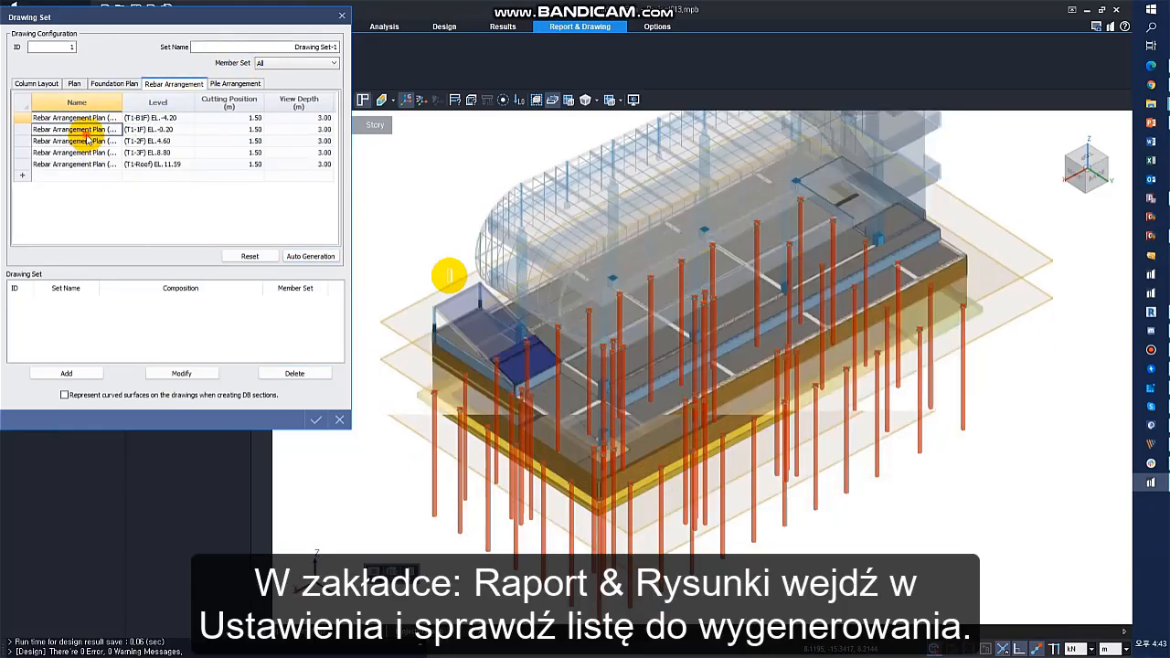
pyautogui.click(91, 141)
pyautogui.click(89, 164)
pyautogui.click(86, 153)
pyautogui.click(74, 84)
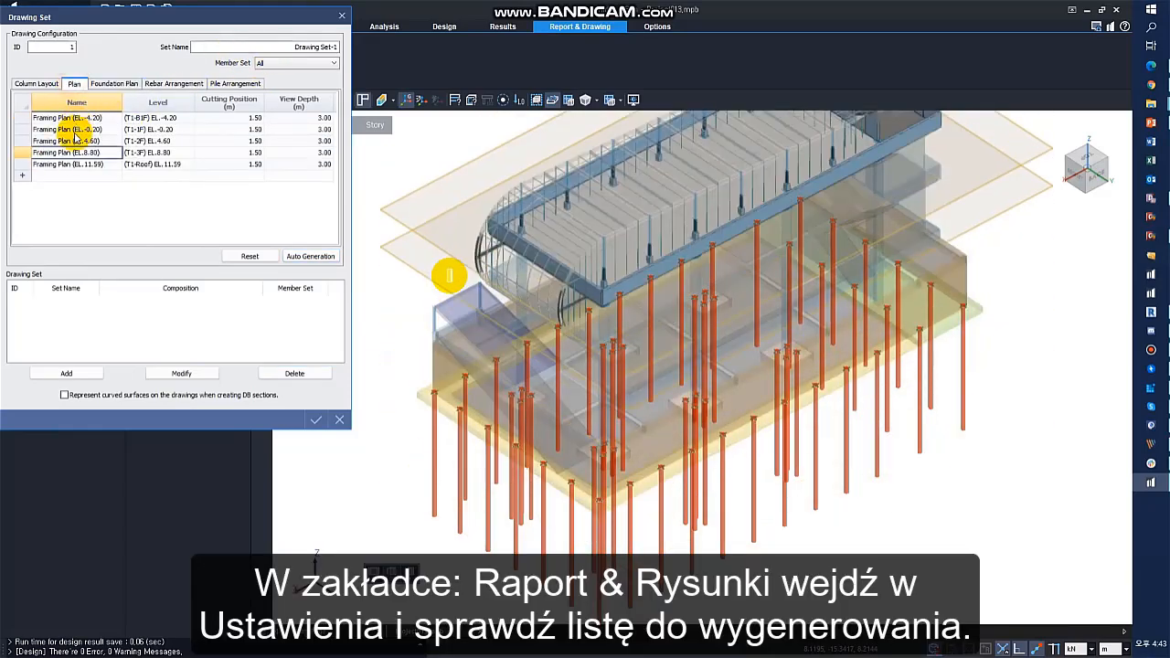
pyautogui.click(219, 84)
pyautogui.click(97, 120)
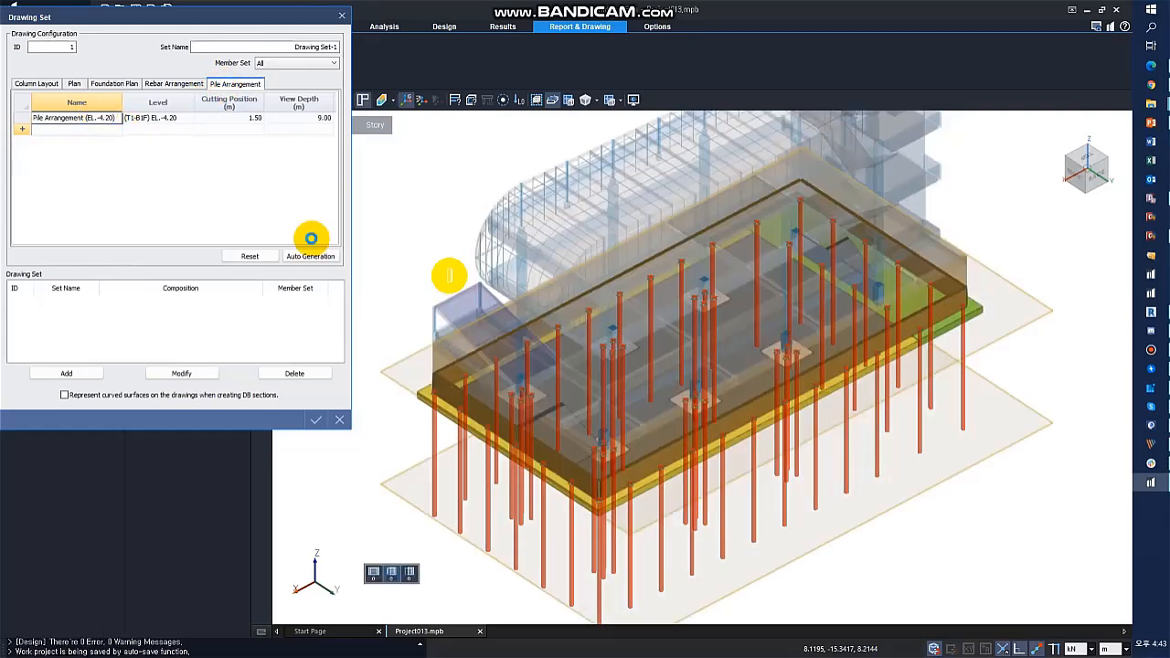
# Step: Add Drawing Set-1 with all members and its column layout, framing, foundation, rebar and pile plans, and apply the settings
pyautogui.click(72, 373)
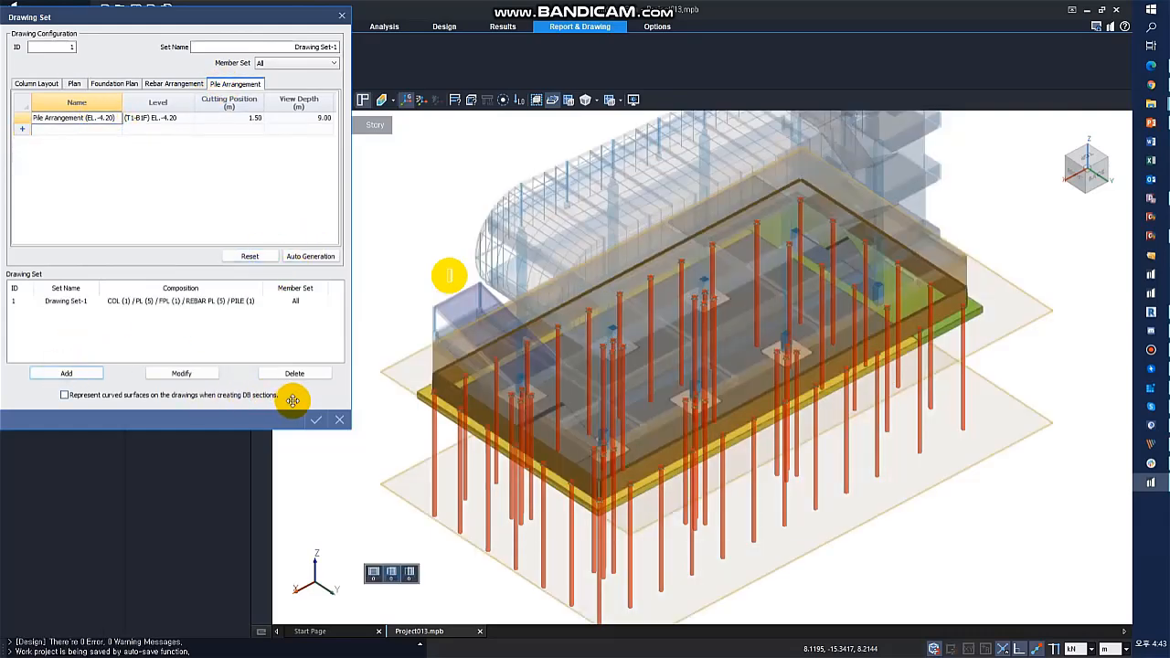
pyautogui.click(317, 417)
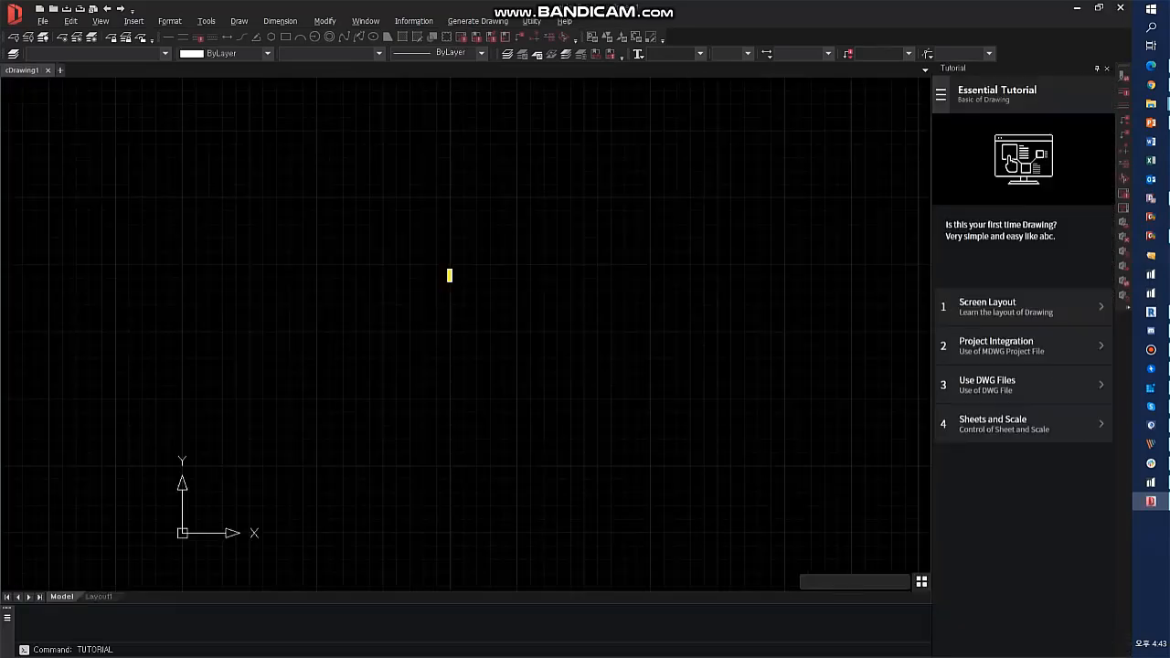
# Step: In midas Drawing, generate the Foundation Plan (EL.-4.20) from Drawing Set-1 and insert it at the origin
pyautogui.click(476, 21)
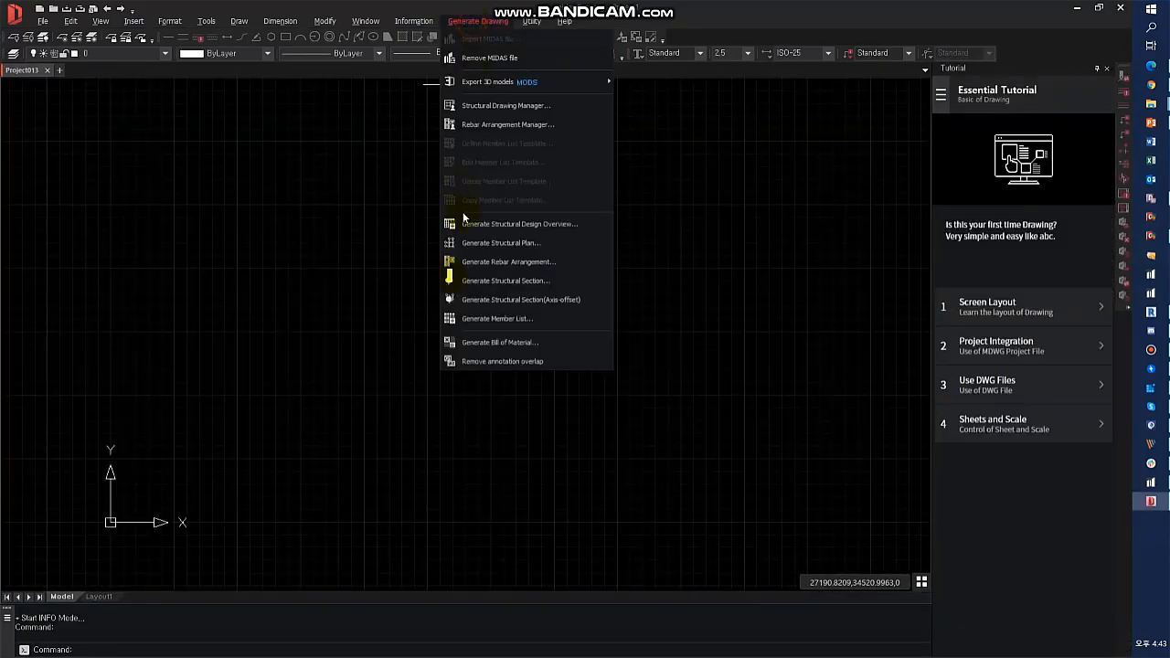
pyautogui.click(512, 242)
pyautogui.click(382, 268)
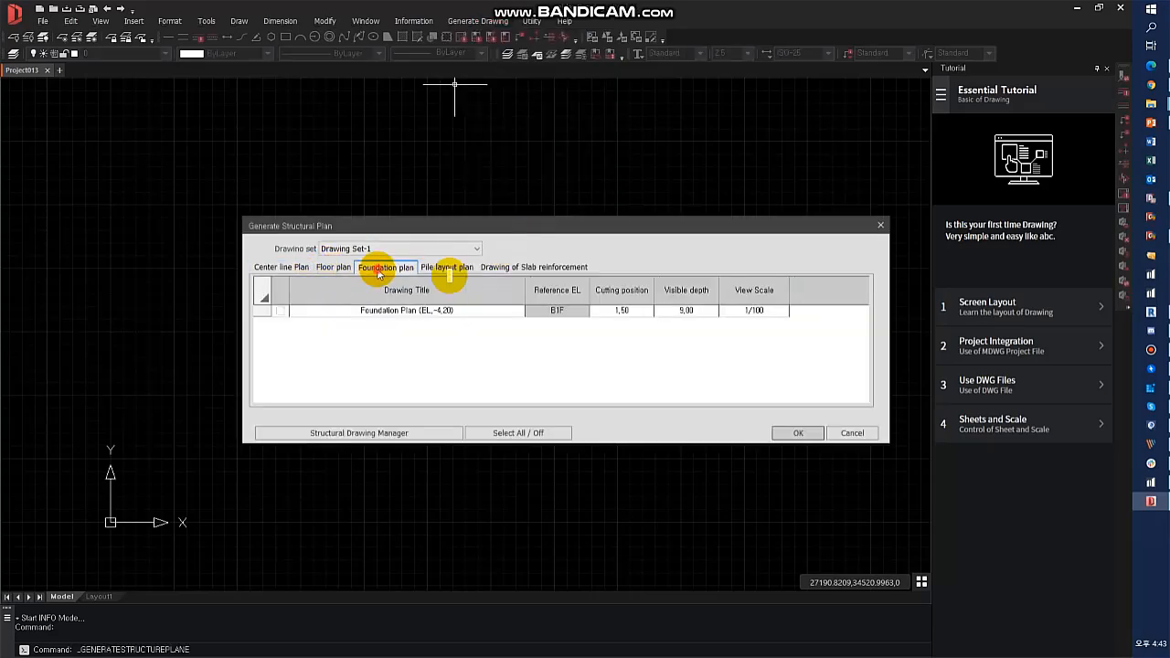
pyautogui.click(279, 311)
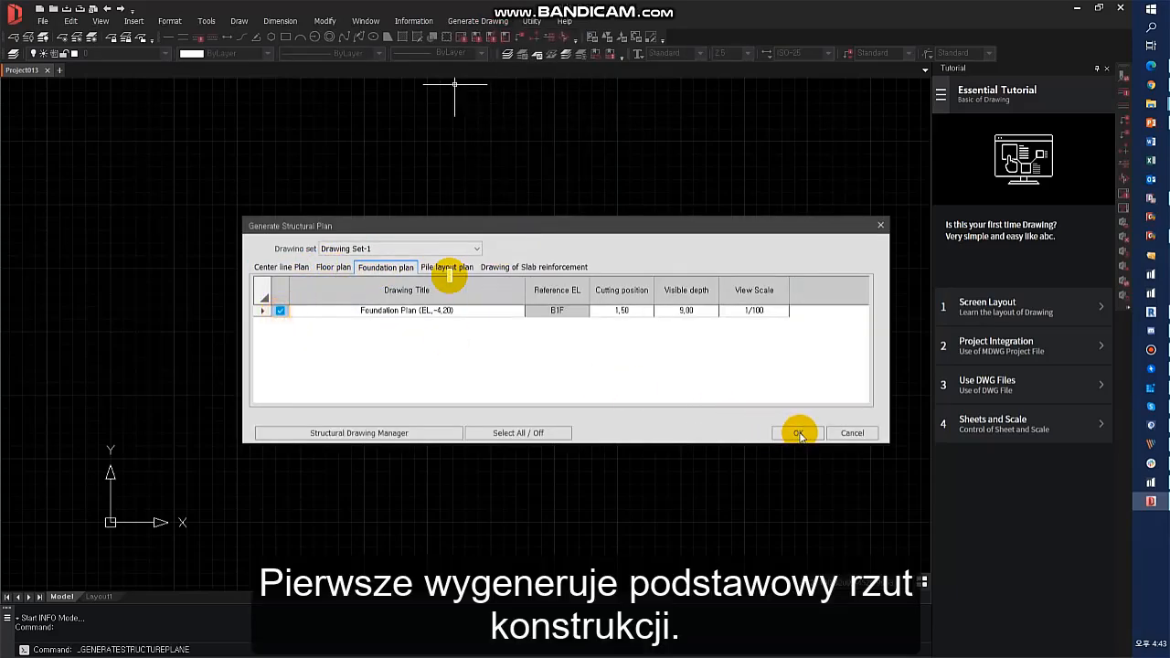
pyautogui.click(799, 434)
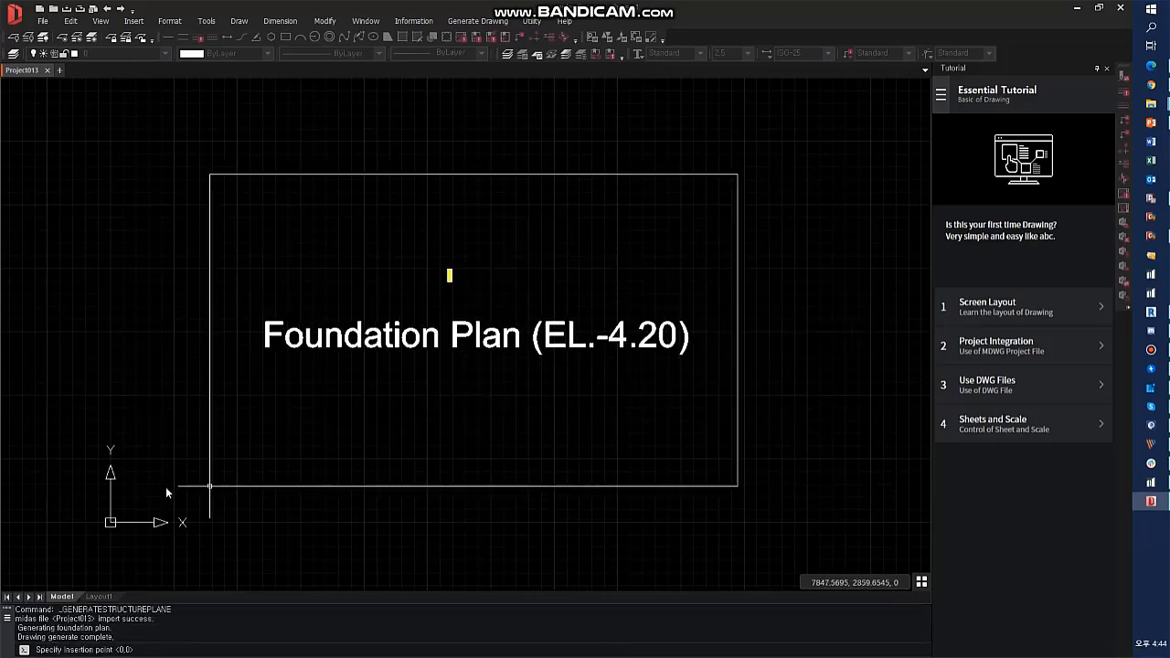
pyautogui.click(111, 522)
# Step: Examine the rebar labels of the mat footing and isolated footings and the overall layout of the foundation plan
pyautogui.scroll(5, 225, 347)
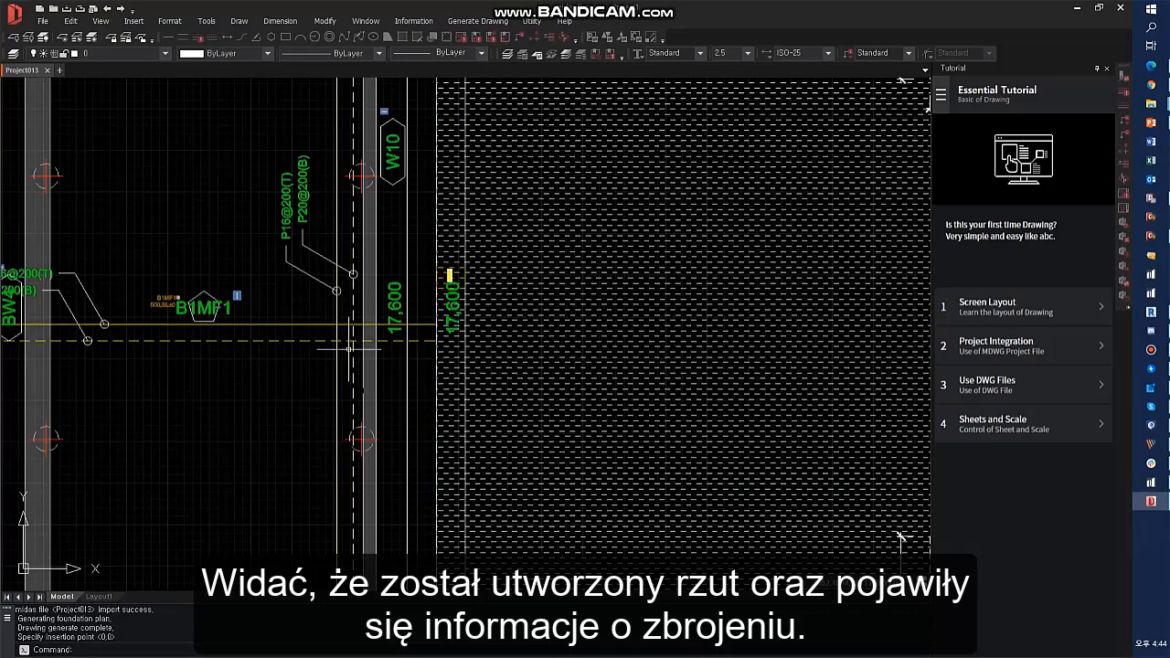
pyautogui.click(356, 357)
pyautogui.press('Escape')
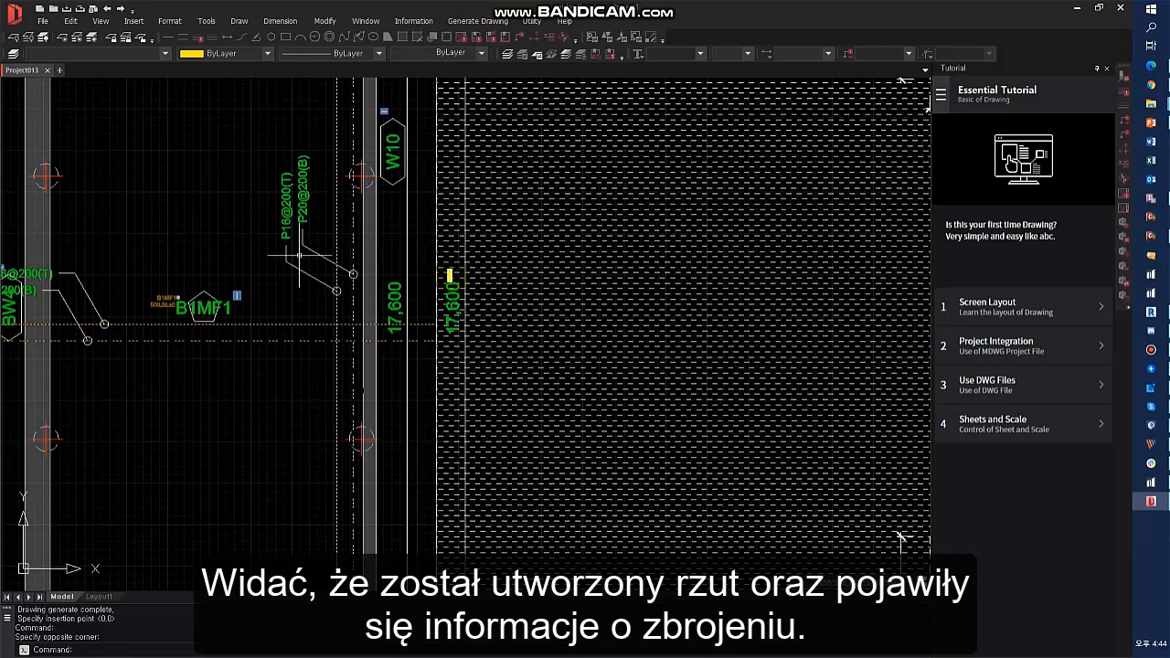
pyautogui.scroll(-4, 445, 339)
pyautogui.scroll(4, 644, 426)
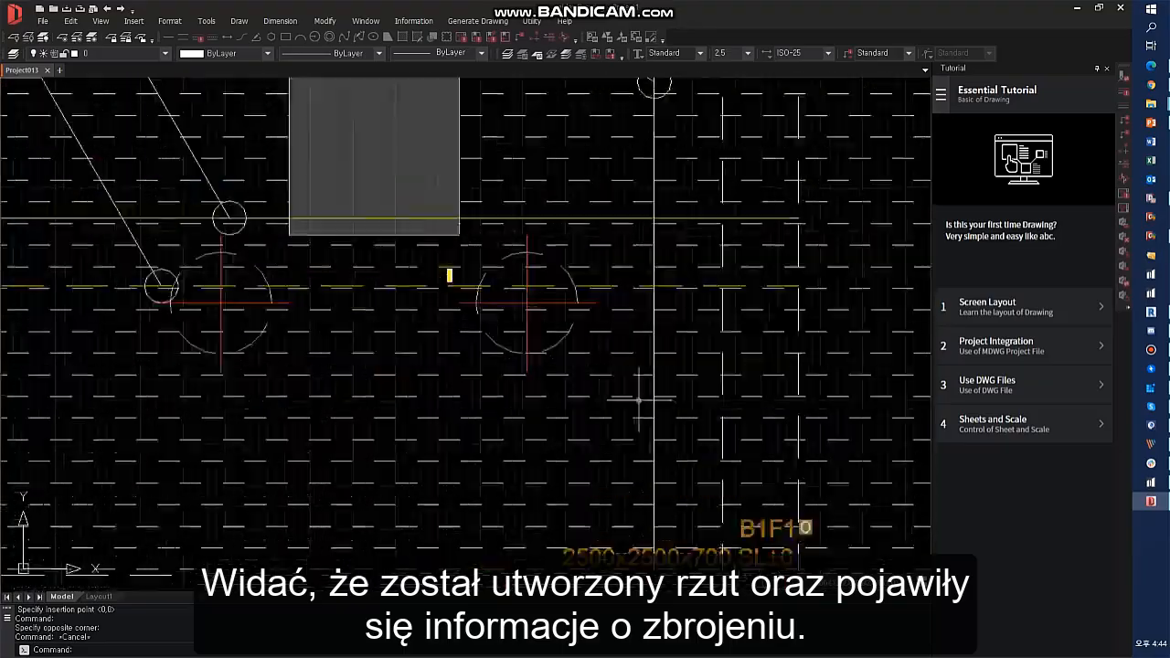
pyautogui.scroll(-2, 736, 272)
pyautogui.scroll(-5, 449, 275)
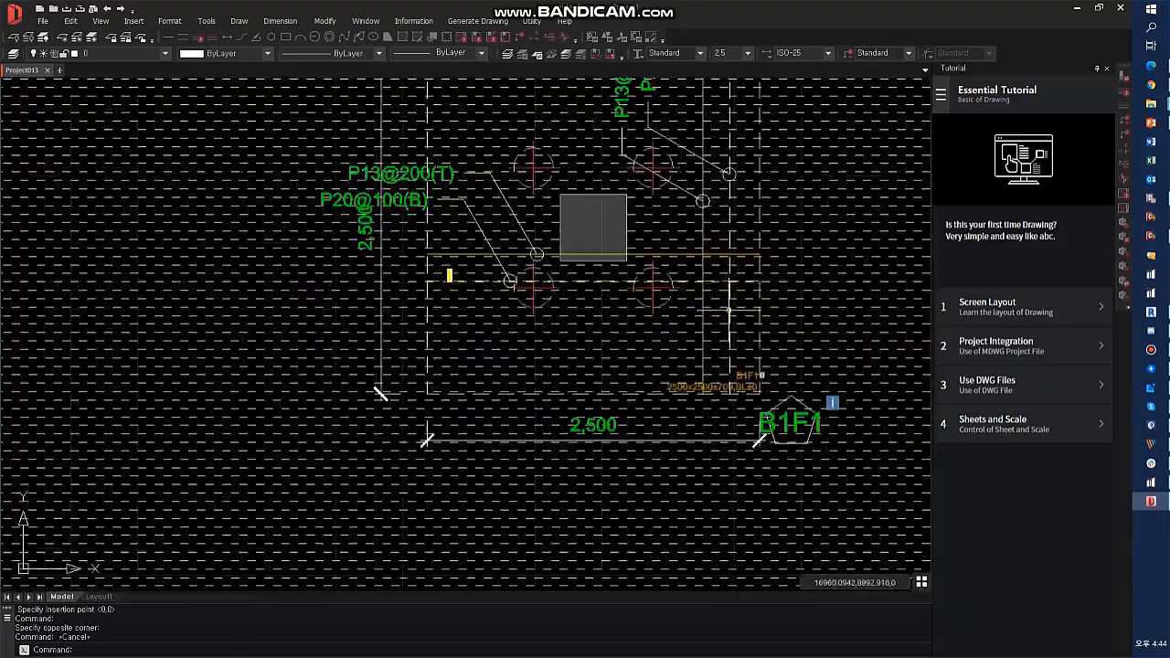
pyautogui.scroll(2, 449, 275)
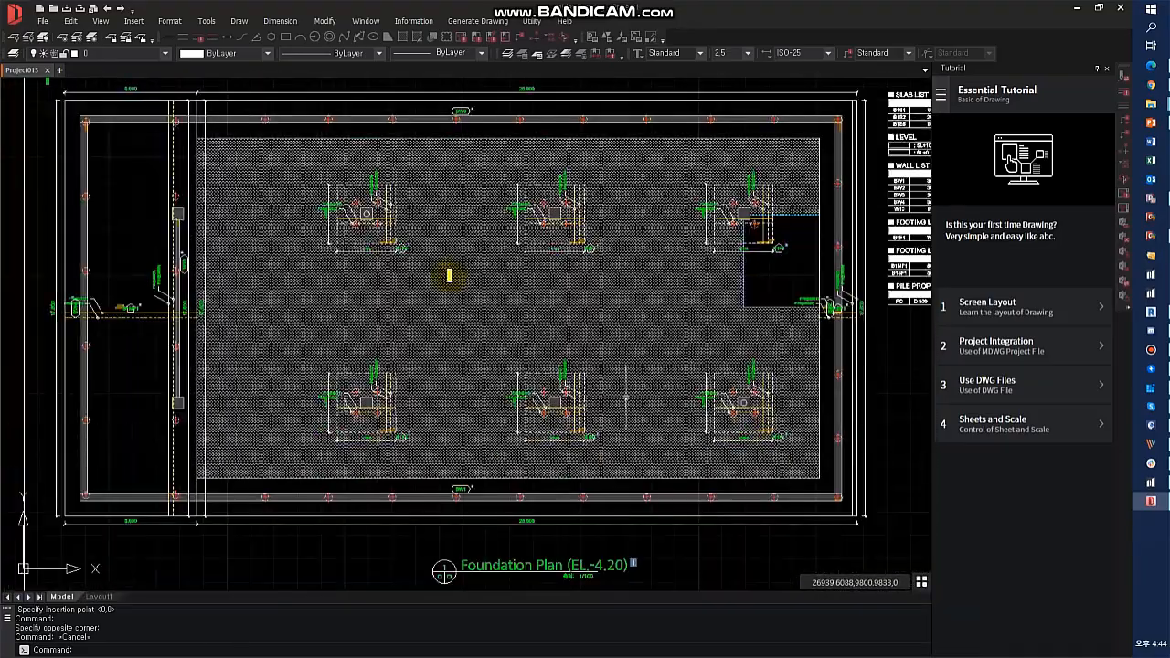
pyautogui.scroll(-4, 449, 276)
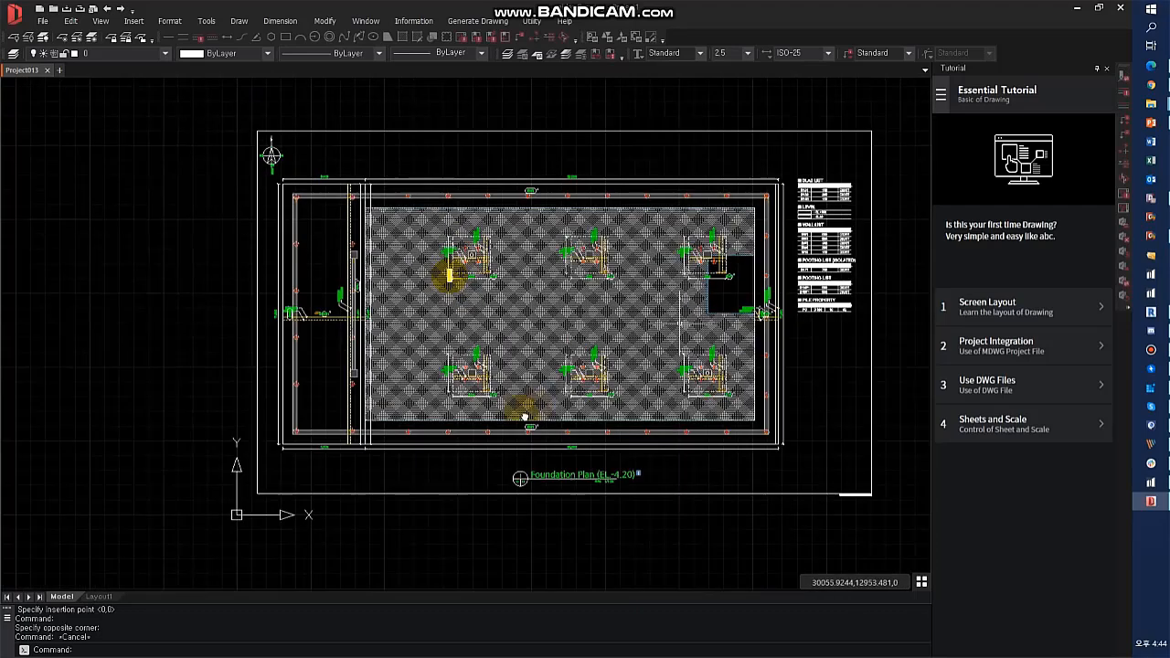
# Step: Generate the Pile Arrangement (EL.-4.20) plan from Drawing Set-1 and insert it beside the foundation plan's lower right corner
pyautogui.click(477, 20)
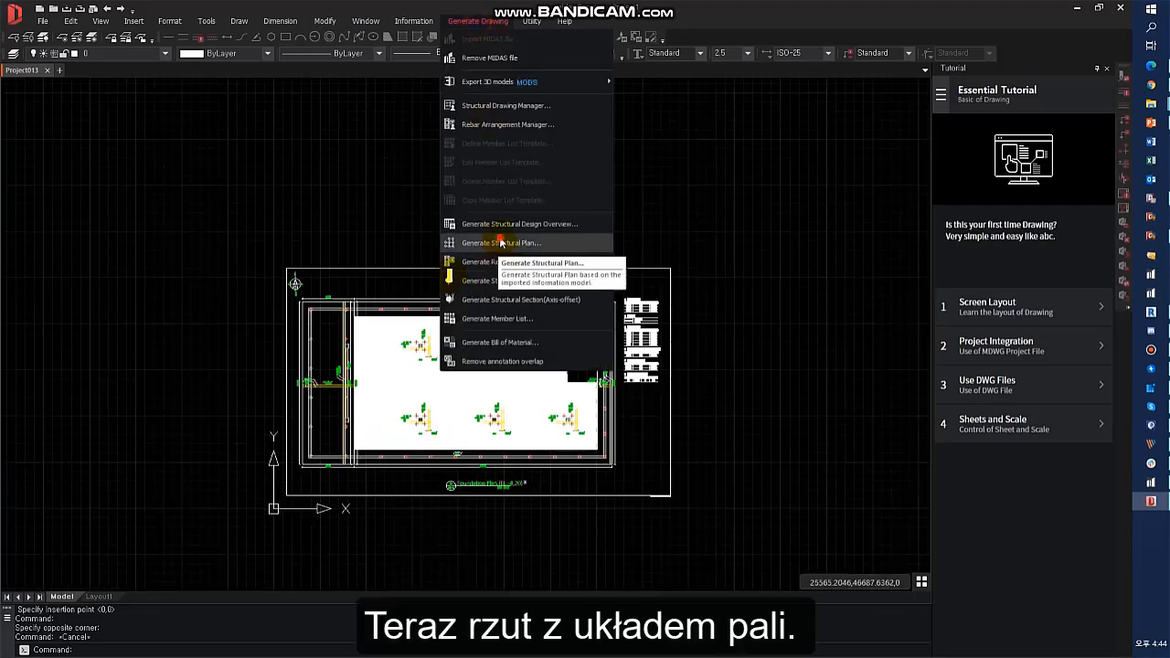
pyautogui.click(498, 242)
pyautogui.click(384, 267)
pyautogui.click(447, 267)
pyautogui.click(282, 316)
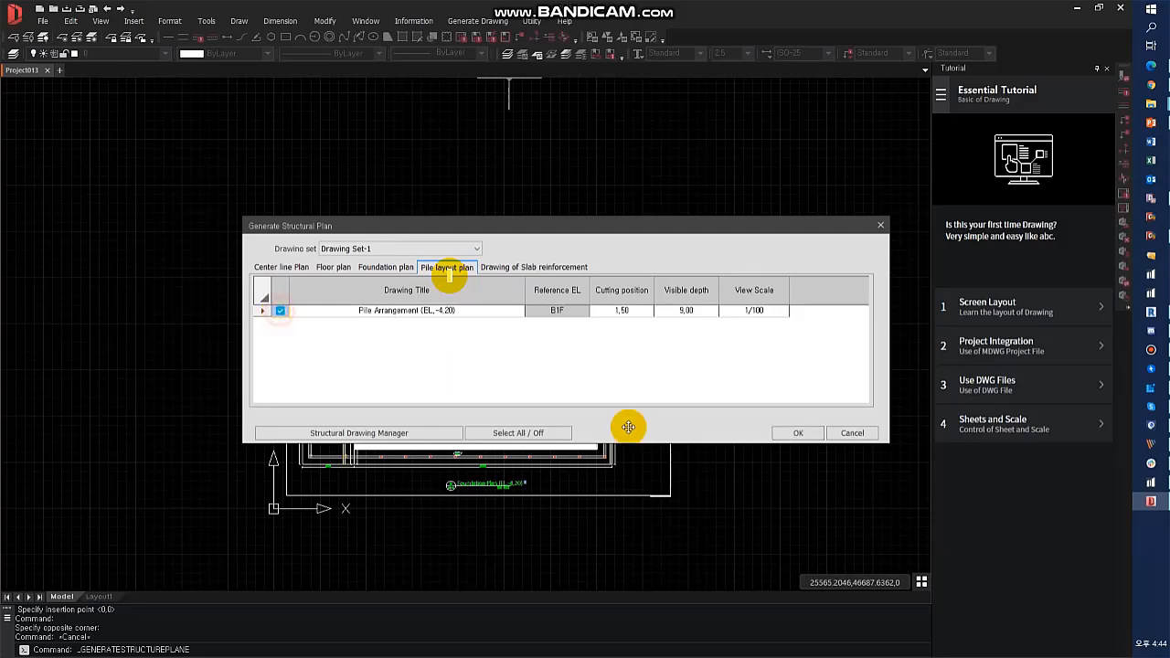
pyautogui.click(797, 432)
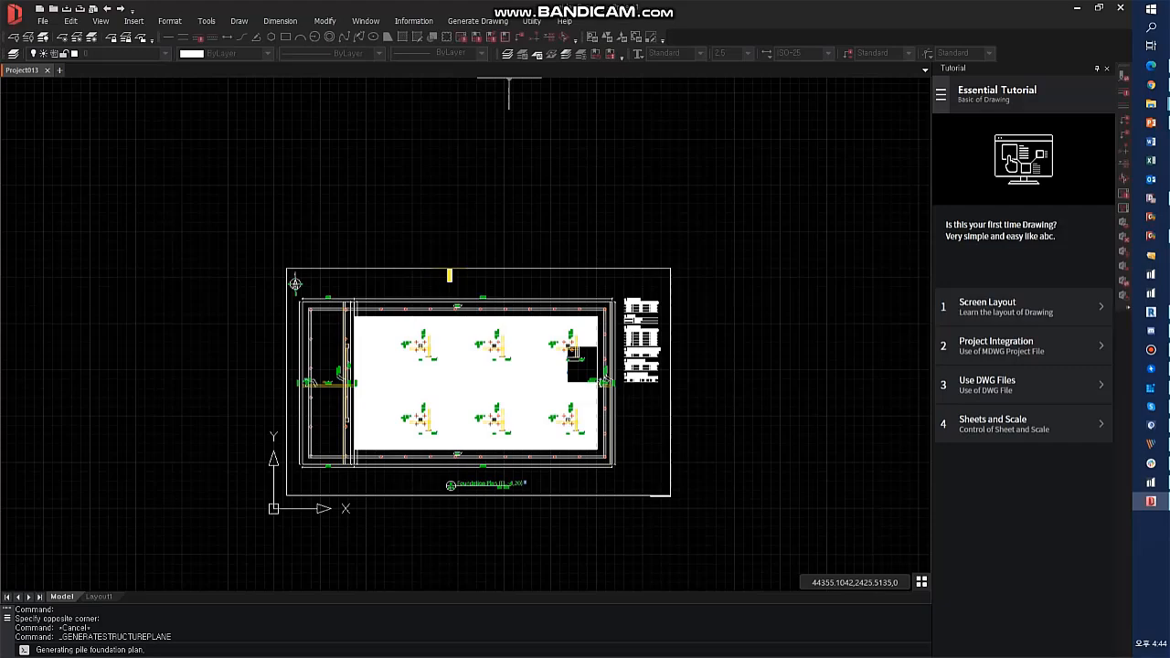
pyautogui.click(676, 496)
# Step: Examine the pile level labels and the pile spacing dimensions around the isolated footings in the Pile Arrangement plan
pyautogui.scroll(8, 673, 387)
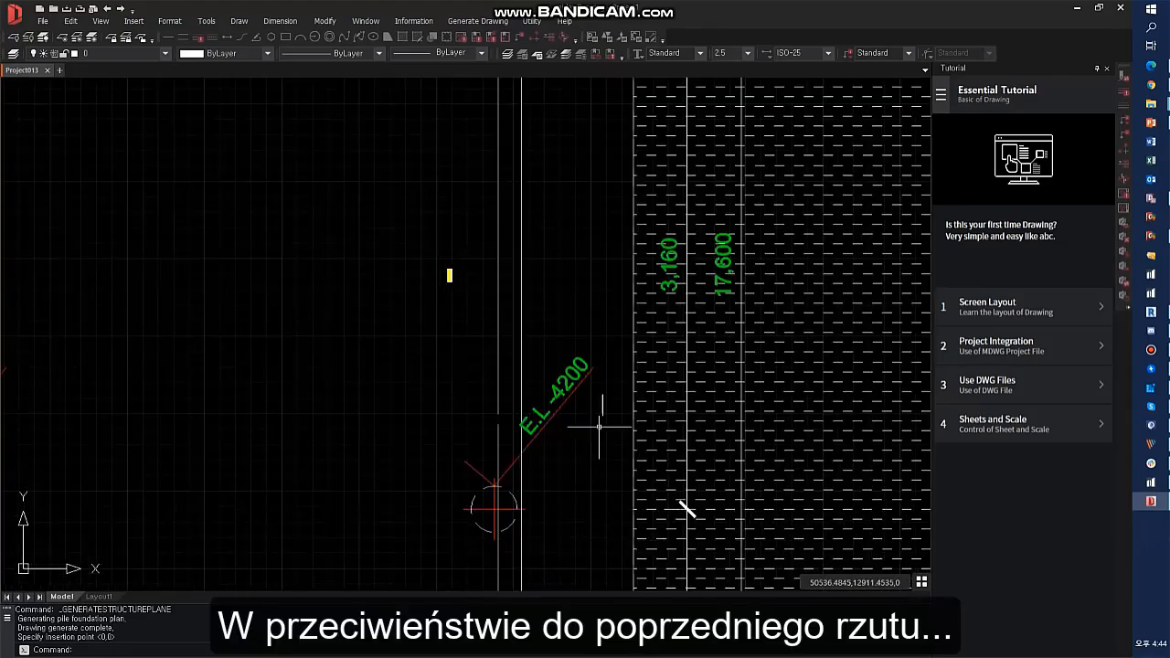
pyautogui.click(602, 424)
pyautogui.click(558, 349)
pyautogui.scroll(-8, 557, 350)
pyautogui.moveTo(779, 379); pyautogui.dragTo(728, 379, button='middle')
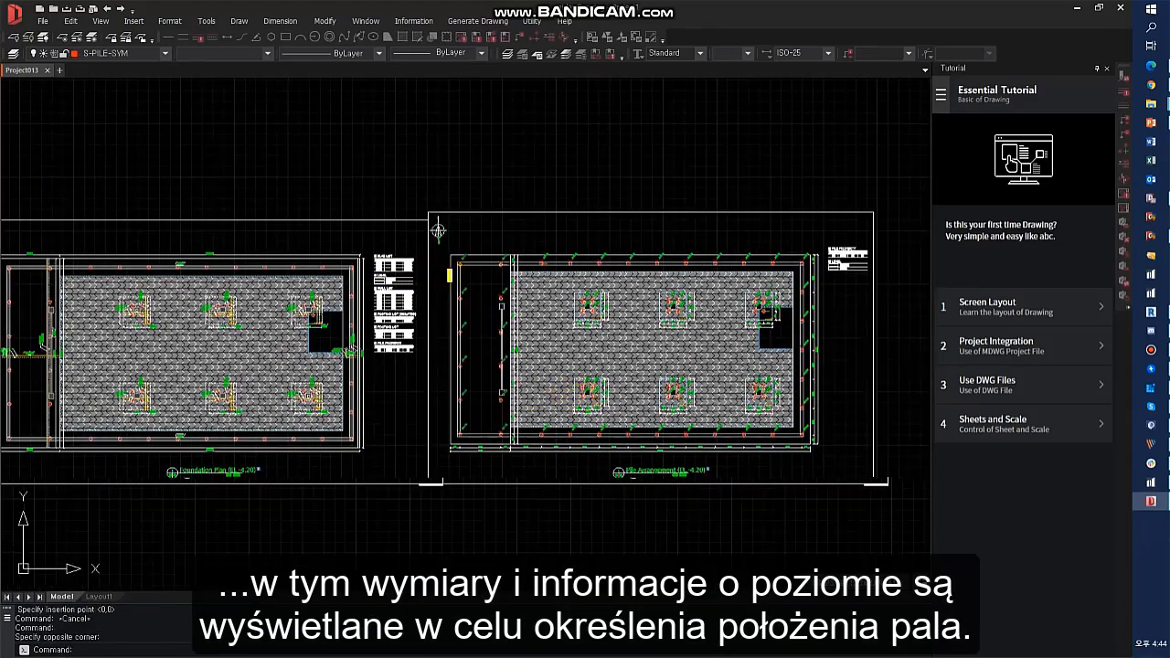
pyautogui.scroll(8, 449, 274)
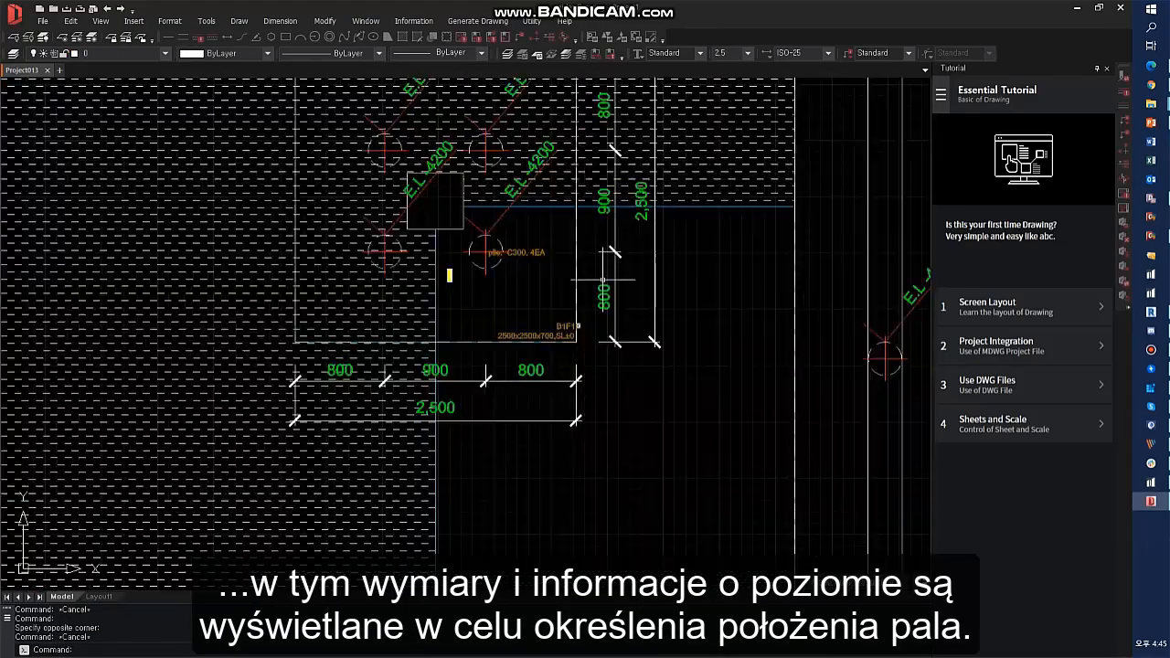
pyautogui.click(614, 286)
pyautogui.click(613, 286)
pyautogui.scroll(-8, 590, 291)
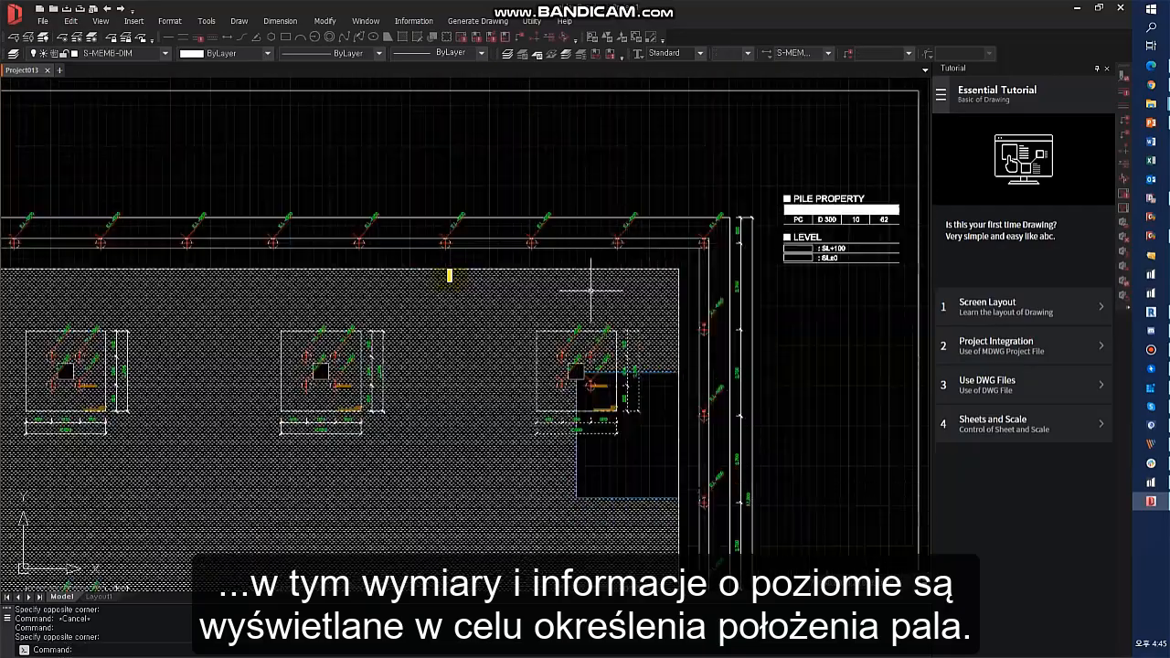
# Step: Examine the spacing dimensions of the perimeter piles and the overall layout of the Pile Arrangement plan
pyautogui.scroll(-2, 590, 291)
pyautogui.moveTo(591, 290); pyautogui.dragTo(672, 163, button='middle')
pyautogui.scroll(4, 651, 477)
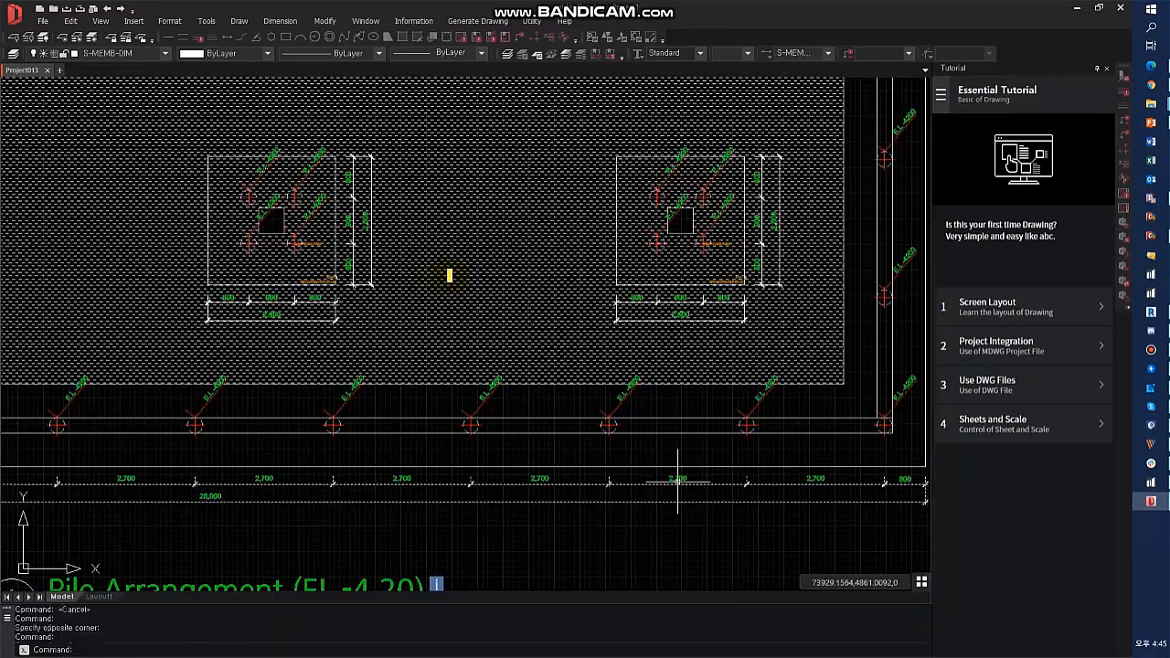
pyautogui.scroll(-4, 677, 481)
pyautogui.press('Escape')
pyautogui.moveTo(341, 445); pyautogui.dragTo(756, 340, button='middle')
pyautogui.scroll(-2, 234, 327)
pyautogui.moveTo(475, 338); pyautogui.dragTo(431, 361, button='middle')
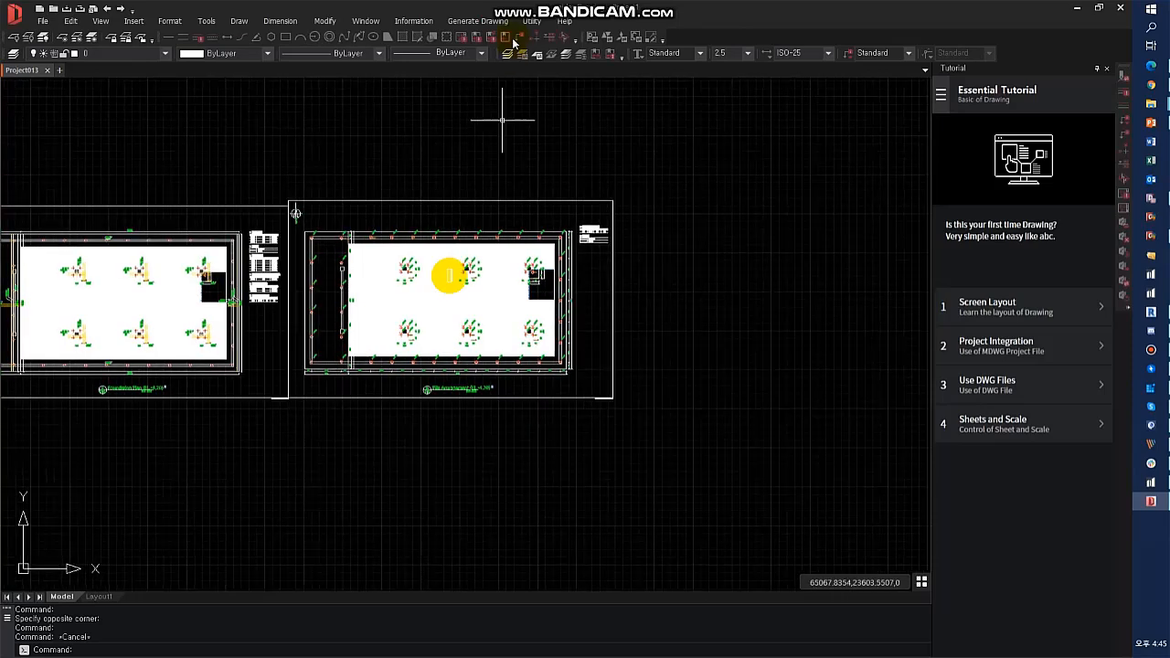
# Step: Generate the slab Rebar Arrangement Plan (EL.-4.20) from Drawing Set-1, insert it at the pile plan's lower right corner and check its rebar labels
pyautogui.click(475, 22)
pyautogui.click(508, 236)
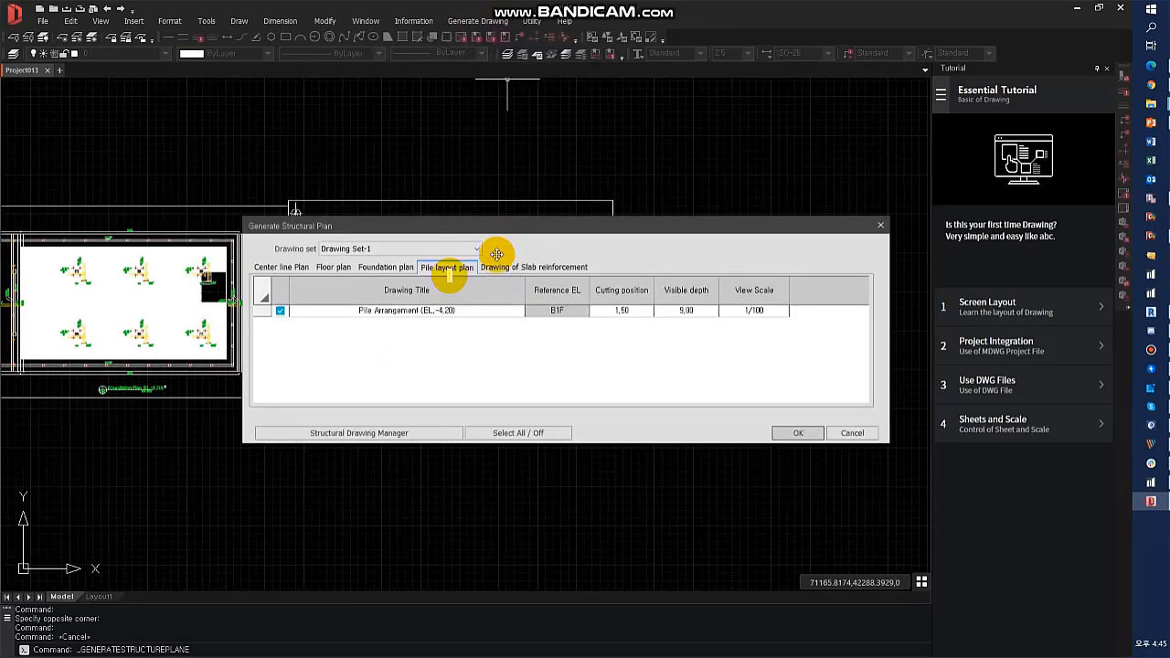
pyautogui.click(498, 268)
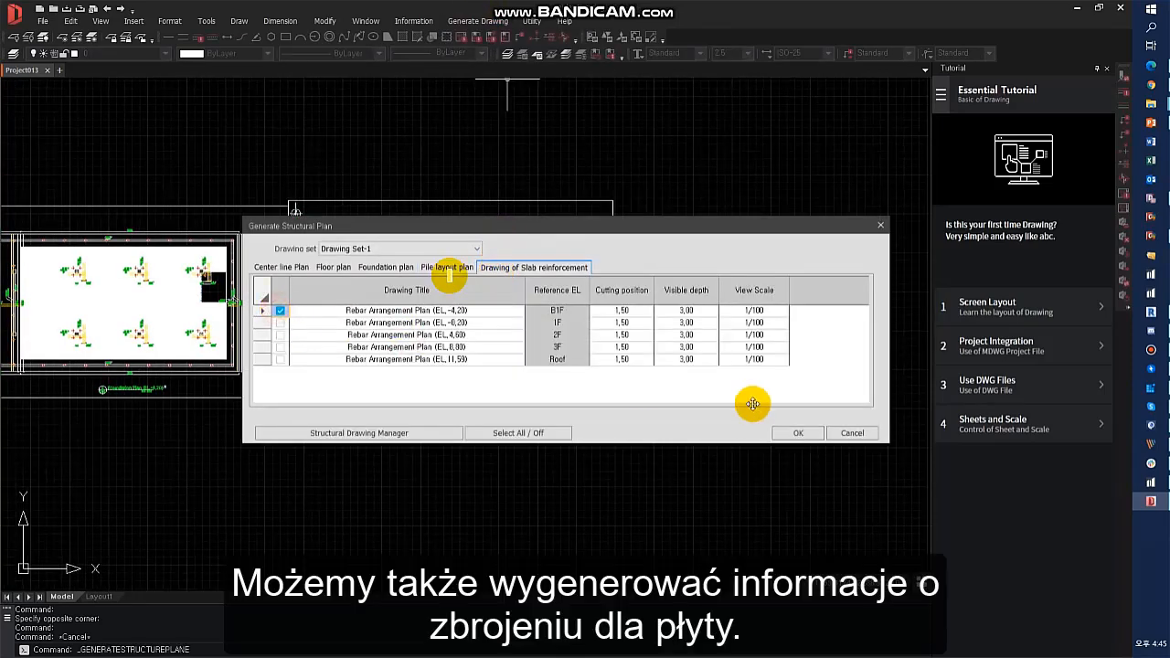
pyautogui.click(791, 434)
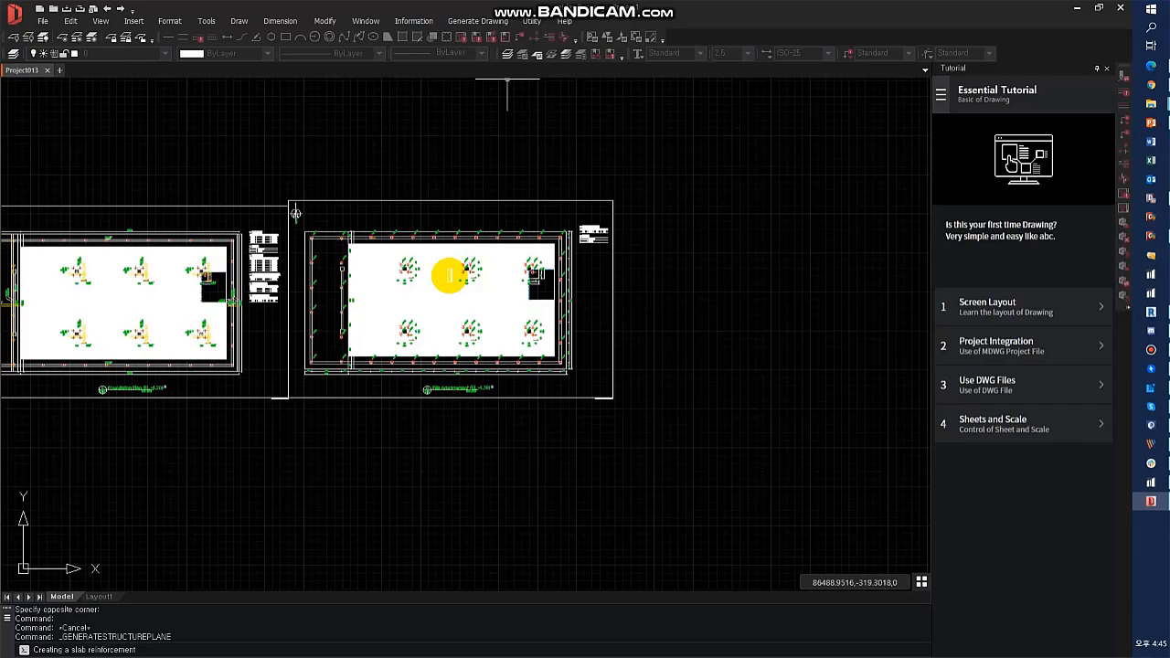
pyautogui.click(613, 398)
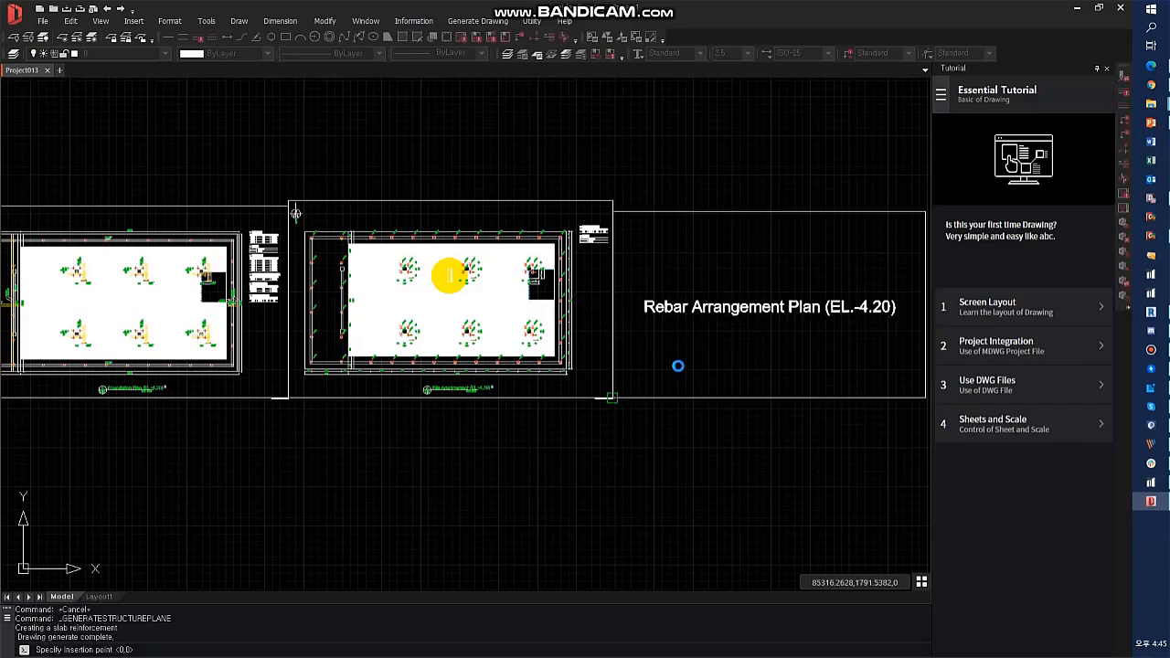
pyautogui.scroll(5, 794, 276)
pyautogui.moveTo(686, 351); pyautogui.dragTo(676, 347, button='middle')
pyautogui.scroll(6, 675, 348)
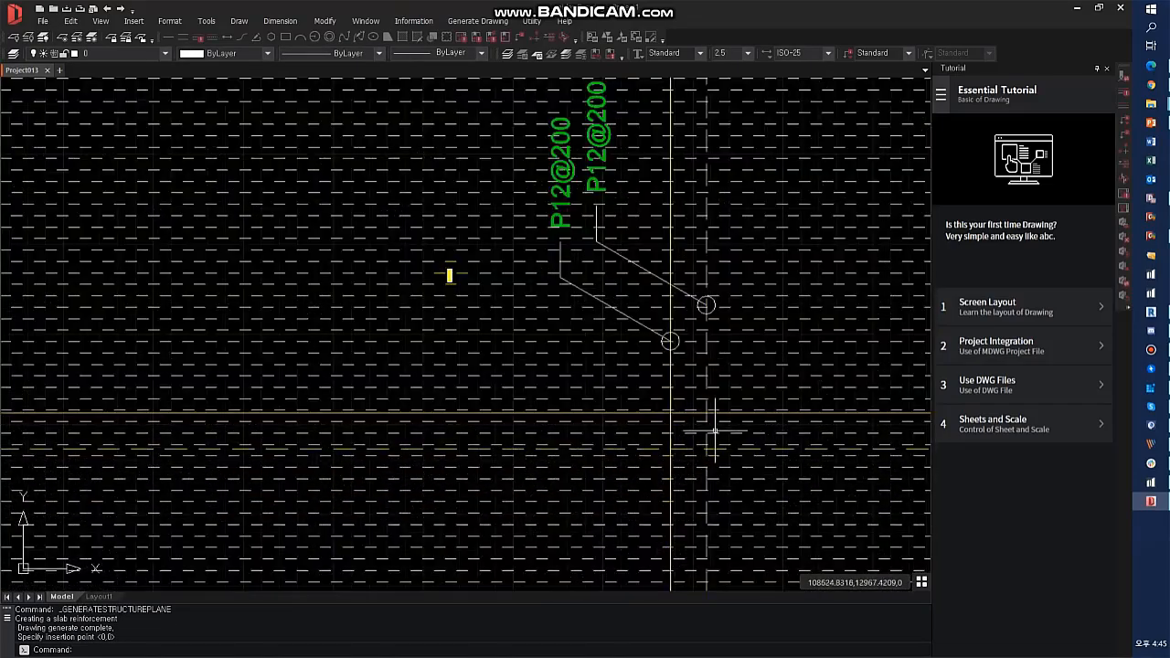
pyautogui.scroll(-10, 815, 296)
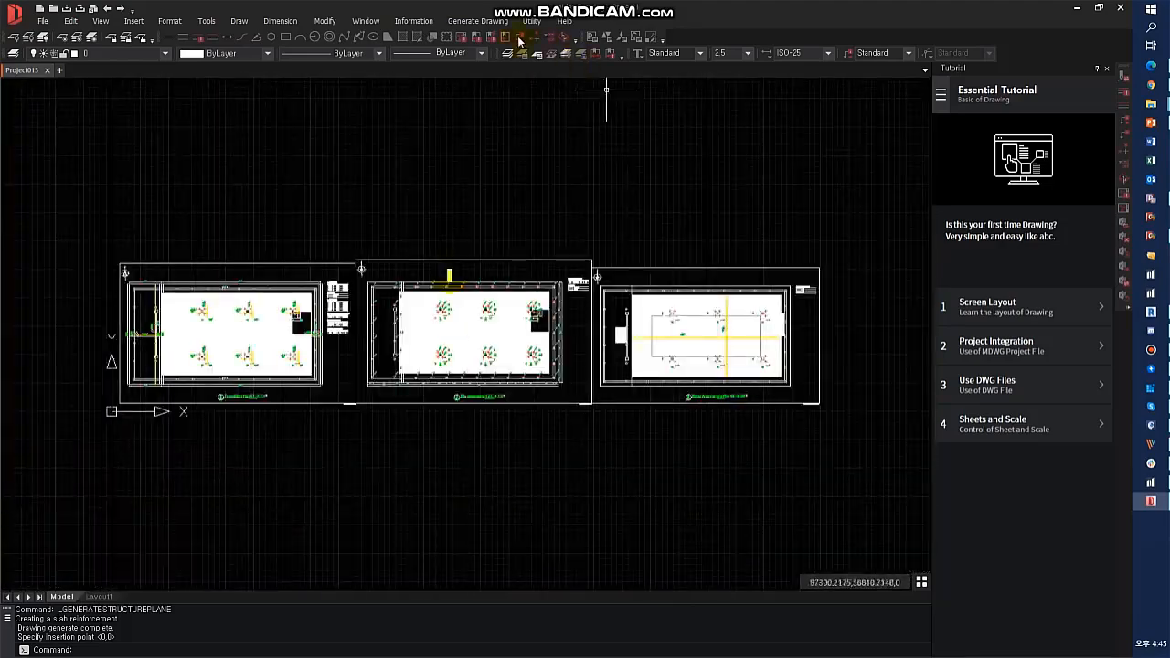
# Step: Define structural section Section 1 with a vertical orthogonal cut line through the Pile Arrangement plan's left column of isolated footings, viewing to the right
pyautogui.click(477, 20)
pyautogui.click(513, 281)
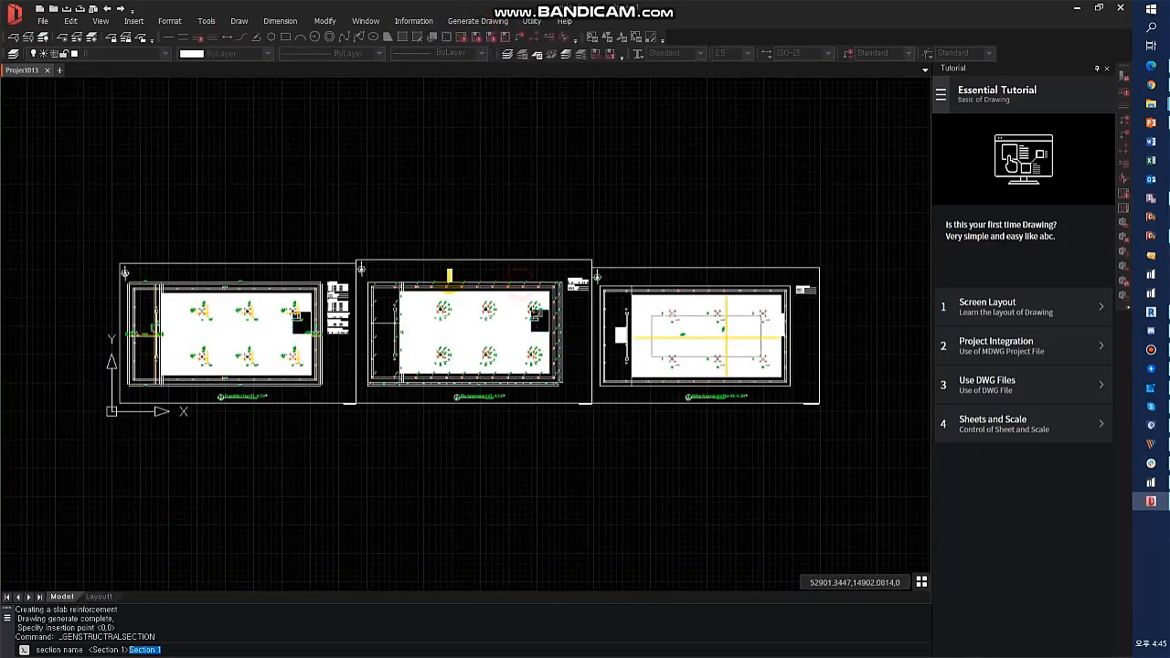
pyautogui.press('Return')
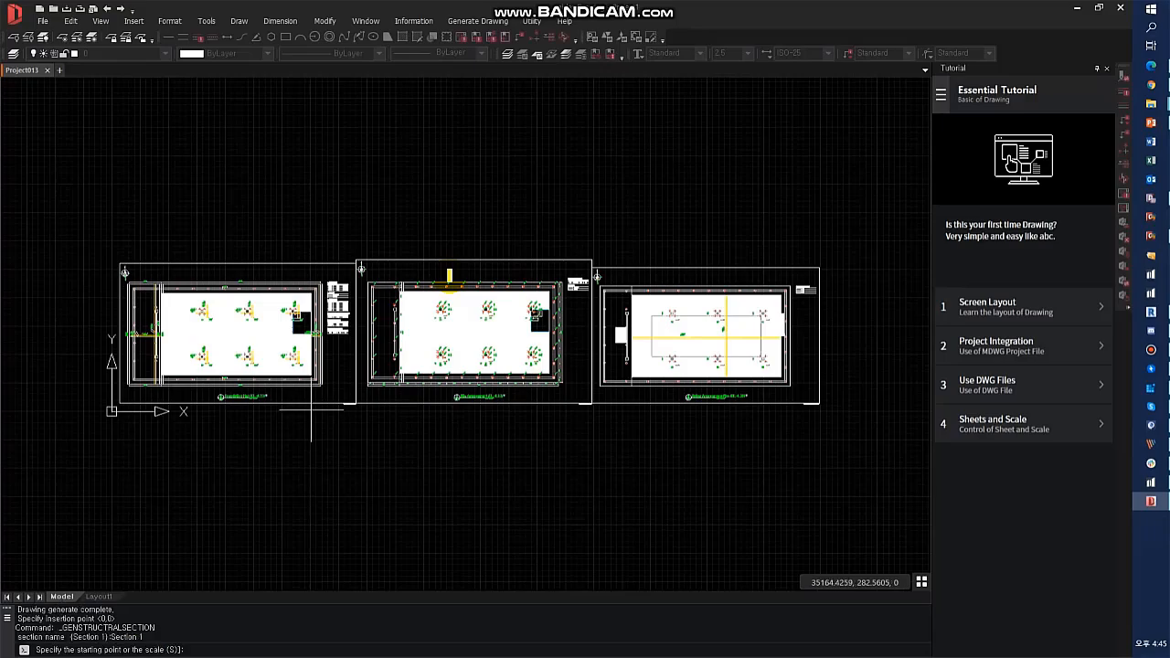
pyautogui.scroll(8, 432, 379)
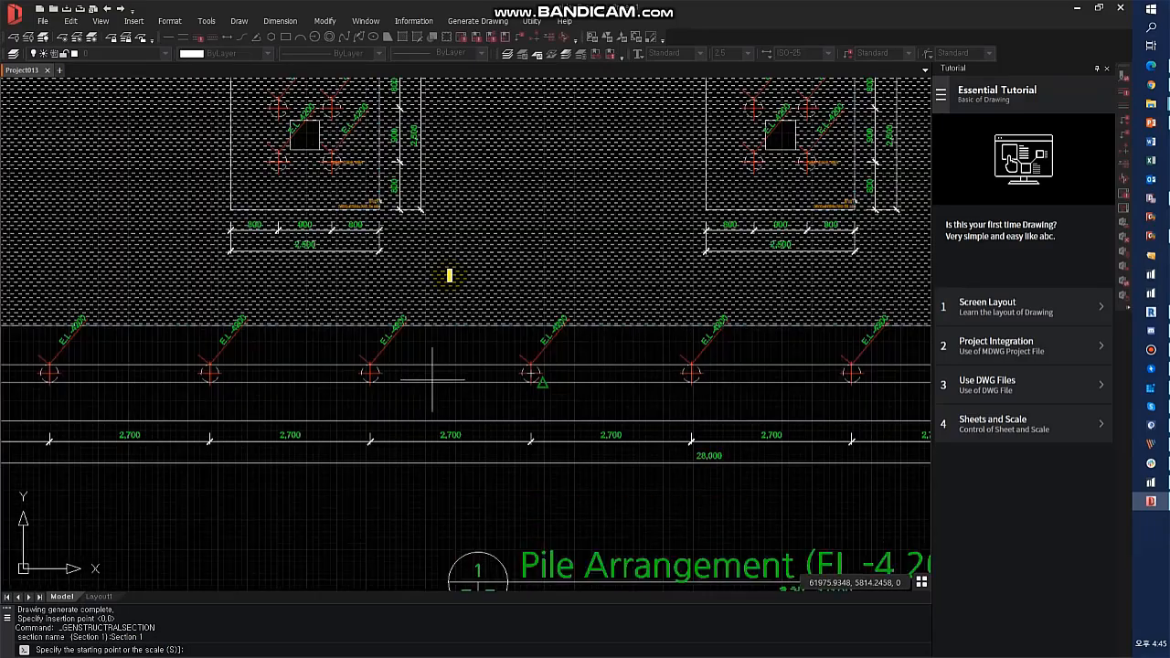
pyautogui.click(316, 518)
pyautogui.scroll(-2, 317, 519)
pyautogui.press('F8')
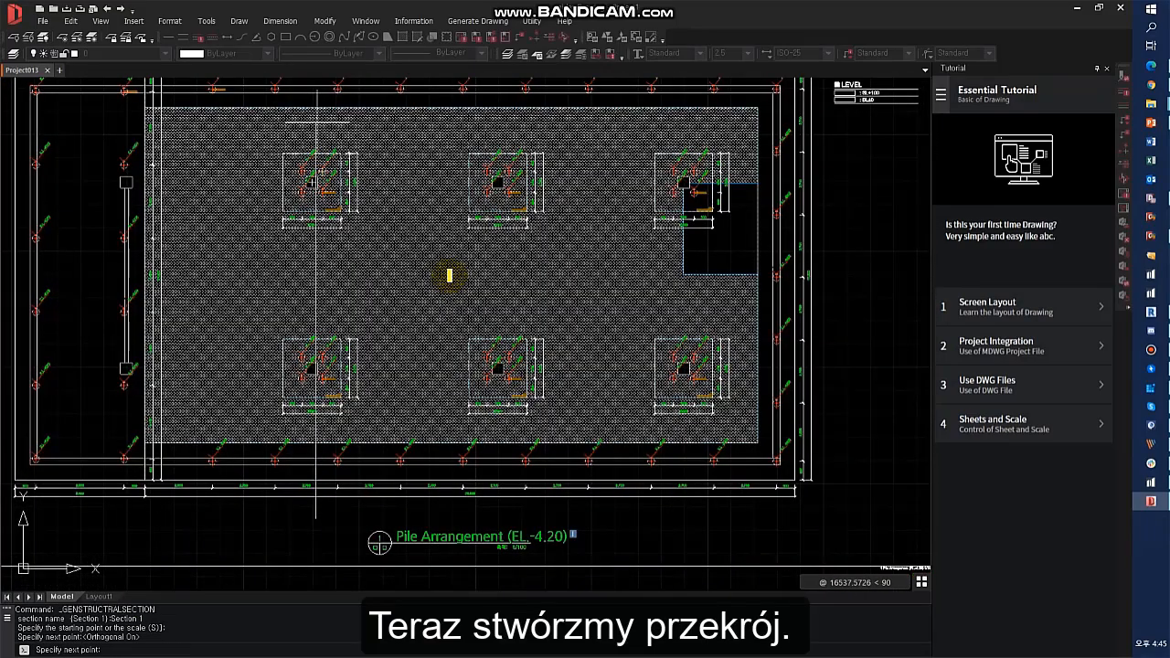
pyautogui.moveTo(316, 120); pyautogui.dragTo(293, 215, button='middle')
pyautogui.click(292, 130)
pyautogui.press('Return')
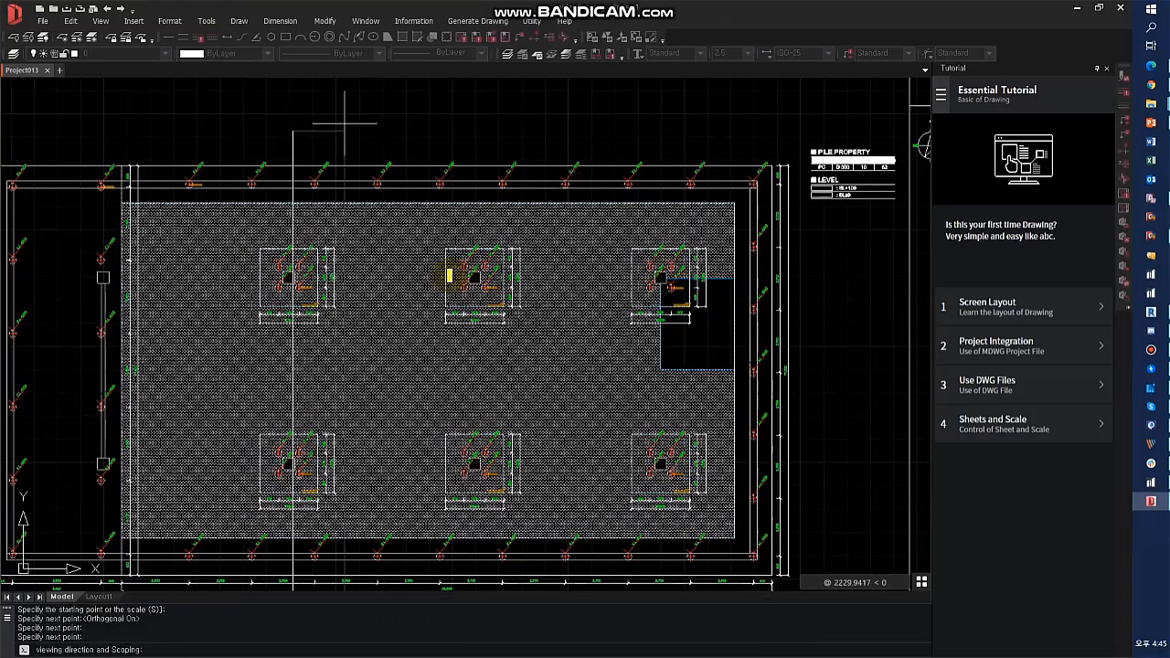
pyautogui.click(345, 122)
# Step: Insert the generated Section 1 drawing in the empty area below the row of plans
pyautogui.scroll(-7, 345, 123)
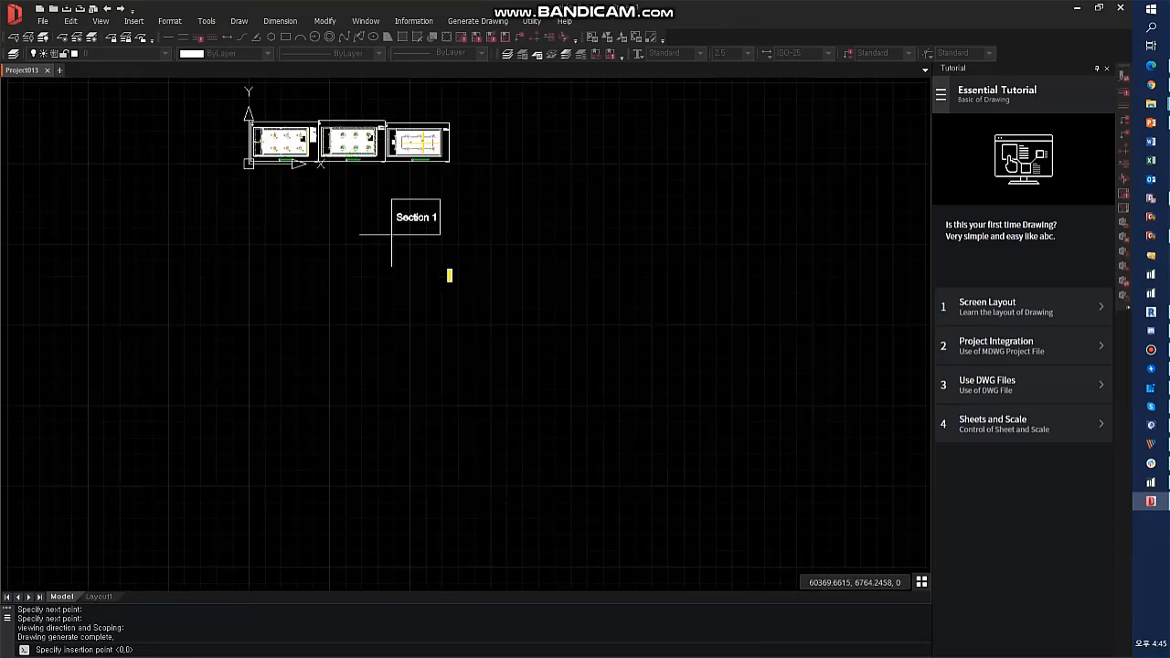
pyautogui.click(325, 208)
pyautogui.scroll(3, 353, 150)
pyautogui.scroll(2, 285, 336)
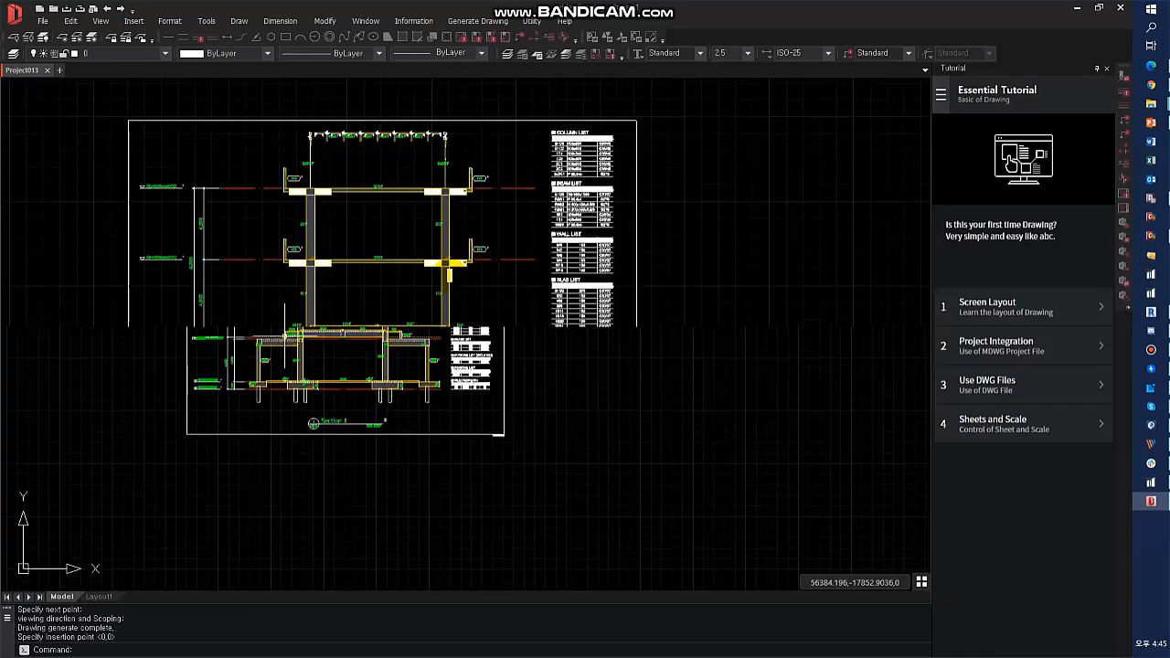
# Step: Define structural section Section 2 with a horizontal cut line through the Pile Arrangement plan's lower row of isolated footings, viewing upward
pyautogui.moveTo(316, 227); pyautogui.dragTo(604, 442, button='middle')
pyautogui.moveTo(398, 272)
pyautogui.mouseDown(button='middle')
pyautogui.moveTo(435, 349)
pyautogui.moveTo(675, 487)
pyautogui.mouseUp(button='middle')
pyautogui.press('Return')
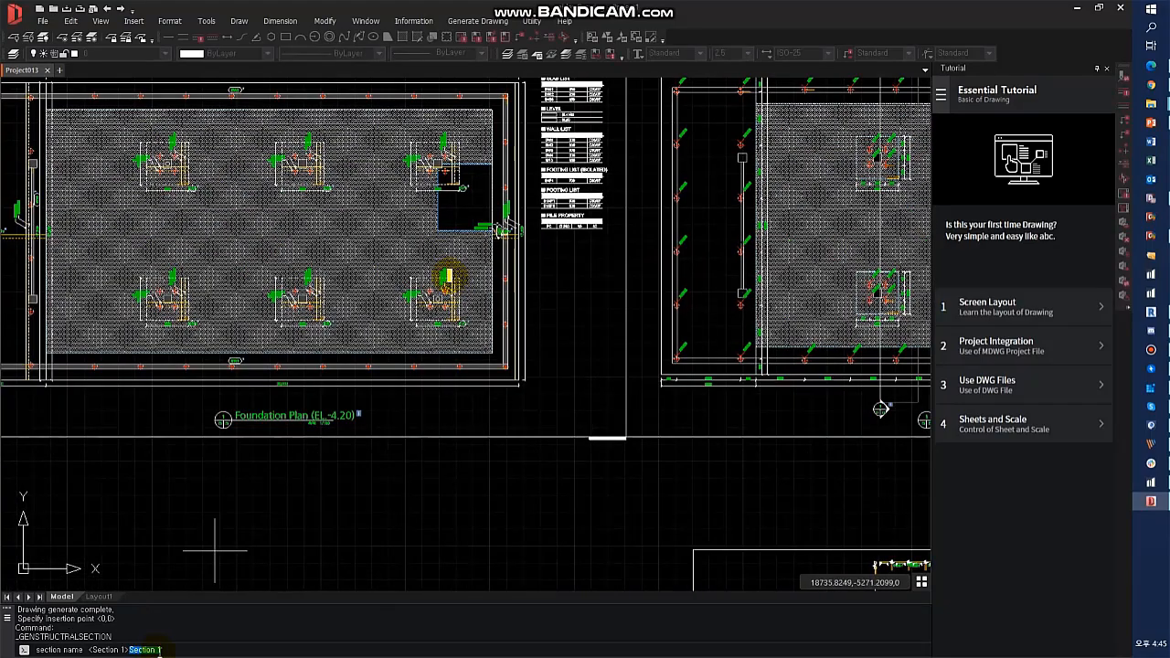
pyautogui.write('Section 2')
pyautogui.press('Return')
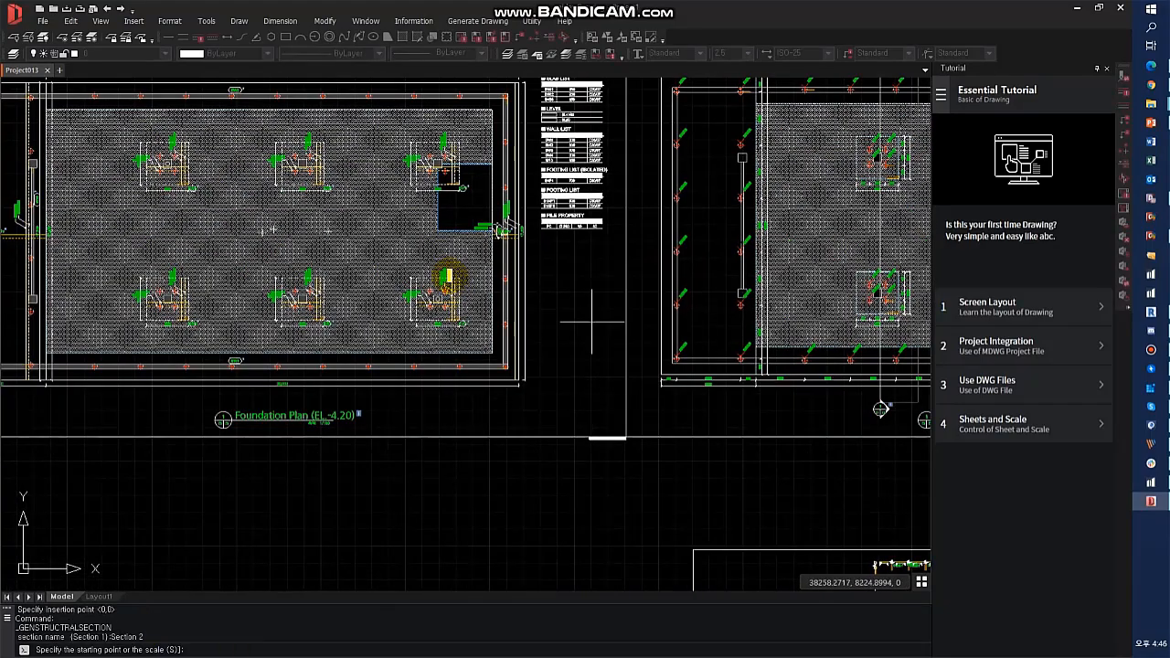
pyautogui.scroll(2, 650, 303)
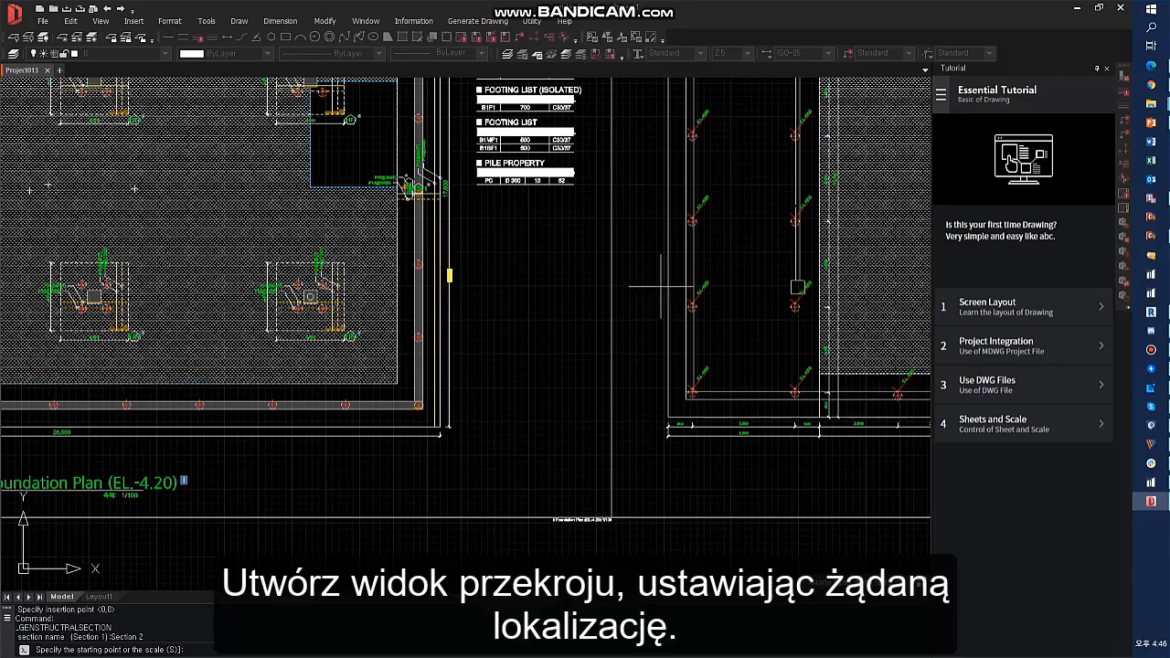
pyautogui.click(661, 286)
pyautogui.moveTo(482, 302); pyautogui.dragTo(455, 303, button='middle')
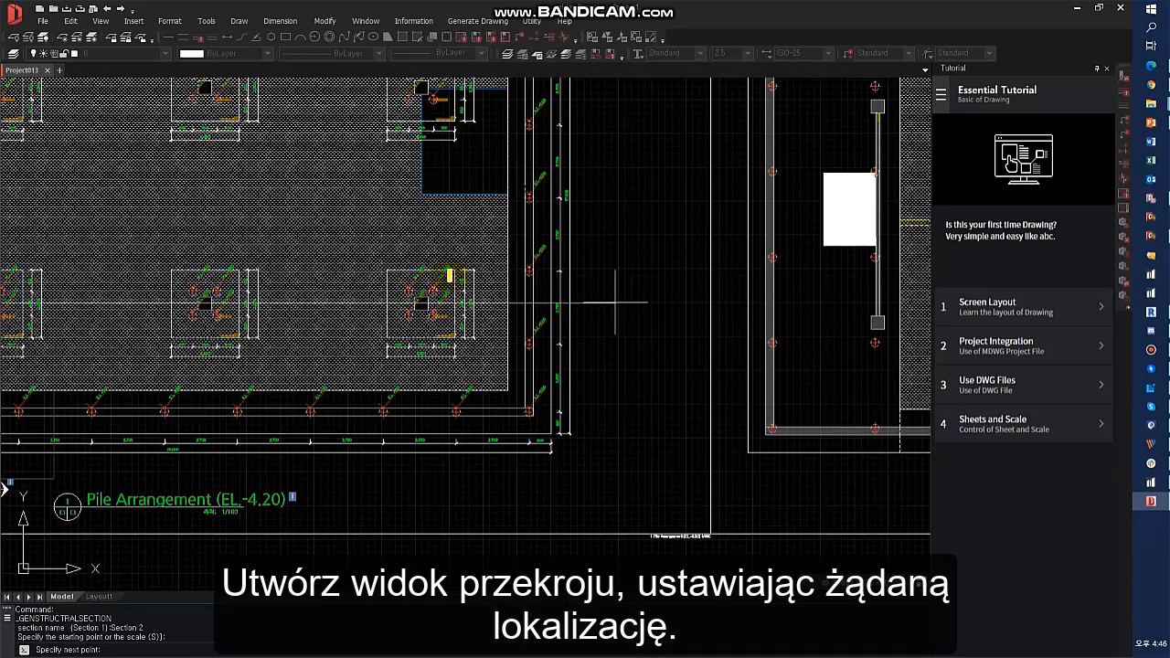
pyautogui.click(587, 302)
pyautogui.click(586, 264)
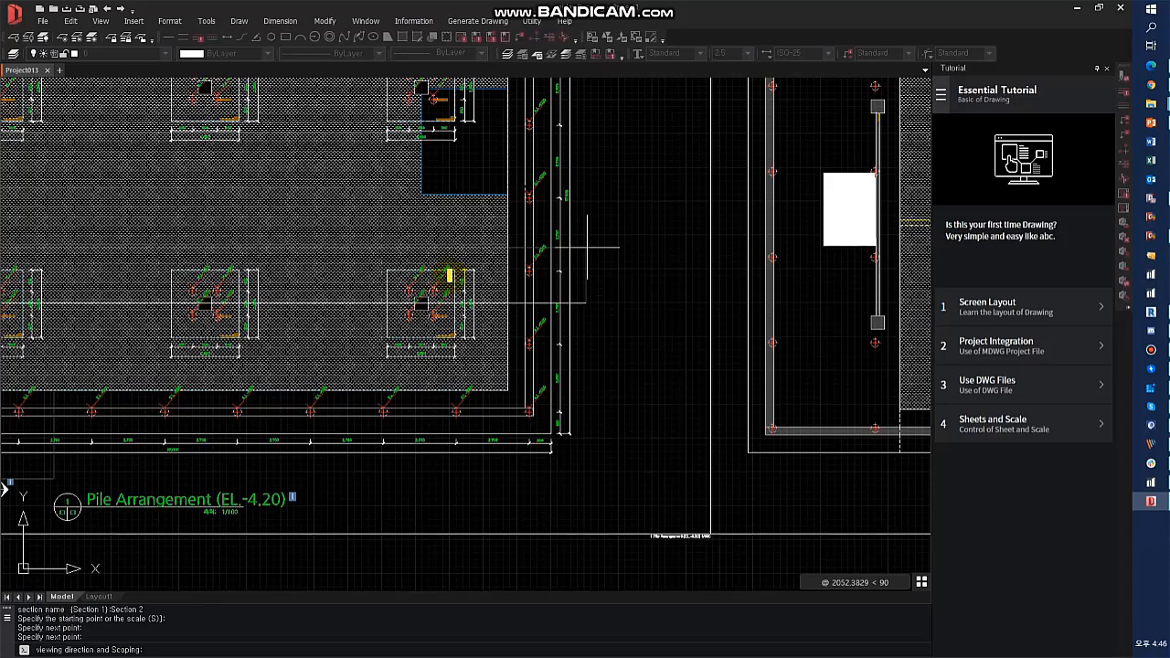
pyautogui.click(587, 247)
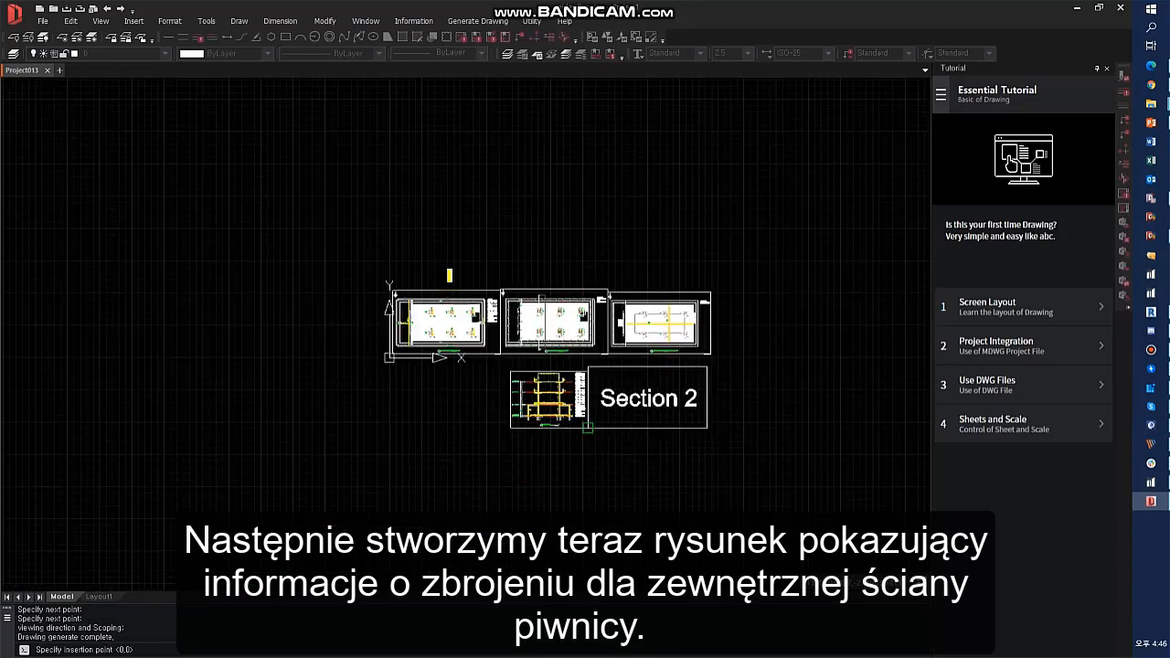
# Step: Insert the generated Section 2 drawing at the lower right corner of the Section 1 drawing and inspect it
pyautogui.click(588, 428)
pyautogui.scroll(5, 676, 399)
pyautogui.scroll(3, 449, 275)
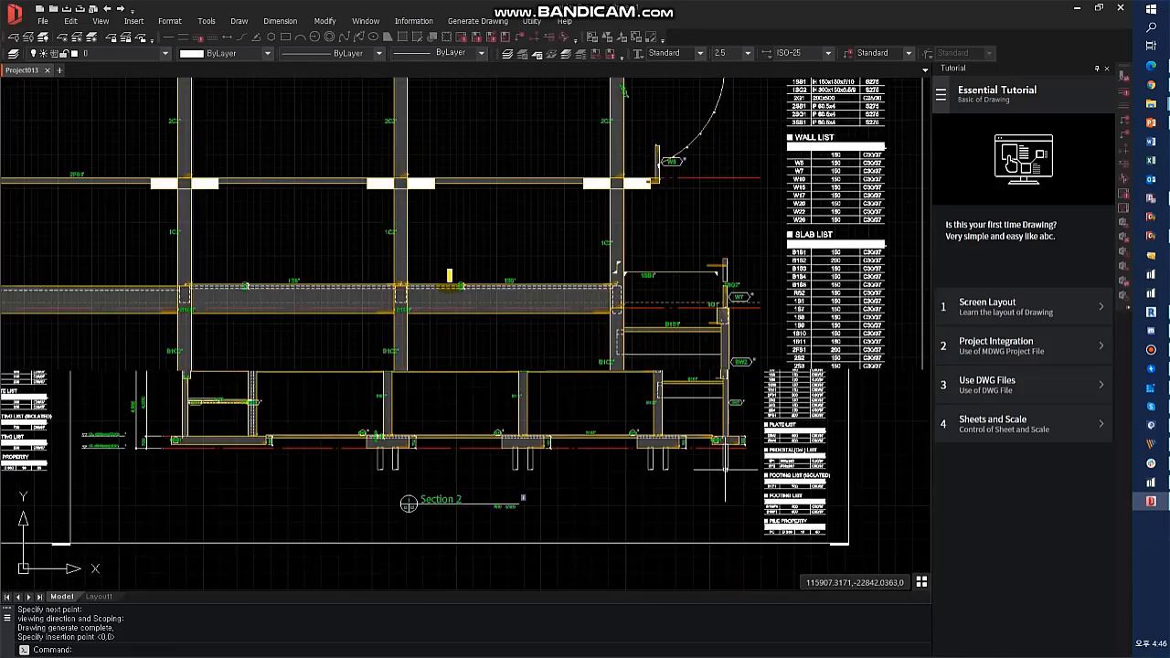
pyautogui.scroll(-10, 448, 275)
pyautogui.moveTo(711, 421); pyautogui.dragTo(612, 425, button='middle')
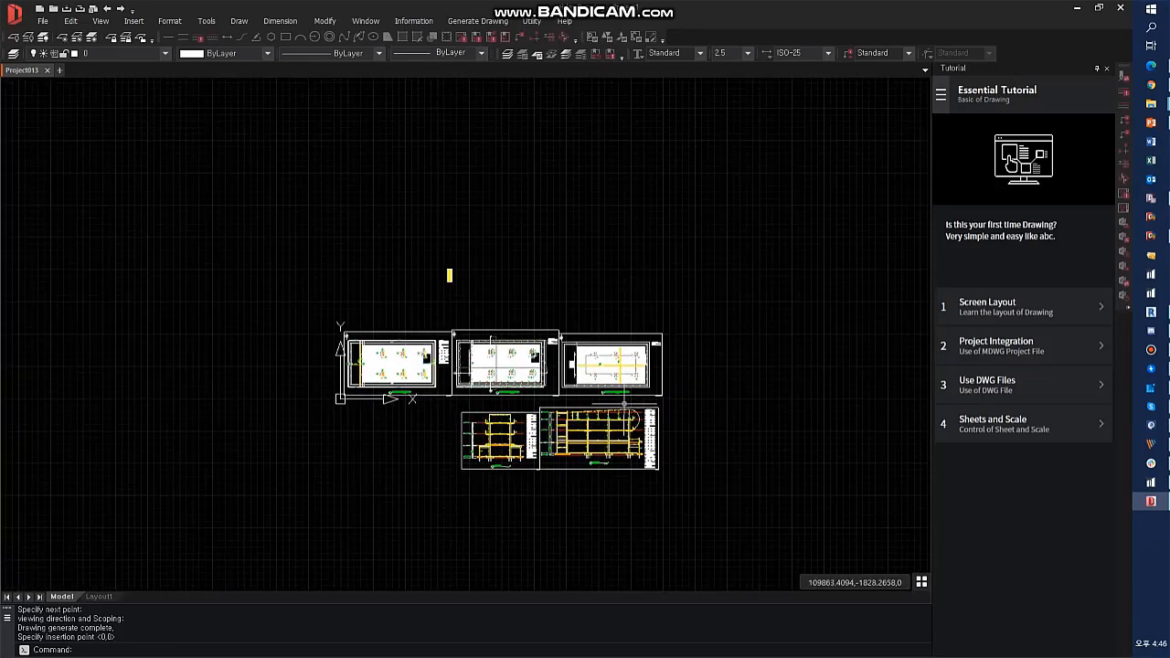
pyautogui.click(477, 20)
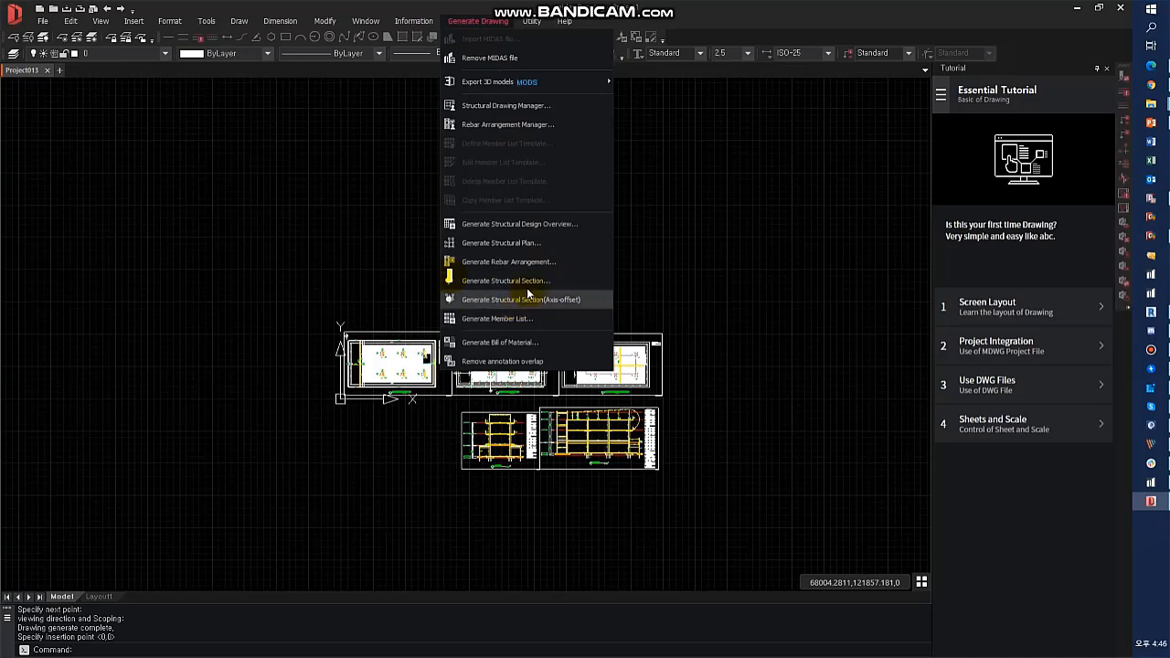
pyautogui.click(536, 242)
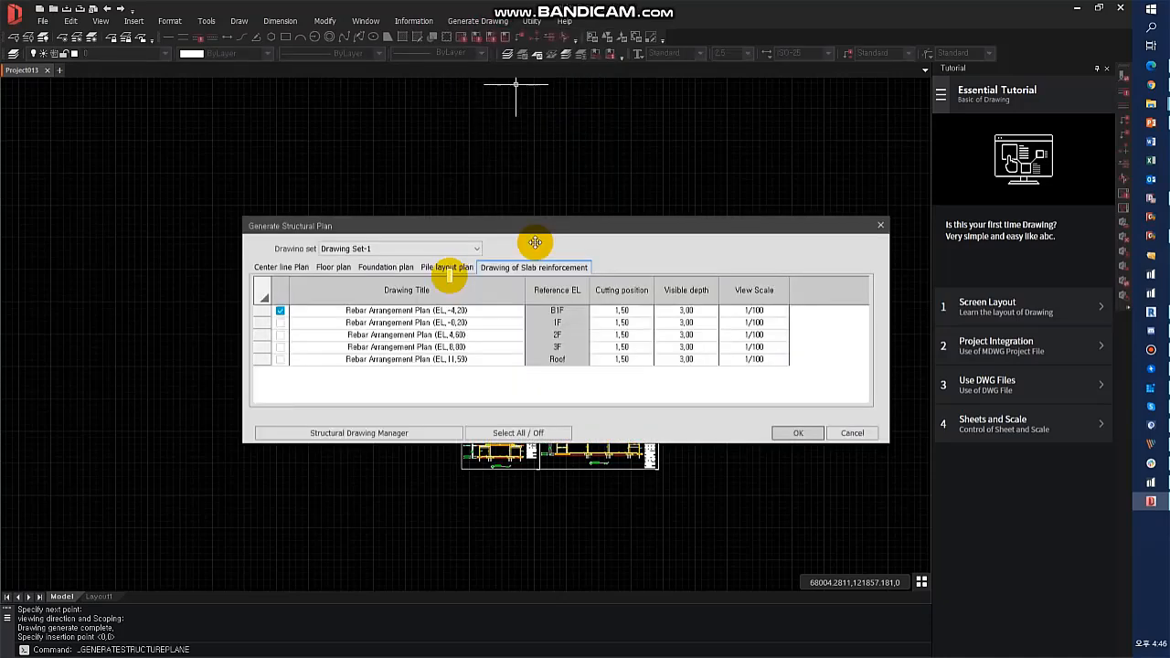
pyautogui.press('Escape')
# Step: Generate the basement wall rebar arrangement drawing Wall longitudinal Rebar Section-1 and insert it below the two section drawings
pyautogui.click(480, 22)
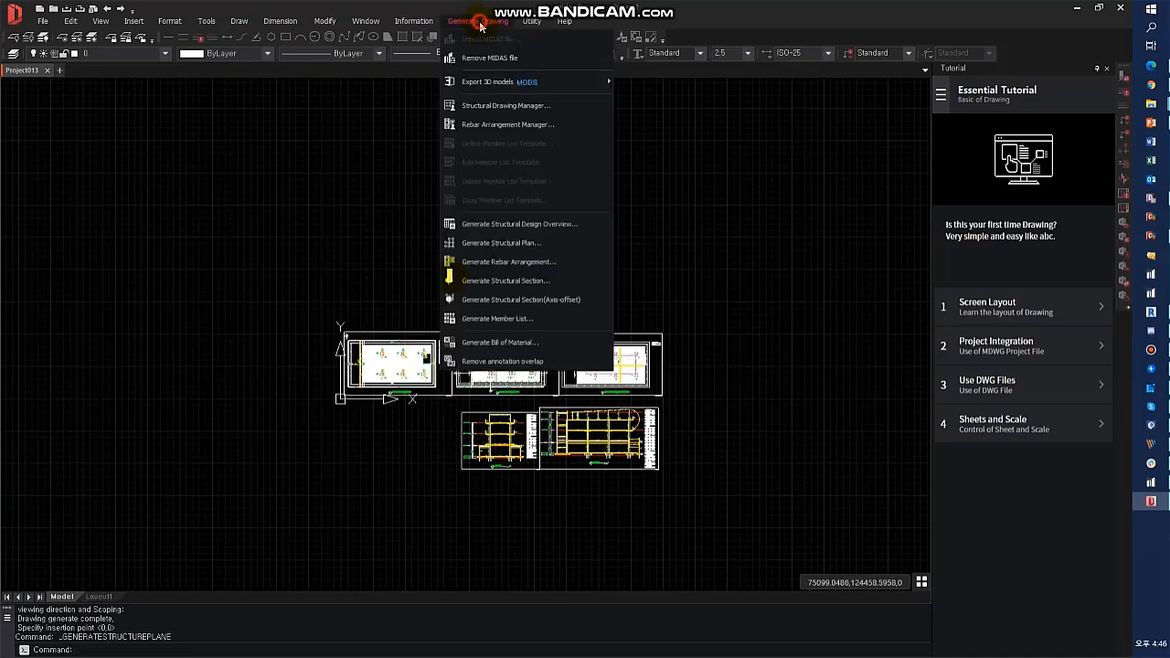
pyautogui.click(536, 264)
pyautogui.click(371, 242)
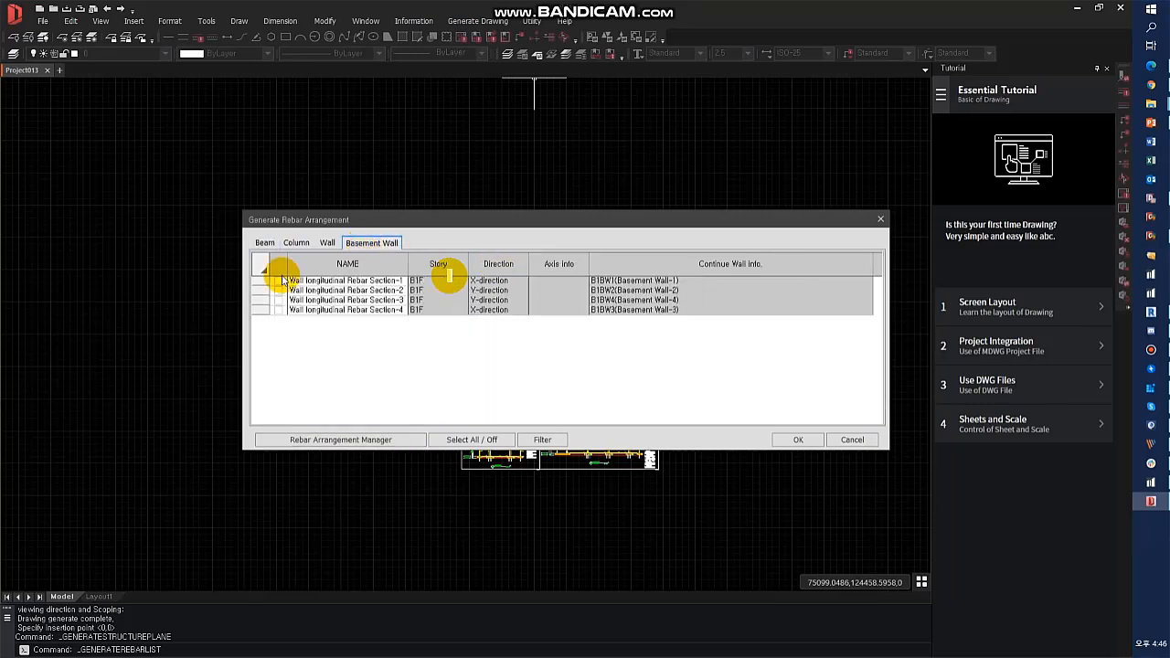
pyautogui.click(798, 440)
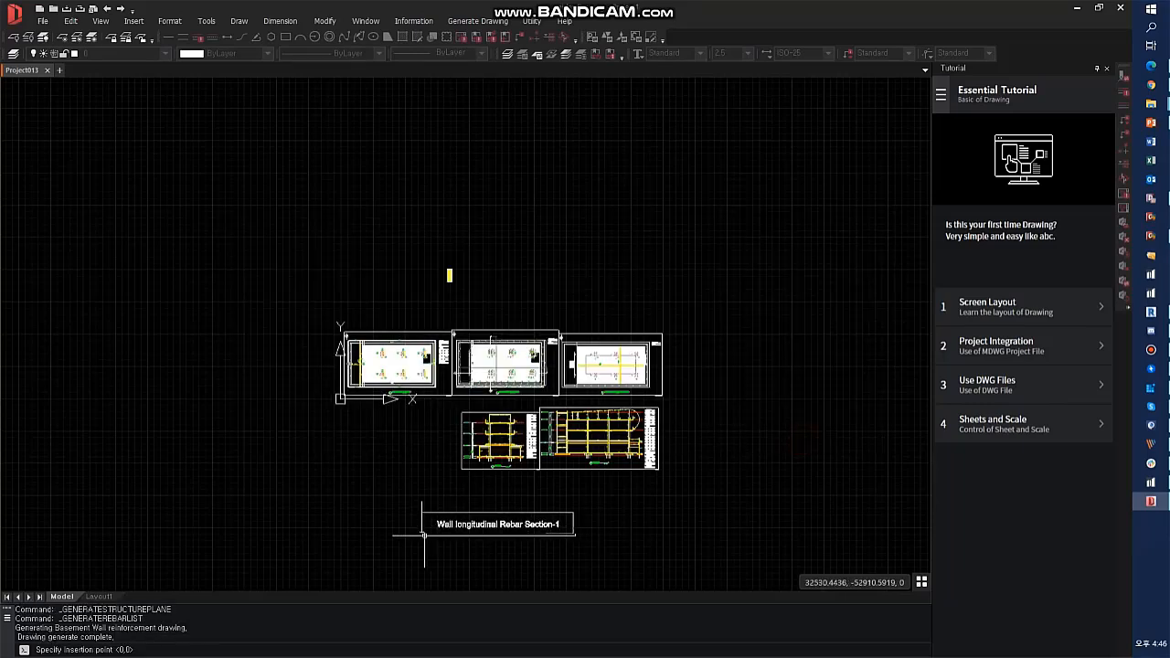
pyautogui.click(460, 500)
# Step: Examine the basic and additional rebar labels of the basement wall in Wall longitudinal Rebar Section-1
pyautogui.scroll(10, 506, 496)
pyautogui.click(457, 413)
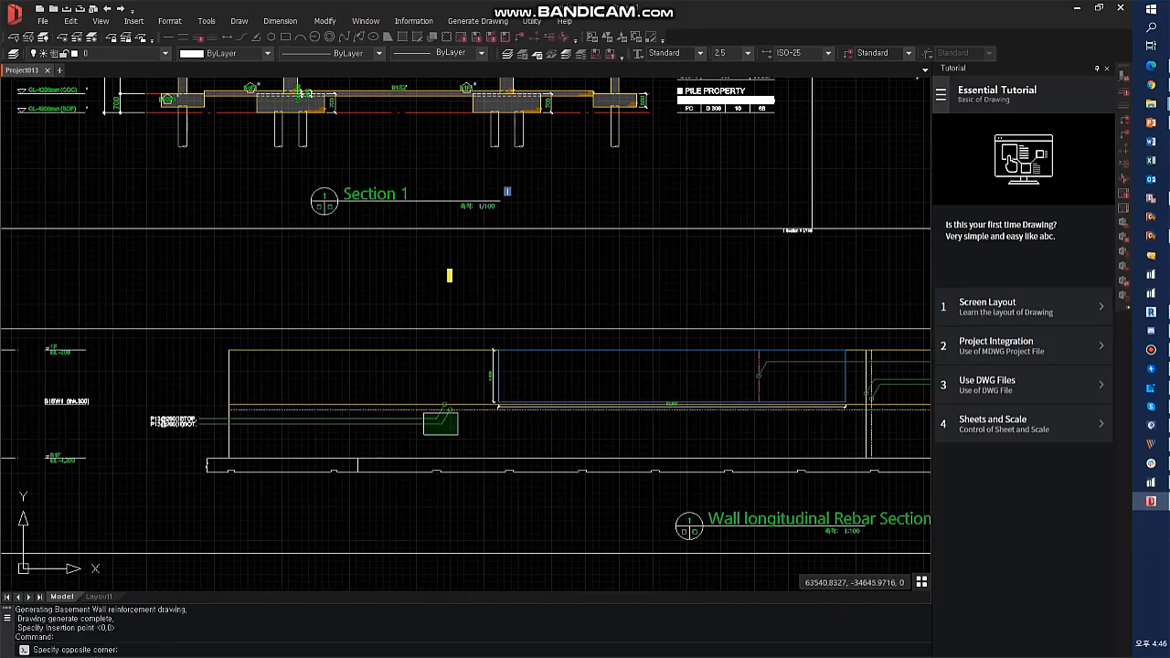
pyautogui.click(424, 434)
pyautogui.moveTo(373, 429); pyautogui.dragTo(6, 447, button='middle')
pyautogui.press('Escape')
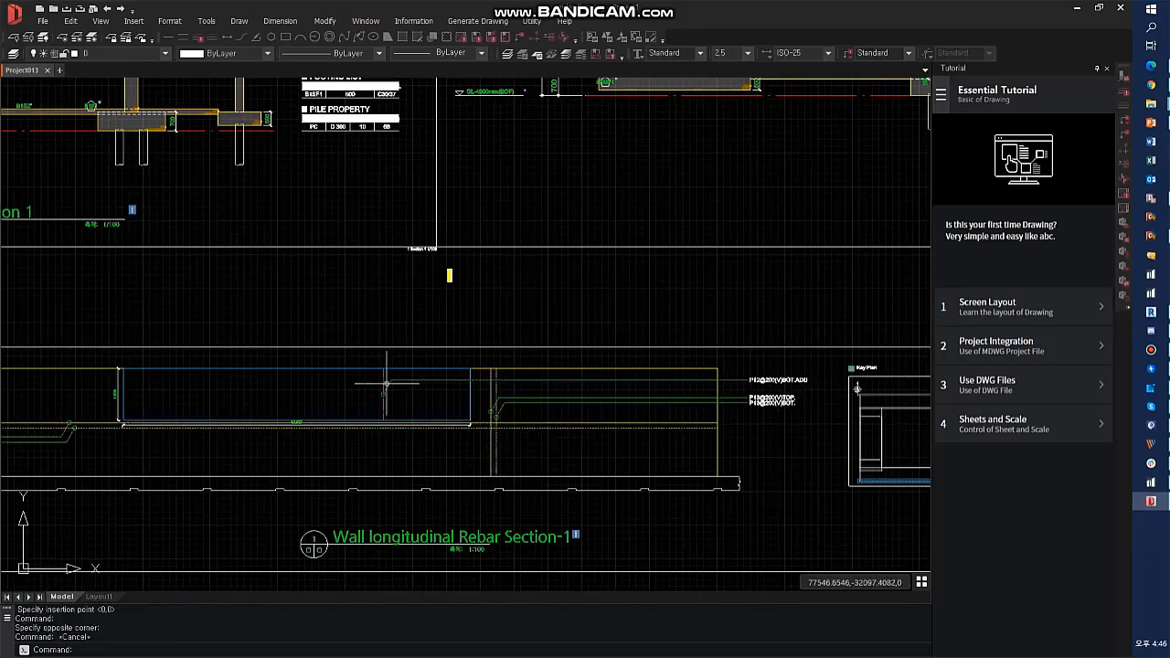
pyautogui.click(438, 400)
pyautogui.click(378, 376)
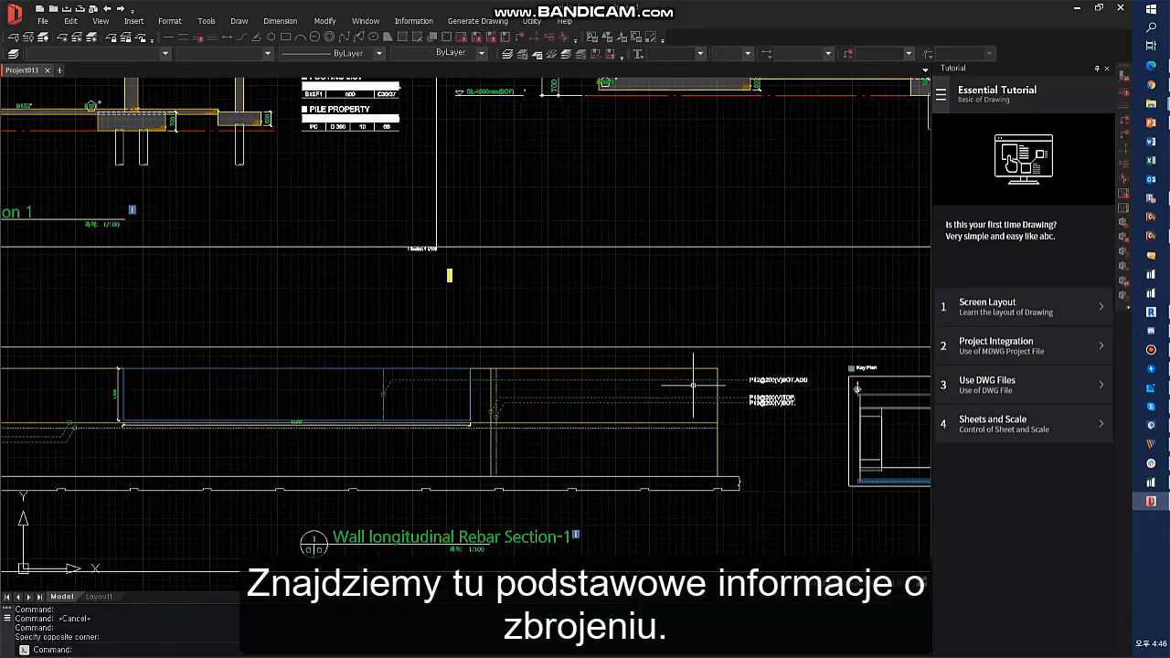
# Step: Inspect the vertical top, bottom and additional bar labels between Wall longitudinal Rebar Section-1 and its key plan
pyautogui.scroll(4, 827, 375)
pyautogui.click(619, 434)
pyautogui.click(392, 327)
pyautogui.scroll(-2, 393, 329)
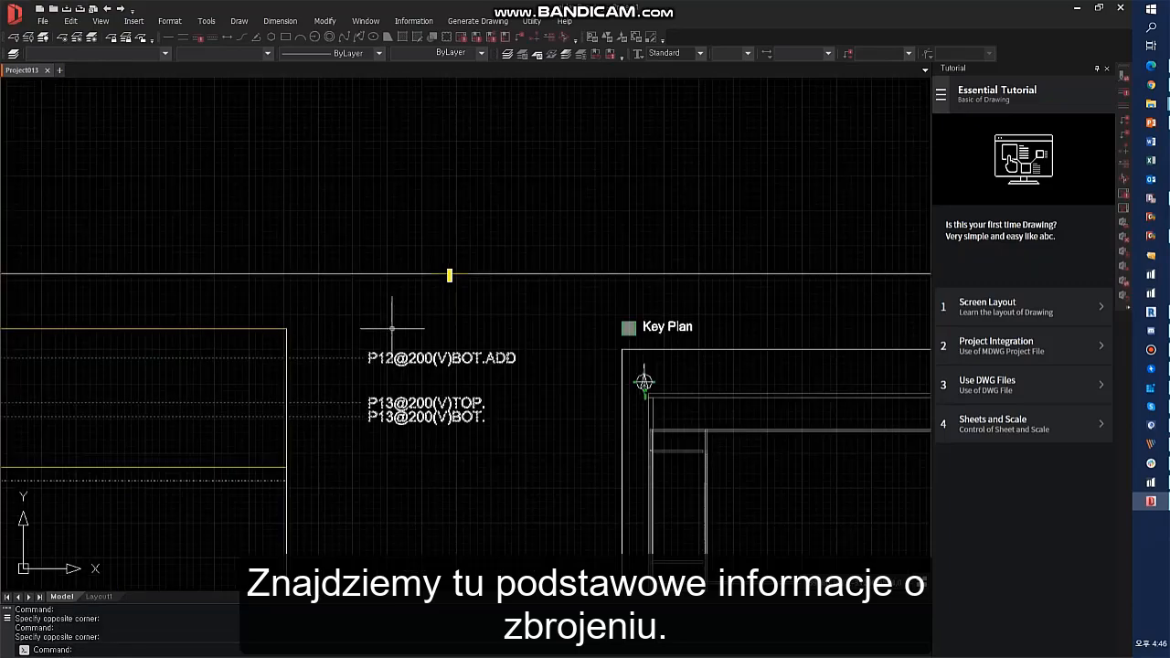
pyautogui.scroll(-8, 392, 327)
pyautogui.press('Escape')
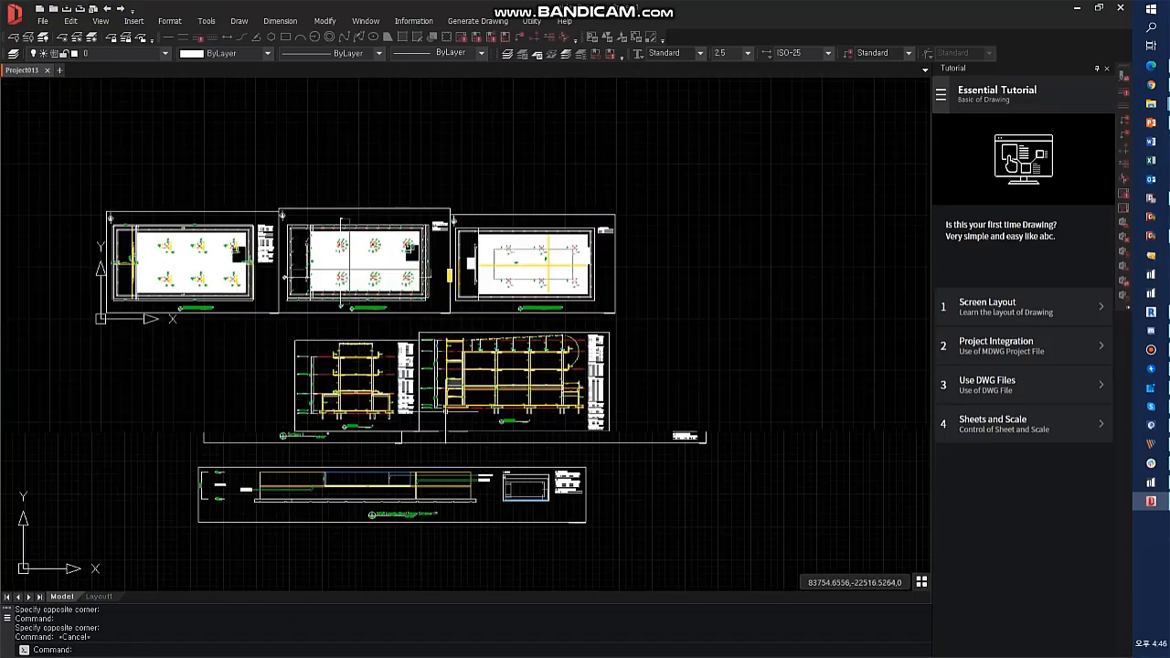
pyautogui.moveTo(446, 411); pyautogui.dragTo(520, 416, button='middle')
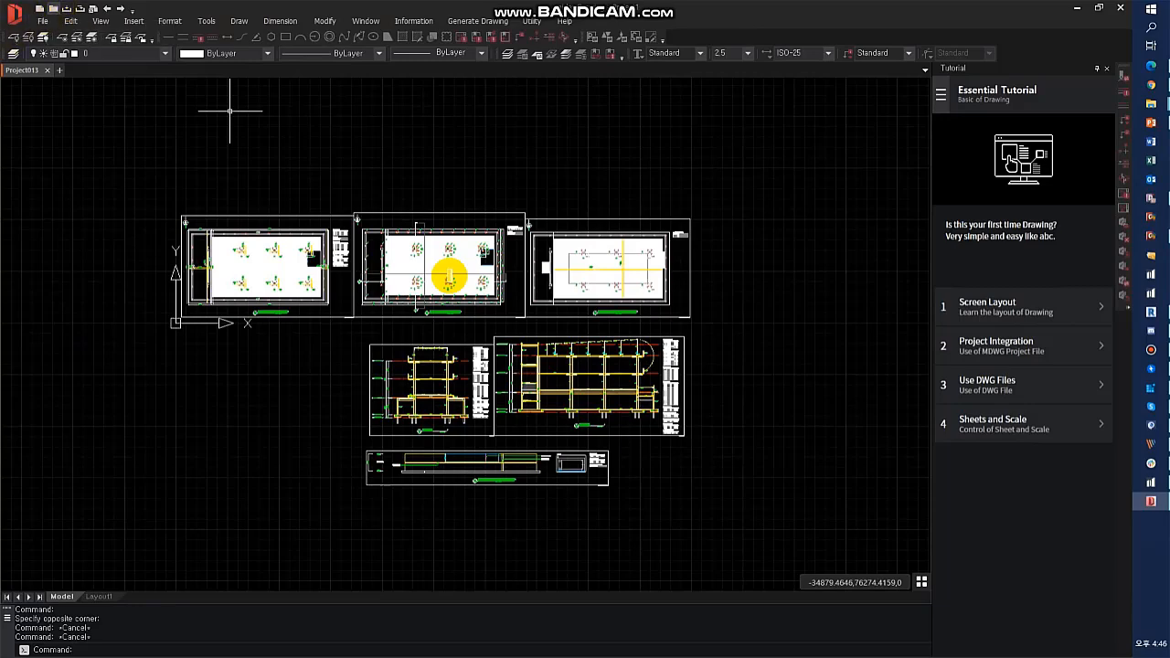
# Step: Generate the structural floor plans of Drawing Set-1 for all storeys
pyautogui.click(476, 20)
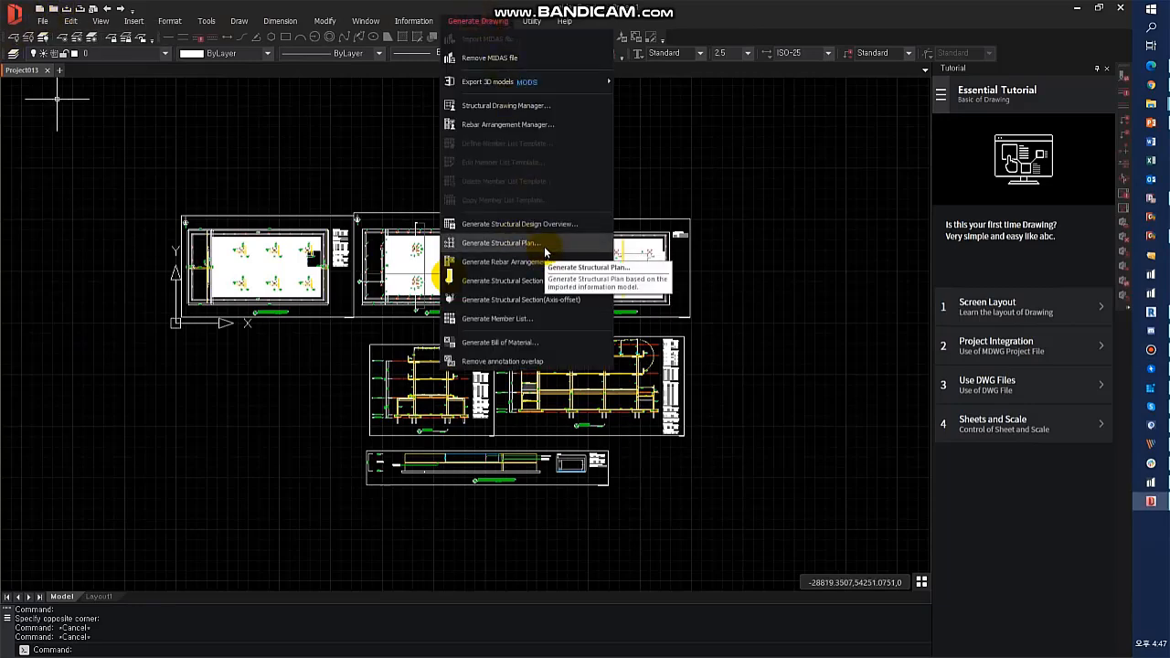
pyautogui.click(512, 243)
pyautogui.click(333, 267)
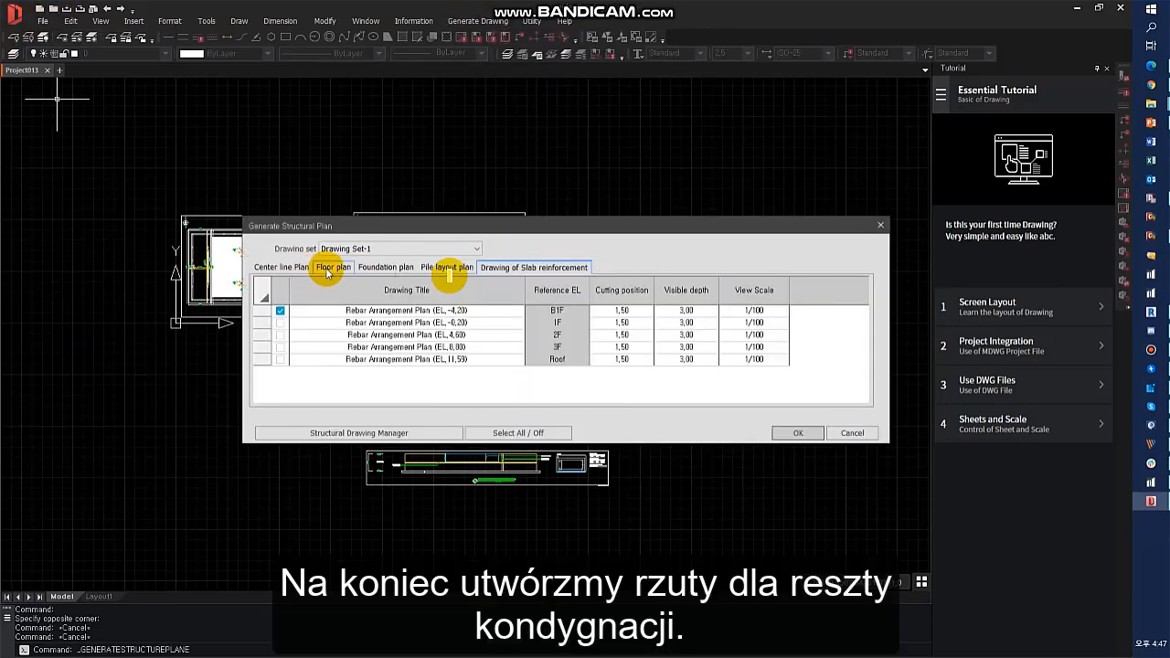
pyautogui.click(517, 432)
pyautogui.click(791, 435)
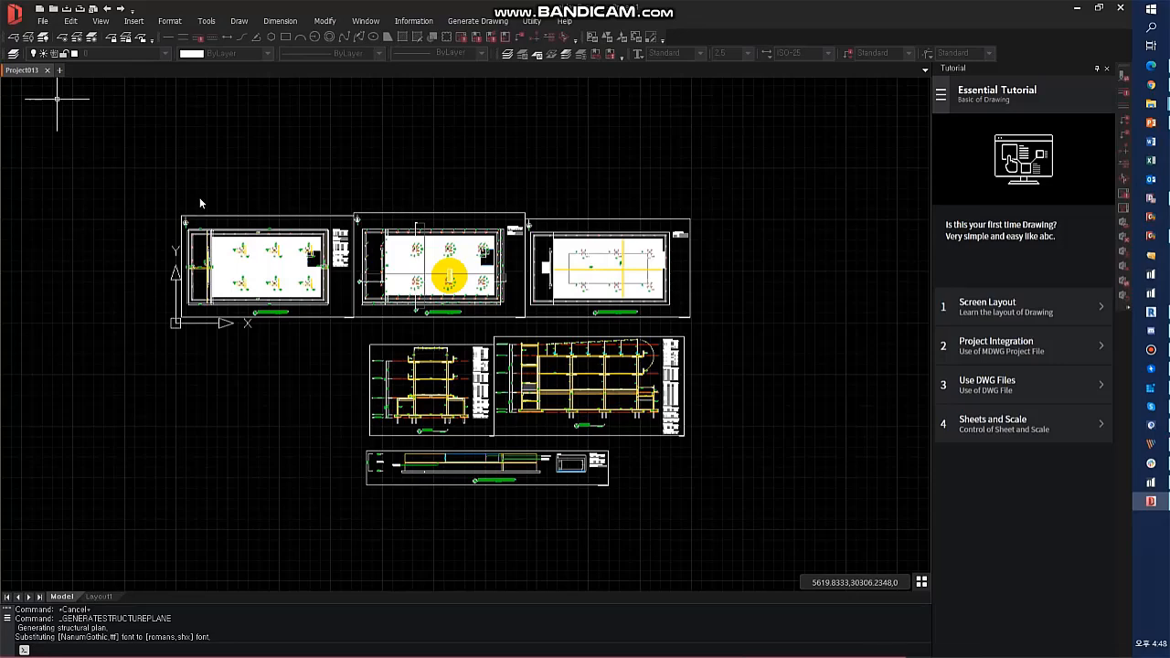
# Step: Insert the generated framing plans in a row above the foundation plans, using A3 array spacing
pyautogui.scroll(-2, 200, 203)
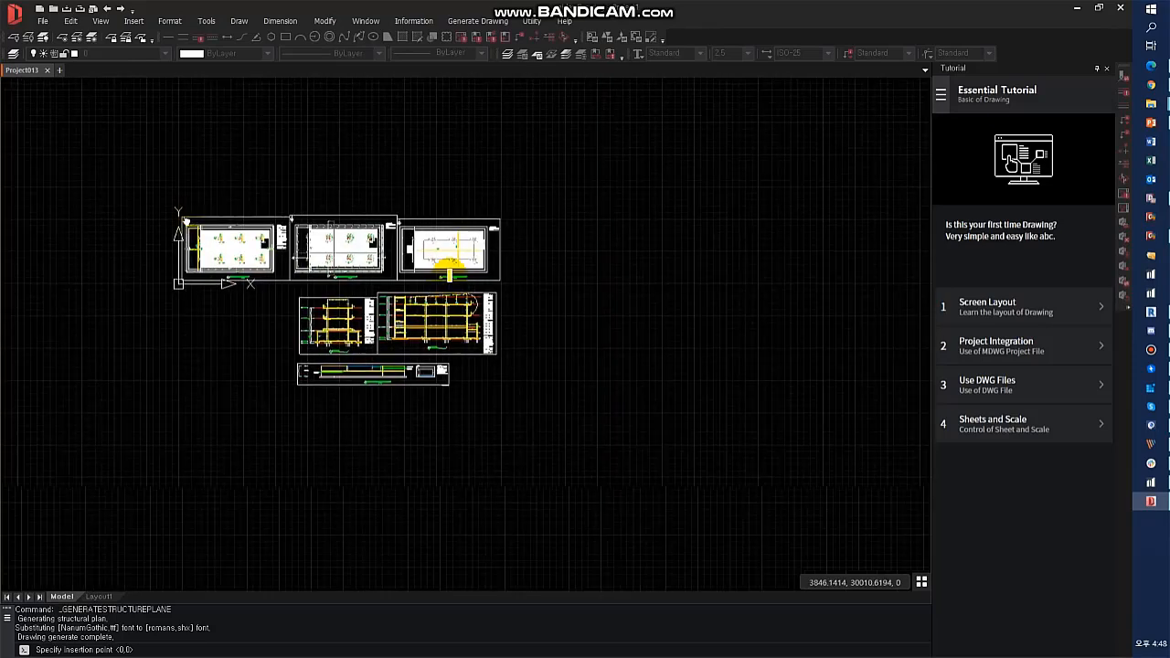
pyautogui.moveTo(199, 203); pyautogui.dragTo(167, 347, button='middle')
pyautogui.click(156, 349)
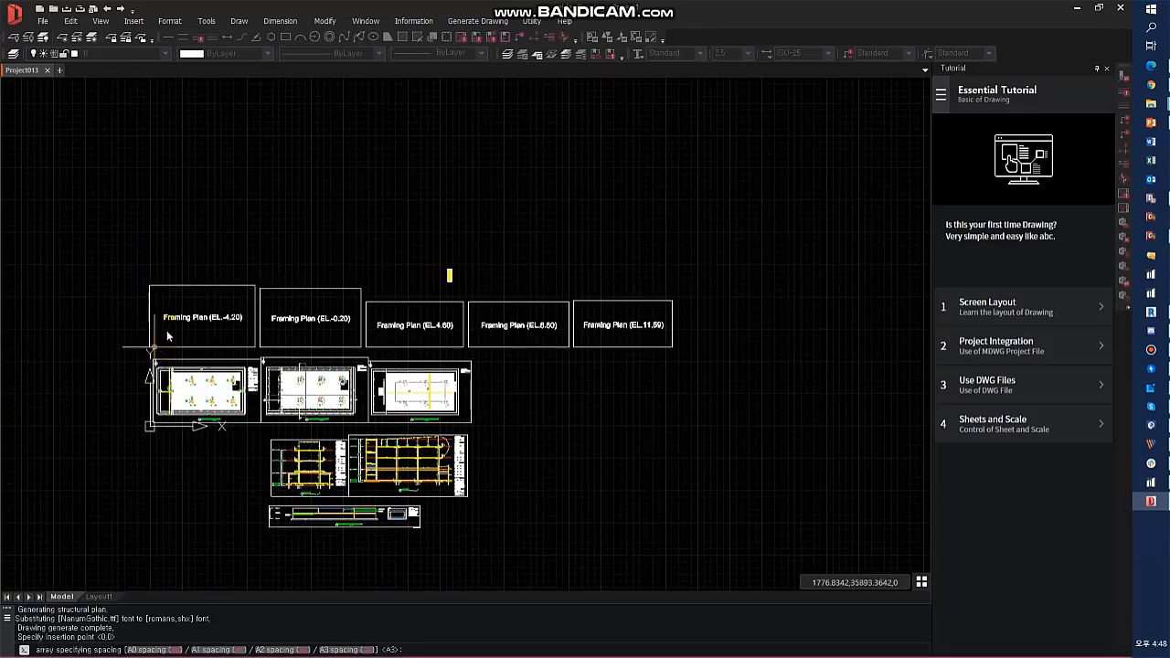
pyautogui.press('Return')
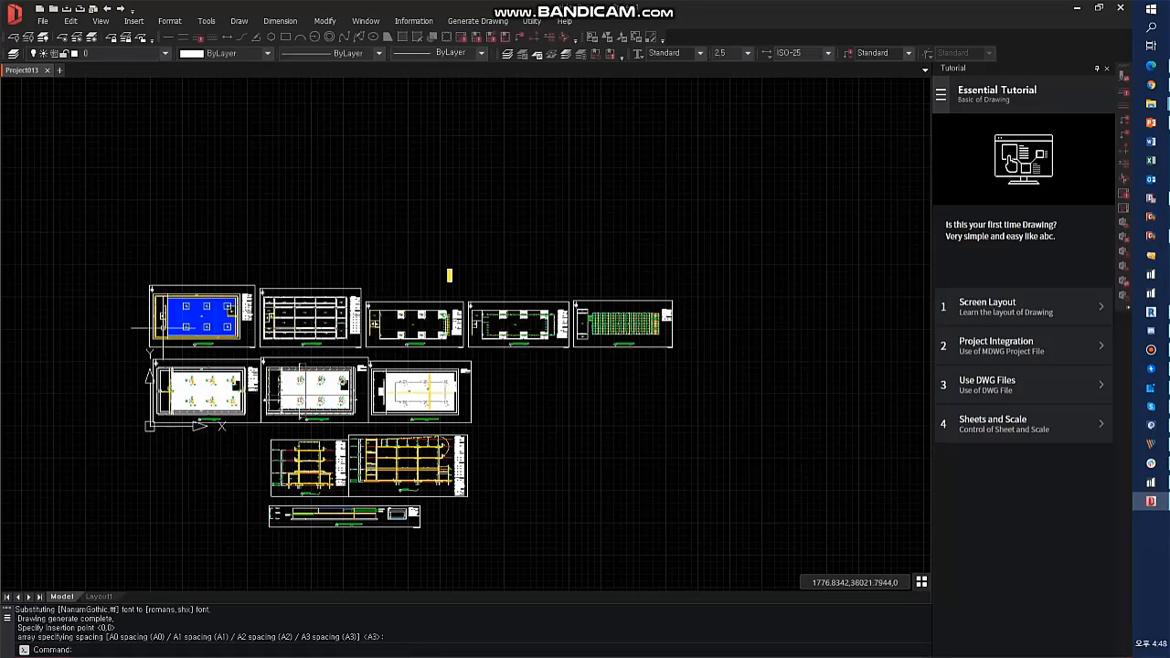
# Step: Examine the members, labels and member lists of the framing plans at EL.-4.20 and EL.-0.20
pyautogui.scroll(5, 170, 326)
pyautogui.scroll(2, 470, 302)
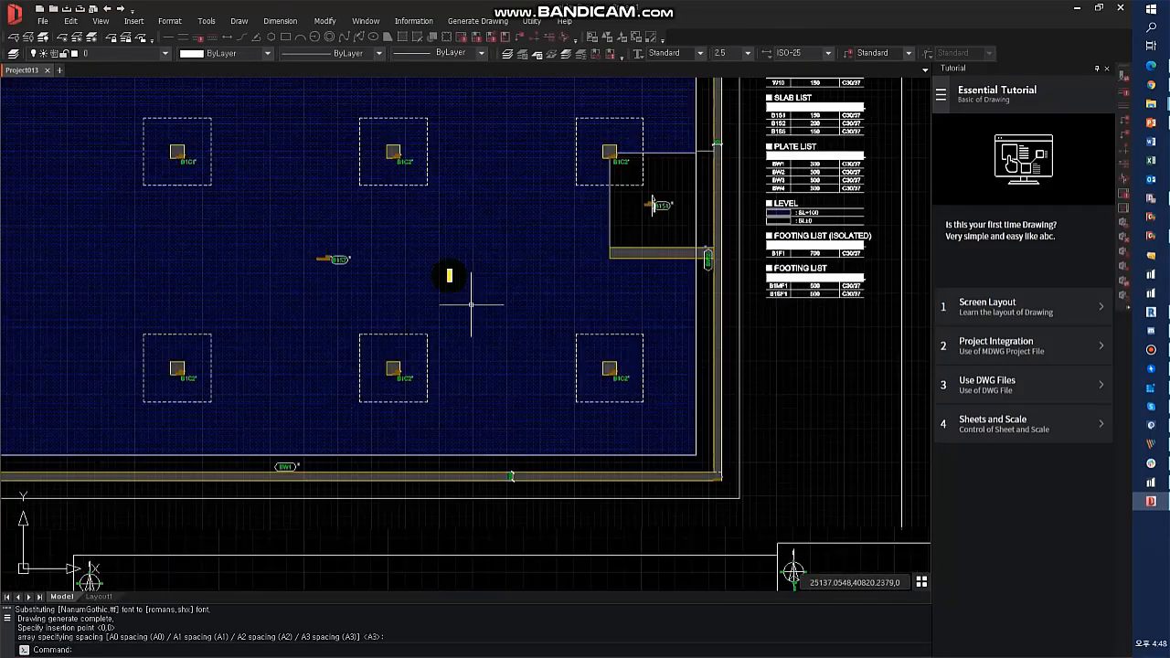
pyautogui.scroll(-2, 470, 303)
pyautogui.moveTo(660, 298); pyautogui.dragTo(157, 310, button='middle')
pyautogui.scroll(7, 106, 291)
pyautogui.moveTo(86, 268); pyautogui.dragTo(502, 503, button='middle')
pyautogui.scroll(-4, 365, 281)
pyautogui.scroll(-3, 631, 346)
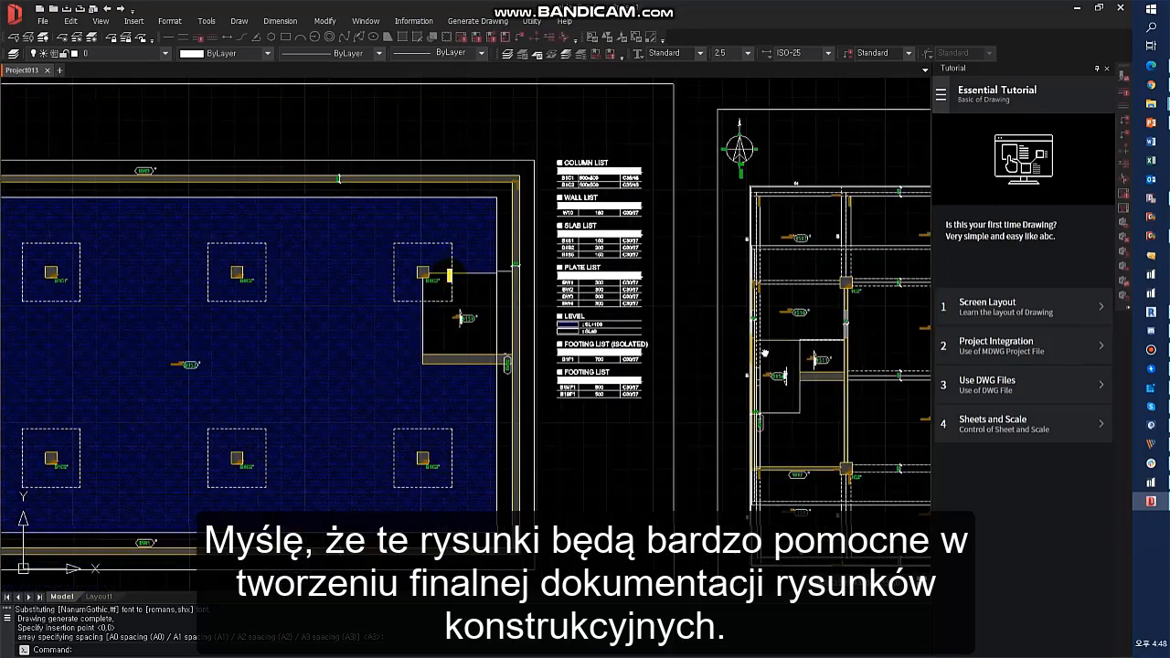
pyautogui.moveTo(763, 353); pyautogui.dragTo(413, 320, button='middle')
pyautogui.moveTo(721, 352); pyautogui.dragTo(501, 331, button='middle')
pyautogui.scroll(2, 457, 346)
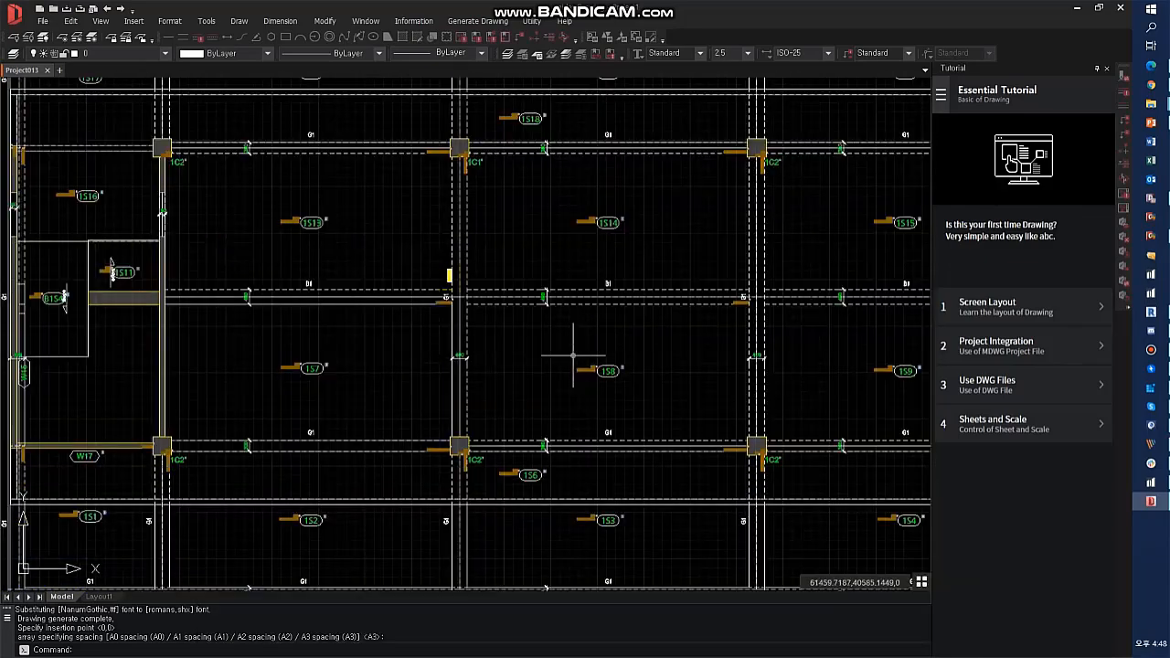
# Step: Examine the drop panels, beam labels and member lists of the framing plans at EL.4.60, EL.8.80 and EL.11.59
pyautogui.scroll(-6, 611, 254)
pyautogui.moveTo(730, 307); pyautogui.dragTo(645, 333, button='middle')
pyautogui.scroll(2, 710, 333)
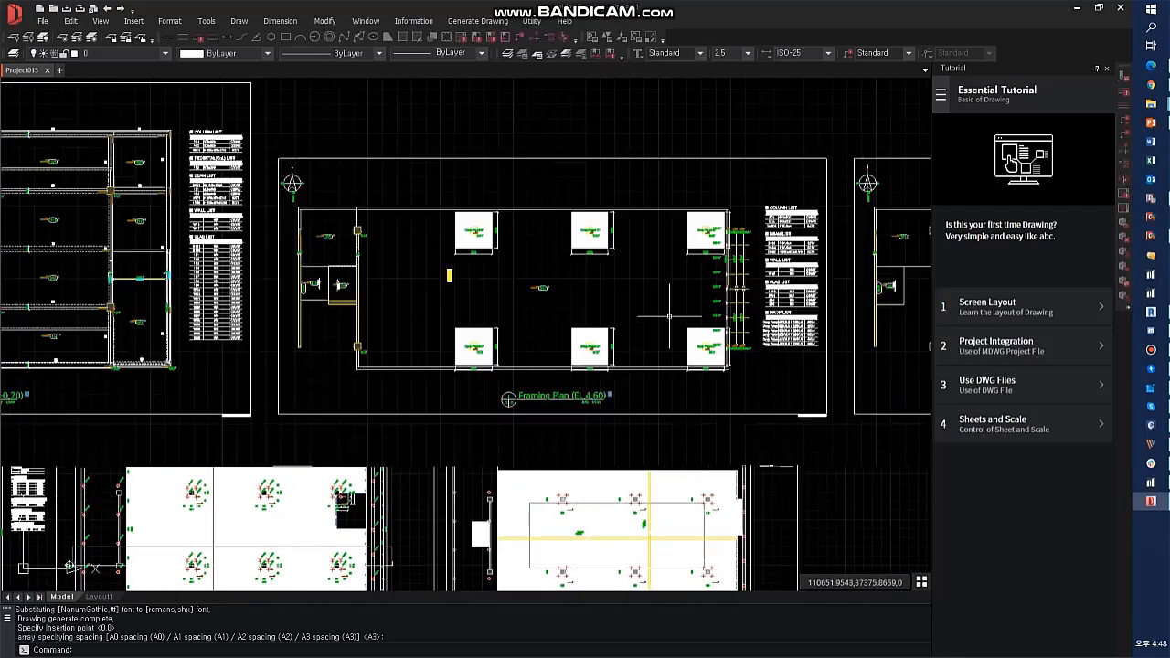
pyautogui.scroll(3, 627, 337)
pyautogui.scroll(-2, 489, 307)
pyautogui.moveTo(297, 320); pyautogui.dragTo(127, 324, button='middle')
pyautogui.moveTo(923, 302); pyautogui.dragTo(663, 314, button='middle')
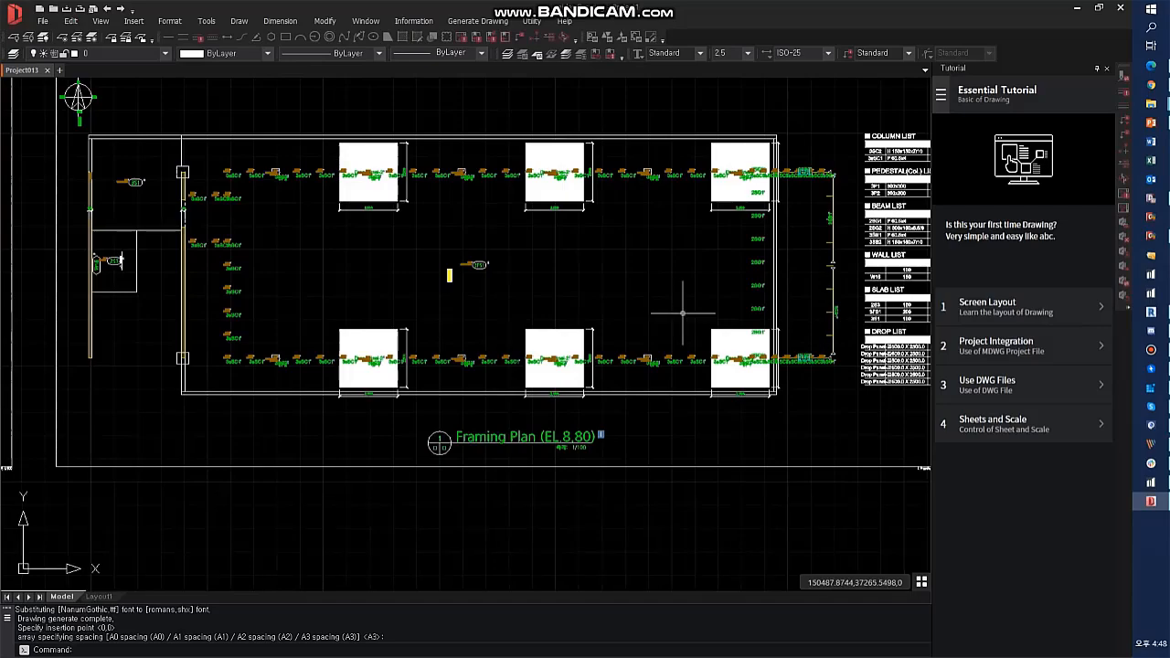
pyautogui.scroll(3, 683, 313)
pyautogui.scroll(-4, 684, 313)
pyautogui.moveTo(514, 319); pyautogui.dragTo(382, 319, button='middle')
pyautogui.moveTo(762, 303); pyautogui.dragTo(266, 320, button='middle')
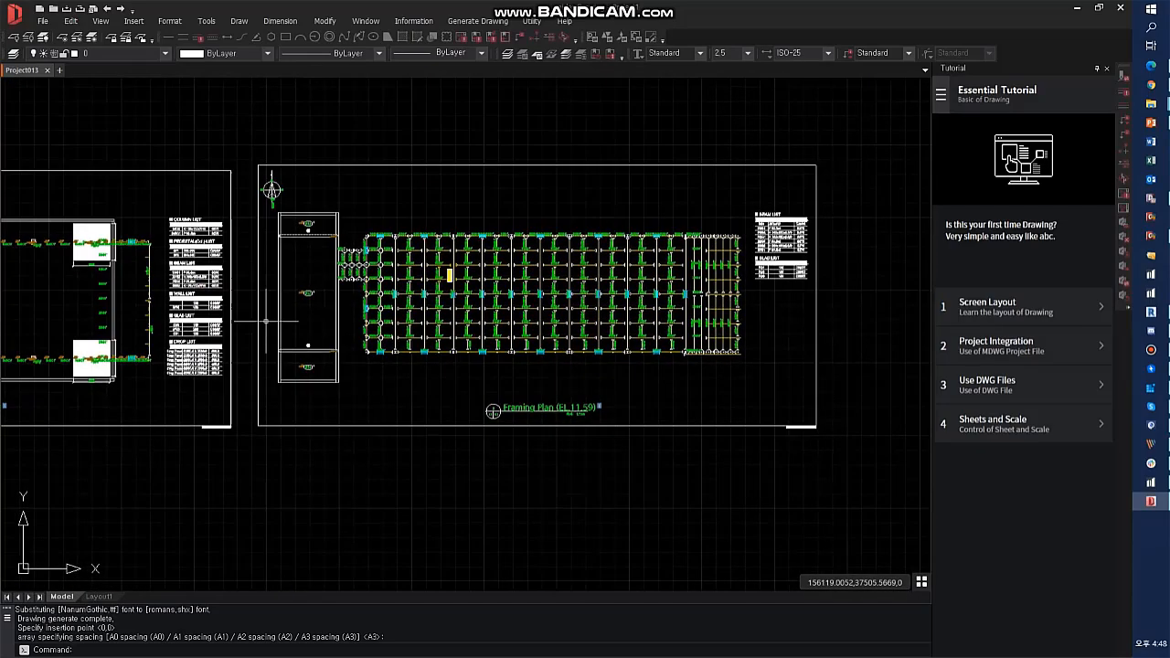
pyautogui.scroll(3, 756, 314)
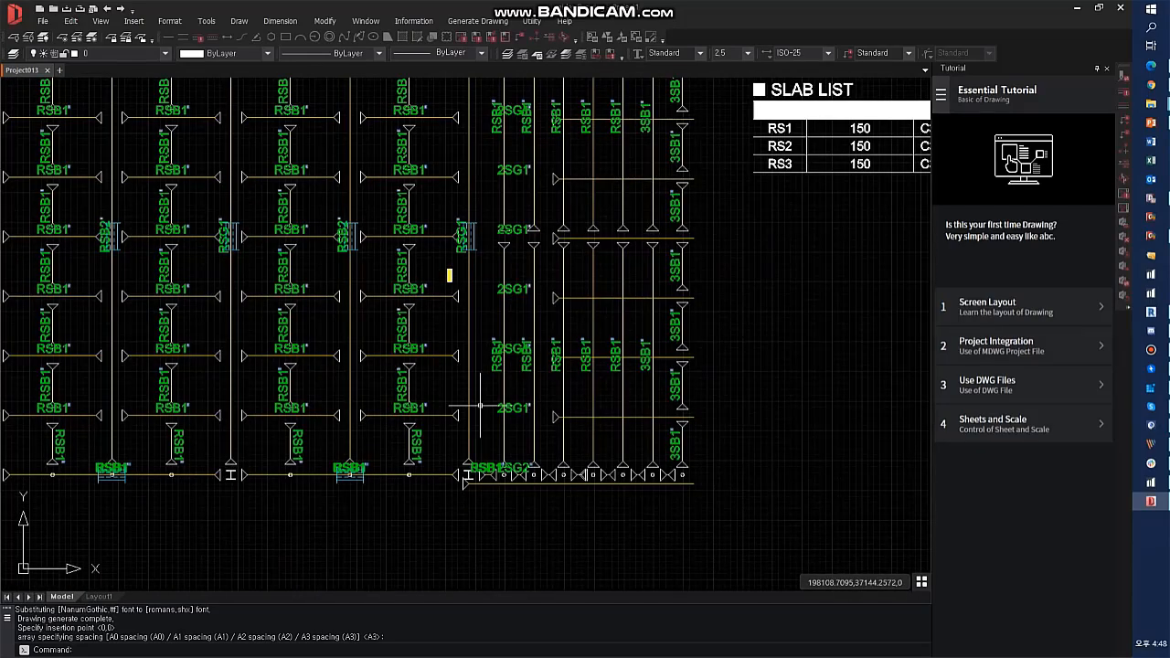